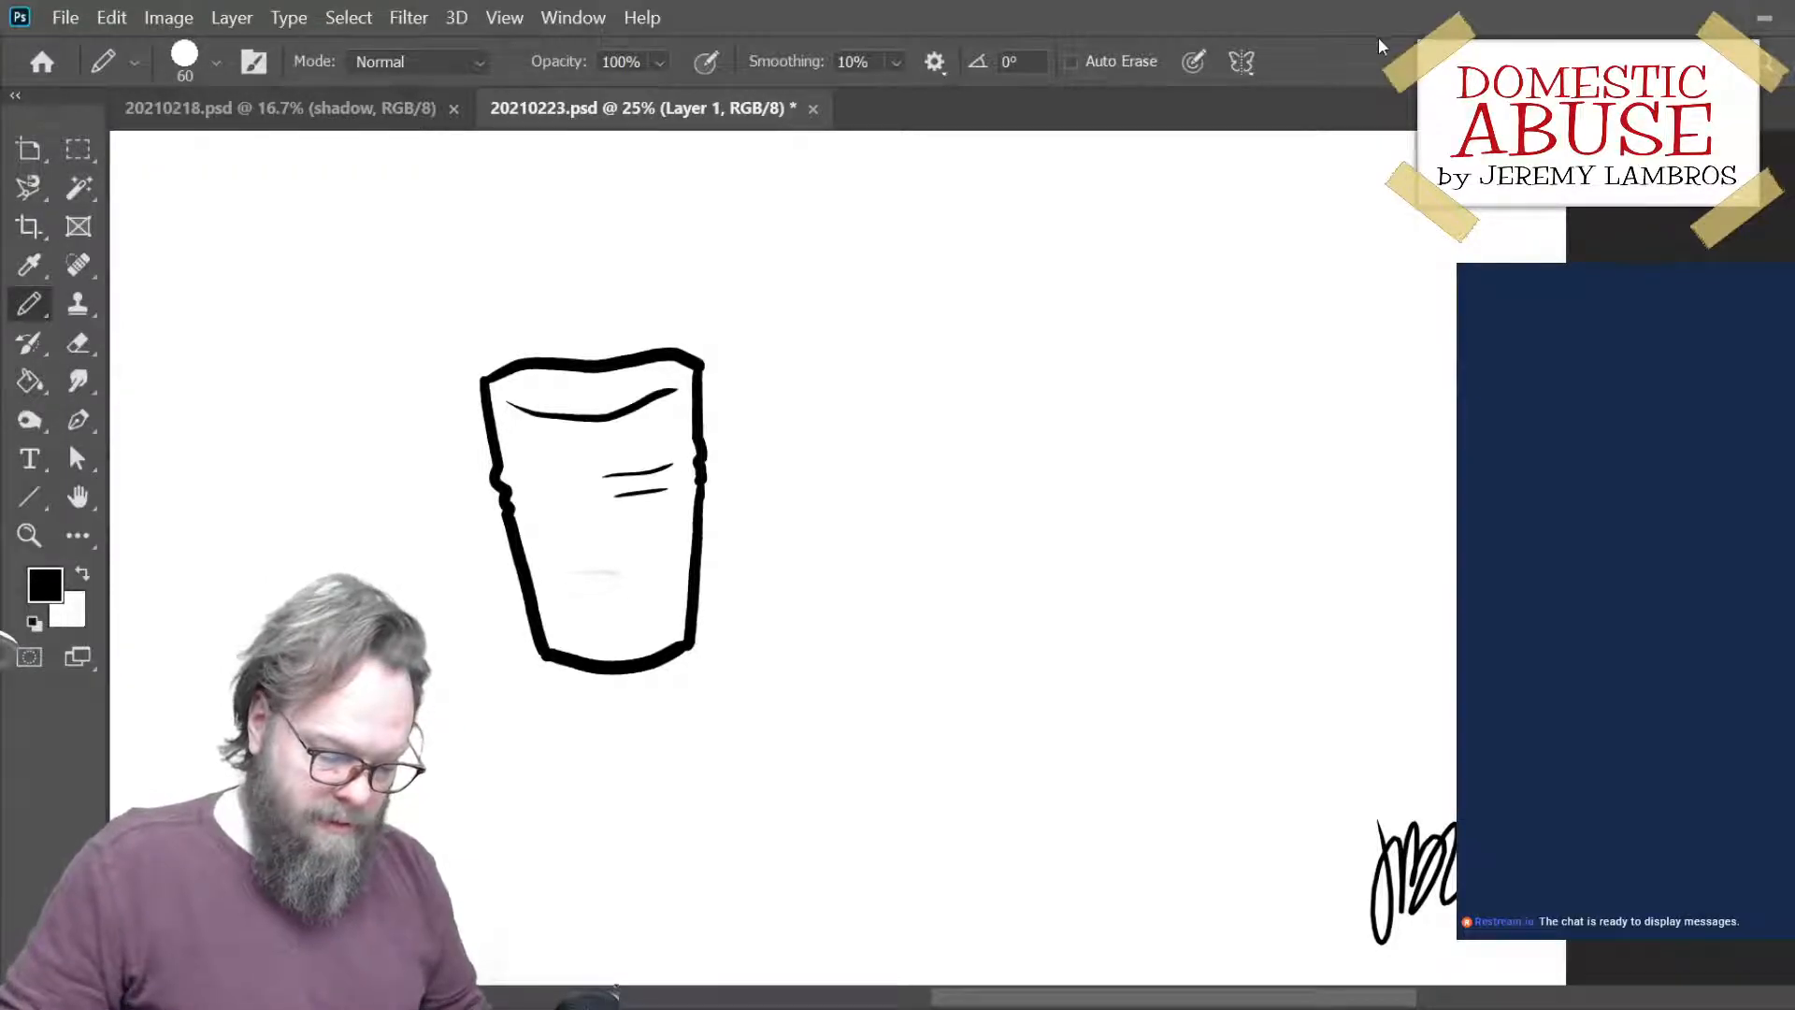
- Rotate the cup slightly clockwise and move it a little down and to the right
key(ctrl+t)
drag(726, 342, 738, 346)
key(Return)
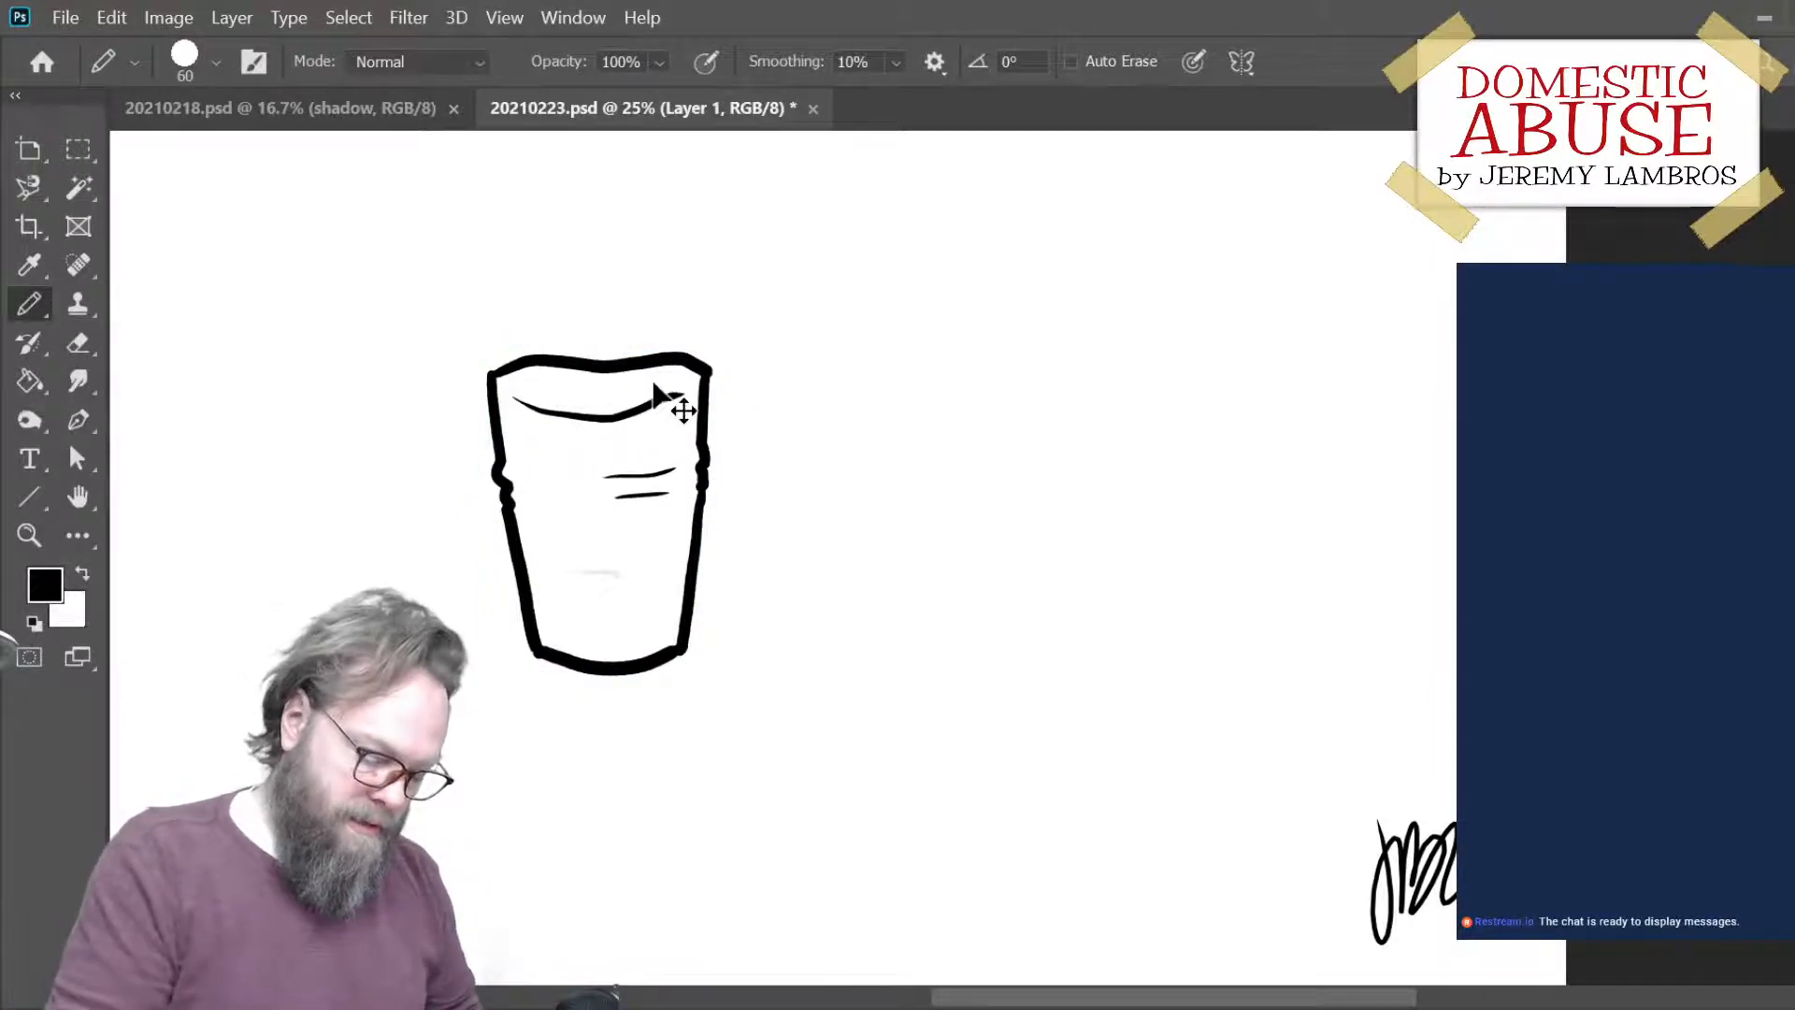
mouse_move(708, 440)
mouse_down()
mouse_move(774, 472)
mouse_move(731, 466)
mouse_up()
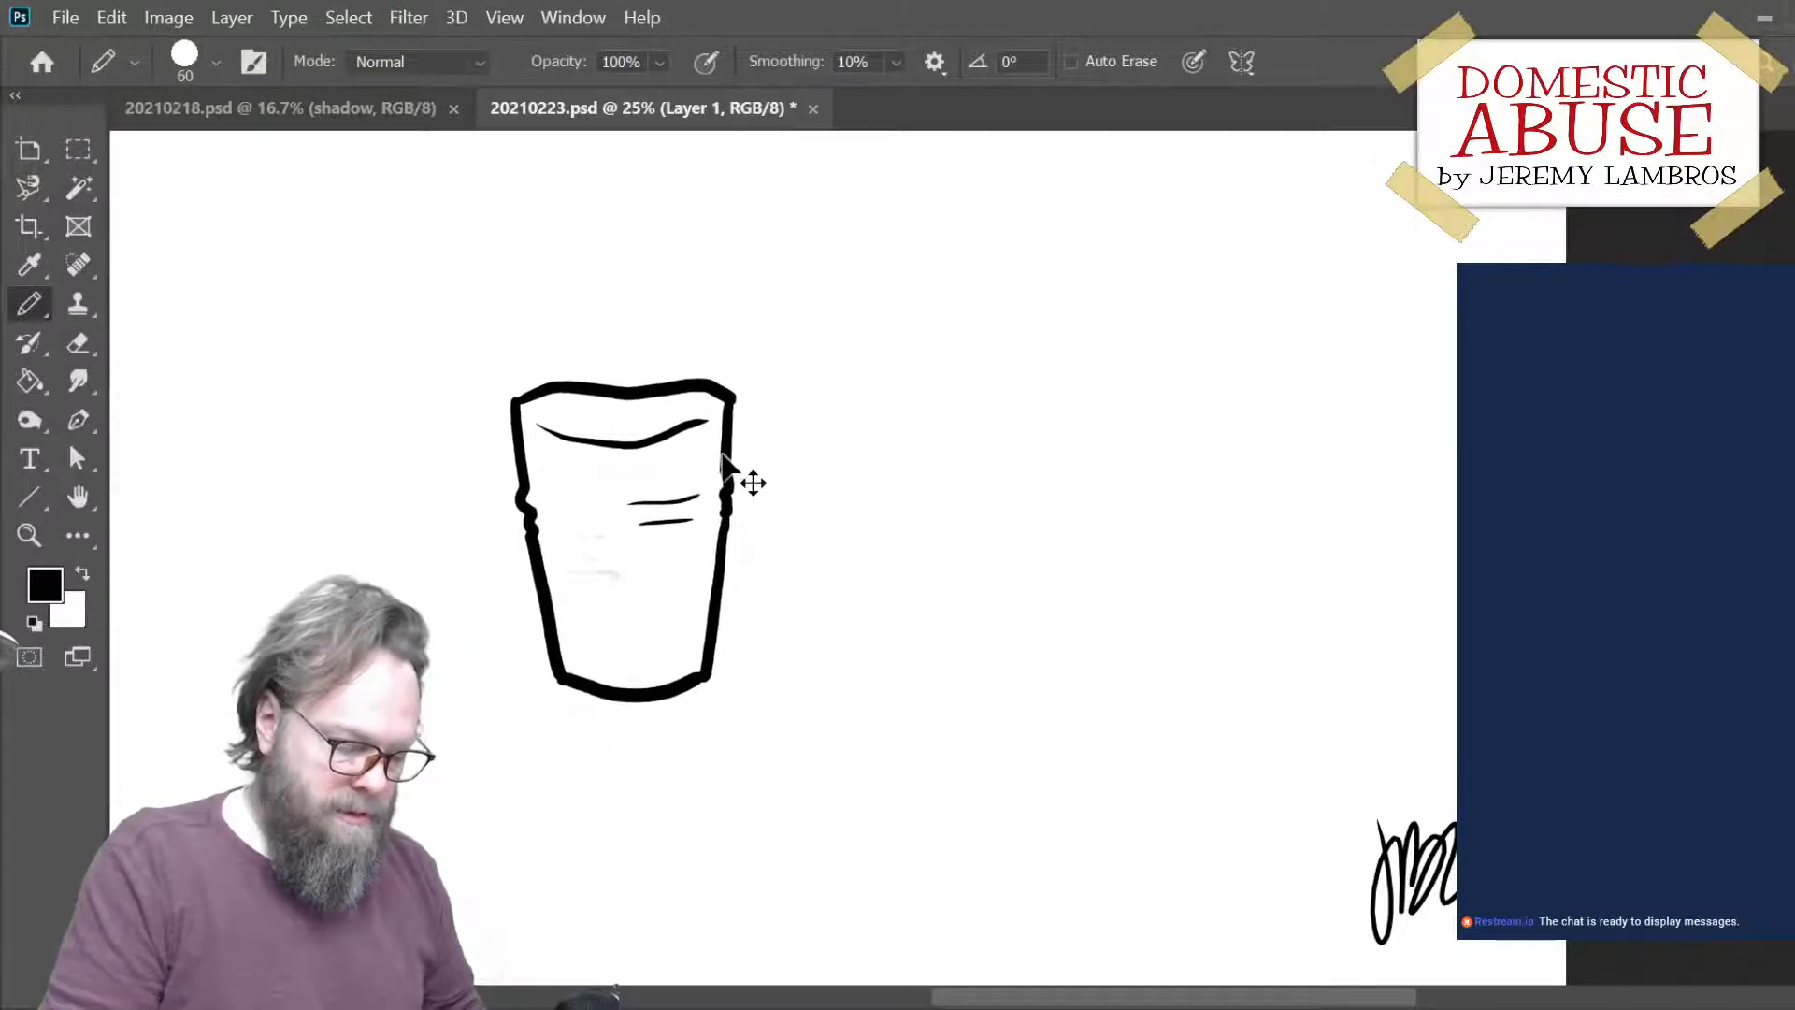
- Add a new layer and draw a curved top rim with hooked ends for a second, wider cup beside the first
click(1748, 977)
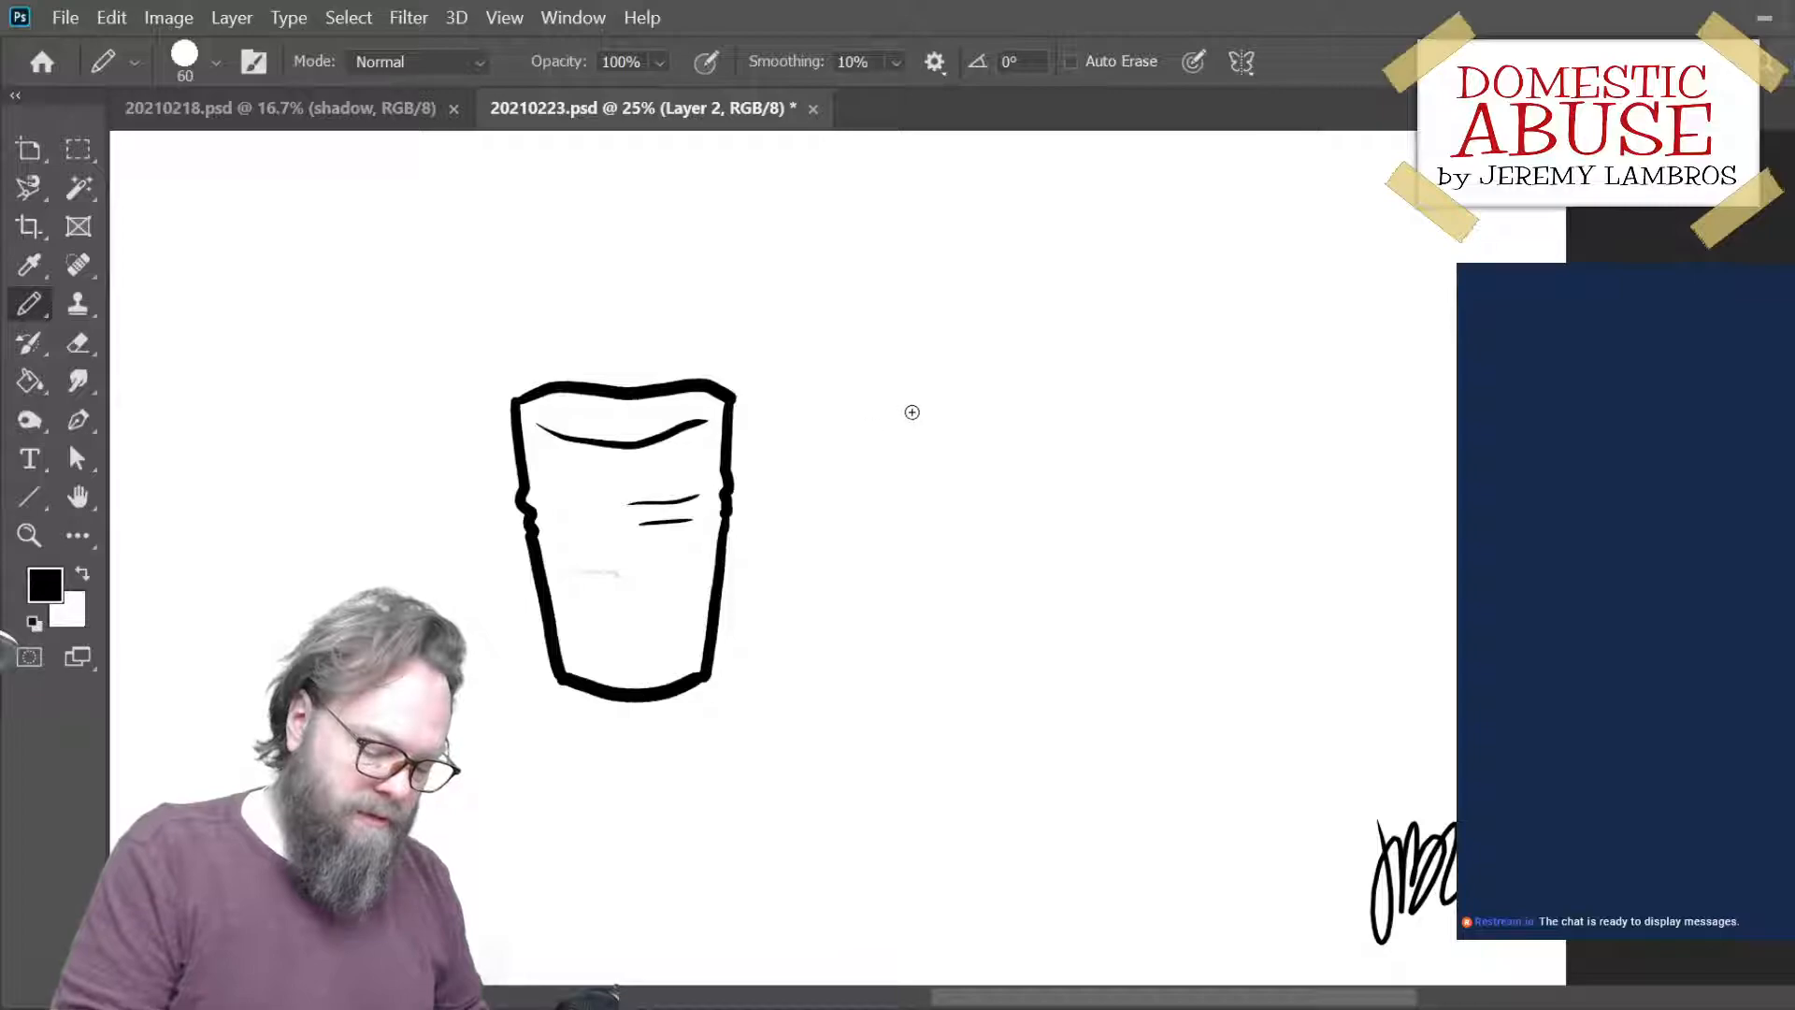
mouse_move(853, 401)
mouse_down()
mouse_move(921, 375)
mouse_move(1051, 373)
mouse_up()
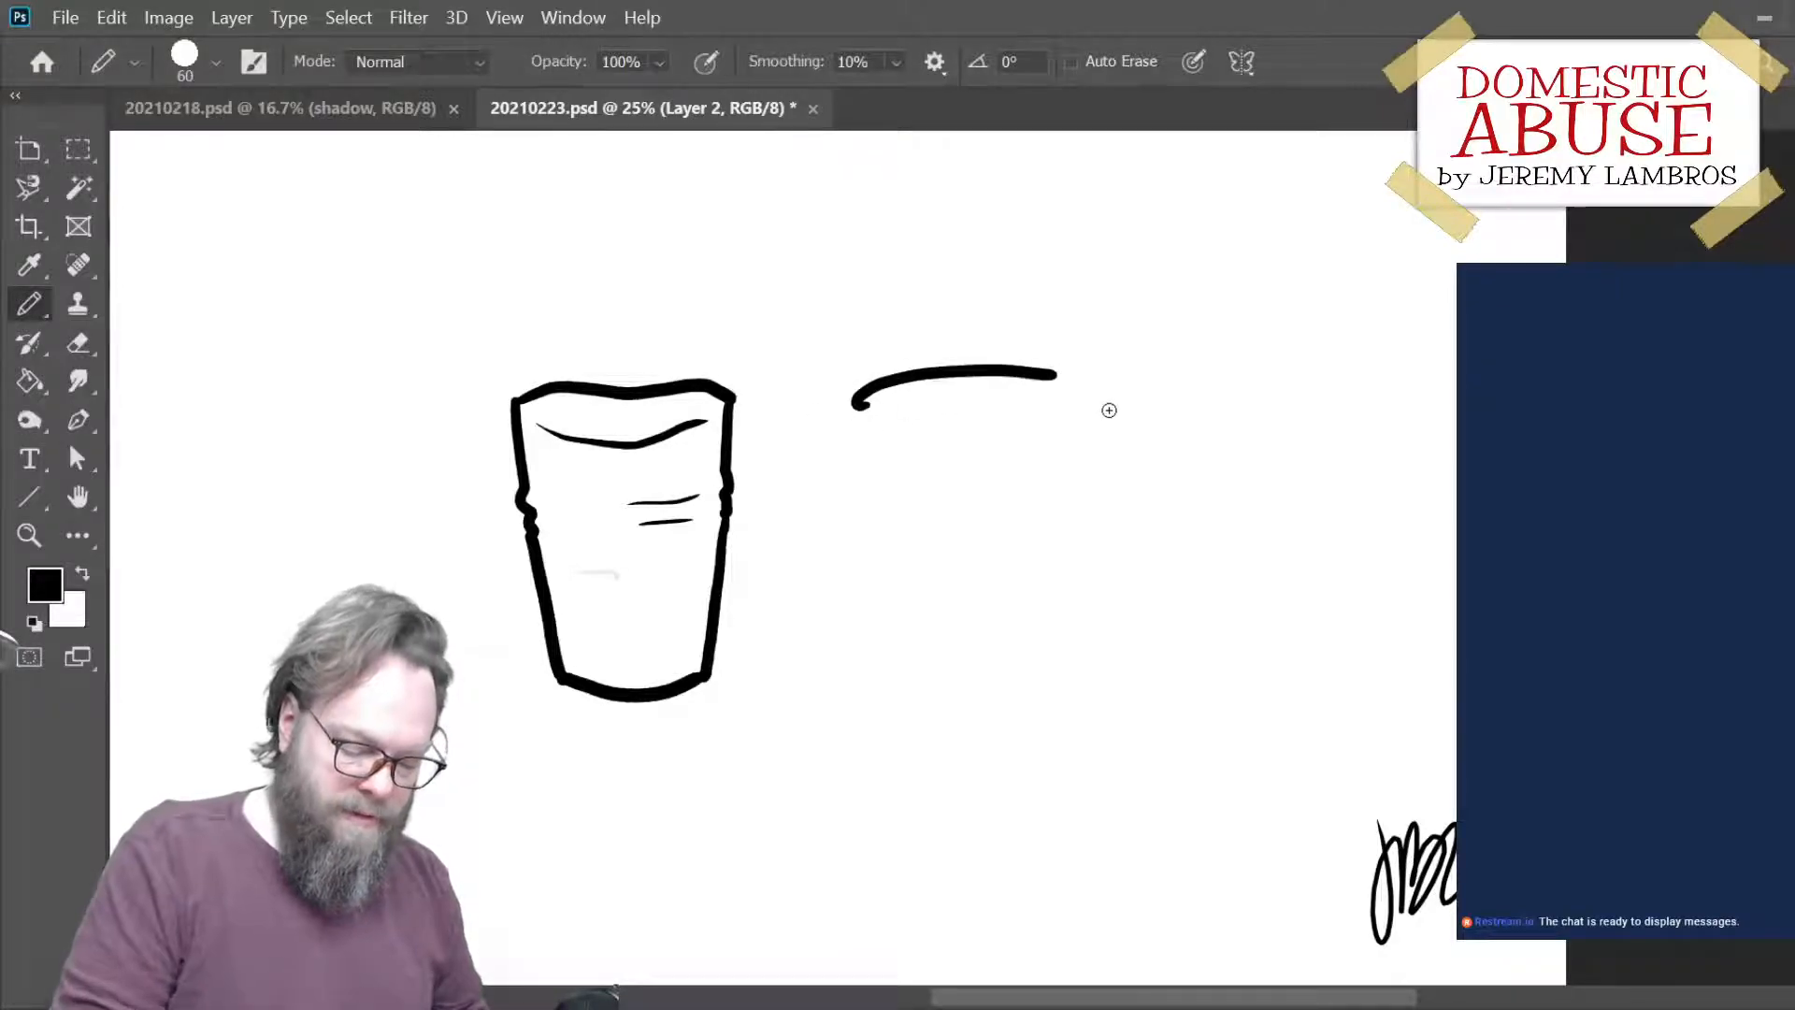
key(ctrl+z)
mouse_move(858, 412)
mouse_down()
mouse_move(1000, 366)
mouse_move(1104, 391)
mouse_up()
key(ctrl+z)
mouse_move(858, 414)
mouse_down()
mouse_move(966, 376)
mouse_move(1109, 402)
mouse_up()
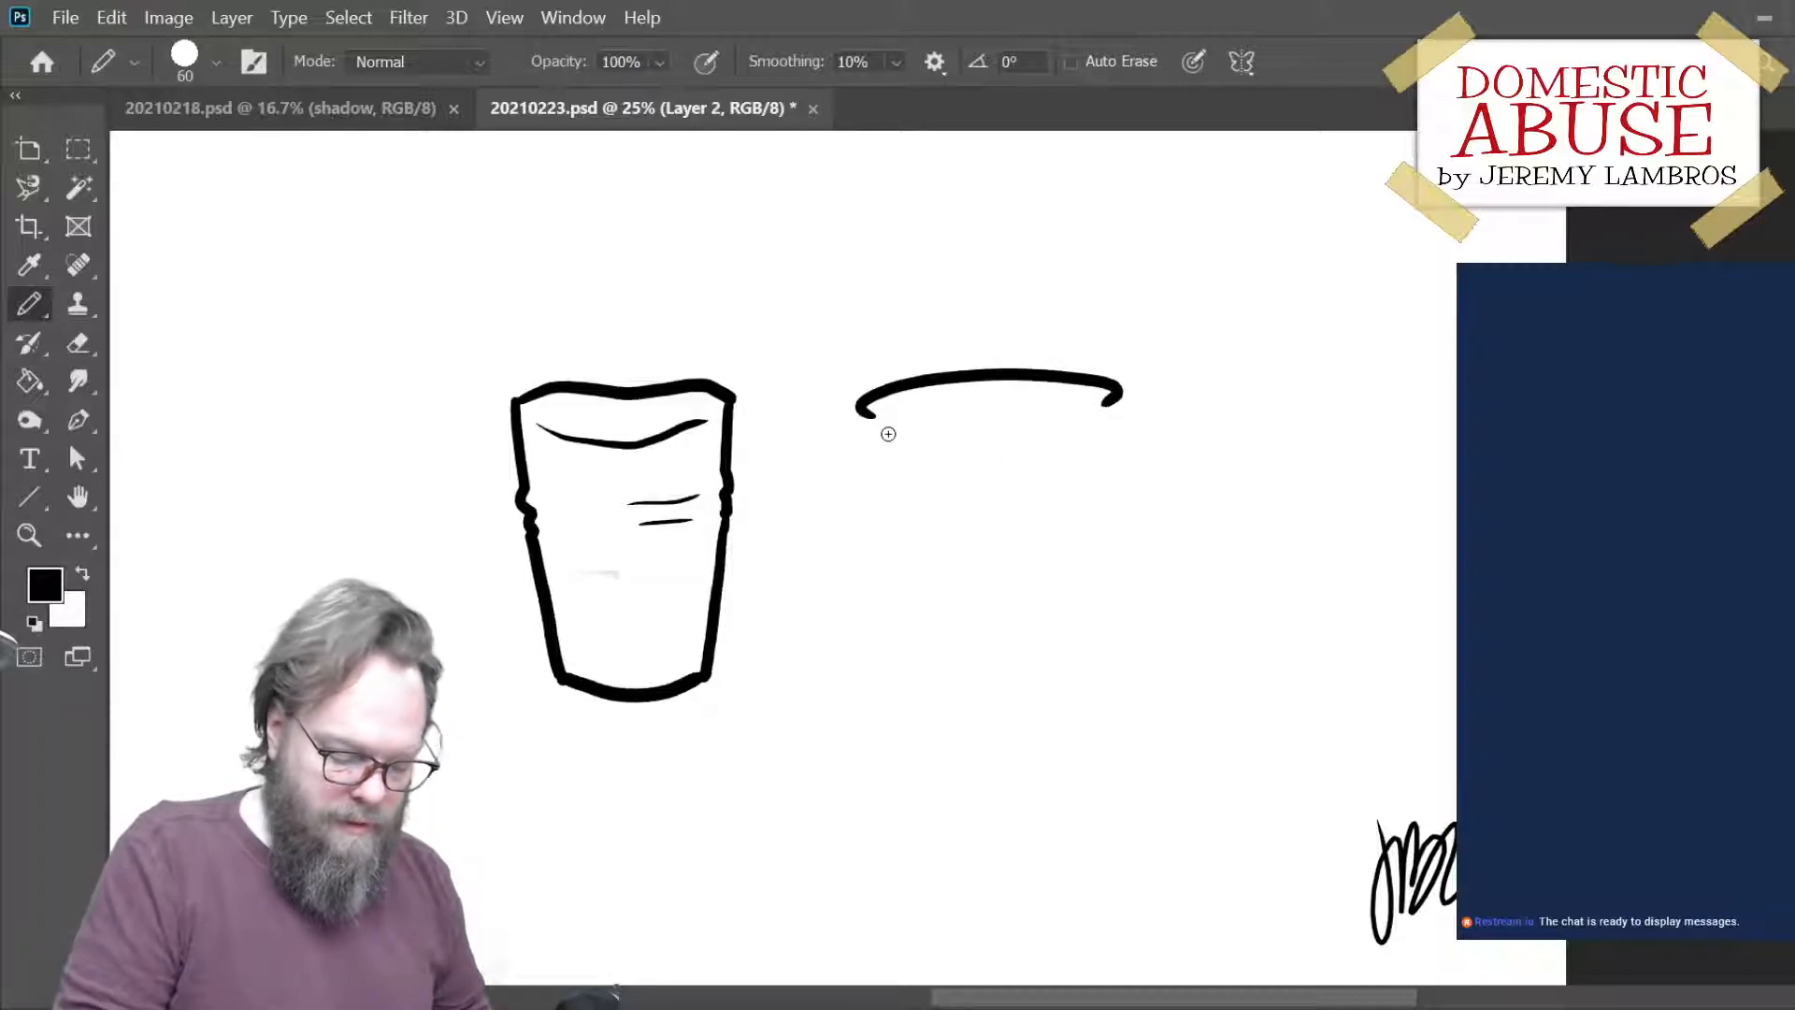
- Draw the second cup's tapering sides with ribbed notches and close the outline with a curved base
drag(874, 424, 912, 680)
drag(1108, 404, 1112, 463)
key(ctrl+z)
drag(1109, 402, 1096, 666)
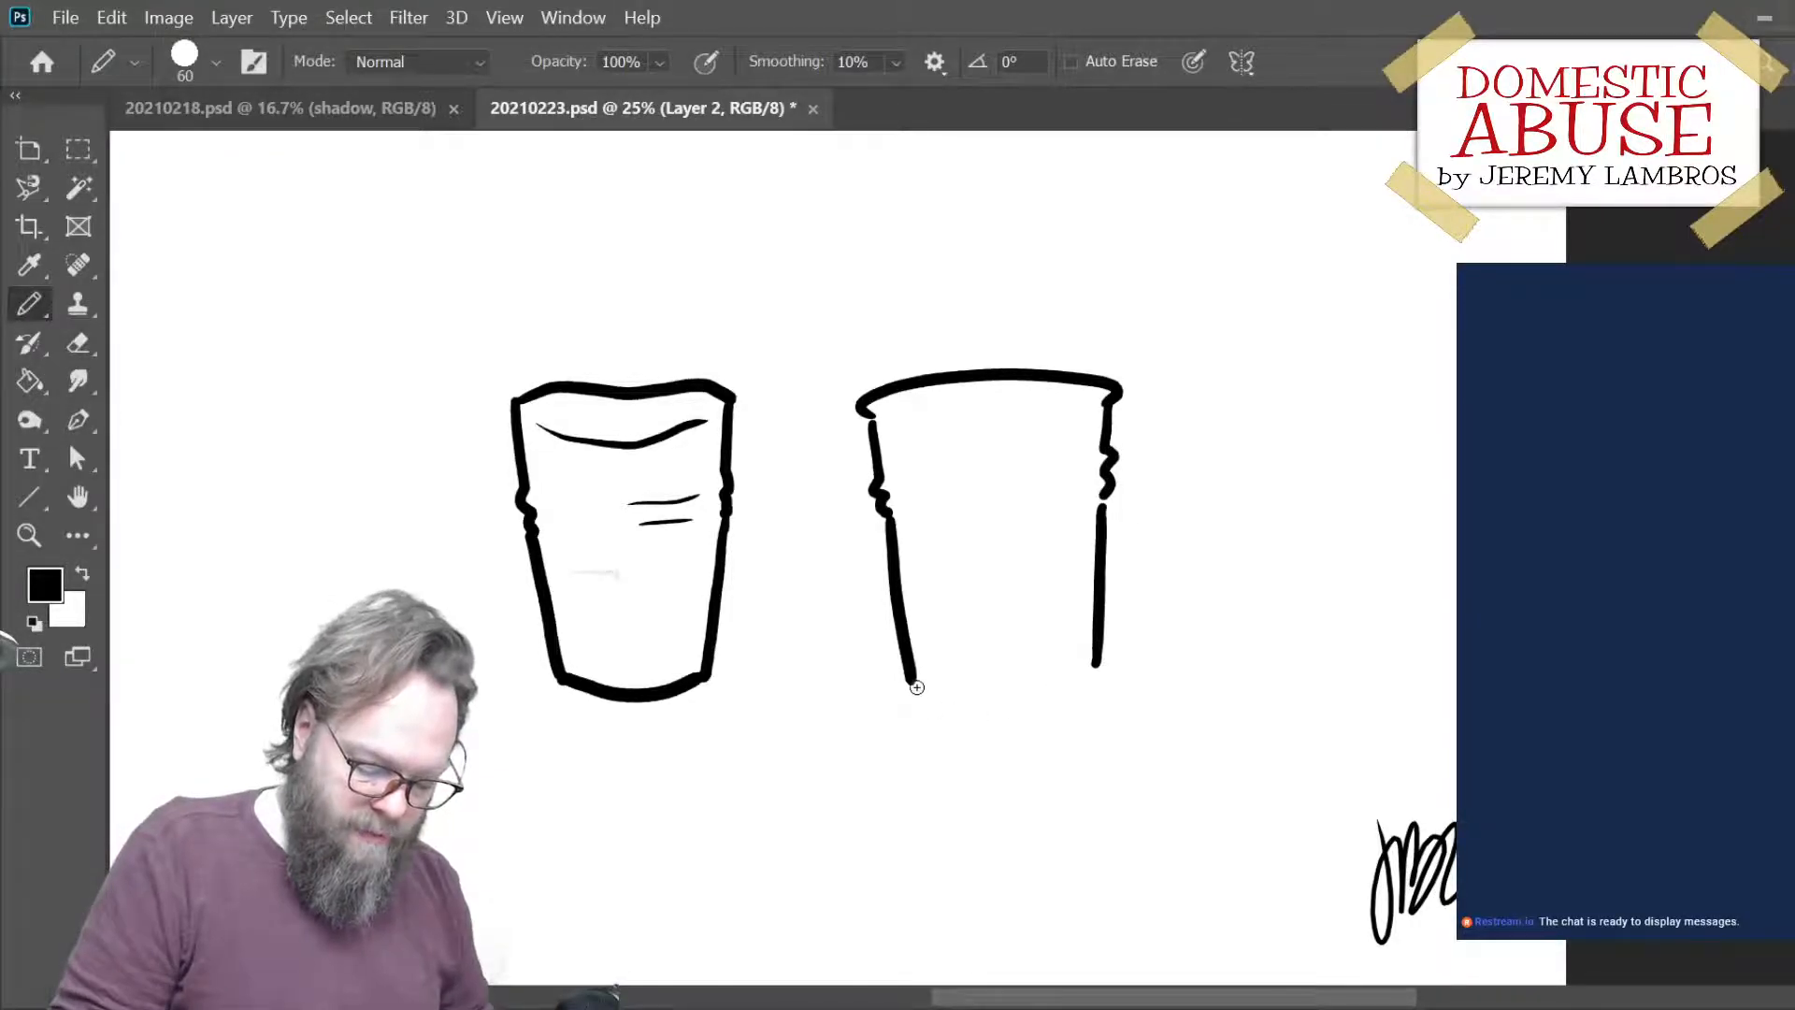
mouse_move(914, 684)
mouse_down()
mouse_move(1038, 715)
mouse_move(1103, 690)
mouse_up()
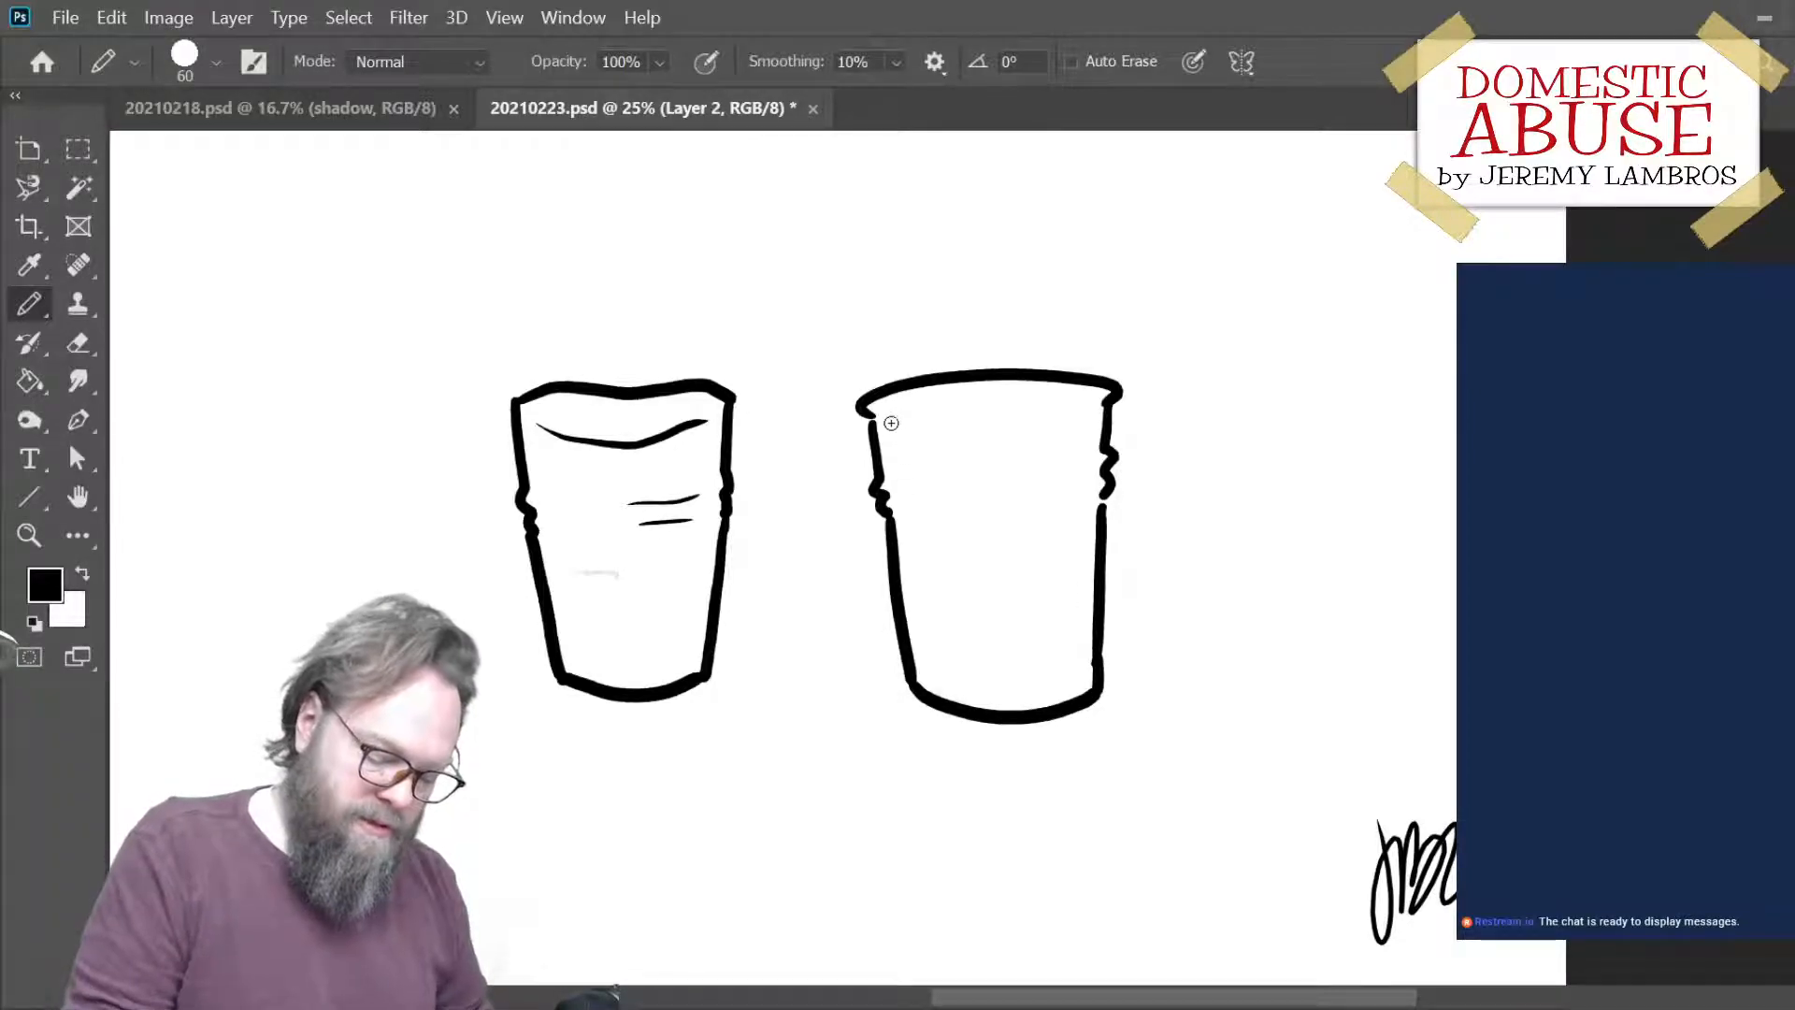
- Draw thin curved rim lines inside the top of the second cup, redoing strokes until they fit
drag(869, 417, 1024, 433)
key(ctrl+z)
drag(907, 432, 1090, 414)
key(ctrl+z)
key(ctrl+z)
drag(932, 430, 1092, 420)
key(ctrl+z)
drag(933, 429, 1086, 416)
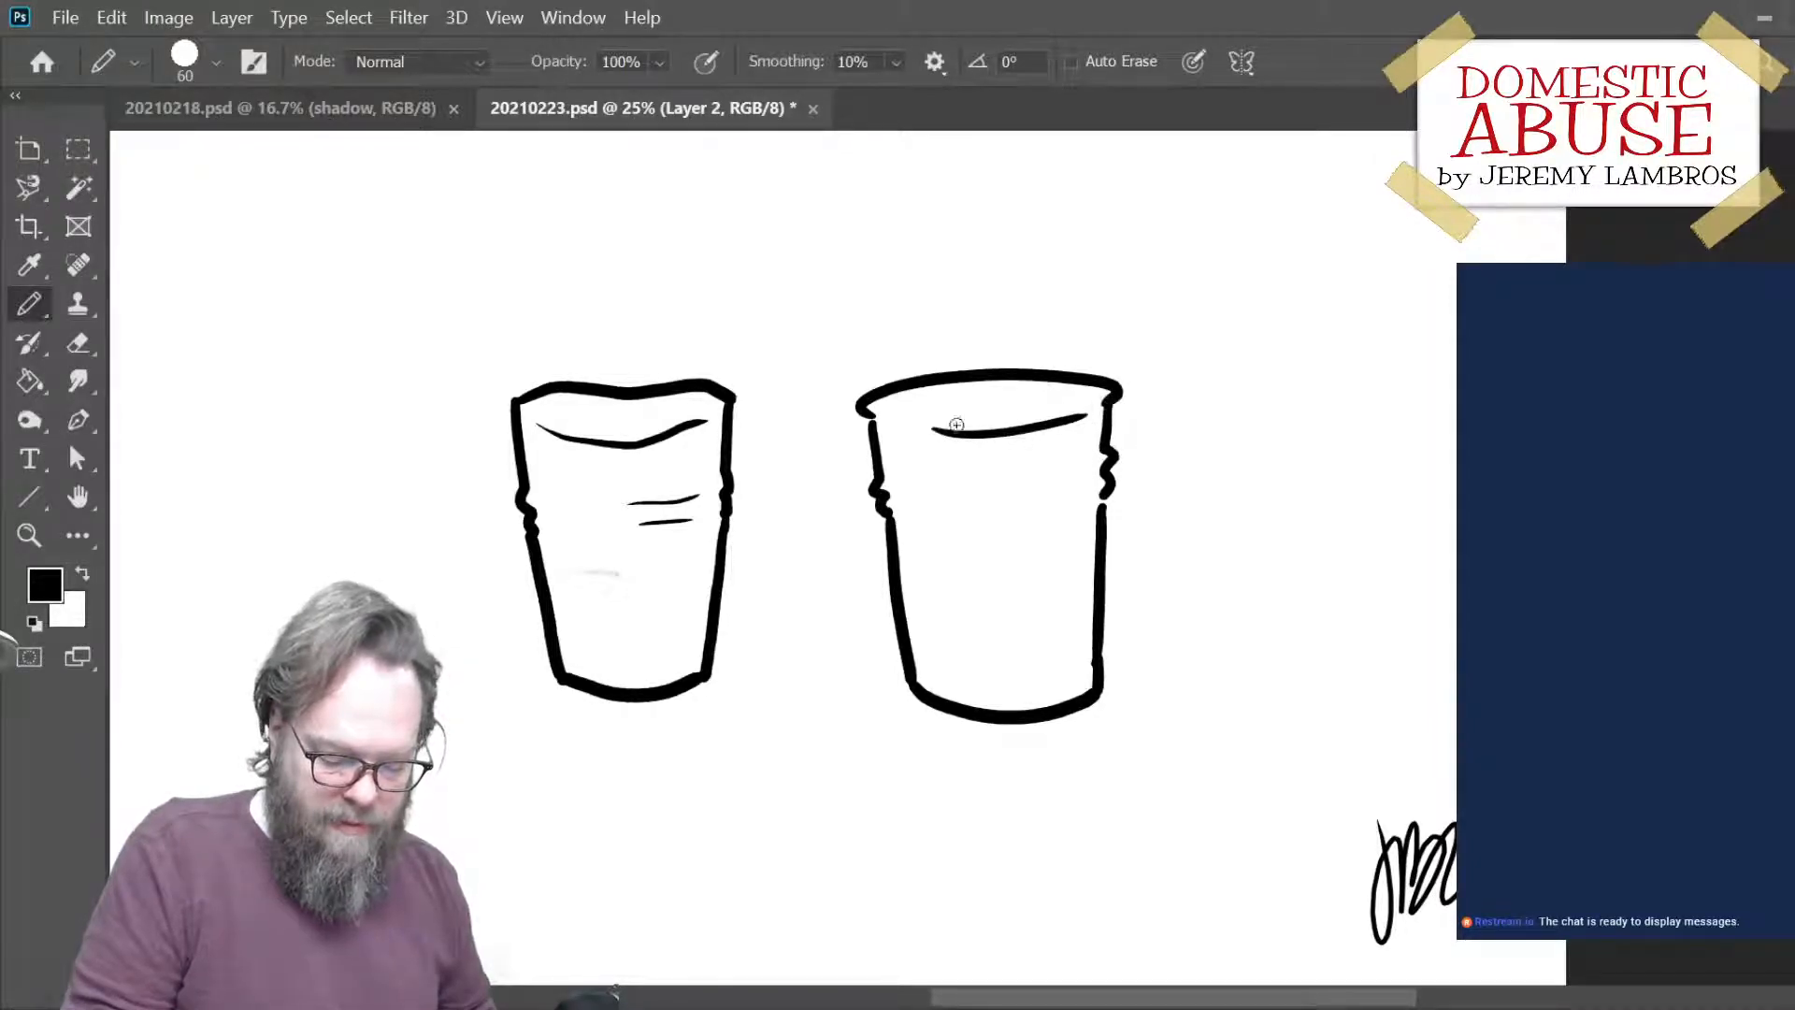
drag(898, 412, 1019, 393)
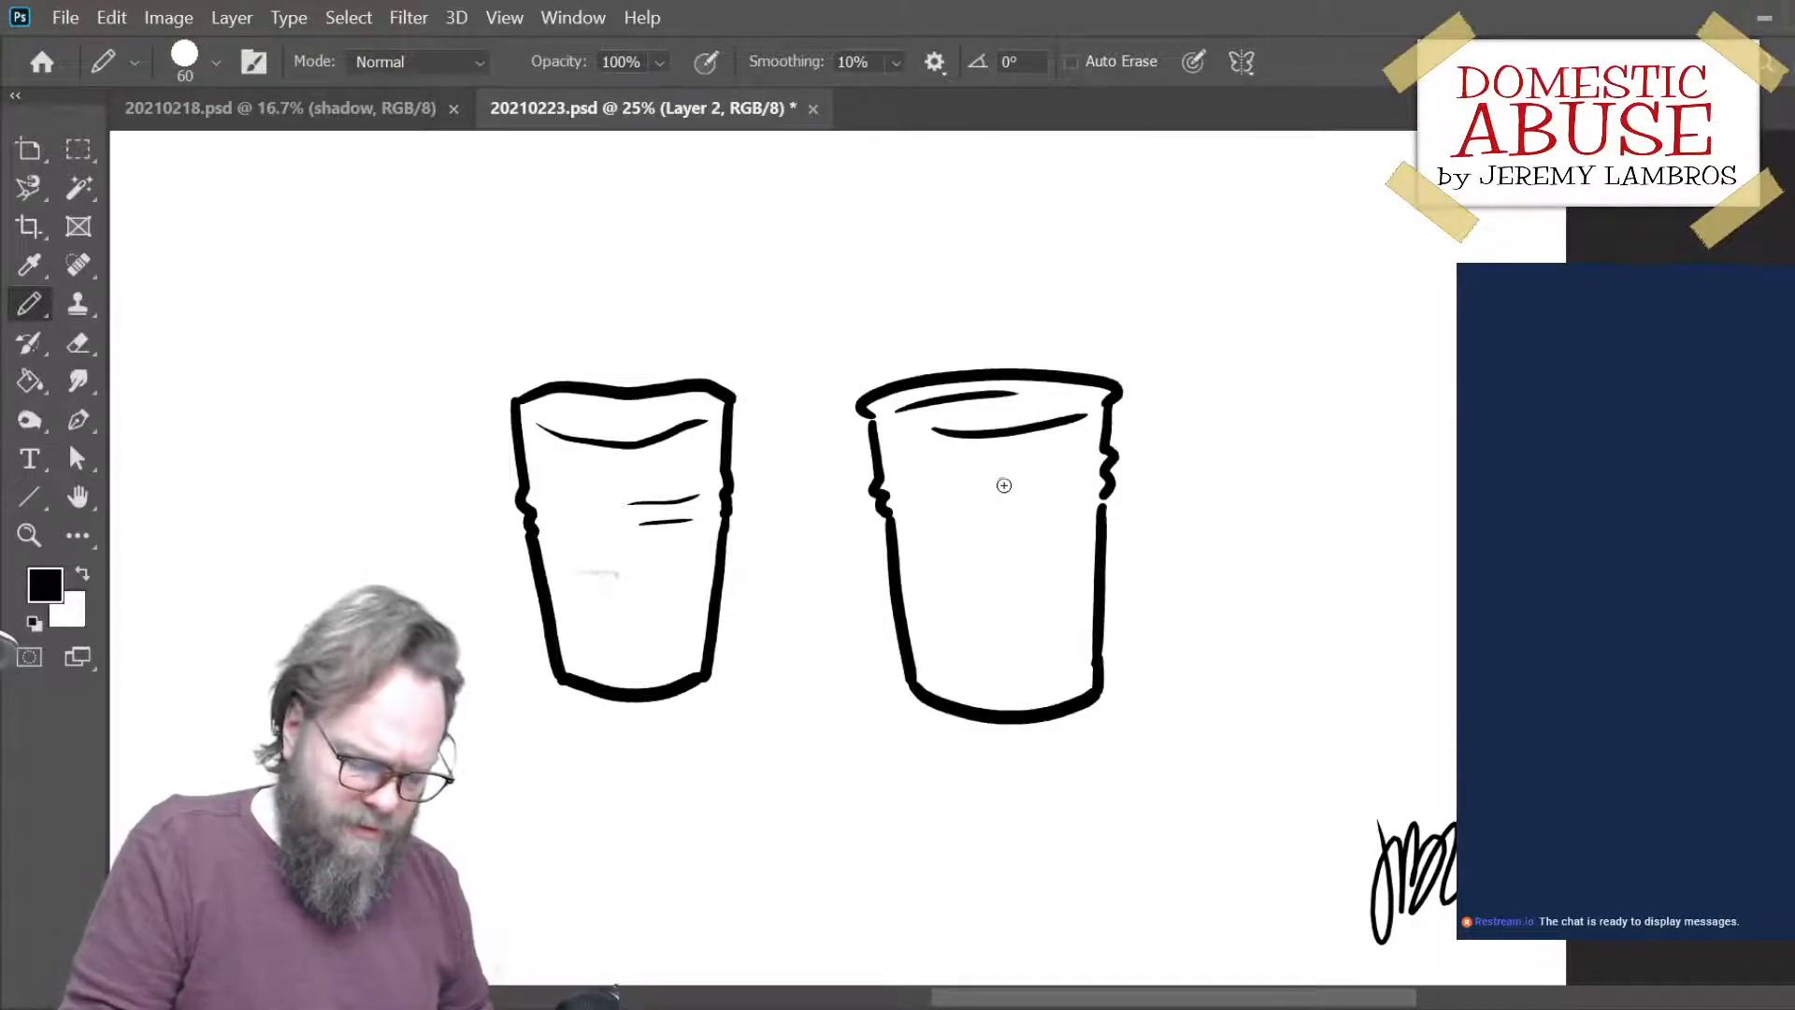
- Draw two short crease lines on the second cup, level with the ribbed notches on its right side
mouse_move(980, 486)
mouse_down()
mouse_move(1085, 463)
mouse_move(1066, 487)
mouse_up()
key(ctrl+z)
key(ctrl+z)
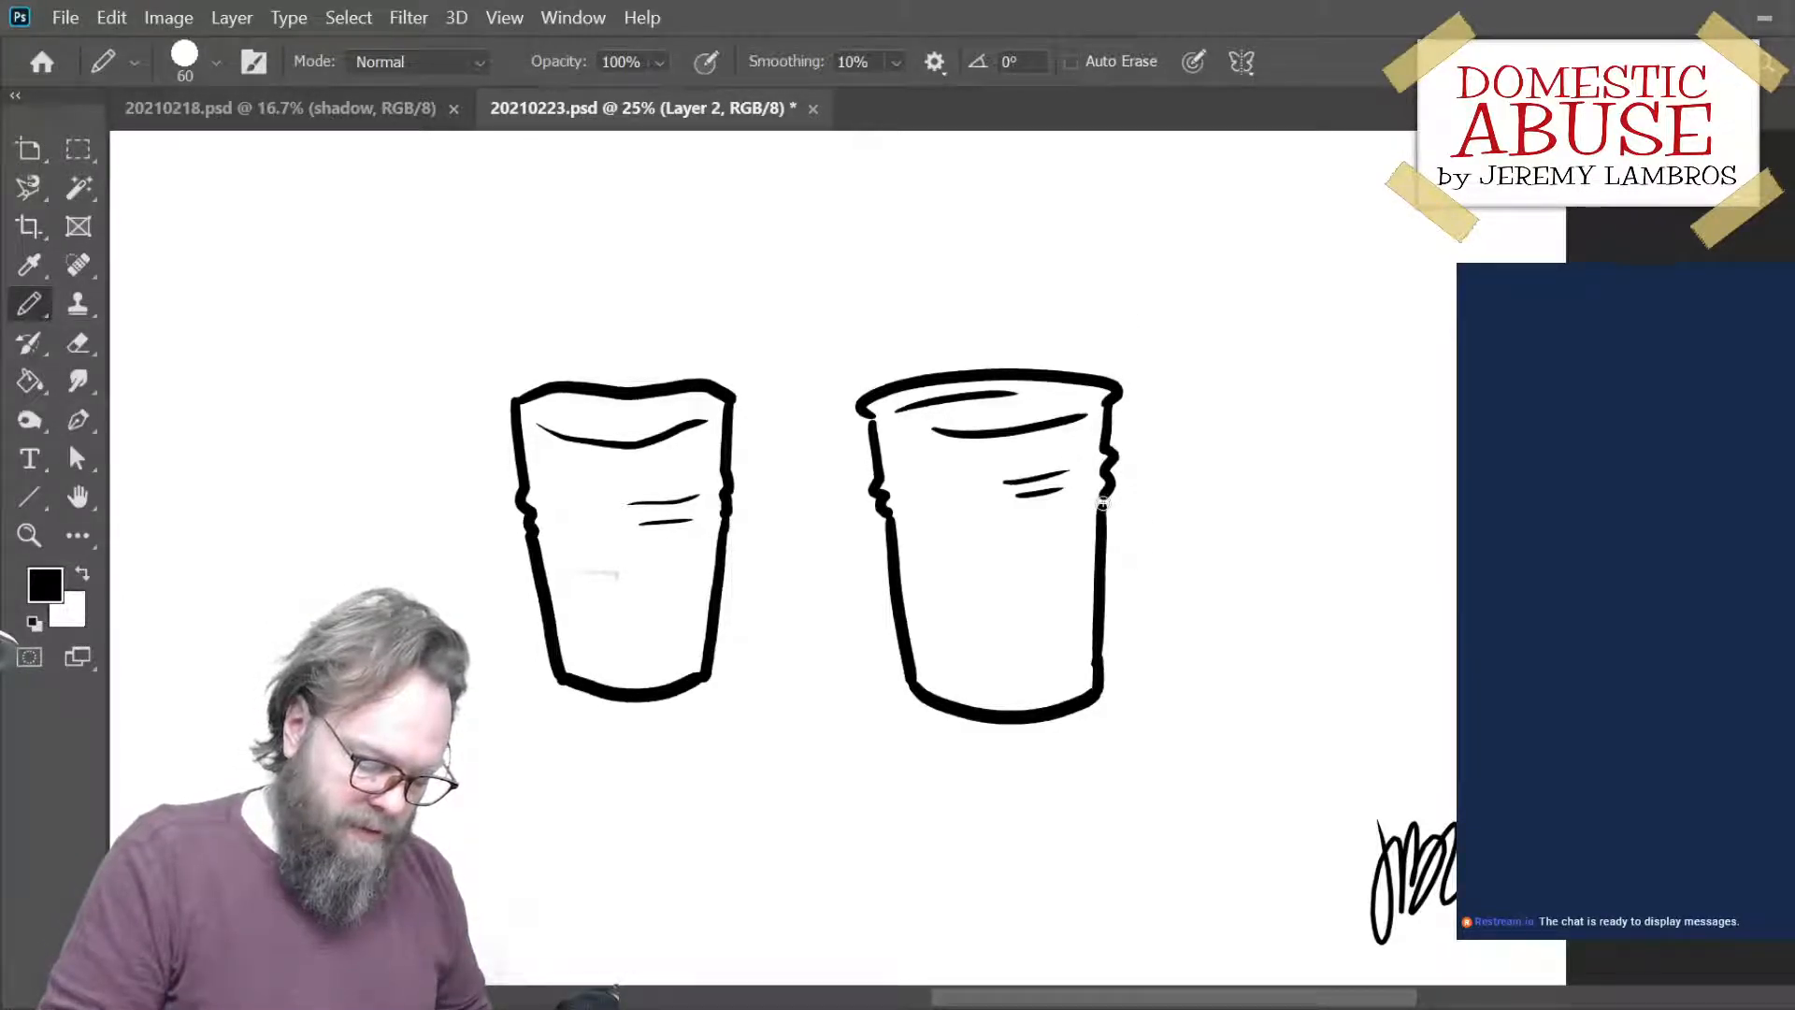
- Transform the second cup to about 99% of its size and place it close beside the first cup
ctrl+drag(1112, 599, 1047, 588)
key(ctrl+t)
drag(788, 359, 820, 376)
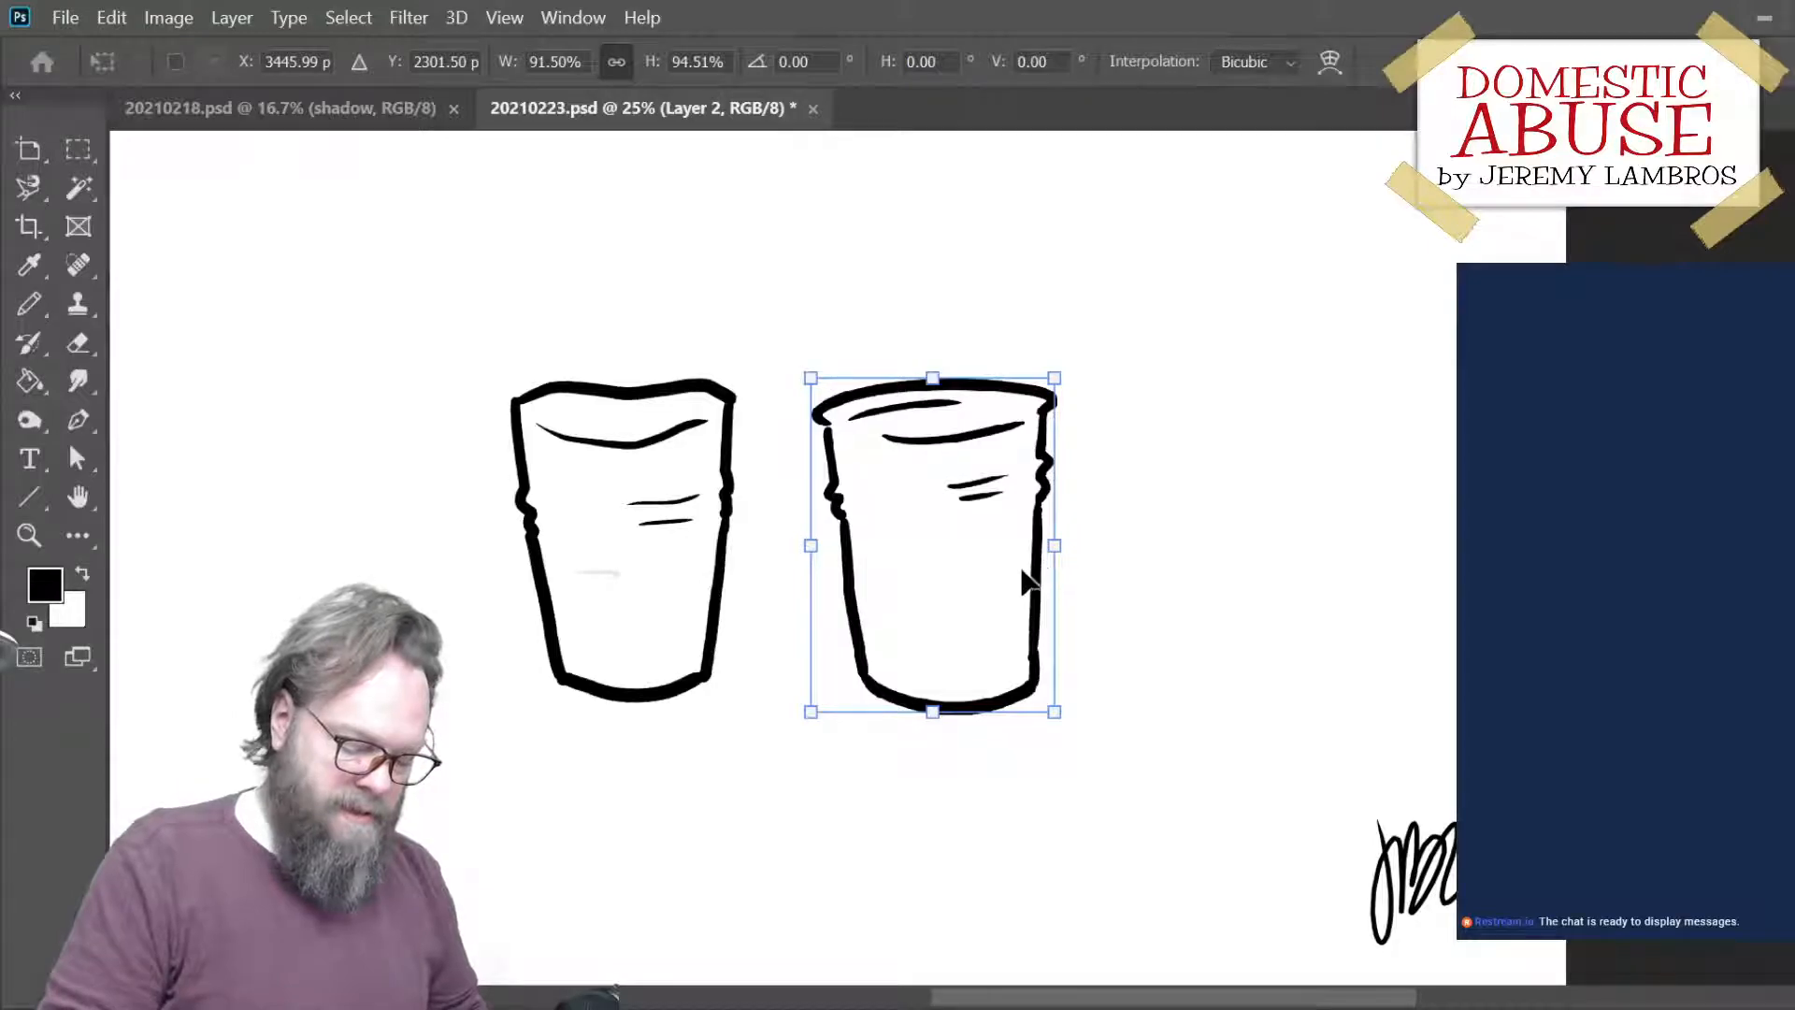
drag(1056, 376, 1077, 363)
drag(1063, 521, 1020, 509)
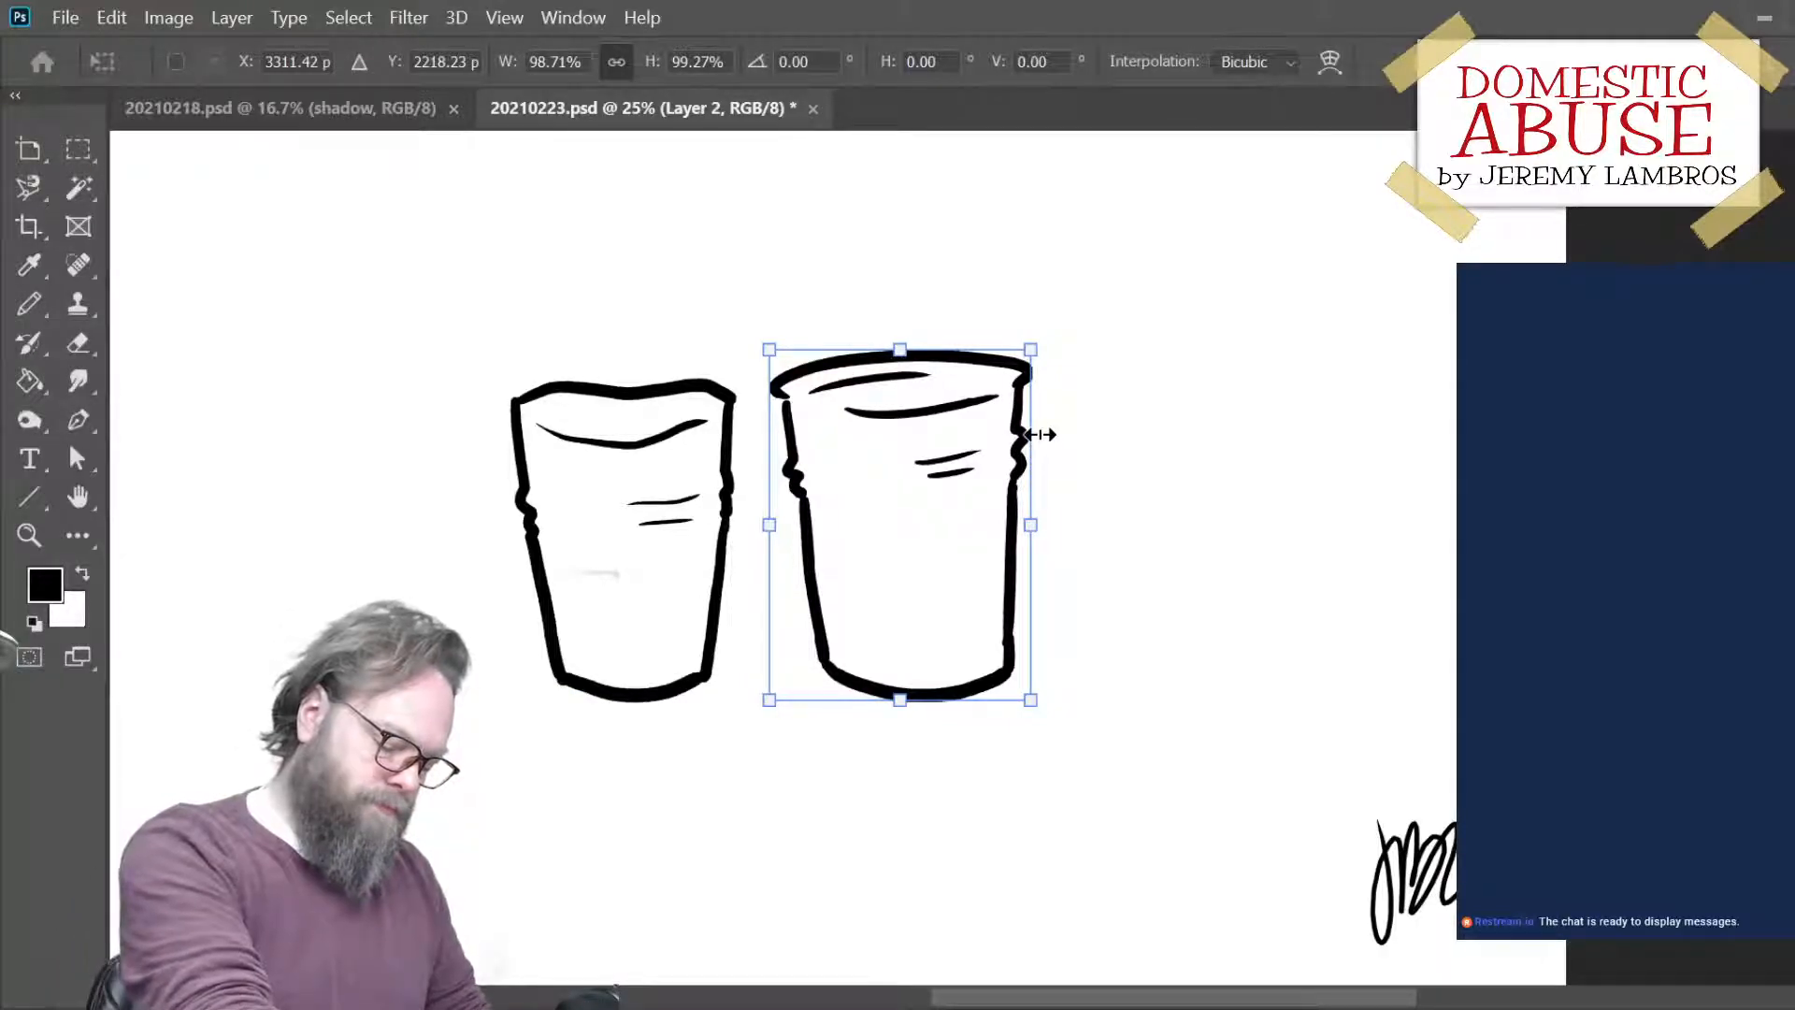
key(b)
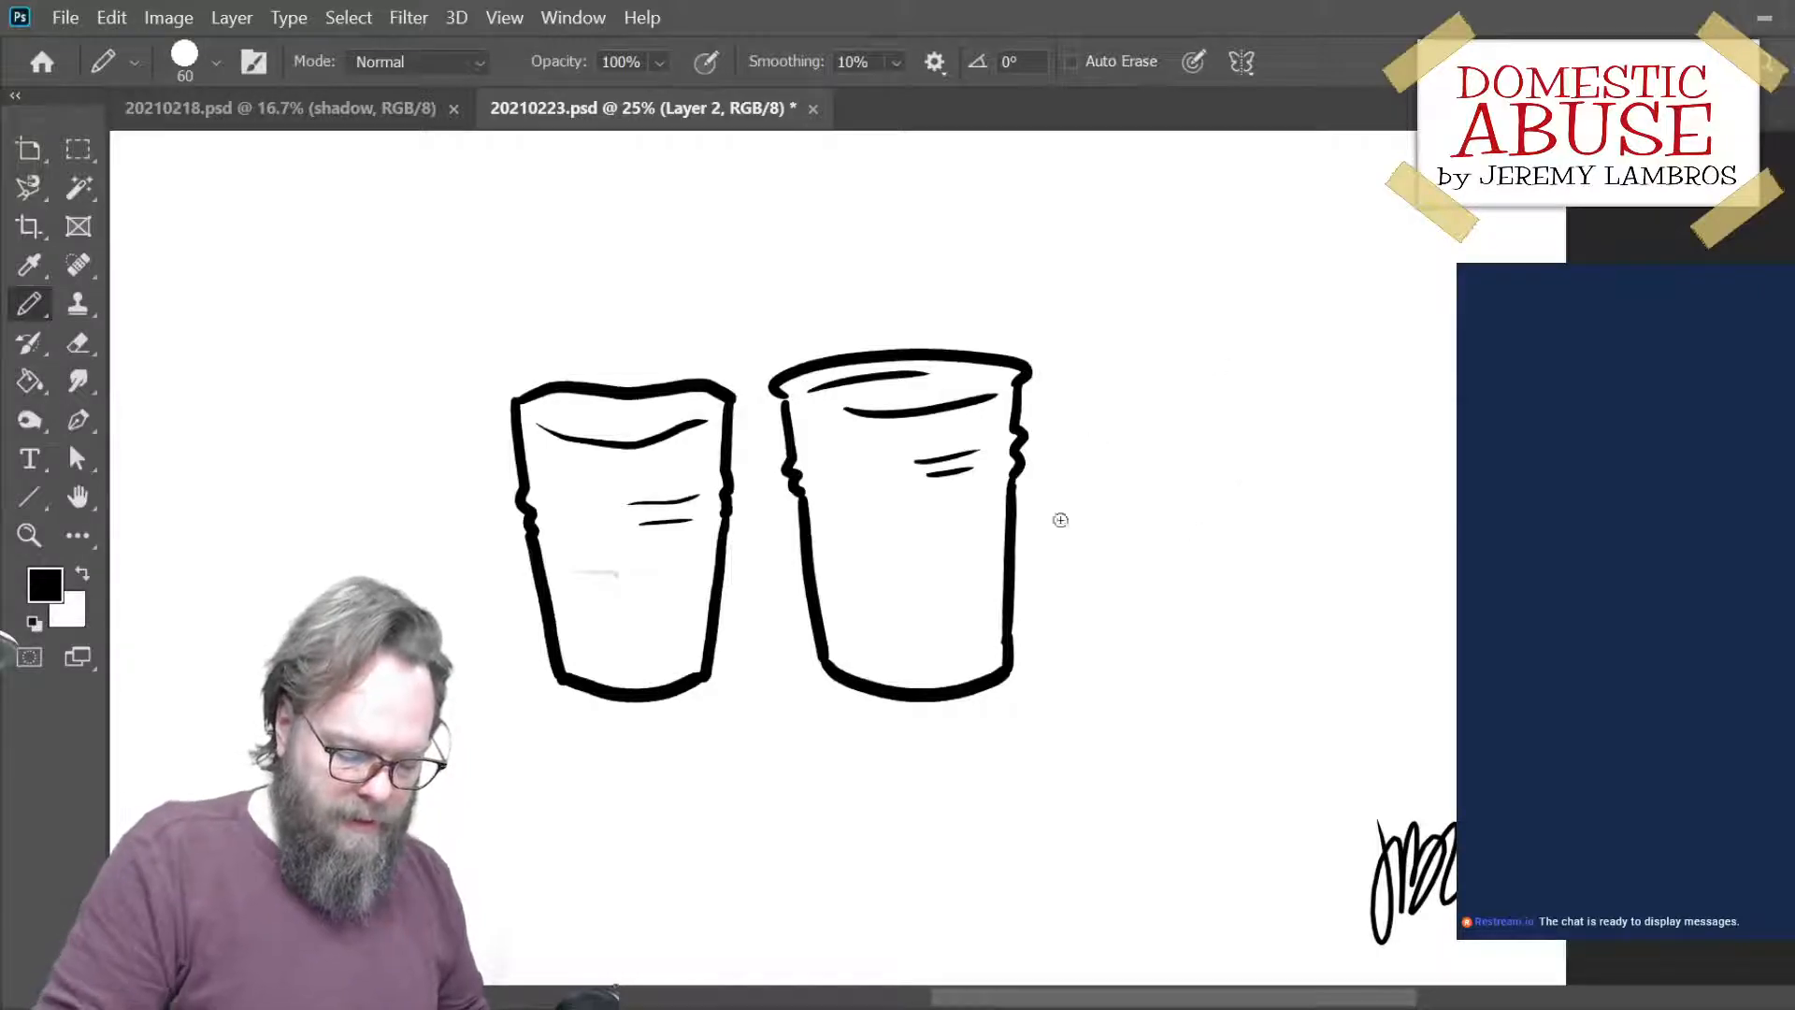
- Place a mirrored copy of the second cup to its right and erase the copy's base curve
drag(1013, 581, 1329, 576)
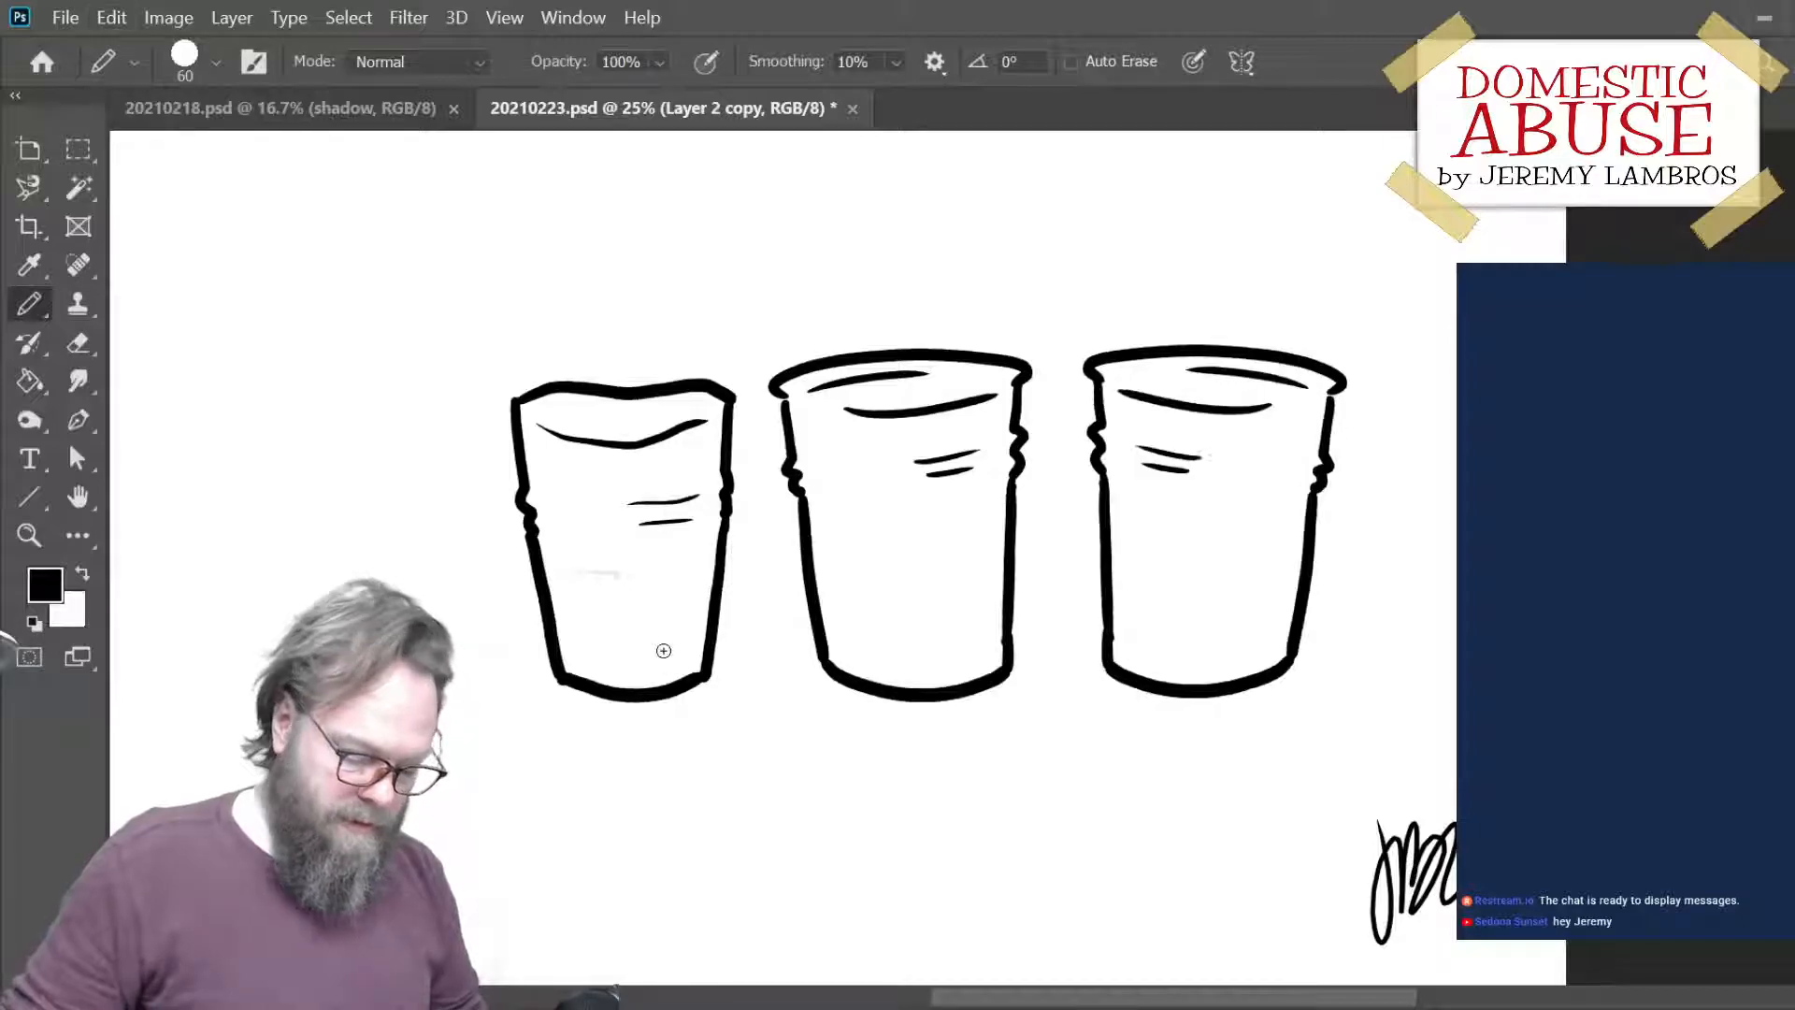
key(e)
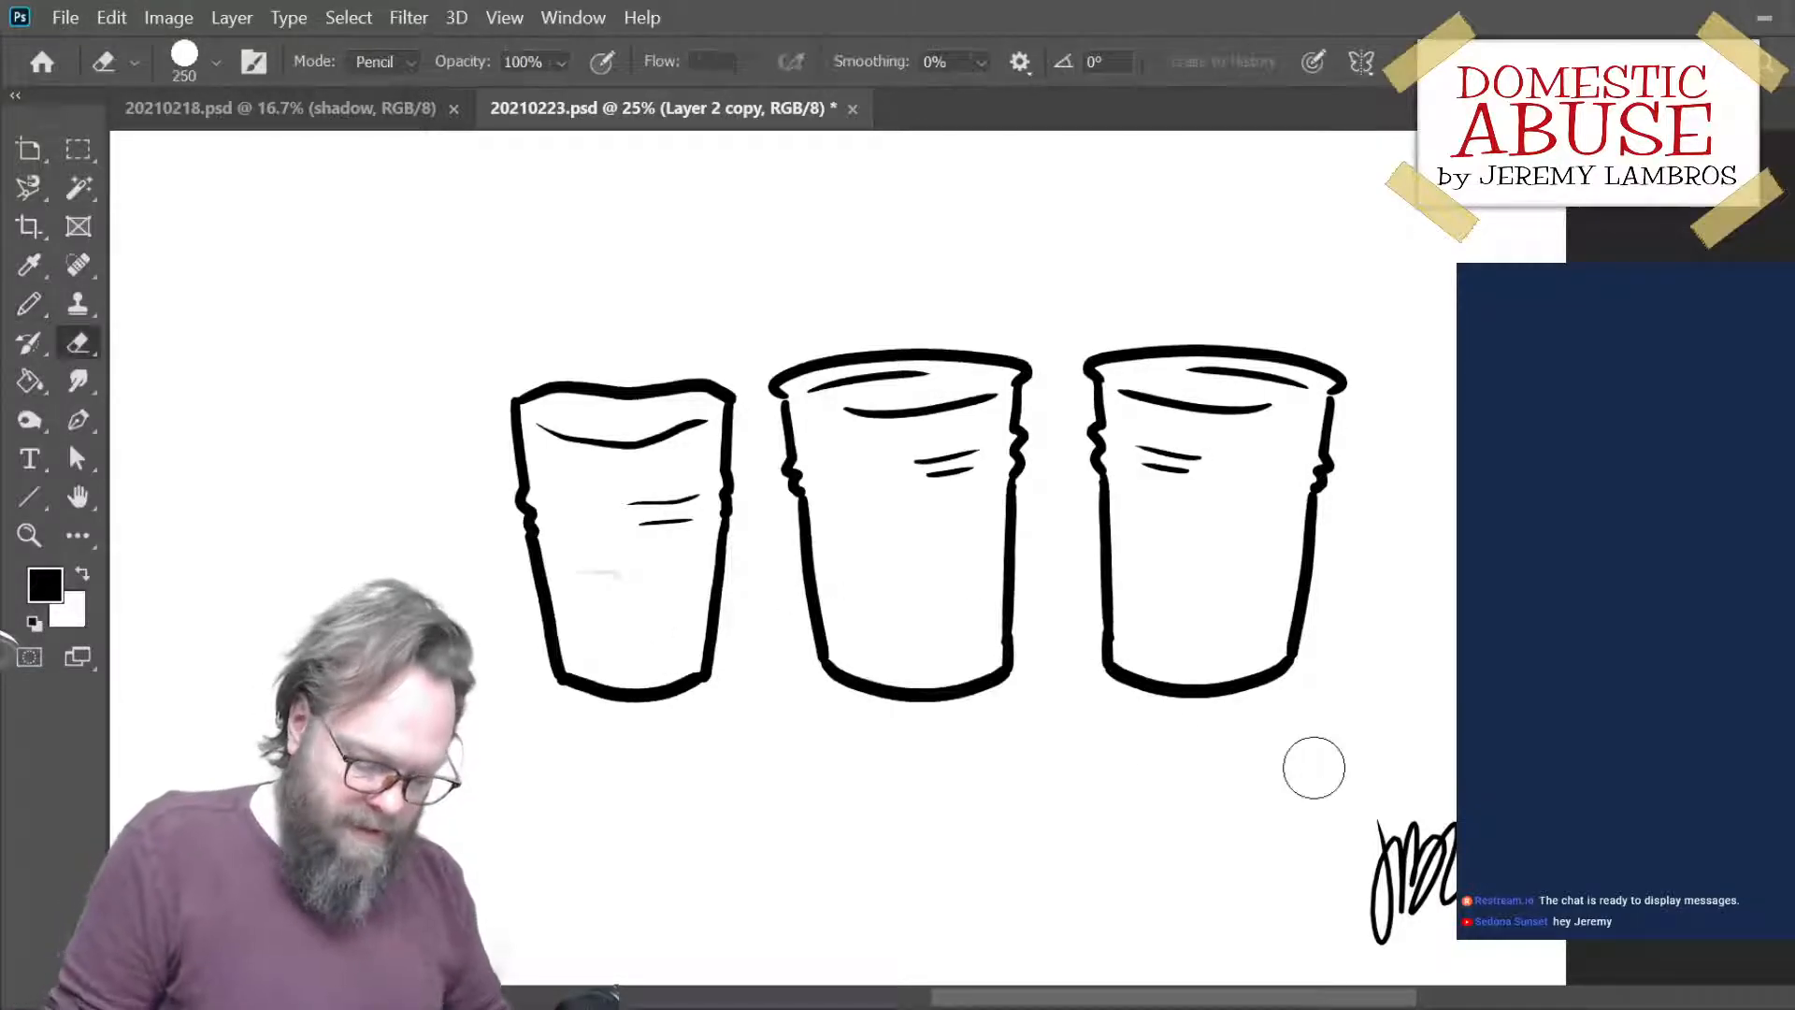
drag(1098, 673, 1391, 705)
- Rotate the third cup about 5 degrees counterclockwise and redraw its curved base with the Pencil
key(ctrl+t)
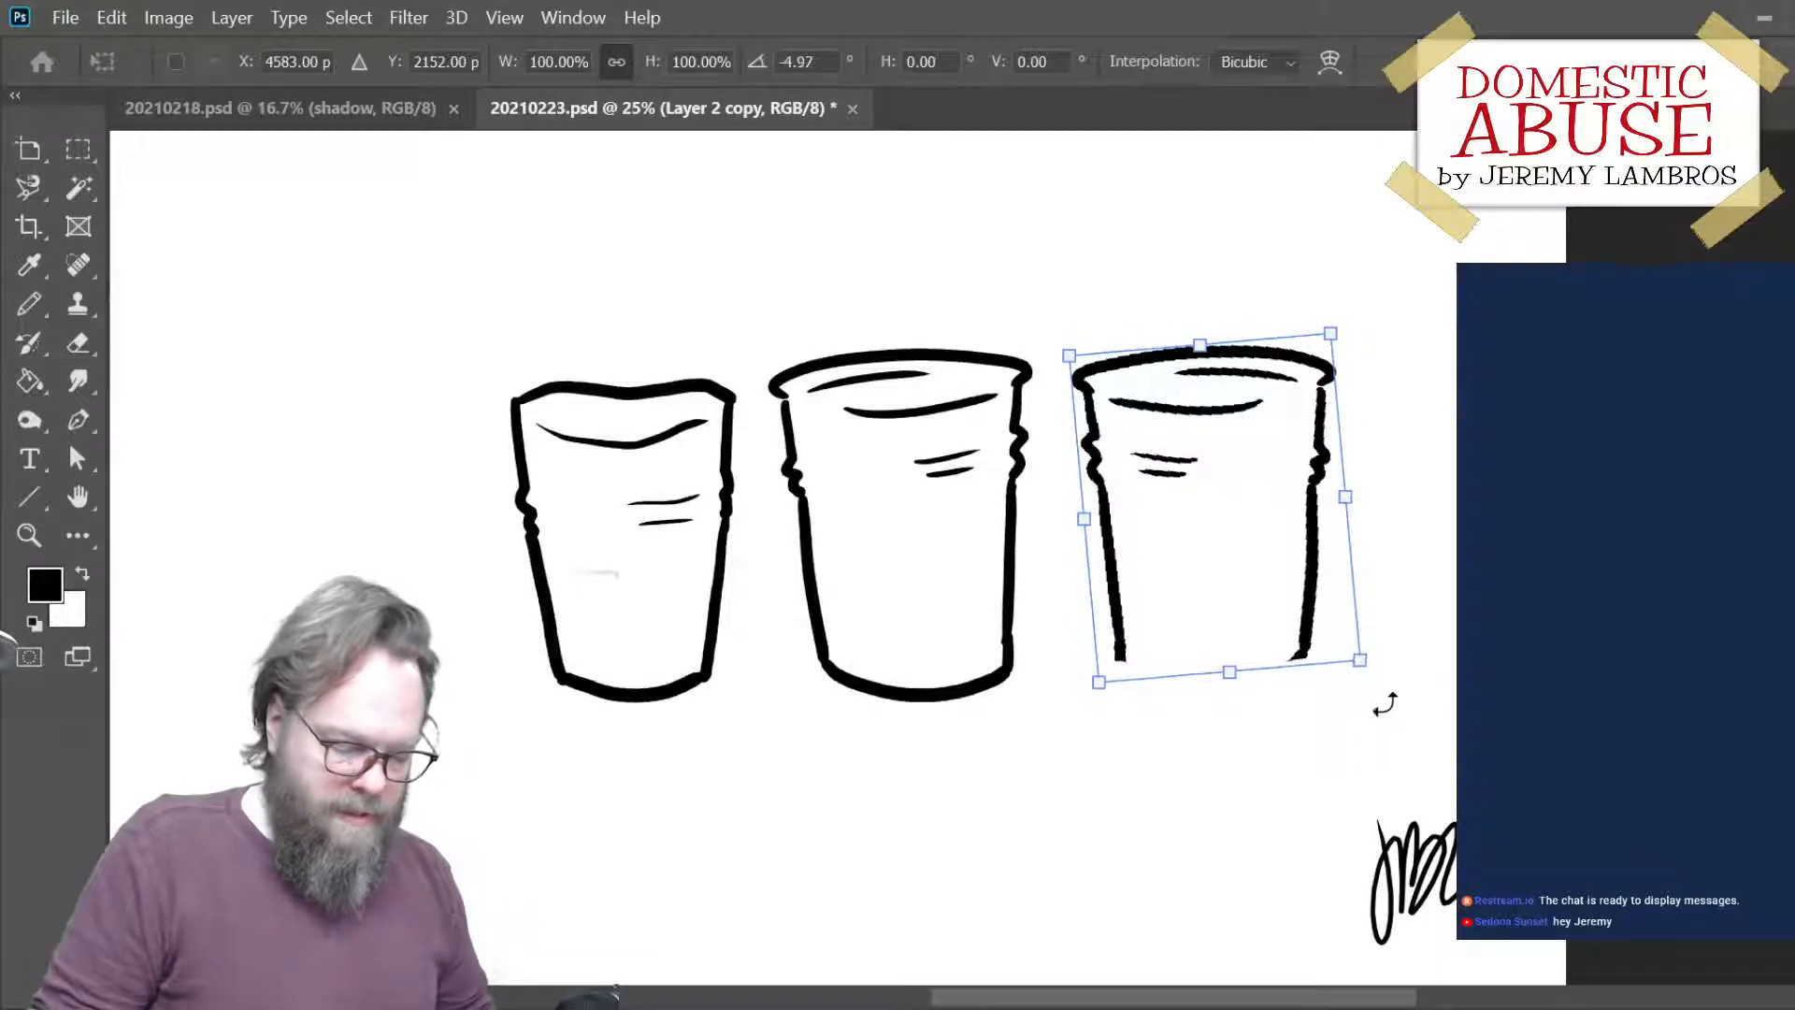
key(Return)
key(b)
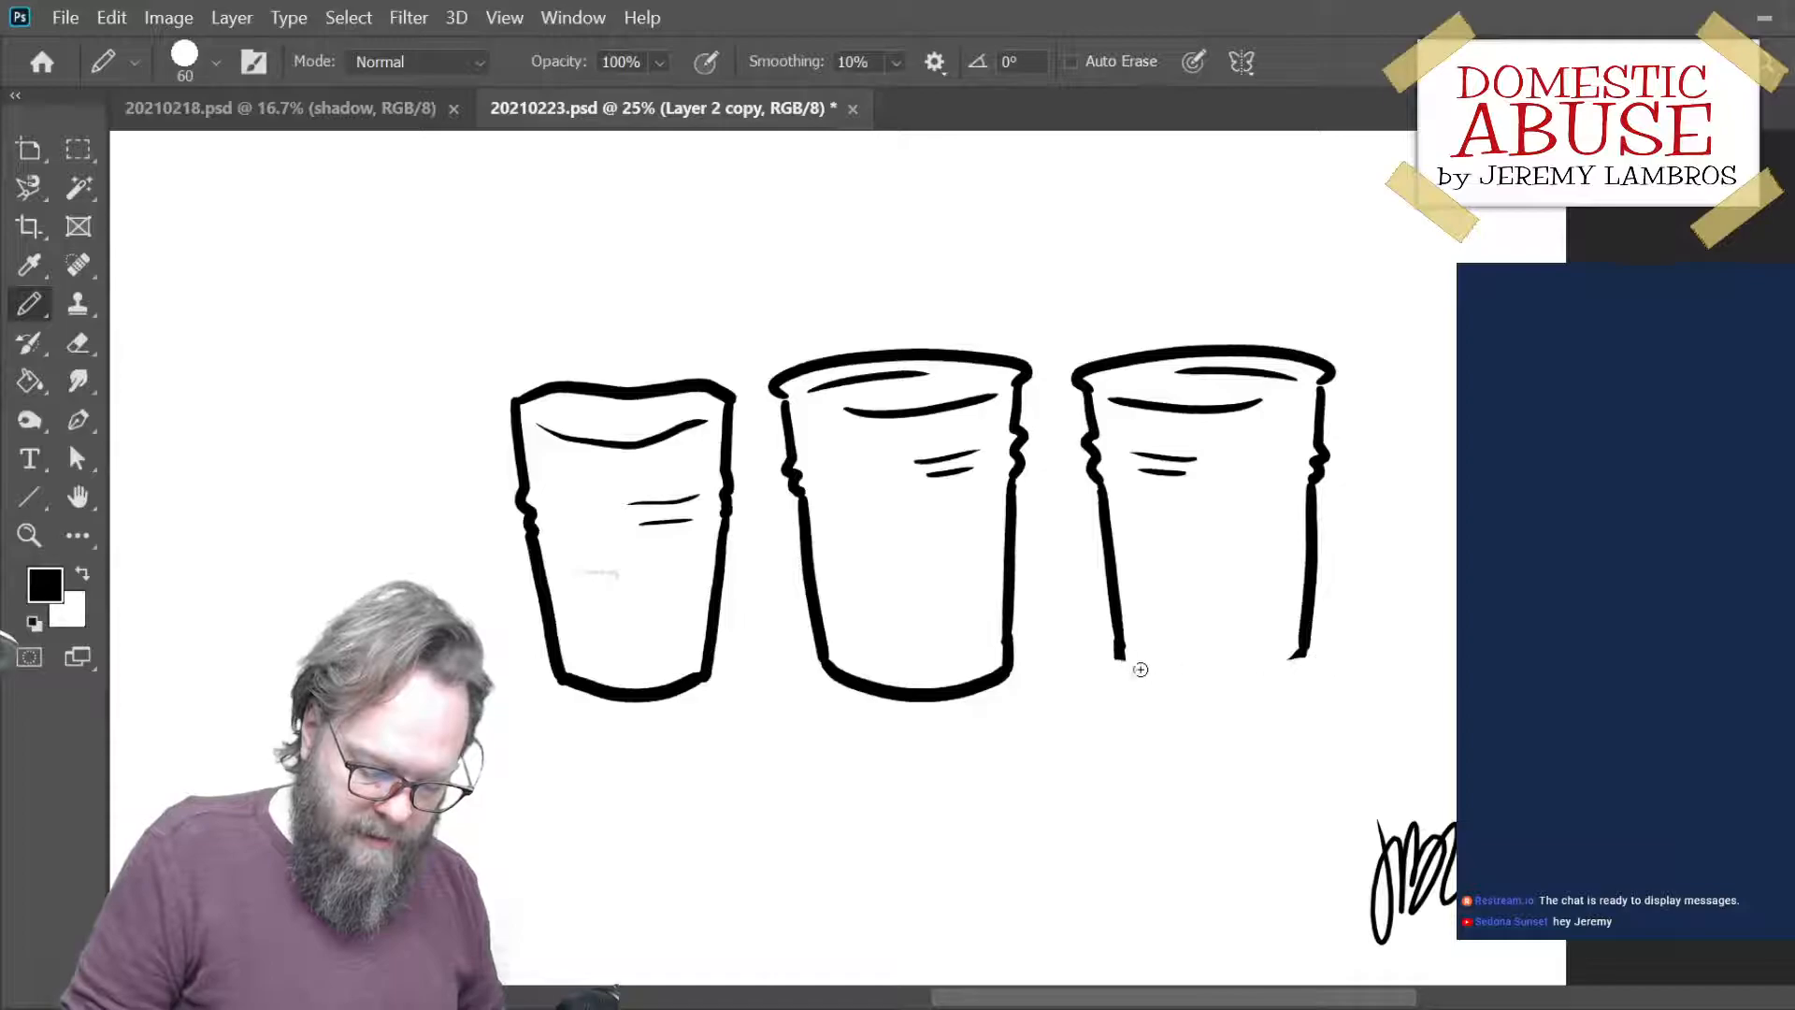
mouse_move(1122, 661)
mouse_down()
mouse_move(1249, 678)
mouse_move(1307, 641)
mouse_up()
key(ctrl+z)
mouse_move(1122, 660)
mouse_down()
mouse_move(1236, 682)
mouse_move(1314, 641)
mouse_up()
key(ctrl+z)
mouse_move(1123, 661)
mouse_down()
mouse_move(1219, 687)
mouse_move(1283, 676)
mouse_move(1314, 641)
mouse_up()
key(ctrl+z)
mouse_move(1123, 660)
mouse_down()
mouse_move(1223, 687)
mouse_move(1309, 647)
mouse_up()
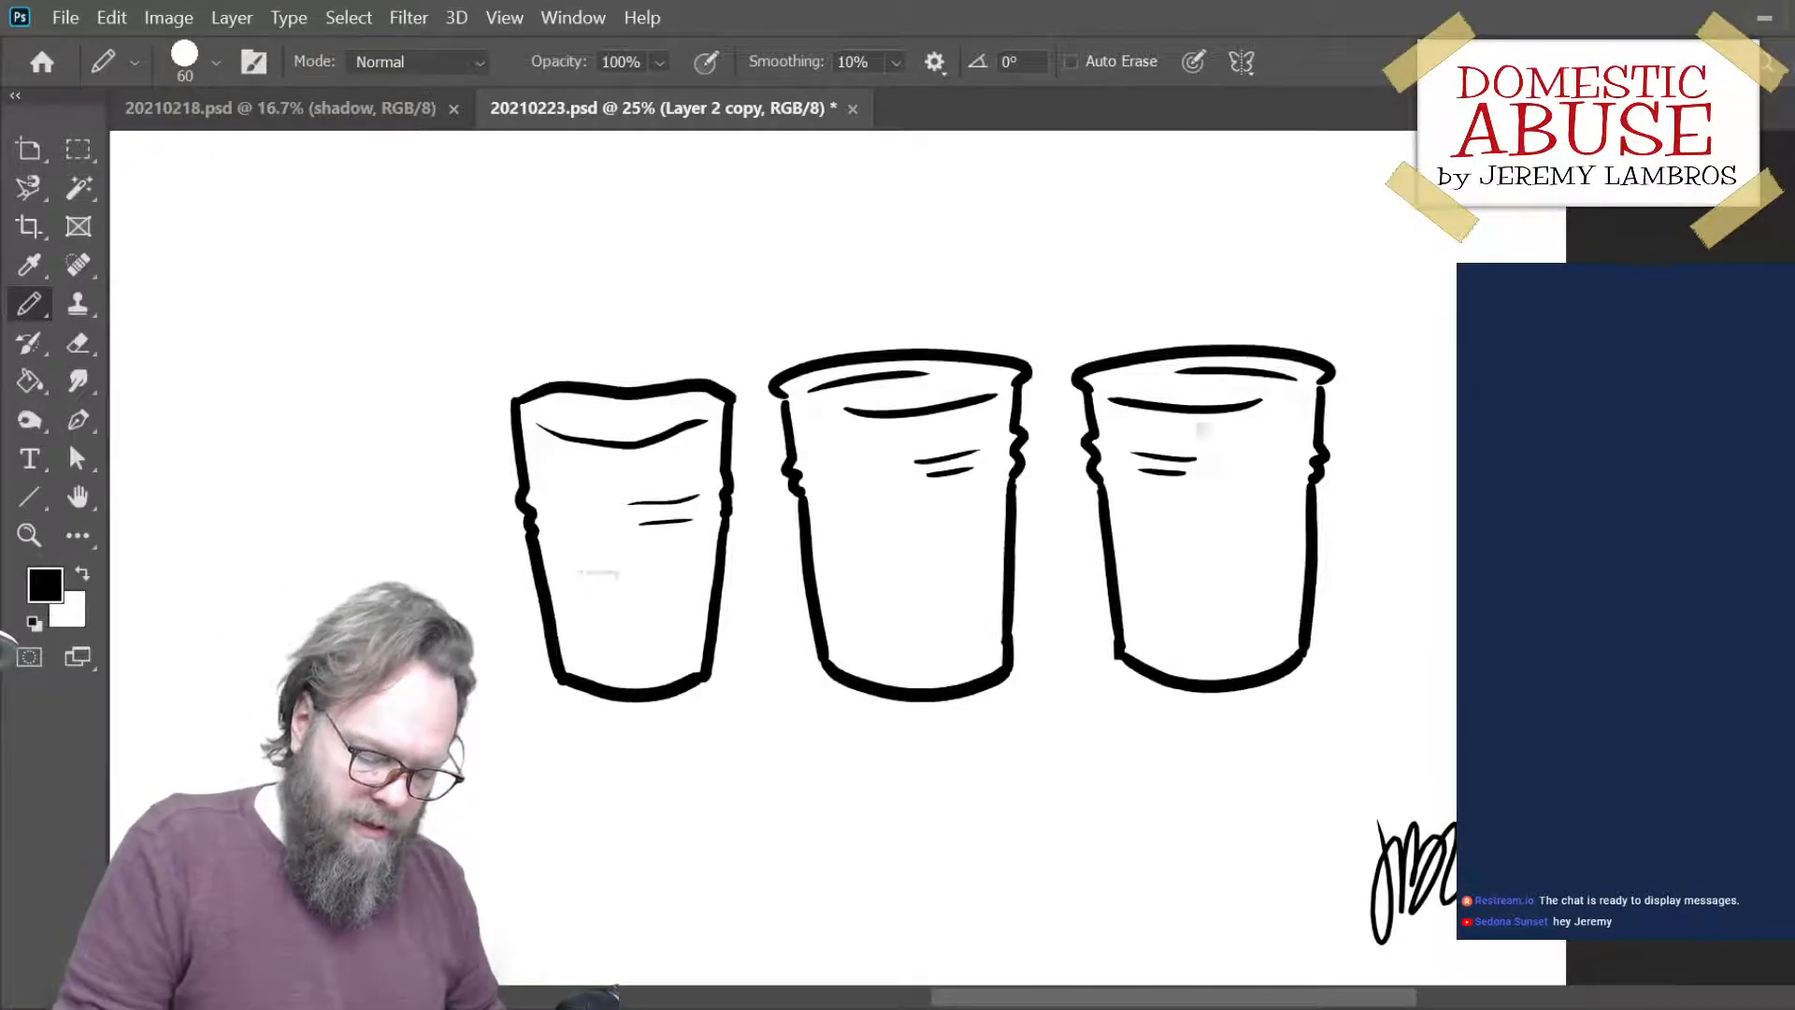
- Erase the third cup's crease marks and draw two short ones near its right side
mouse_move(1136, 460)
mouse_down()
mouse_move(1181, 465)
mouse_move(1185, 493)
mouse_move(1183, 478)
mouse_move(1289, 470)
mouse_move(1294, 453)
mouse_move(1274, 477)
mouse_up()
key(ctrl+z)
key(e)
key(b)
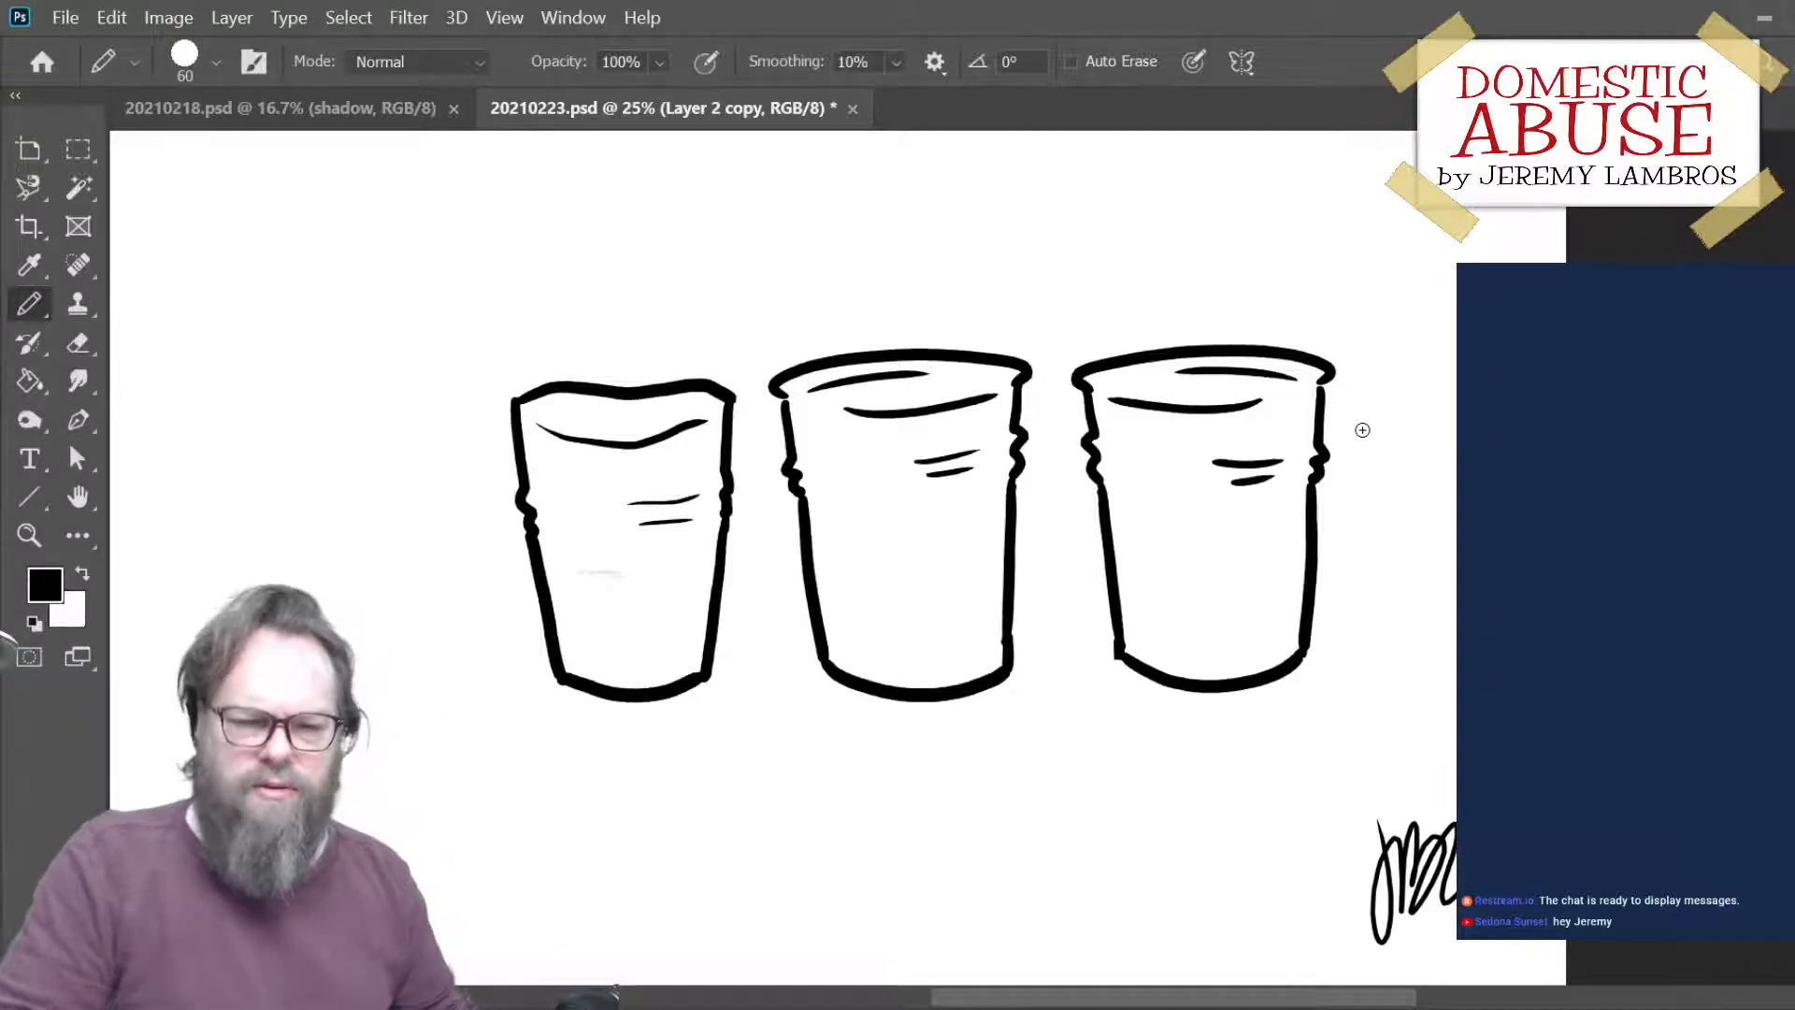
- Replace the middle cup's upper inner rim line with a shorter stroke farther right, using a size 100 eraser, and save the file
key(e)
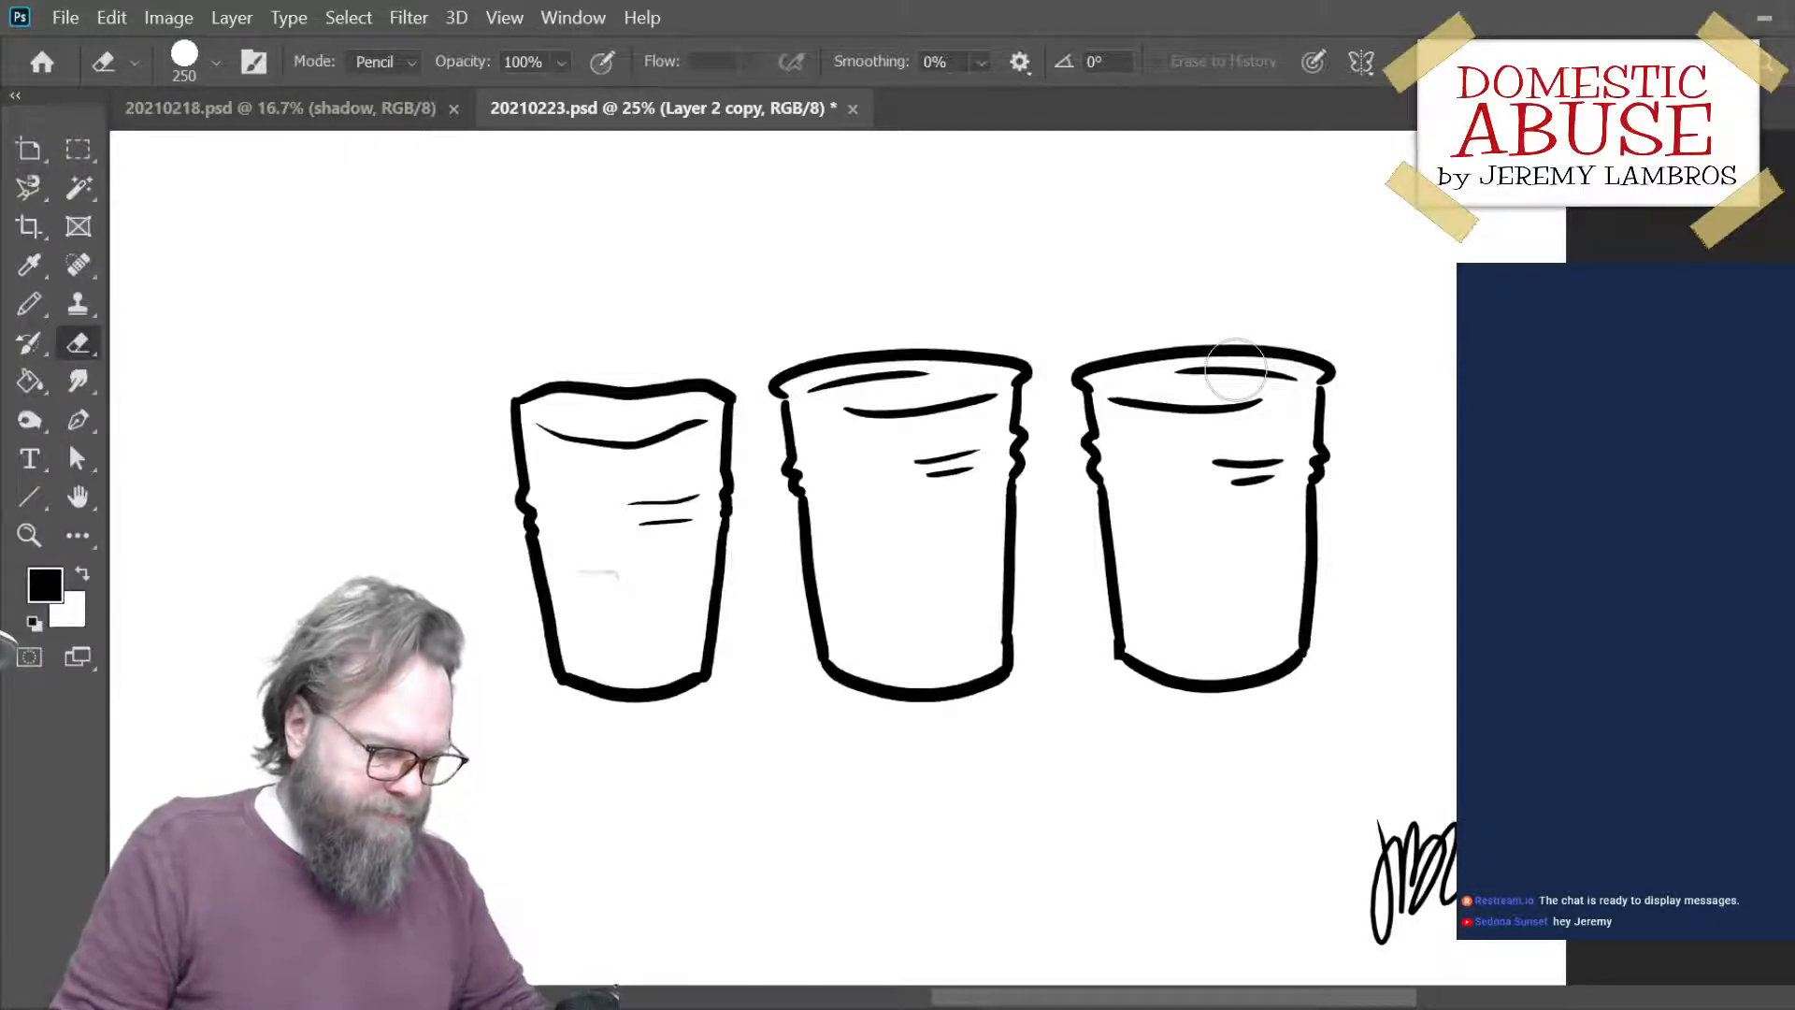
key(bracketleft)
key(bracketleft)
key(bracketleft)
key(bracketleft)
key(bracketleft)
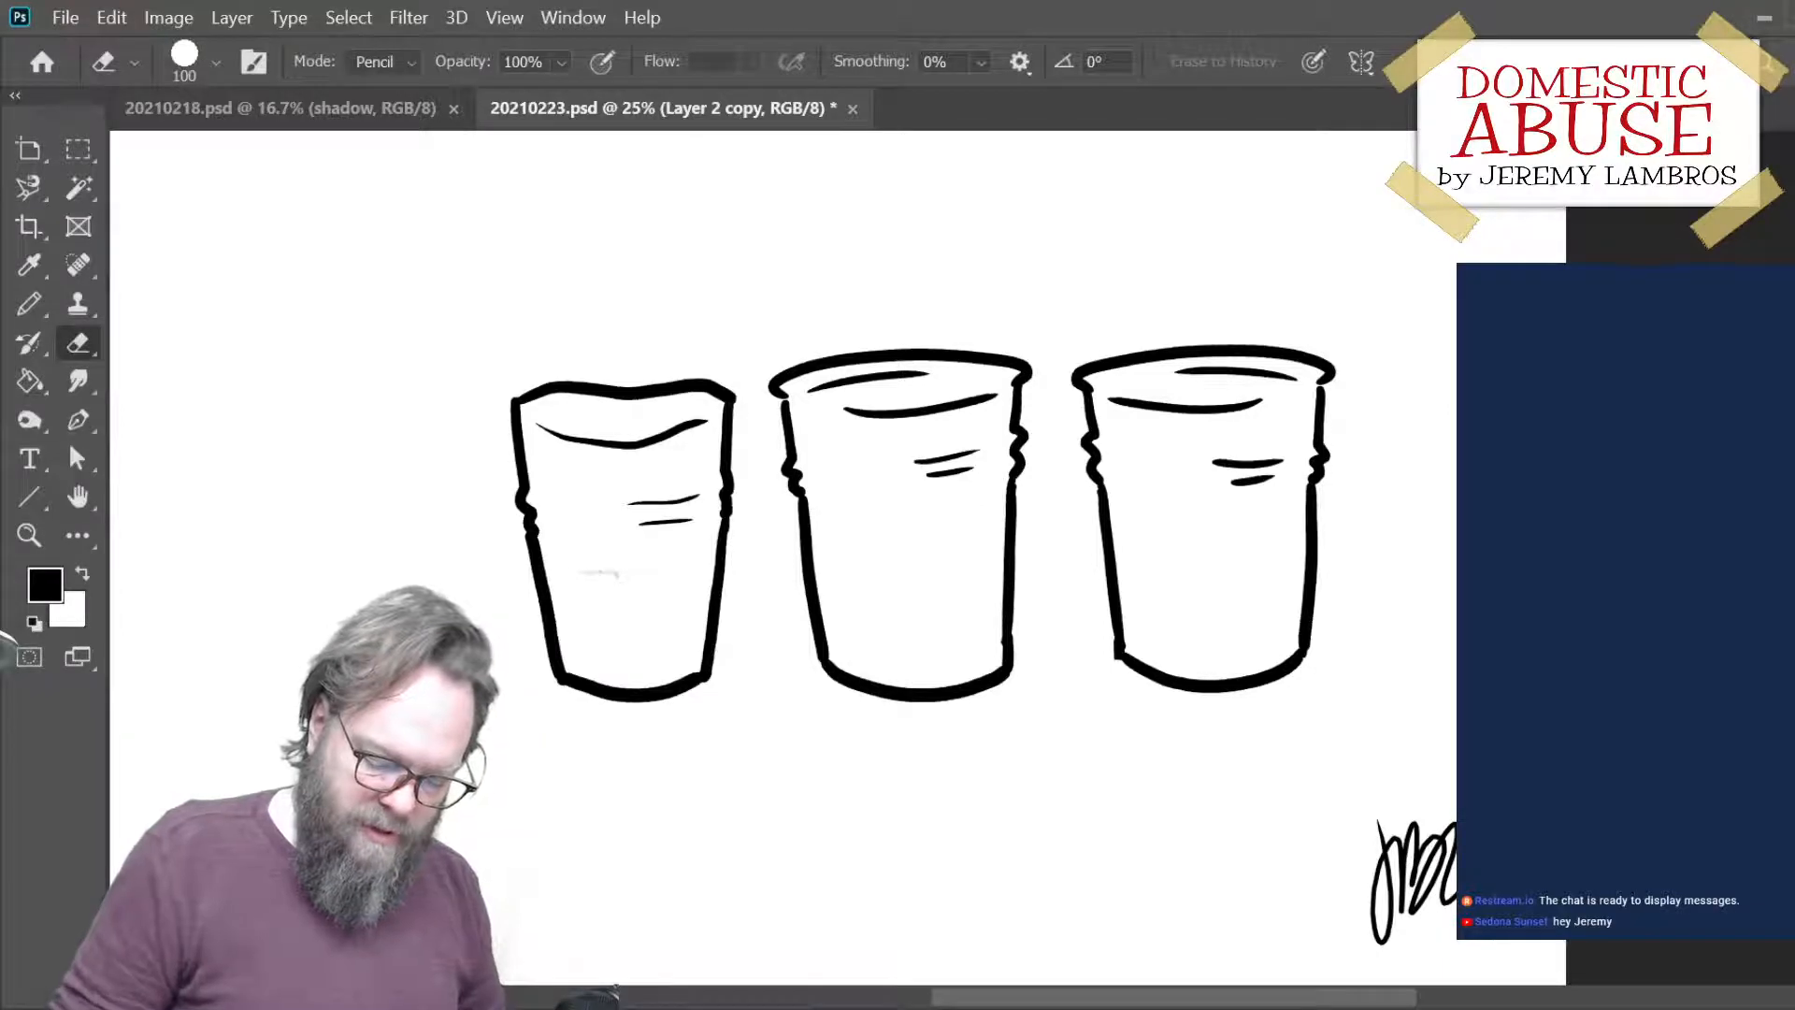
click(1627, 598)
drag(818, 394, 940, 372)
key(b)
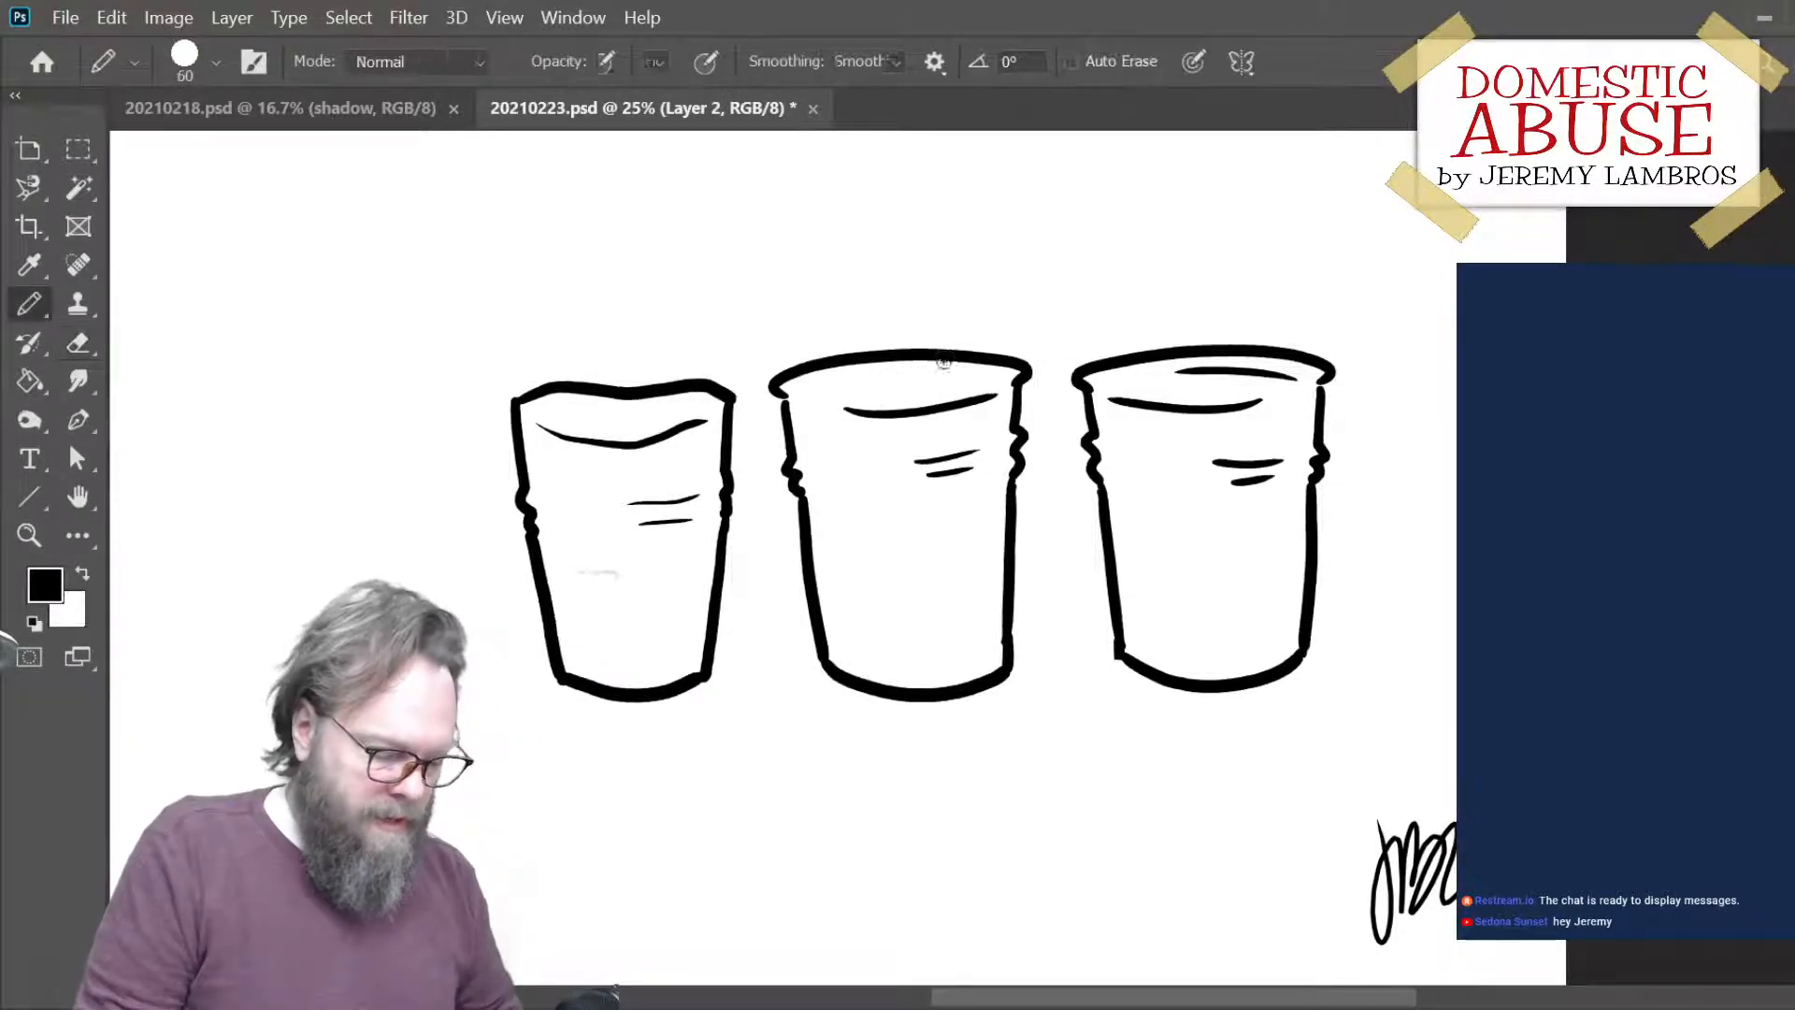
drag(894, 380, 973, 378)
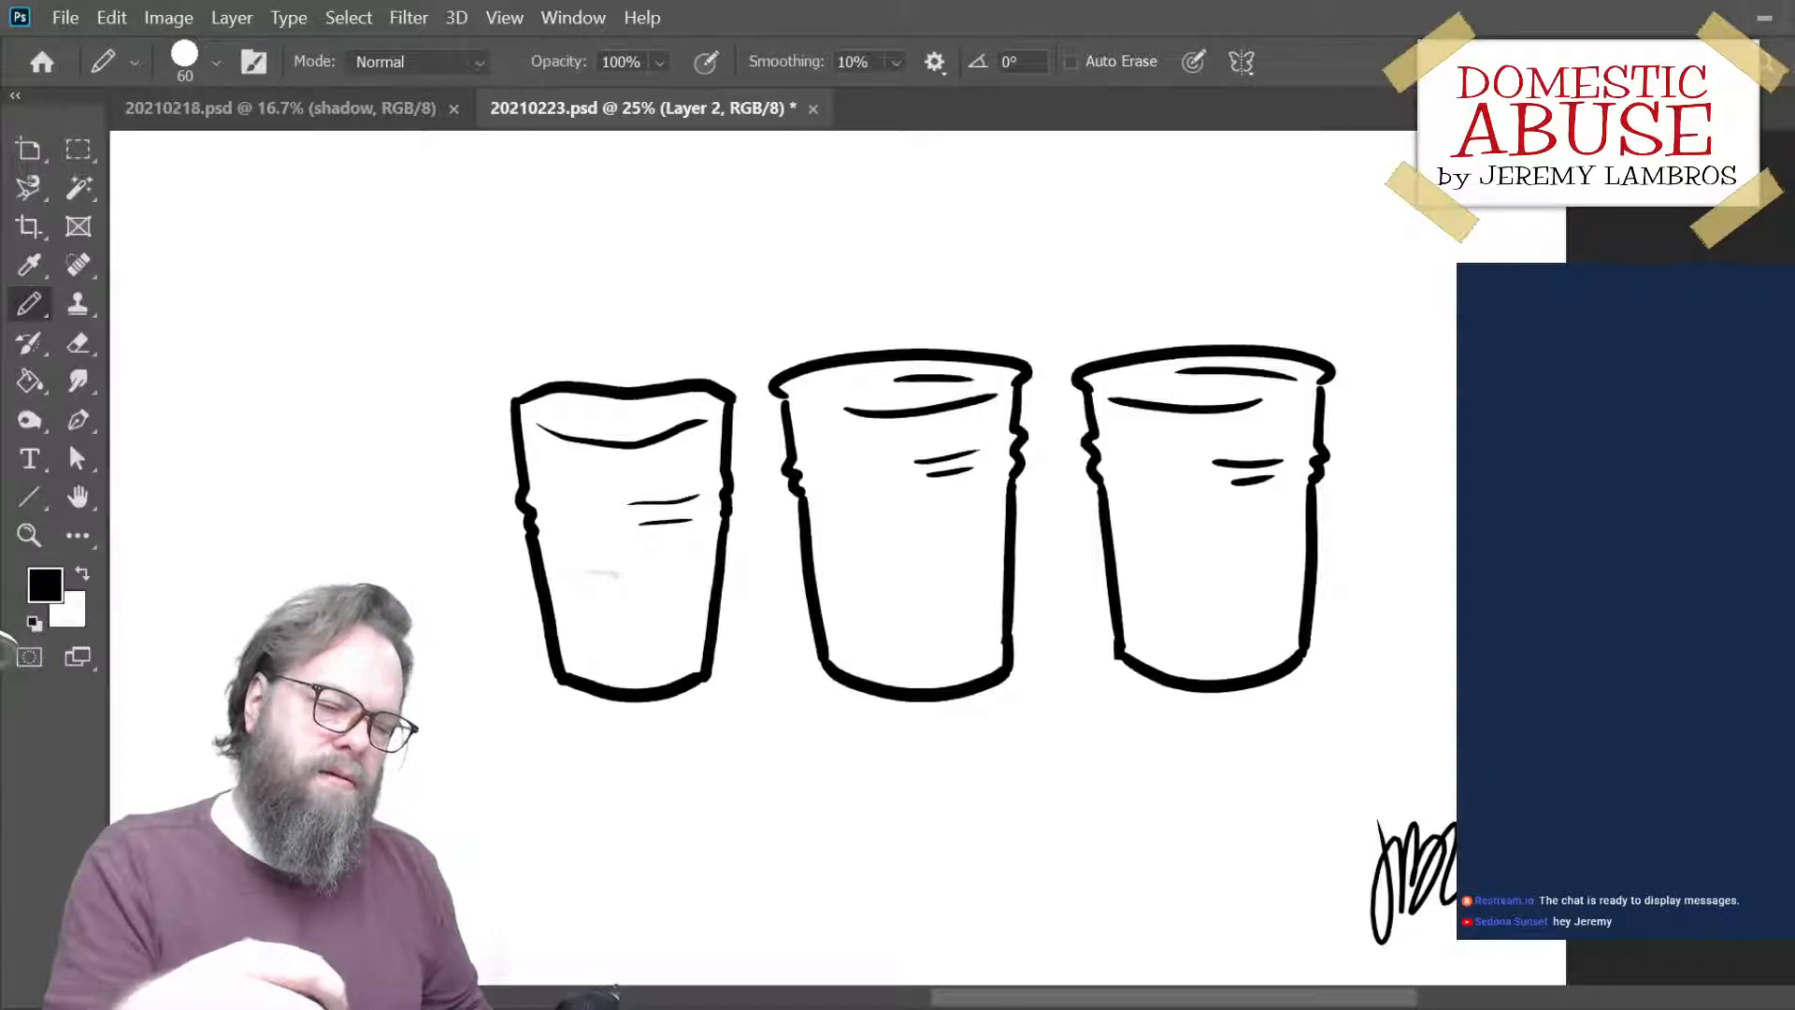
key(ctrl+s)
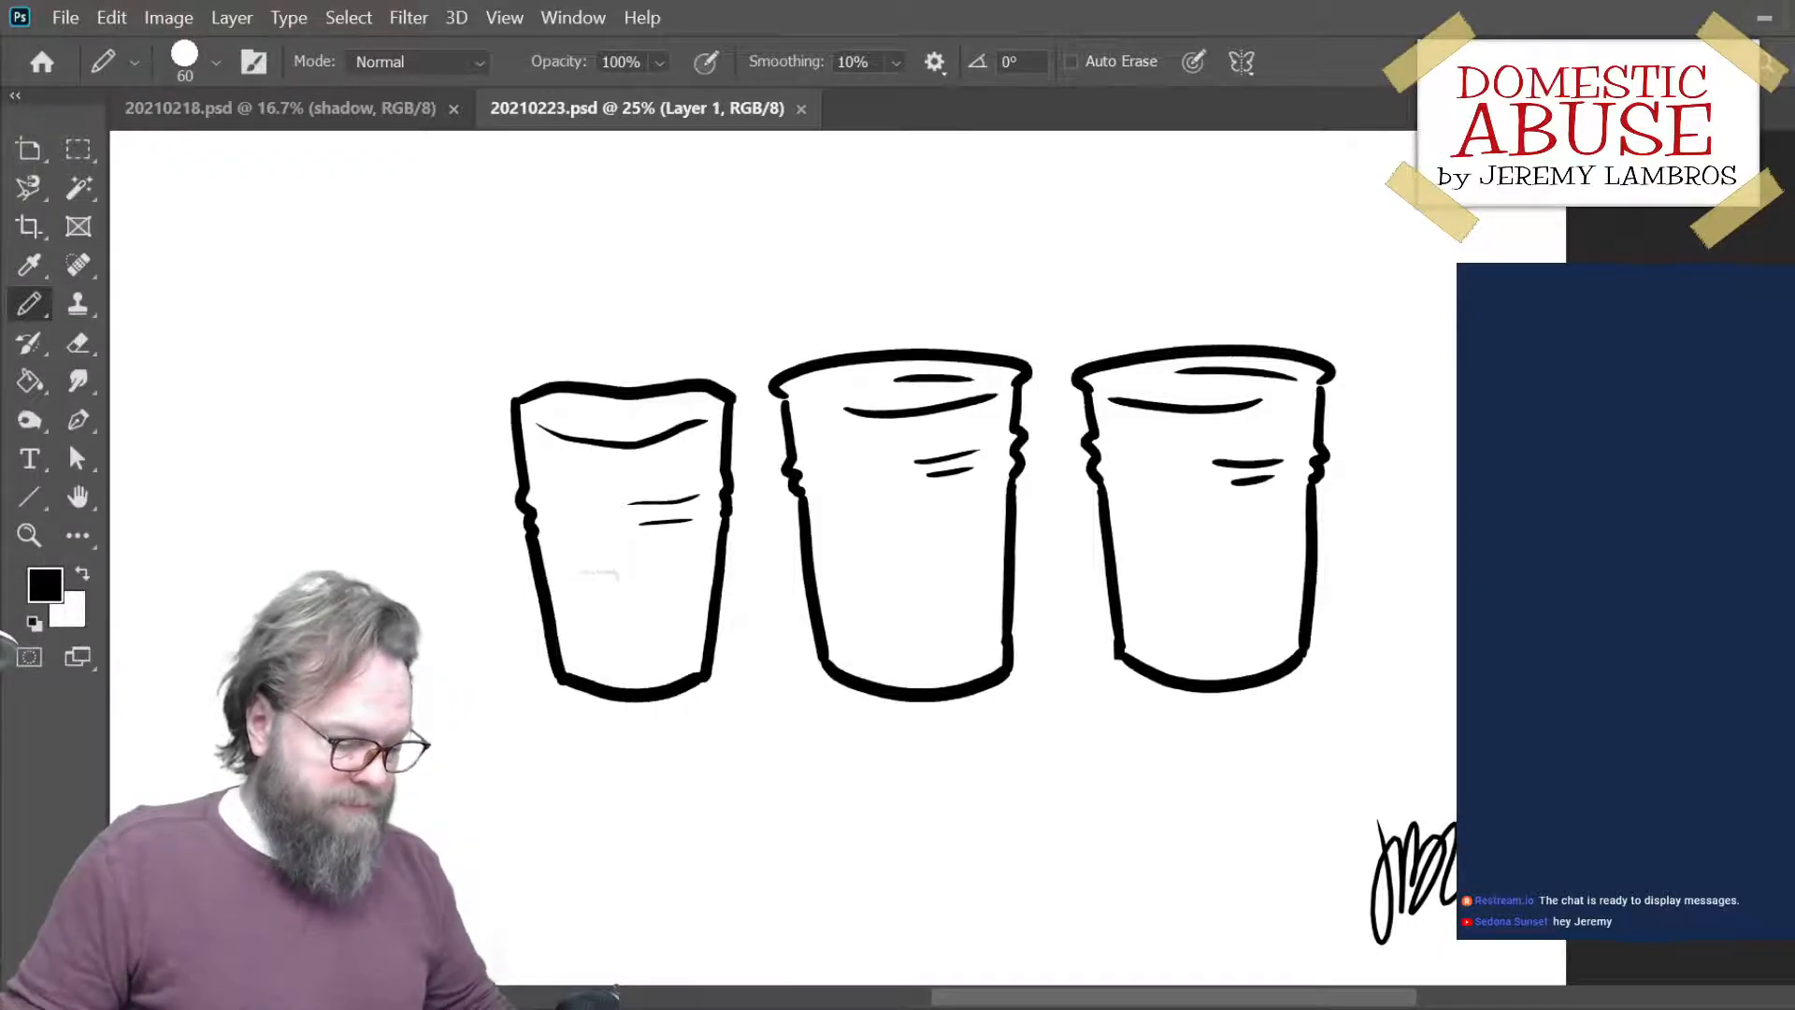
- Stretch the leftmost cup to about 106% width toward the left, keeping its height at 100%
key(ctrl+t)
drag(504, 539, 498, 541)
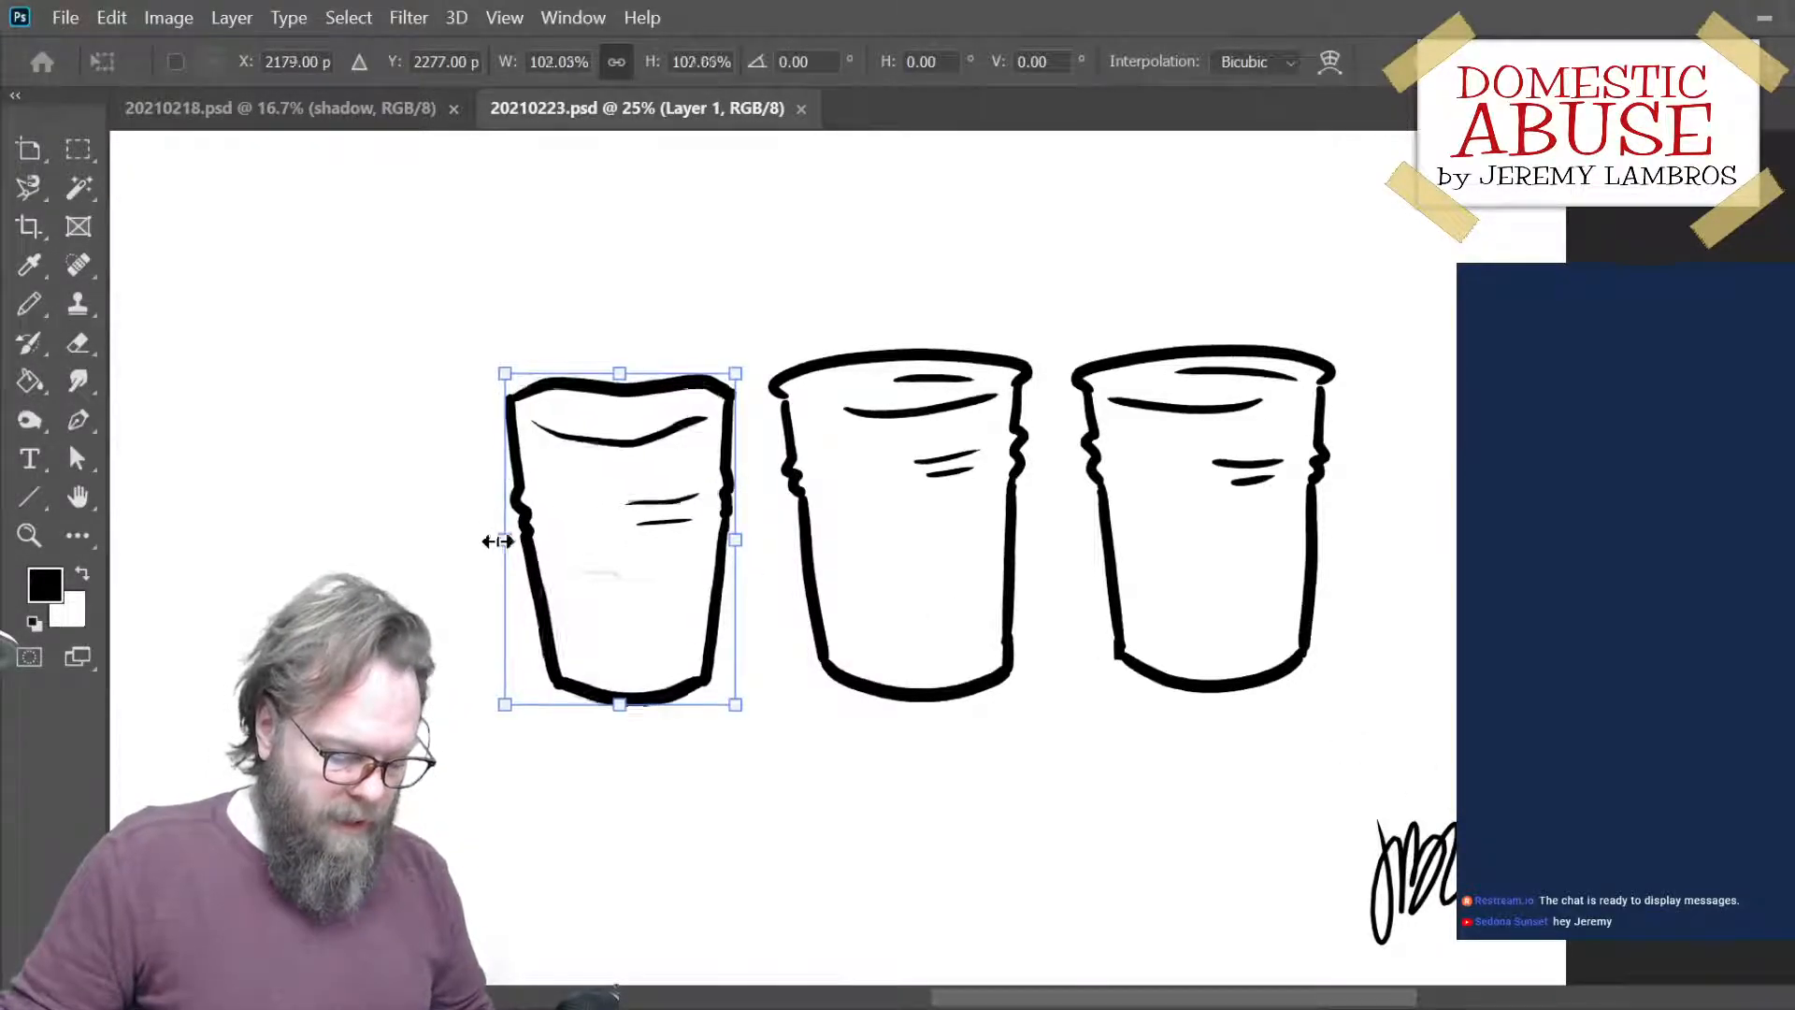
key(ctrl+z)
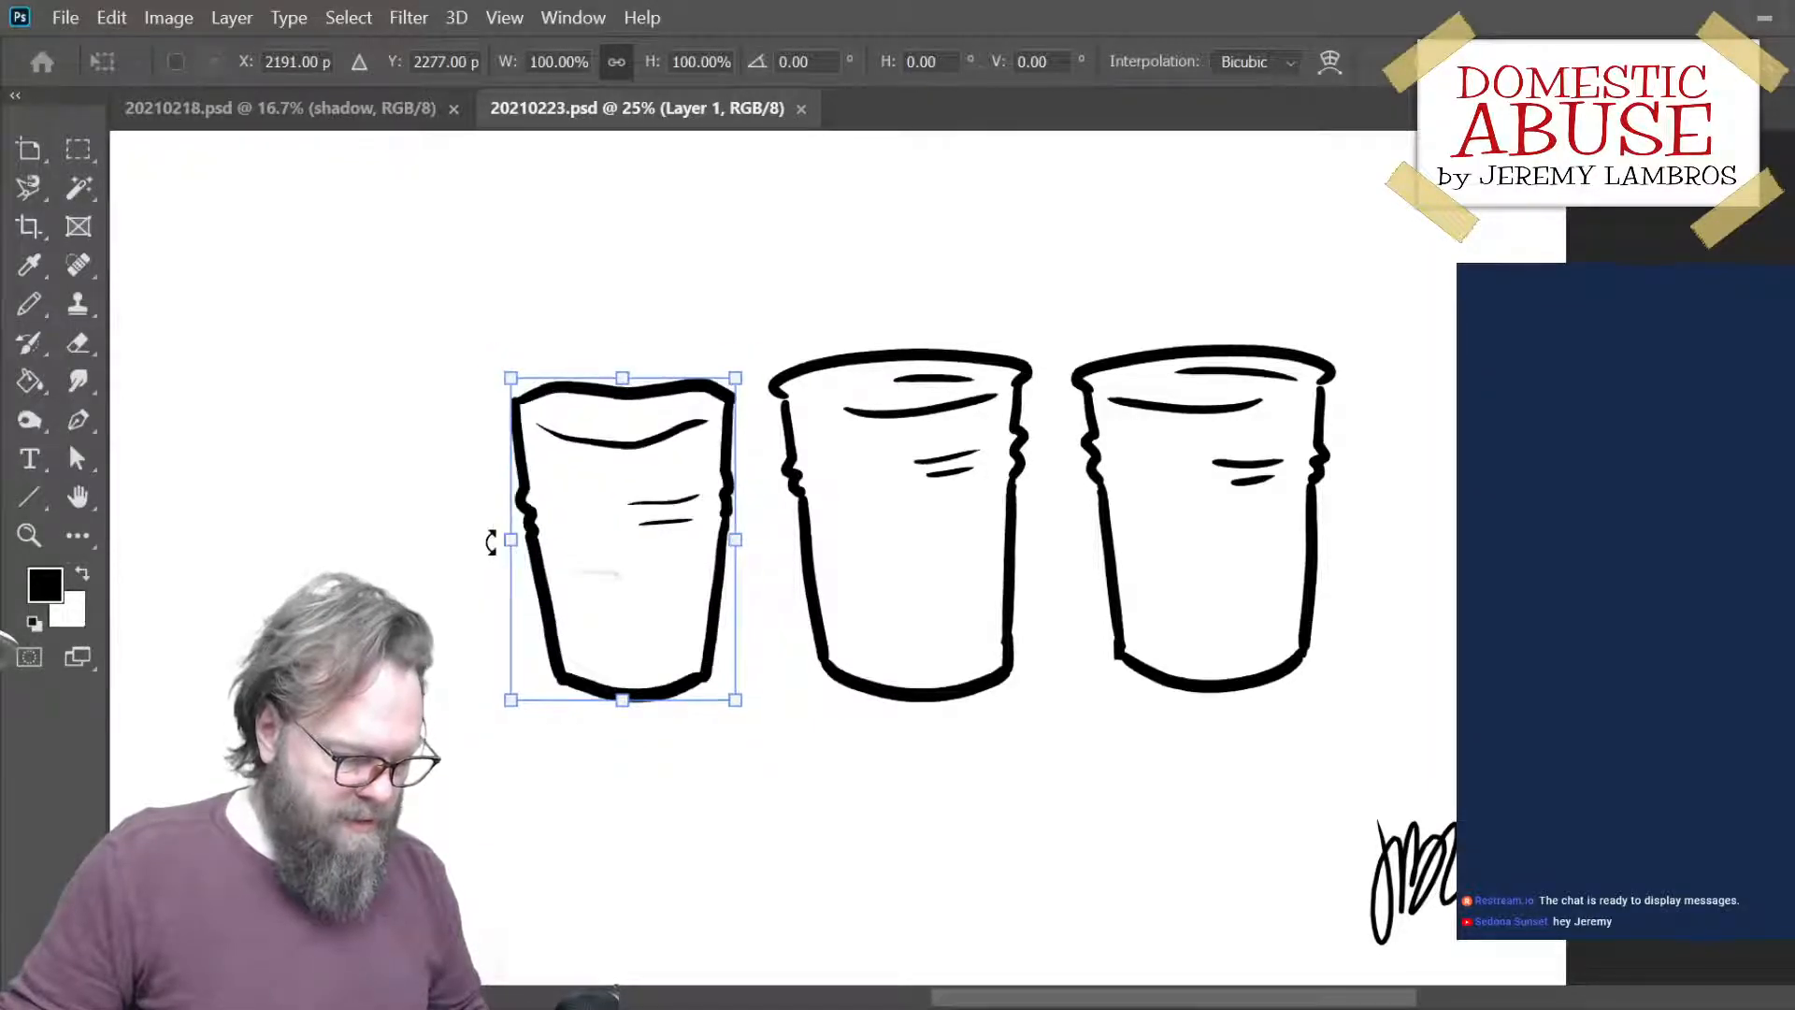
drag(512, 536, 497, 537)
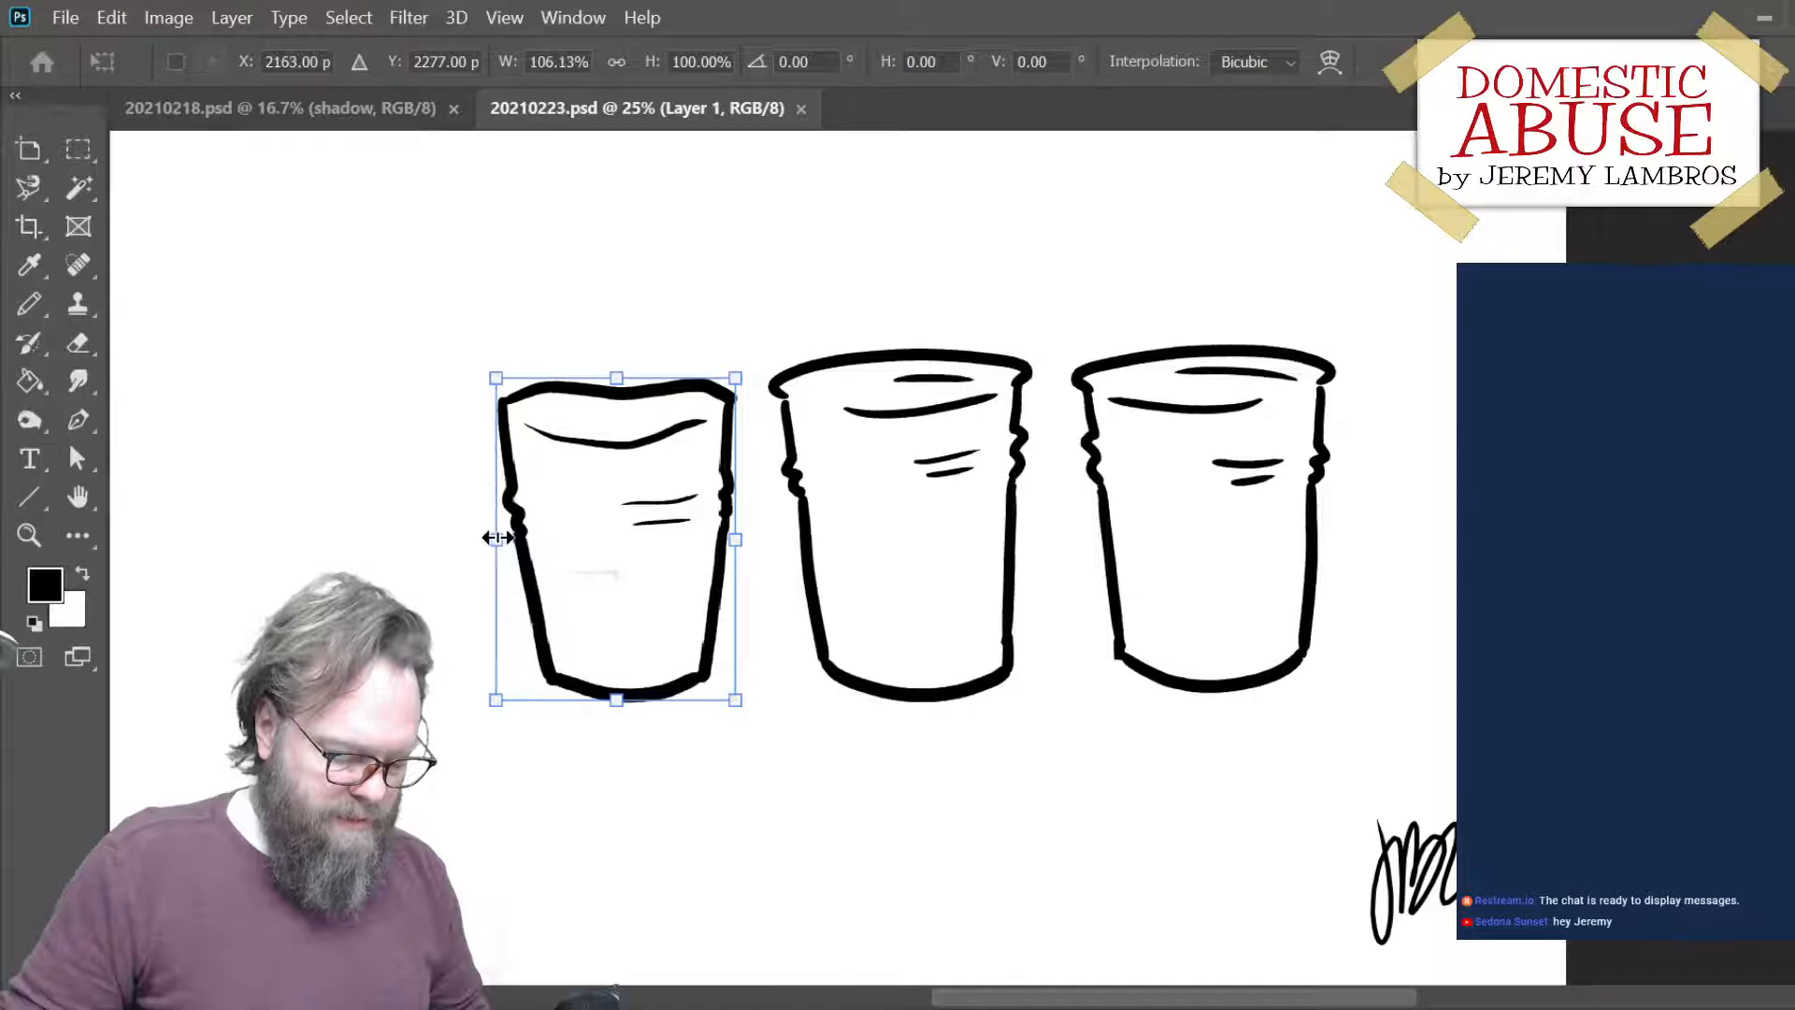
key(Return)
key(b)
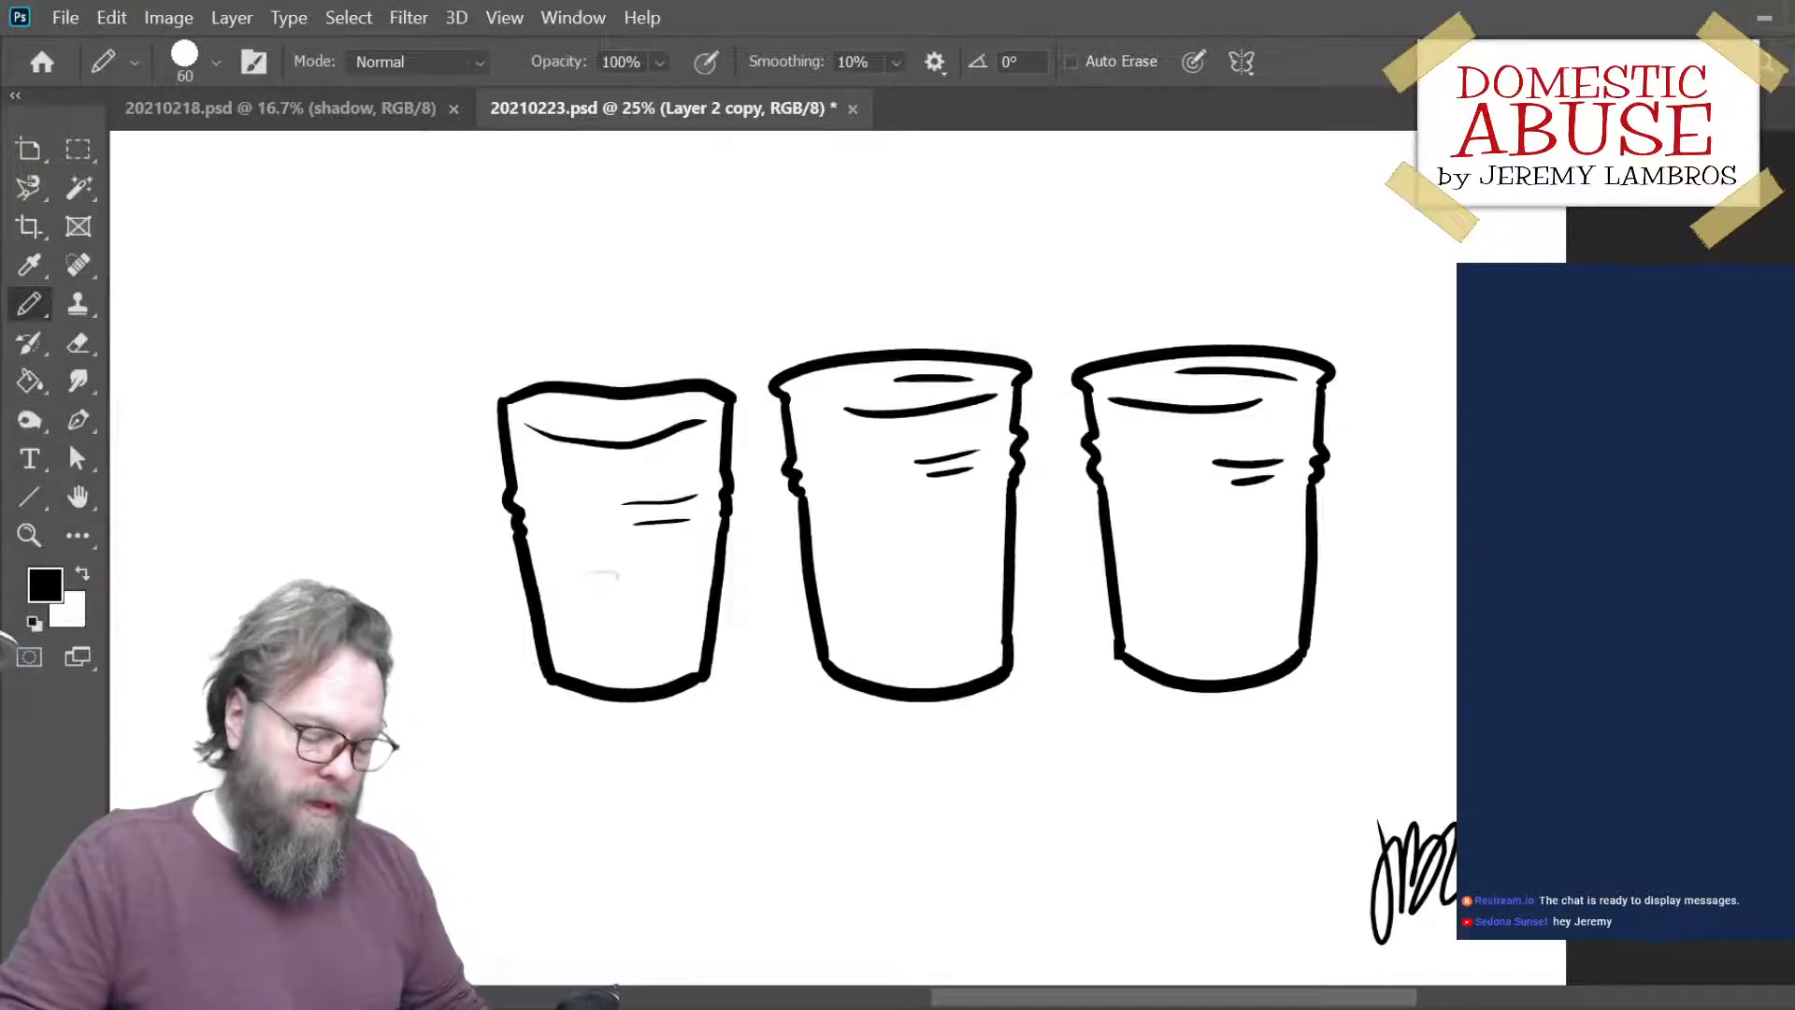
- Select all layers, shift the three cups together slightly left above the caption, and save the file
drag(1142, 725, 1182, 777)
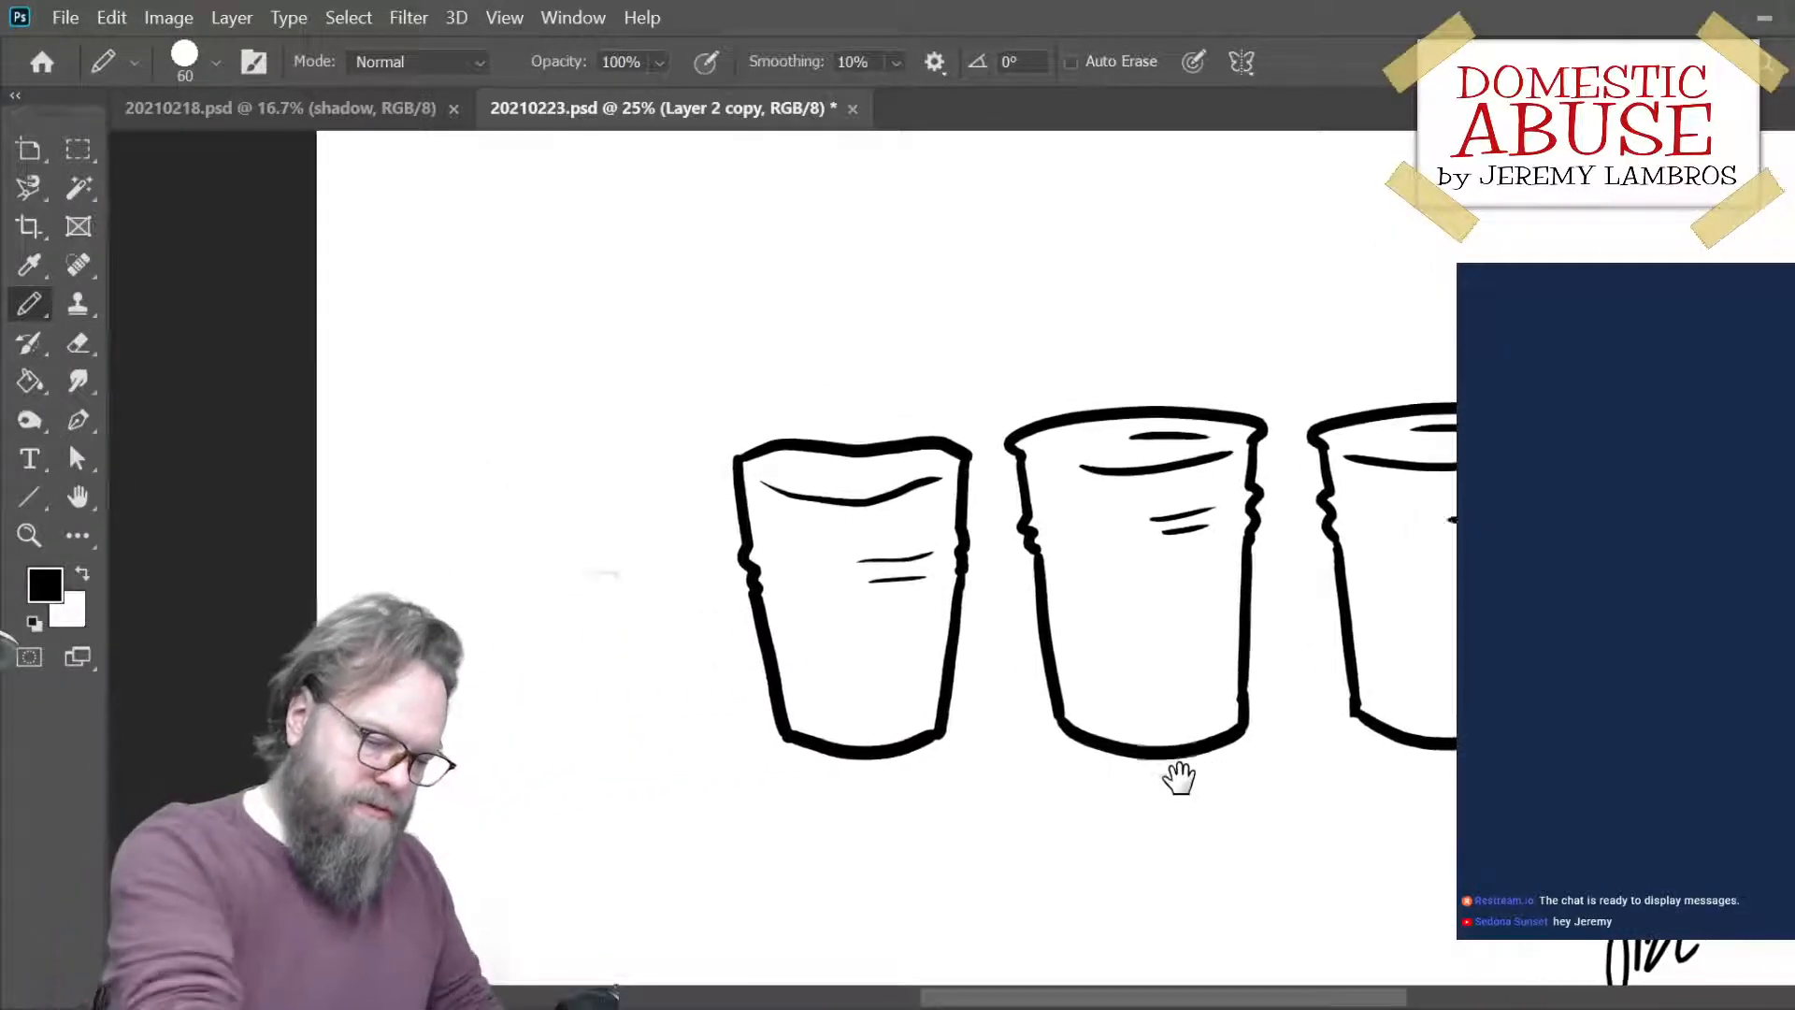
key(ctrl+minus)
key(ctrl+plus)
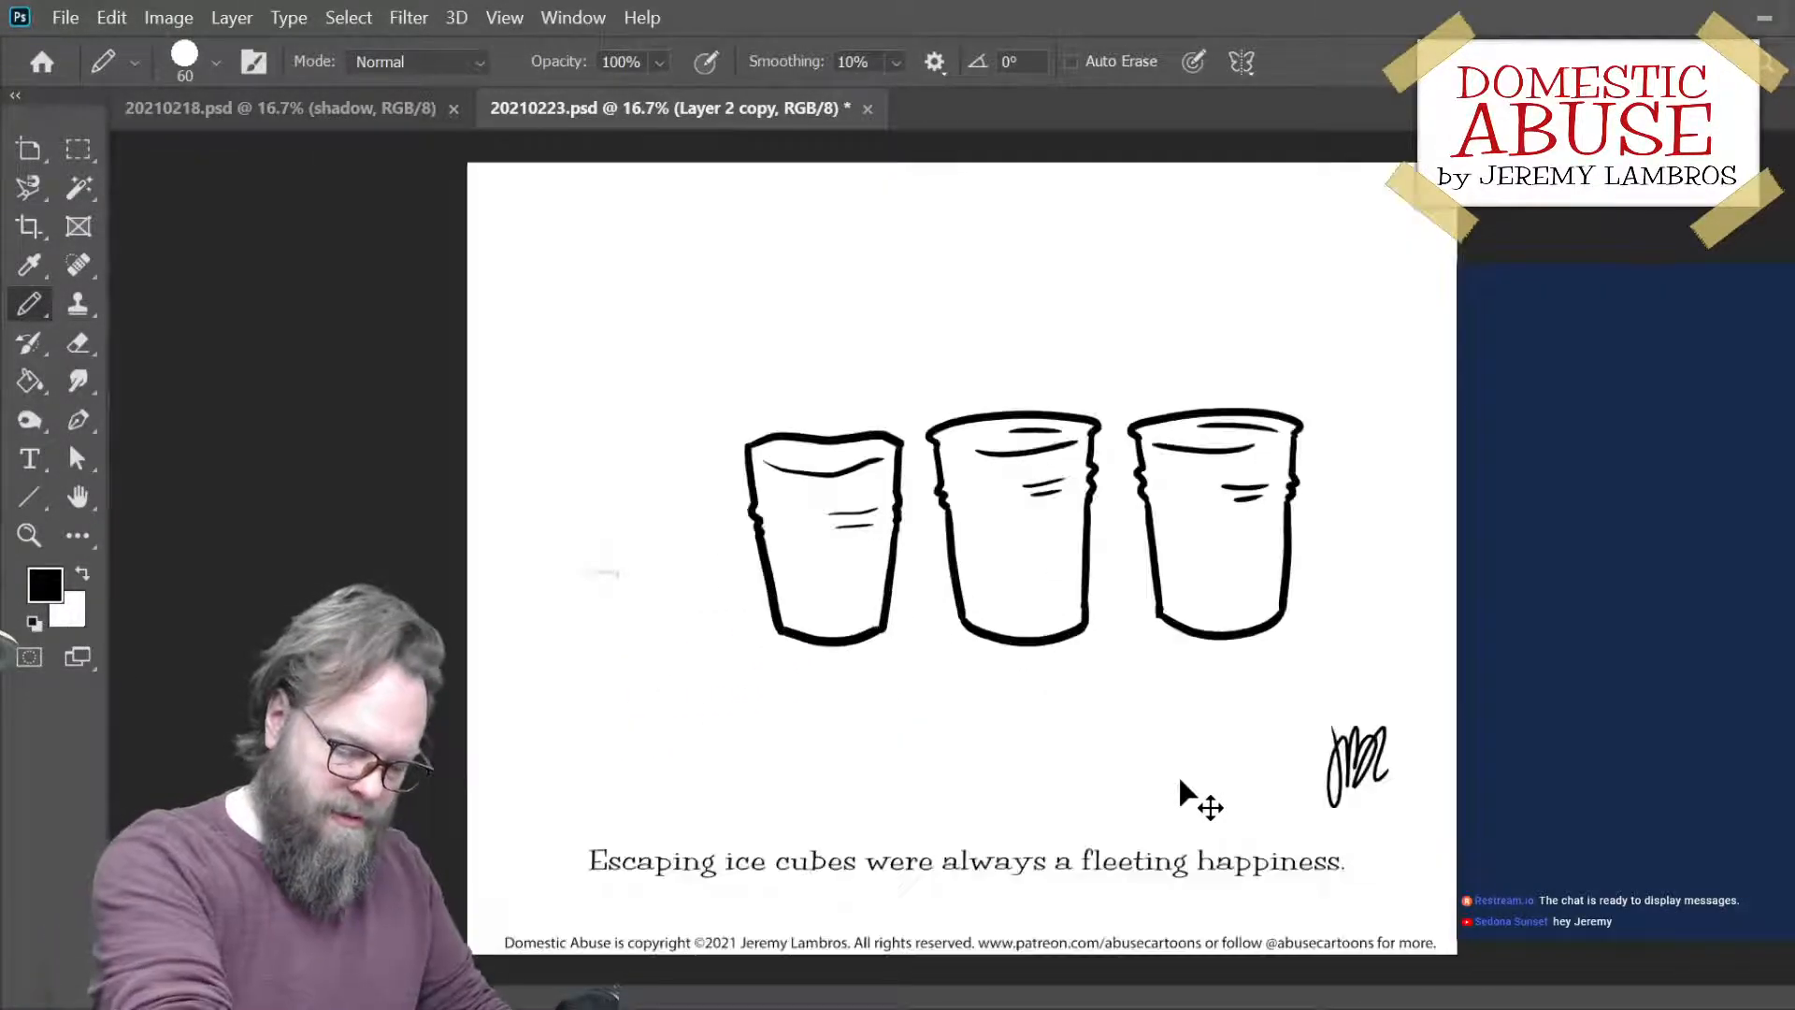
key(ctrl+plus)
key(ctrl+minus)
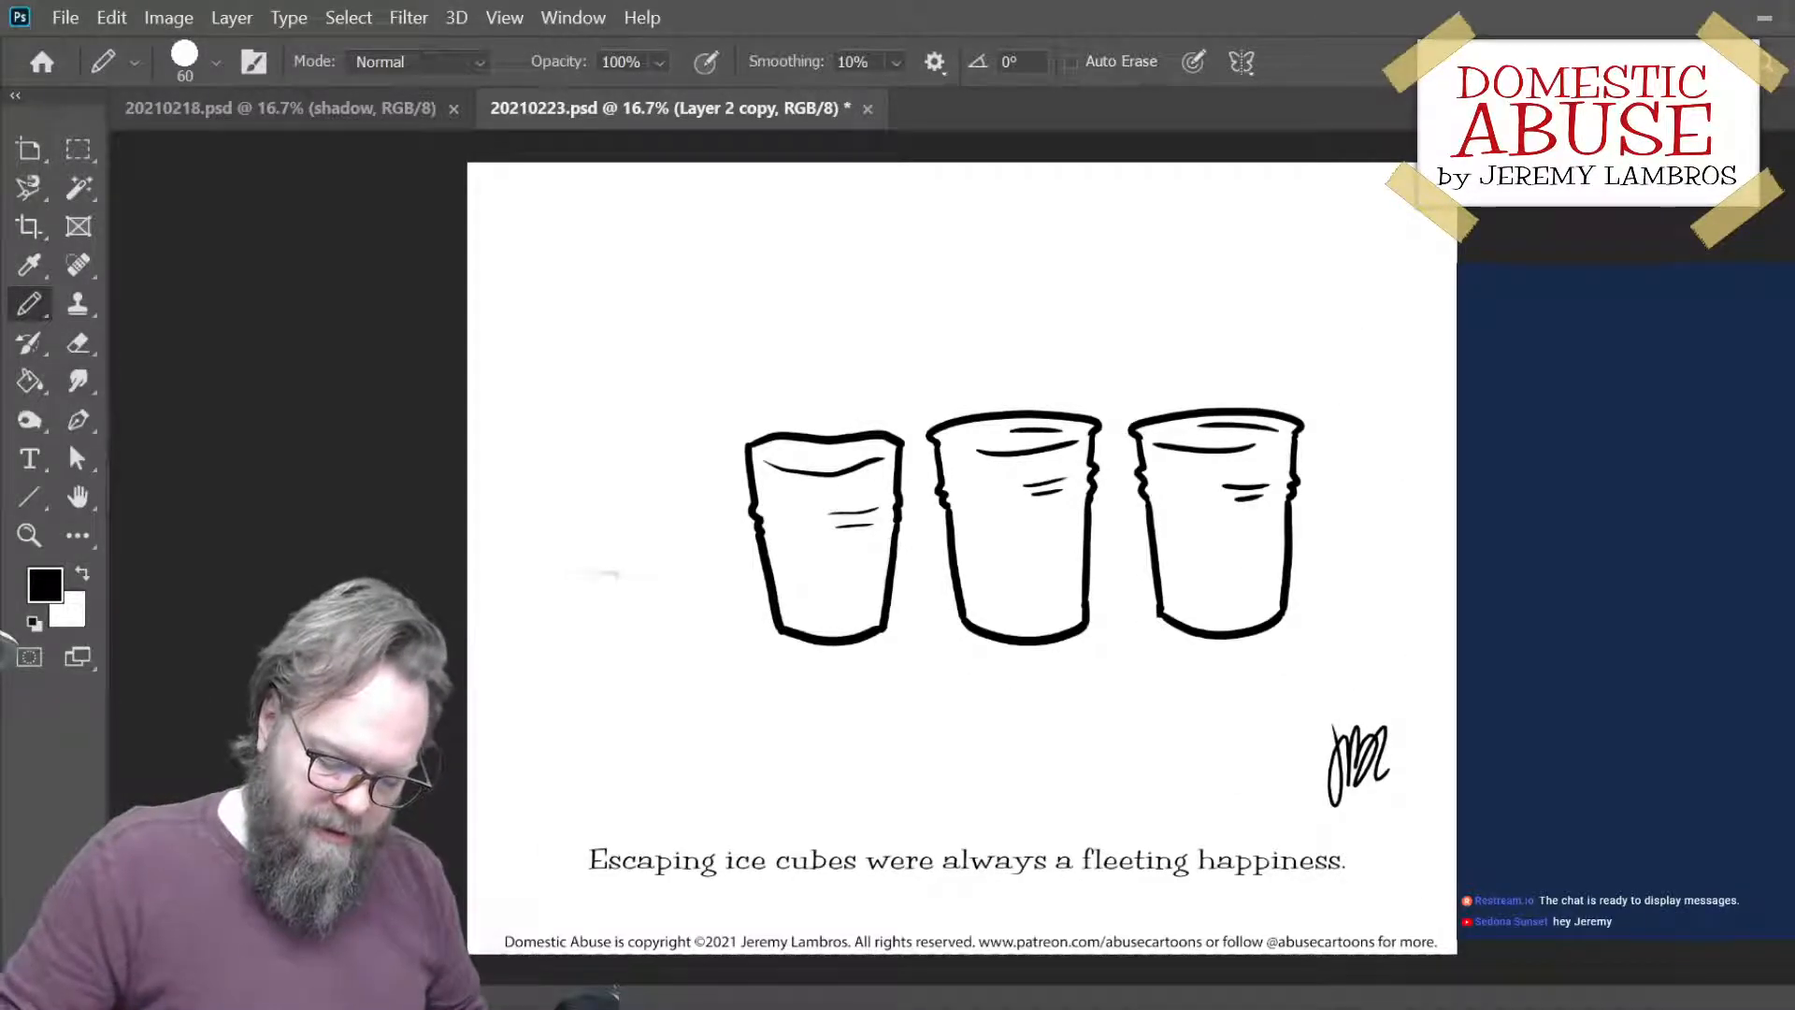
key(ctrl+alt+a)
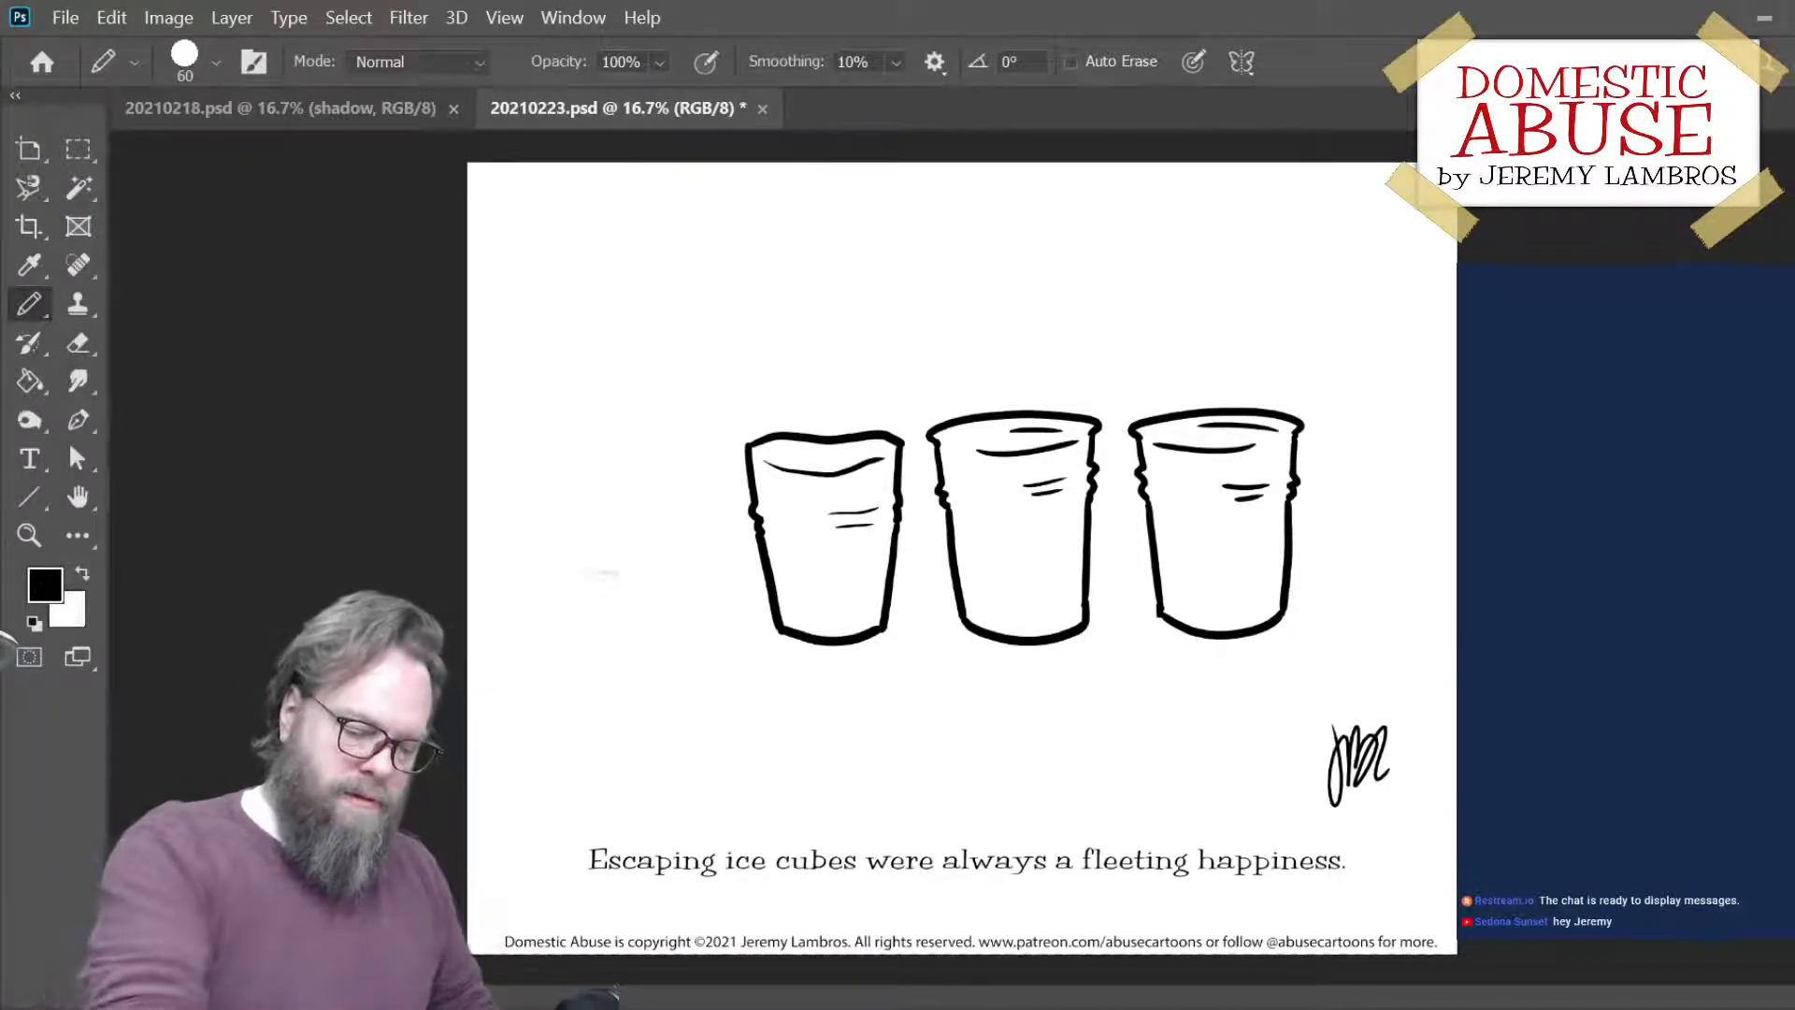
key(ctrl+shift+Left)
key(ctrl+shift+Left)
key(ctrl+shift+Left)
key(ctrl+shift+Left)
key(ctrl+shift+Left)
key(ctrl+shift+Left)
key(ctrl+shift+Left)
key(ctrl+shift+Left)
key(ctrl+shift+Left)
key(ctrl+shift+Left)
key(ctrl+shift+Left)
key(ctrl+shift+Left)
key(ctrl+shift+Left)
key(ctrl+shift+Left)
key(ctrl+shift+Left)
key(ctrl+shift+Left)
key(ctrl+shift+Left)
key(ctrl+shift+Left)
key(ctrl+shift+Left)
key(ctrl+shift+Left)
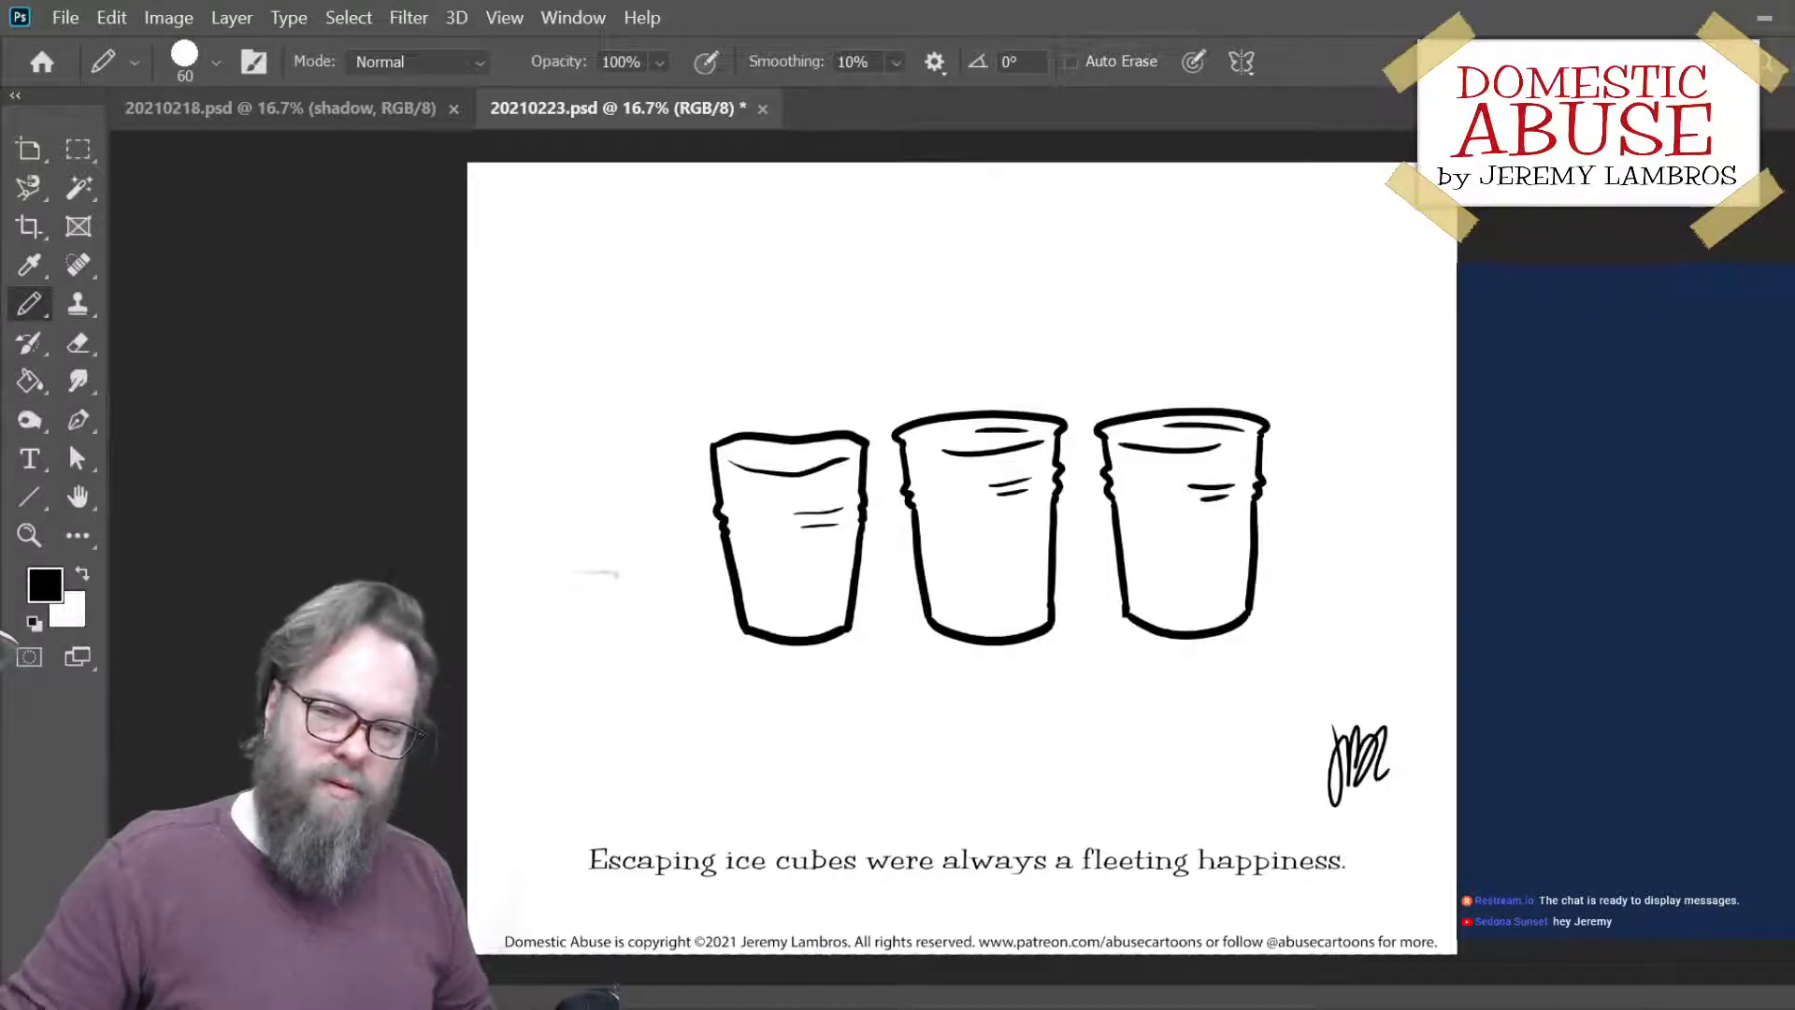
key(ctrl+s)
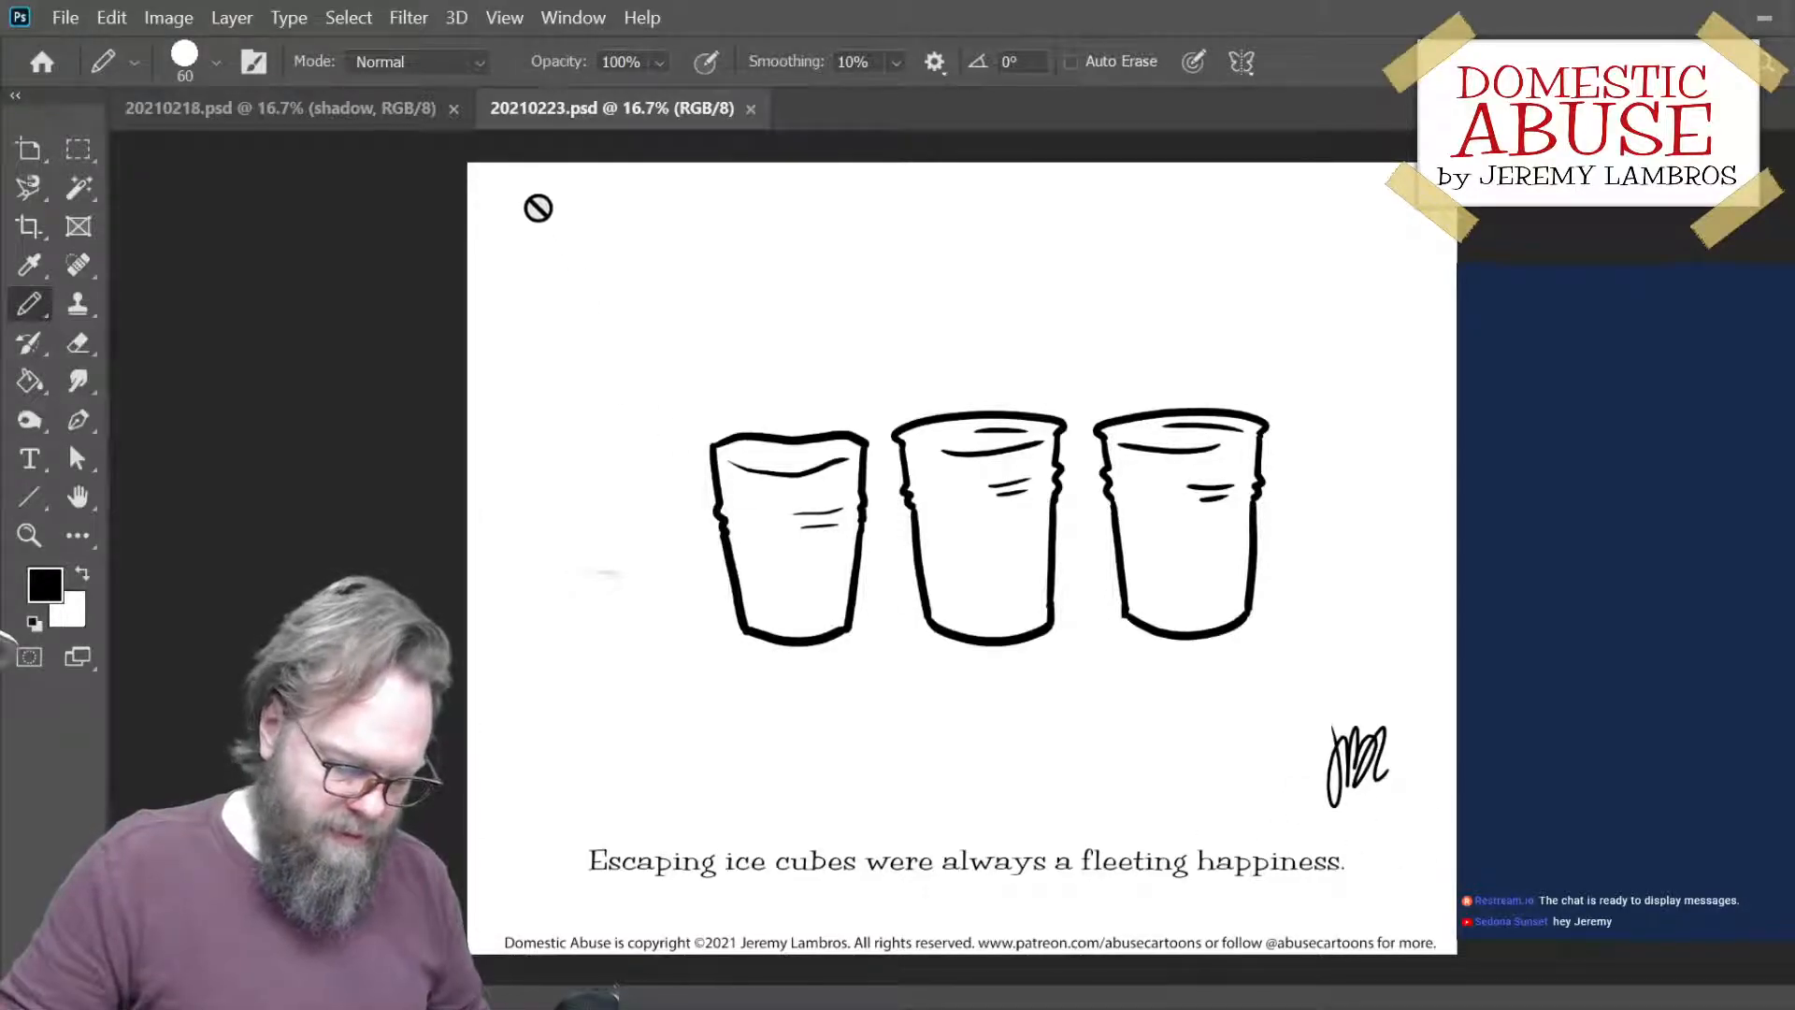
- Switch to the 20210218.psd document and add a new layer directly above the Background layer
click(319, 109)
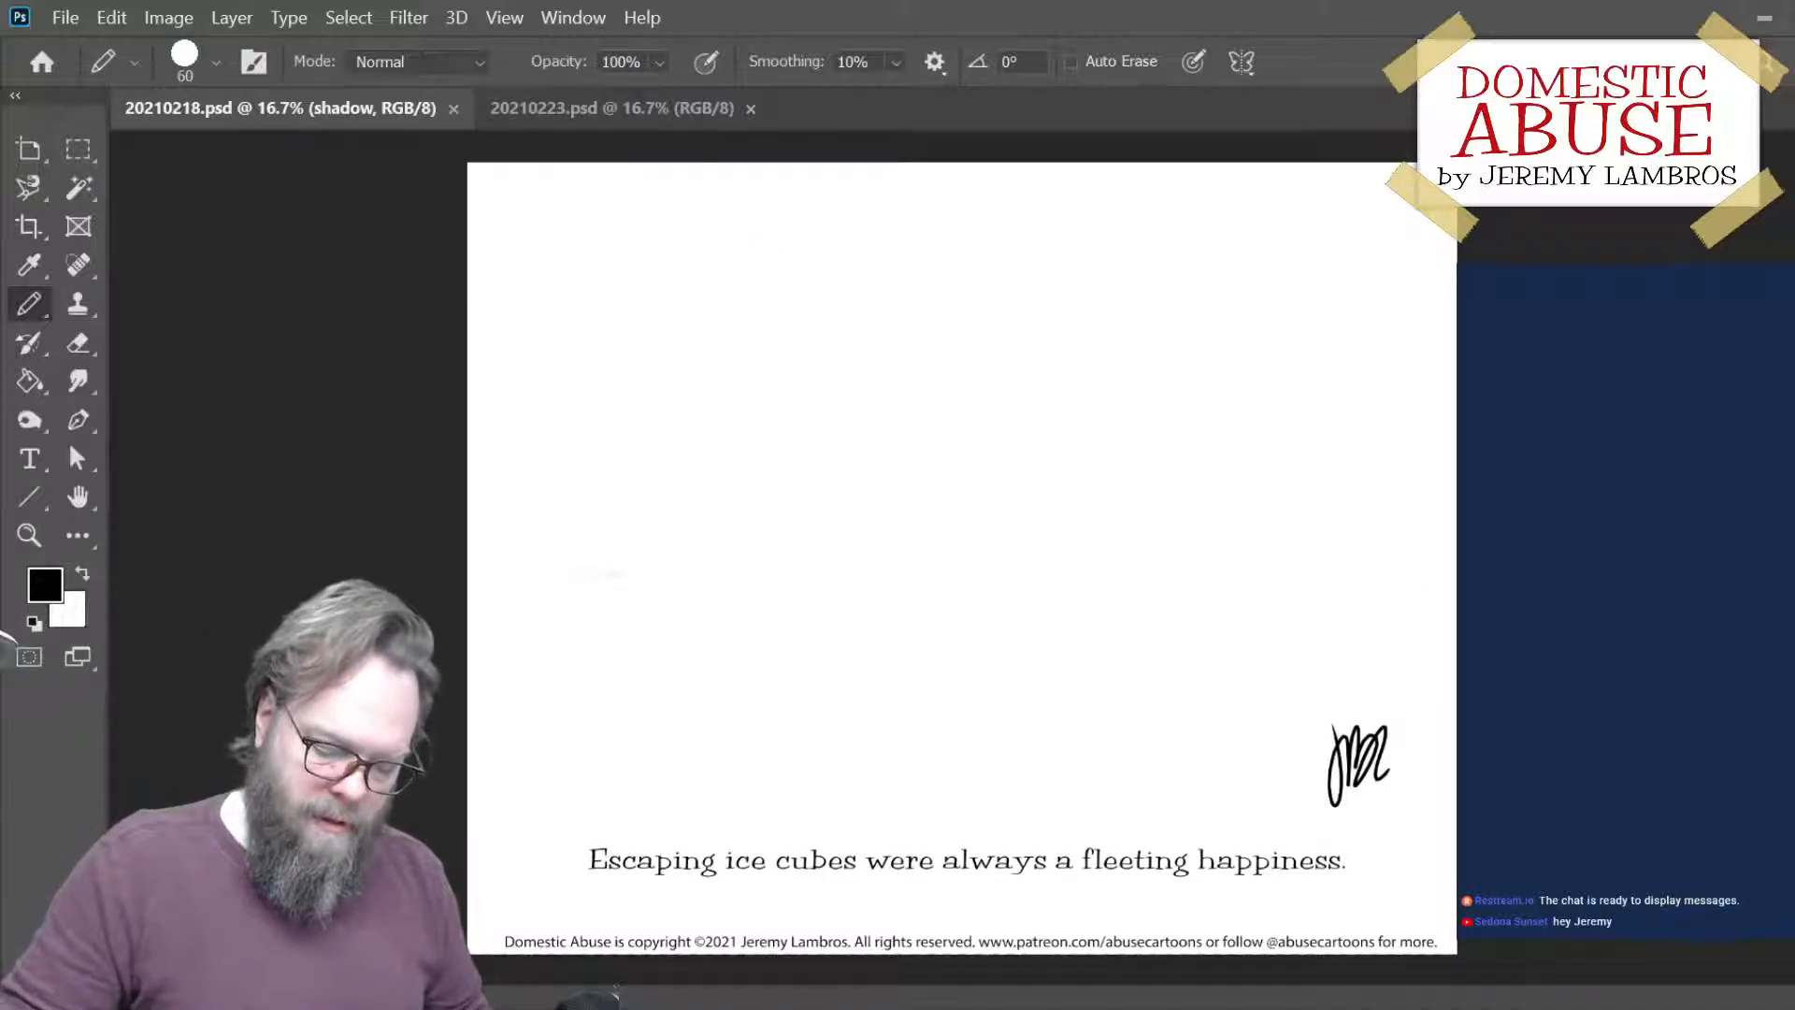
click(1723, 971)
click(1762, 924)
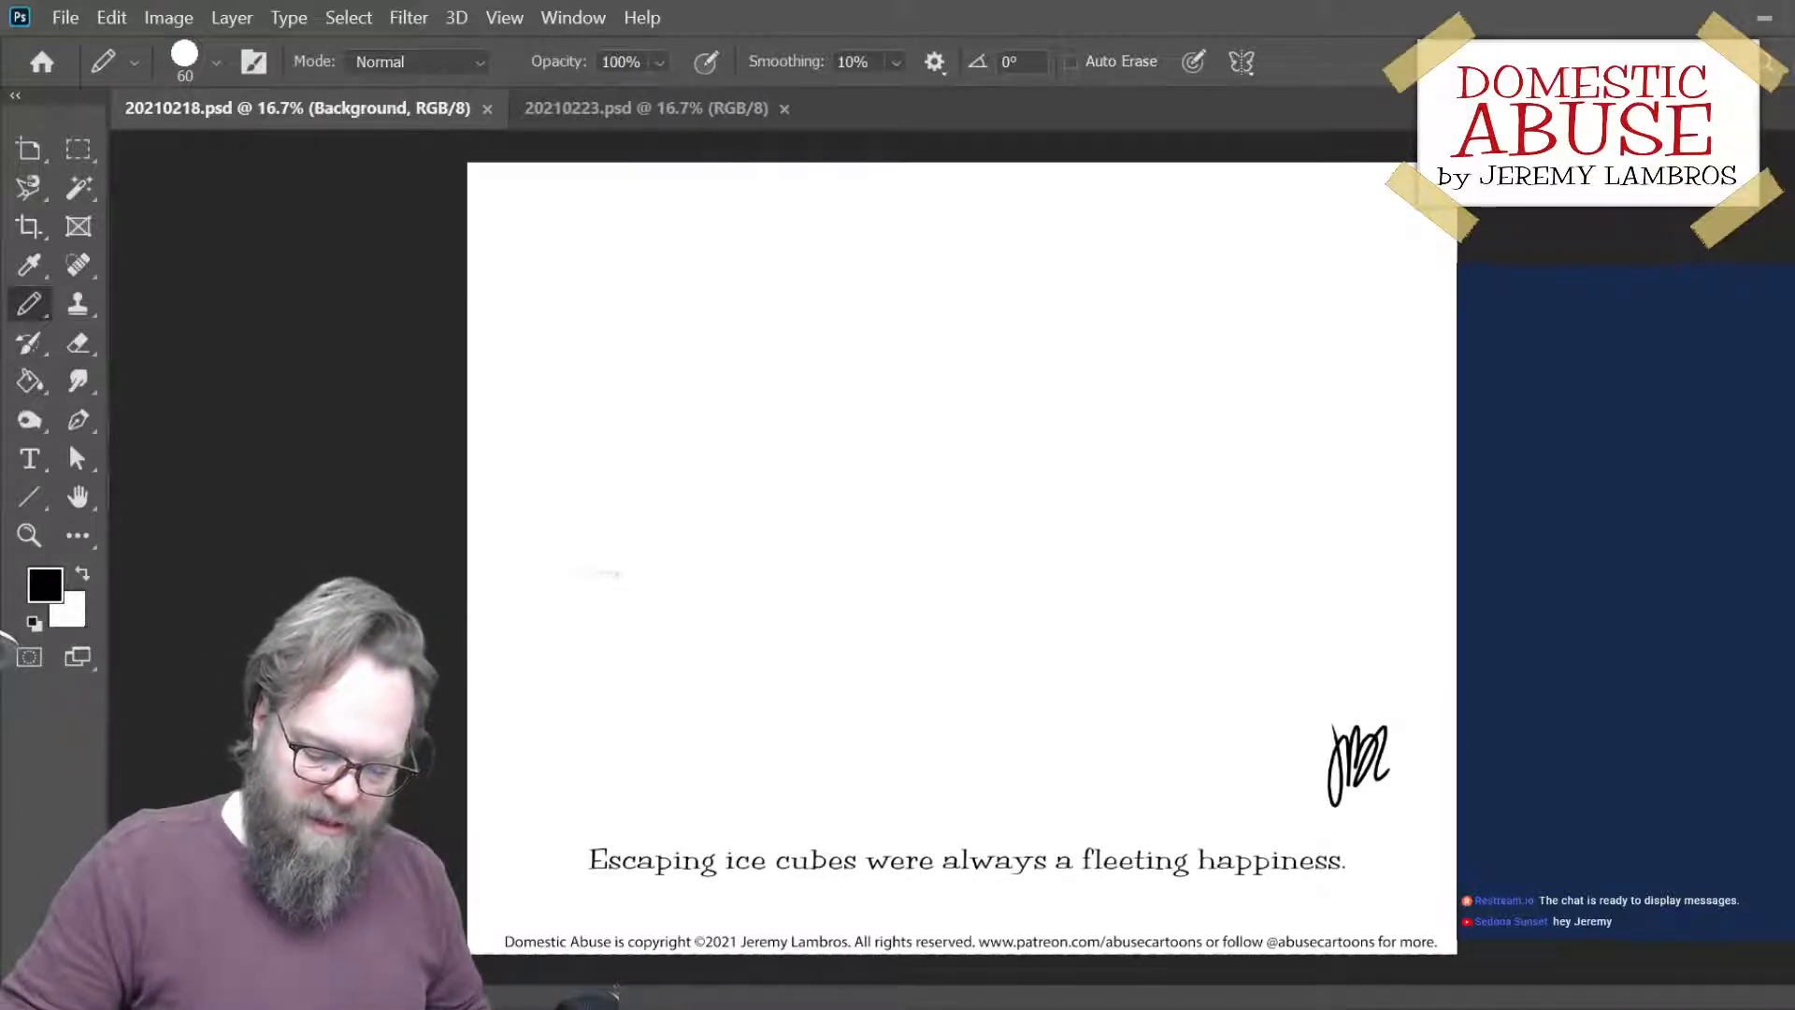
click(1756, 961)
key(ctrl+plus)
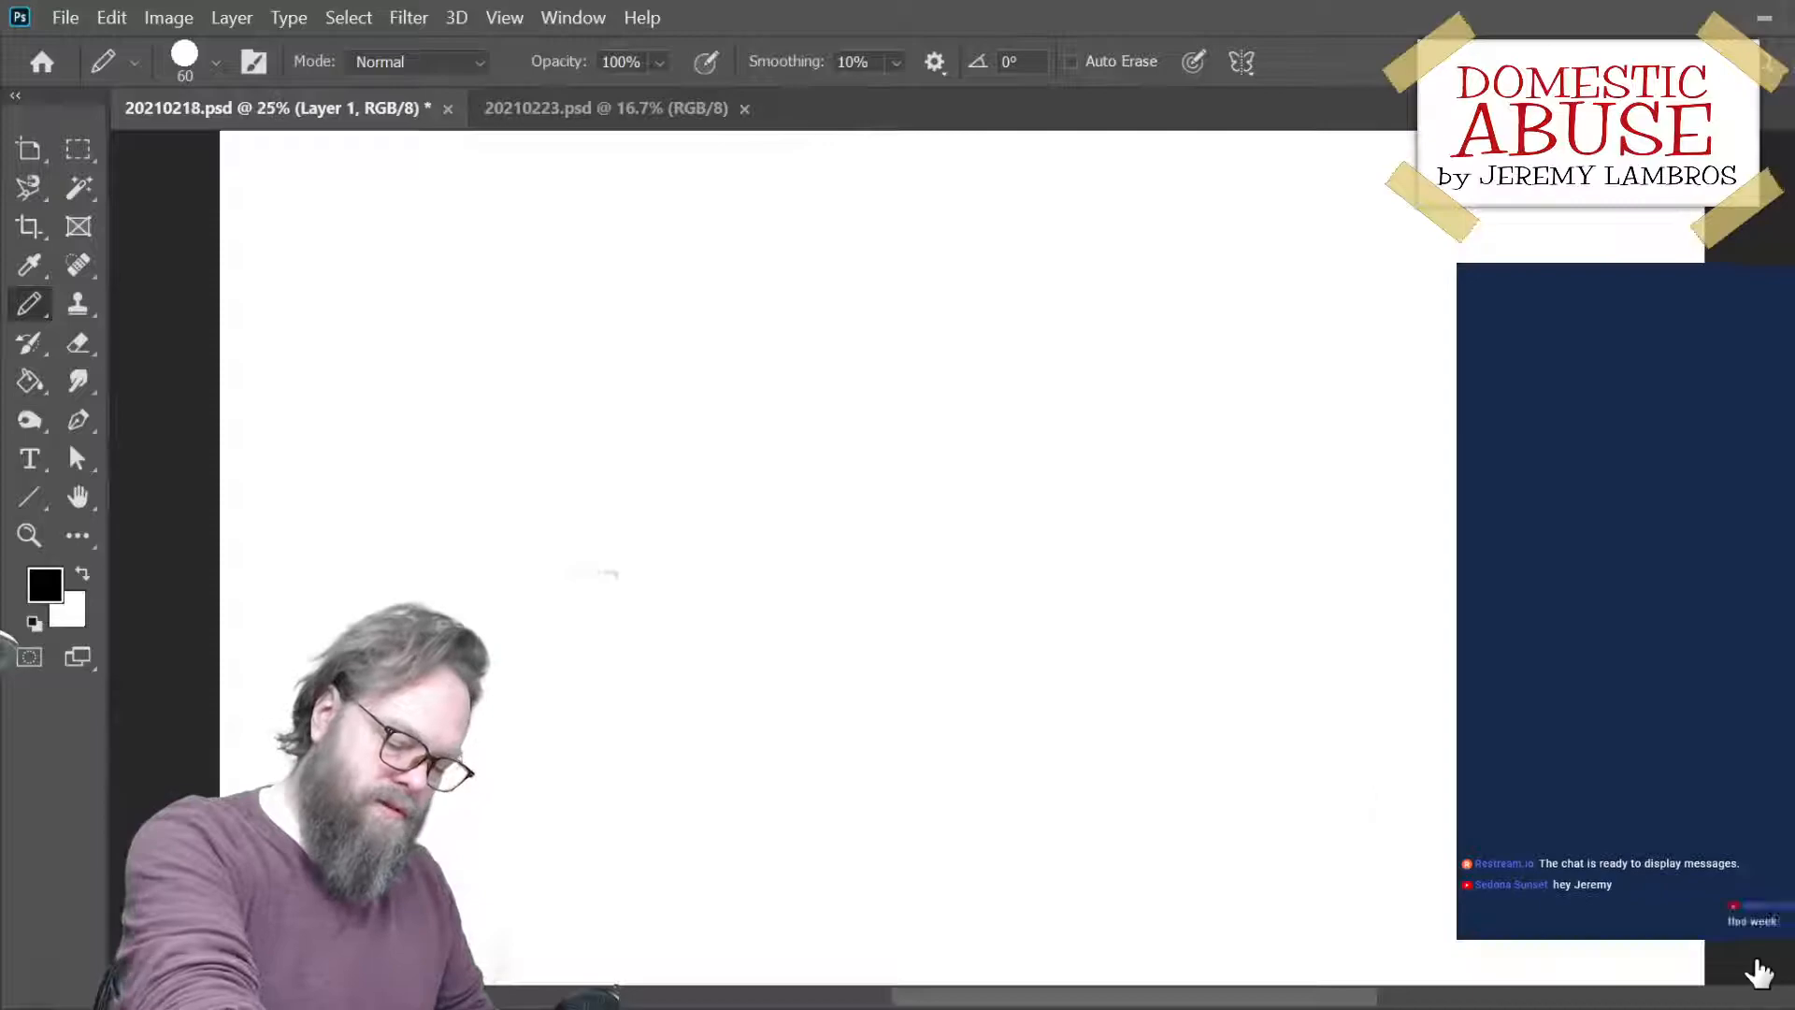
drag(1158, 611, 1035, 405)
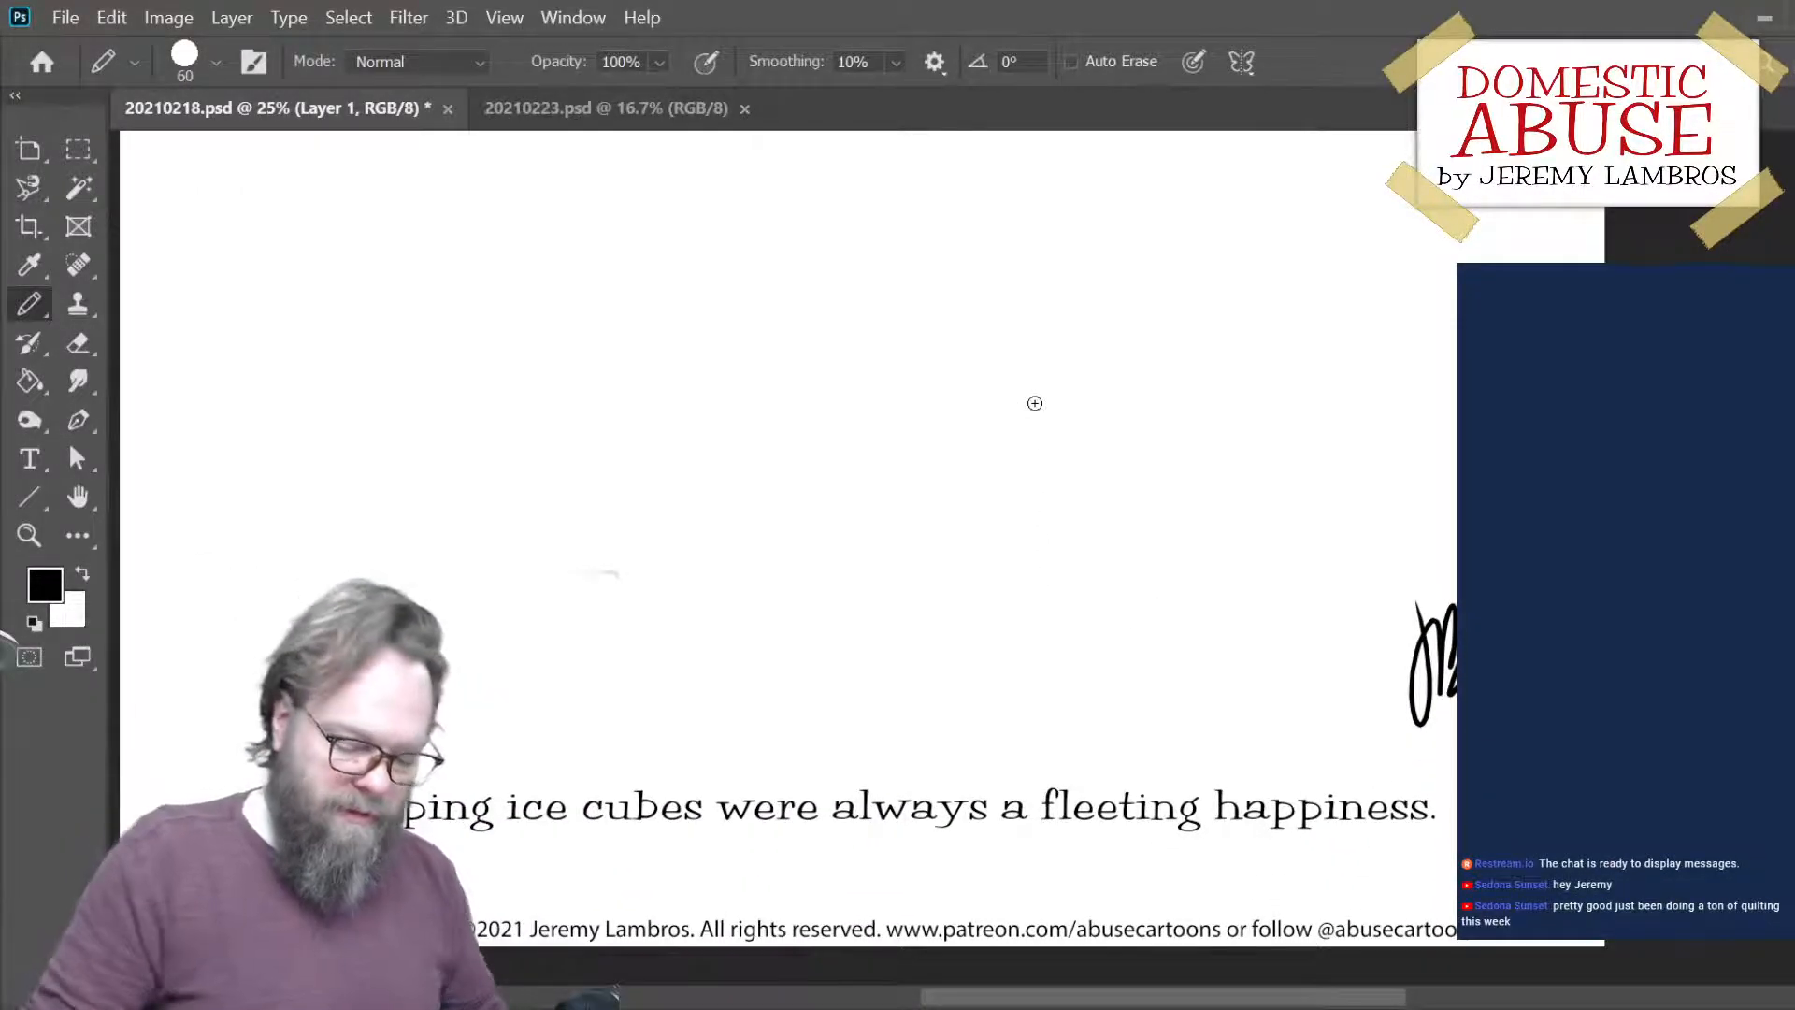
mouse_move(862, 524)
mouse_down()
mouse_move(1000, 641)
mouse_move(949, 639)
mouse_up()
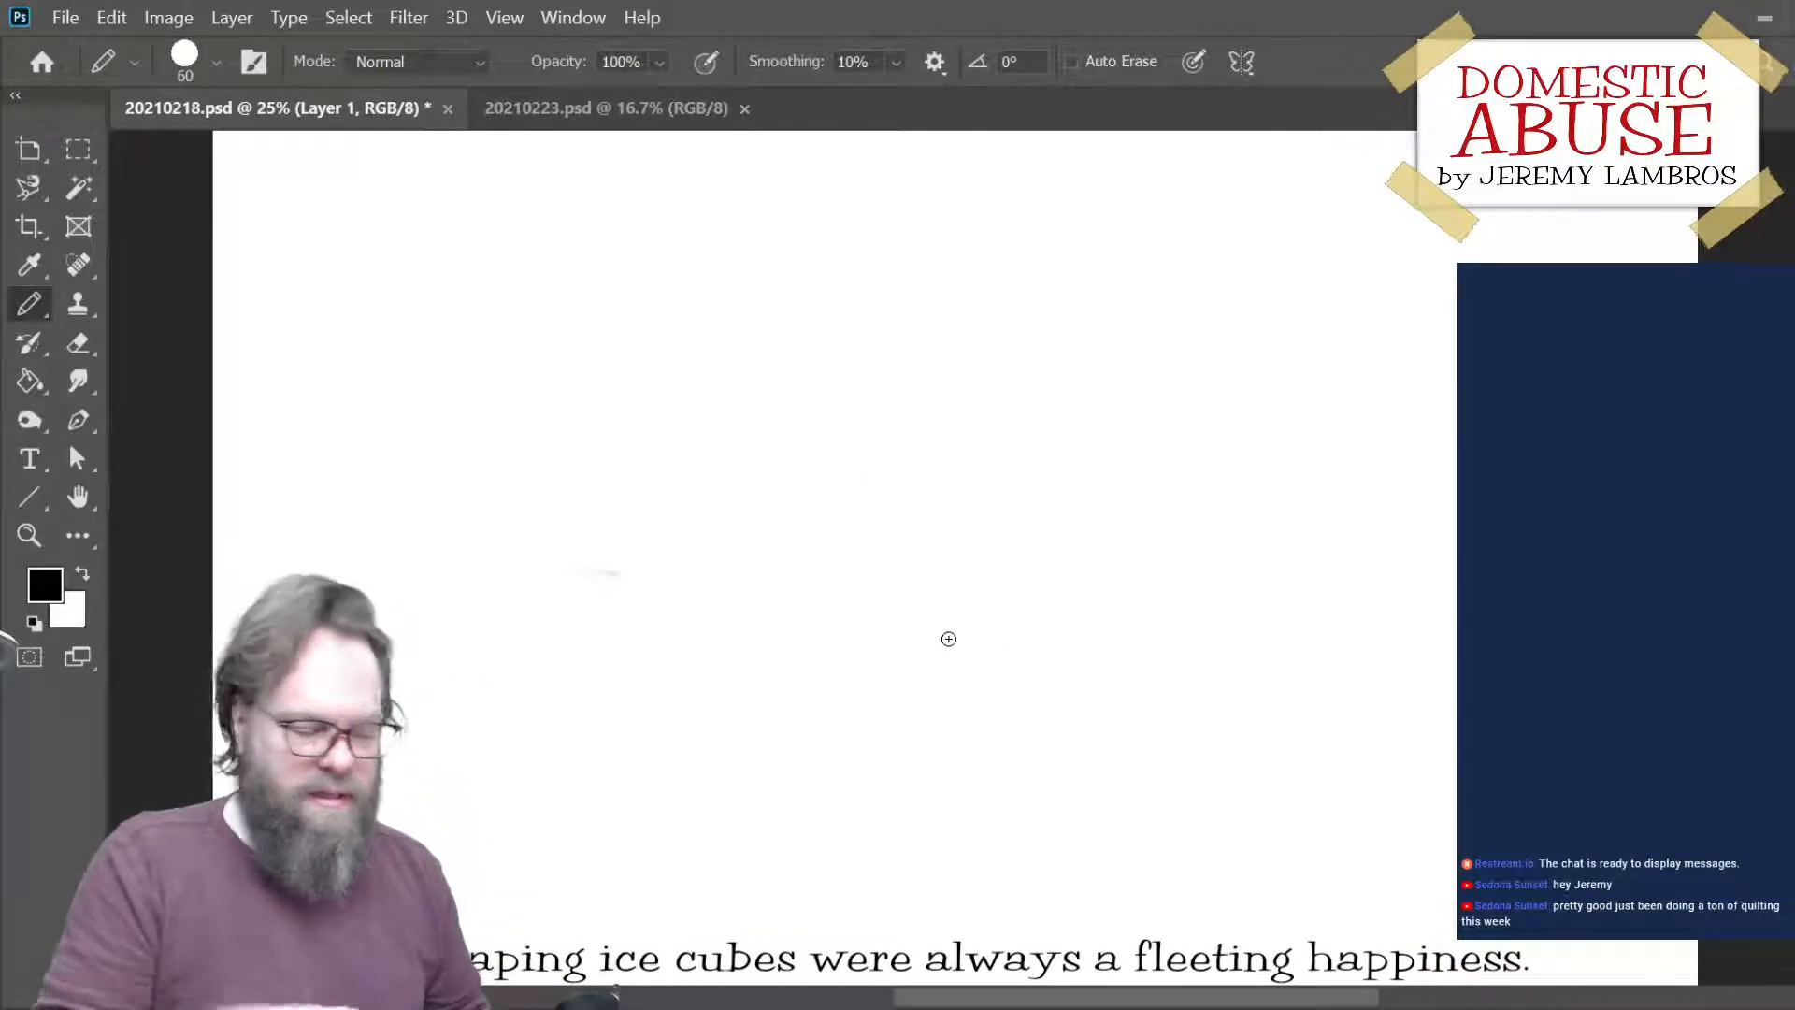
mouse_move(1038, 541)
mouse_down()
mouse_move(1009, 609)
mouse_move(966, 605)
mouse_up()
mouse_move(976, 689)
mouse_down()
mouse_move(942, 368)
mouse_move(942, 524)
mouse_move(950, 501)
mouse_up()
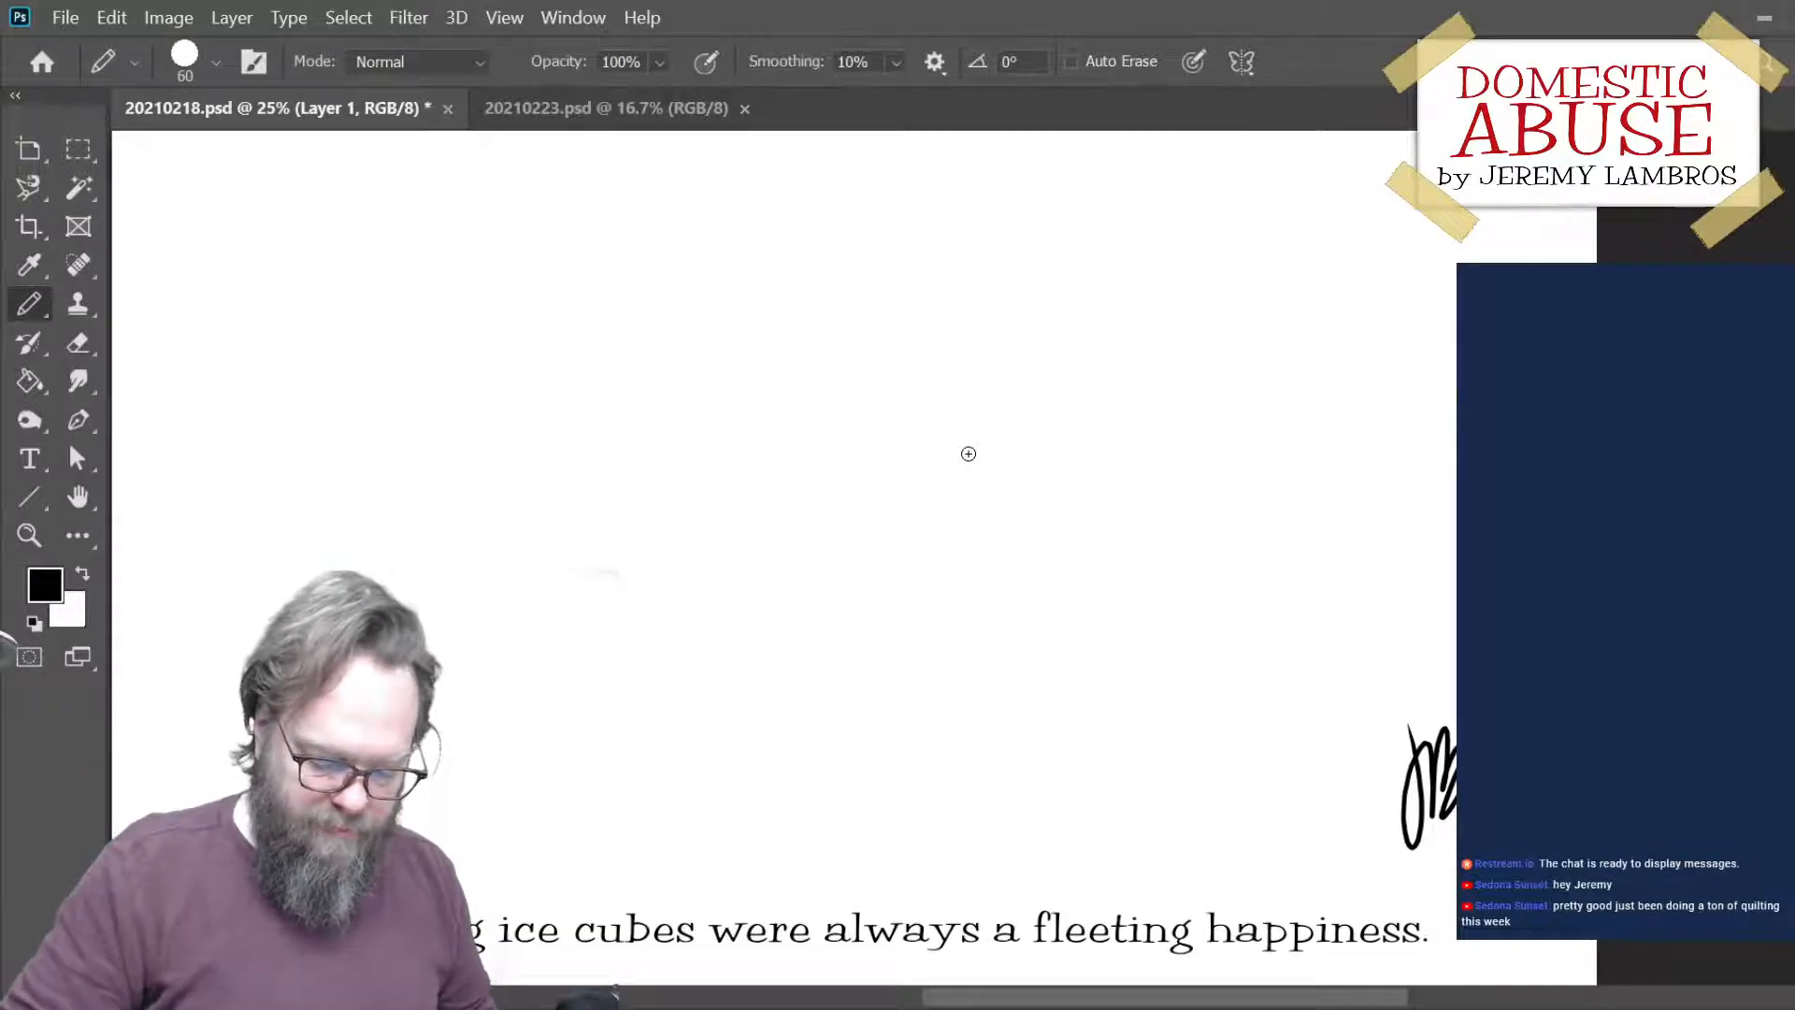
mouse_move(790, 480)
mouse_down()
mouse_move(882, 625)
mouse_move(847, 593)
mouse_up()
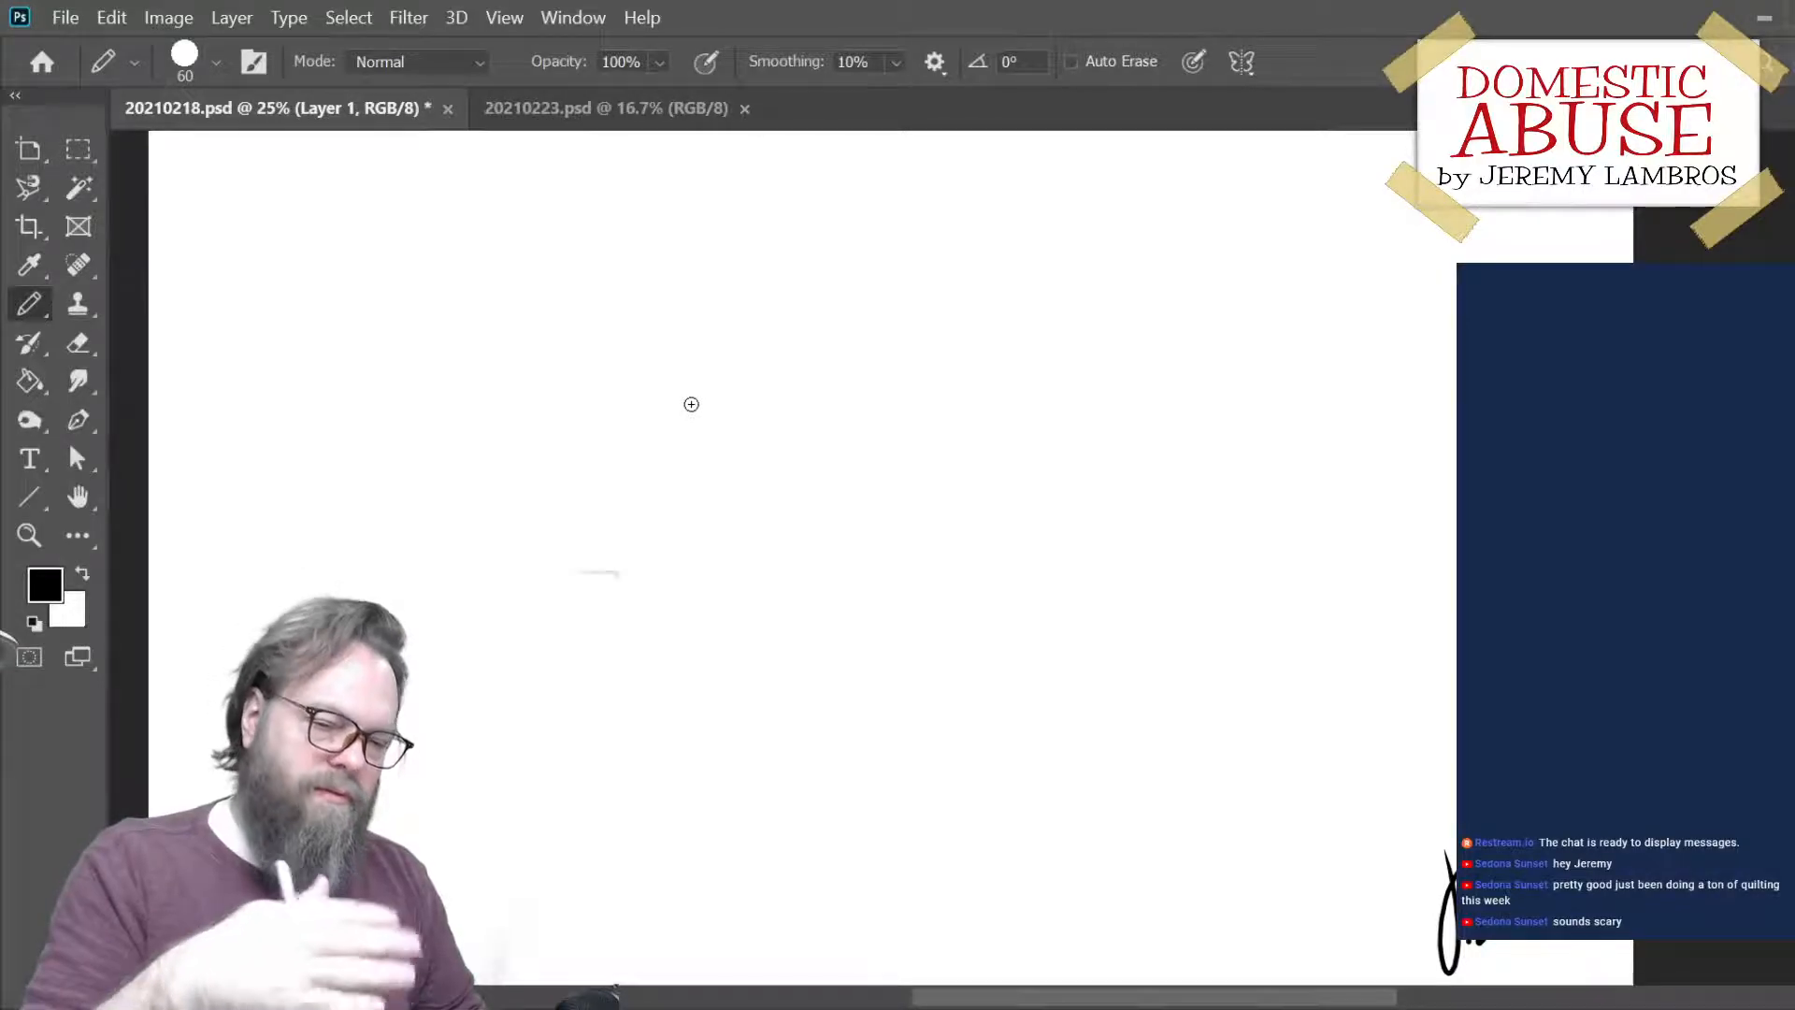
mouse_move(832, 371)
mouse_down()
mouse_move(789, 481)
mouse_move(922, 552)
mouse_up()
key(ctrl+z)
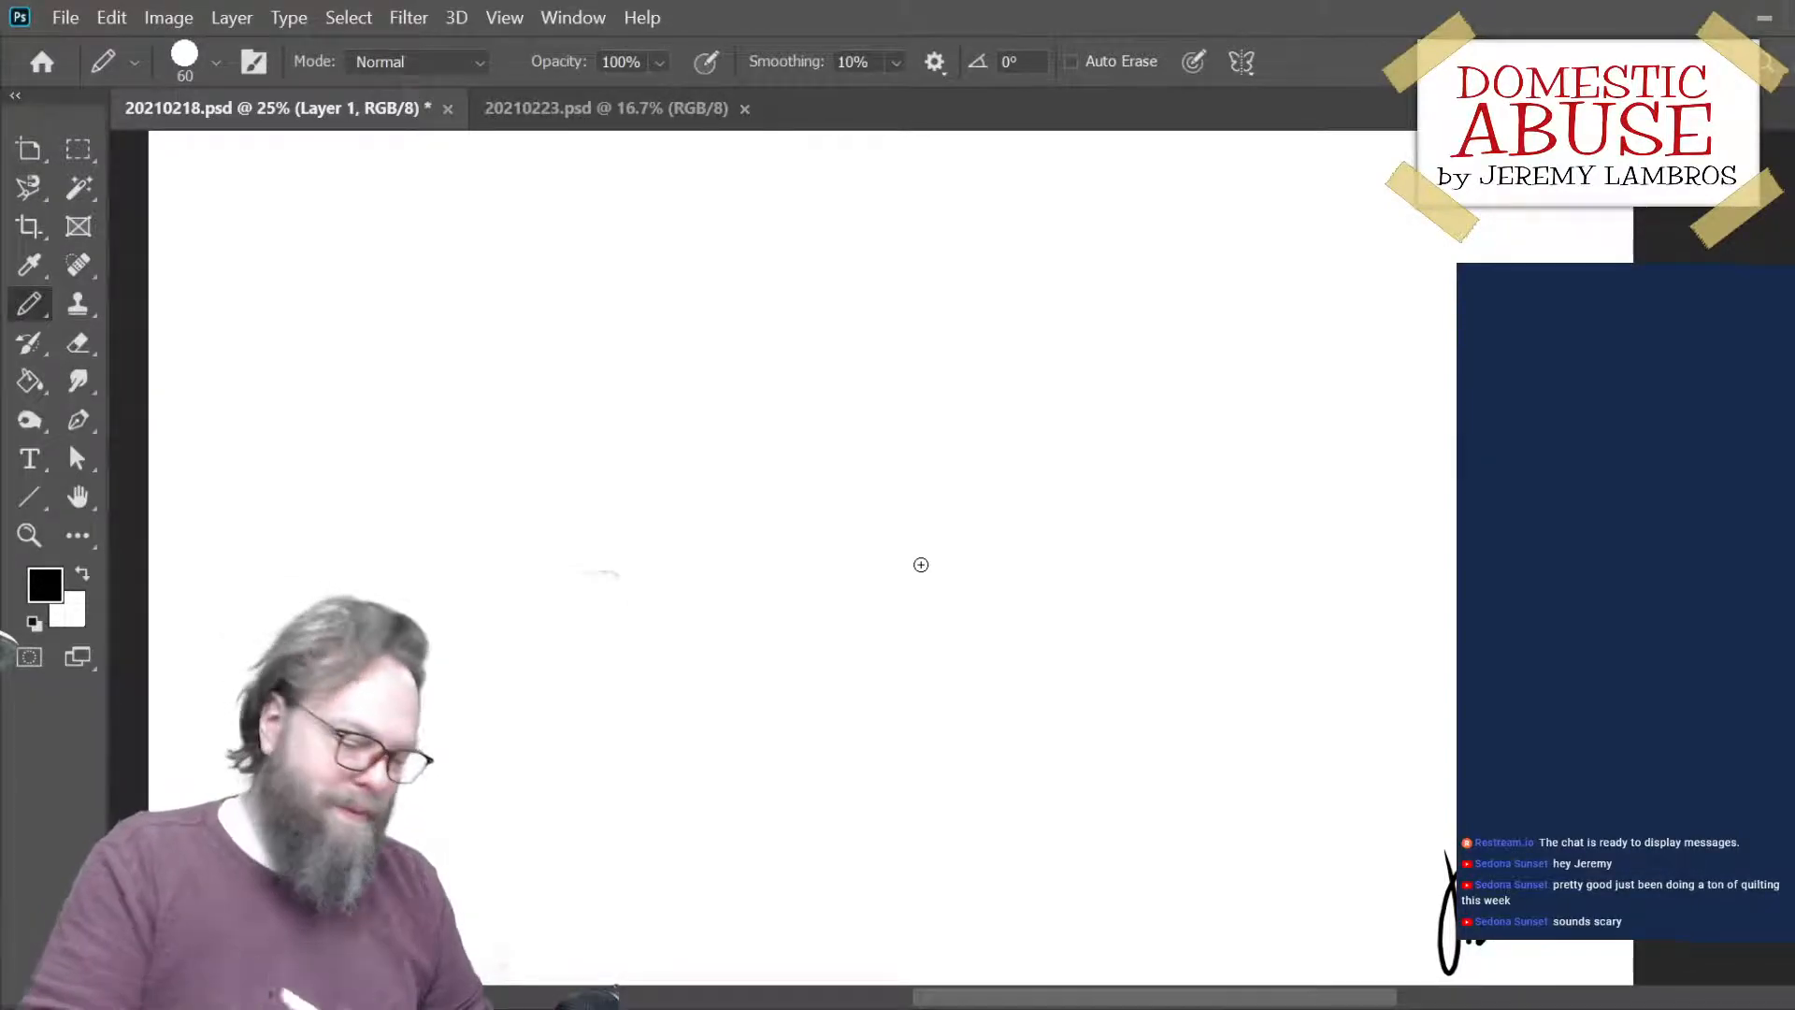
mouse_move(854, 413)
mouse_down()
mouse_move(845, 507)
mouse_move(875, 593)
mouse_move(973, 608)
mouse_up()
key(ctrl+z)
mouse_move(910, 370)
mouse_down()
mouse_move(913, 571)
mouse_move(1054, 599)
mouse_up()
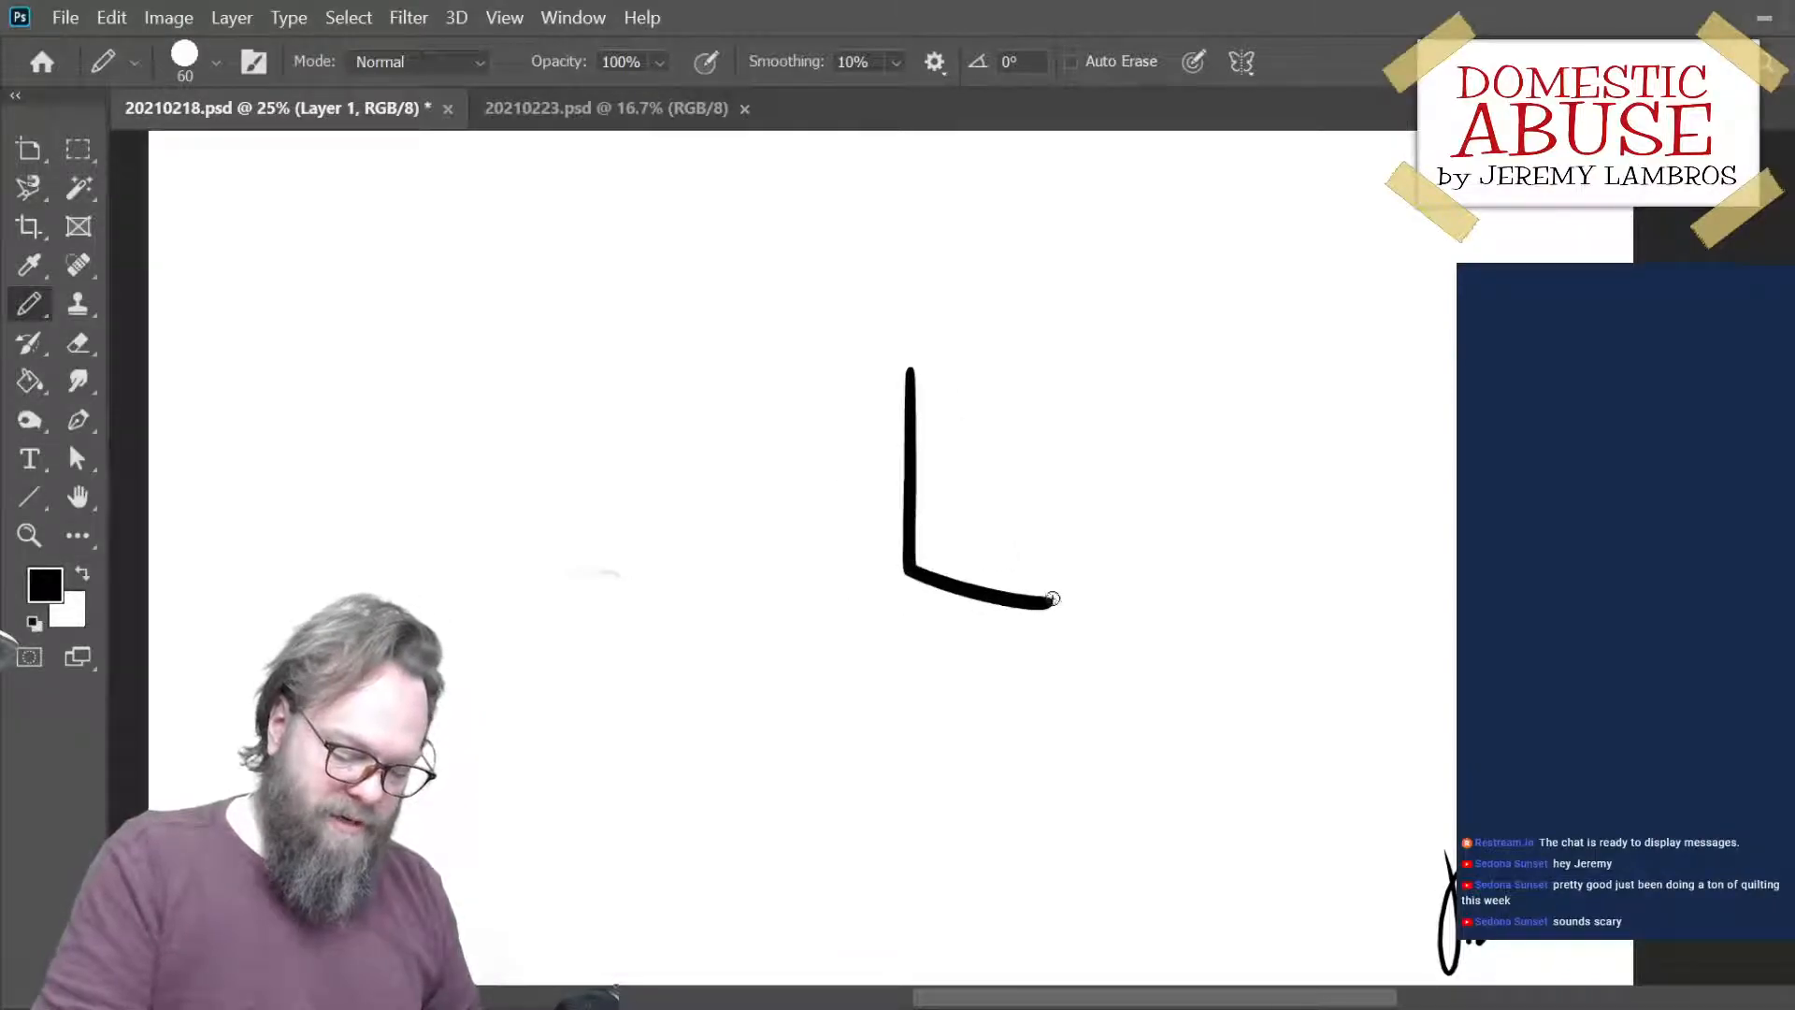
key(ctrl+z)
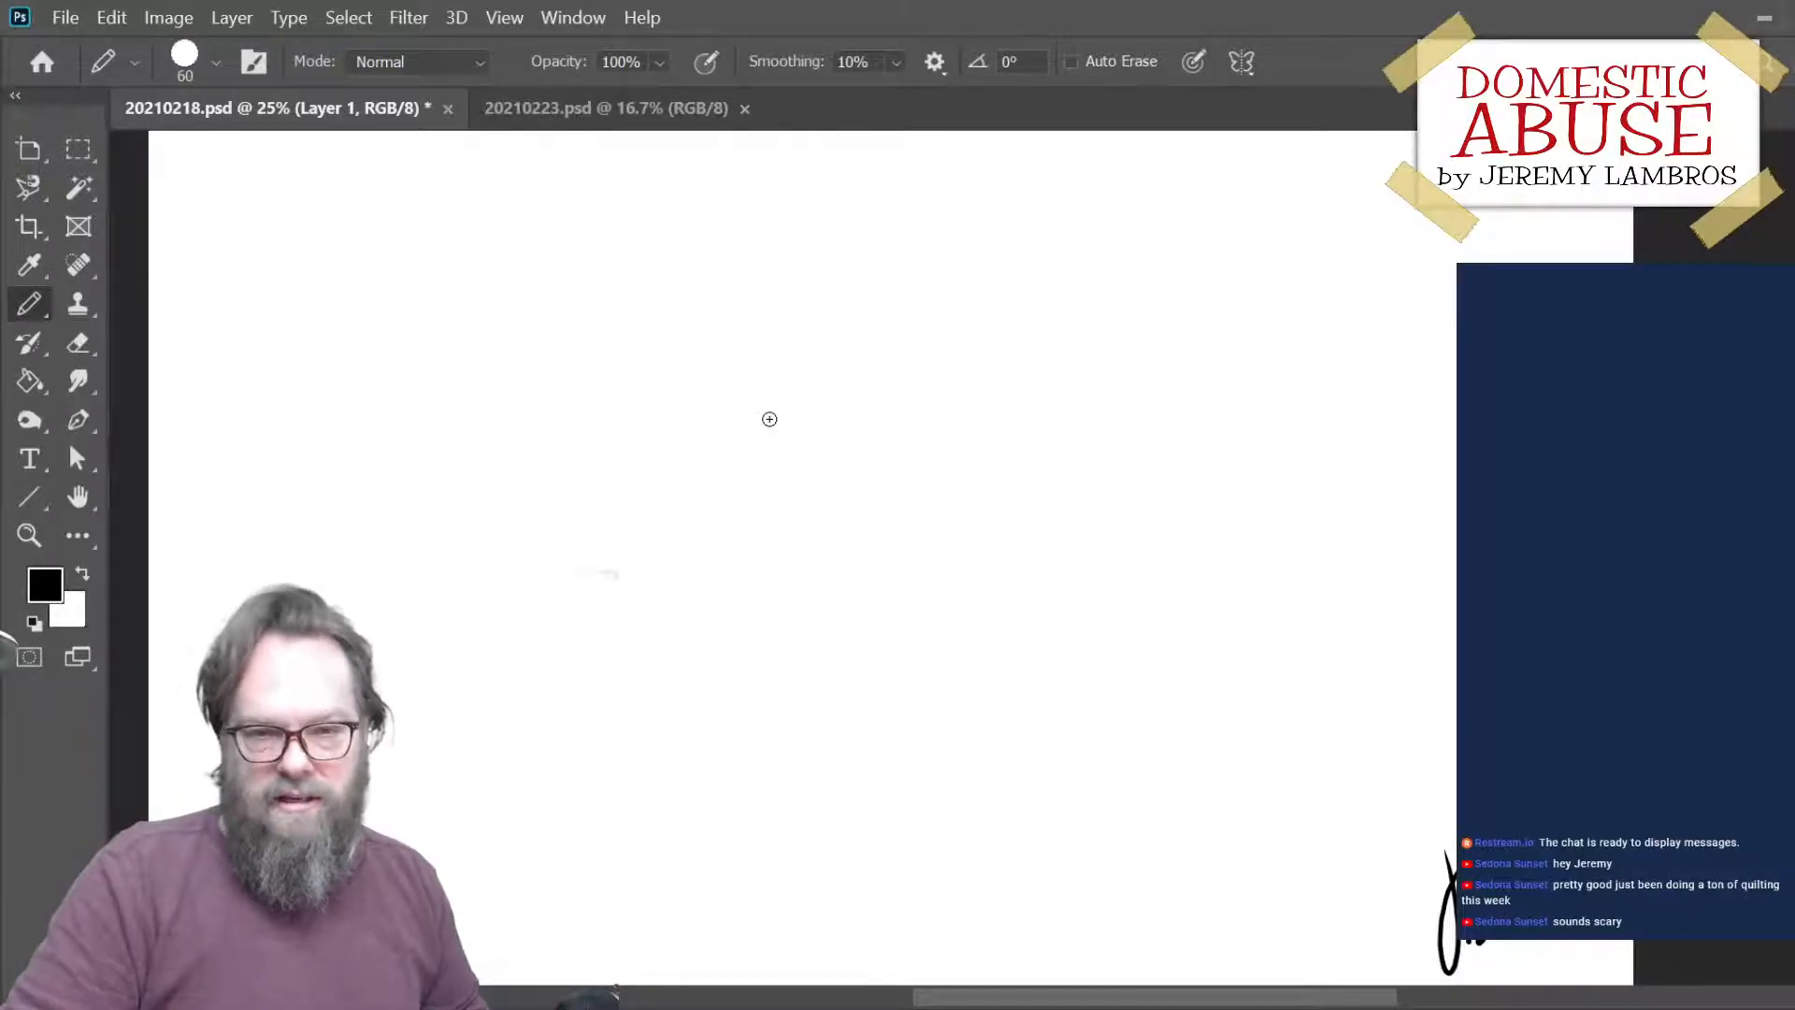
mouse_move(746, 370)
mouse_down()
mouse_move(760, 604)
mouse_move(930, 626)
mouse_up()
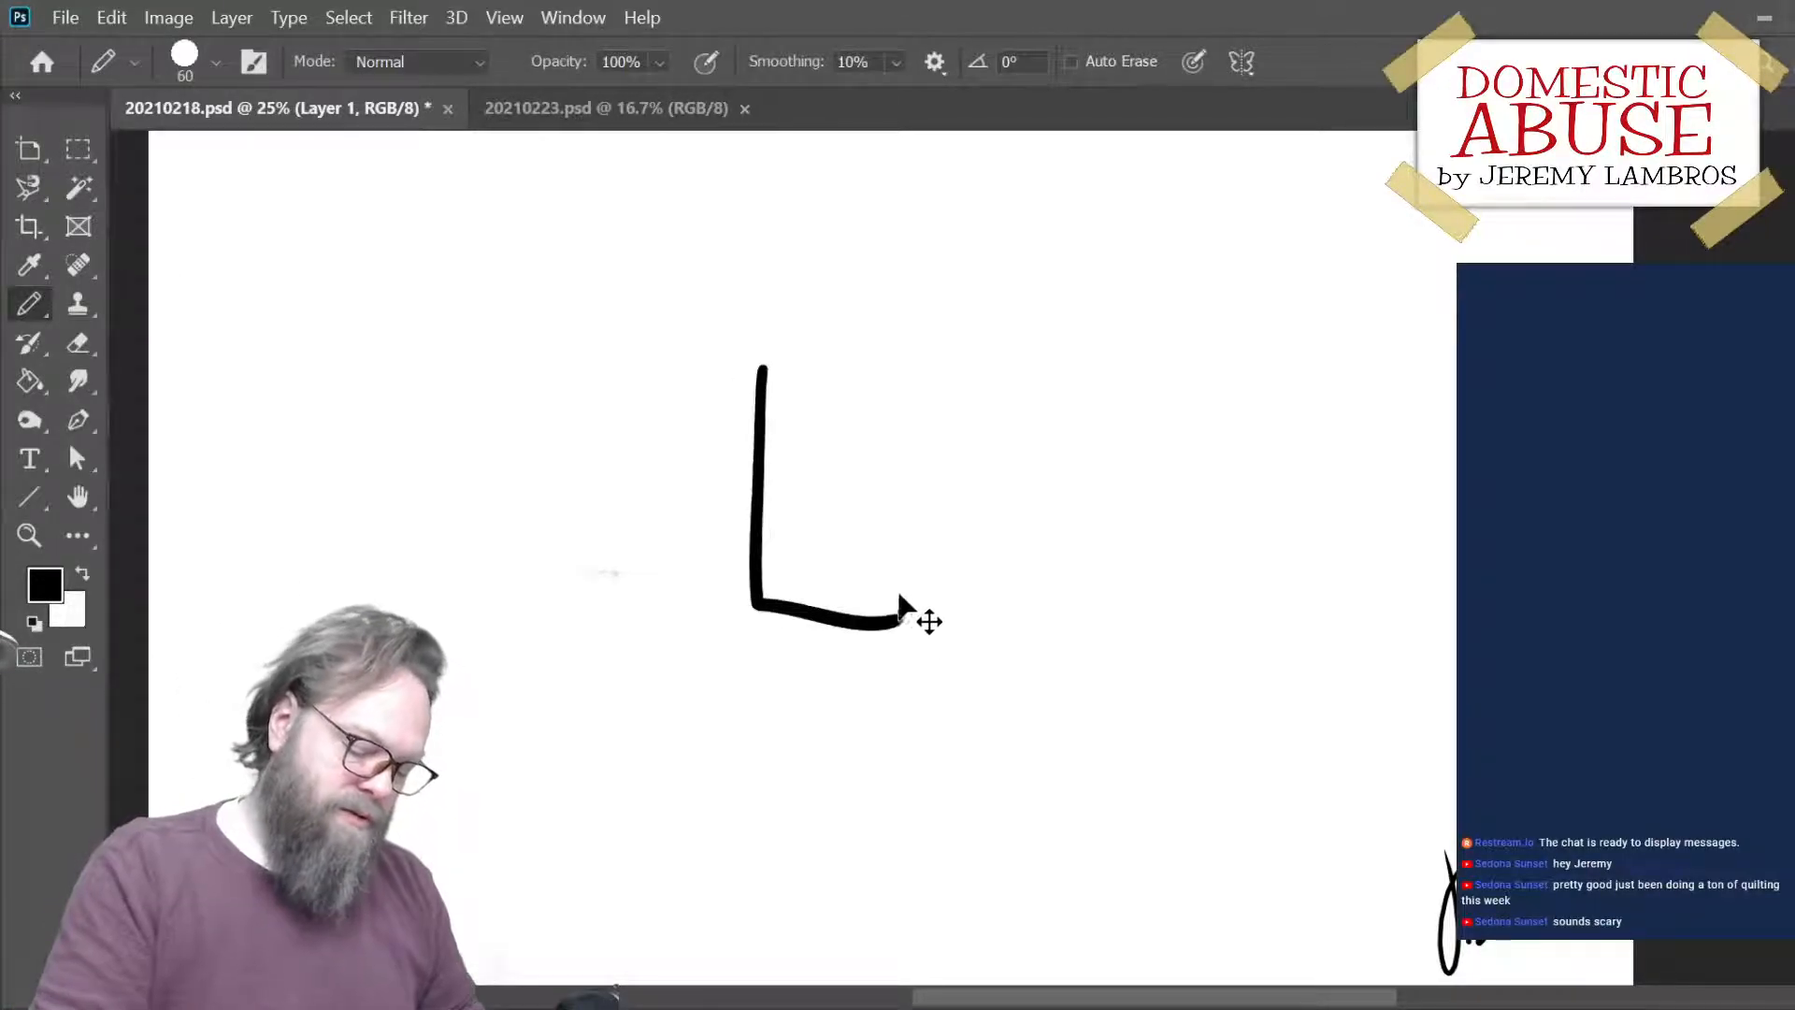
key(ctrl+z)
mouse_move(889, 349)
mouse_down()
mouse_move(908, 620)
mouse_move(1024, 655)
mouse_up()
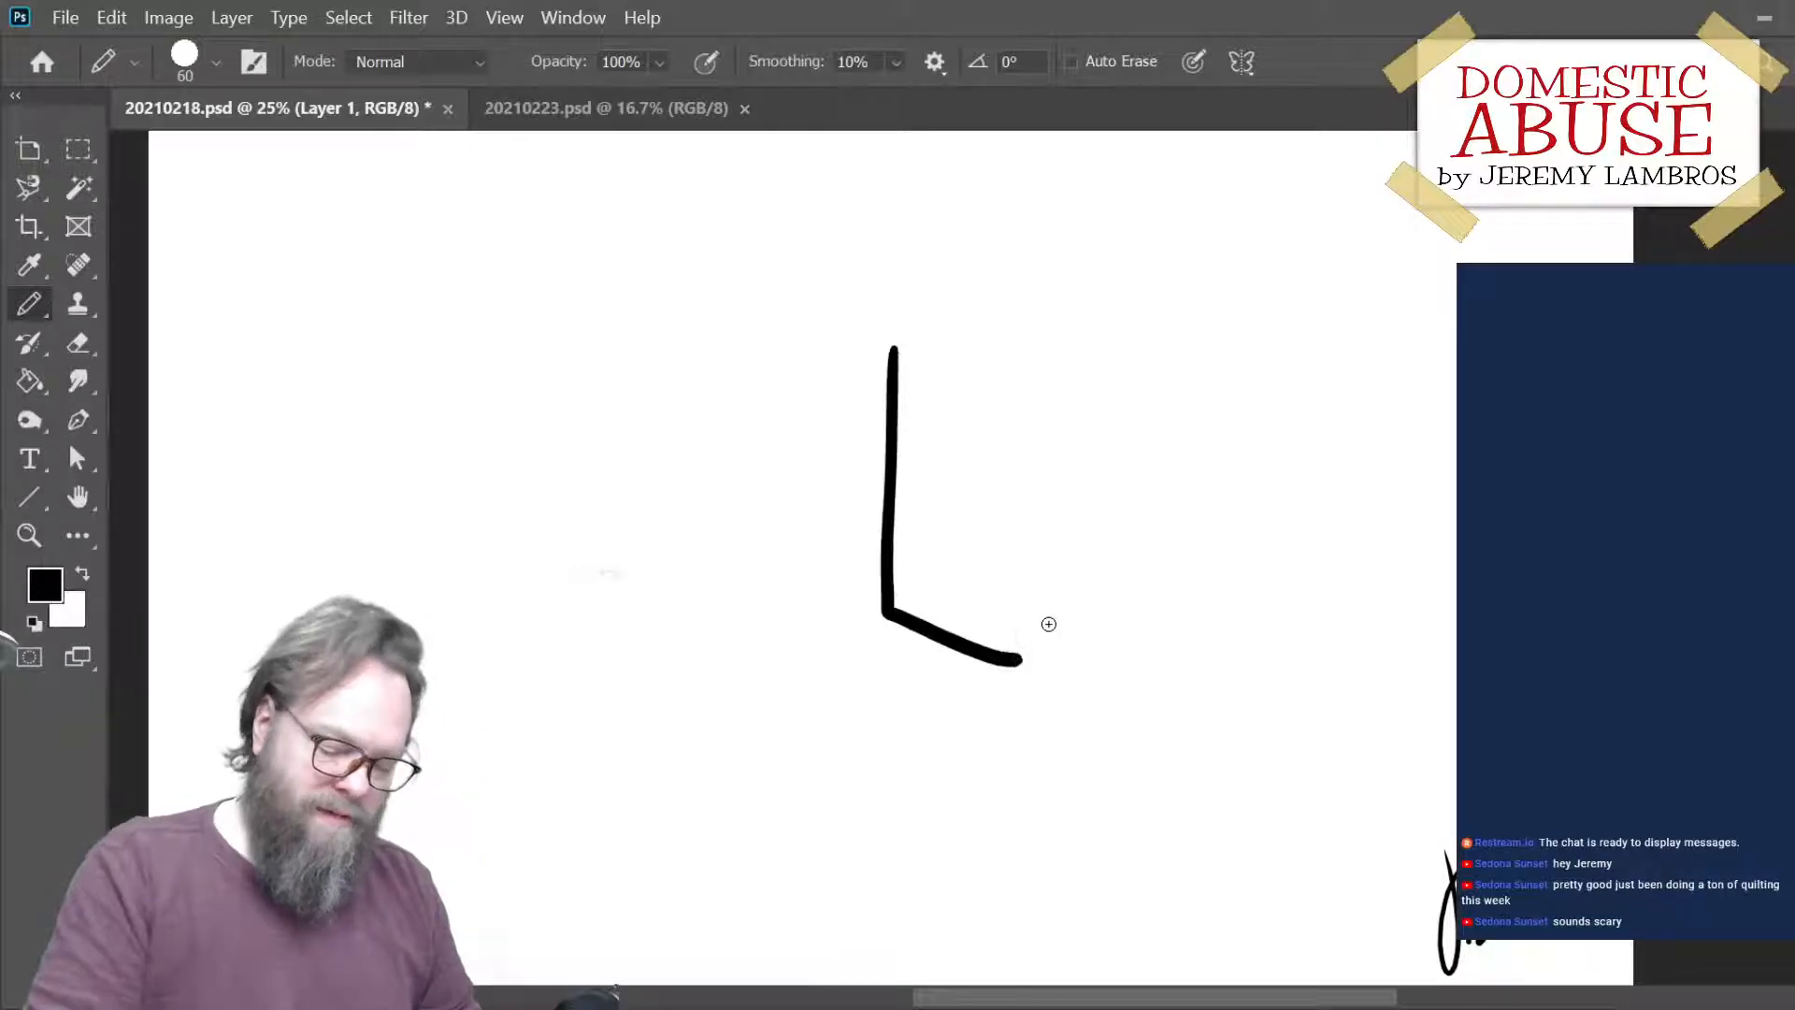
key(ctrl+z)
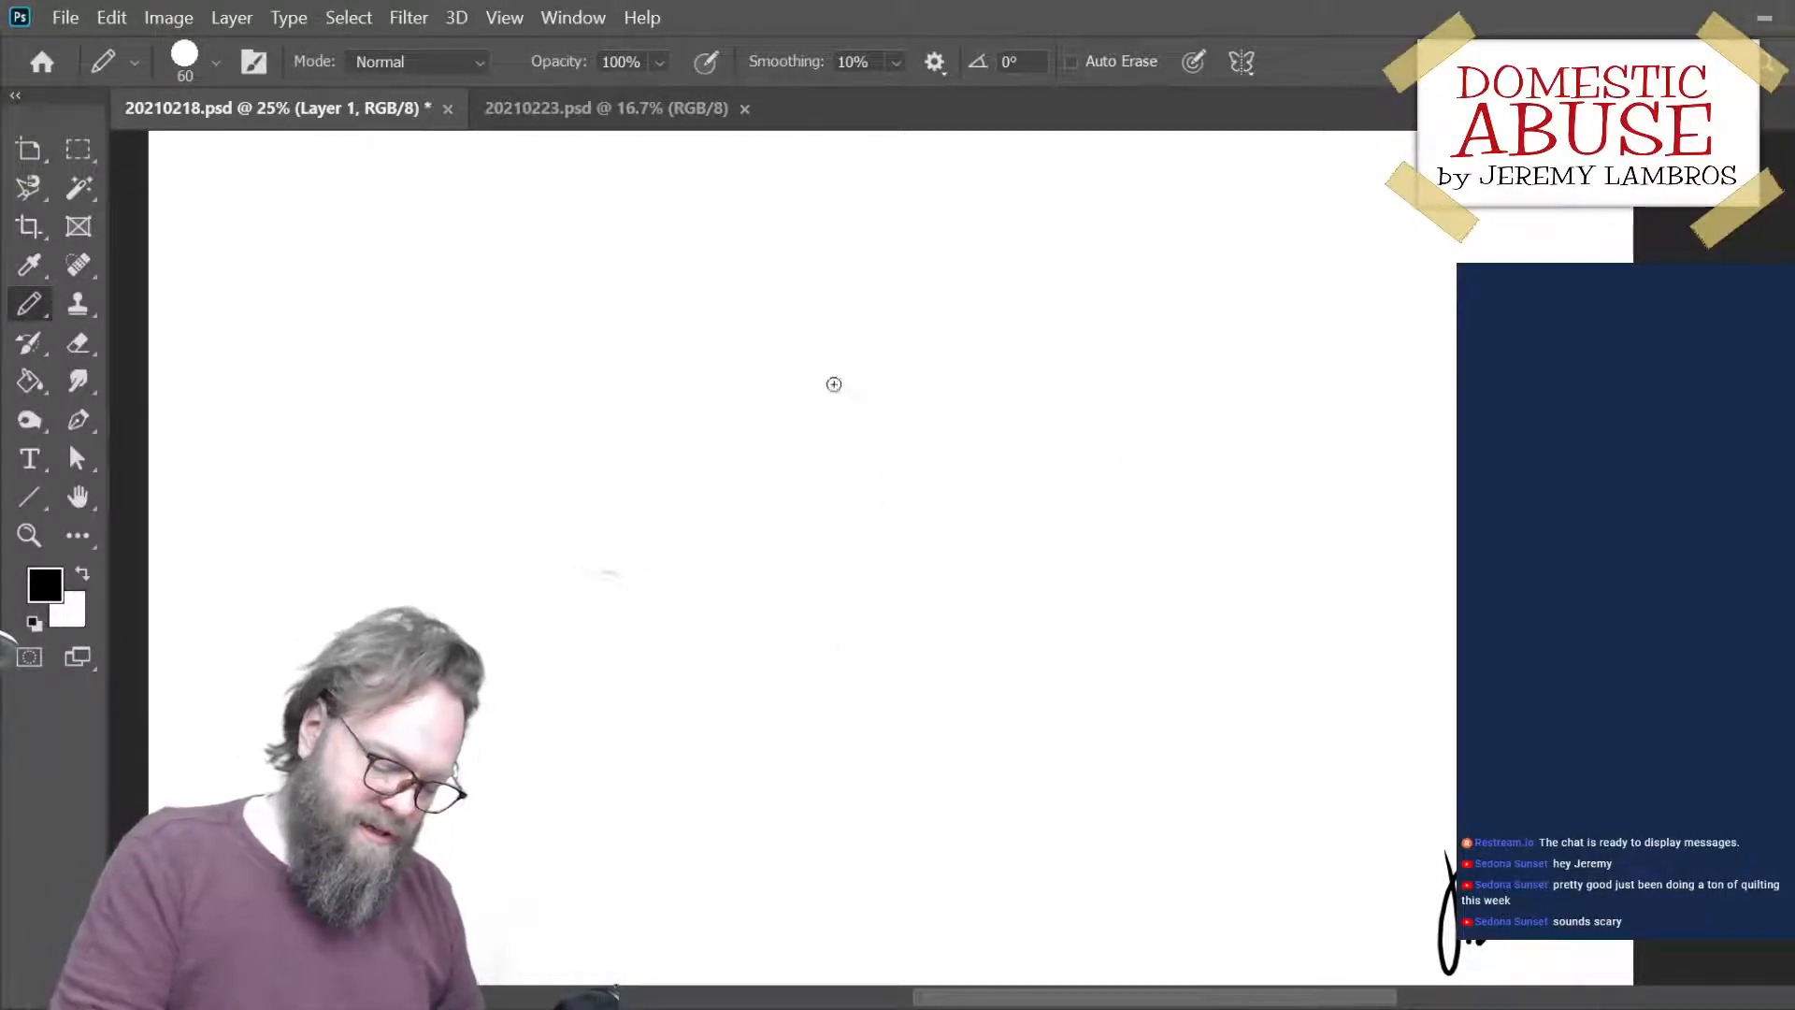
drag(835, 371, 852, 683)
key(ctrl+z)
mouse_move(838, 400)
mouse_down()
mouse_move(857, 783)
mouse_move(1000, 820)
mouse_up()
key(ctrl+z)
mouse_move(866, 402)
mouse_down()
mouse_move(873, 767)
mouse_move(982, 806)
mouse_up()
key(ctrl+z)
drag(857, 445, 892, 802)
key(ctrl+z)
- Draw a tall carton body with two sides, a V-shaped bottom edge and a thinner centre edge, using the size 60 pencil
mouse_move(869, 431)
mouse_down()
mouse_move(888, 780)
mouse_move(1024, 825)
mouse_move(1113, 754)
mouse_up()
key(ctrl+z)
drag(1017, 823, 1111, 754)
drag(1090, 418, 1113, 753)
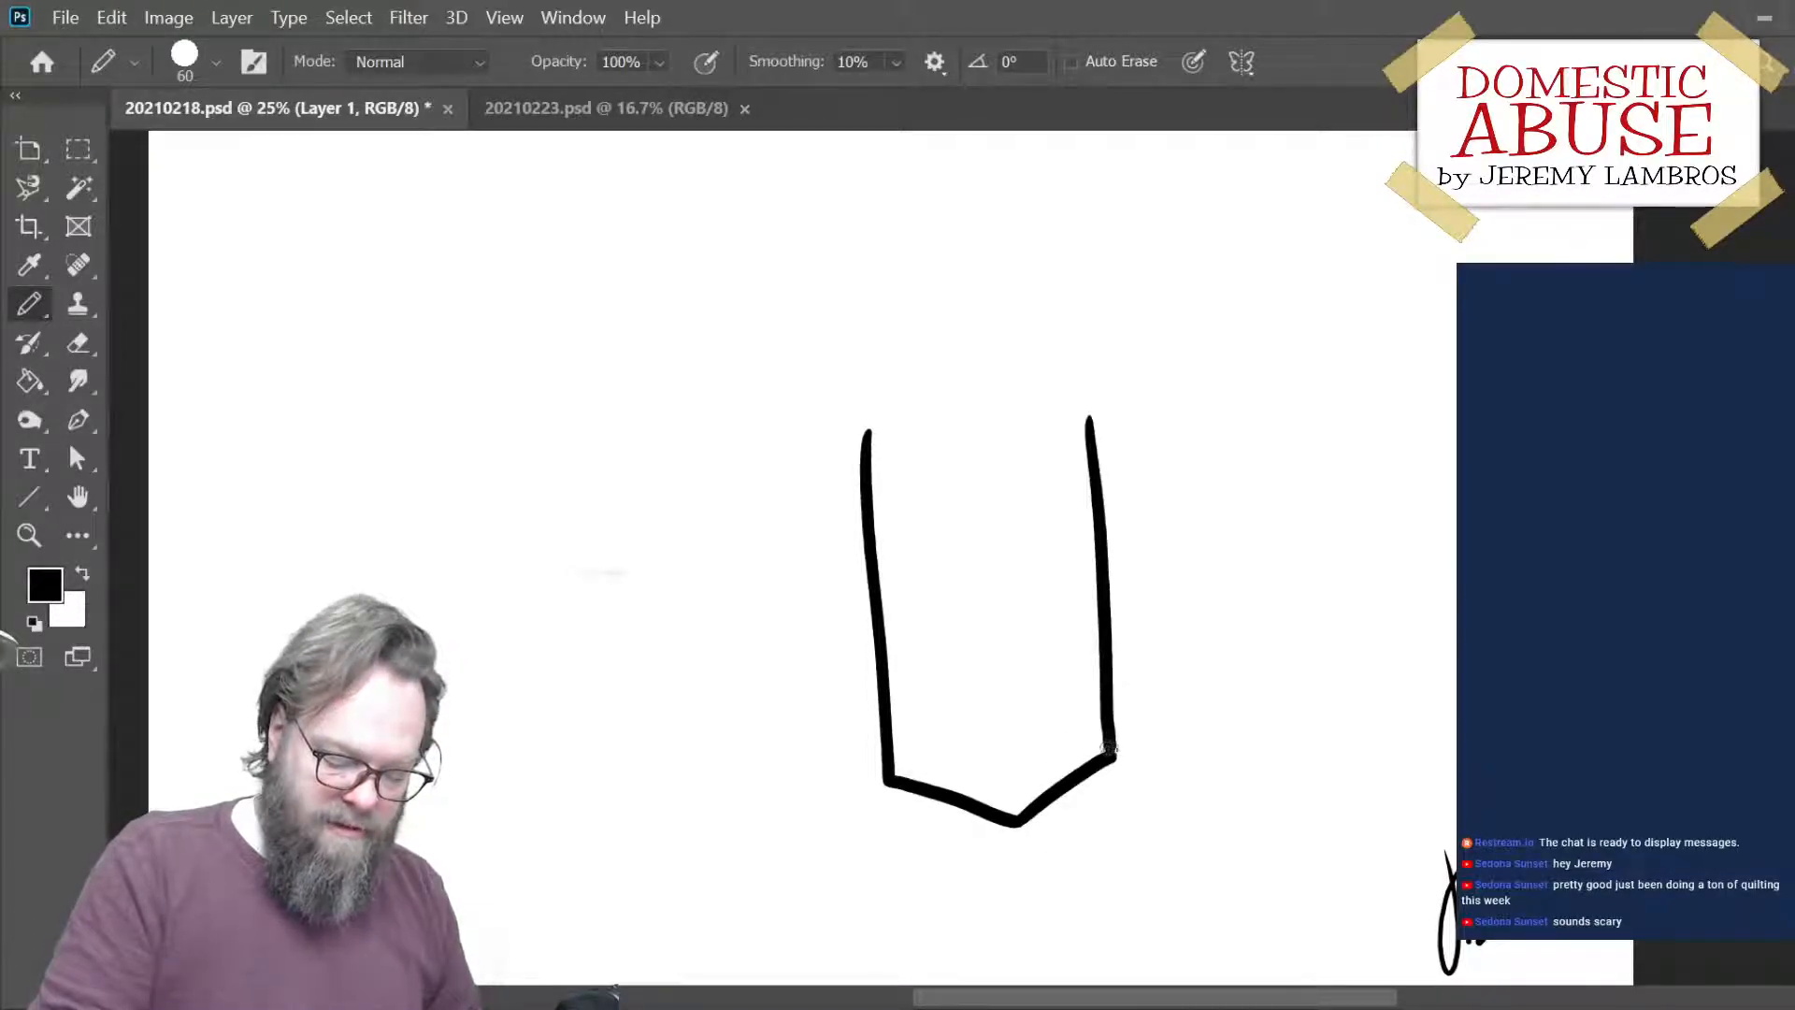
drag(987, 449, 1015, 778)
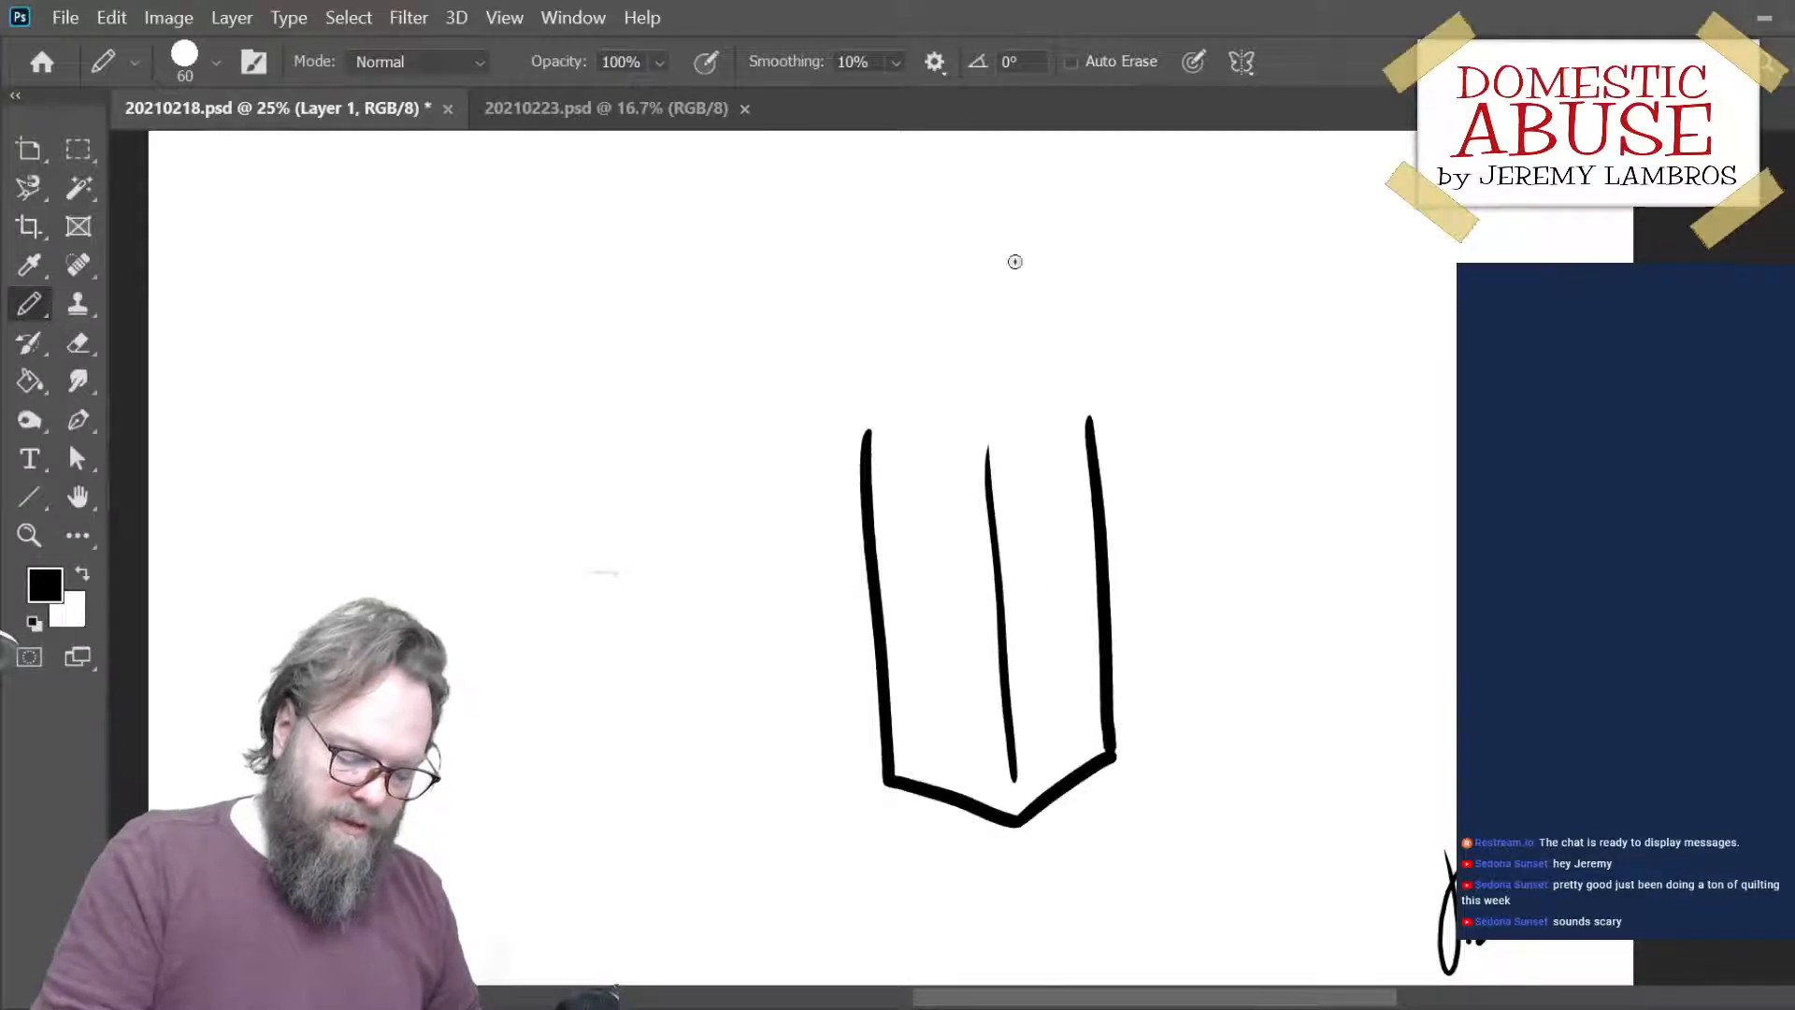
- Draw the carton's gabled top with its raised ridge, sloping right shoulder and inner fold lines
mouse_move(873, 432)
mouse_down()
mouse_move(918, 402)
mouse_move(916, 366)
mouse_move(1027, 357)
mouse_up()
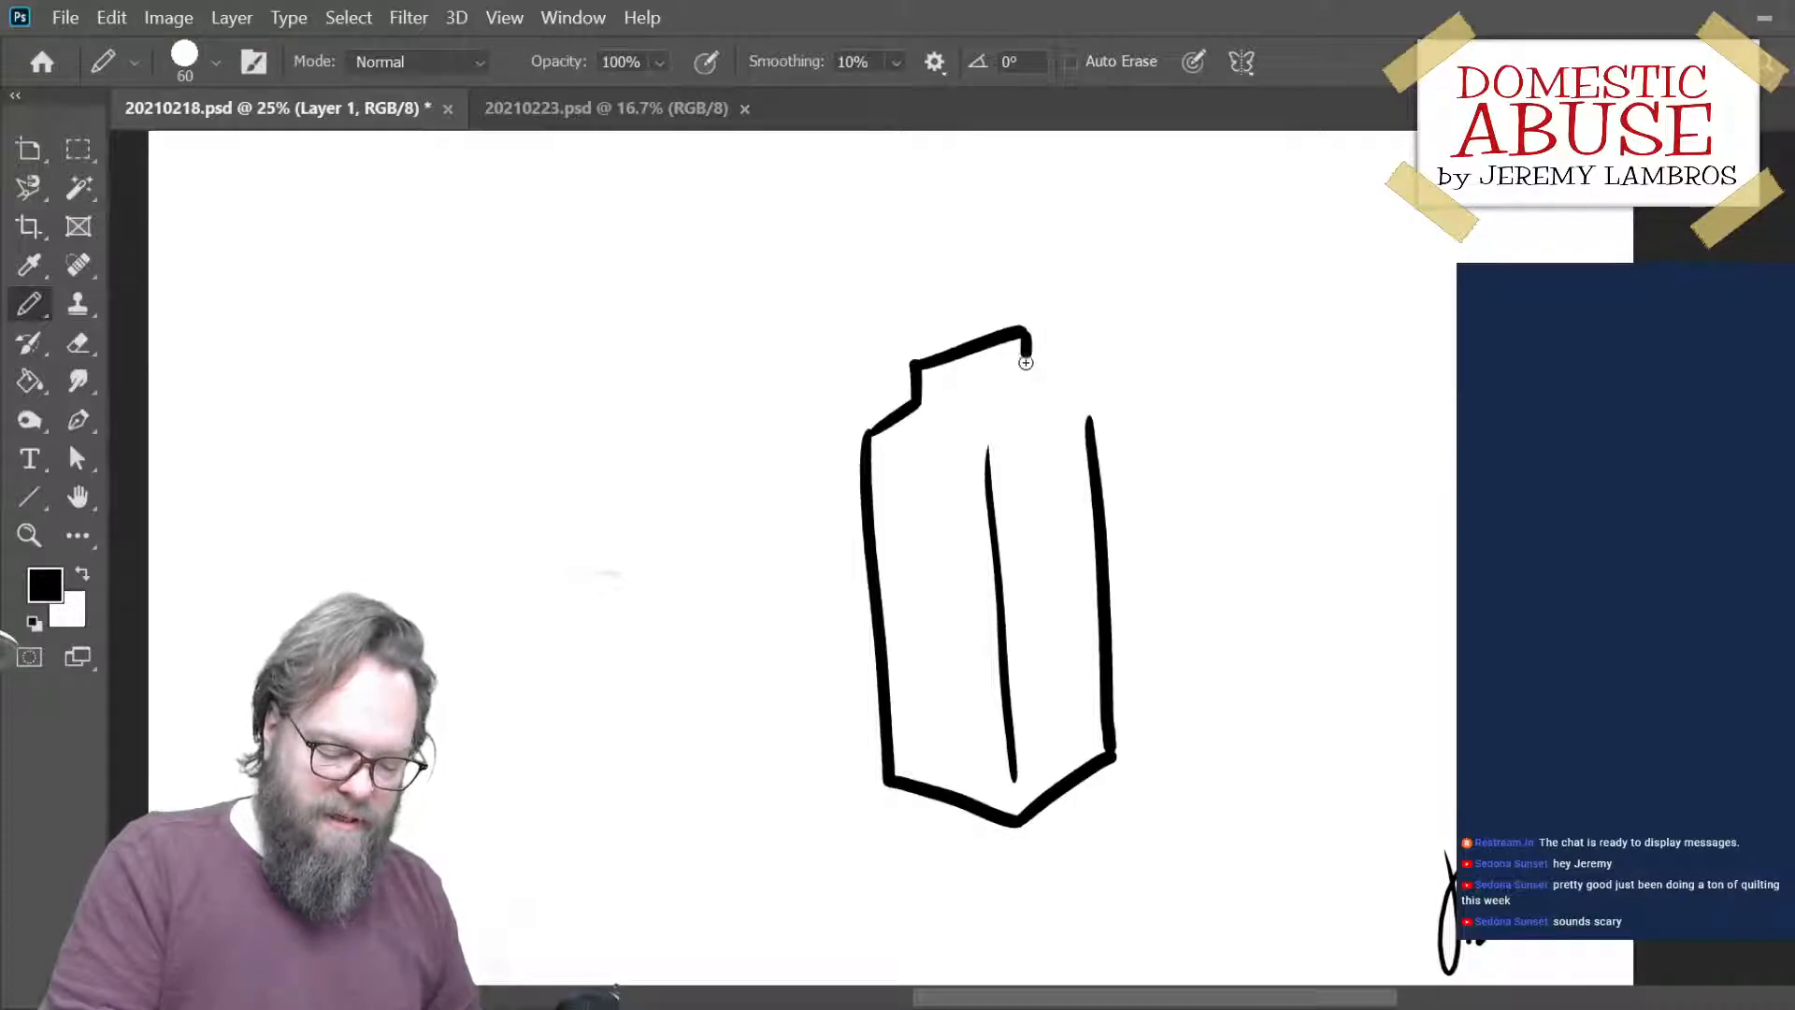
key(ctrl+z)
mouse_move(1026, 329)
mouse_down()
mouse_move(1023, 375)
mouse_move(1096, 425)
mouse_up()
key(ctrl+z)
drag(1024, 374, 1096, 428)
drag(931, 416, 987, 458)
mouse_move(883, 441)
mouse_down()
mouse_move(972, 461)
mouse_move(1065, 433)
mouse_up()
drag(930, 397, 994, 377)
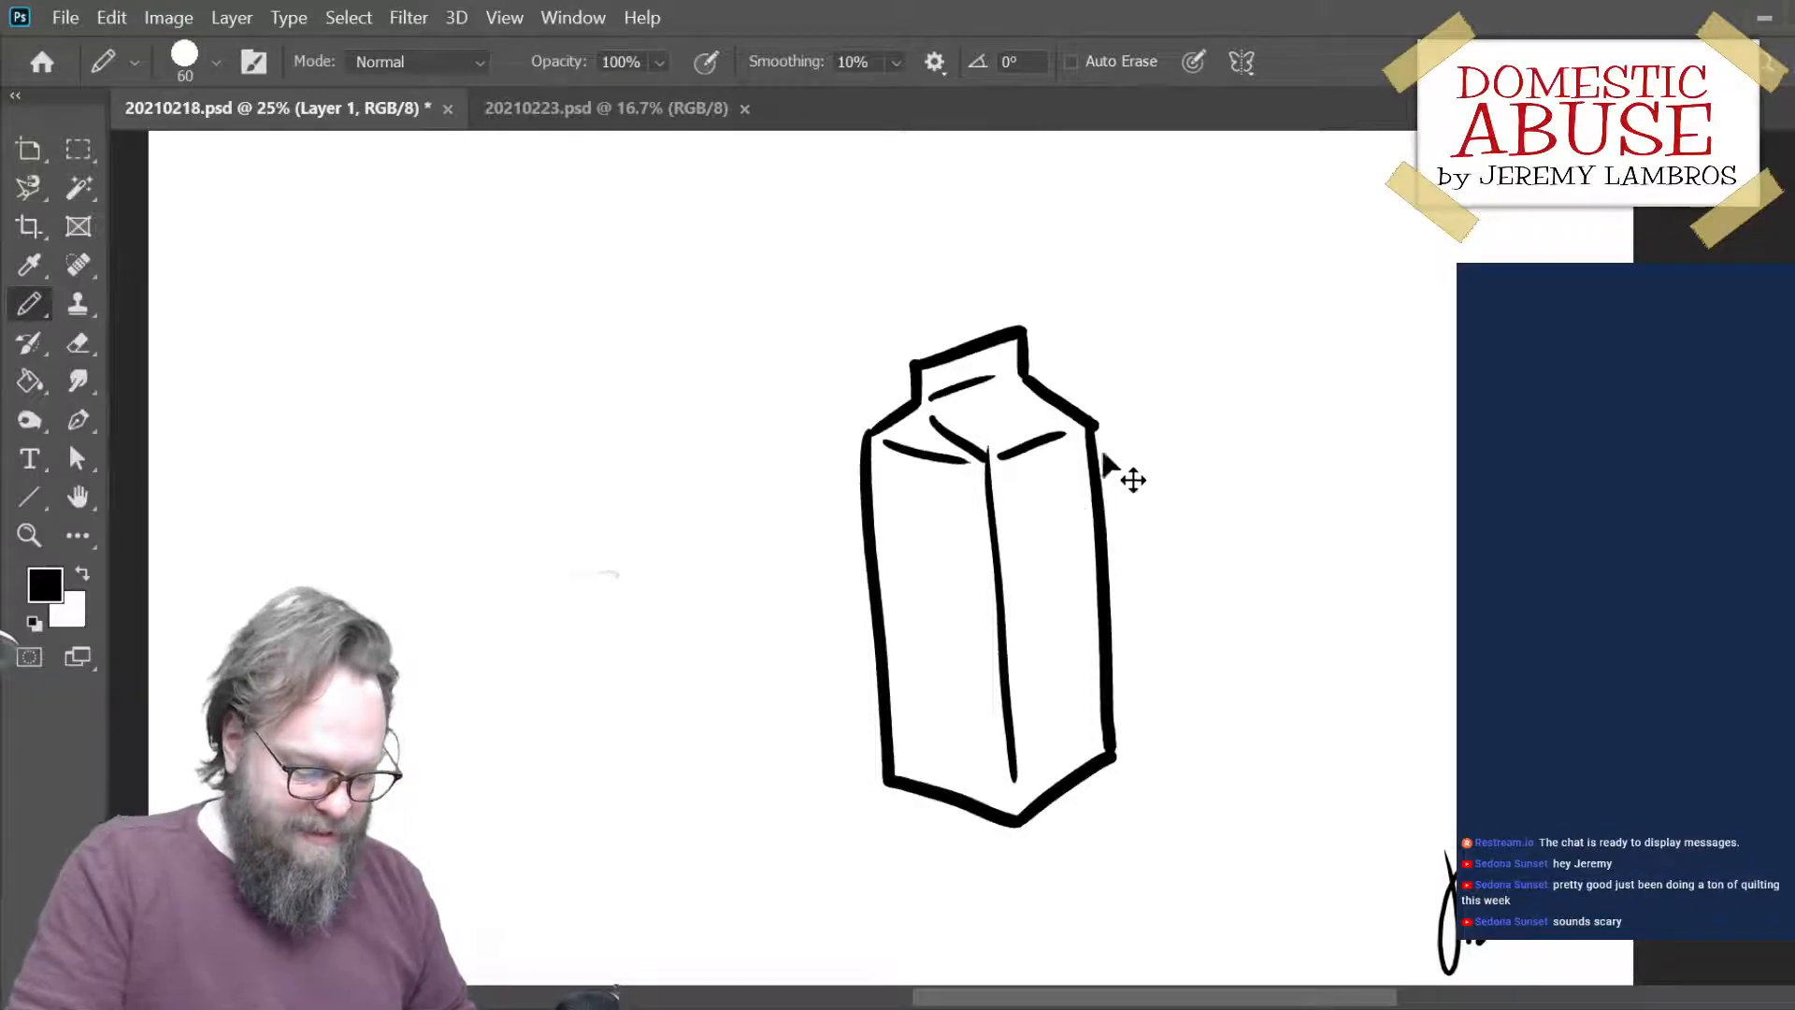
- Move the finished carton toward the left part of the canvas, leaving room for more cartons beside it
drag(1110, 509, 1085, 446)
key(e)
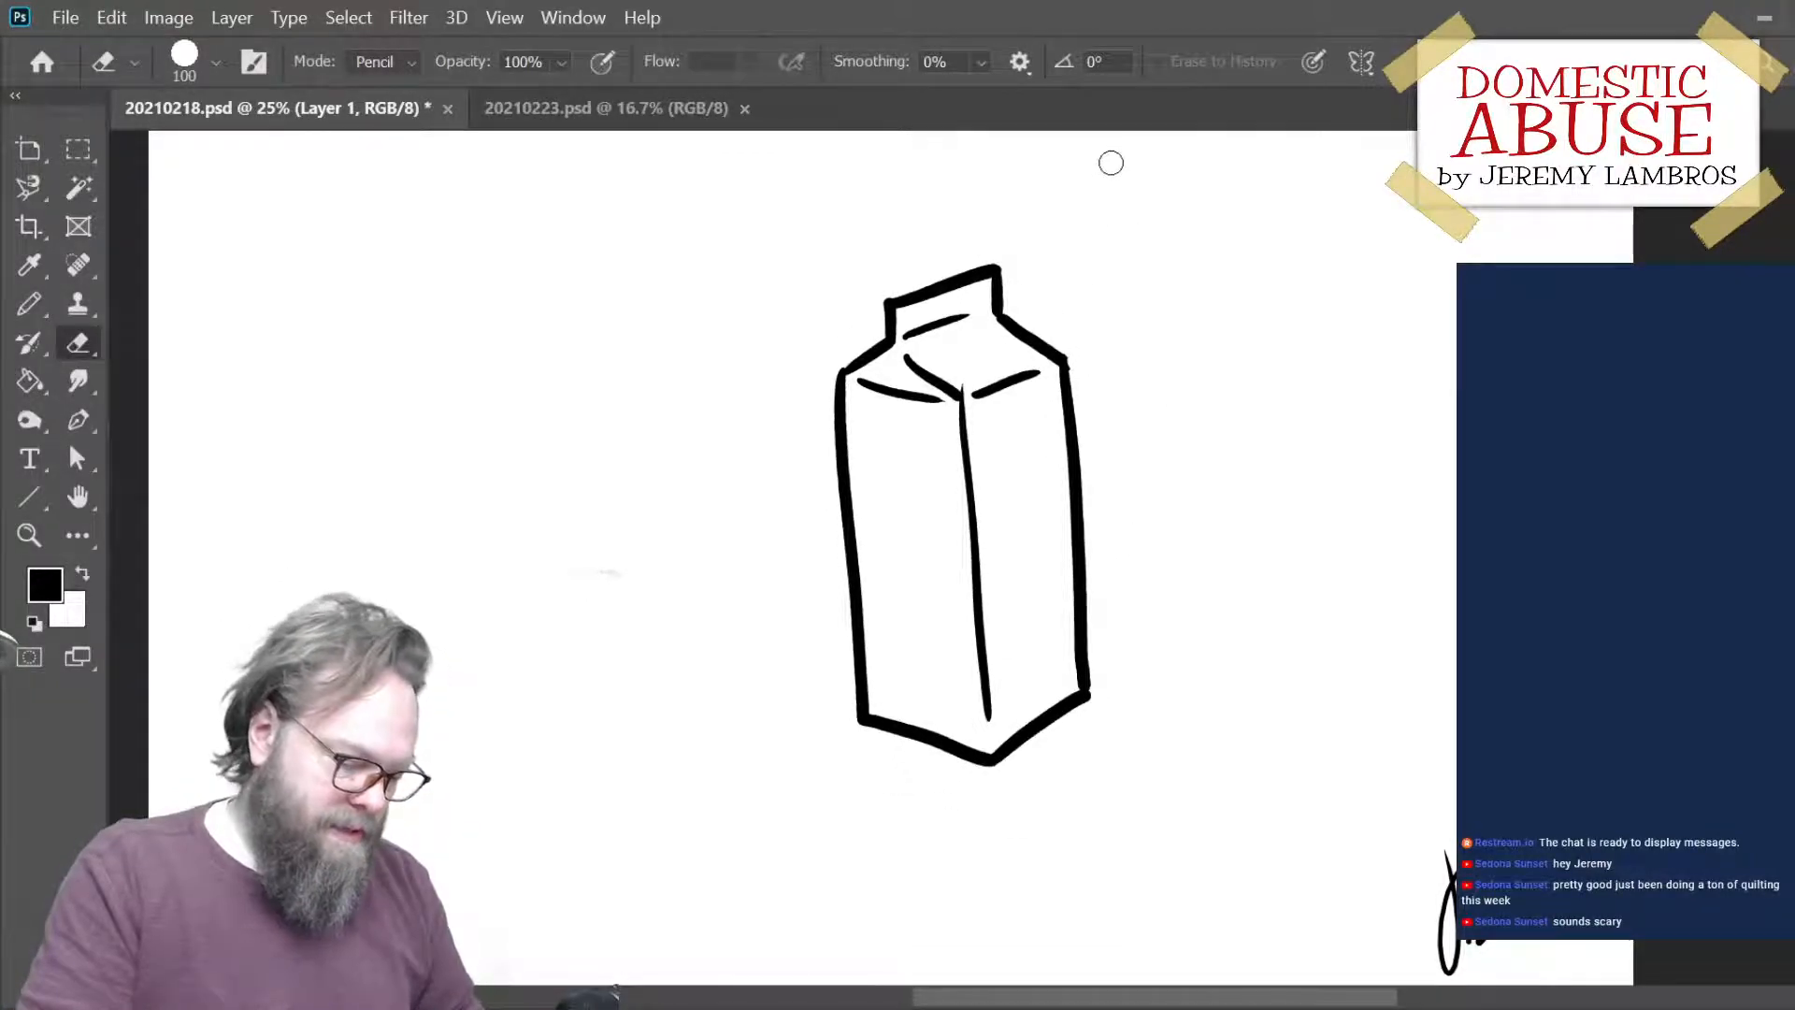
key(b)
mouse_move(1077, 505)
mouse_down()
mouse_move(866, 478)
mouse_move(896, 478)
mouse_up()
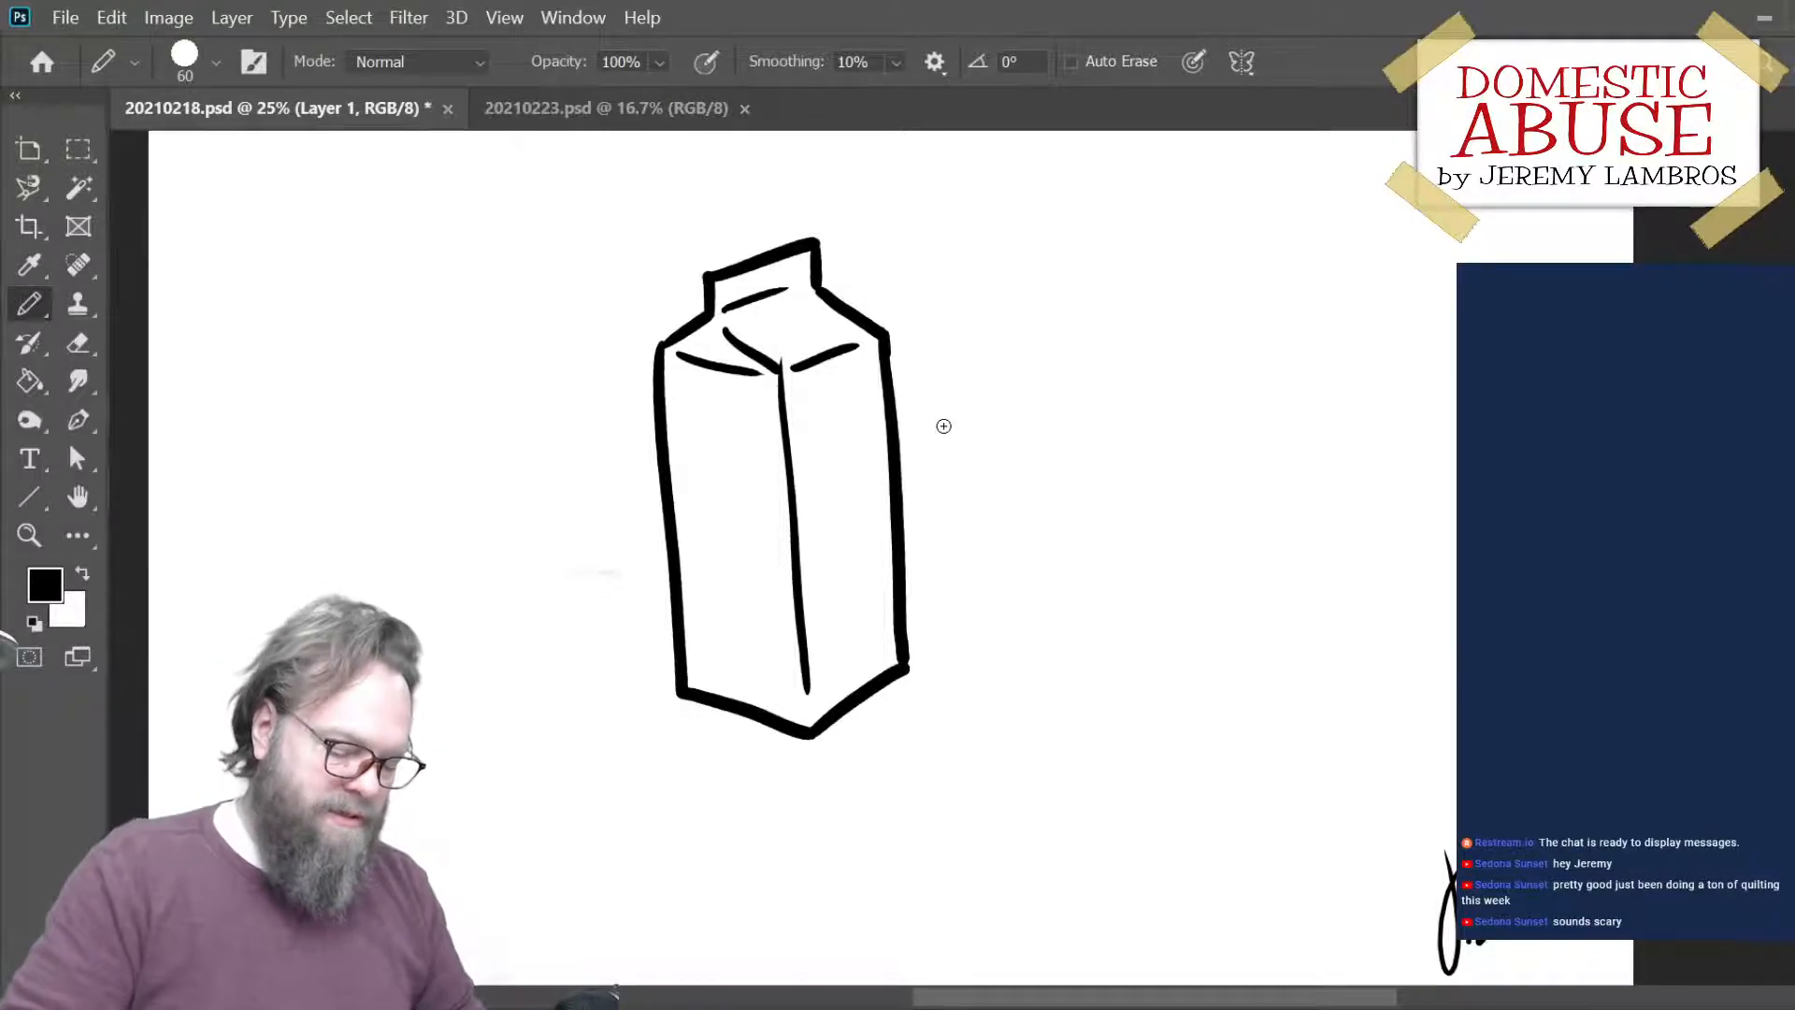
drag(930, 481, 817, 530)
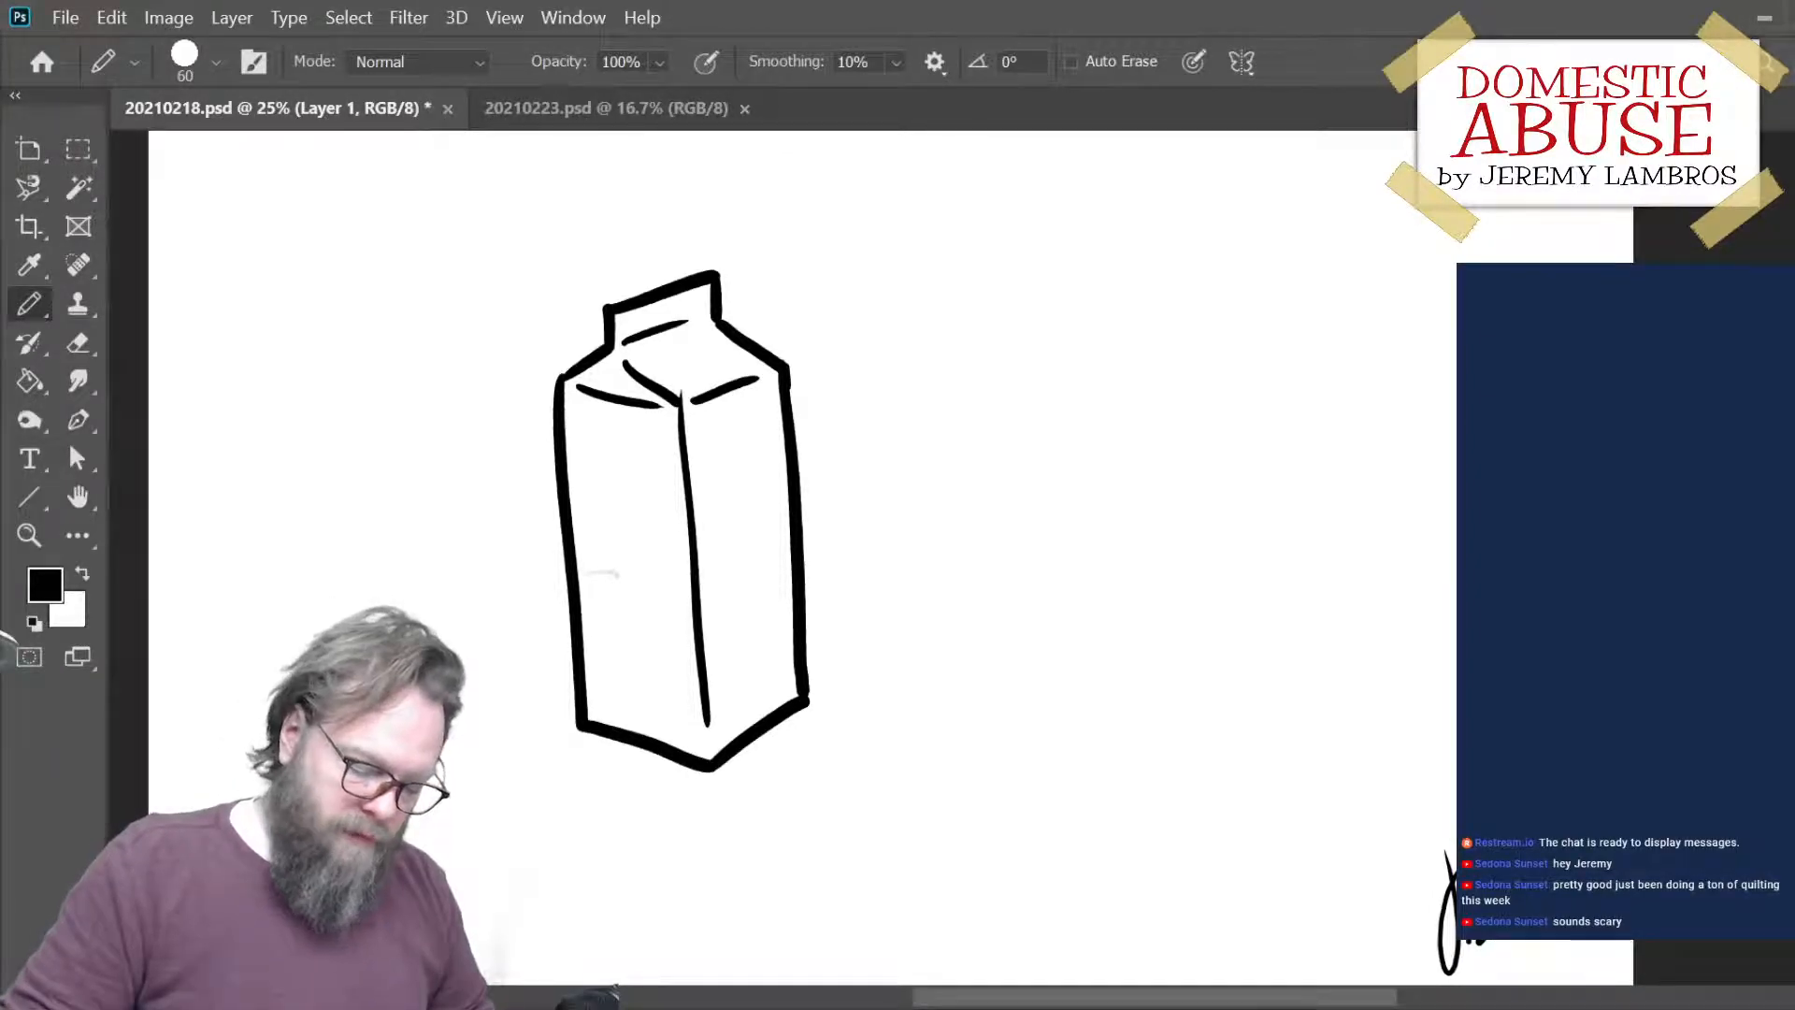
- Add another new layer for a second carton
click(1721, 1006)
click(1721, 1006)
click(1748, 972)
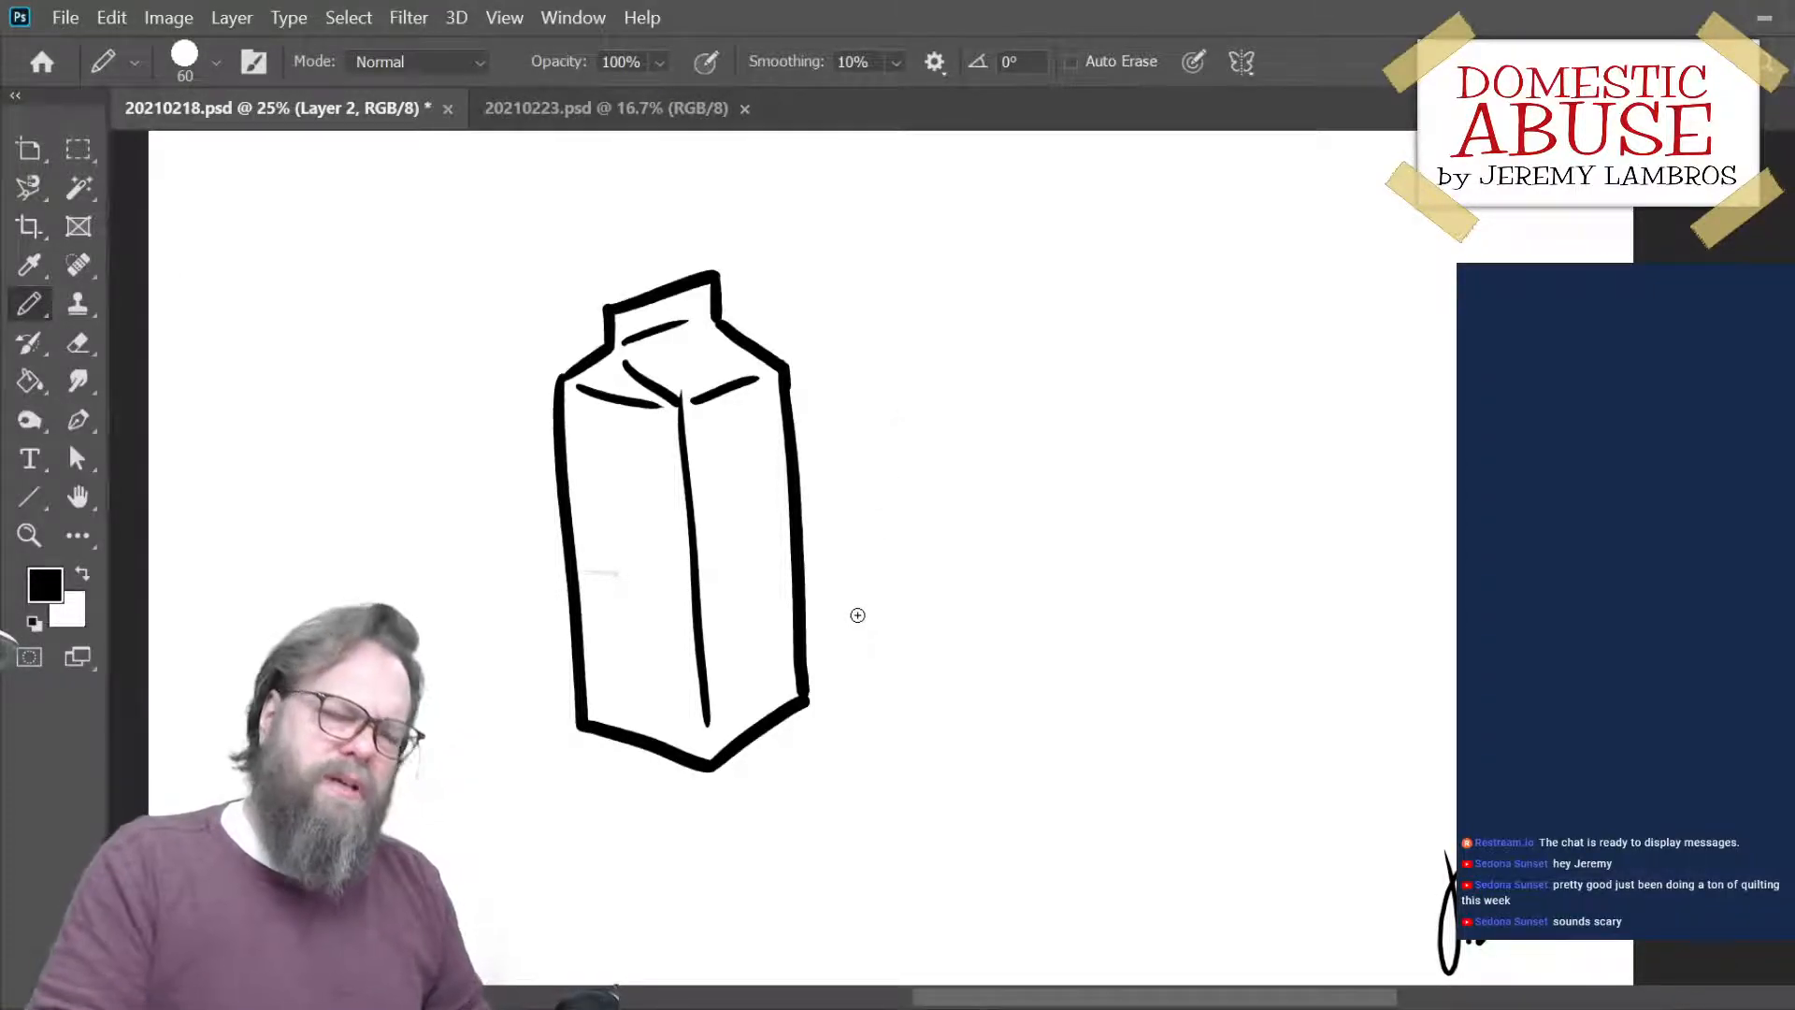
drag(1126, 569, 1155, 629)
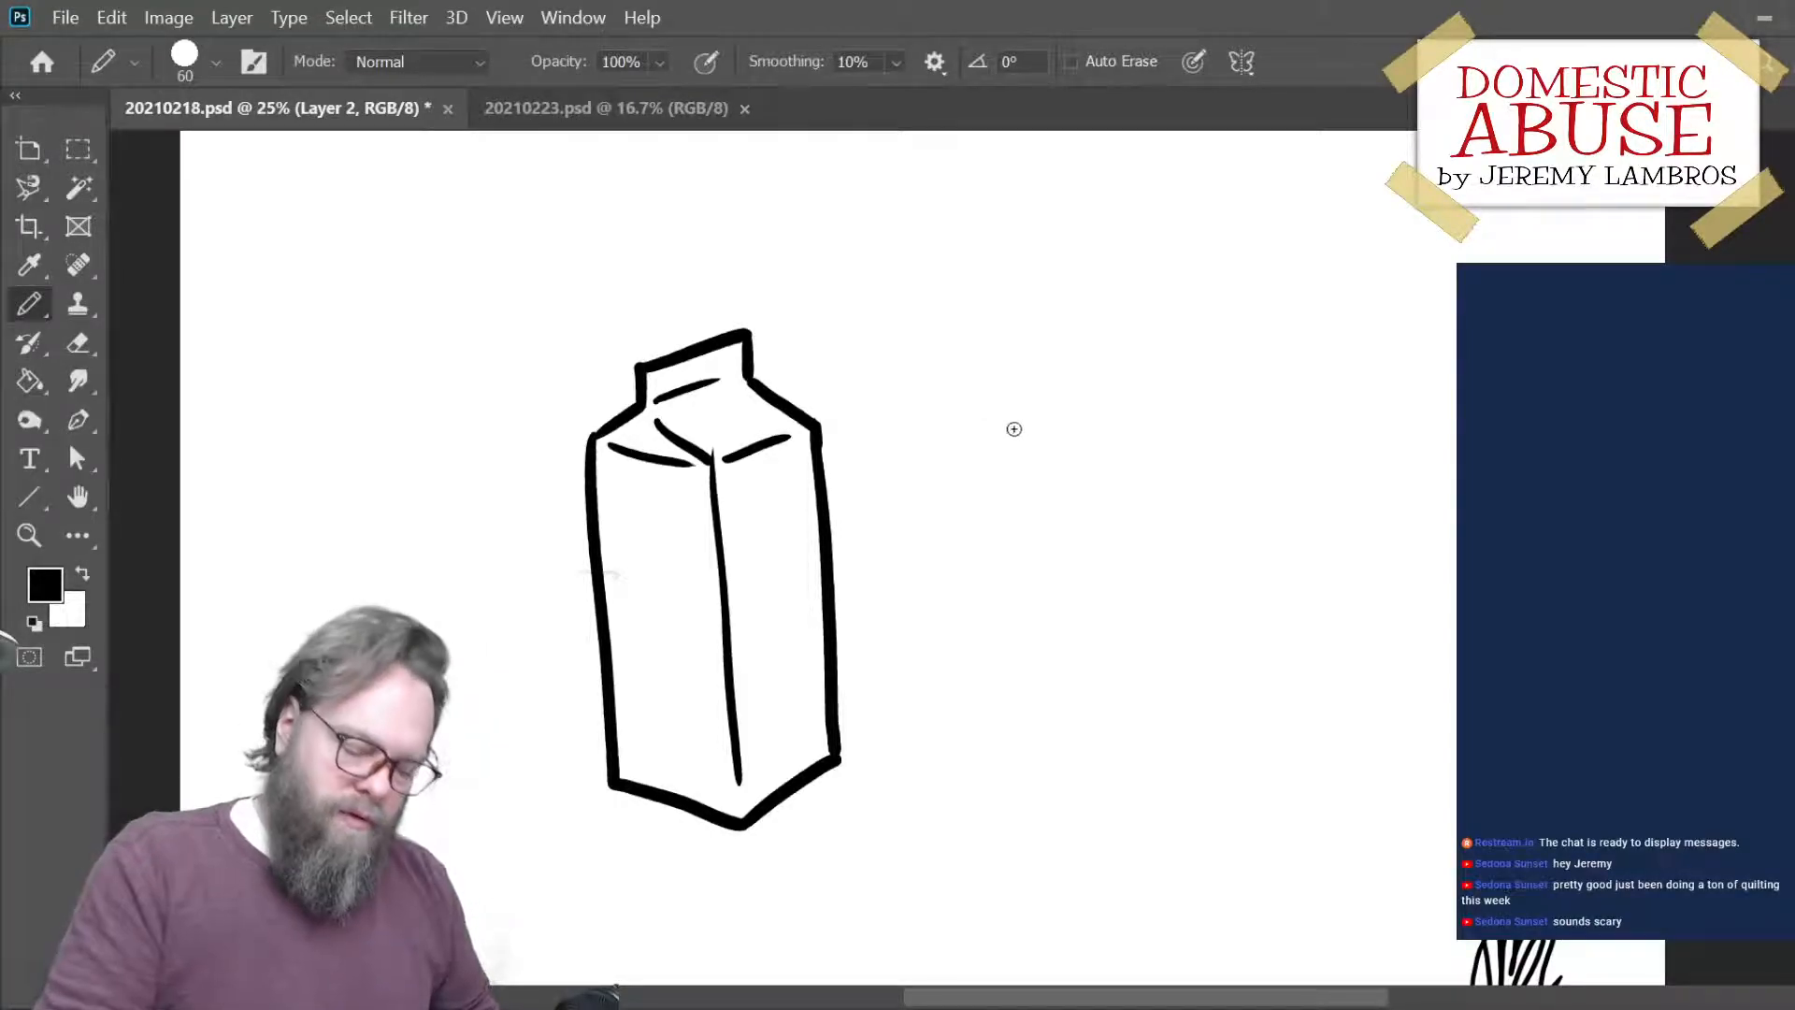
- Draw the second carton's outline right of the first, with V-shaped bottom, gabled top and an opened spout pointing right
drag(975, 389, 979, 703)
key(ctrl+z)
mouse_move(958, 396)
mouse_down()
mouse_move(967, 735)
mouse_move(1085, 773)
mouse_move(1168, 718)
mouse_up()
drag(1143, 397, 1159, 715)
key(ctrl+z)
drag(1154, 401, 1162, 704)
key(ctrl+z)
drag(1154, 378, 1165, 711)
mouse_move(955, 393)
mouse_down()
mouse_move(1019, 347)
mouse_move(1016, 316)
mouse_move(1168, 288)
mouse_move(1115, 300)
mouse_move(1195, 307)
mouse_move(1165, 379)
mouse_up()
key(ctrl+z)
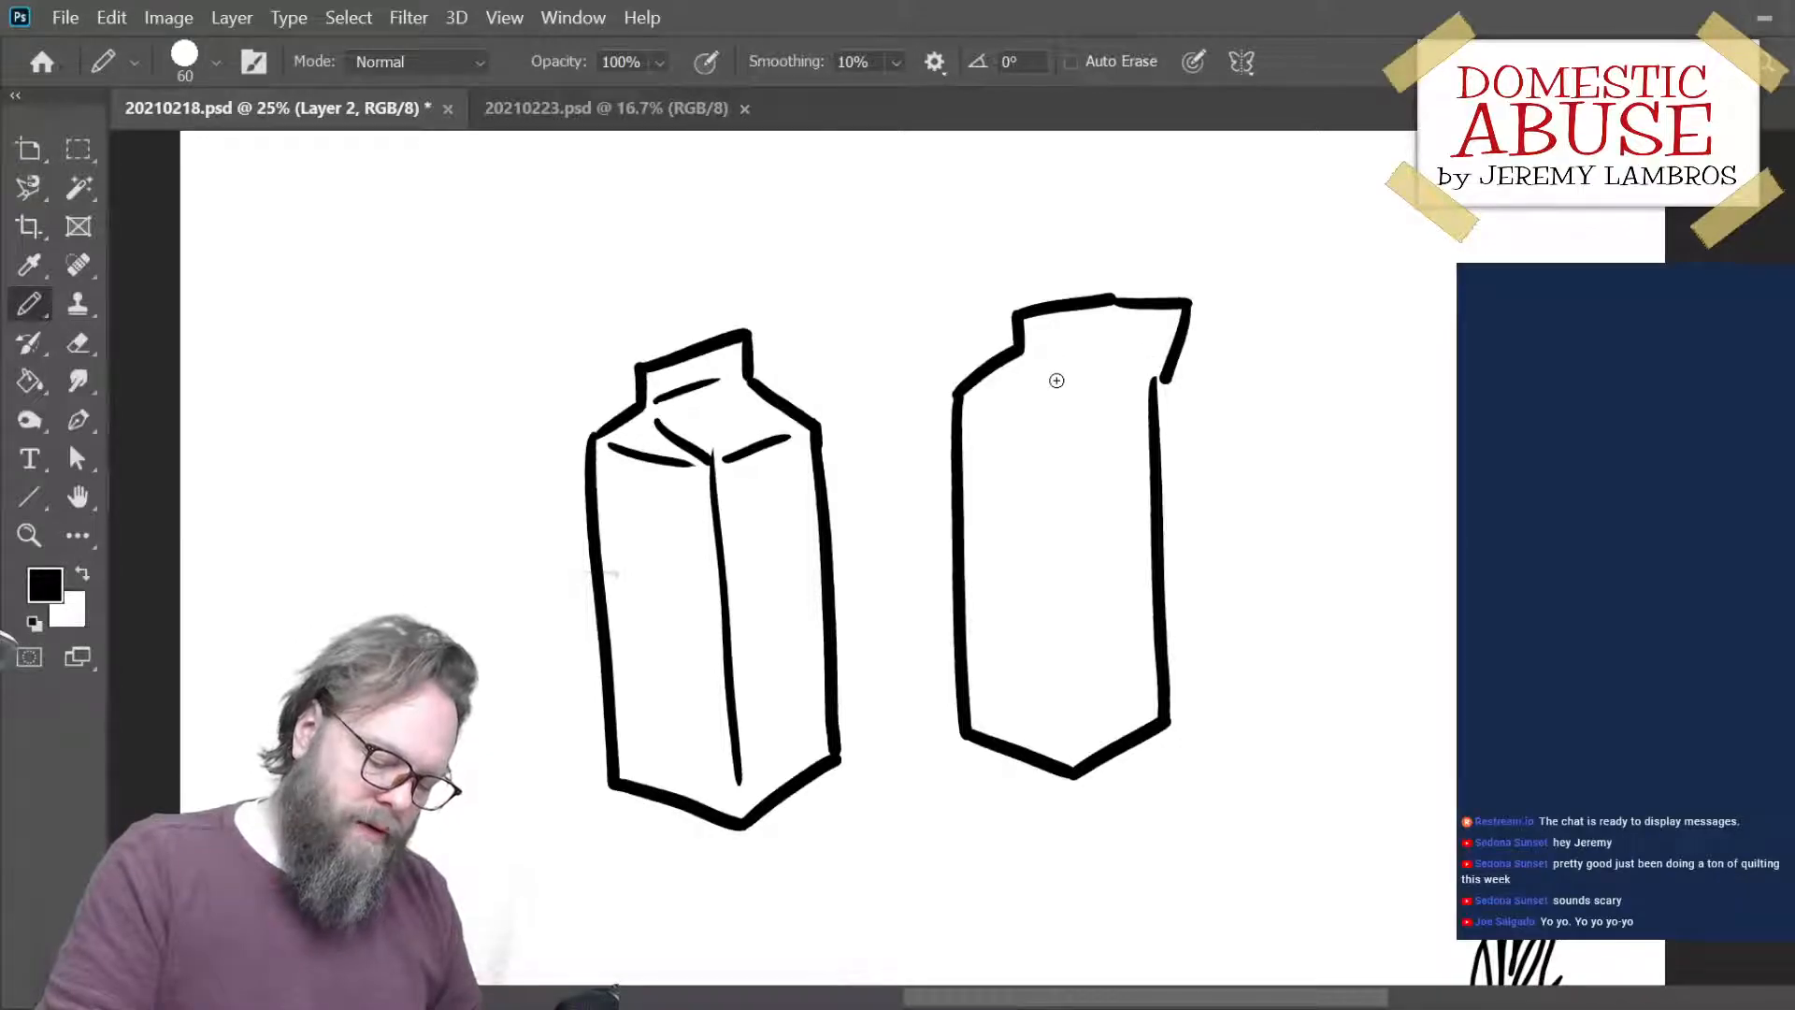
- Add the vertical centre edge and the fold lines on the gable and spout of the second carton
mouse_move(1033, 365)
mouse_down()
mouse_move(1063, 414)
mouse_move(1006, 402)
mouse_move(1066, 415)
mouse_move(1074, 744)
mouse_up()
drag(1085, 411, 1134, 393)
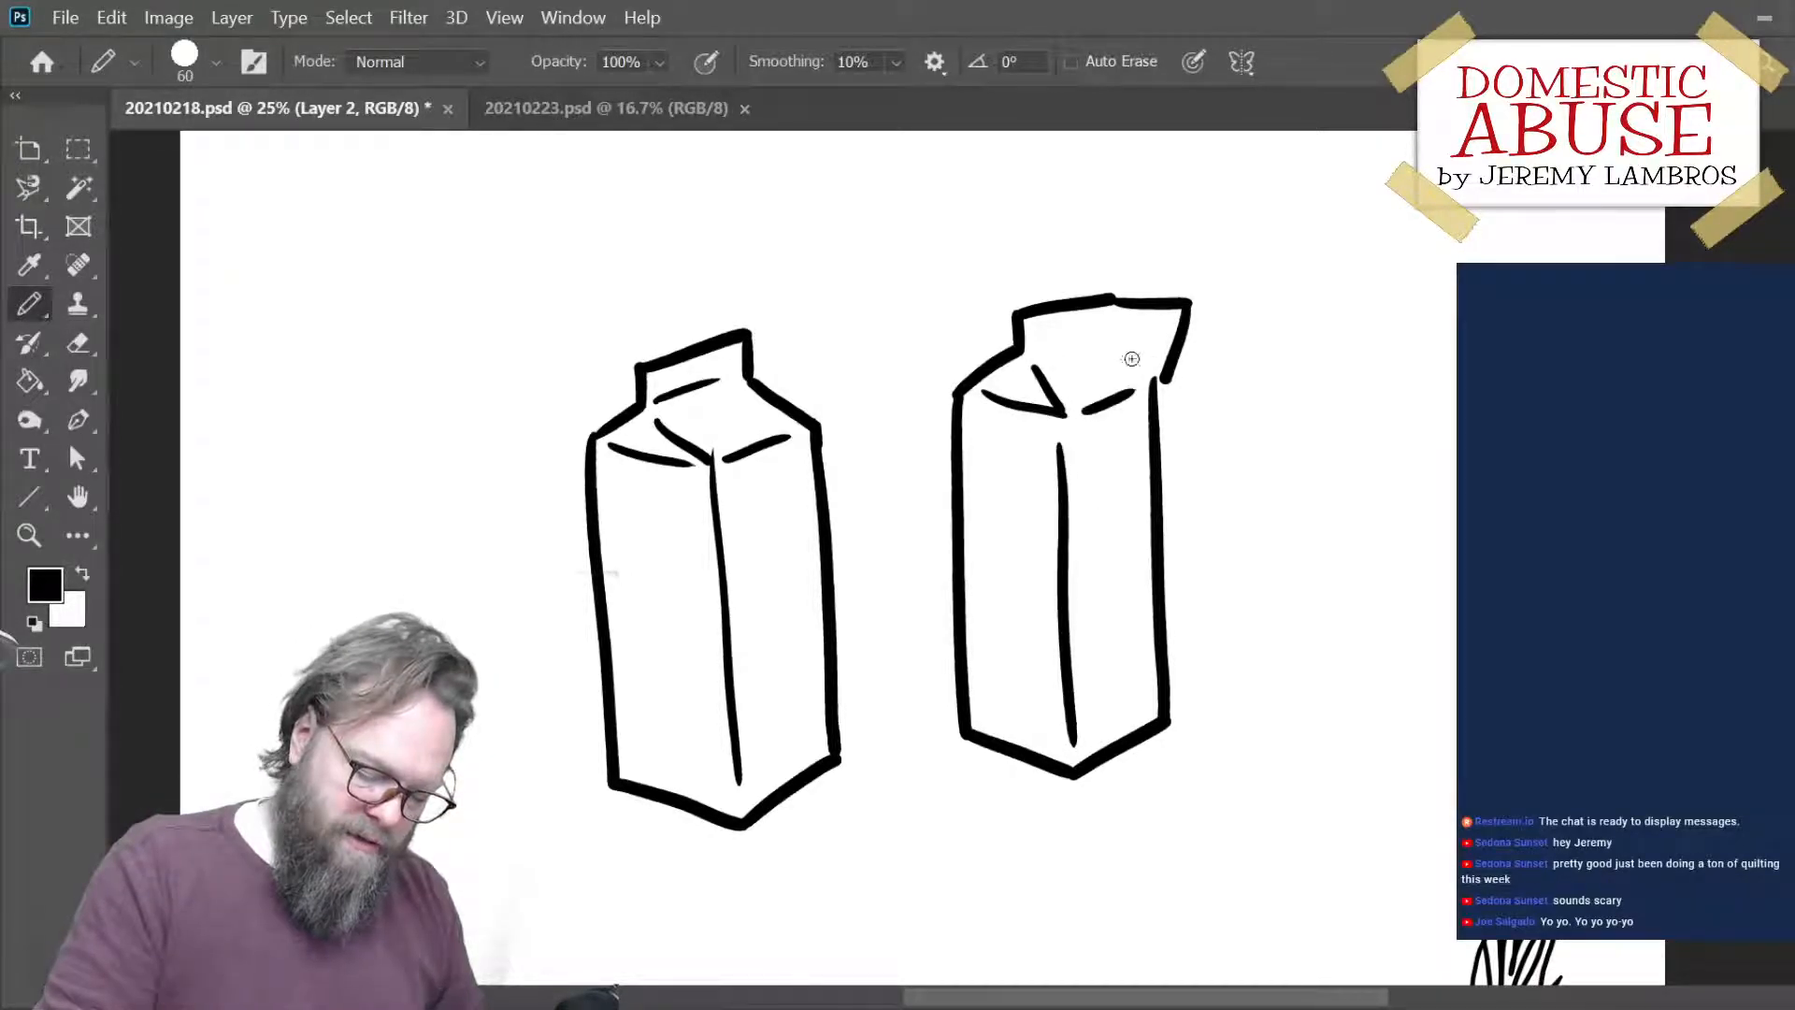
mouse_move(1048, 347)
mouse_down()
mouse_move(1124, 337)
mouse_move(1130, 374)
mouse_up()
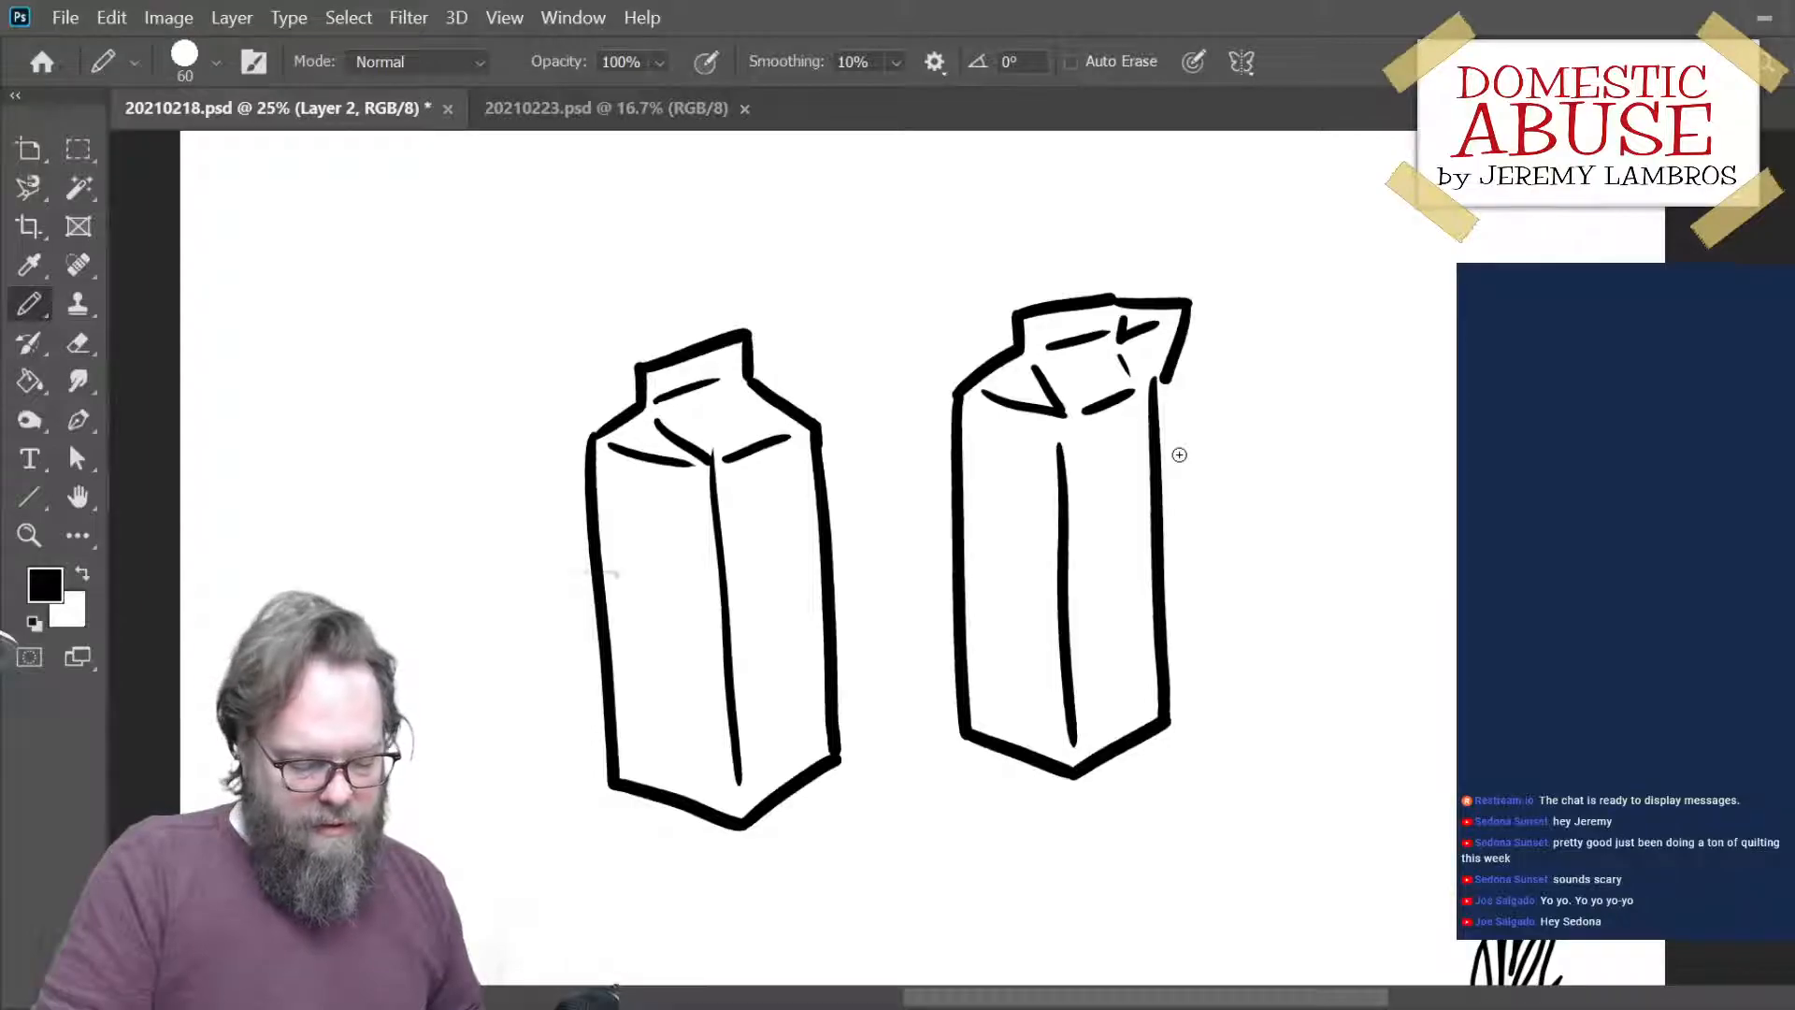
- Erase the second carton's spout outline and its inner fold marks with the size 100 eraser
key(e)
mouse_move(1119, 325)
mouse_down()
mouse_move(1133, 337)
mouse_move(1149, 308)
mouse_up()
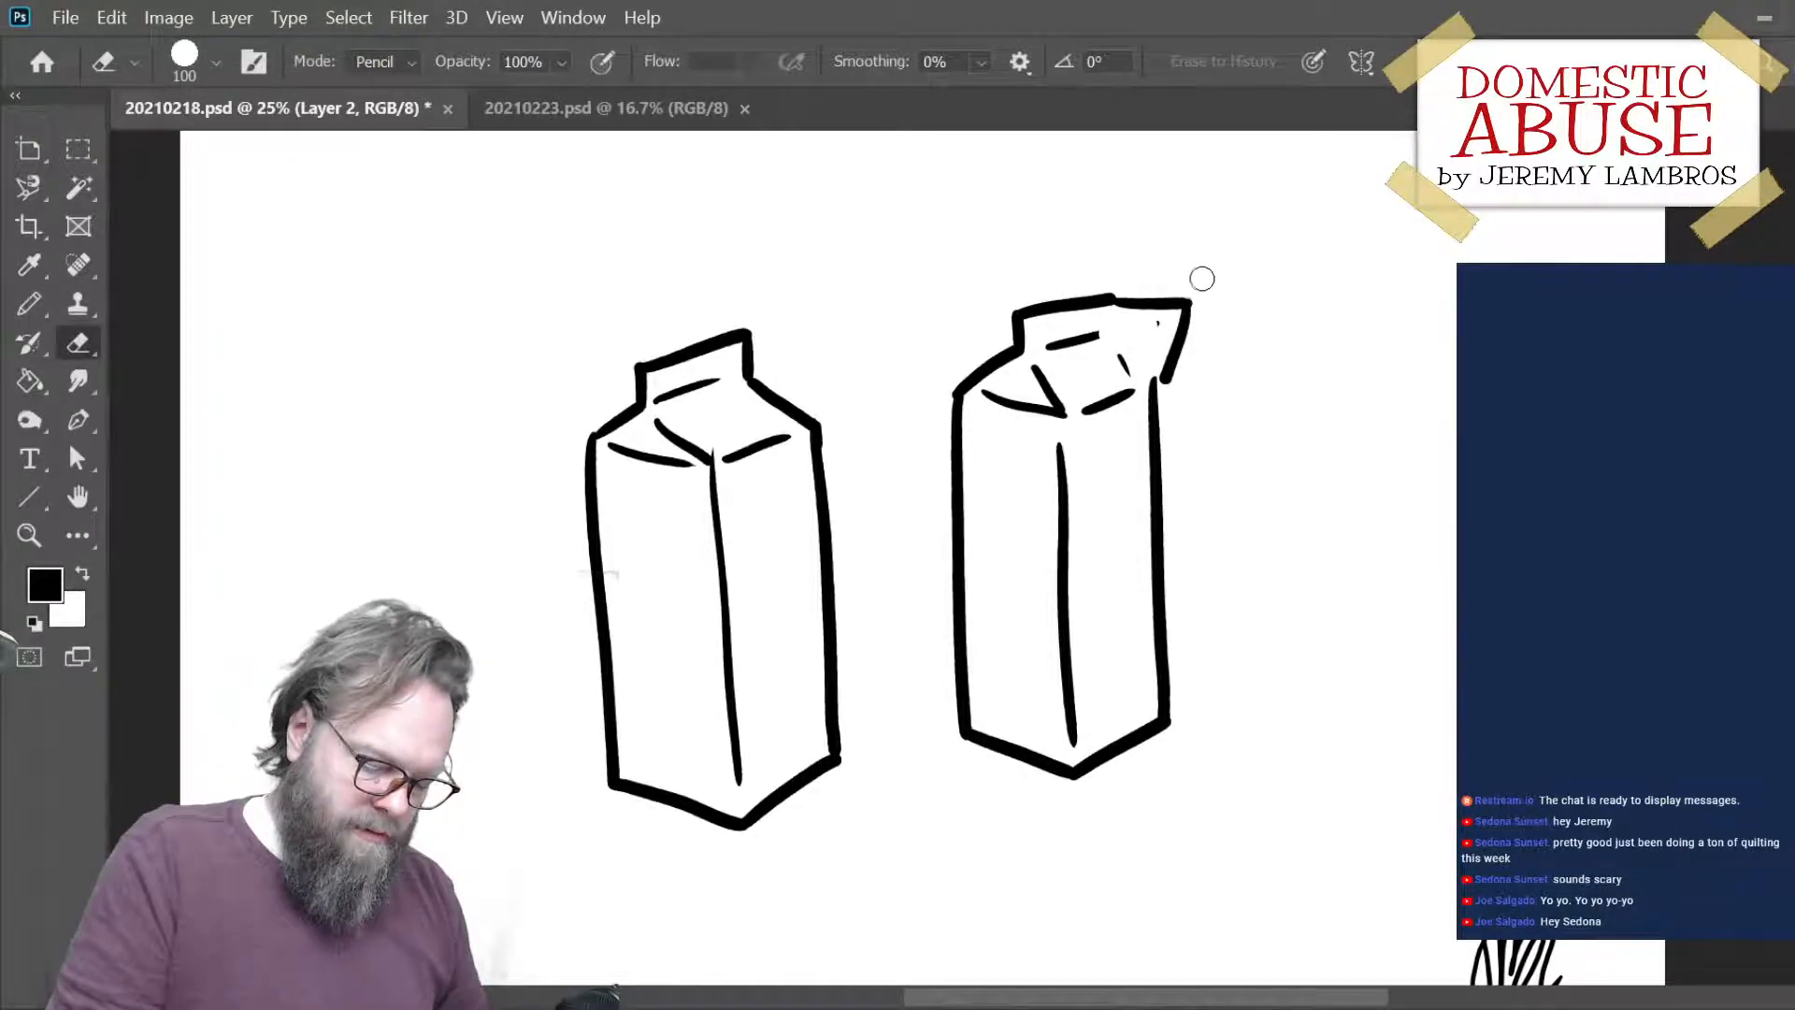
mouse_move(1127, 292)
mouse_down()
mouse_move(1169, 298)
mouse_move(1142, 300)
mouse_move(1150, 322)
mouse_move(1122, 365)
mouse_up()
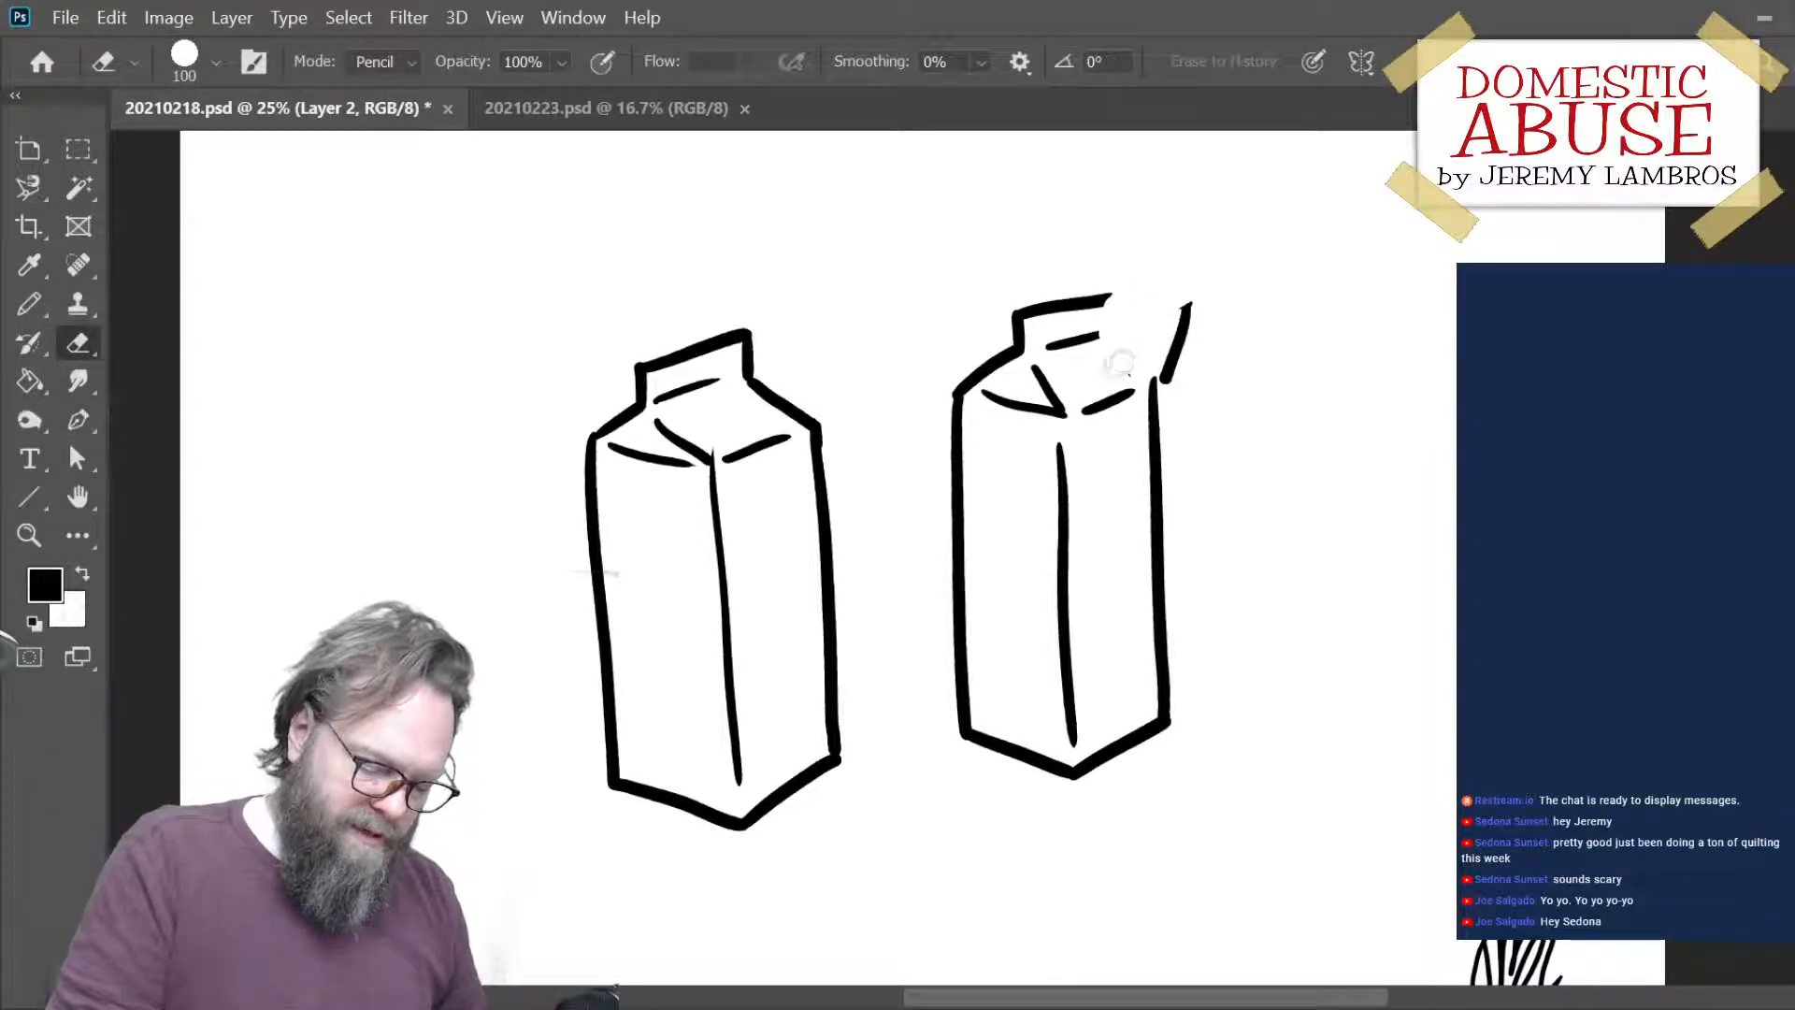
drag(1186, 280, 1171, 354)
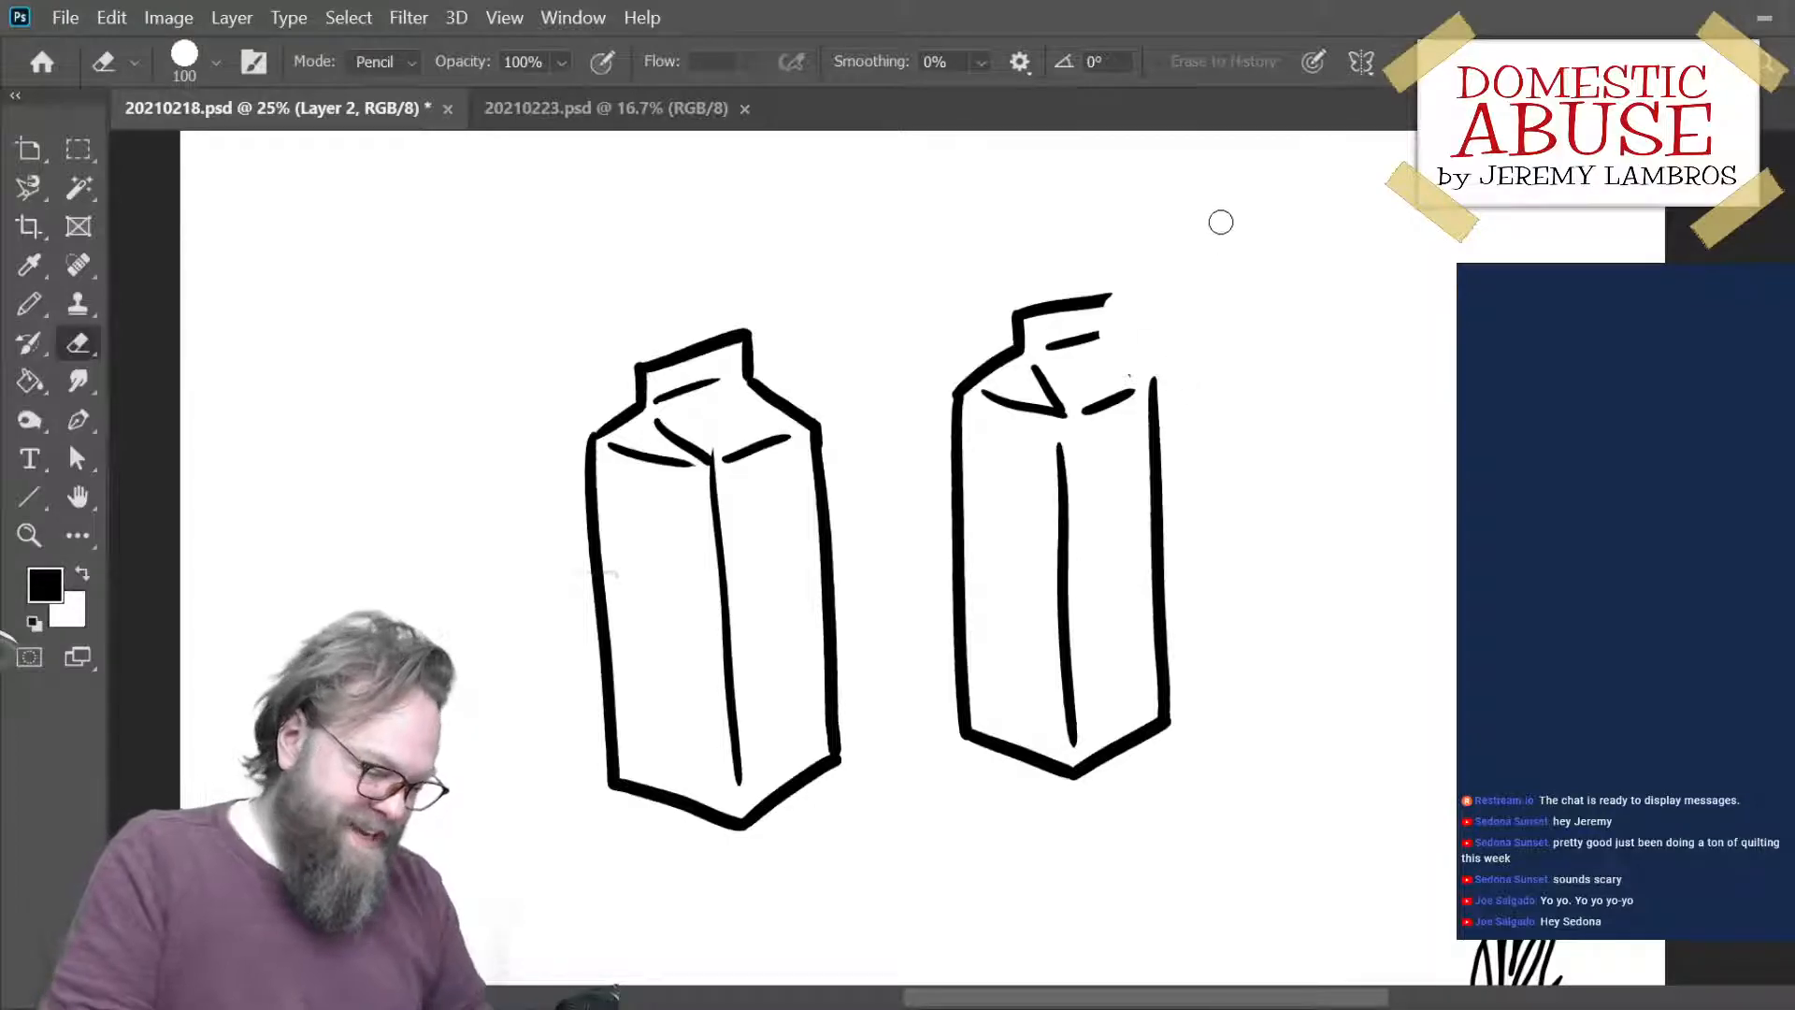
- Redraw the second carton's spout as a pointed flap with short inner fold lines, joined to the ridge and right side
key(b)
mouse_move(1101, 300)
mouse_down()
mouse_move(1181, 296)
mouse_move(1151, 374)
mouse_move(1199, 299)
mouse_up()
key(ctrl+z)
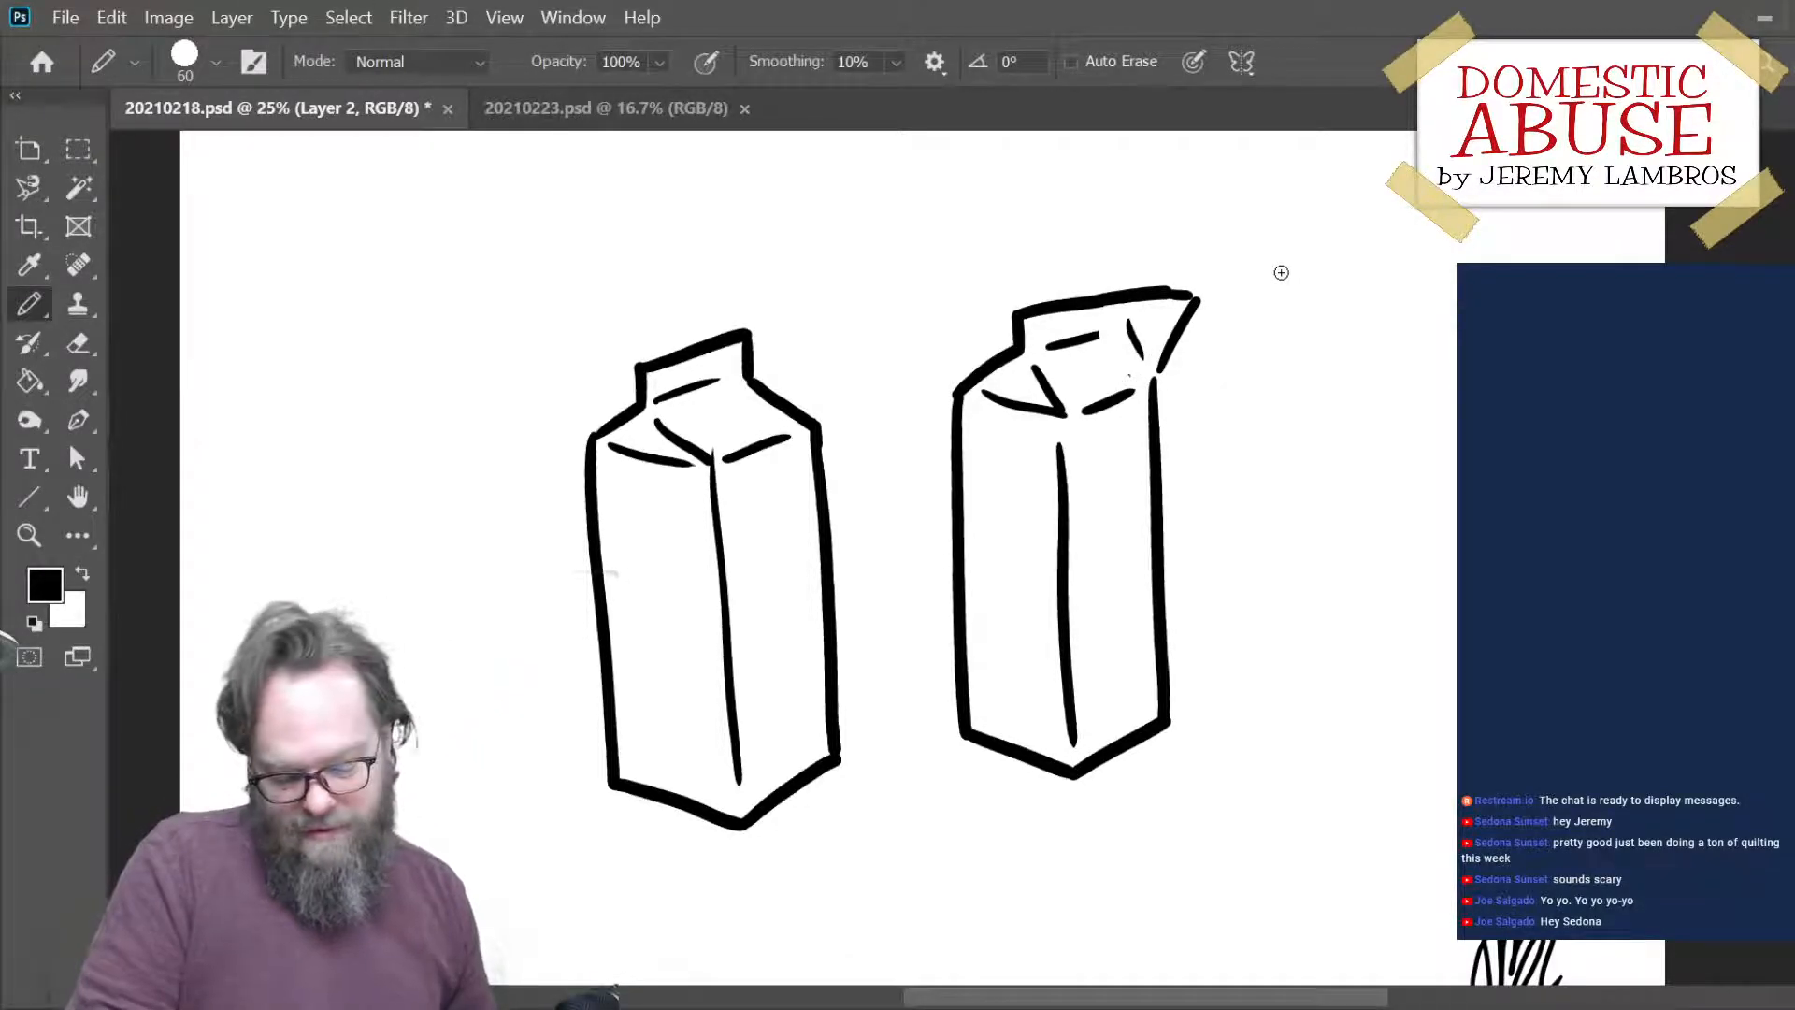
key(e)
mouse_move(1187, 318)
mouse_down()
mouse_move(1135, 290)
mouse_move(1180, 374)
mouse_up()
key(b)
drag(1122, 297, 1200, 313)
mouse_move(1154, 384)
mouse_down()
mouse_move(1190, 321)
mouse_move(1142, 328)
mouse_up()
key(ctrl+z)
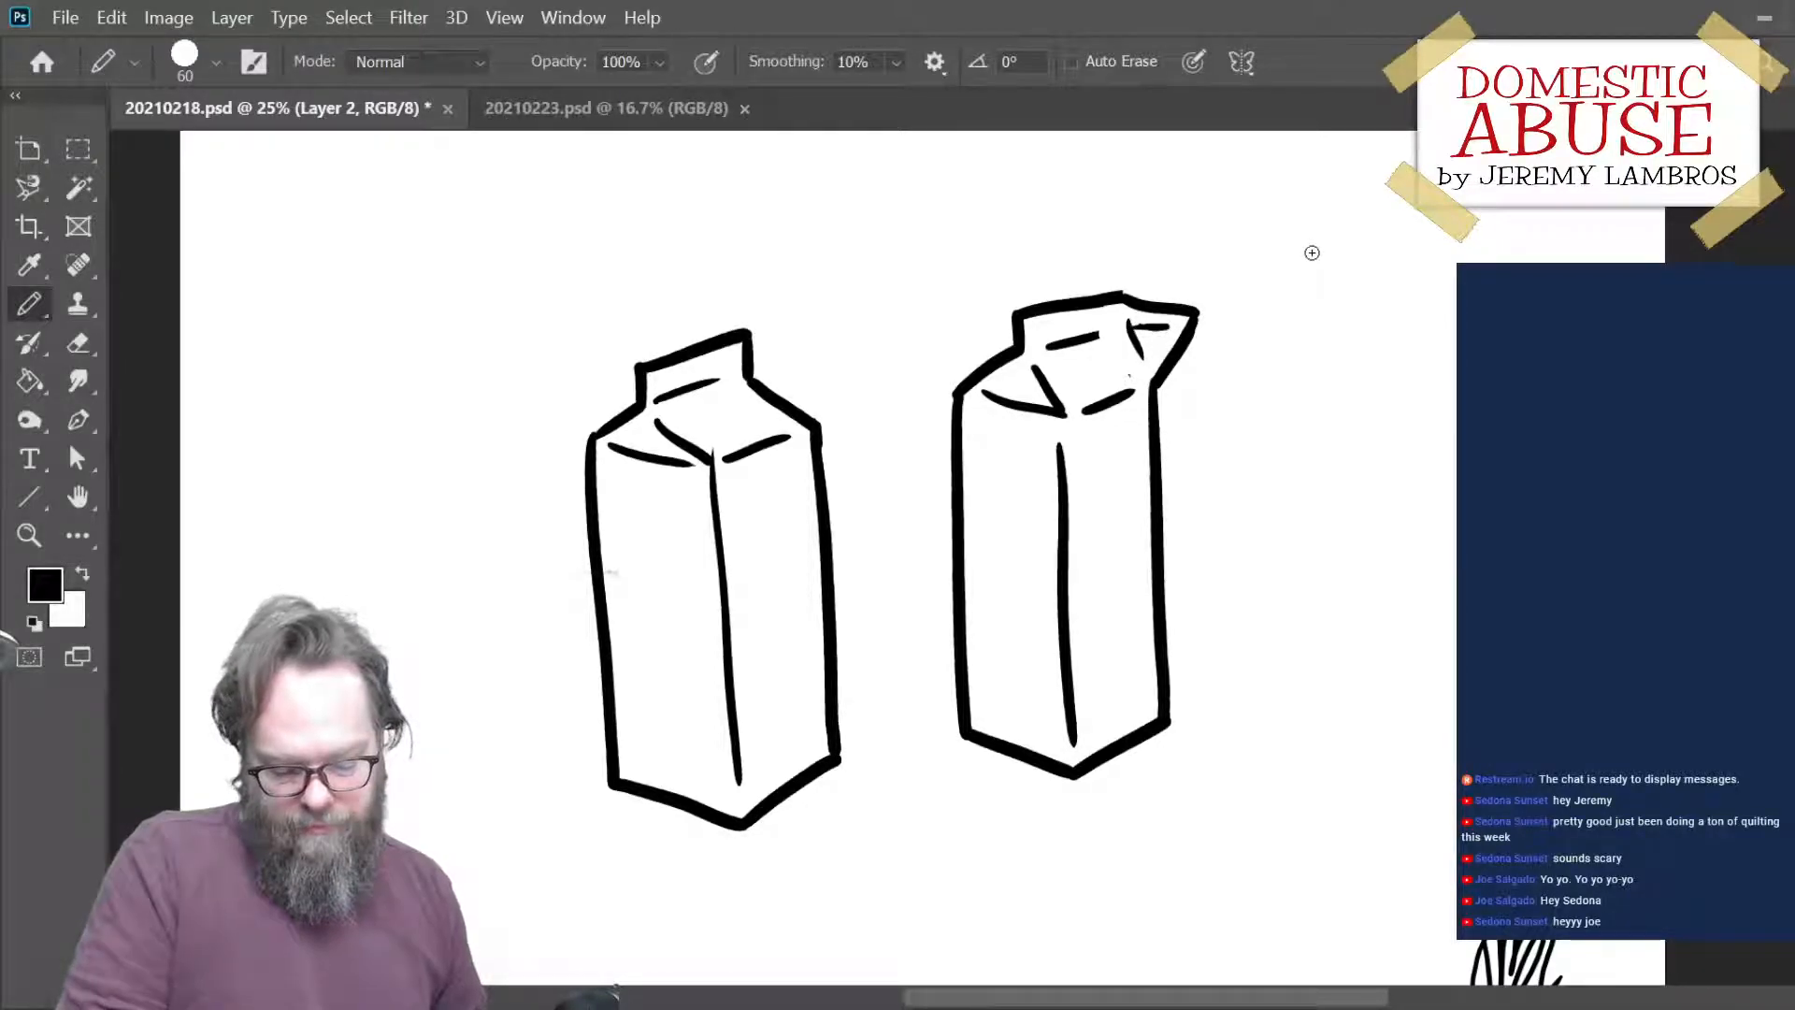
- Draw the third carton's two sides and angled bottom edge right of the second, and trim the overshooting bottom-right corner
drag(1243, 510, 1082, 508)
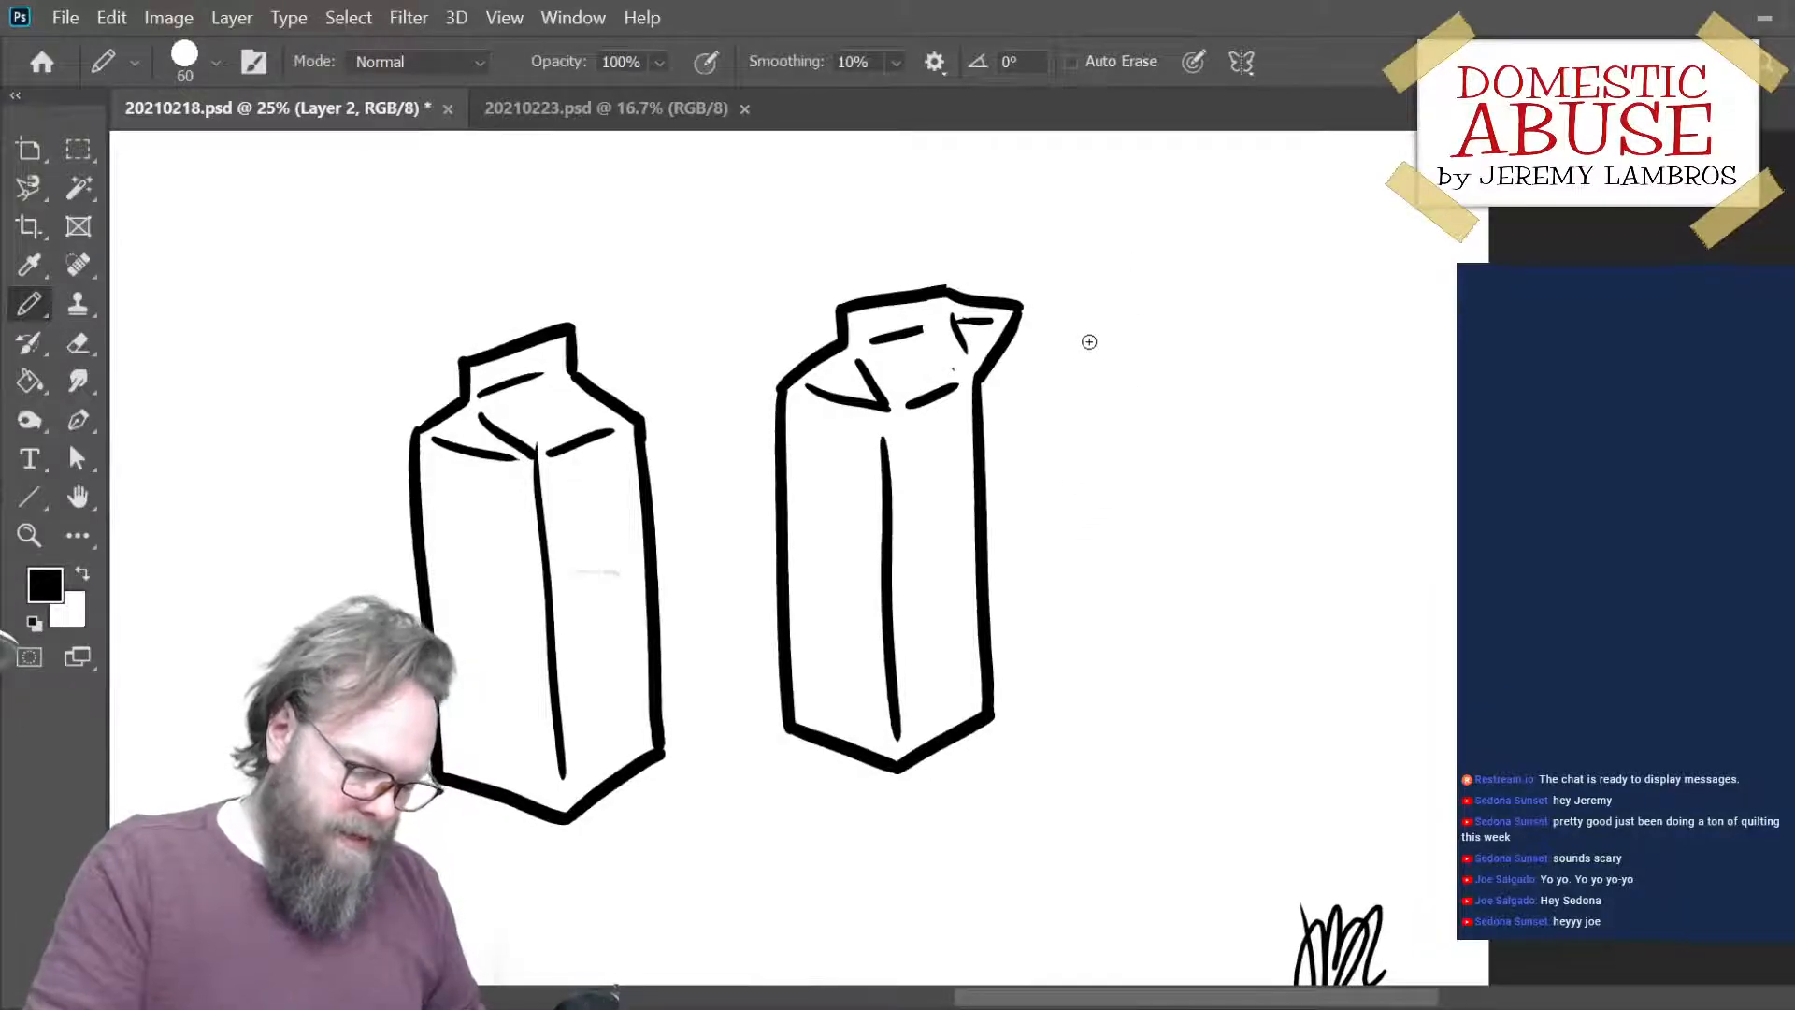
drag(1084, 292, 1090, 681)
key(ctrl+z)
mouse_move(1087, 301)
mouse_down()
mouse_move(1095, 692)
mouse_move(1197, 720)
mouse_move(1231, 699)
mouse_move(1223, 722)
mouse_move(1312, 645)
mouse_up()
drag(1286, 300, 1296, 636)
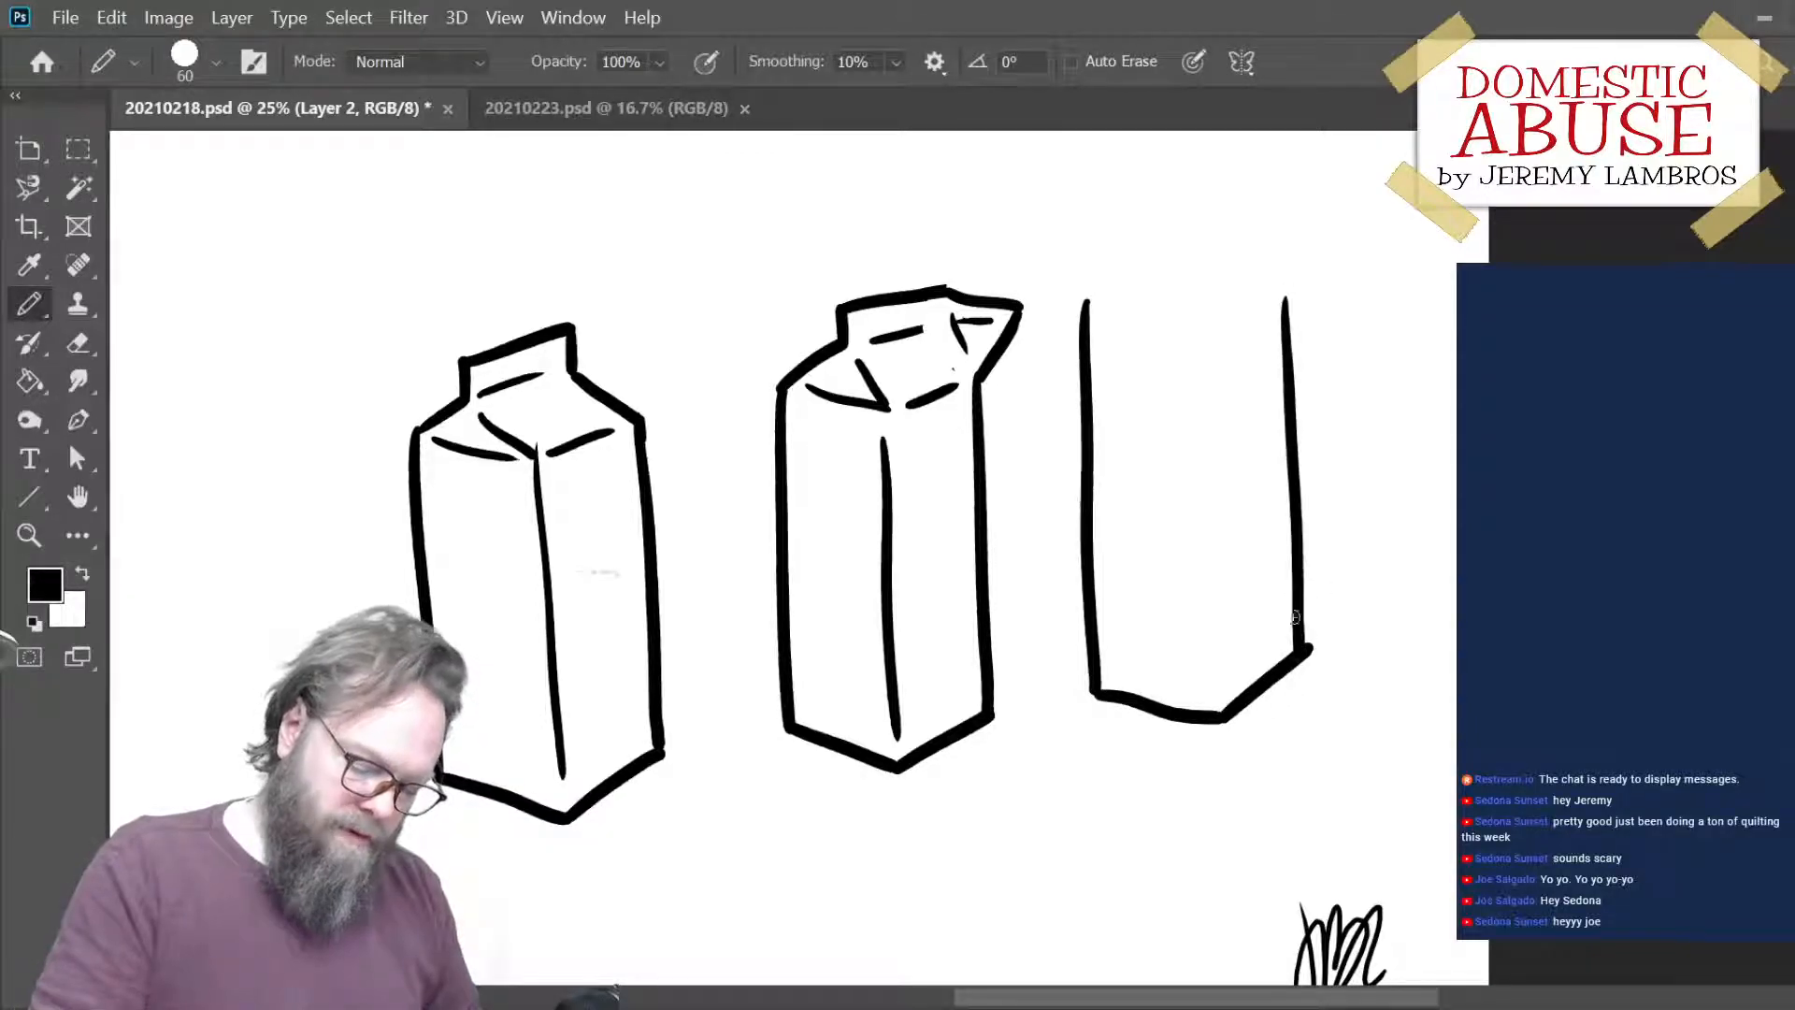
key(ctrl+z)
mouse_move(1262, 292)
mouse_down()
mouse_move(1279, 636)
mouse_move(1285, 660)
mouse_move(1306, 654)
mouse_move(1311, 692)
mouse_up()
key(e)
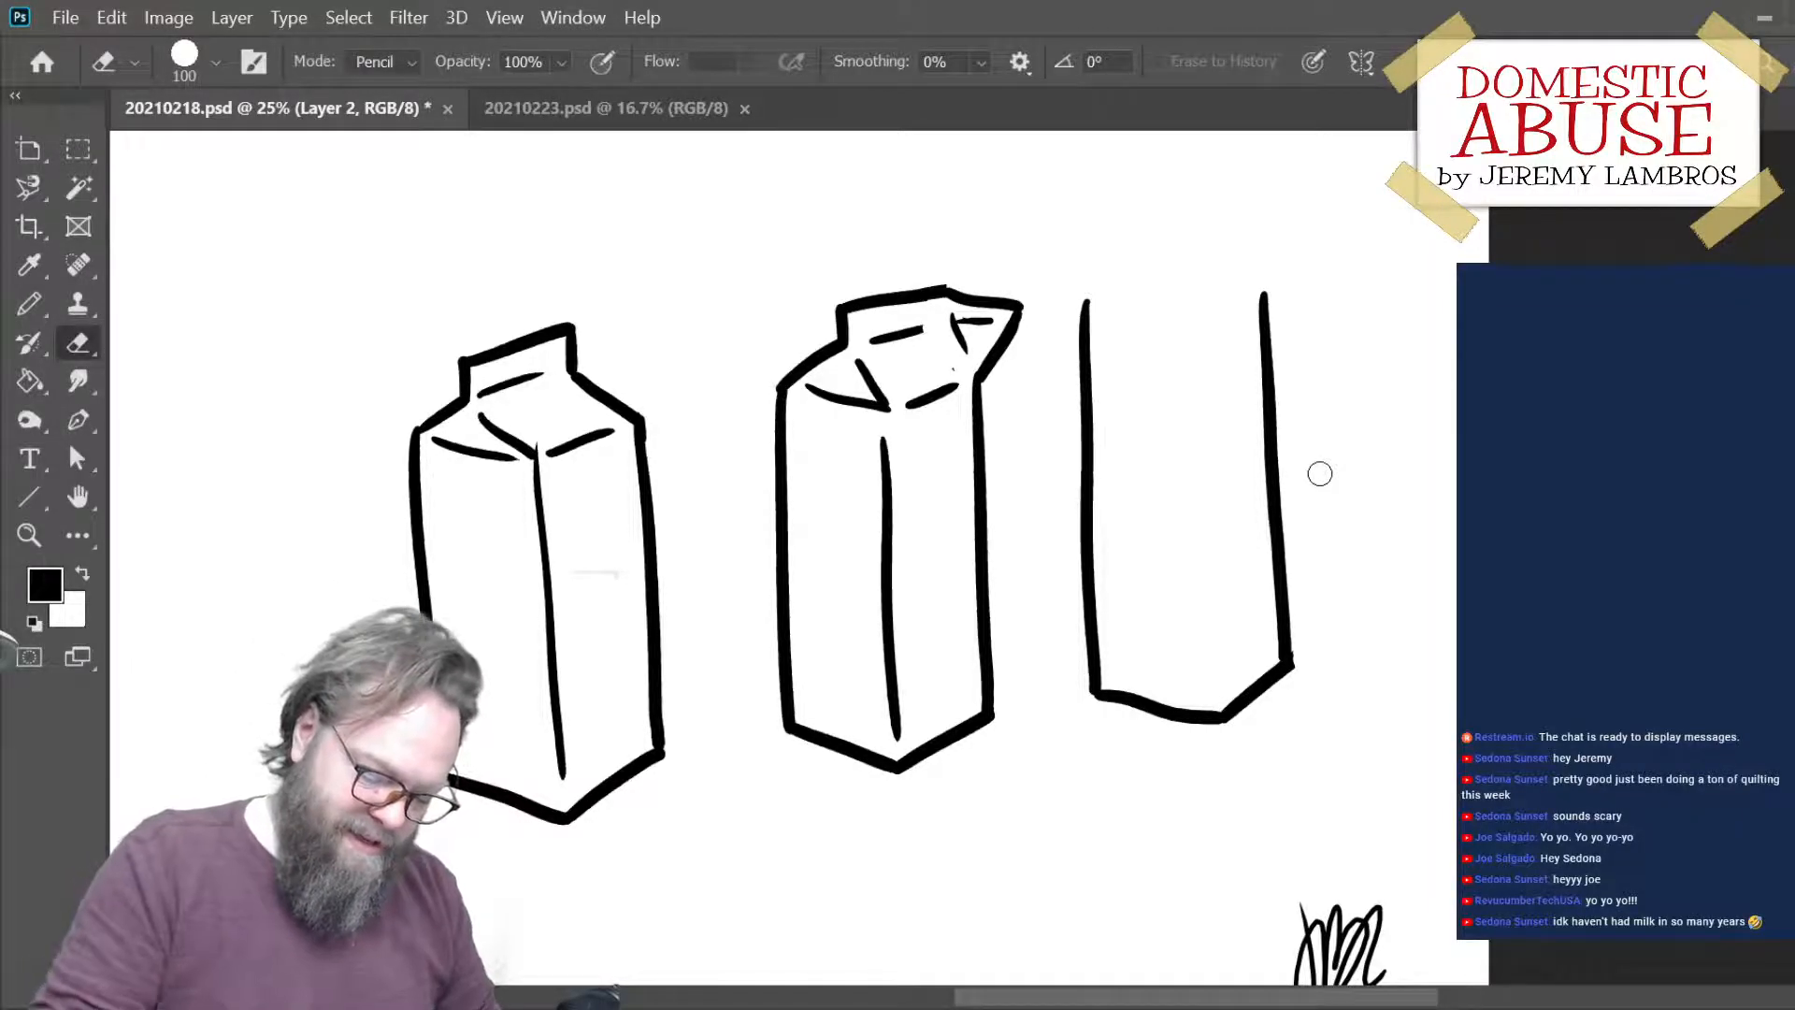
- Draw the third carton's vertical centre edge and close its body with a flat four-sided top
key(b)
drag(1183, 327, 1211, 710)
key(ctrl+z)
key(ctrl+shift+z)
key(ctrl+z)
drag(1186, 320, 1219, 715)
drag(1091, 302, 1190, 273)
key(ctrl+z)
mouse_move(1086, 303)
mouse_down()
mouse_move(1185, 273)
mouse_move(1269, 285)
mouse_up()
key(ctrl+z)
mouse_move(1092, 309)
mouse_down()
mouse_move(1201, 330)
mouse_move(1271, 289)
mouse_up()
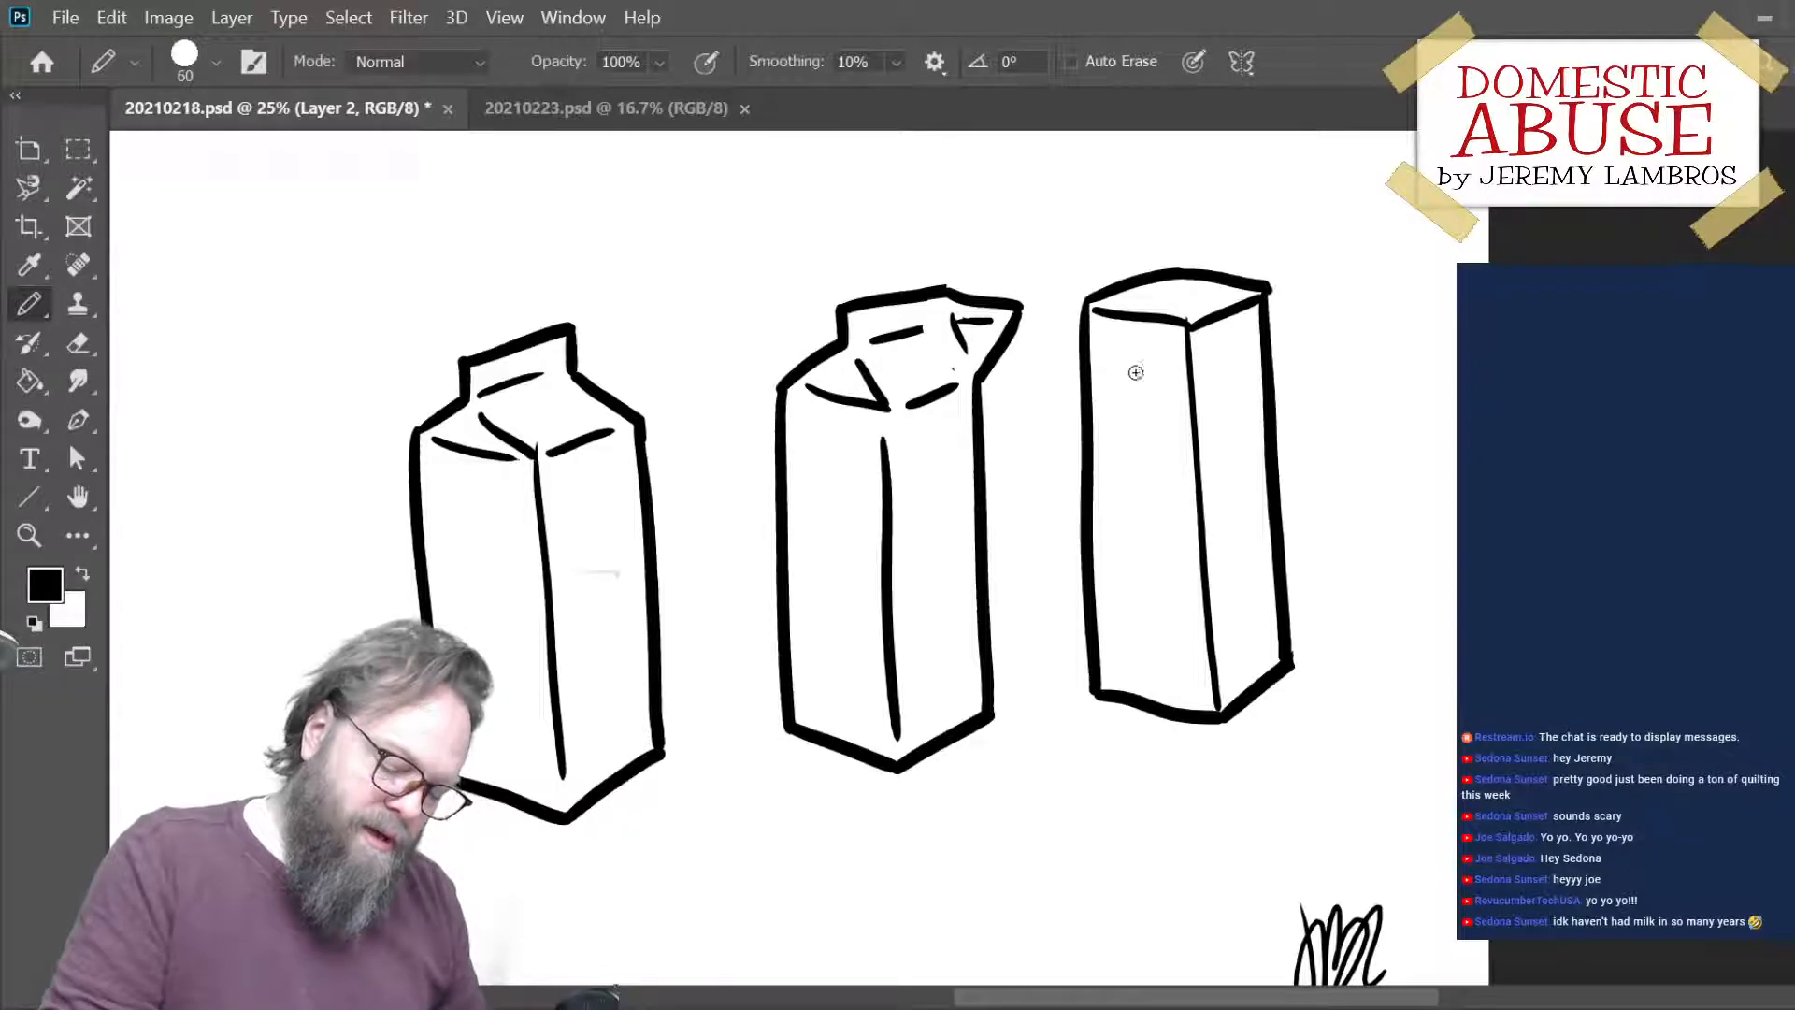
- Draw an inverted-V fold on the third carton's front face and a short slanted line on its side, undoing unwanted strokes
drag(1130, 343, 1100, 398)
mouse_move(1116, 372)
mouse_down()
mouse_move(1131, 394)
mouse_move(1102, 391)
mouse_move(1104, 368)
mouse_move(1093, 379)
mouse_move(1173, 379)
mouse_up()
key(ctrl+z)
key(ctrl+z)
key(ctrl+z)
key(ctrl+z)
key(ctrl+z)
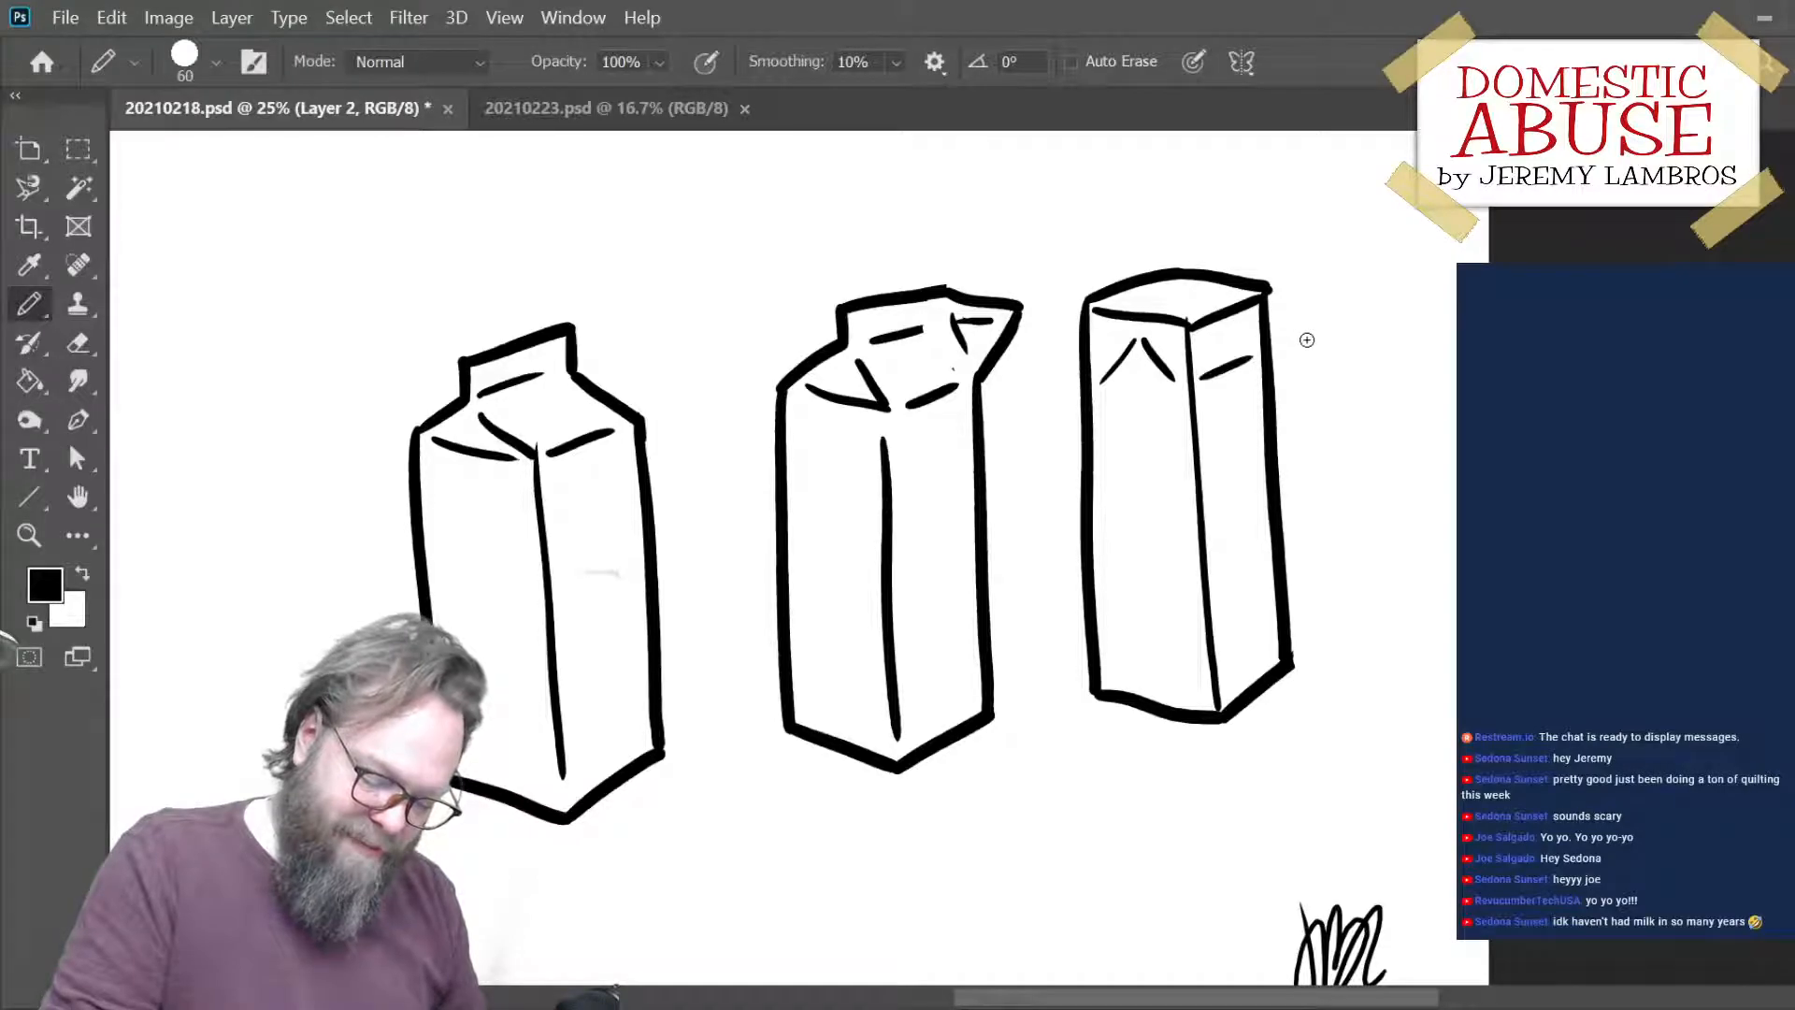
- Close the third carton's front fold into a triangle with a base line and draw a short line on its flat top
drag(1202, 378, 1258, 362)
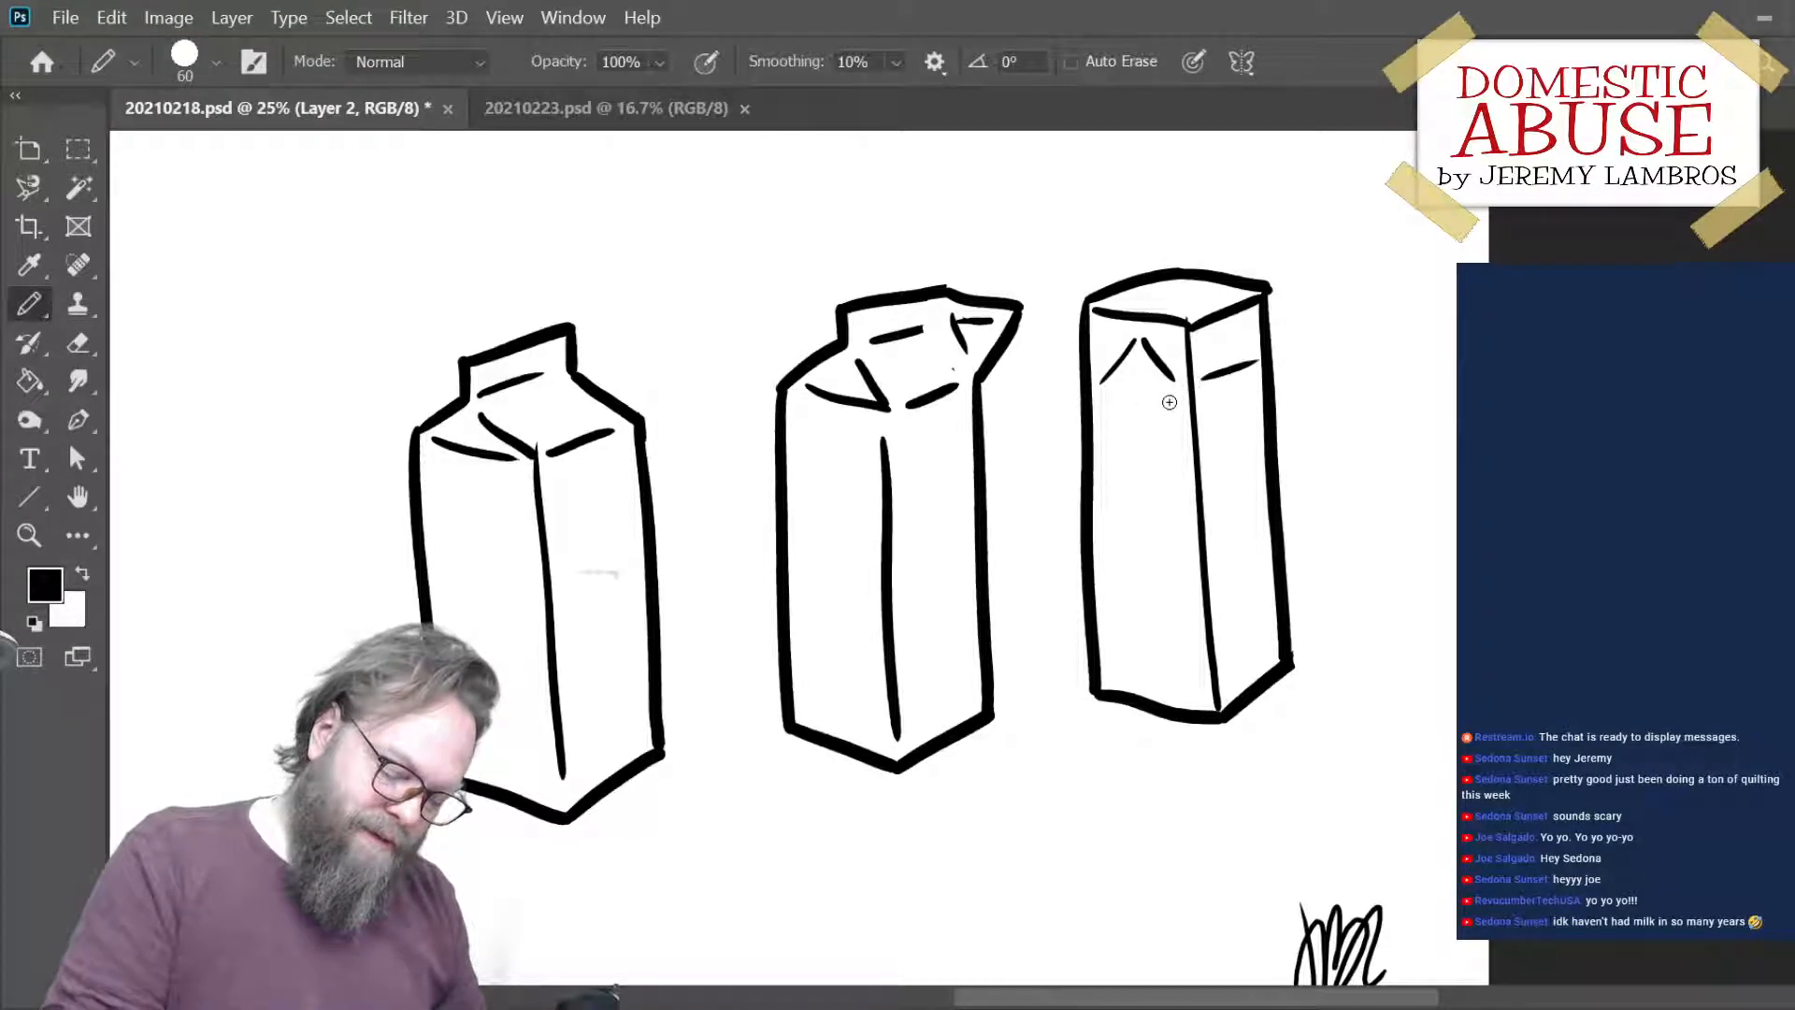
drag(1104, 387, 1194, 385)
key(ctrl+z)
drag(1179, 280, 1178, 308)
key(ctrl+z)
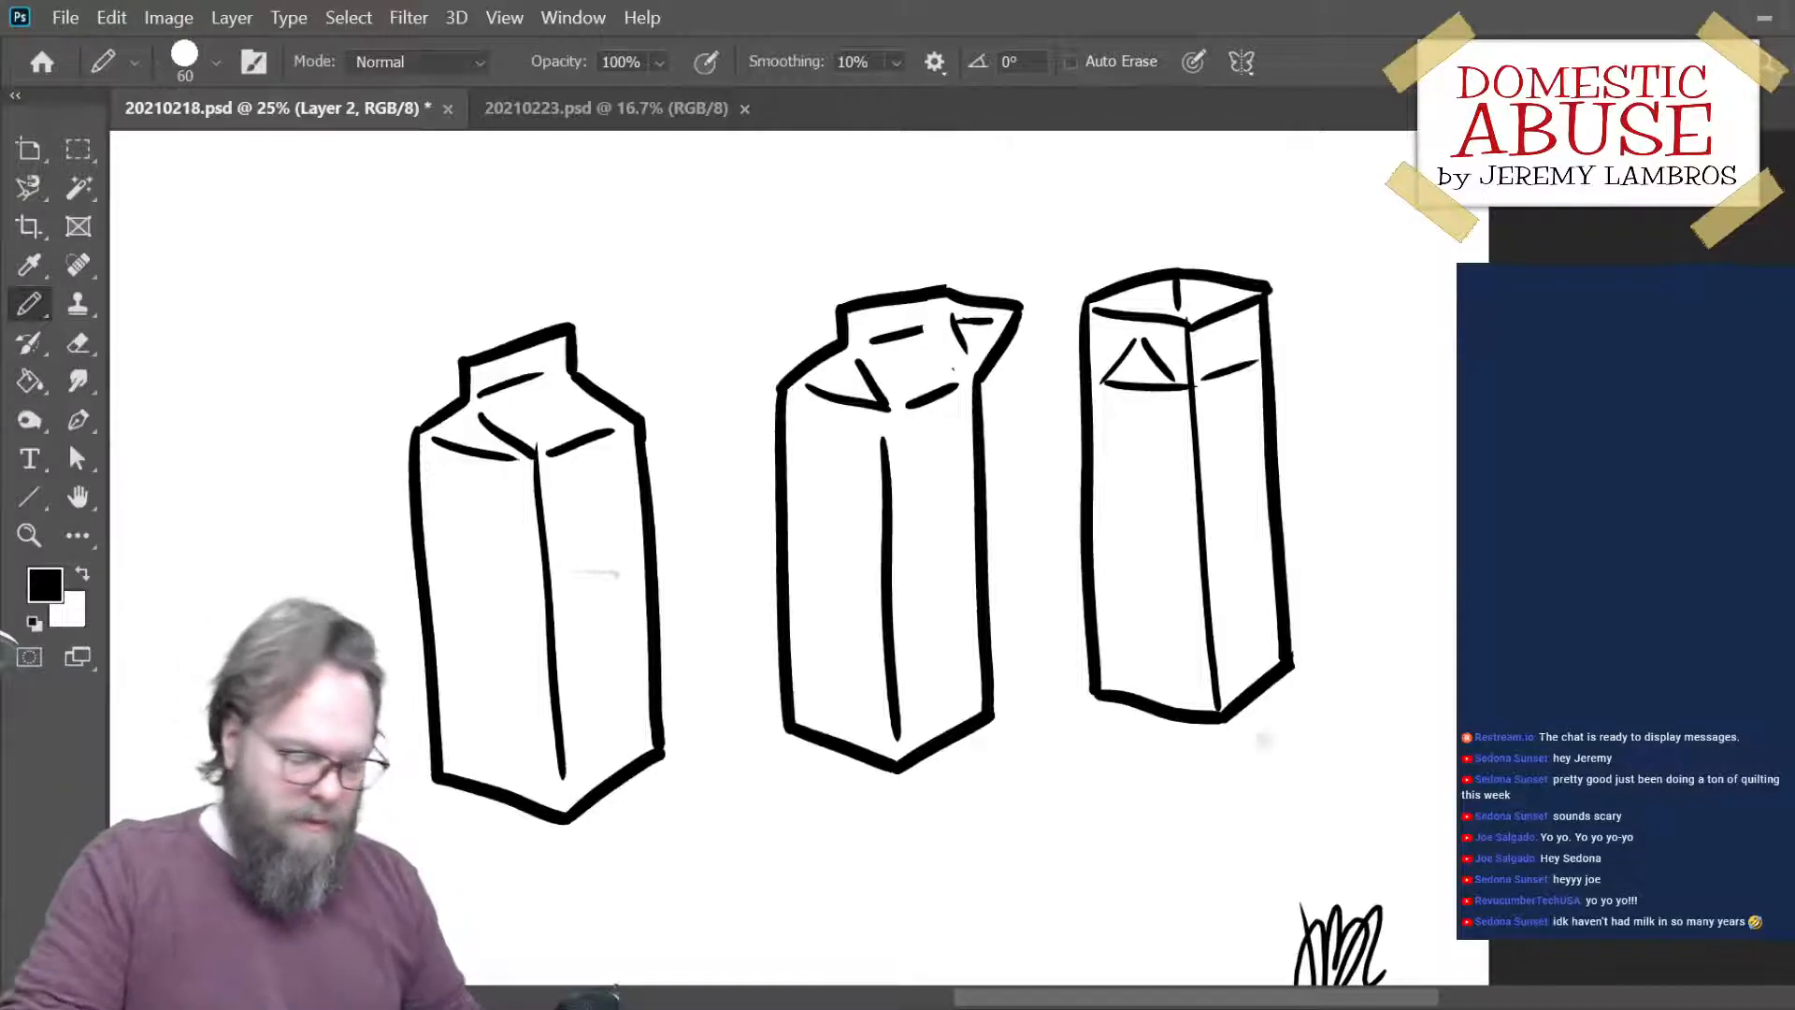
- Shift the second and third cartons slightly up, and cut the lassoed third carton onto its own layer, placed closer to the second
drag(1288, 573, 926, 662)
mouse_move(1301, 552)
mouse_down()
mouse_move(1216, 593)
mouse_move(1314, 530)
mouse_up()
key(l)
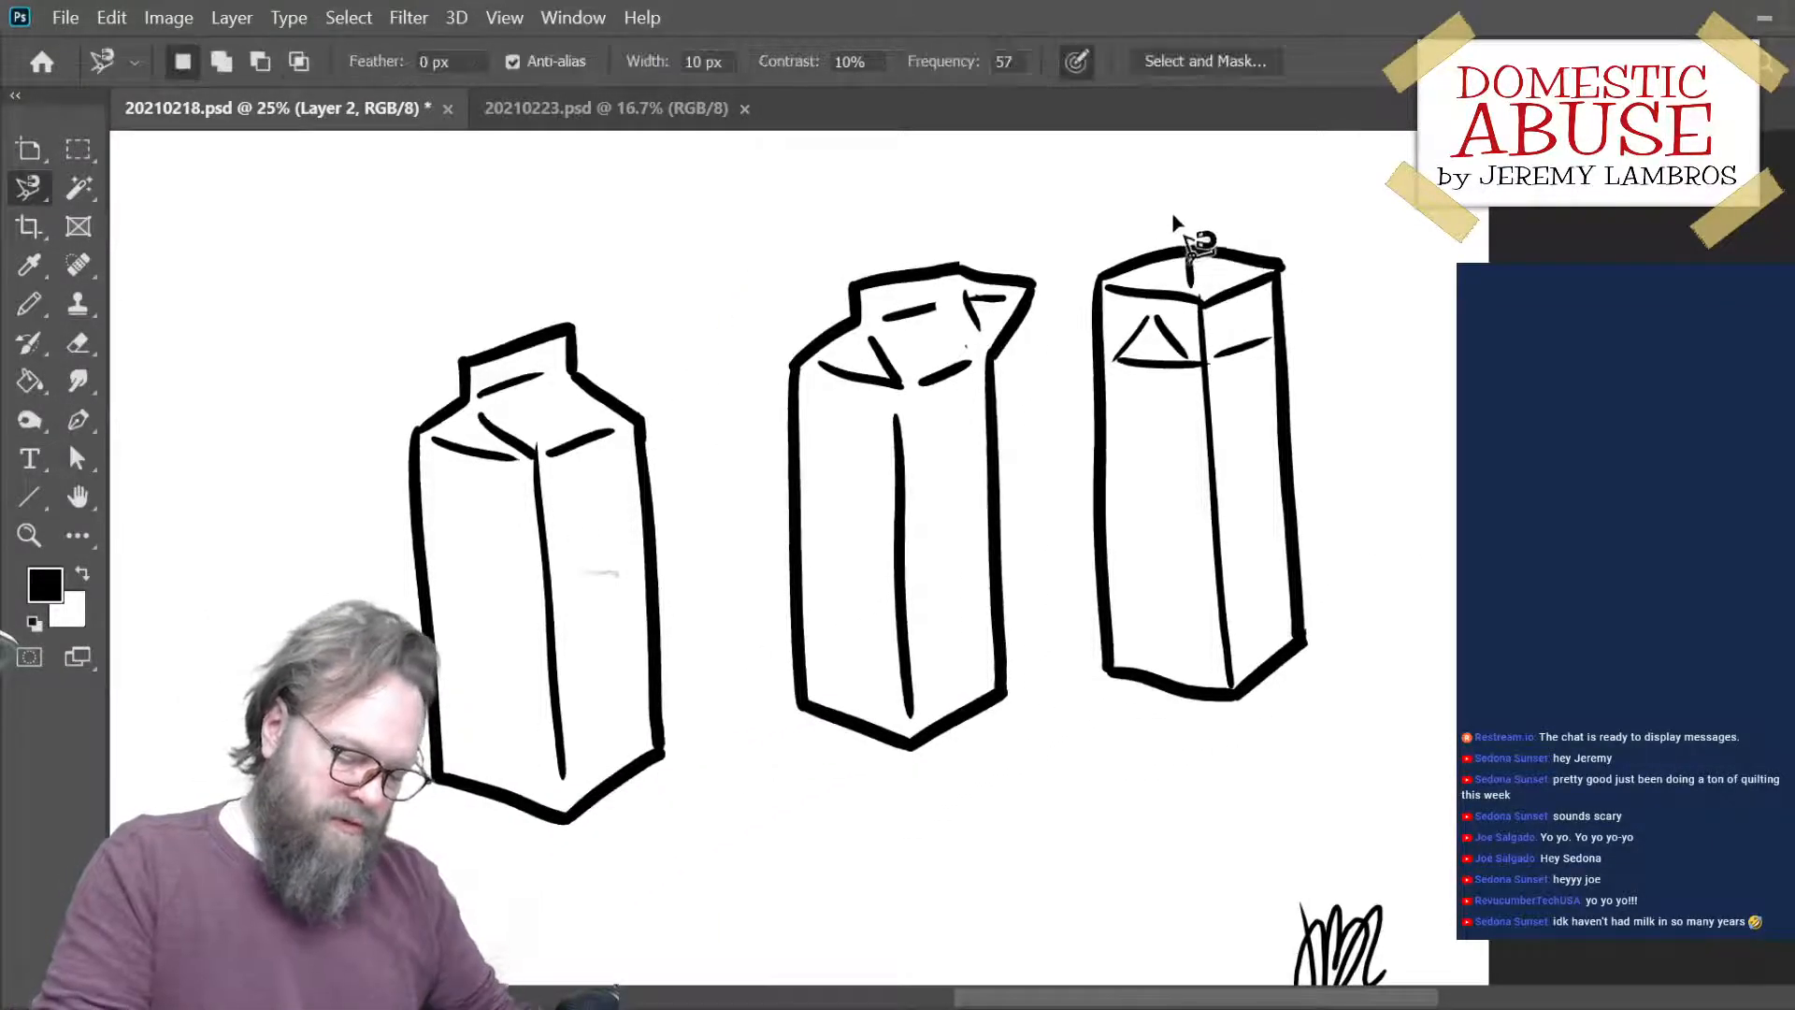
click(1159, 216)
key(Escape)
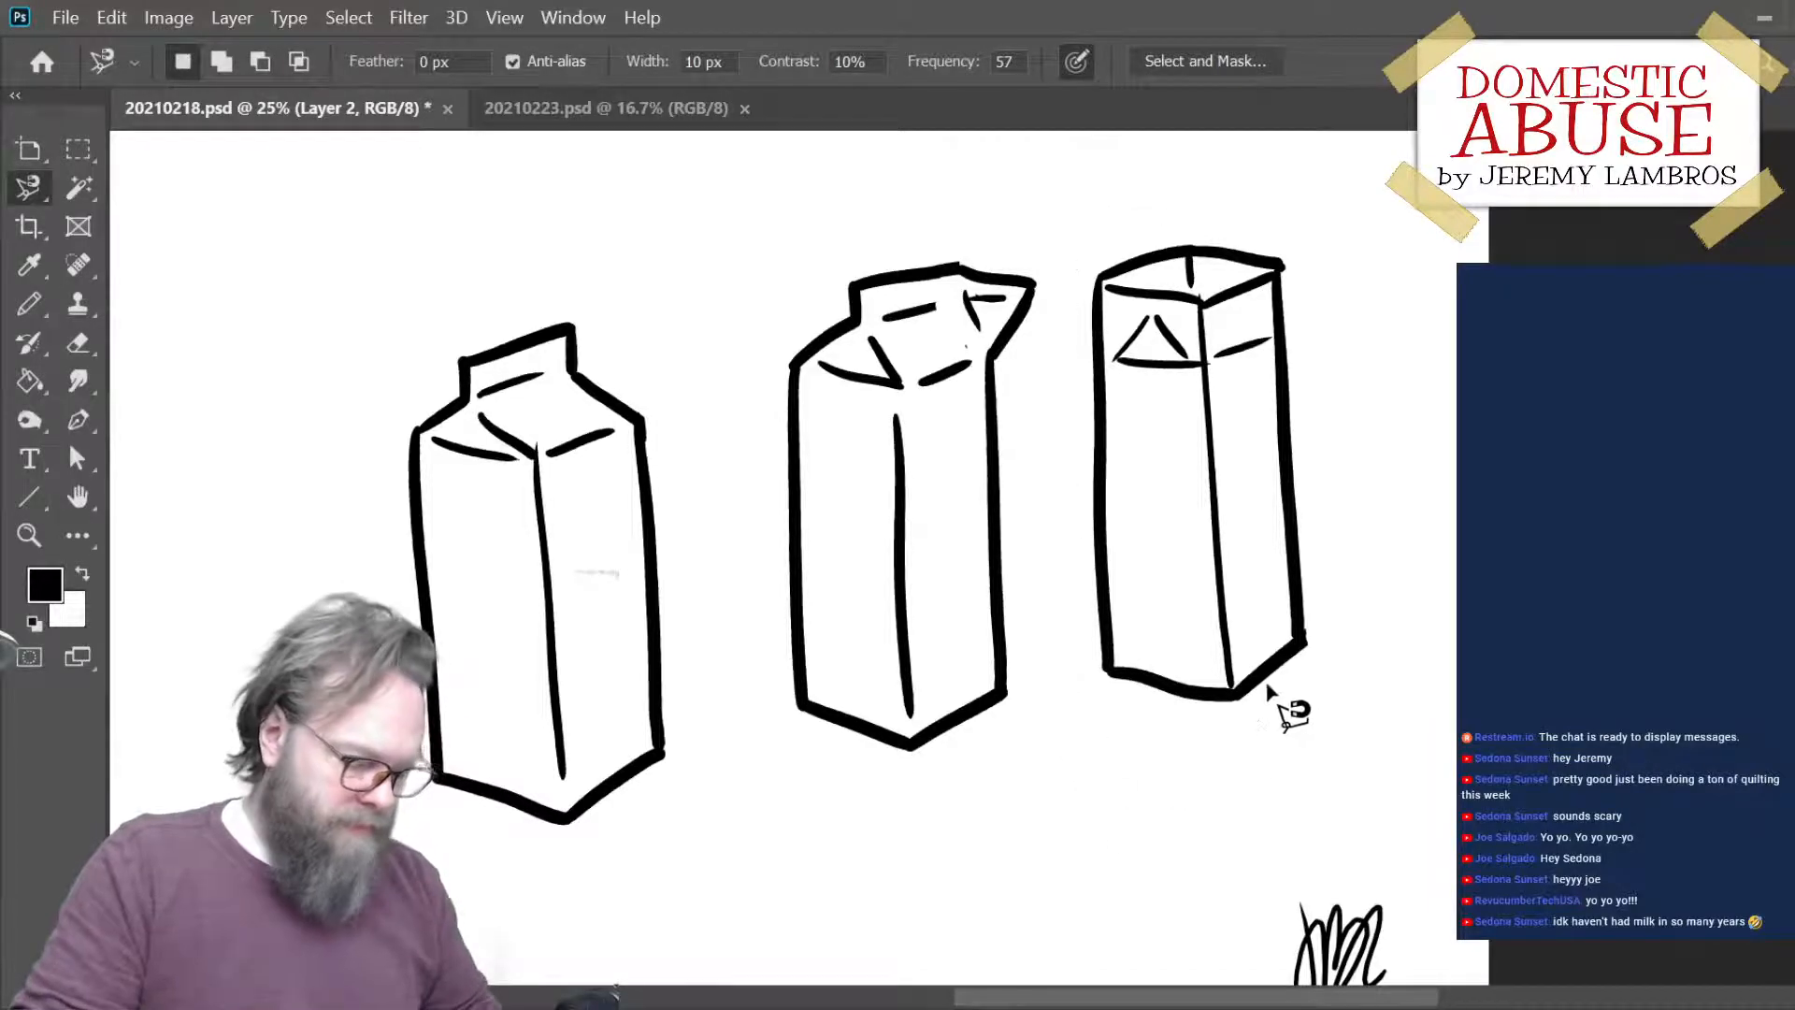
drag(37, 192, 131, 200)
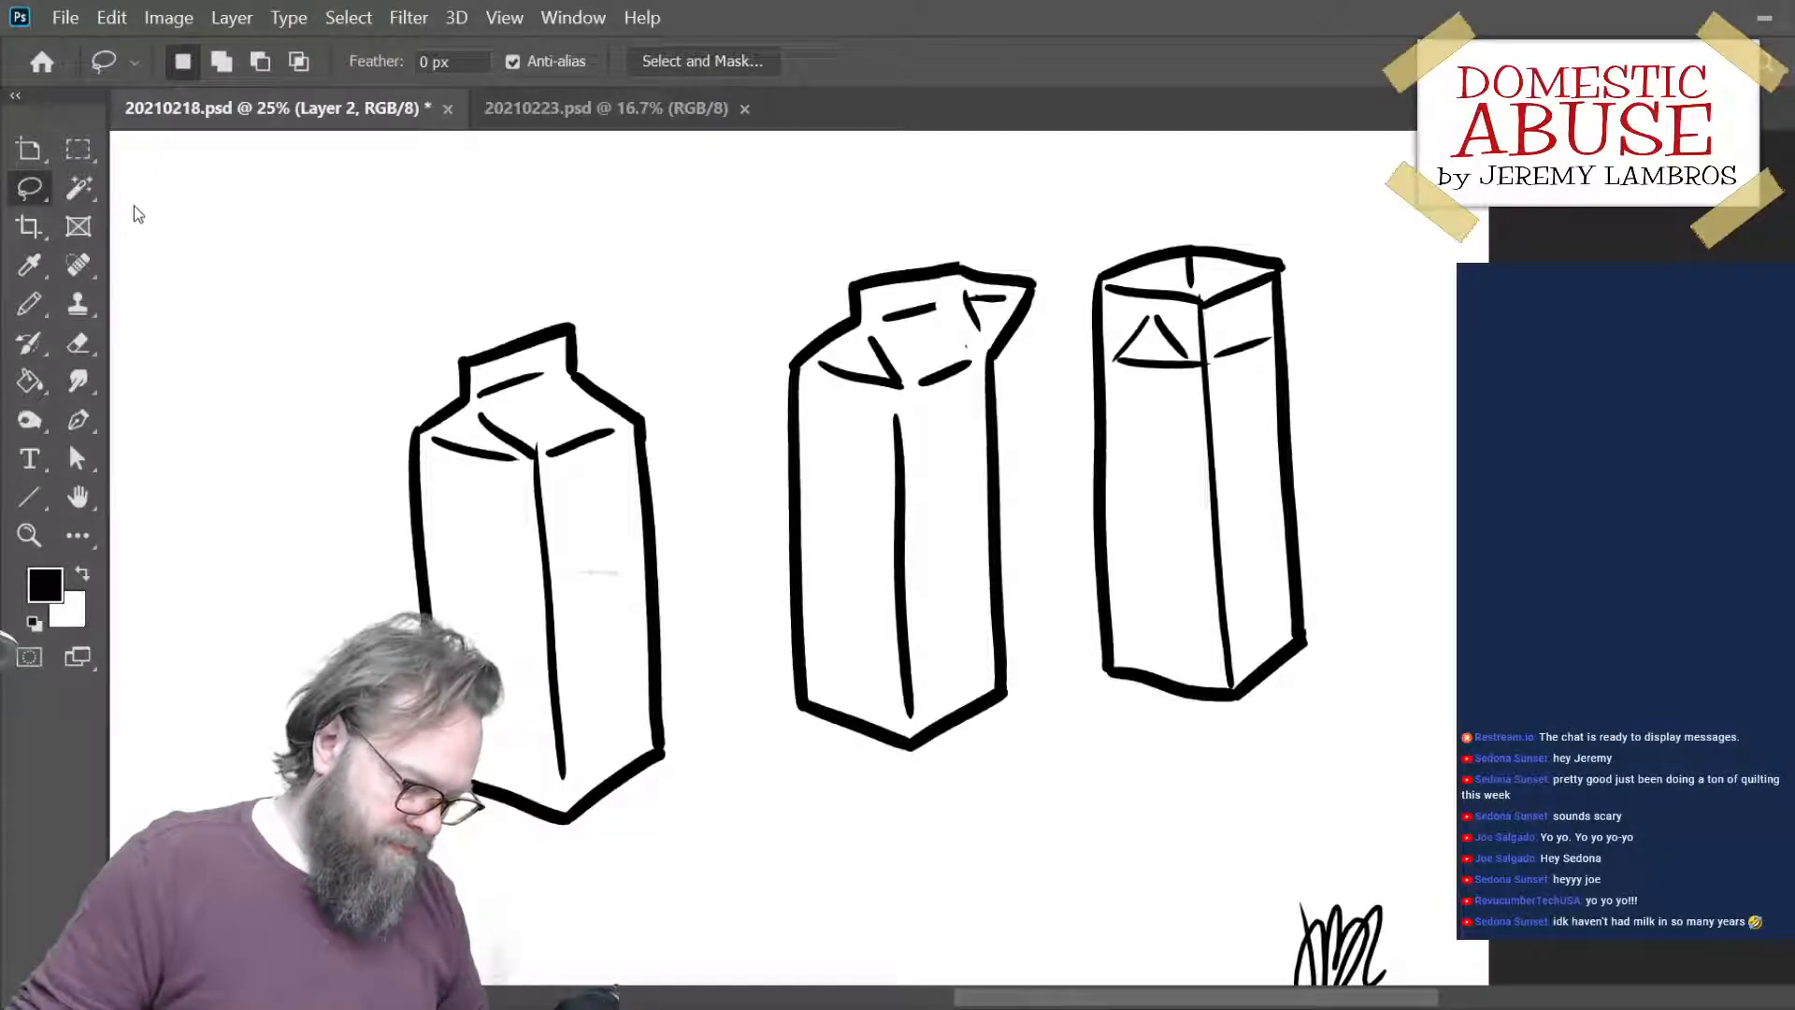
mouse_move(1136, 245)
mouse_down()
mouse_move(1095, 731)
mouse_move(1274, 752)
mouse_move(1399, 470)
mouse_move(1318, 223)
mouse_move(1084, 201)
mouse_up()
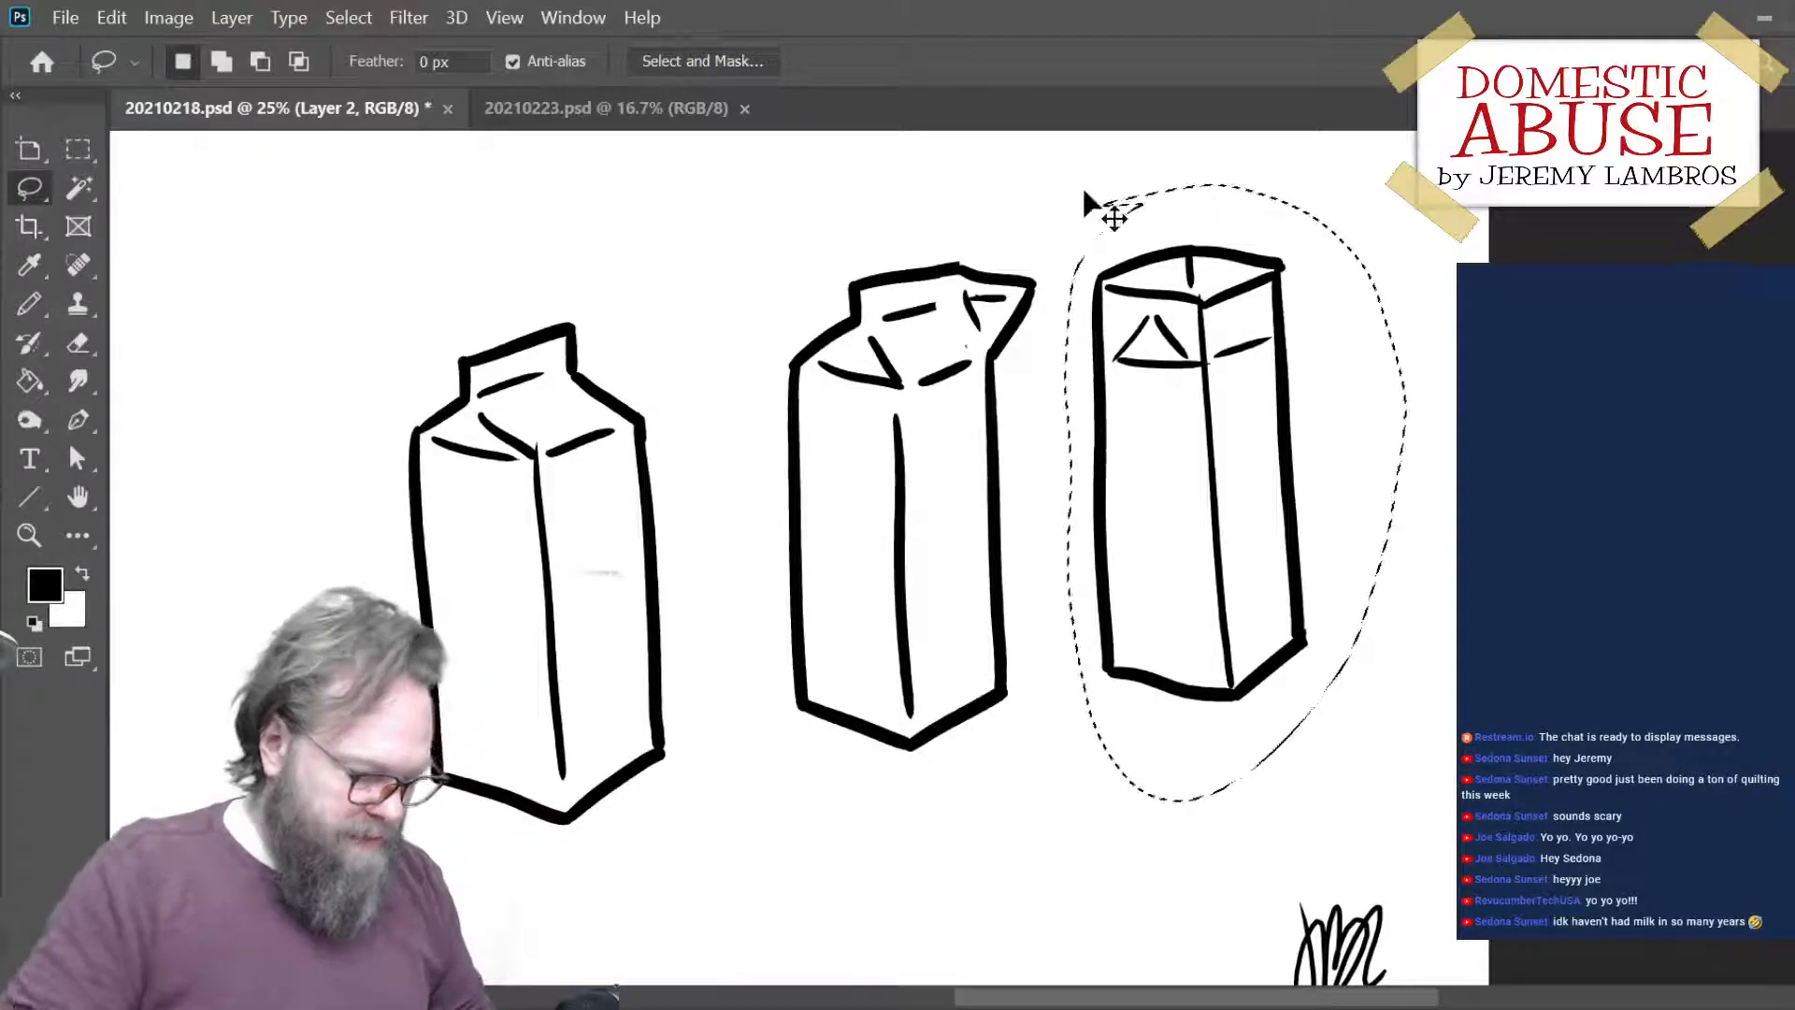
key(ctrl+x)
key(ctrl+v)
mouse_move(767, 785)
mouse_down()
mouse_move(1243, 630)
mouse_move(1134, 730)
mouse_move(1090, 716)
mouse_move(1182, 726)
mouse_up()
- Redraw the third carton's front bottom edge straighter and trim the overshooting line at its upper-right corner
key(e)
key(b)
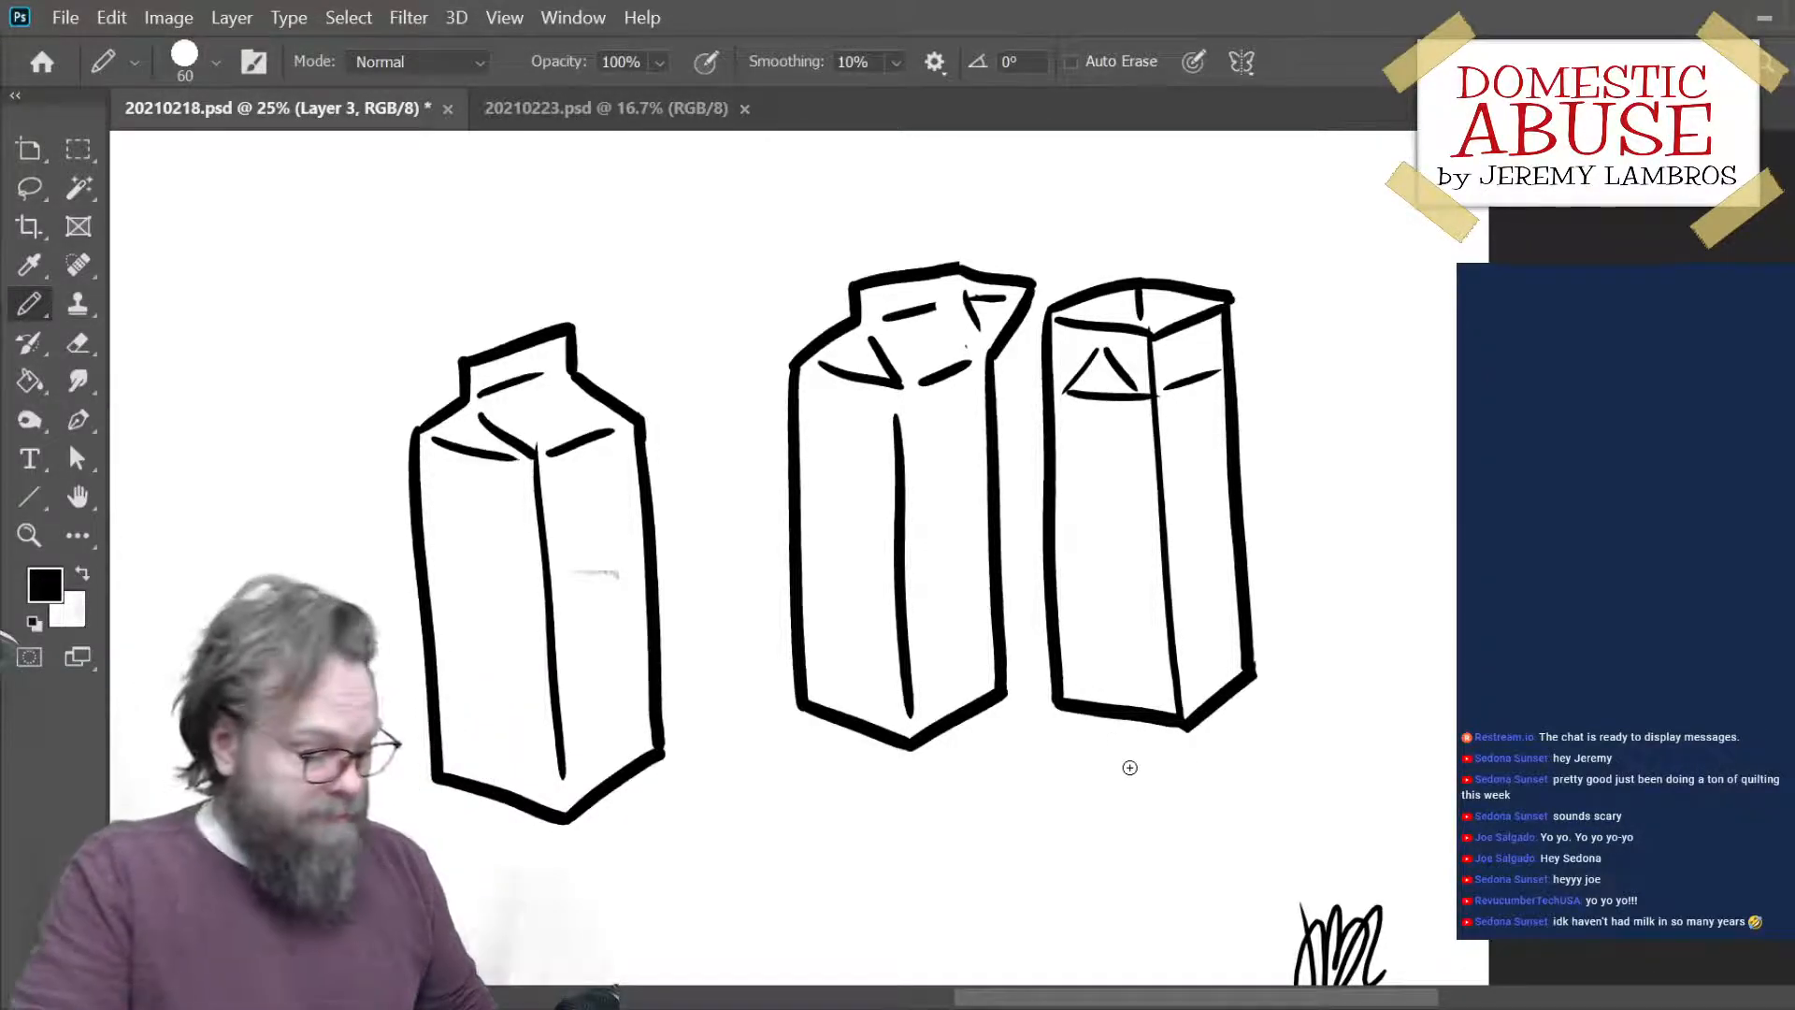
key(e)
drag(1250, 309, 1243, 293)
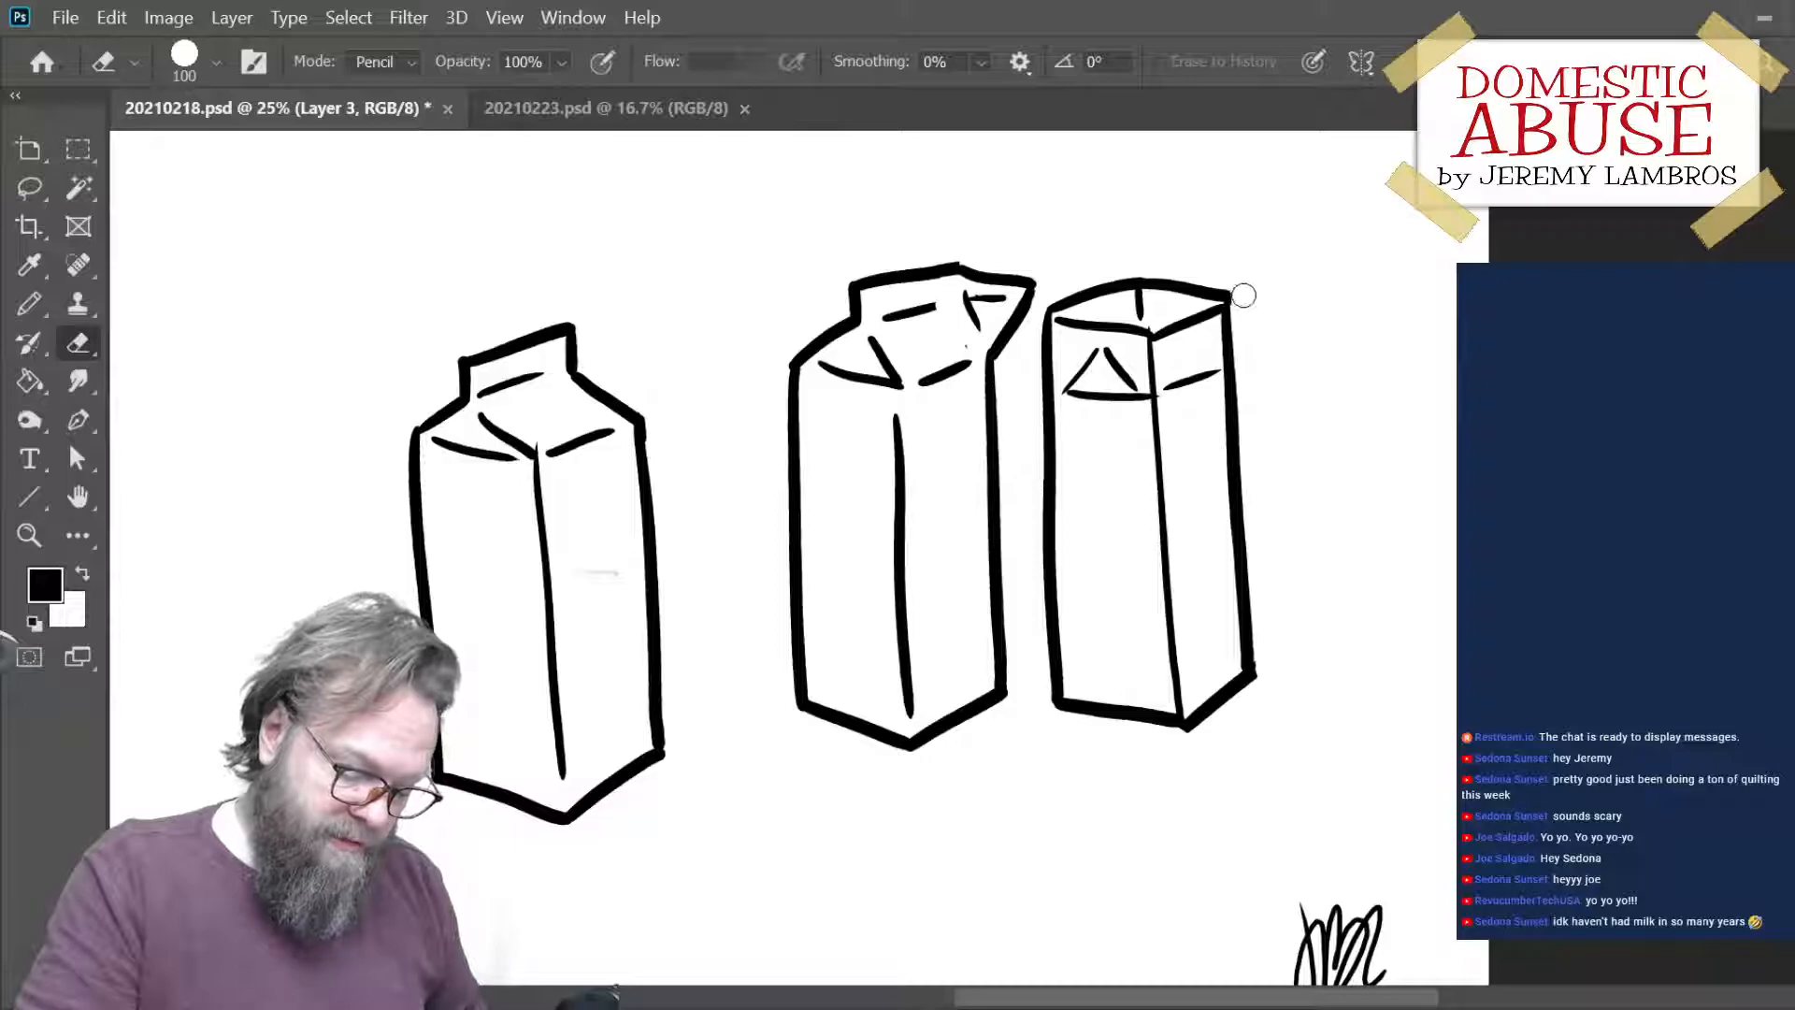
- Even out the carton spacing by moving the third carton slightly right and the first carton closer to the second
drag(1234, 523, 1260, 525)
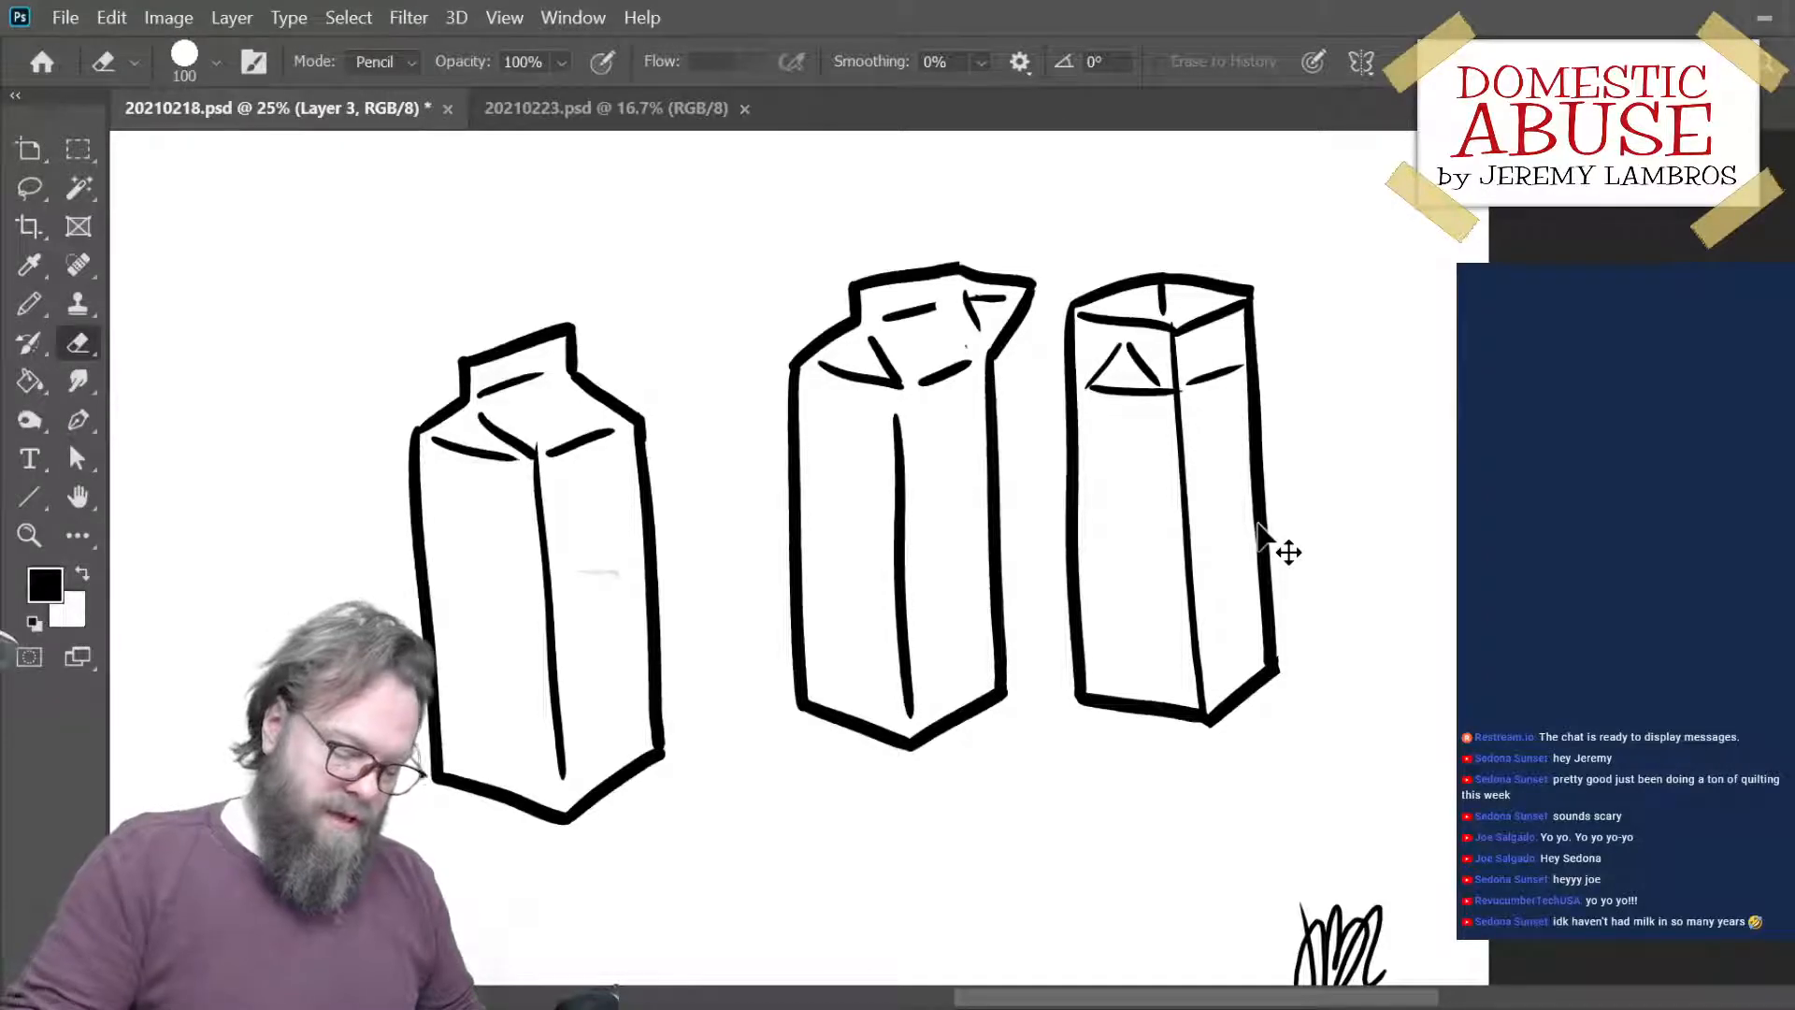
drag(673, 633, 726, 598)
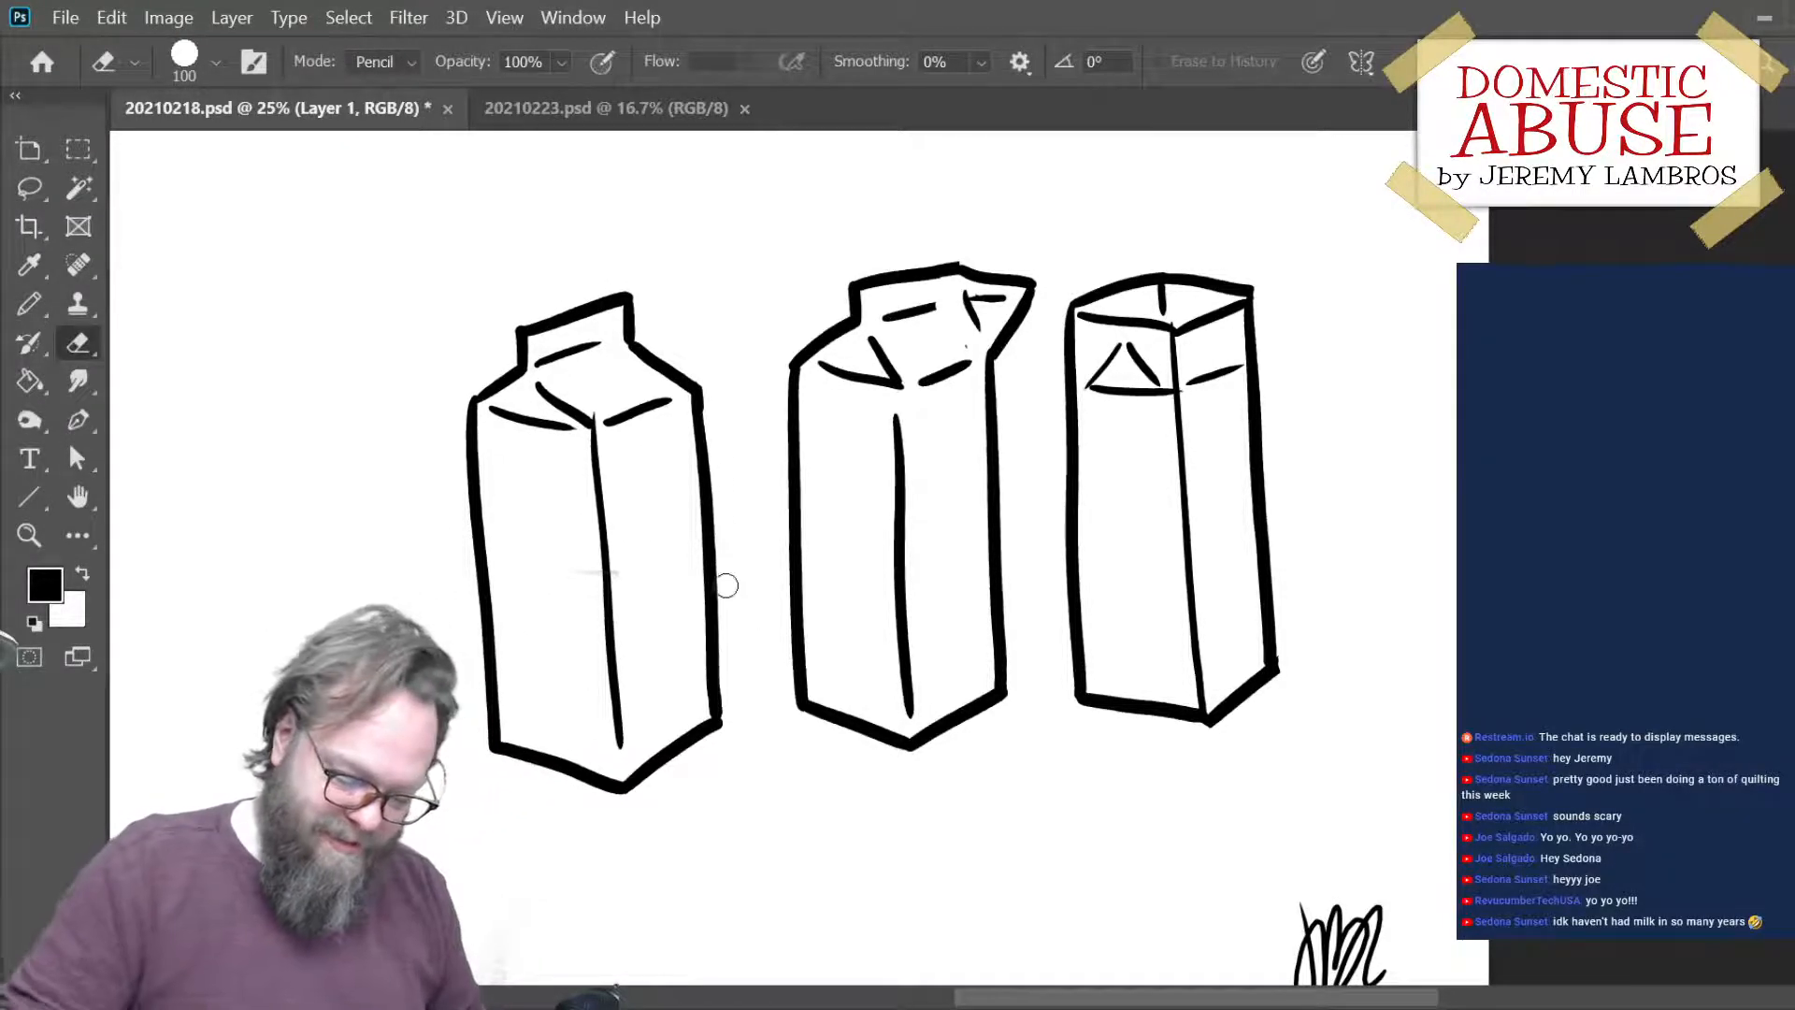
- Scale up all three cartons together and reposition them lower, roughly centred above the caption
key(ctrl+minus)
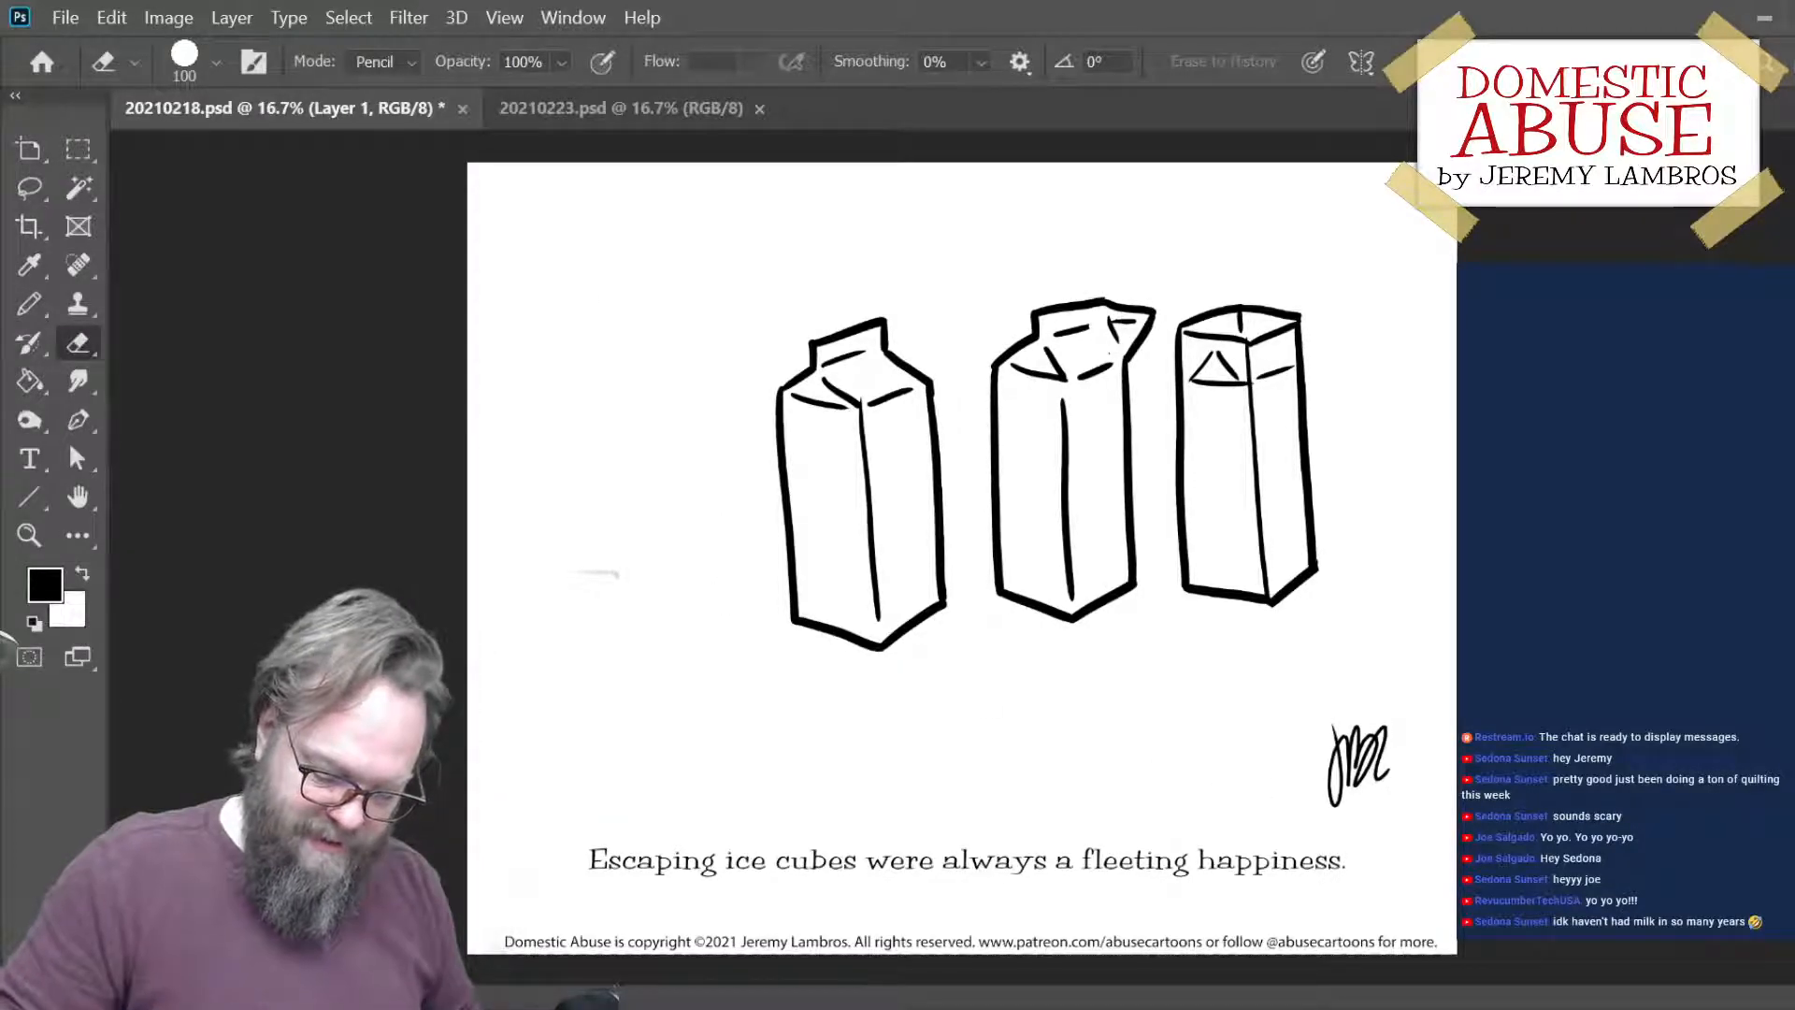
key(ctrl+alt+a)
key(ctrl+t)
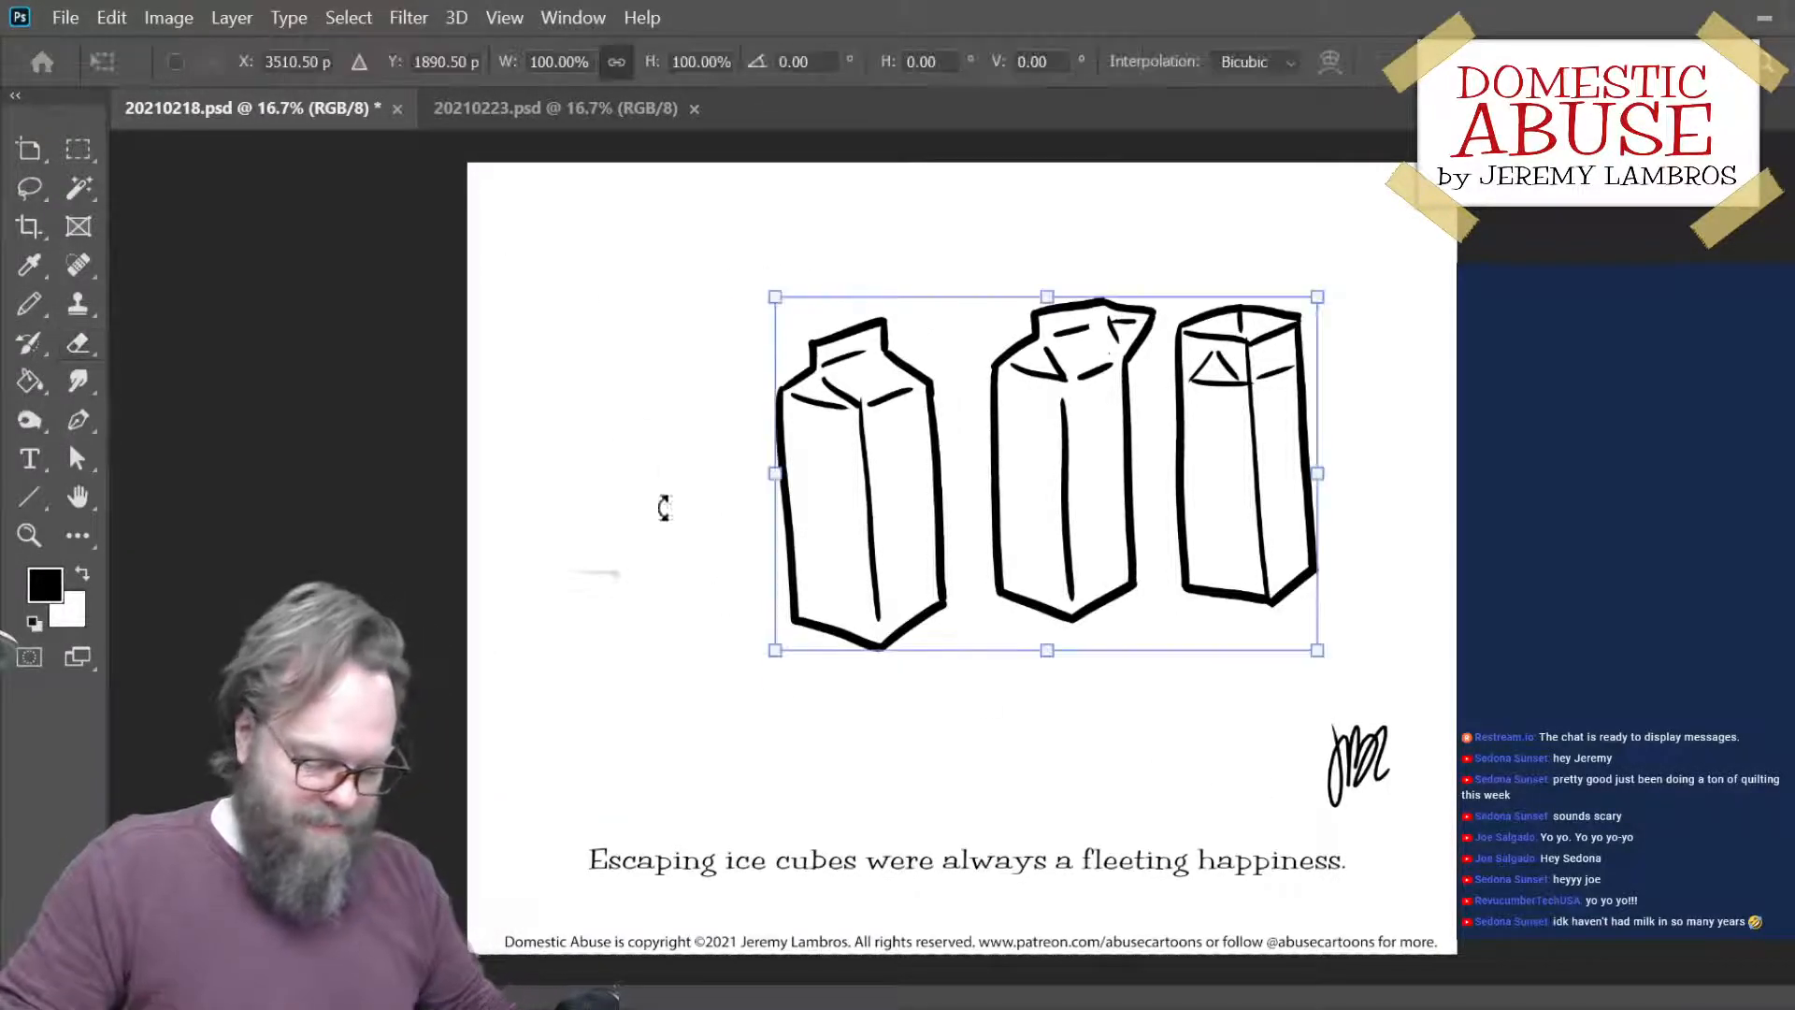
drag(791, 661, 733, 704)
key(ctrl+z)
drag(1088, 646, 1016, 708)
key(Return)
key(e)
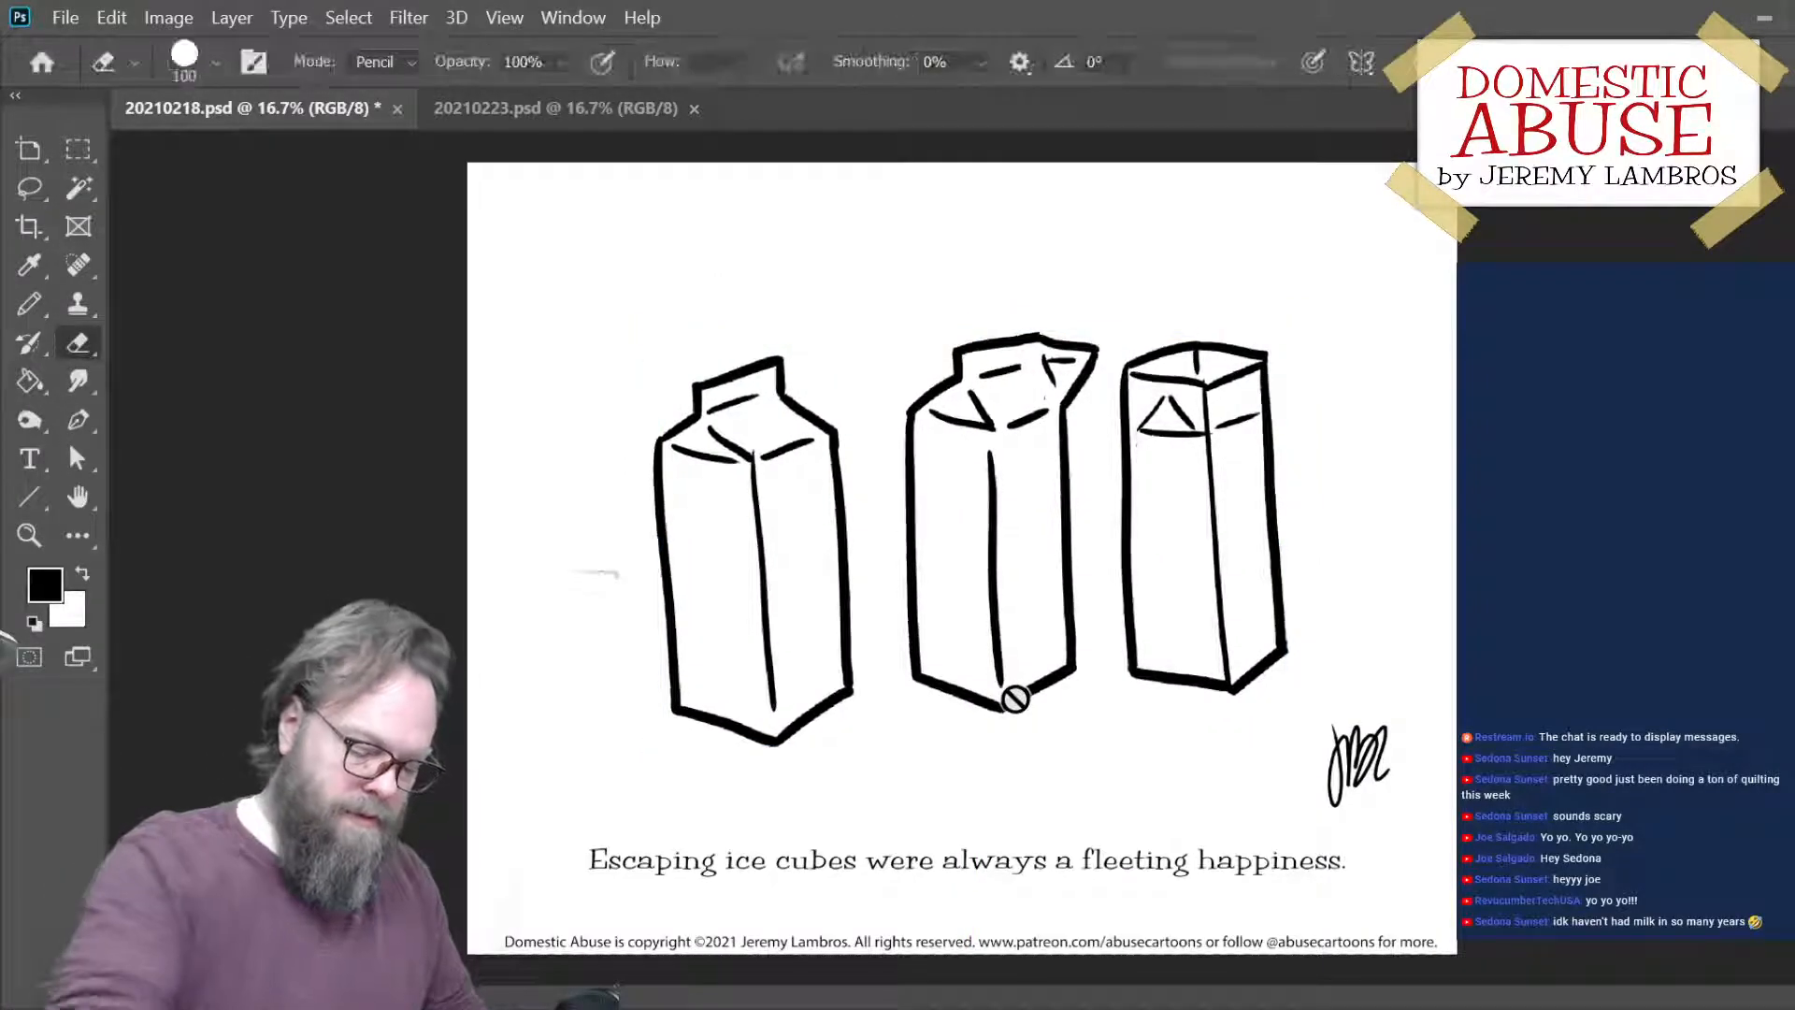
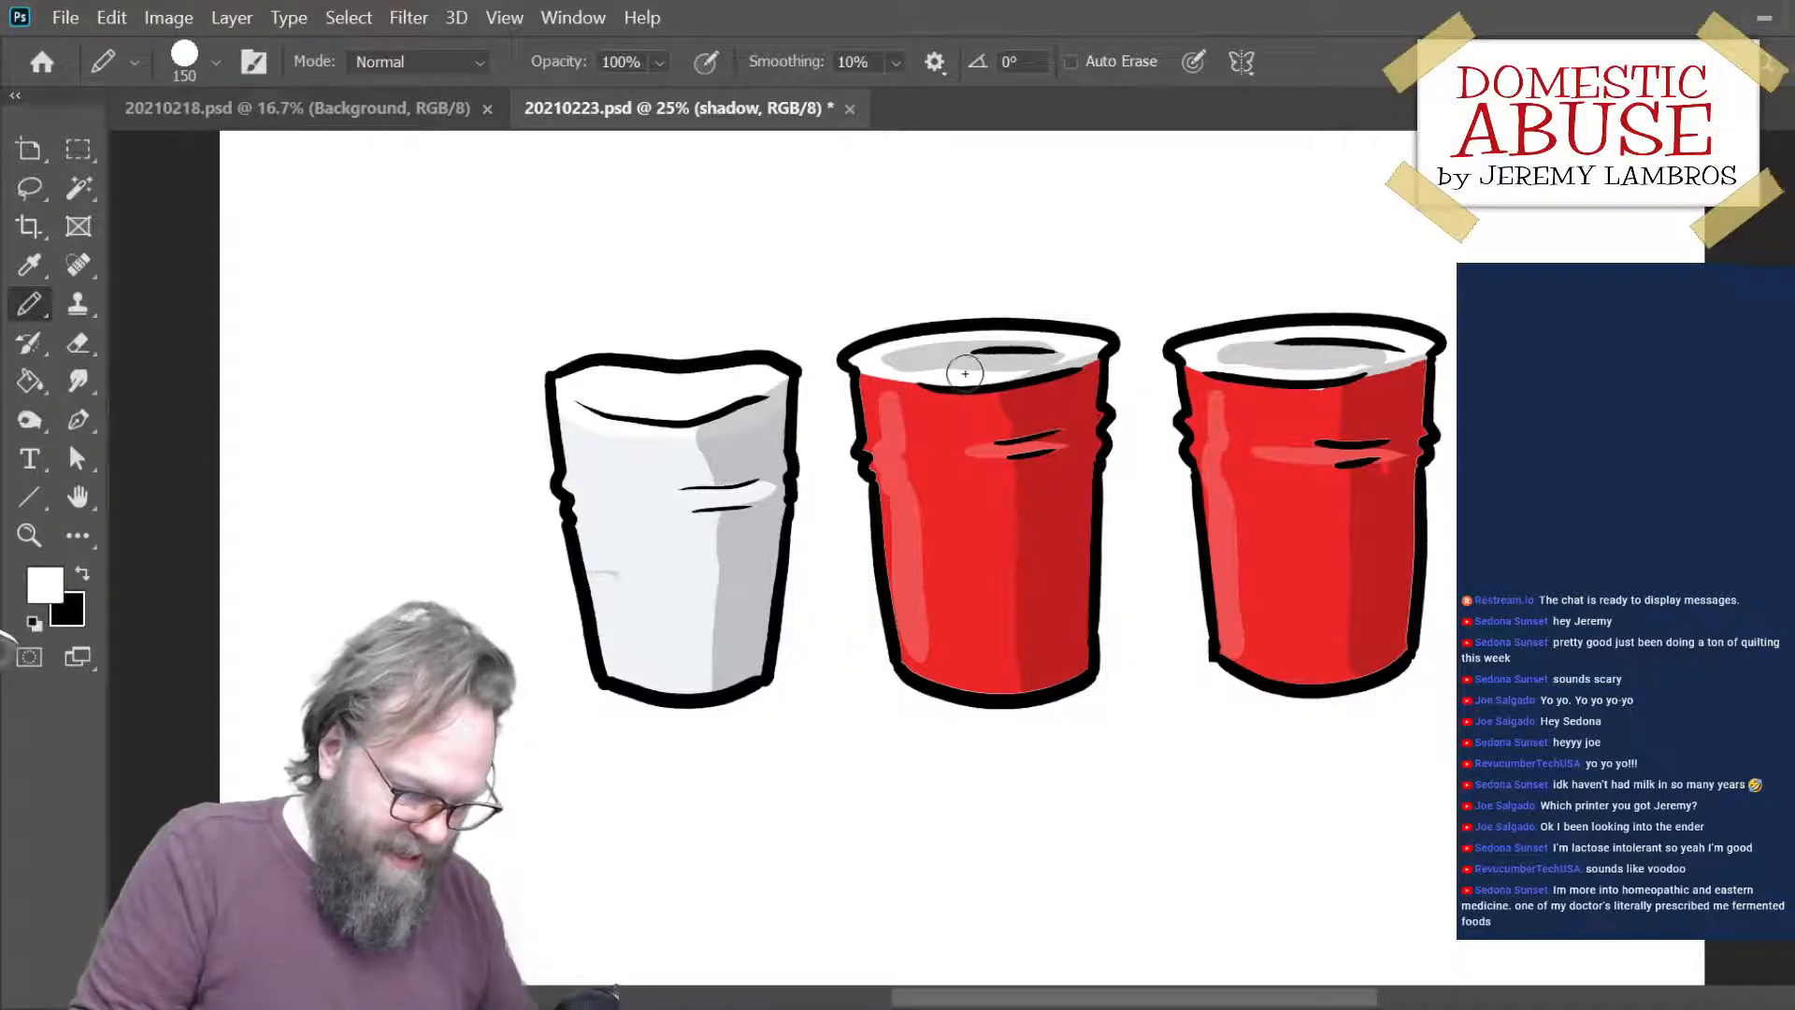
- Paint white highlights with an 80 px pencil along the red cups' rims and bottom edges and around the creases on all three cups
key(bracketleft)
key(bracketleft)
key(bracketleft)
key(bracketleft)
drag(980, 377, 1089, 359)
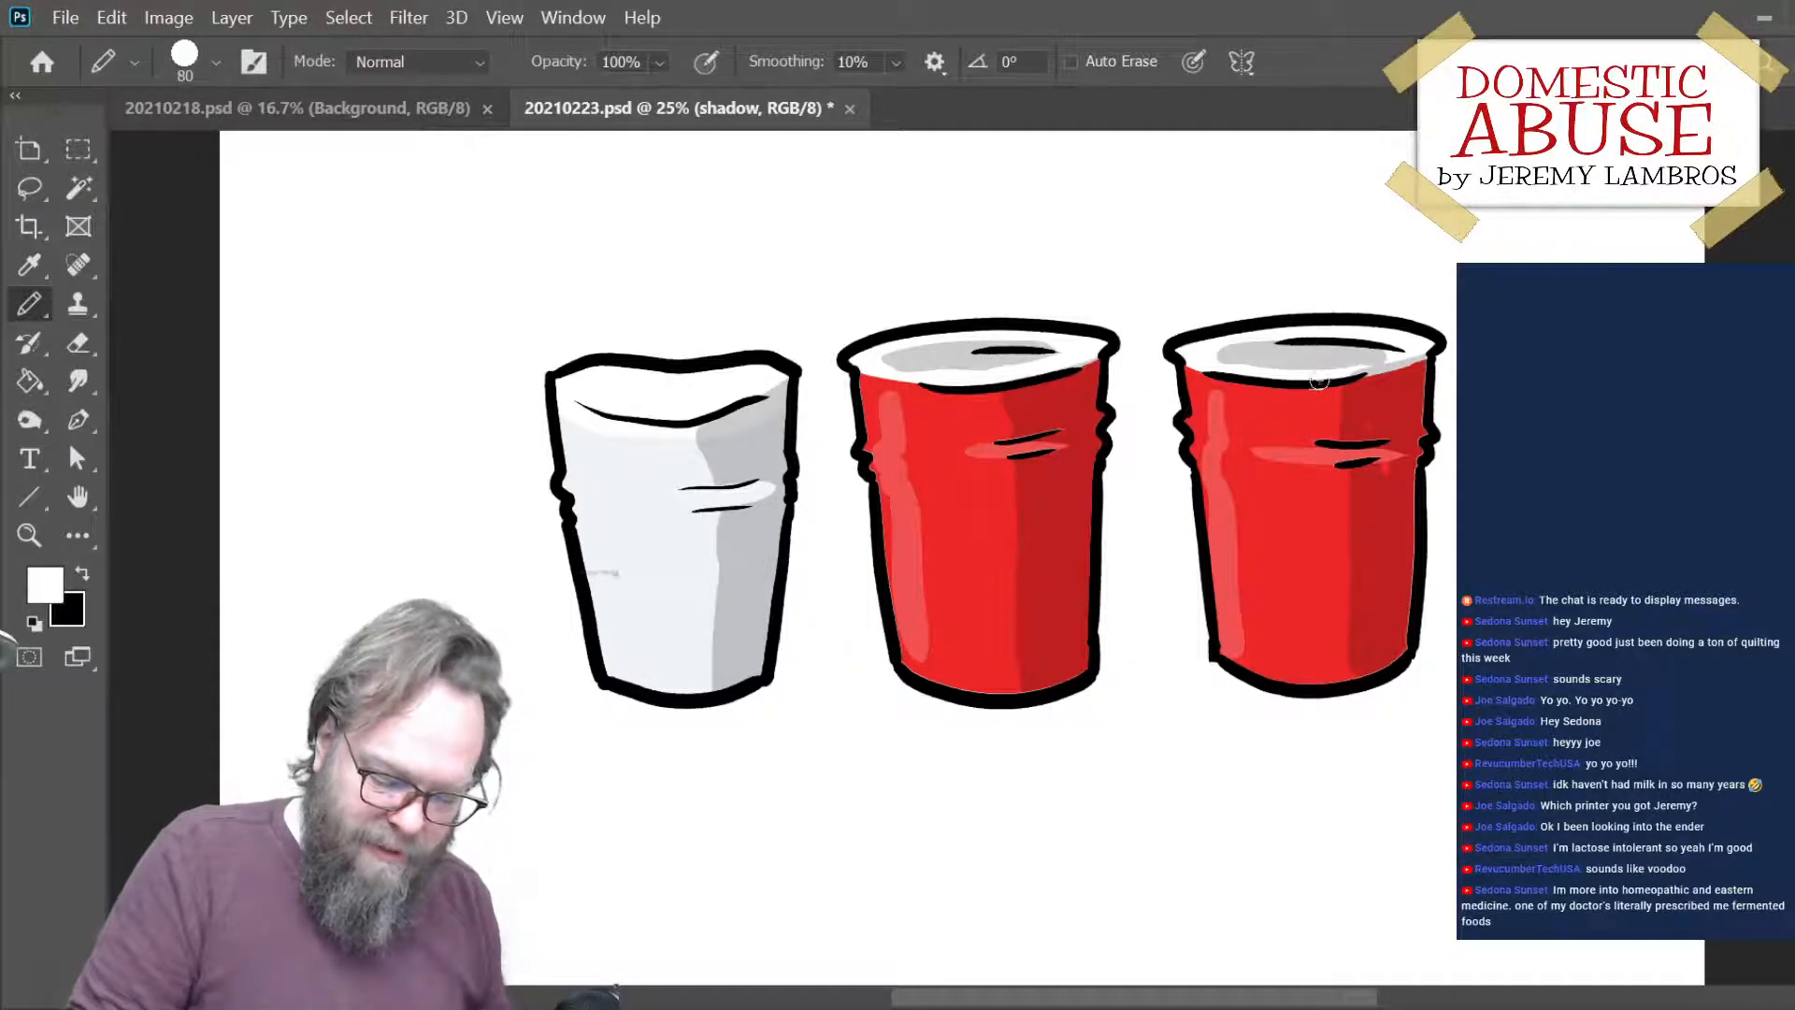
drag(1299, 373, 1448, 345)
drag(1195, 353, 1390, 370)
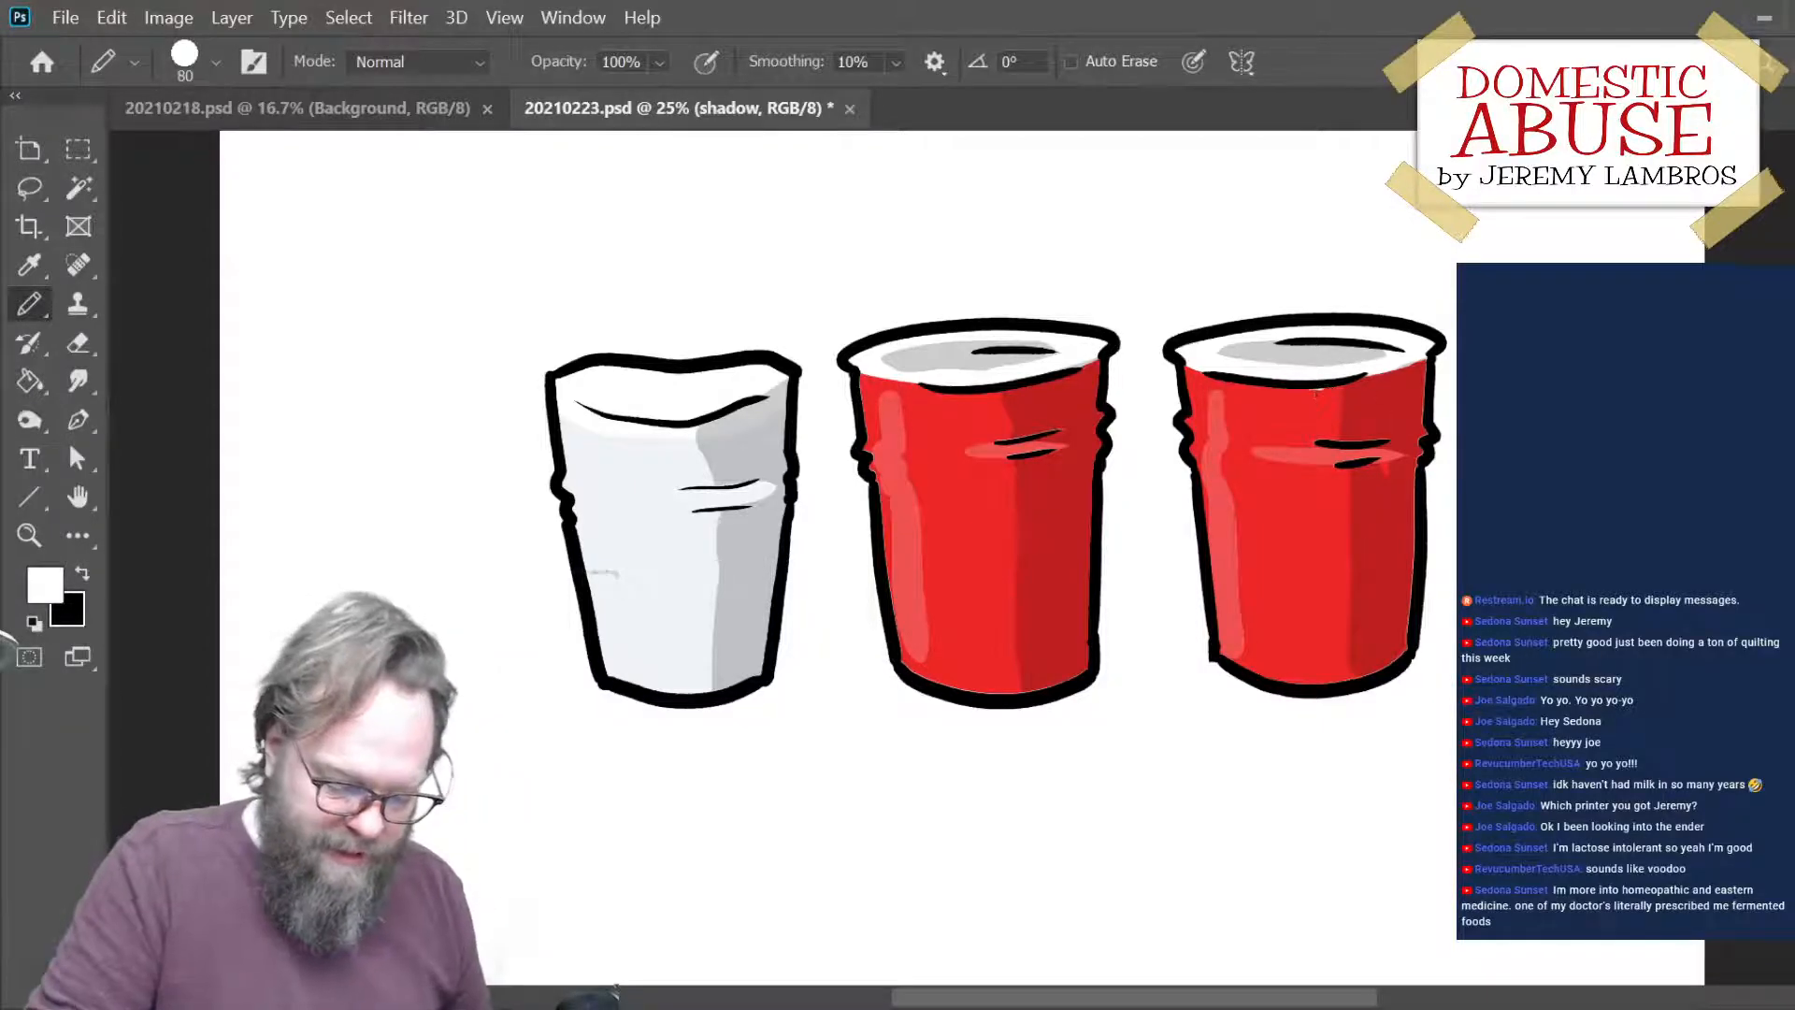
drag(1329, 436, 1377, 437)
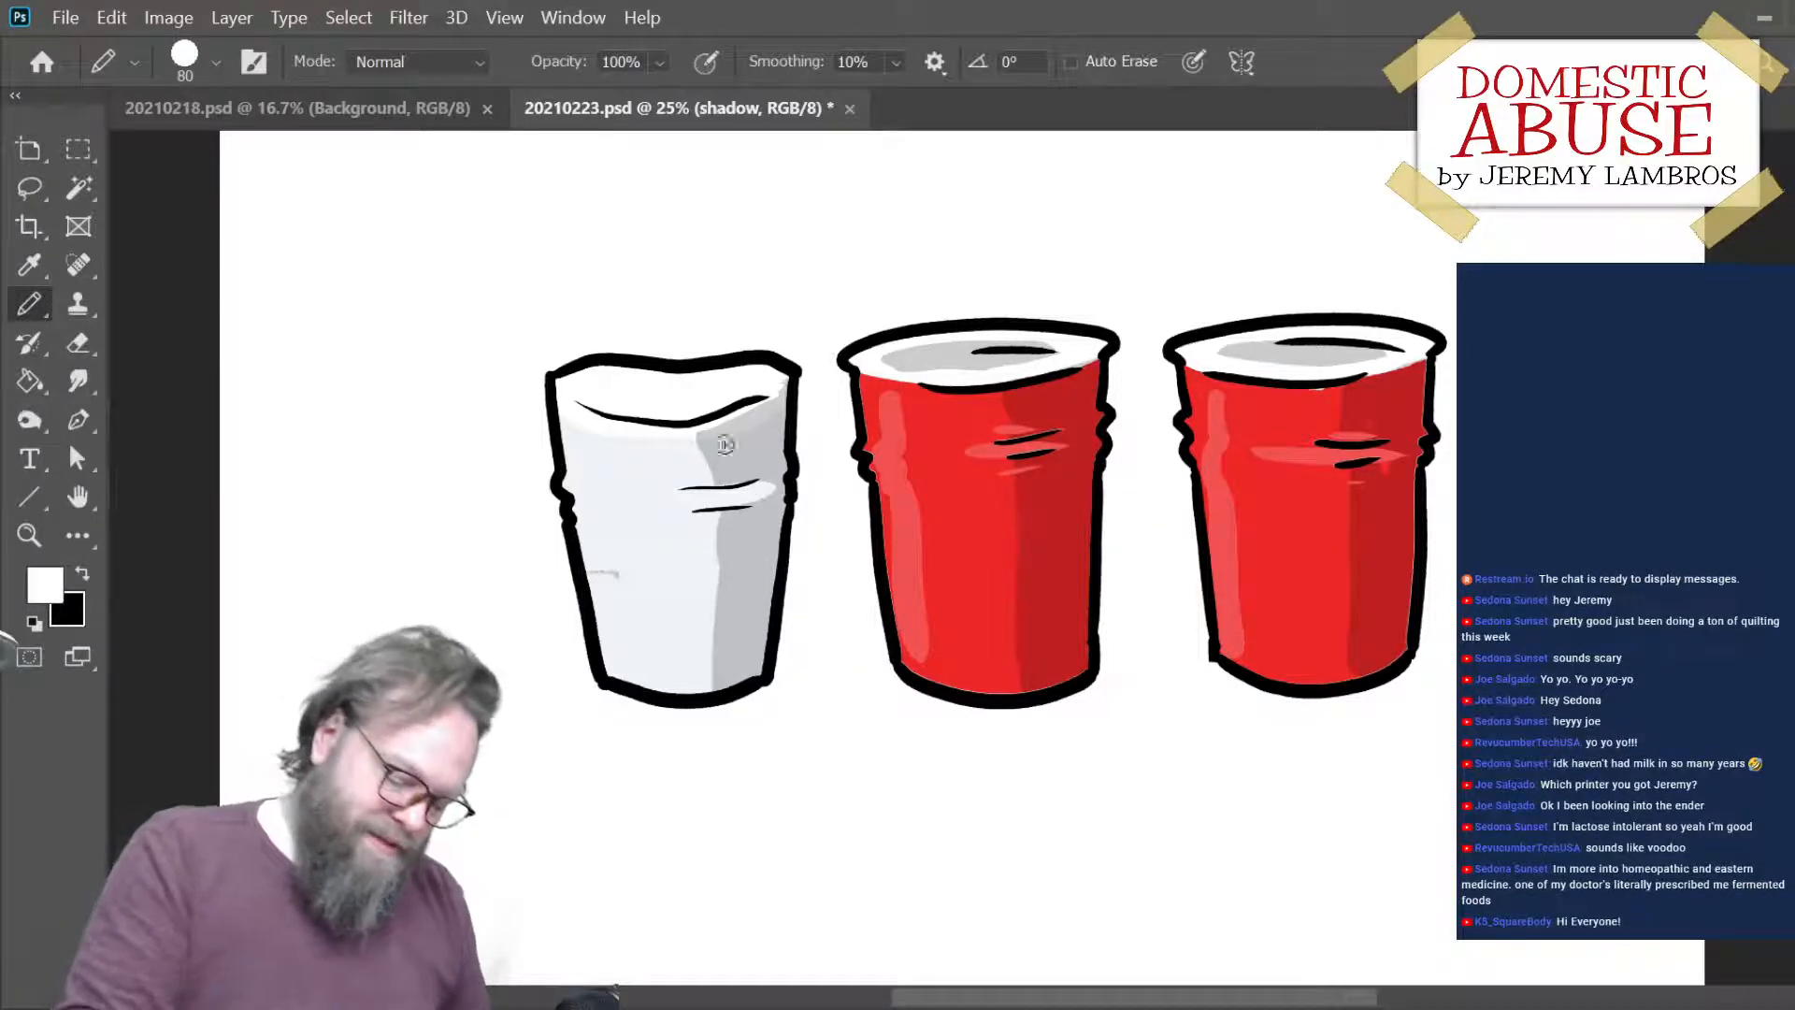
mouse_move(719, 486)
mouse_down()
mouse_move(801, 464)
mouse_move(759, 511)
mouse_up()
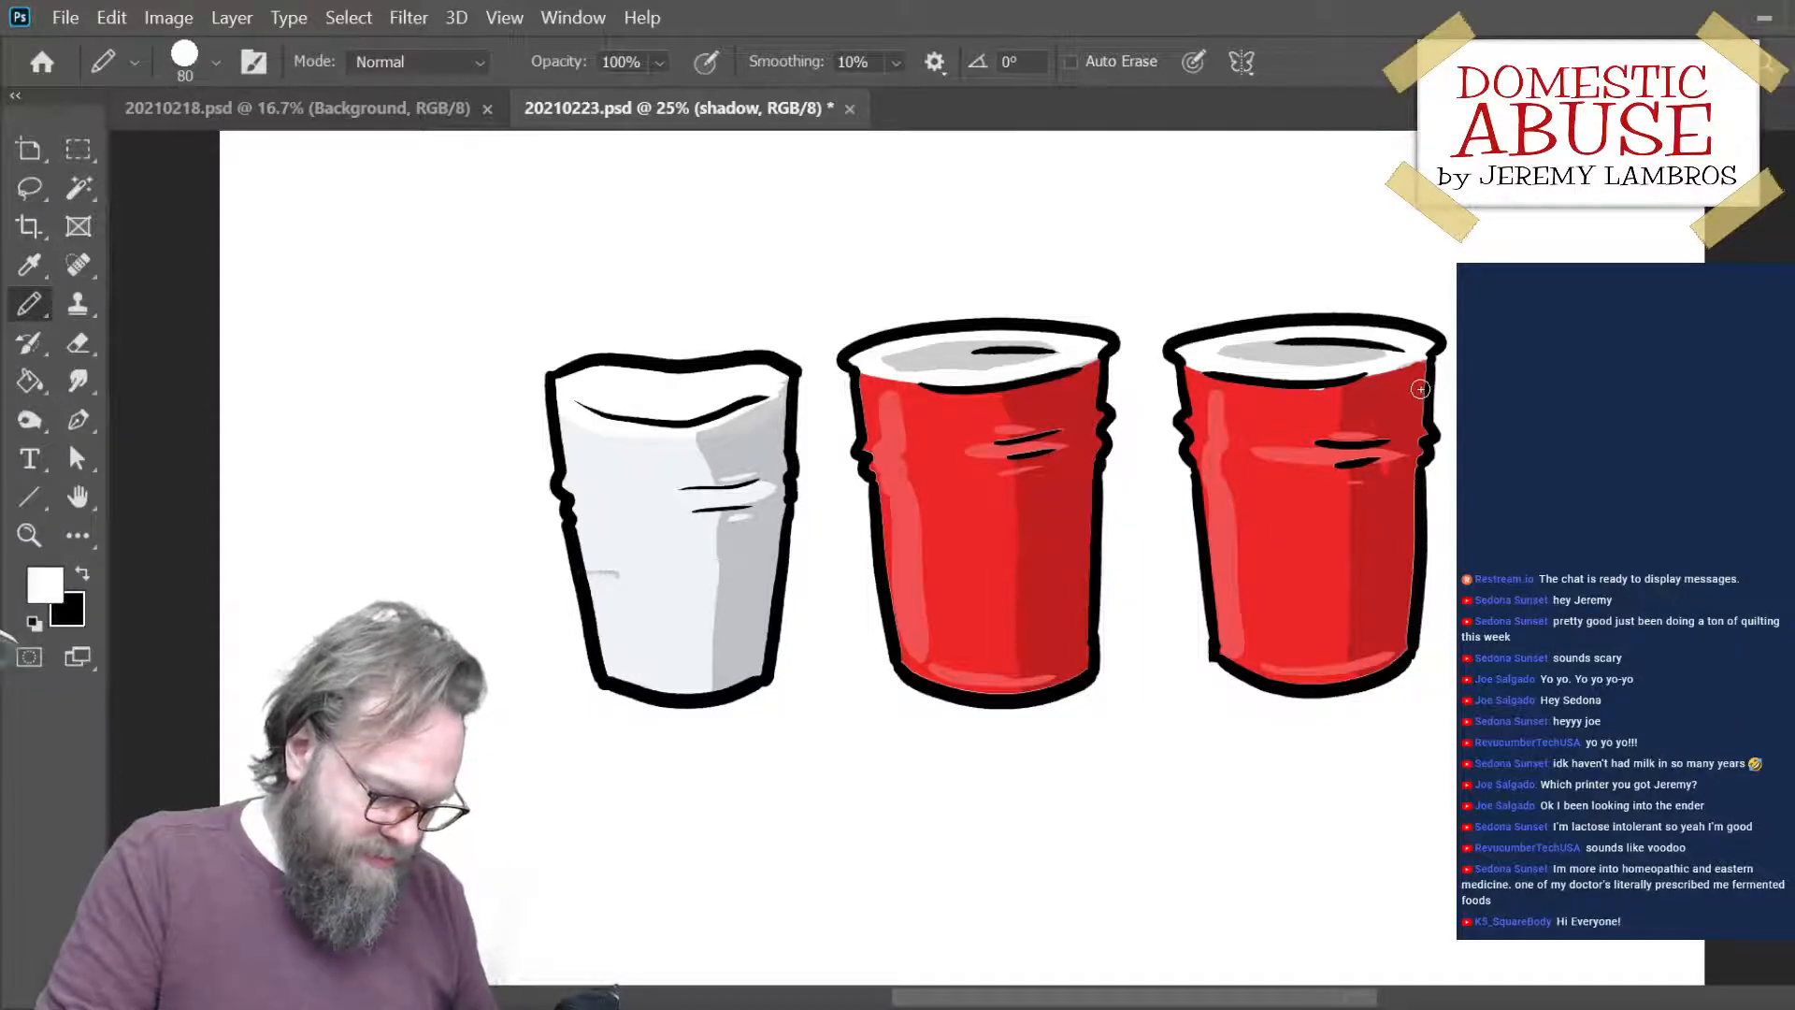
- Using black on the shadow layer, shade the red cups' rim ends and speckle the white cup's inner rim and lower body with dots
key(x)
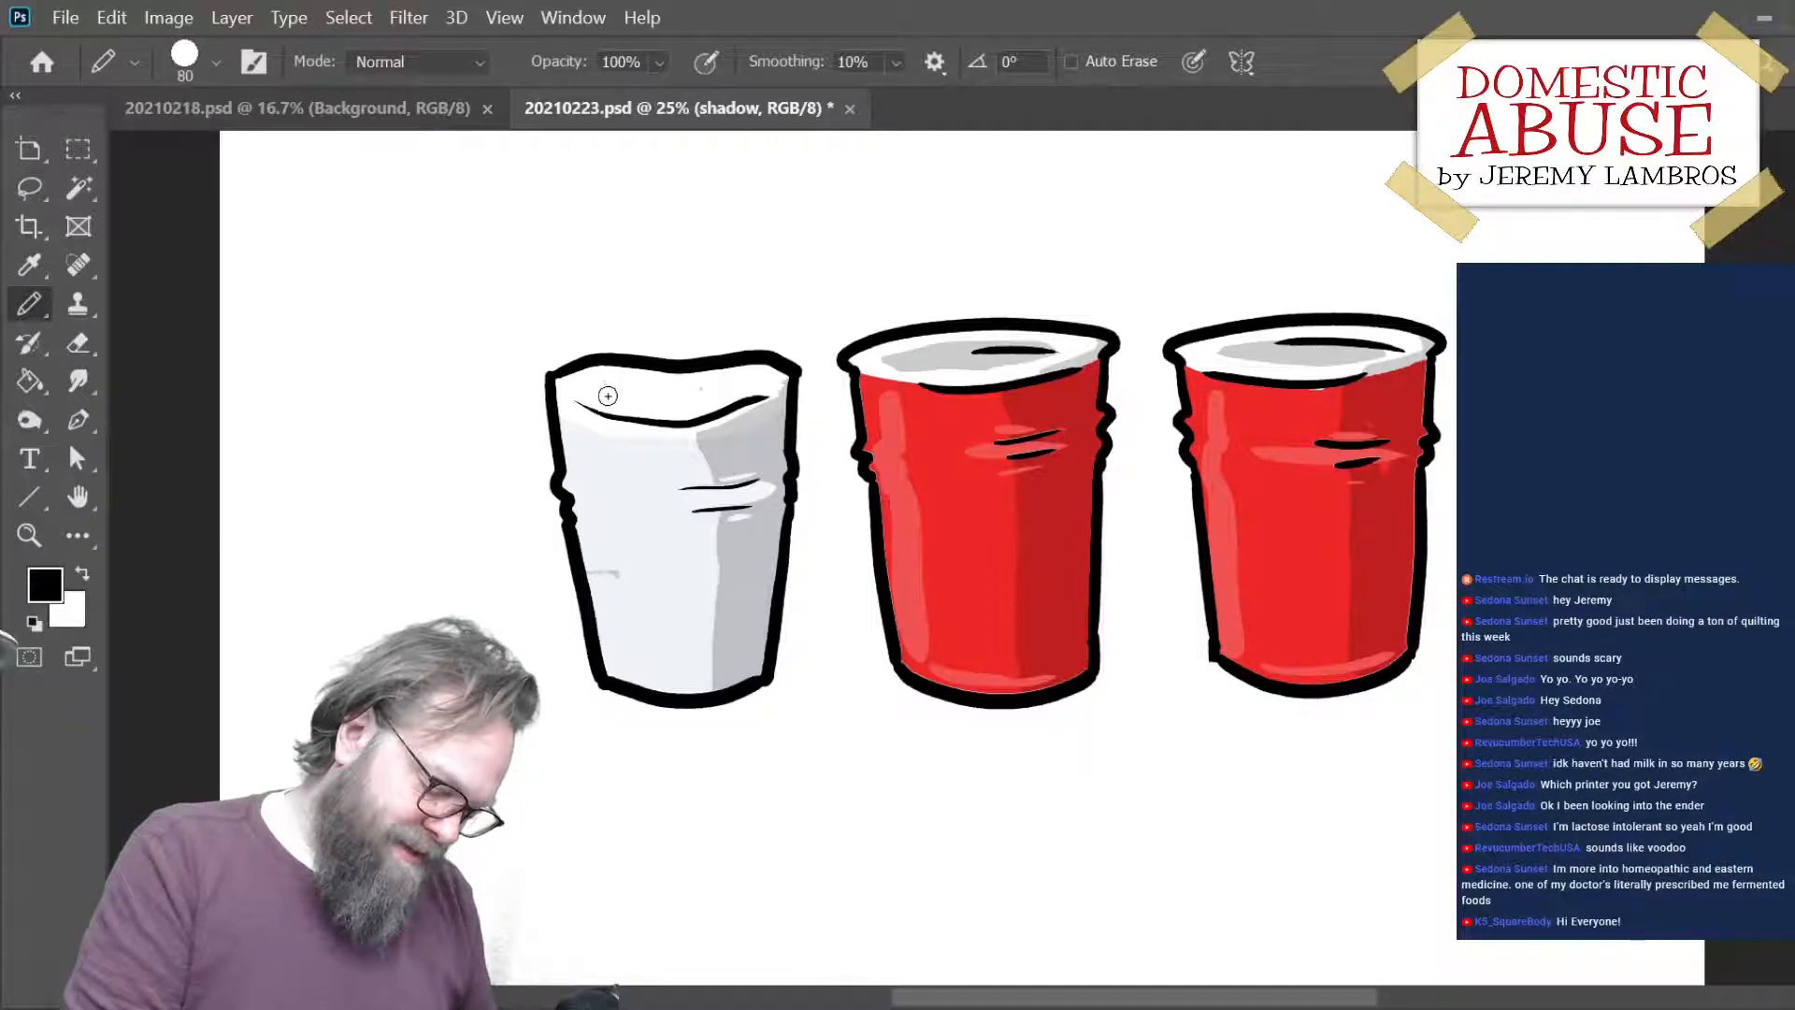
key(ctrl+equal)
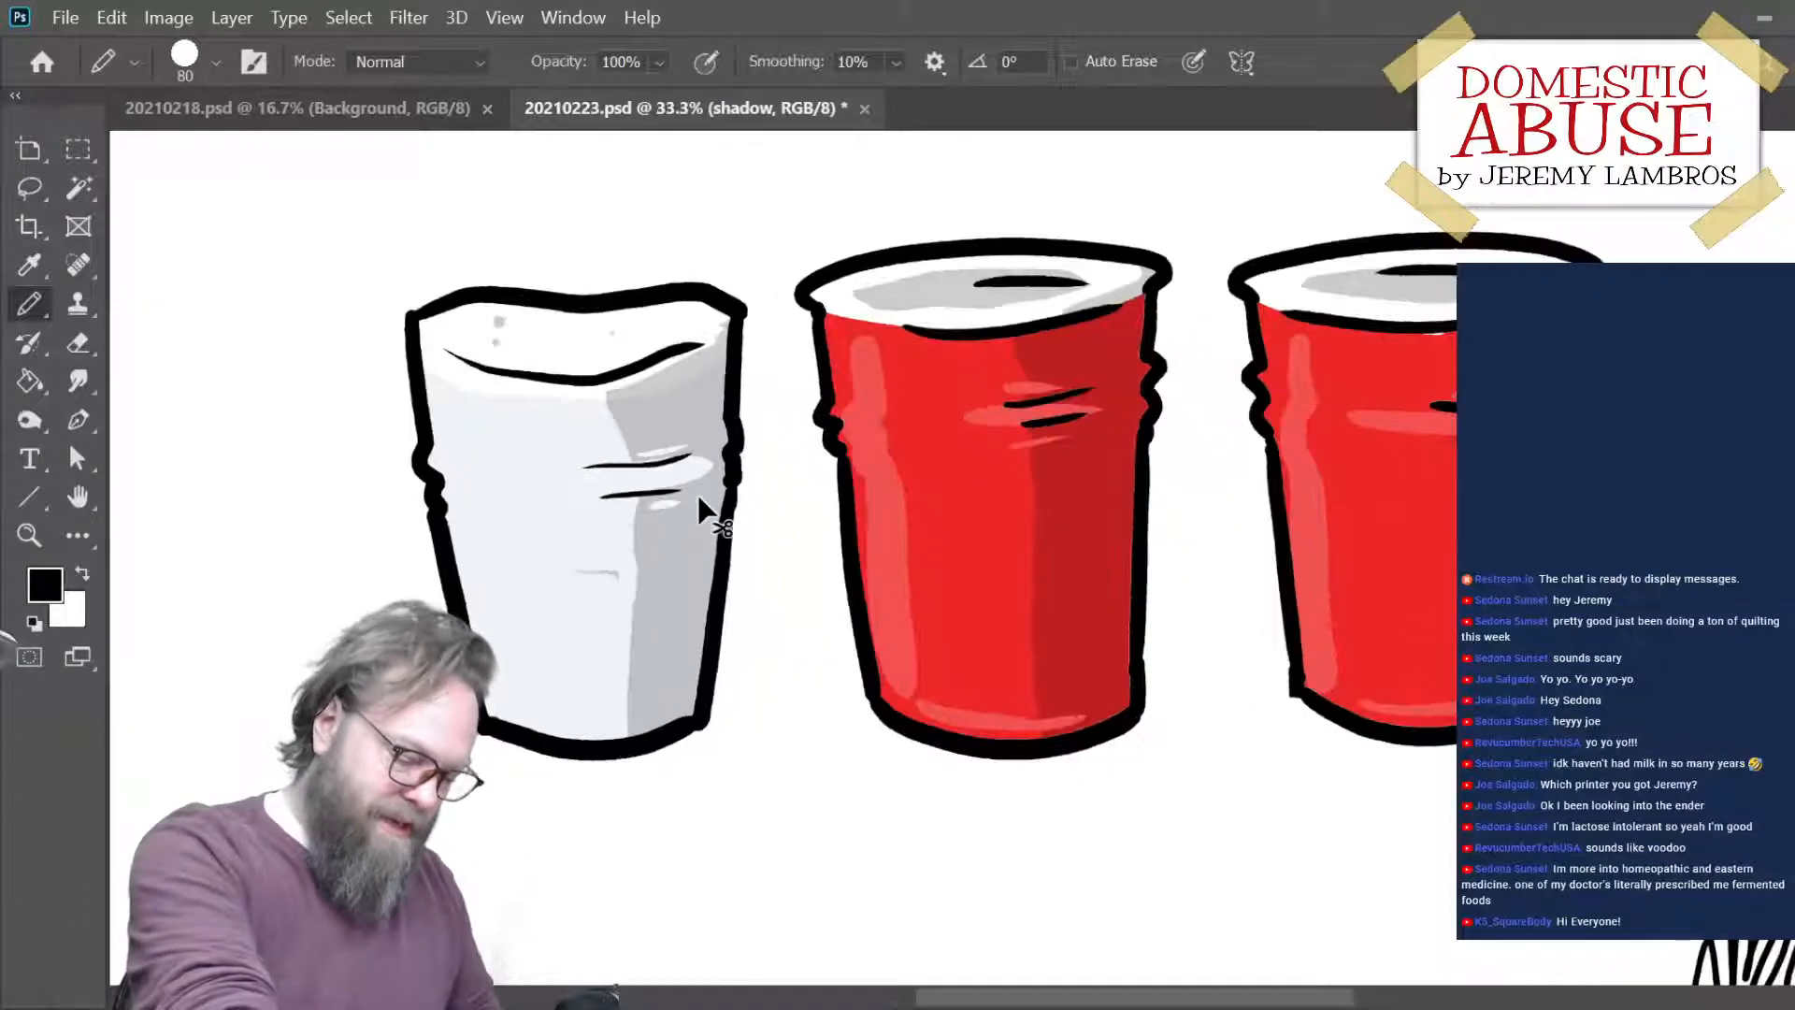
click(460, 330)
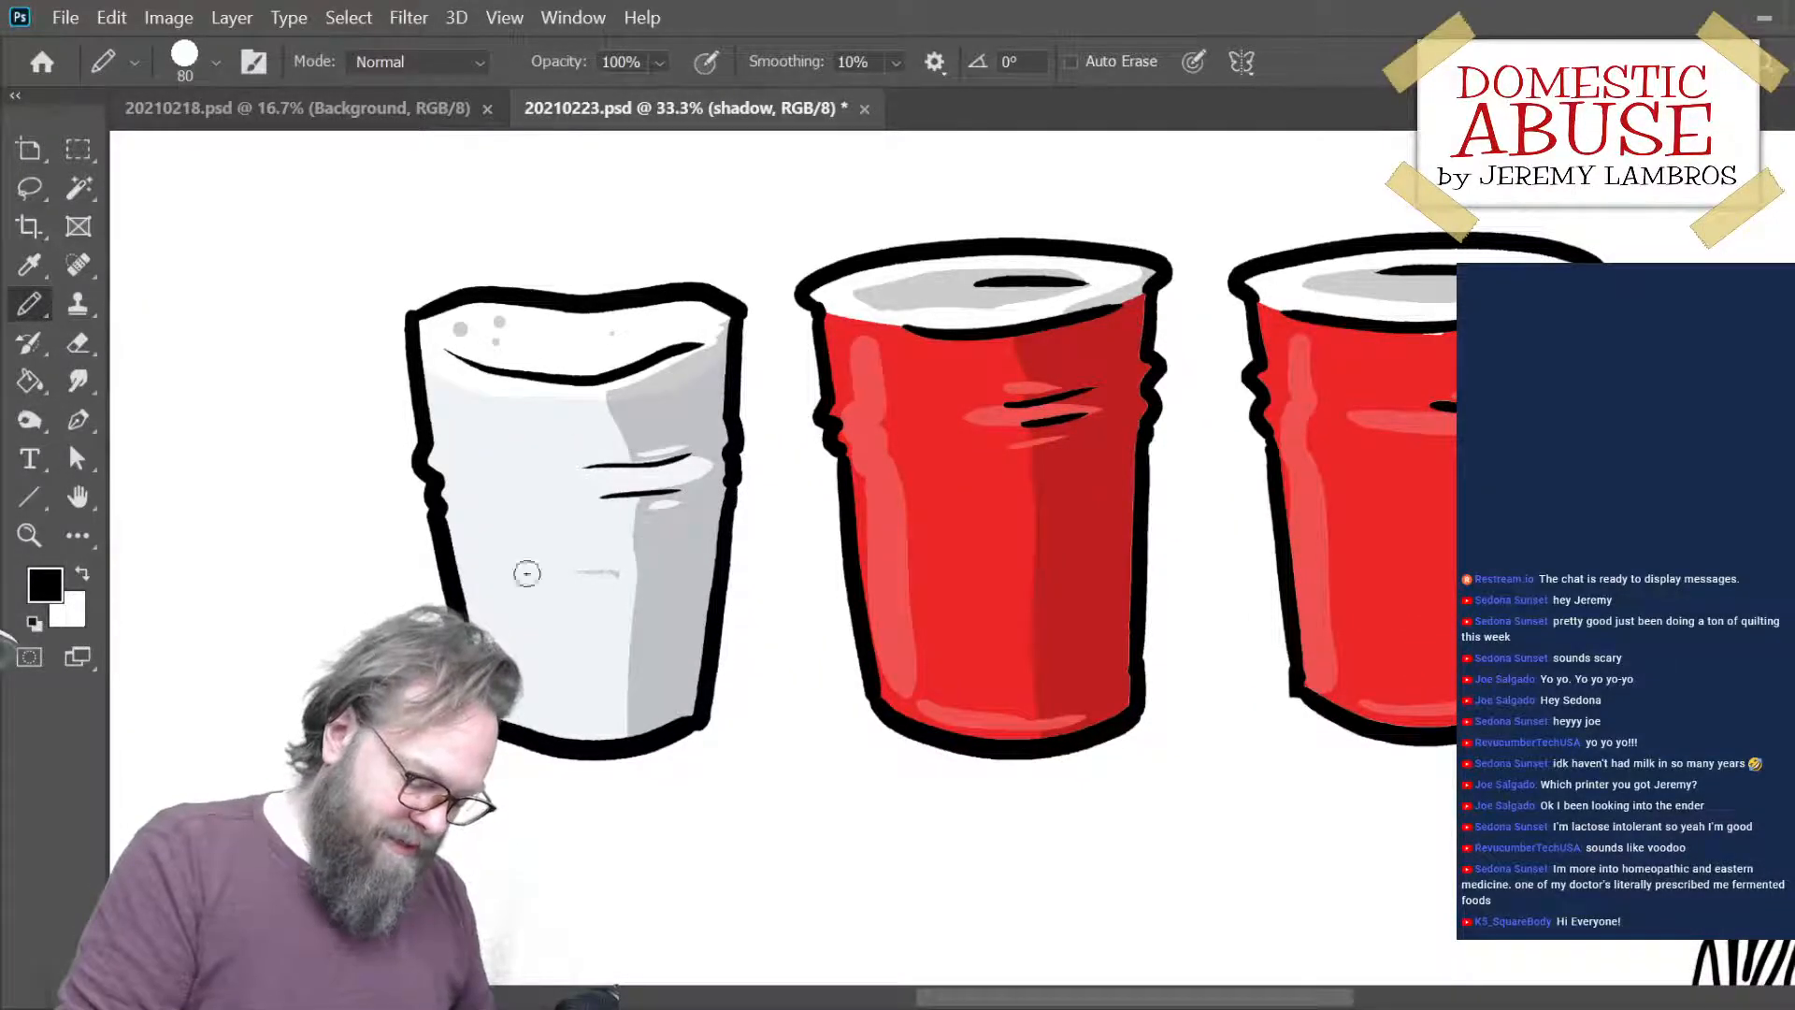
click(522, 689)
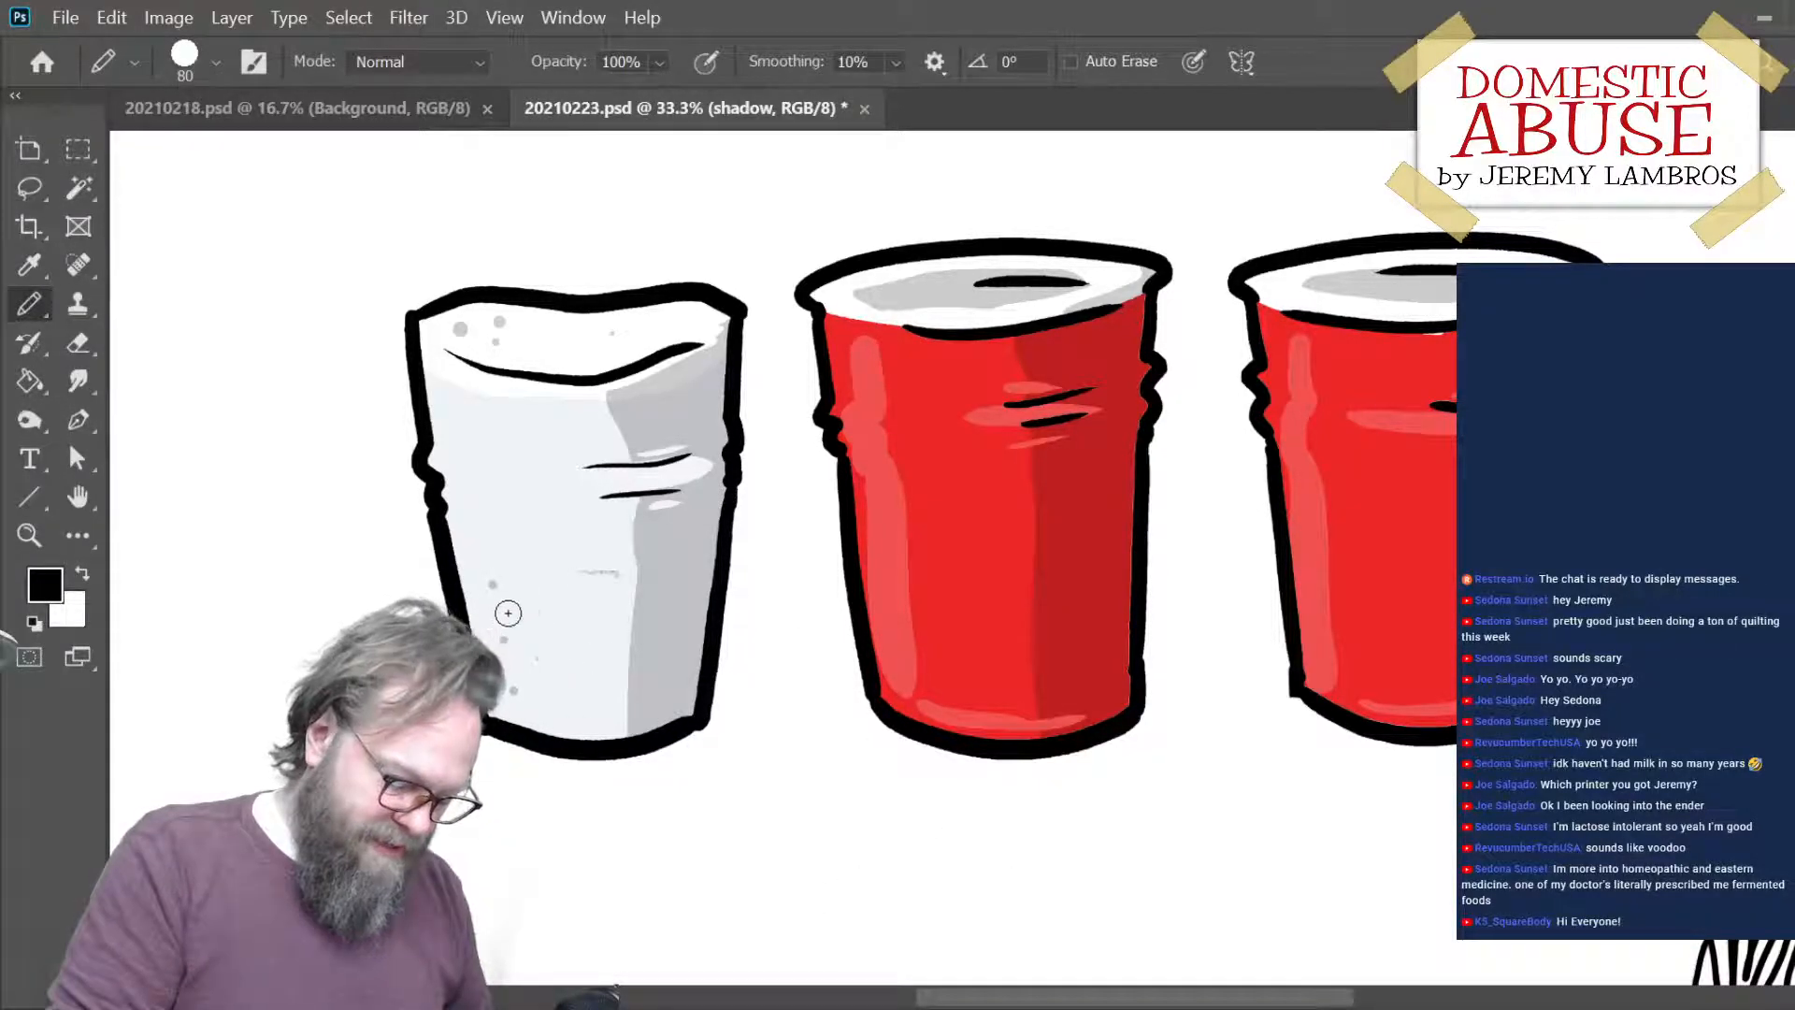
drag(1103, 910, 1131, 791)
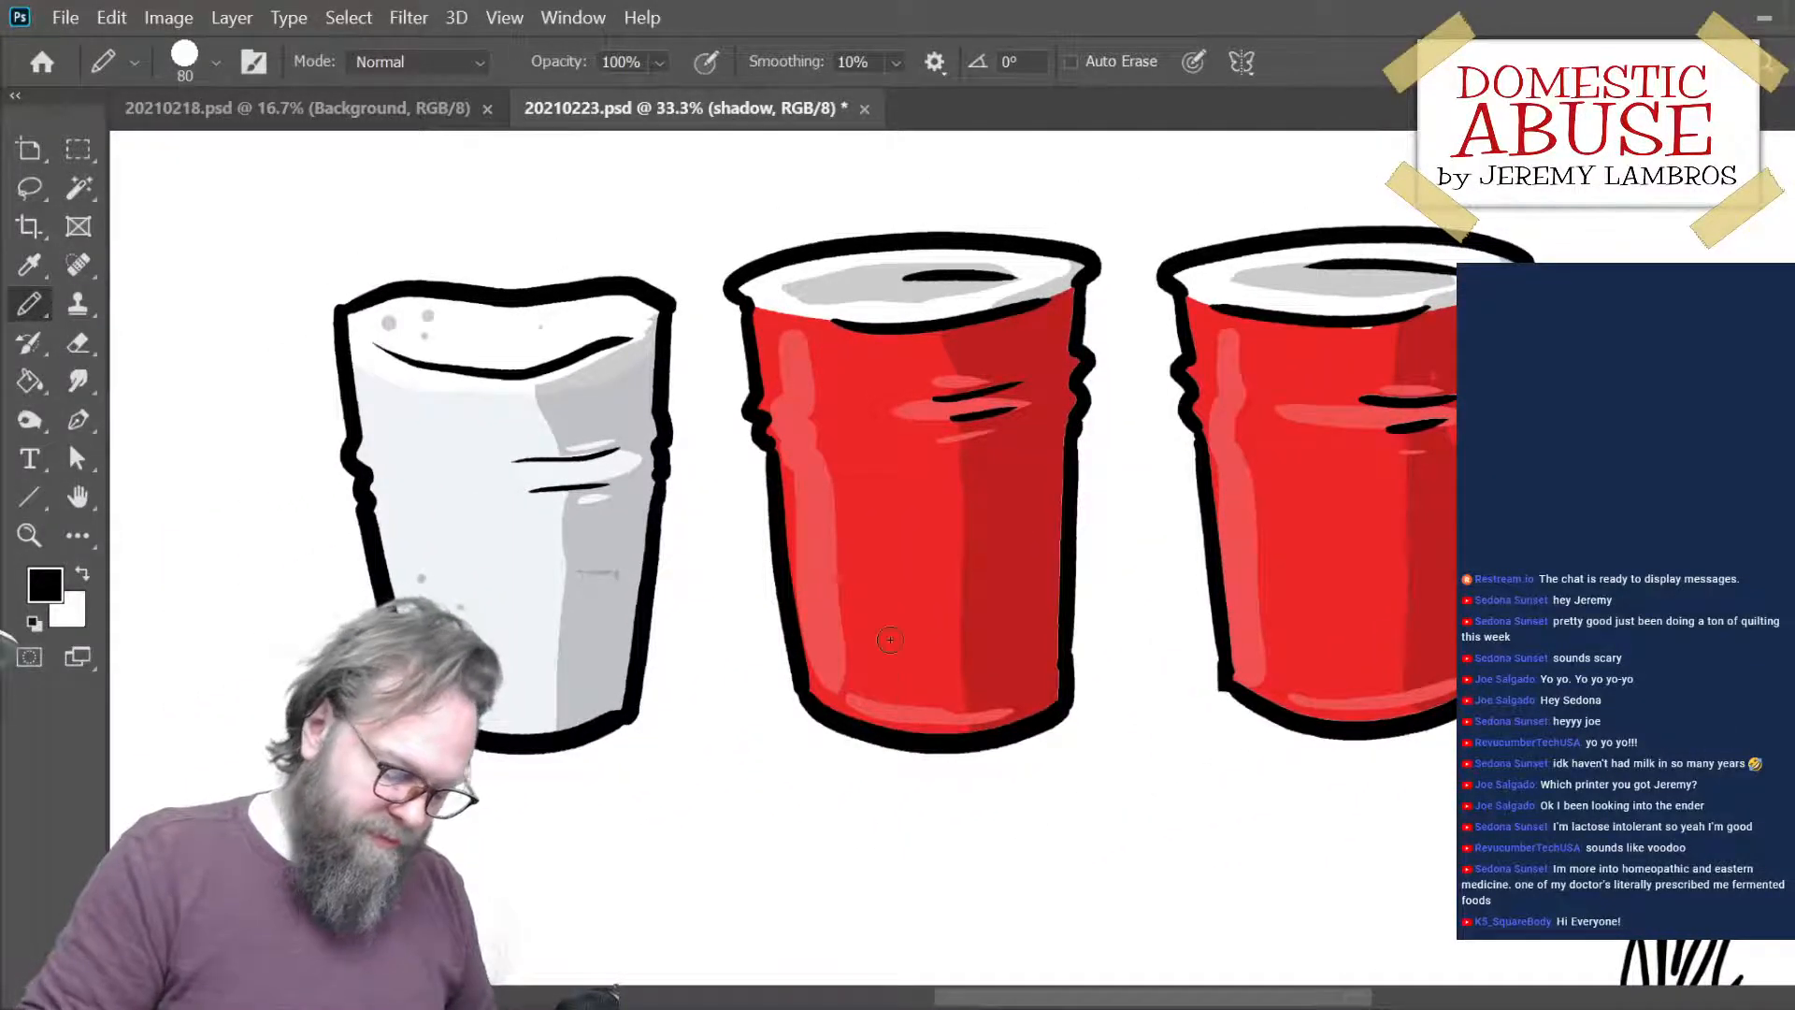
drag(604, 585, 842, 750)
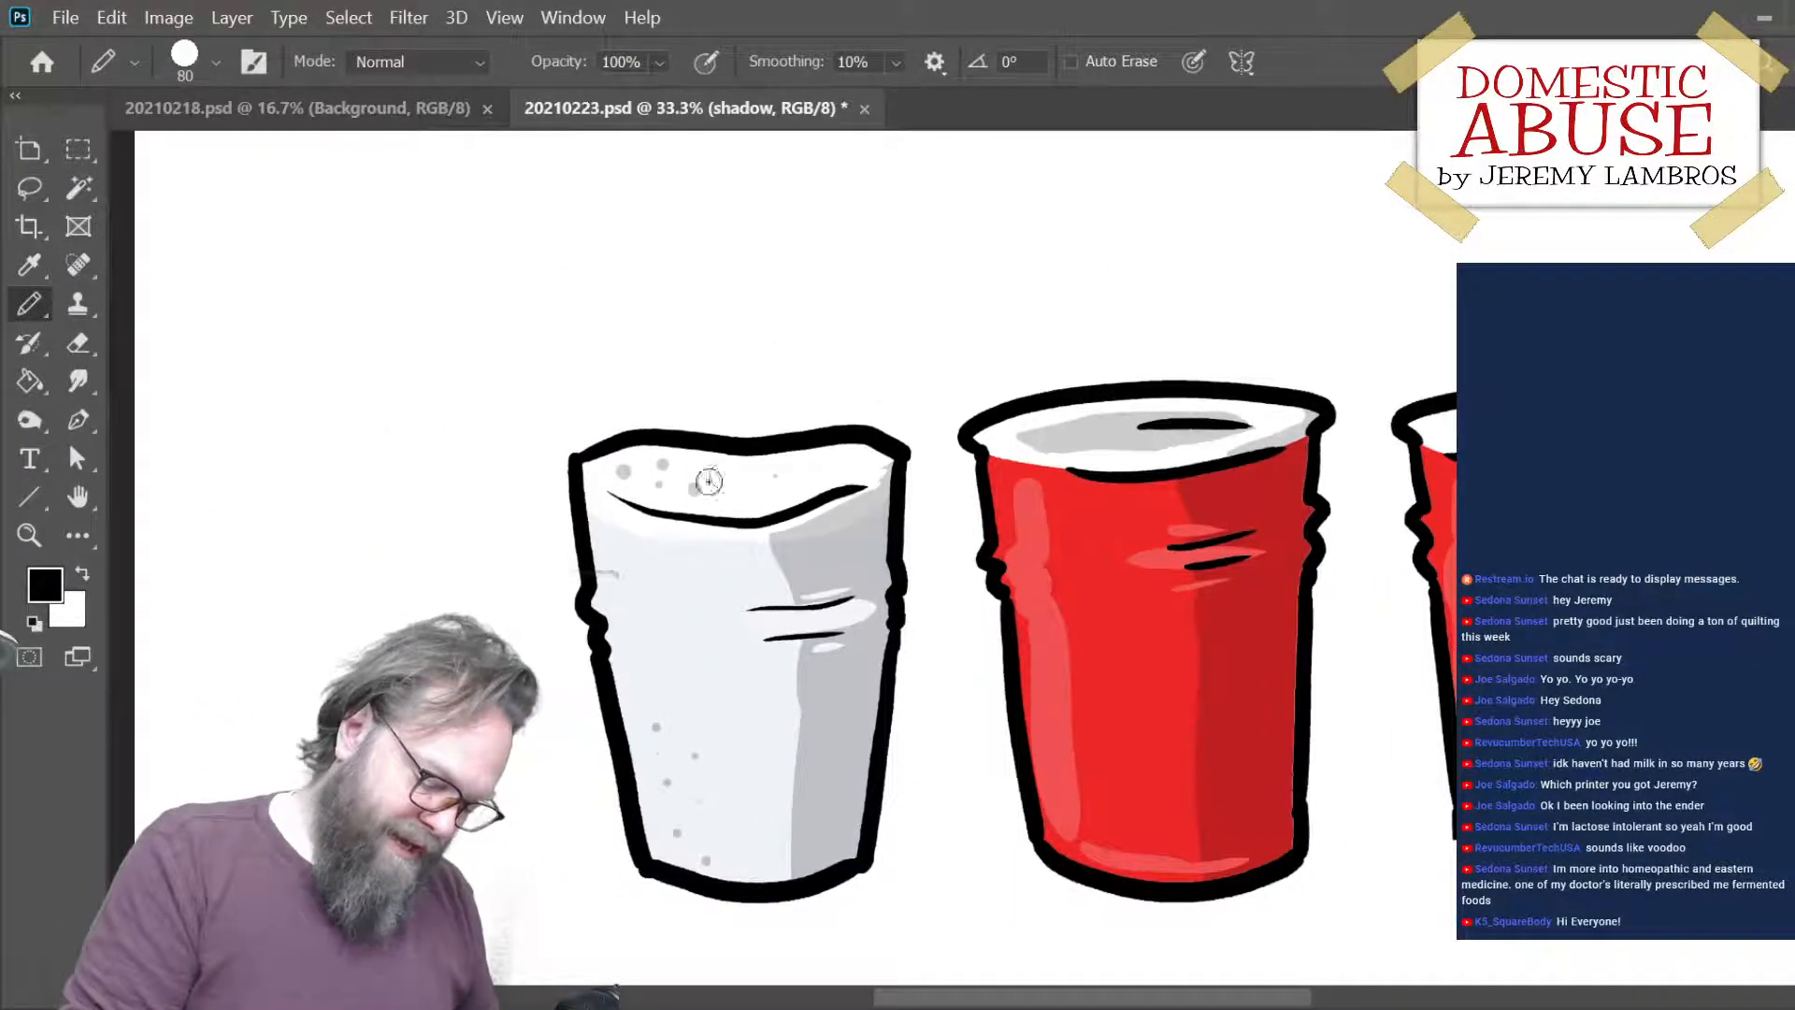
drag(1318, 772, 839, 716)
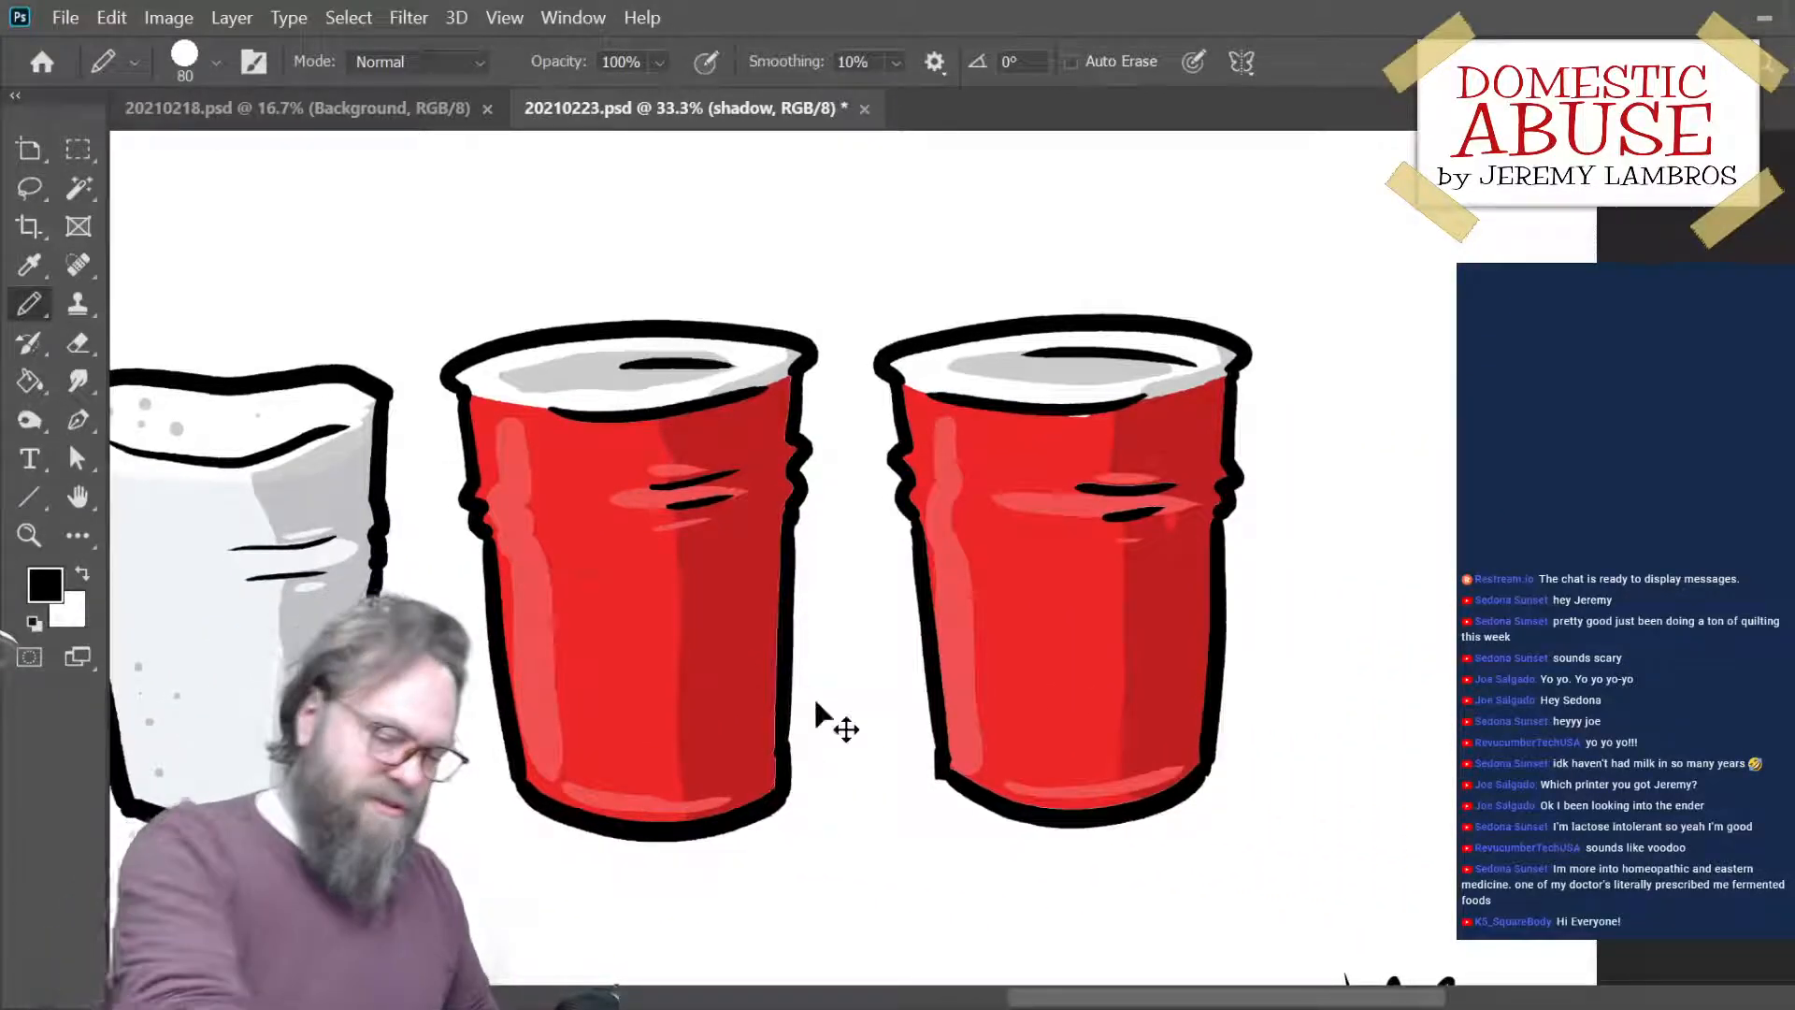
- Paint cast shadows on the ground at the right base of each of the three cups
key(ctrl+minus)
key(ctrl+minus)
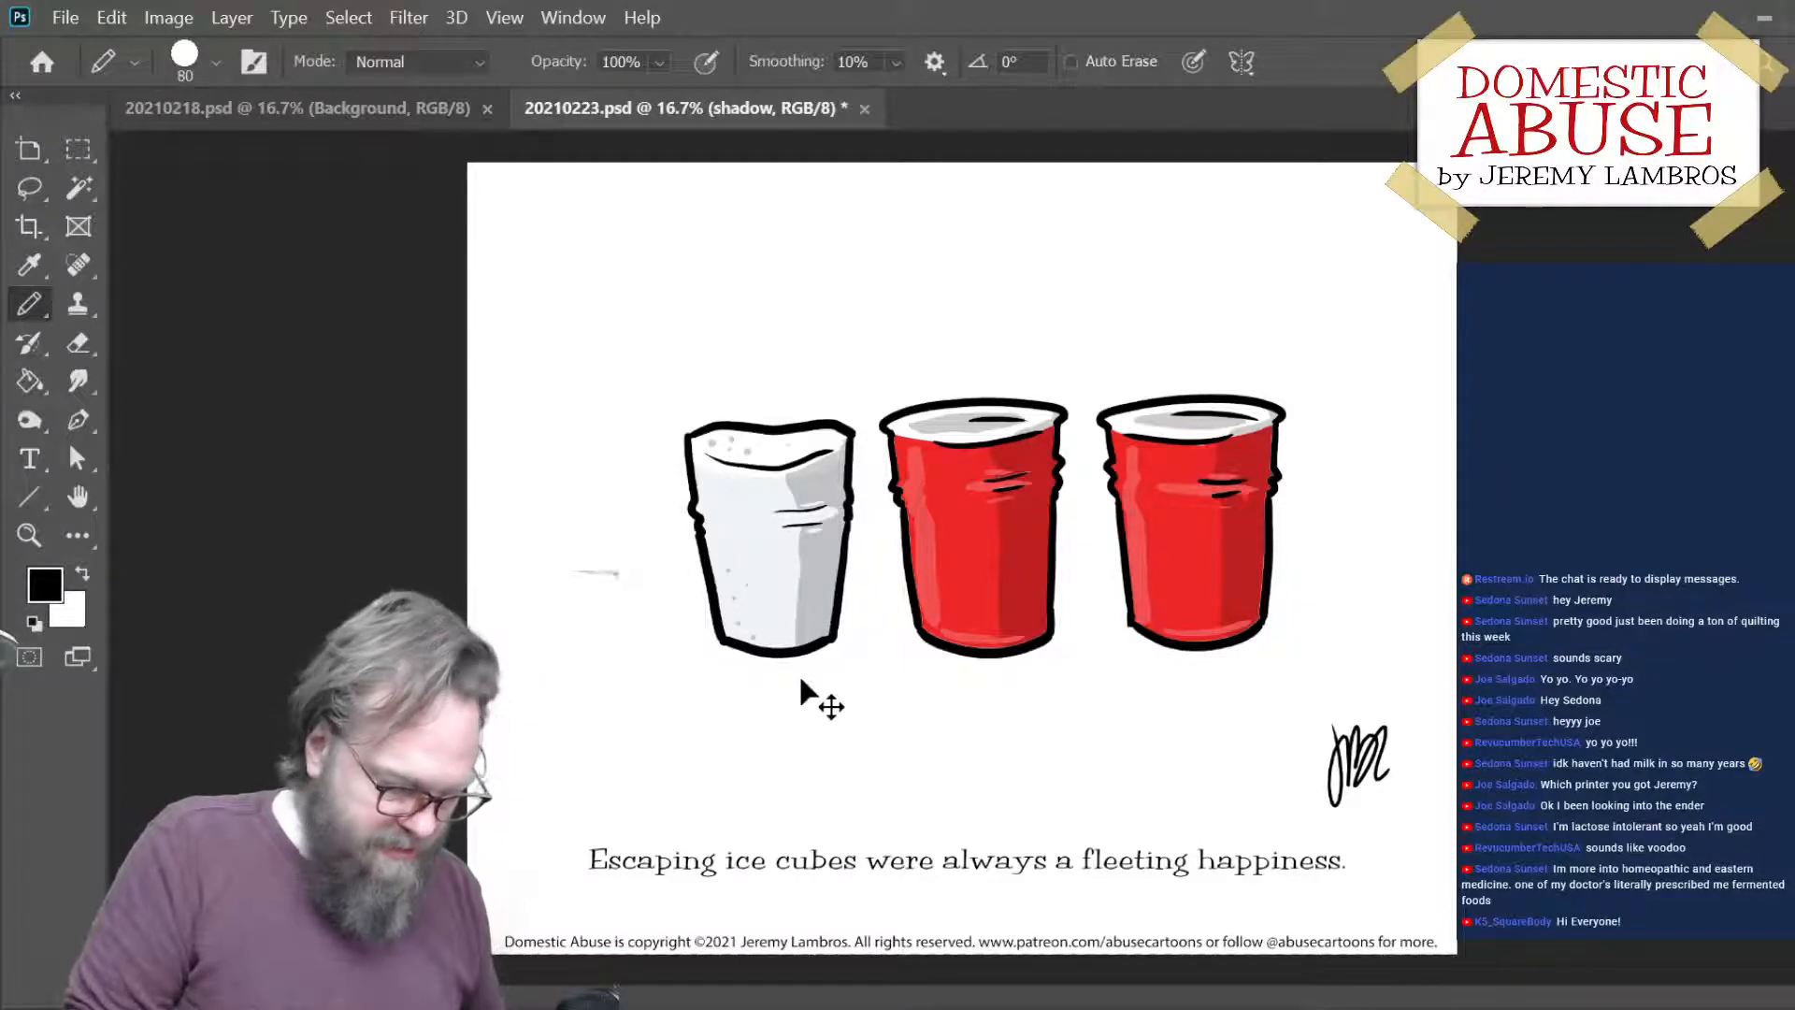
mouse_move(862, 638)
mouse_down()
mouse_move(730, 648)
mouse_move(883, 632)
mouse_move(1035, 672)
mouse_move(814, 661)
mouse_move(848, 670)
mouse_move(825, 654)
mouse_move(889, 636)
mouse_move(1045, 650)
mouse_move(1088, 620)
mouse_move(1052, 608)
mouse_move(1211, 651)
mouse_move(1297, 614)
mouse_move(1263, 598)
mouse_move(1314, 600)
mouse_up()
key(g)
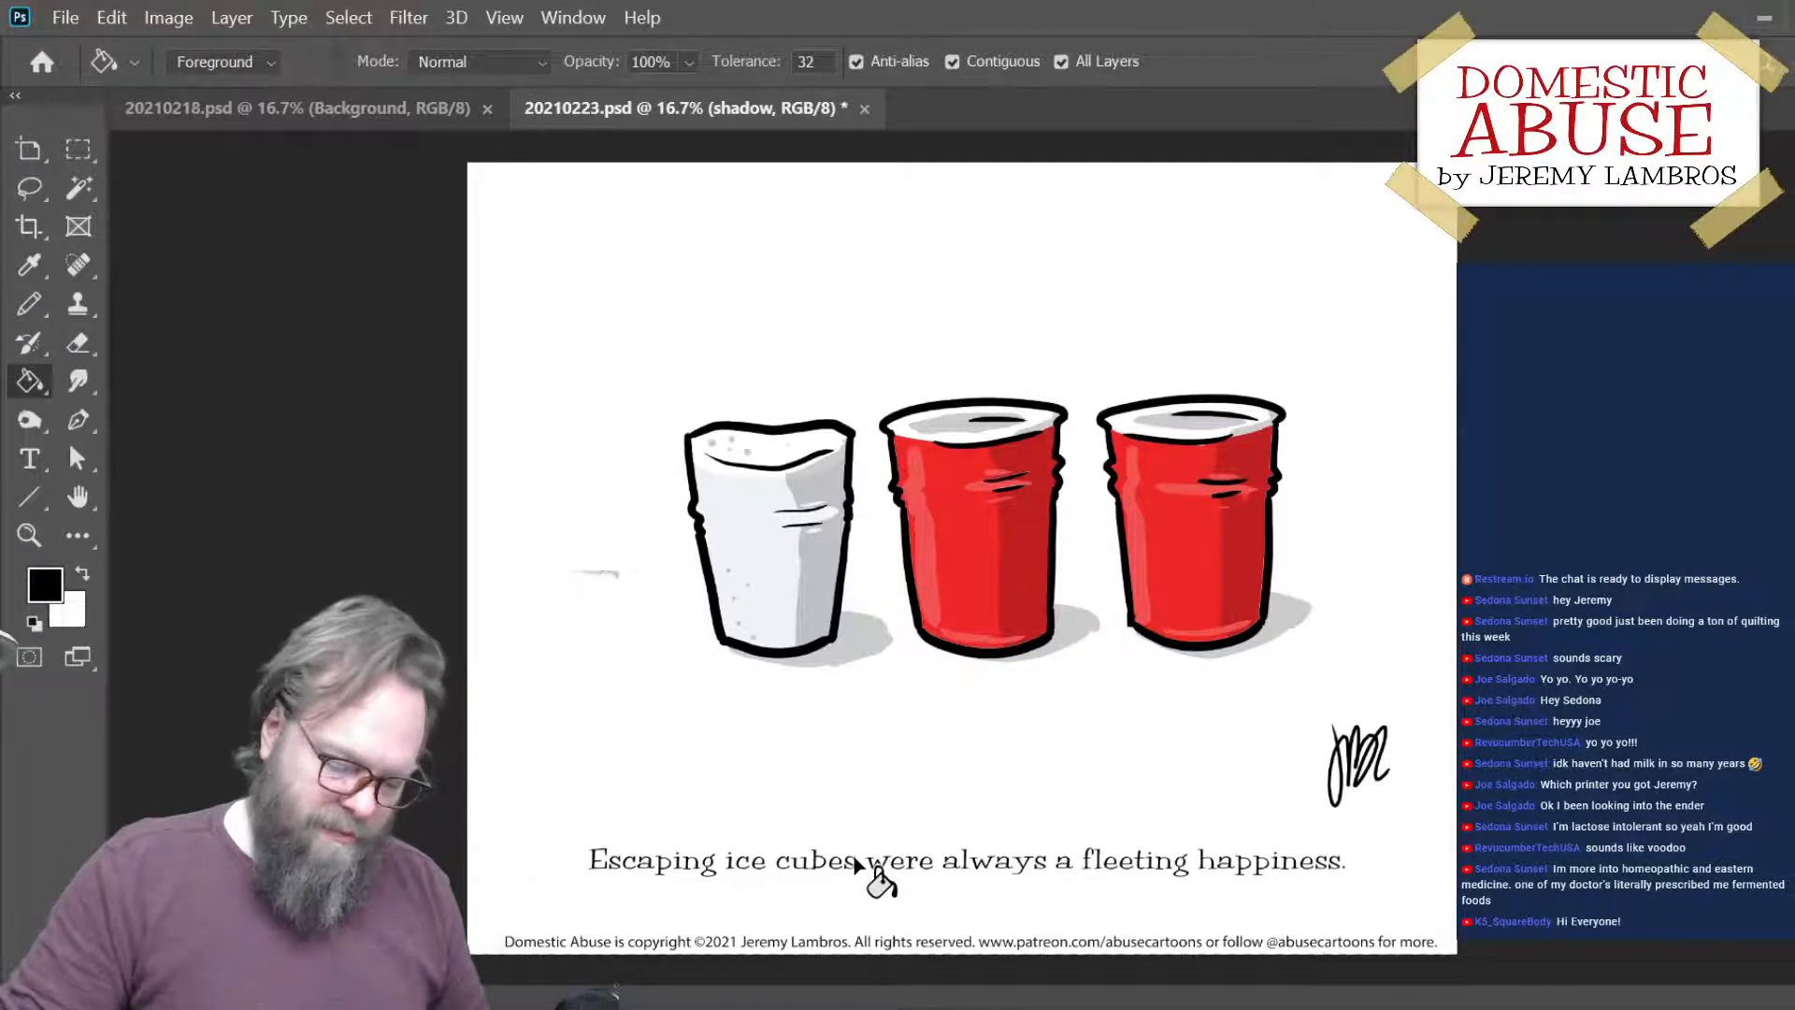
- Add a new layer and place two black 70 px pencil dots side by side near the bottom of the white cup
click(1764, 985)
key(ctrl+plus)
key(ctrl+plus)
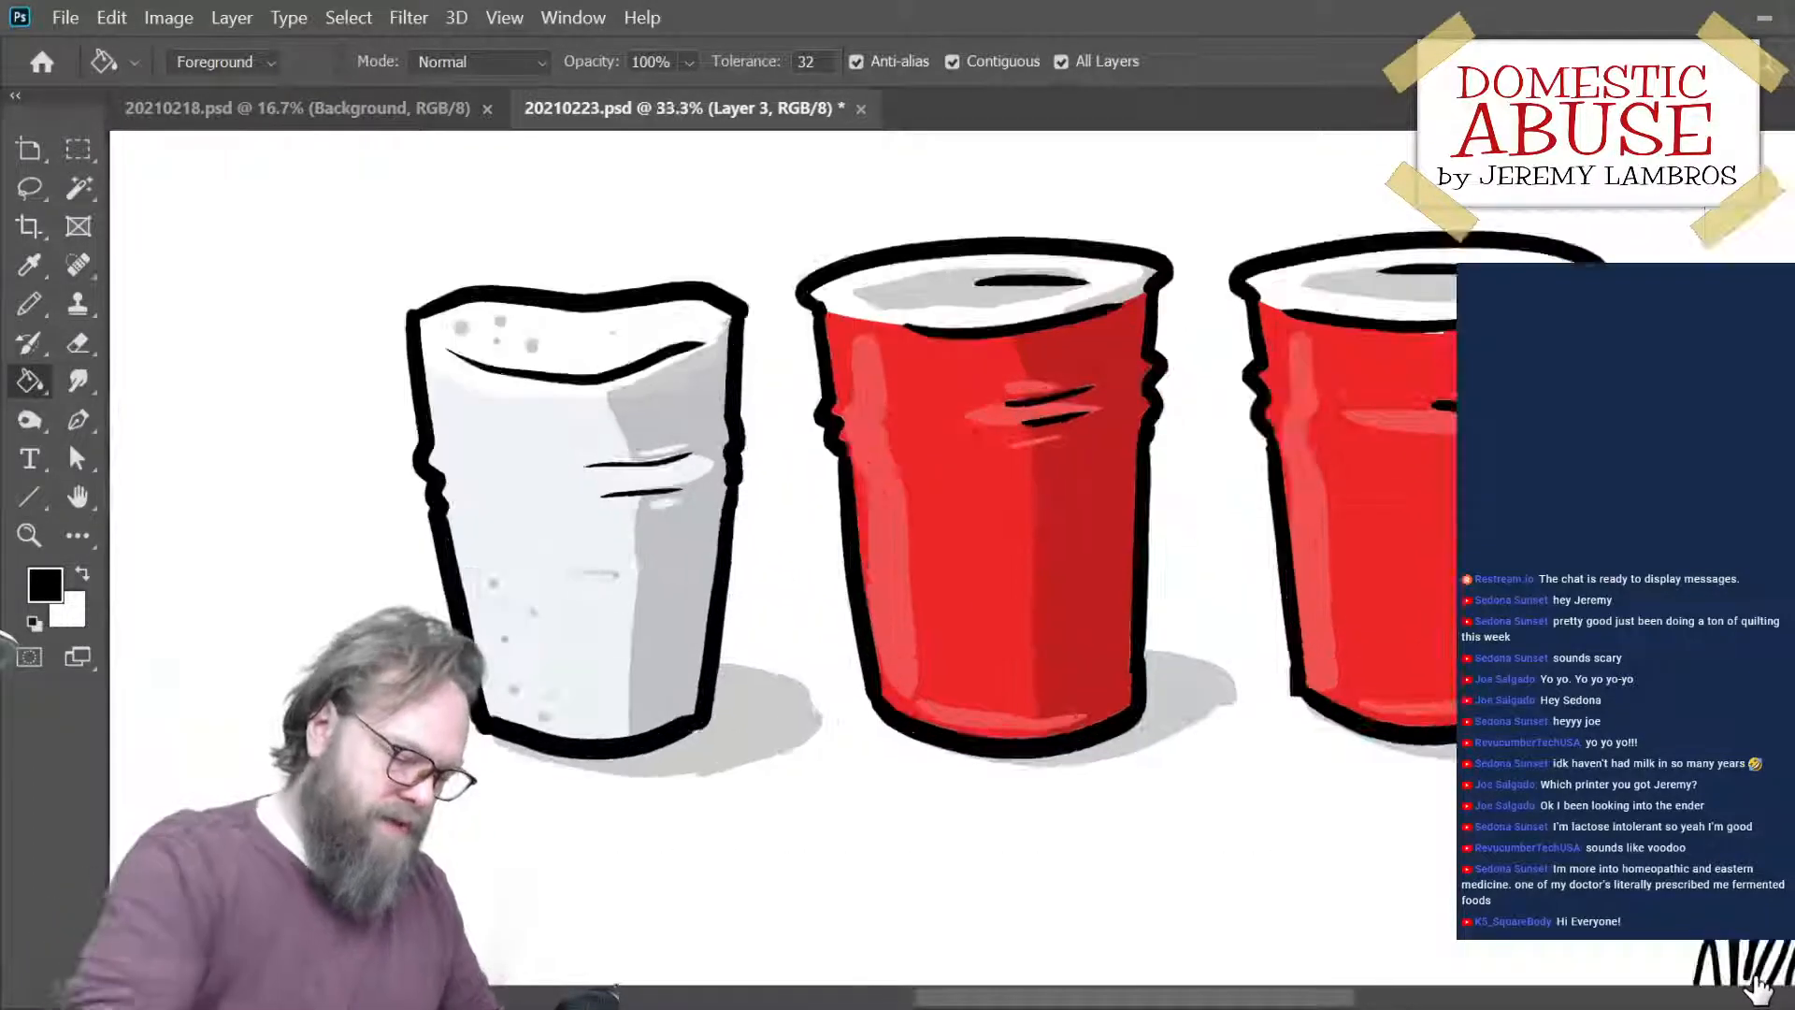
key(b)
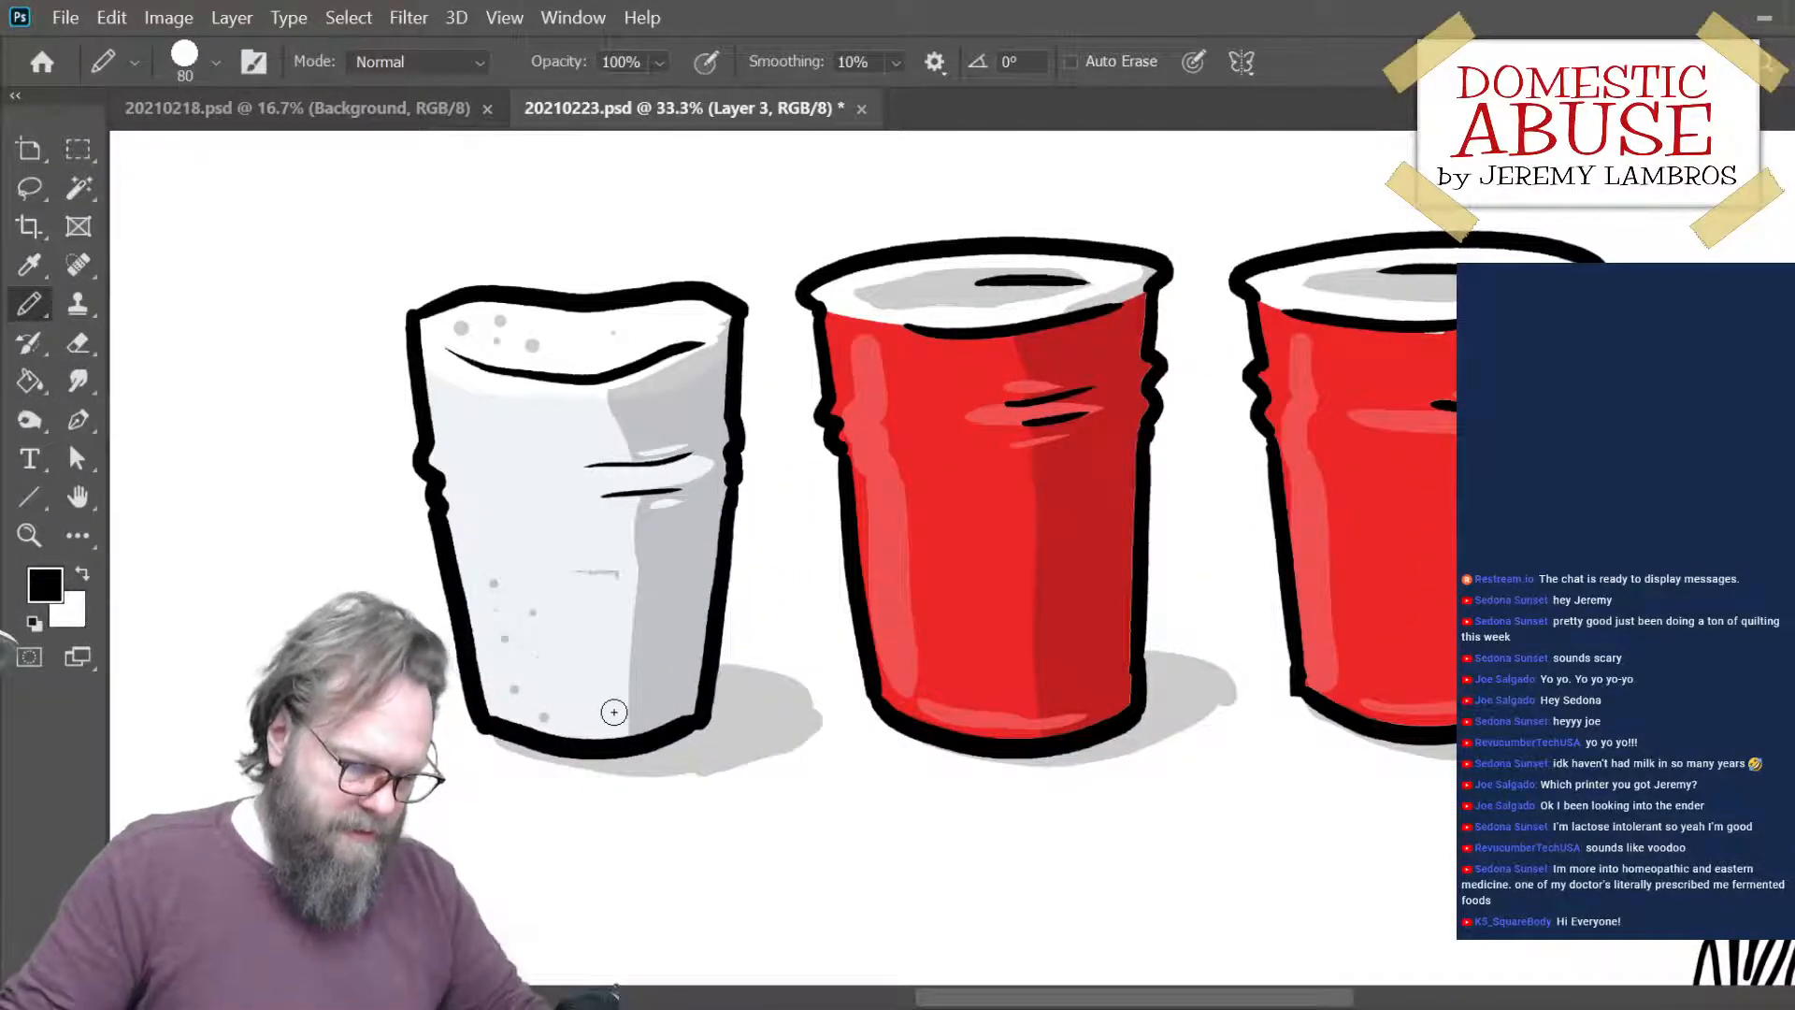
key(bracketleft)
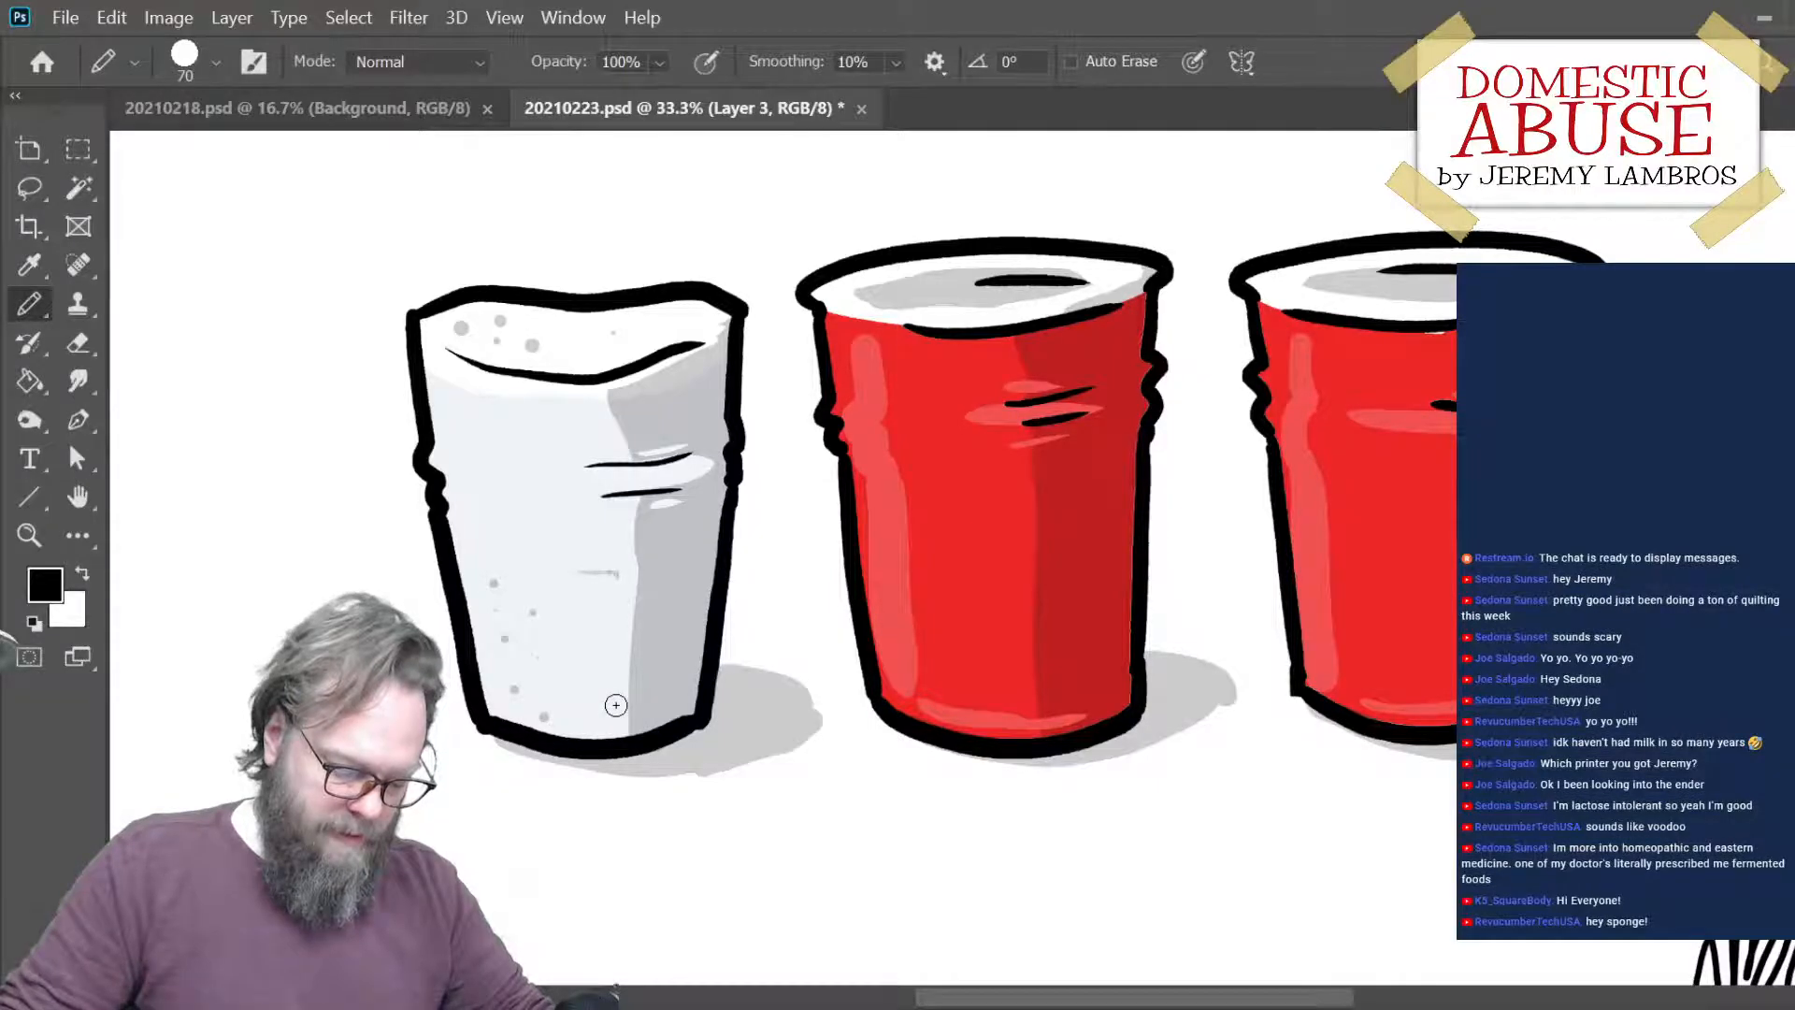
click(628, 696)
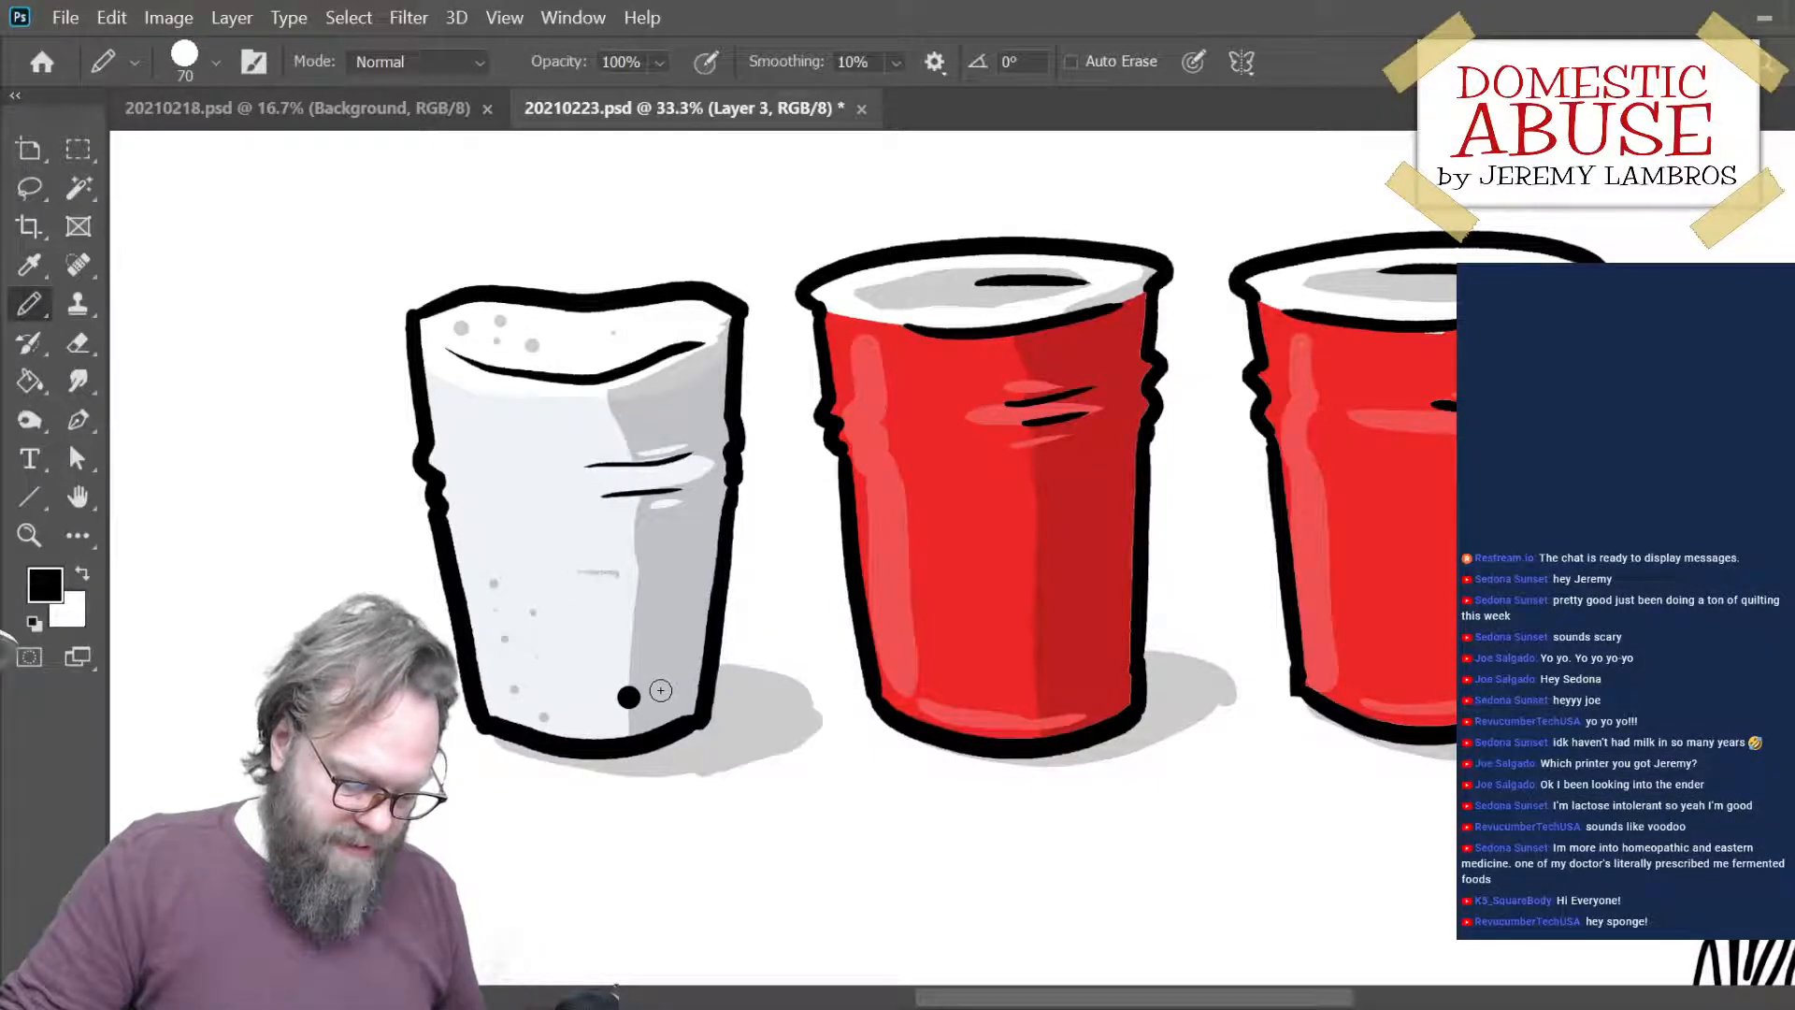
click(658, 694)
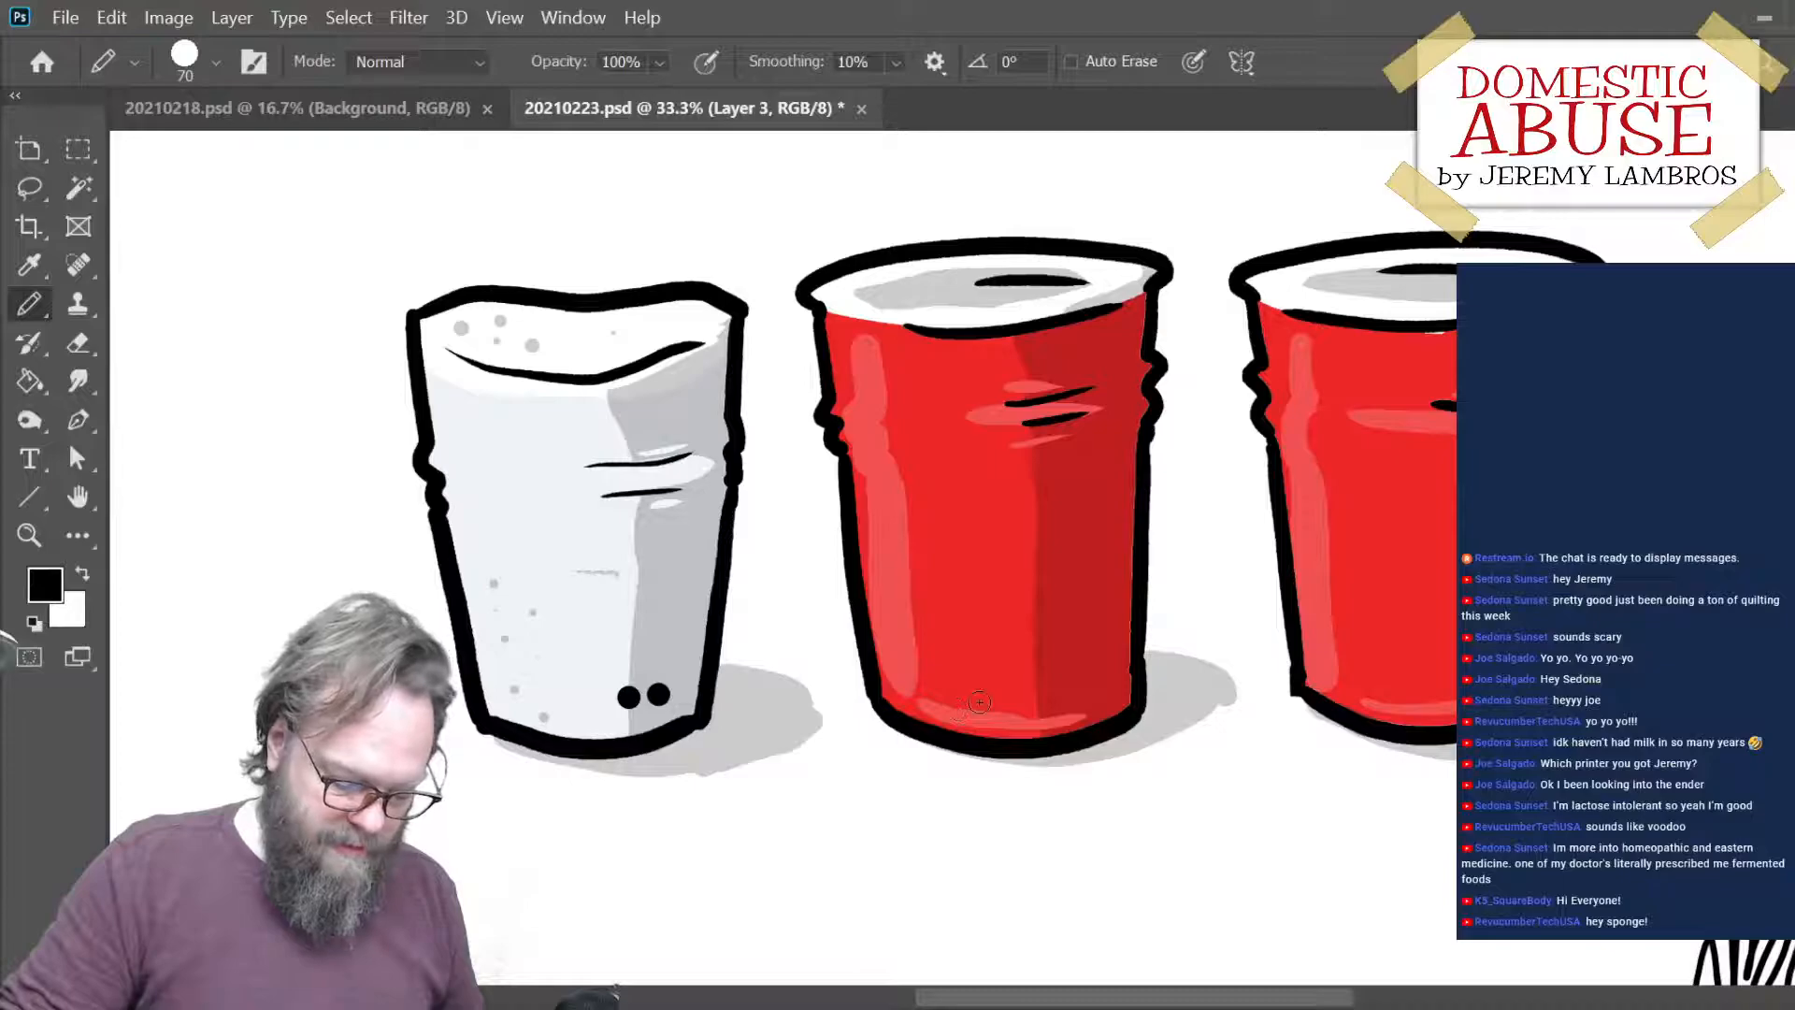
- Place two matching black dots side by side near the lower left of the middle red cup
click(927, 694)
key(ctrl+z)
click(946, 693)
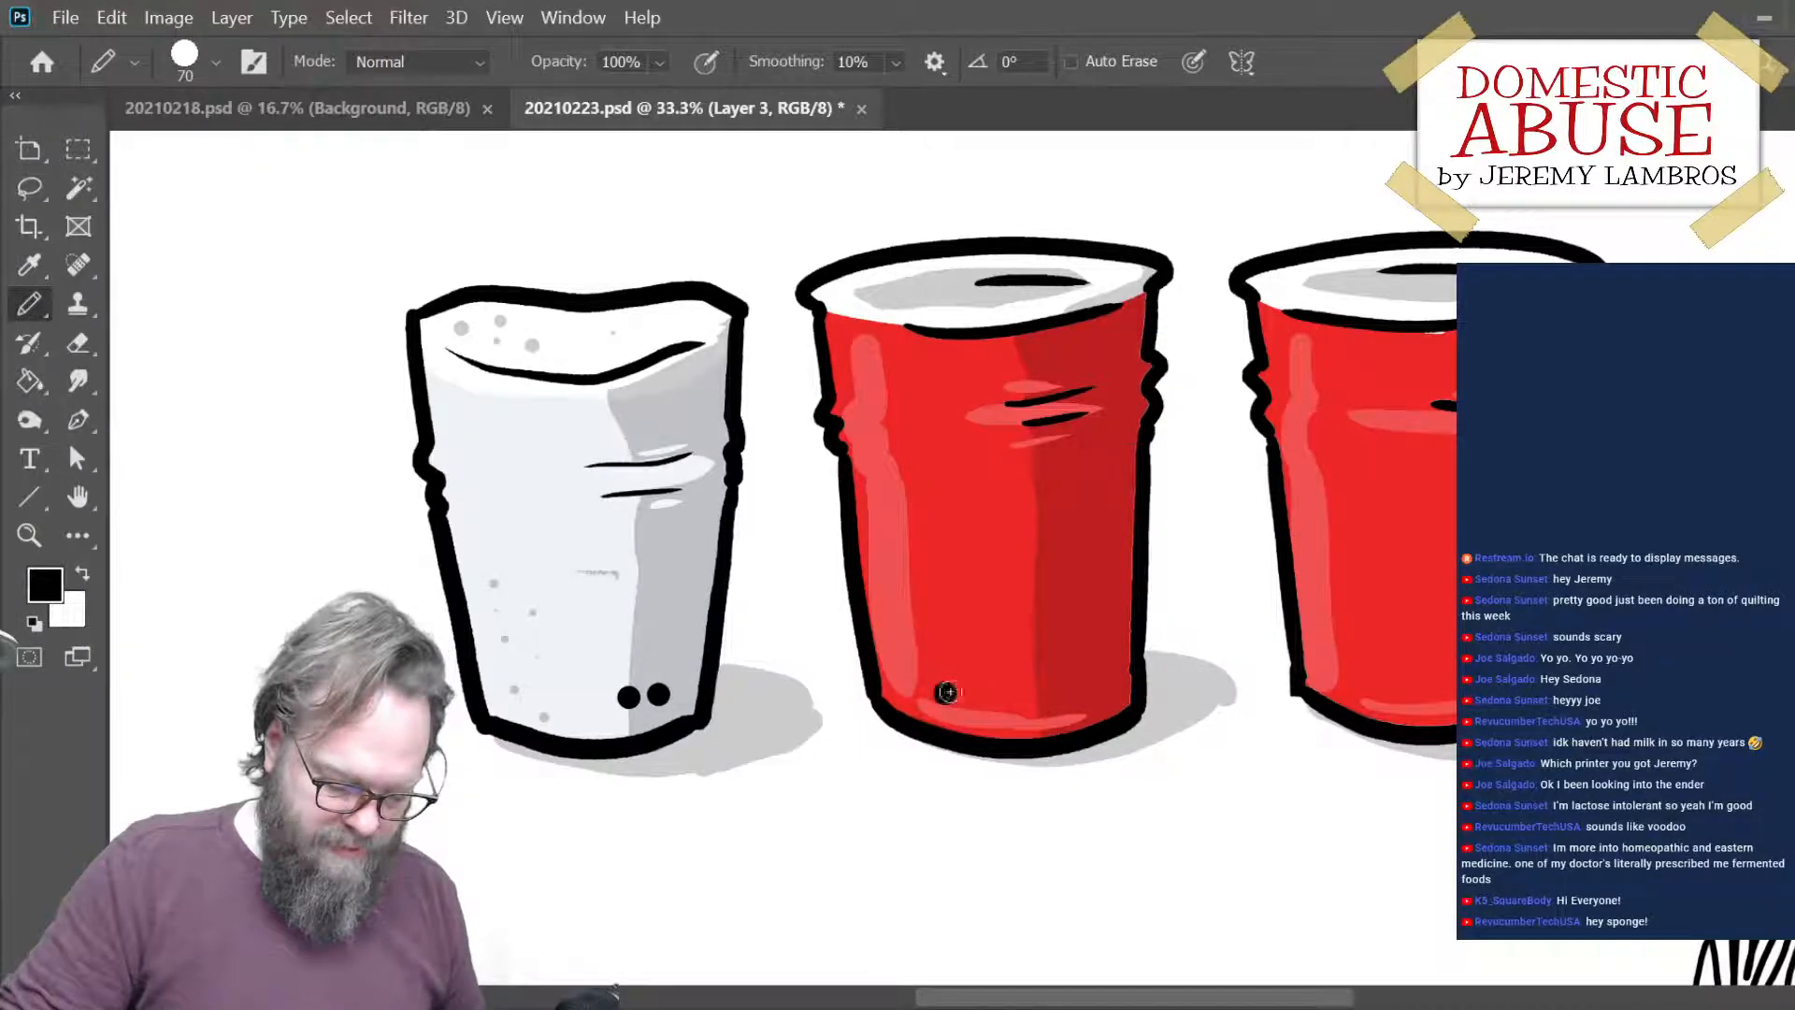
click(976, 701)
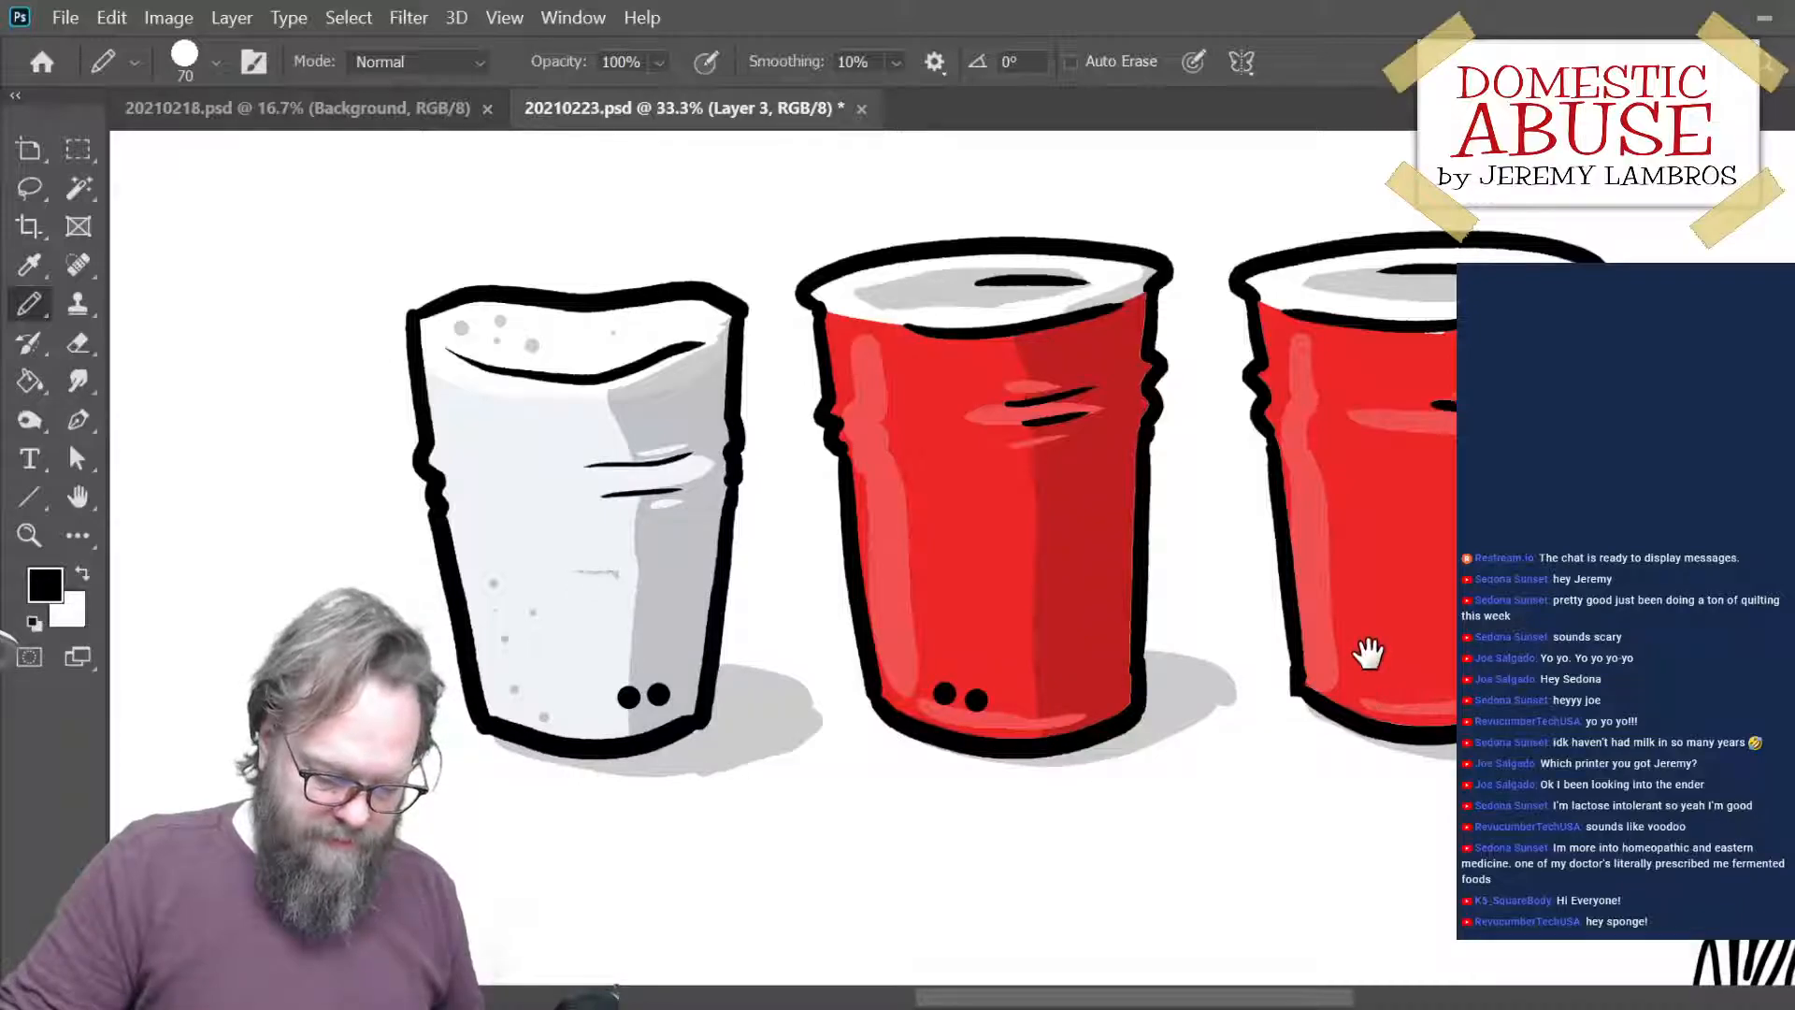
- Place two matching black dots near the lower left of the third cup, correcting their position, and save the file
drag(1369, 654, 1186, 652)
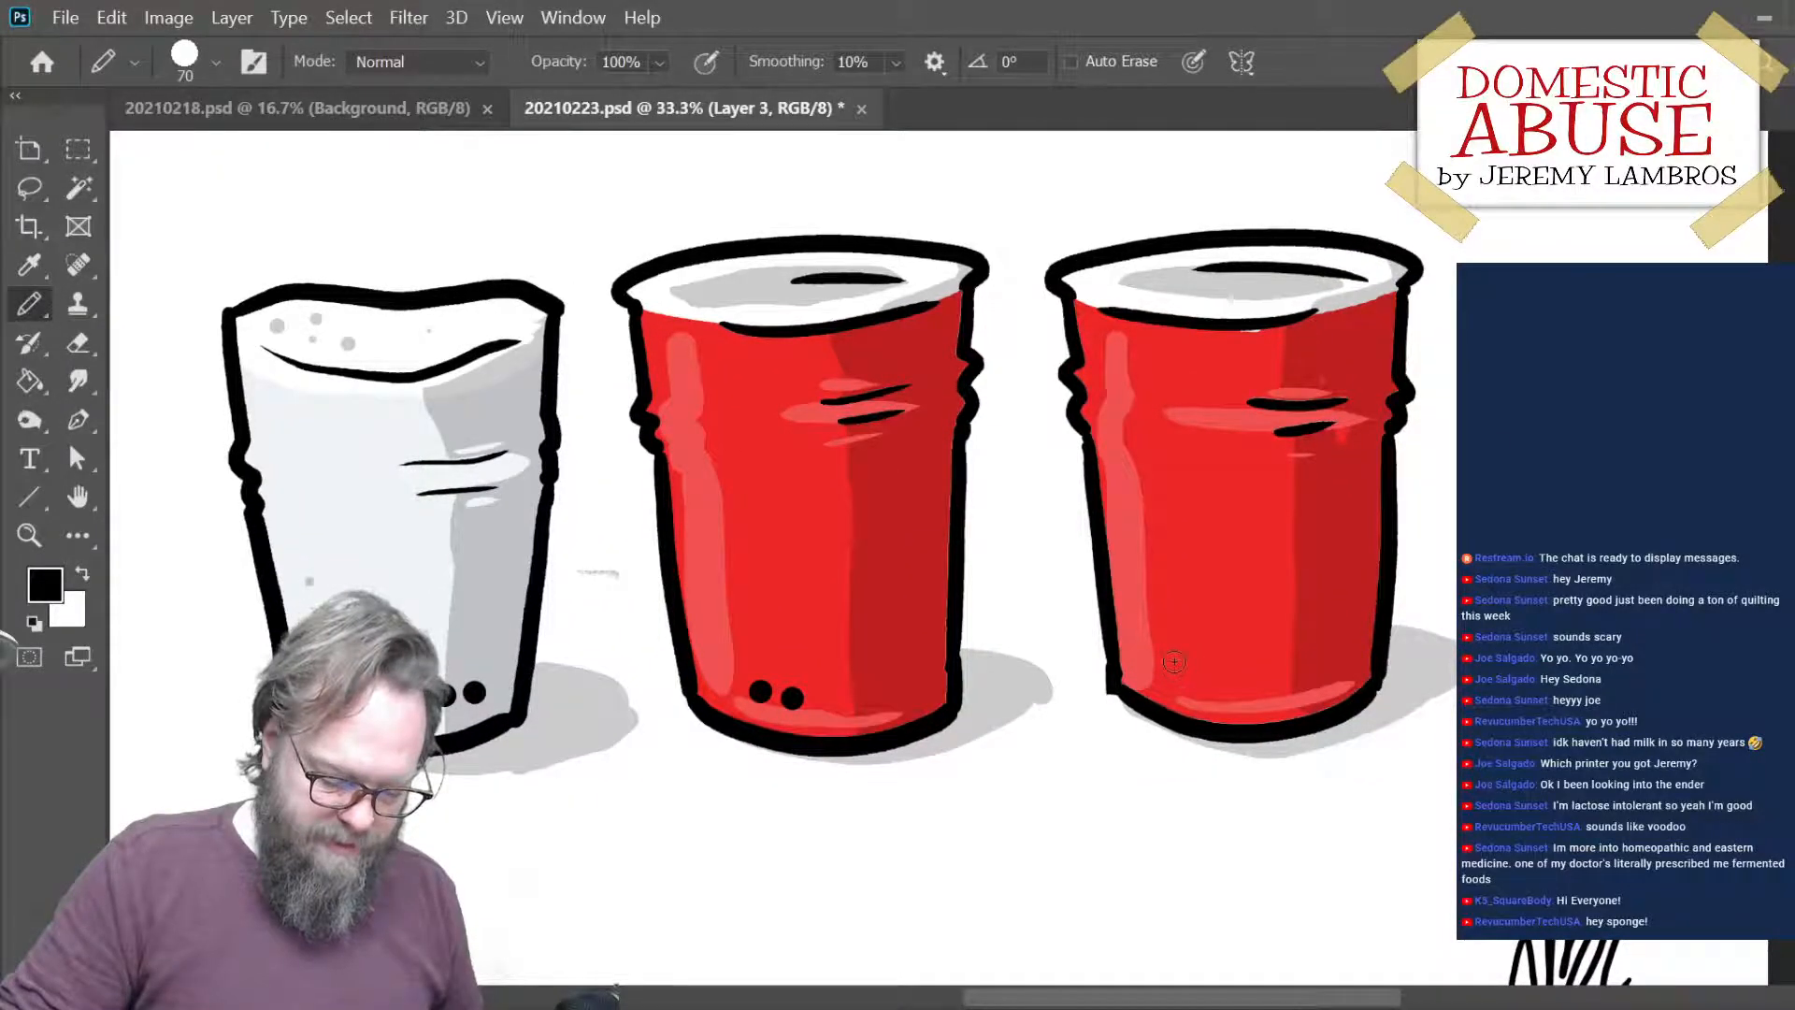
click(1179, 680)
click(1209, 690)
key(ctrl+z)
key(ctrl+z)
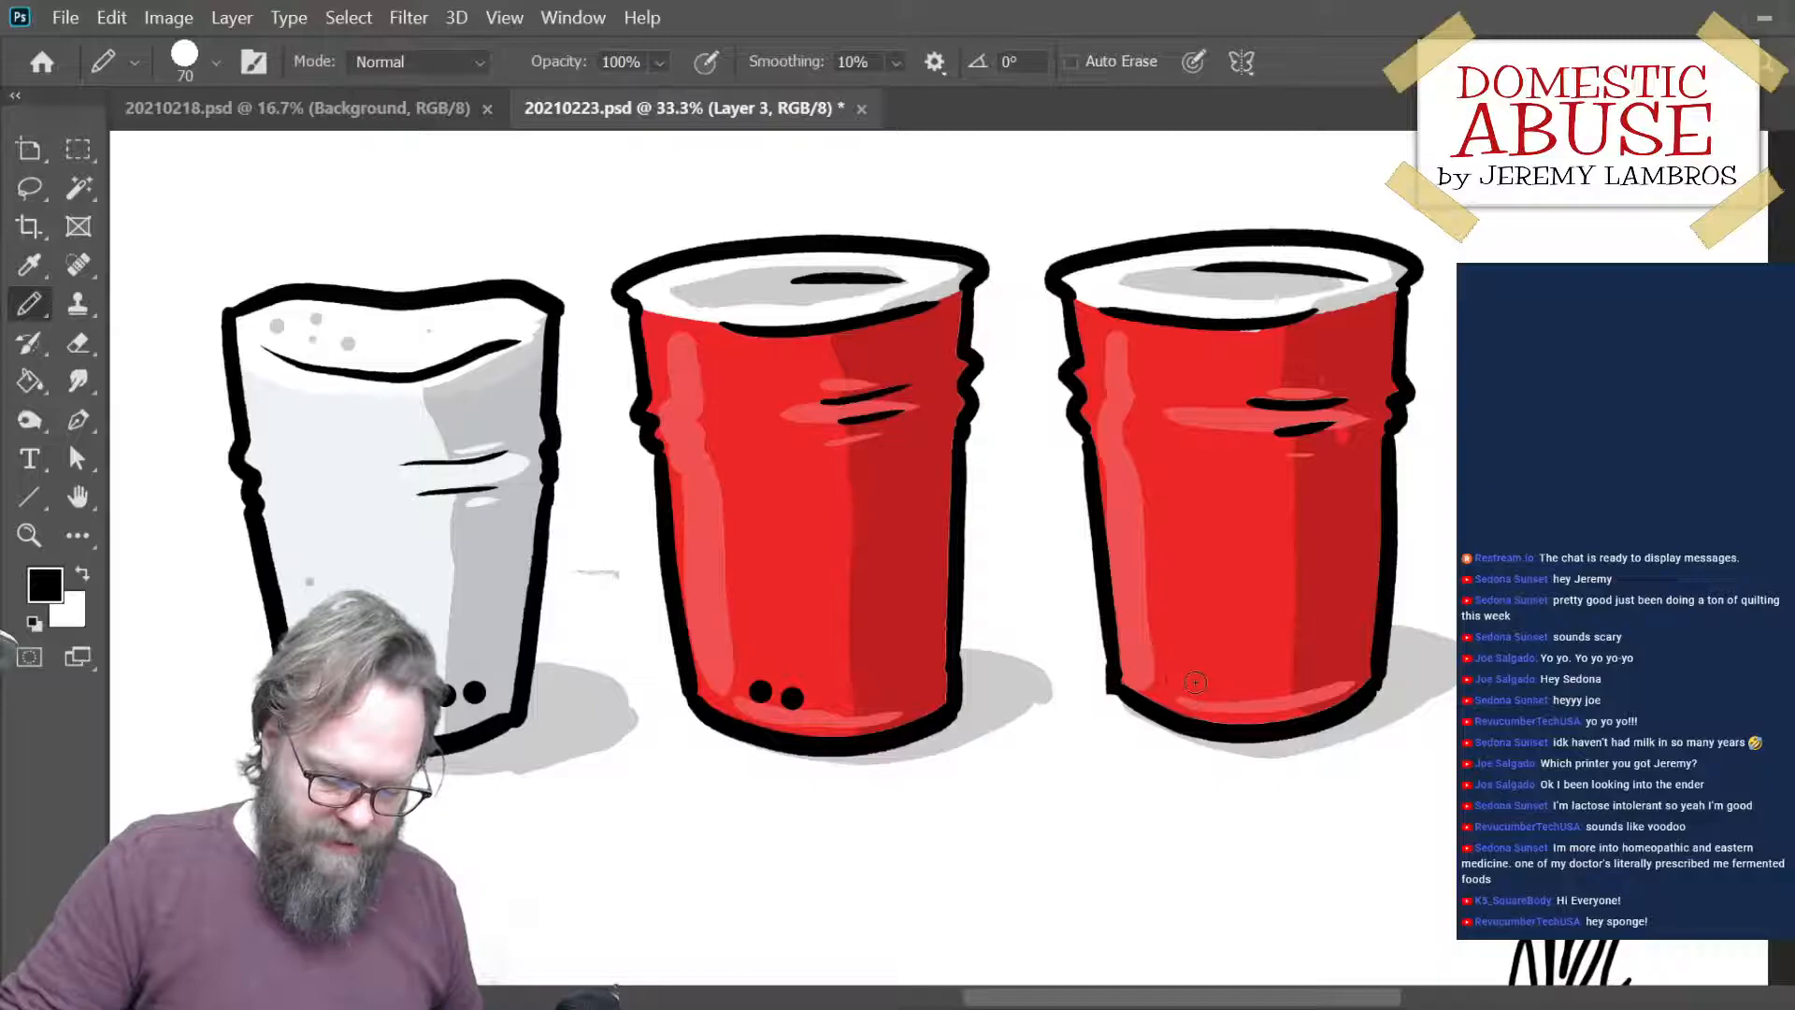
click(1188, 676)
click(1220, 680)
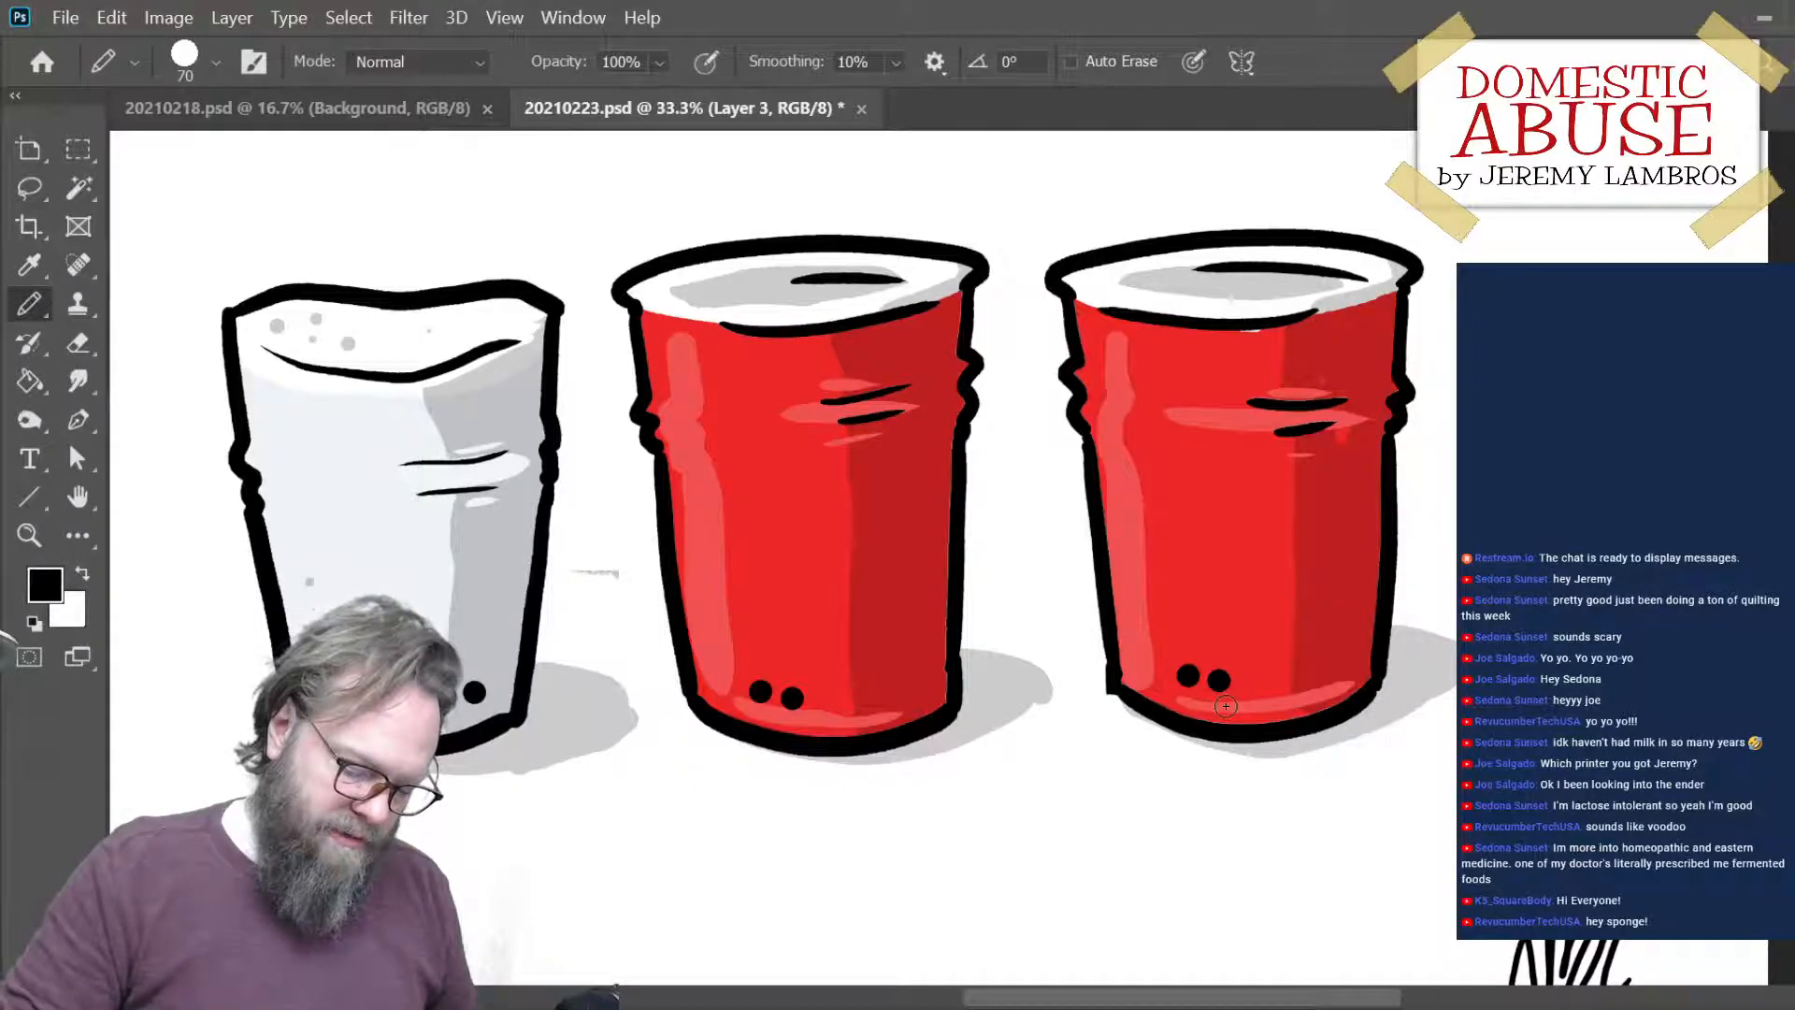
key(ctrl+minus)
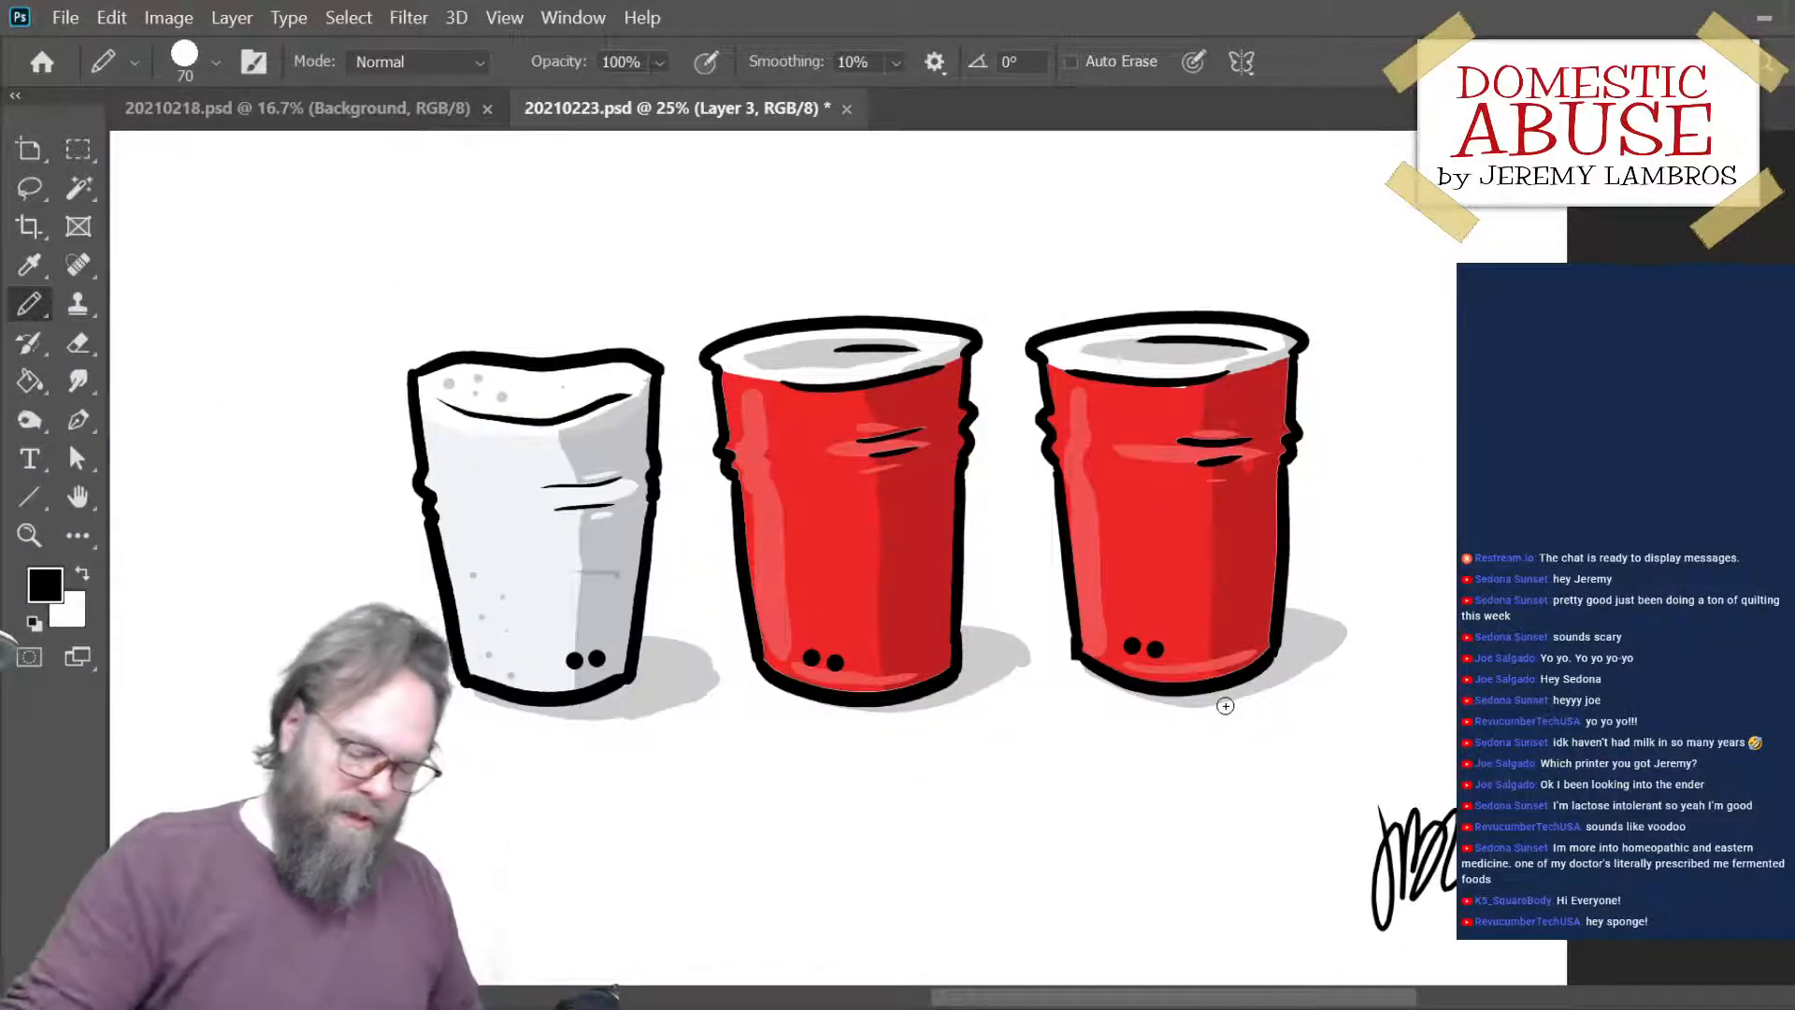
key(ctrl+s)
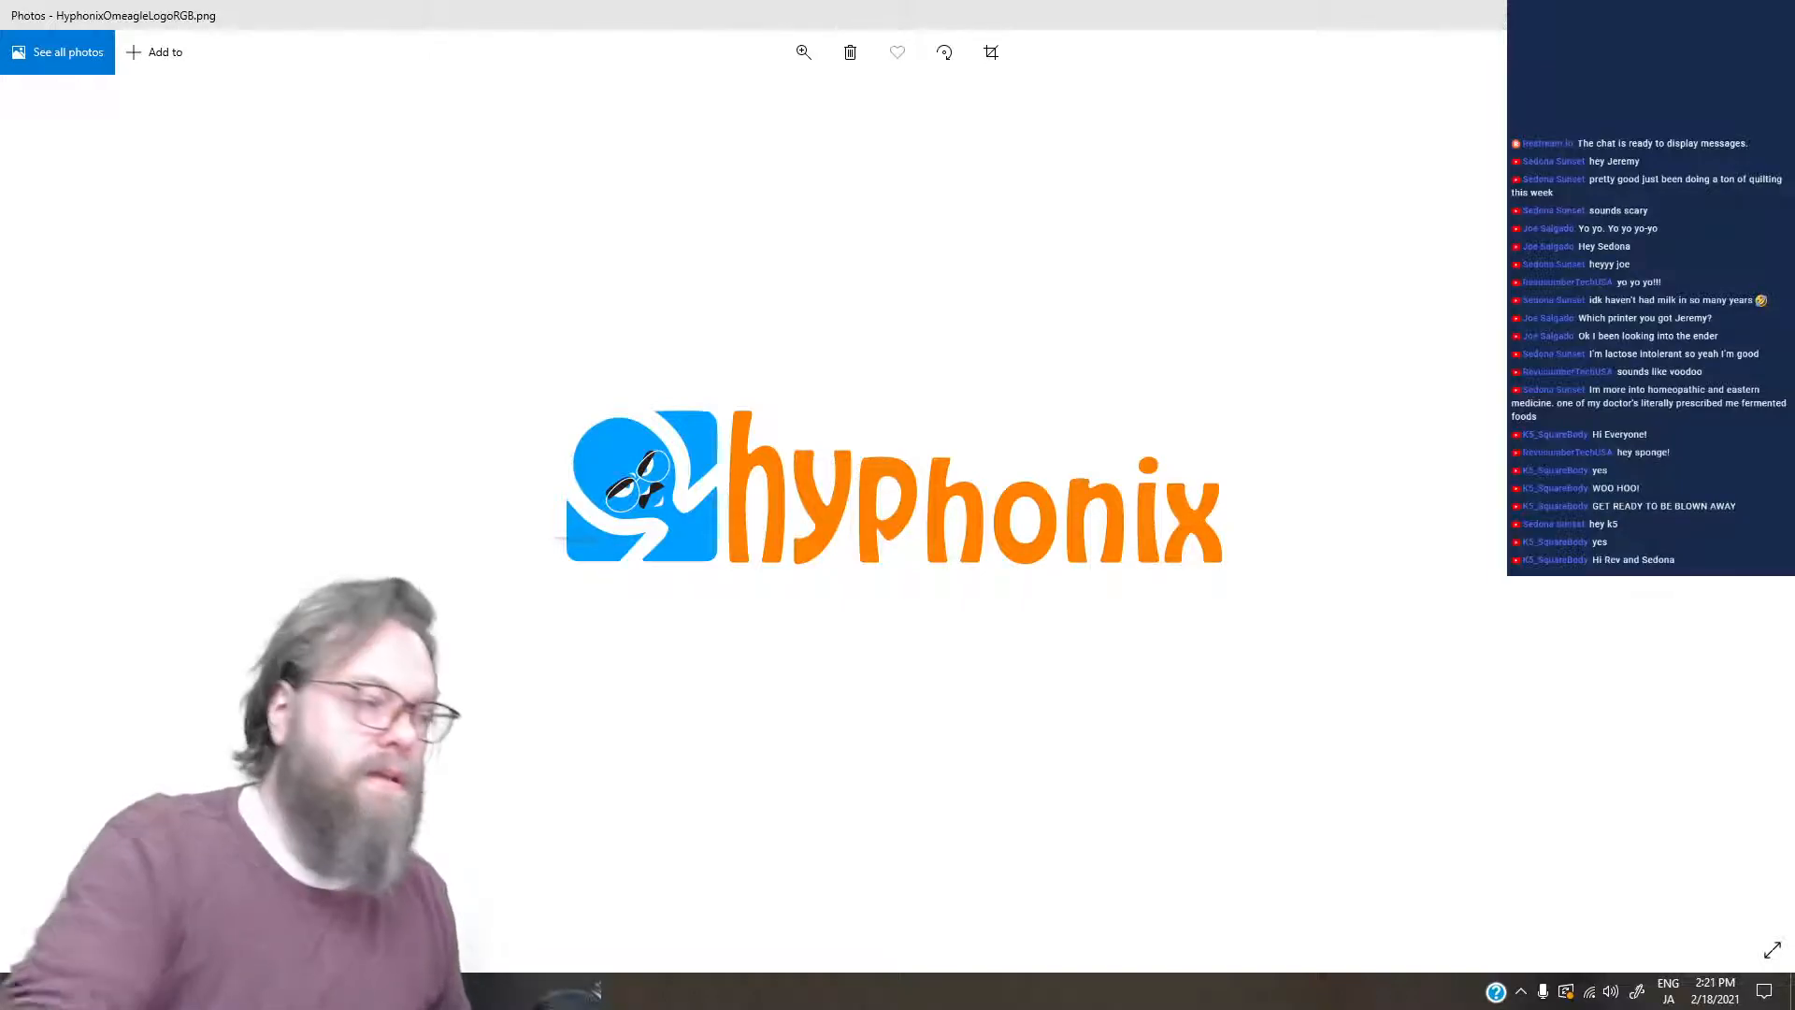
- Switch to Photos to examine HyphonixOmeagleLogoRGB.png at several magnifications and compare its colours with HyphonixOmeagleLogo-trans.png
click(803, 51)
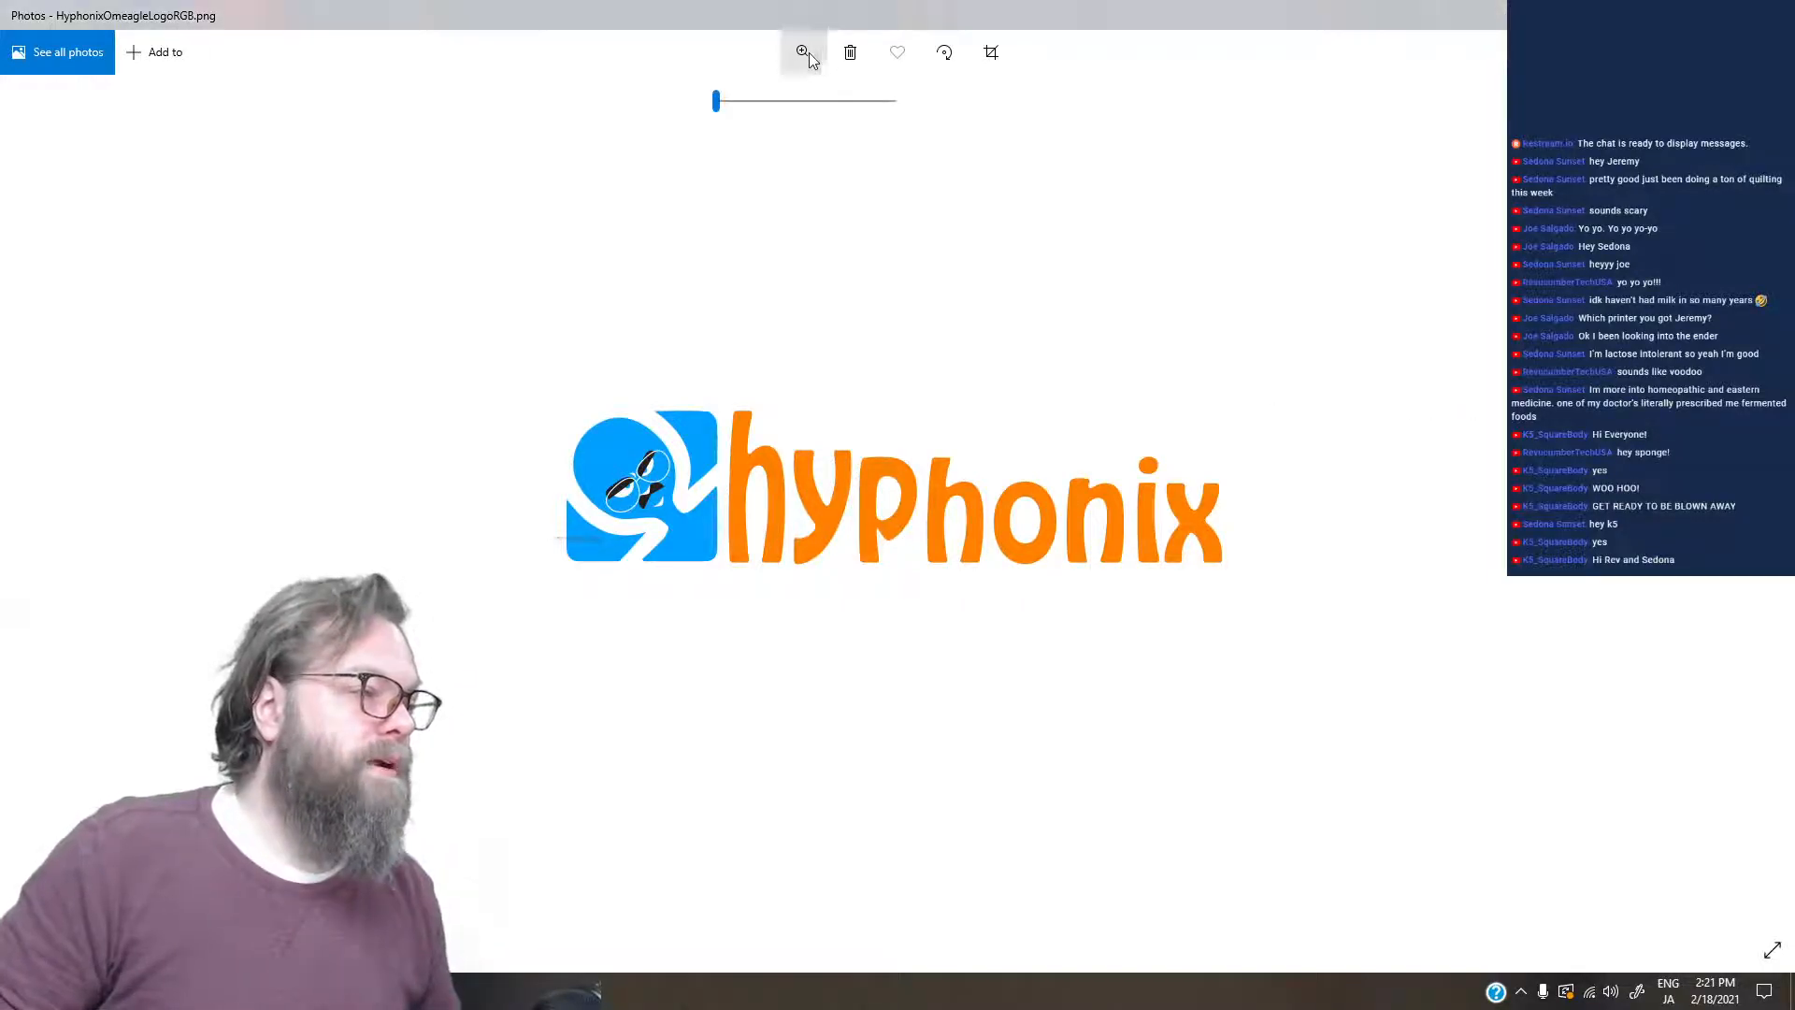
drag(717, 101, 726, 101)
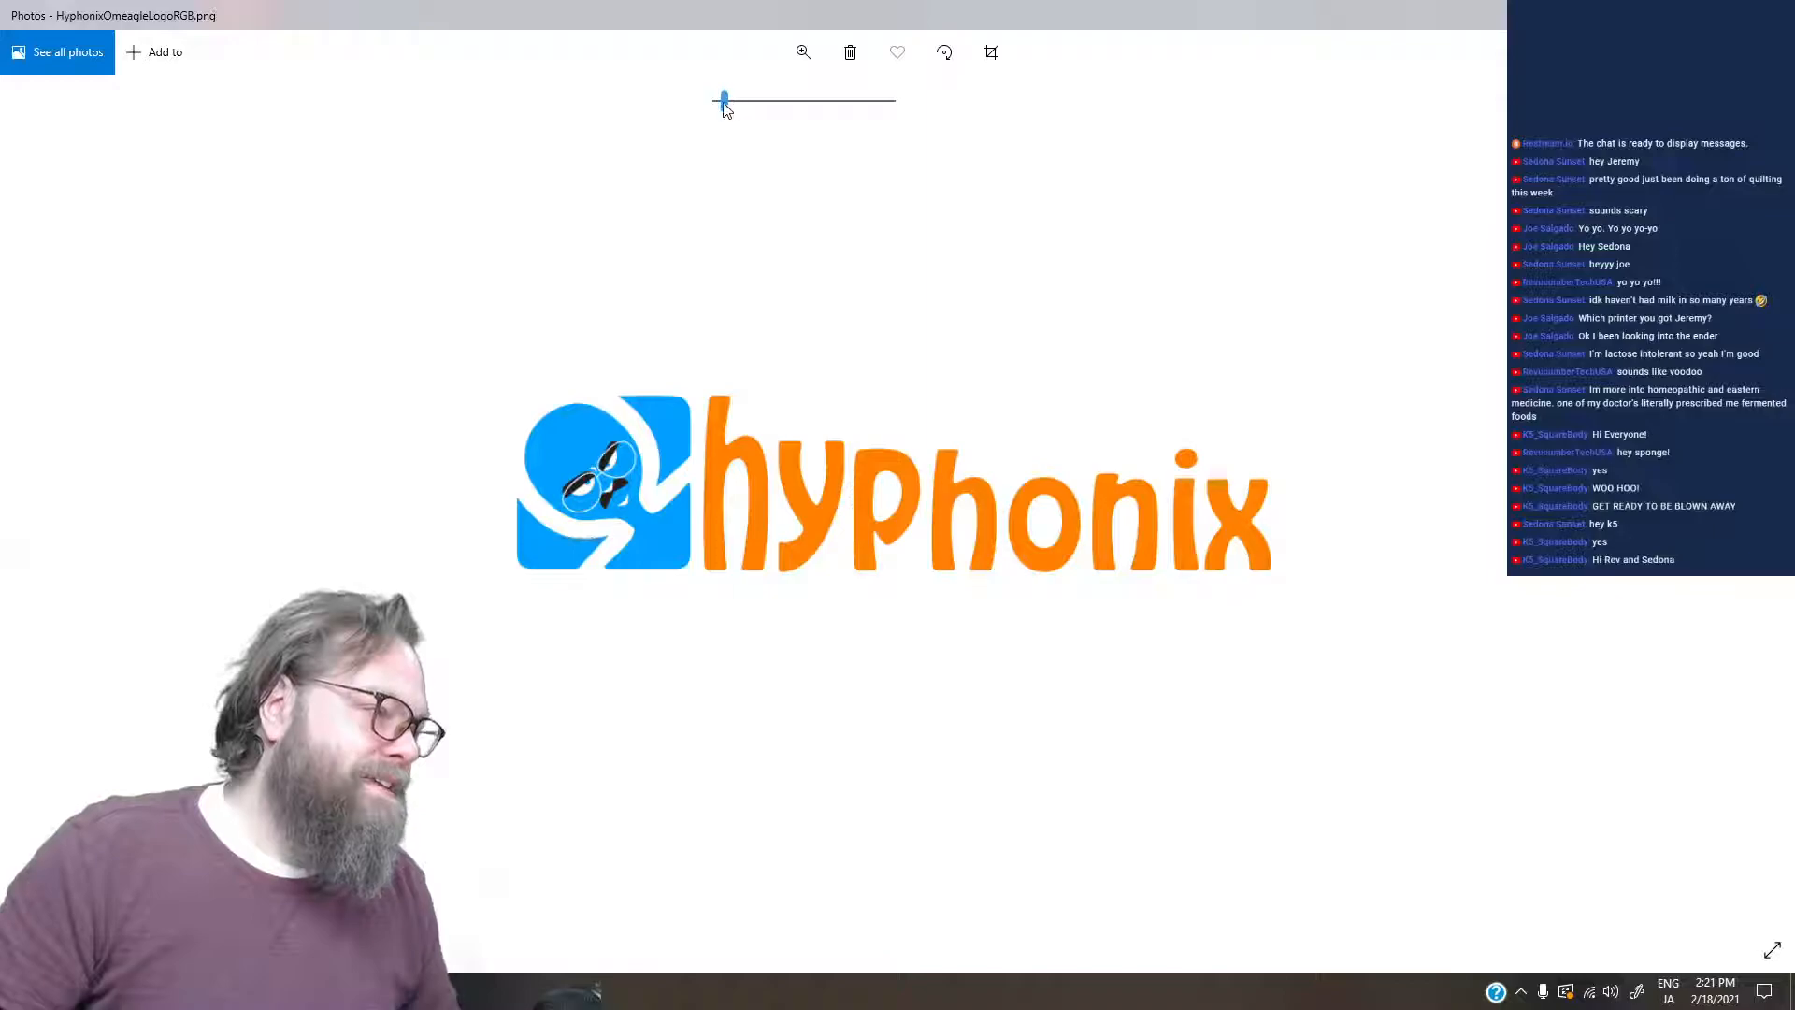
drag(724, 101, 746, 113)
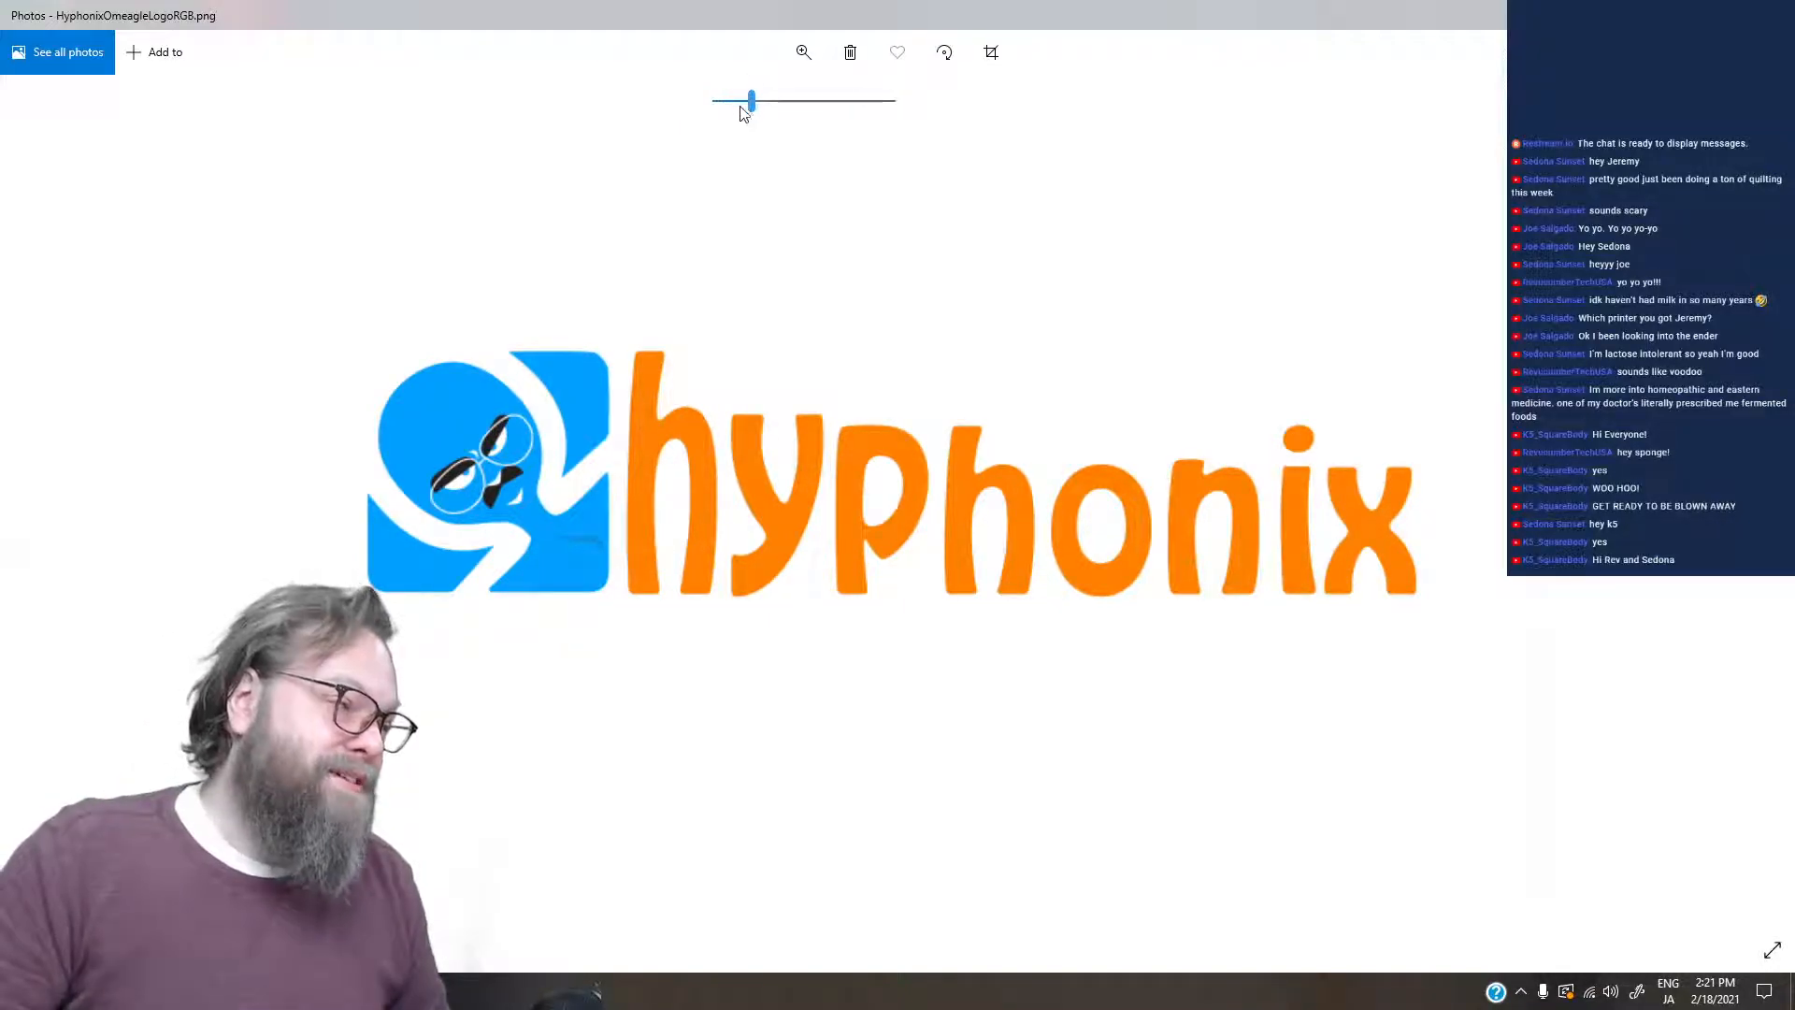
drag(751, 104, 763, 107)
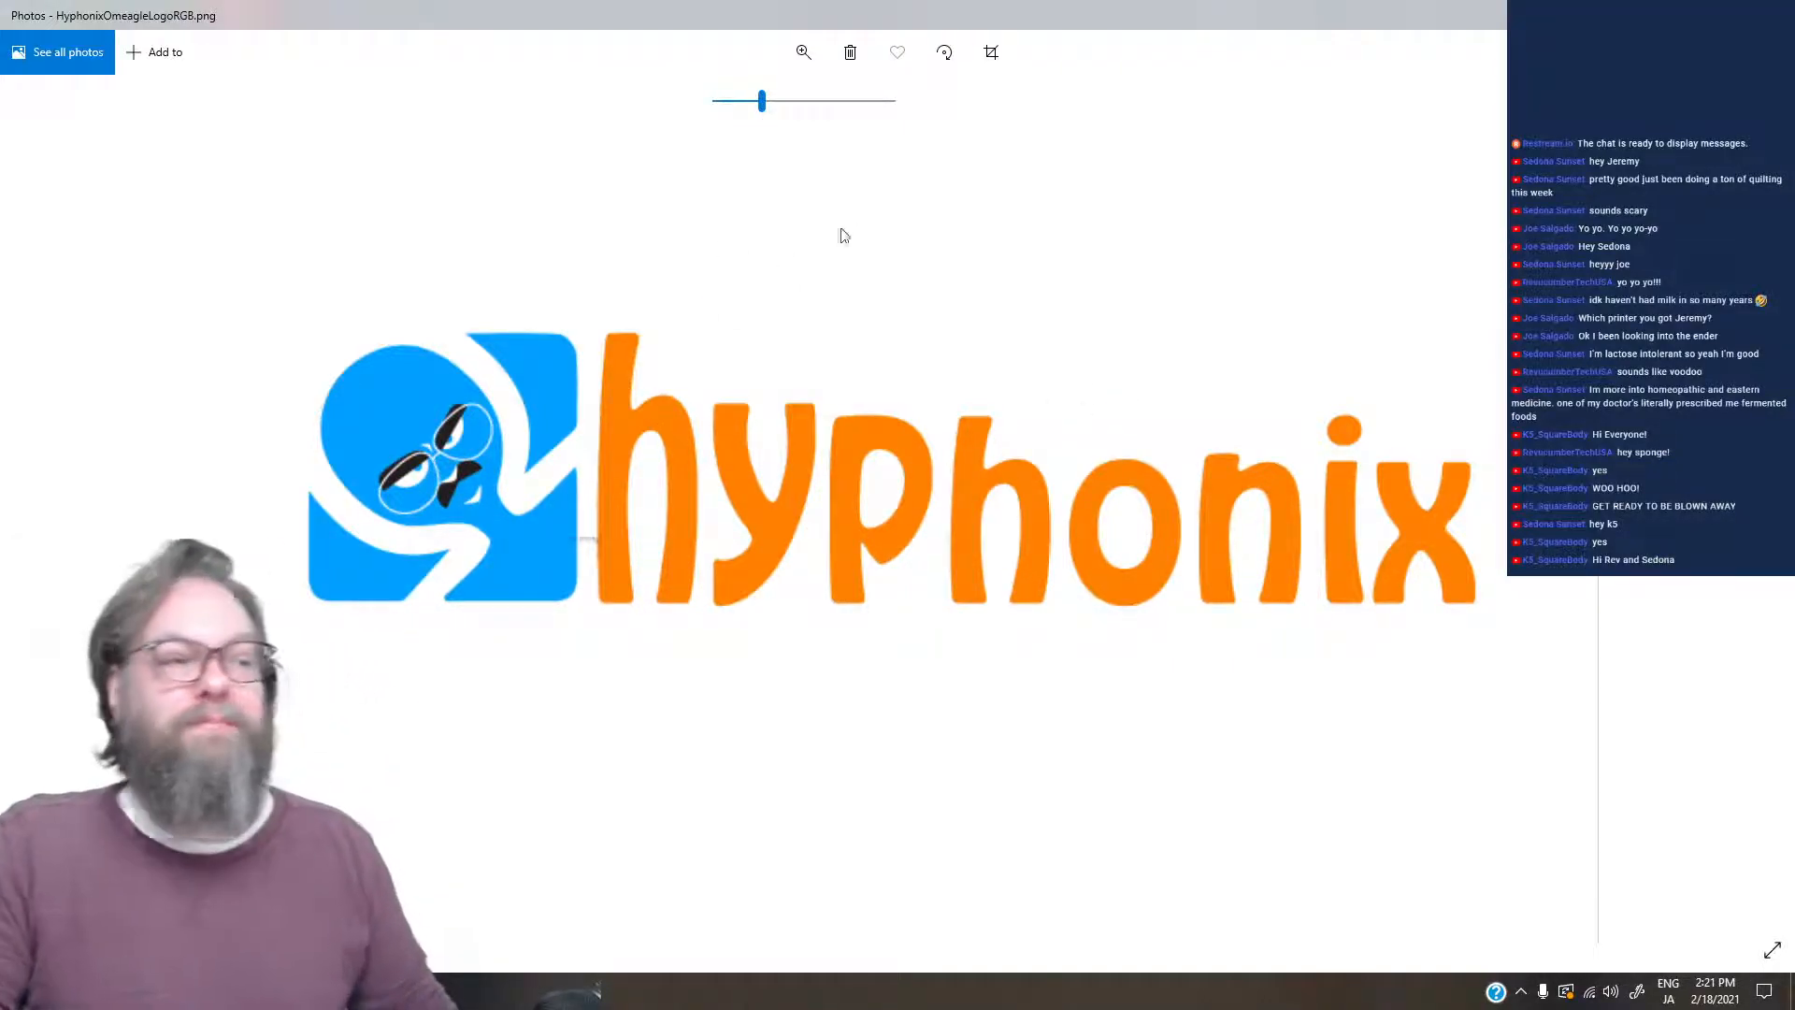
drag(761, 105, 739, 116)
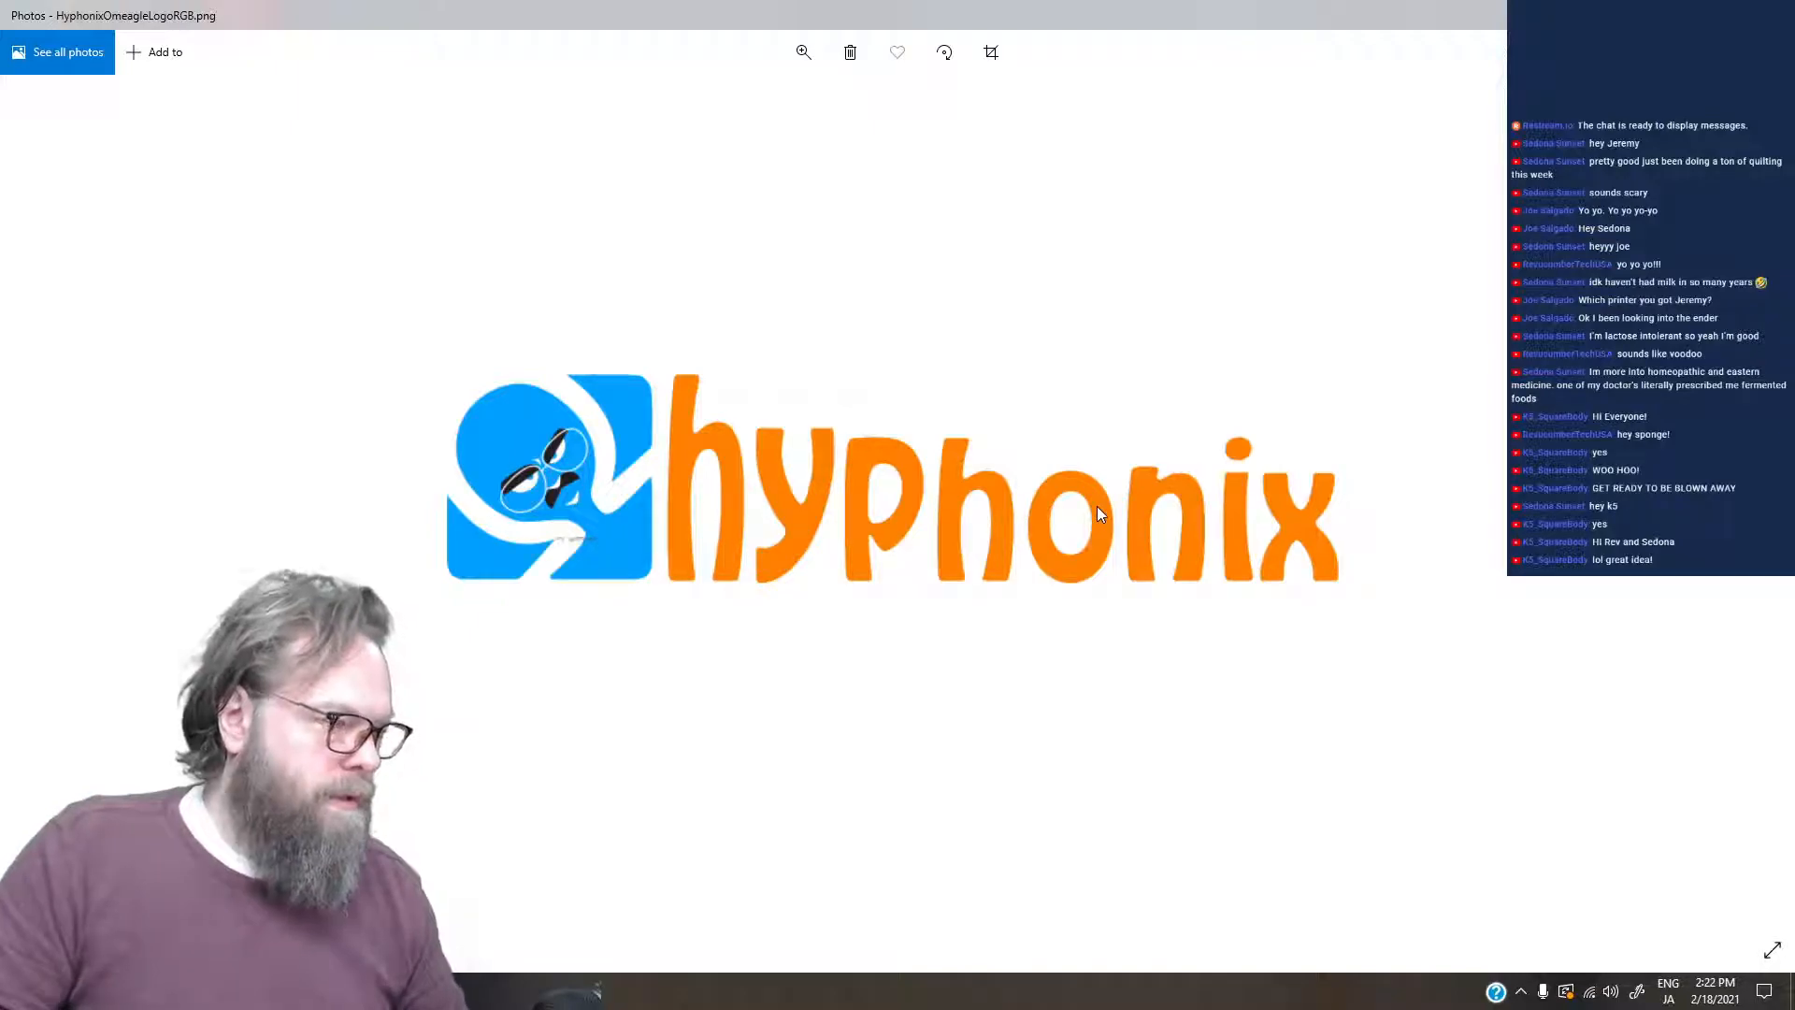
scroll(1259, 471, down, 3)
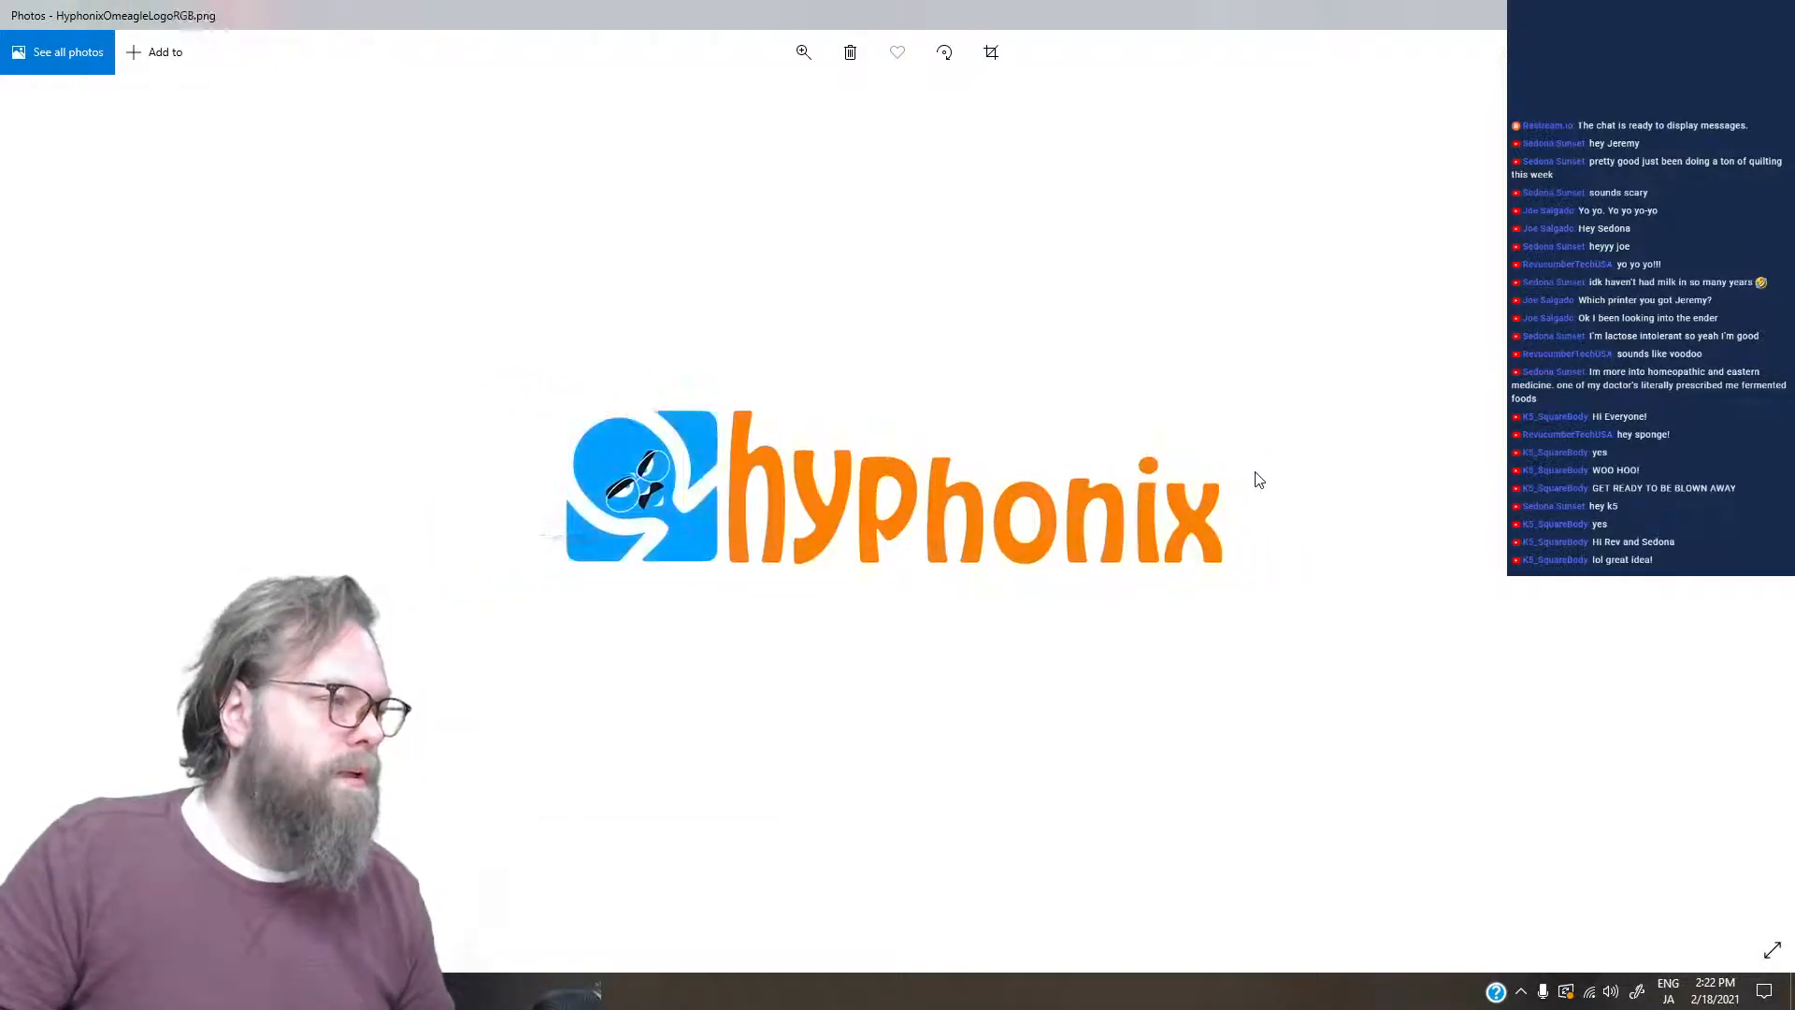
key(Right)
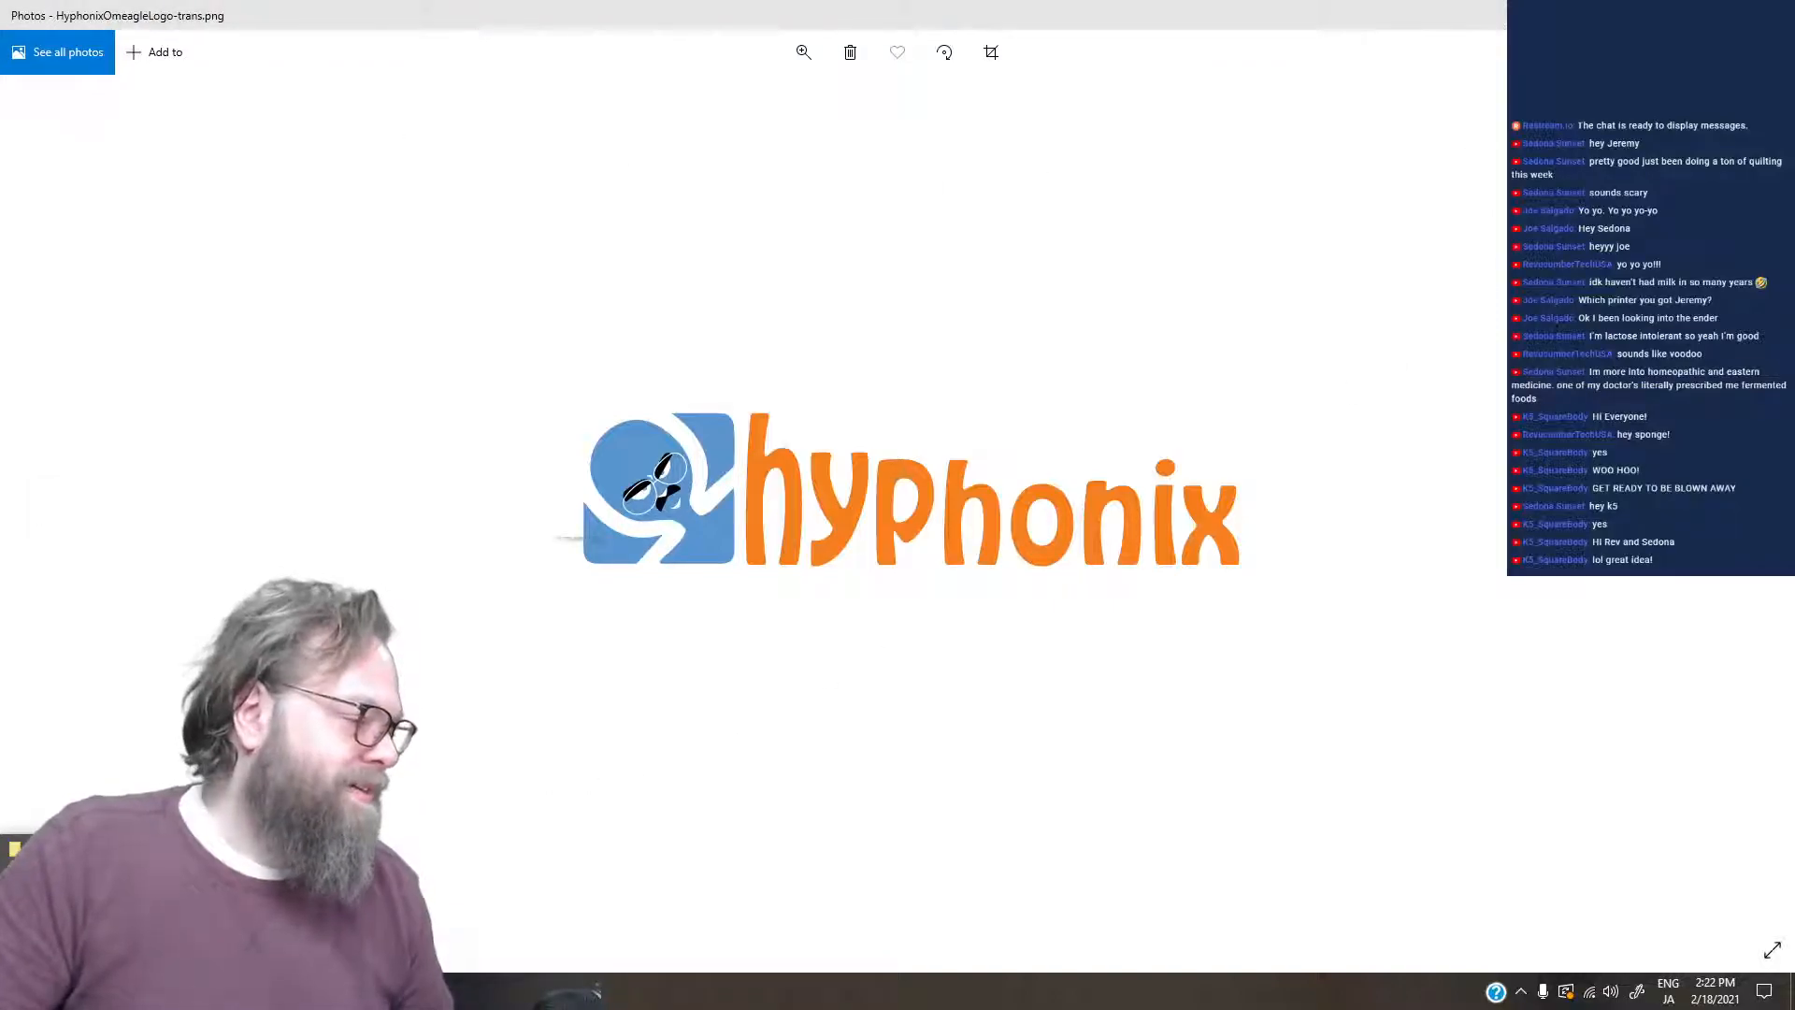
key(alt+Tab)
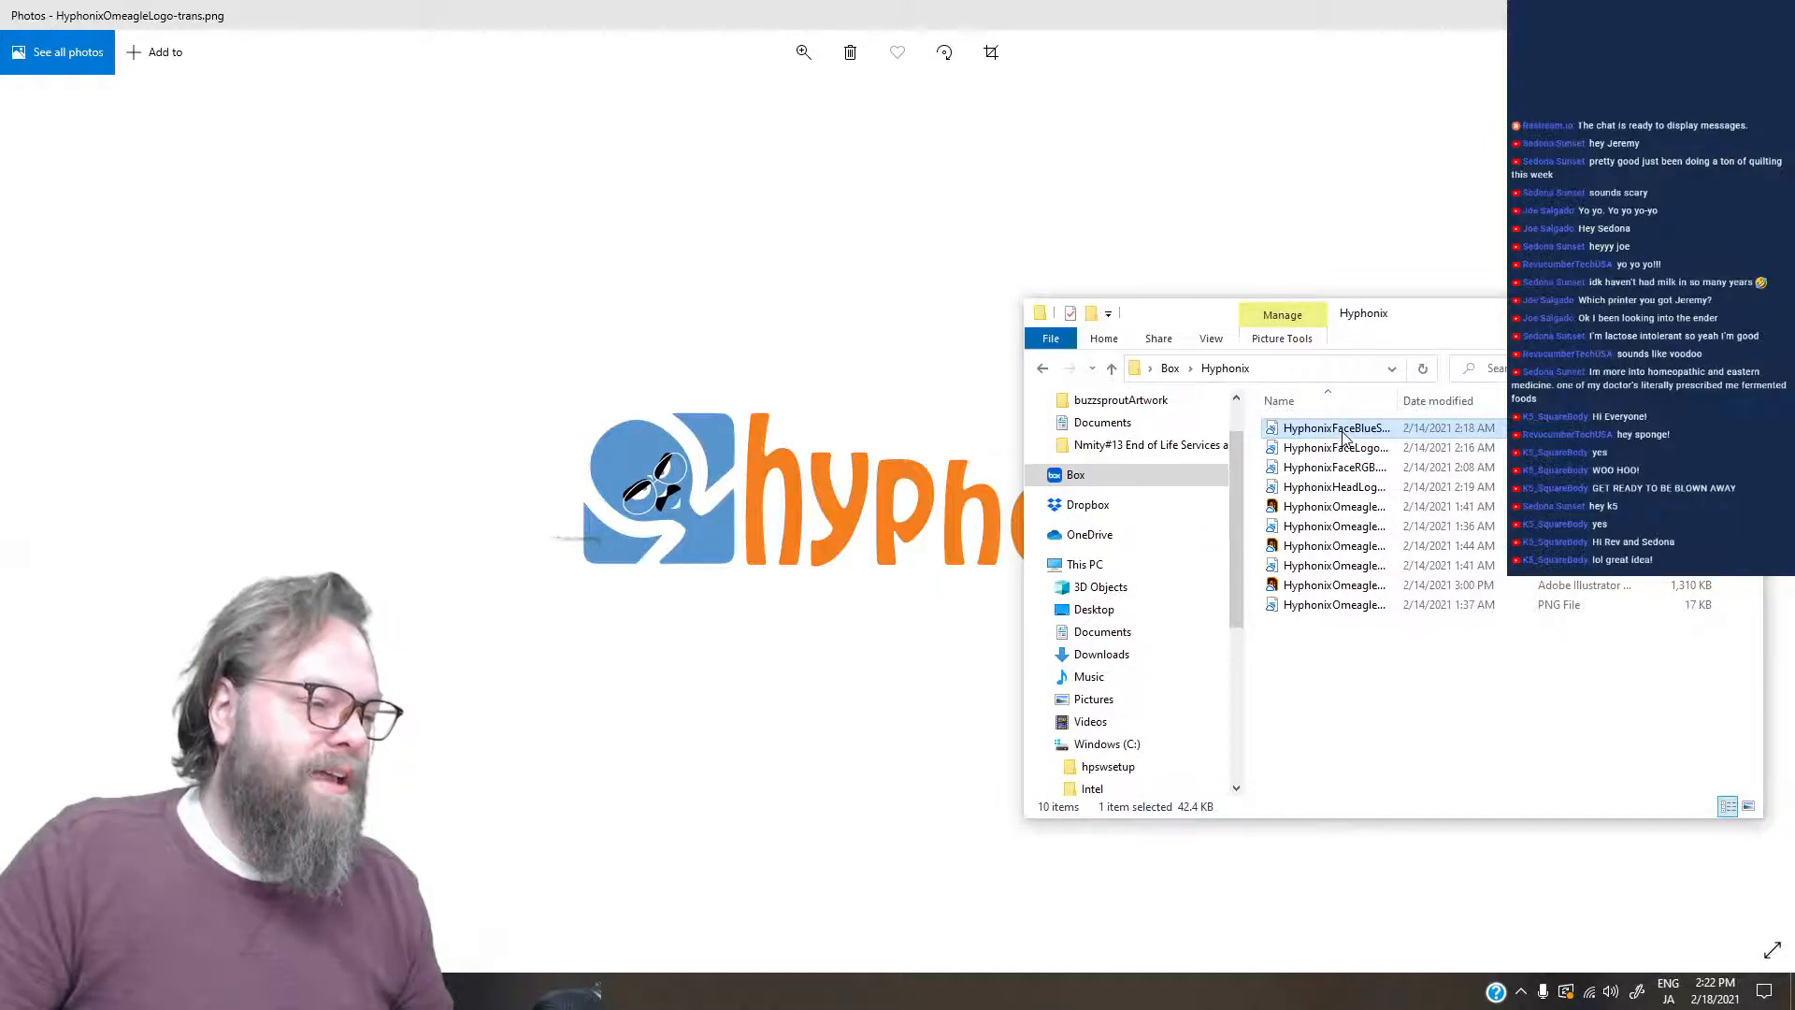
click(800, 324)
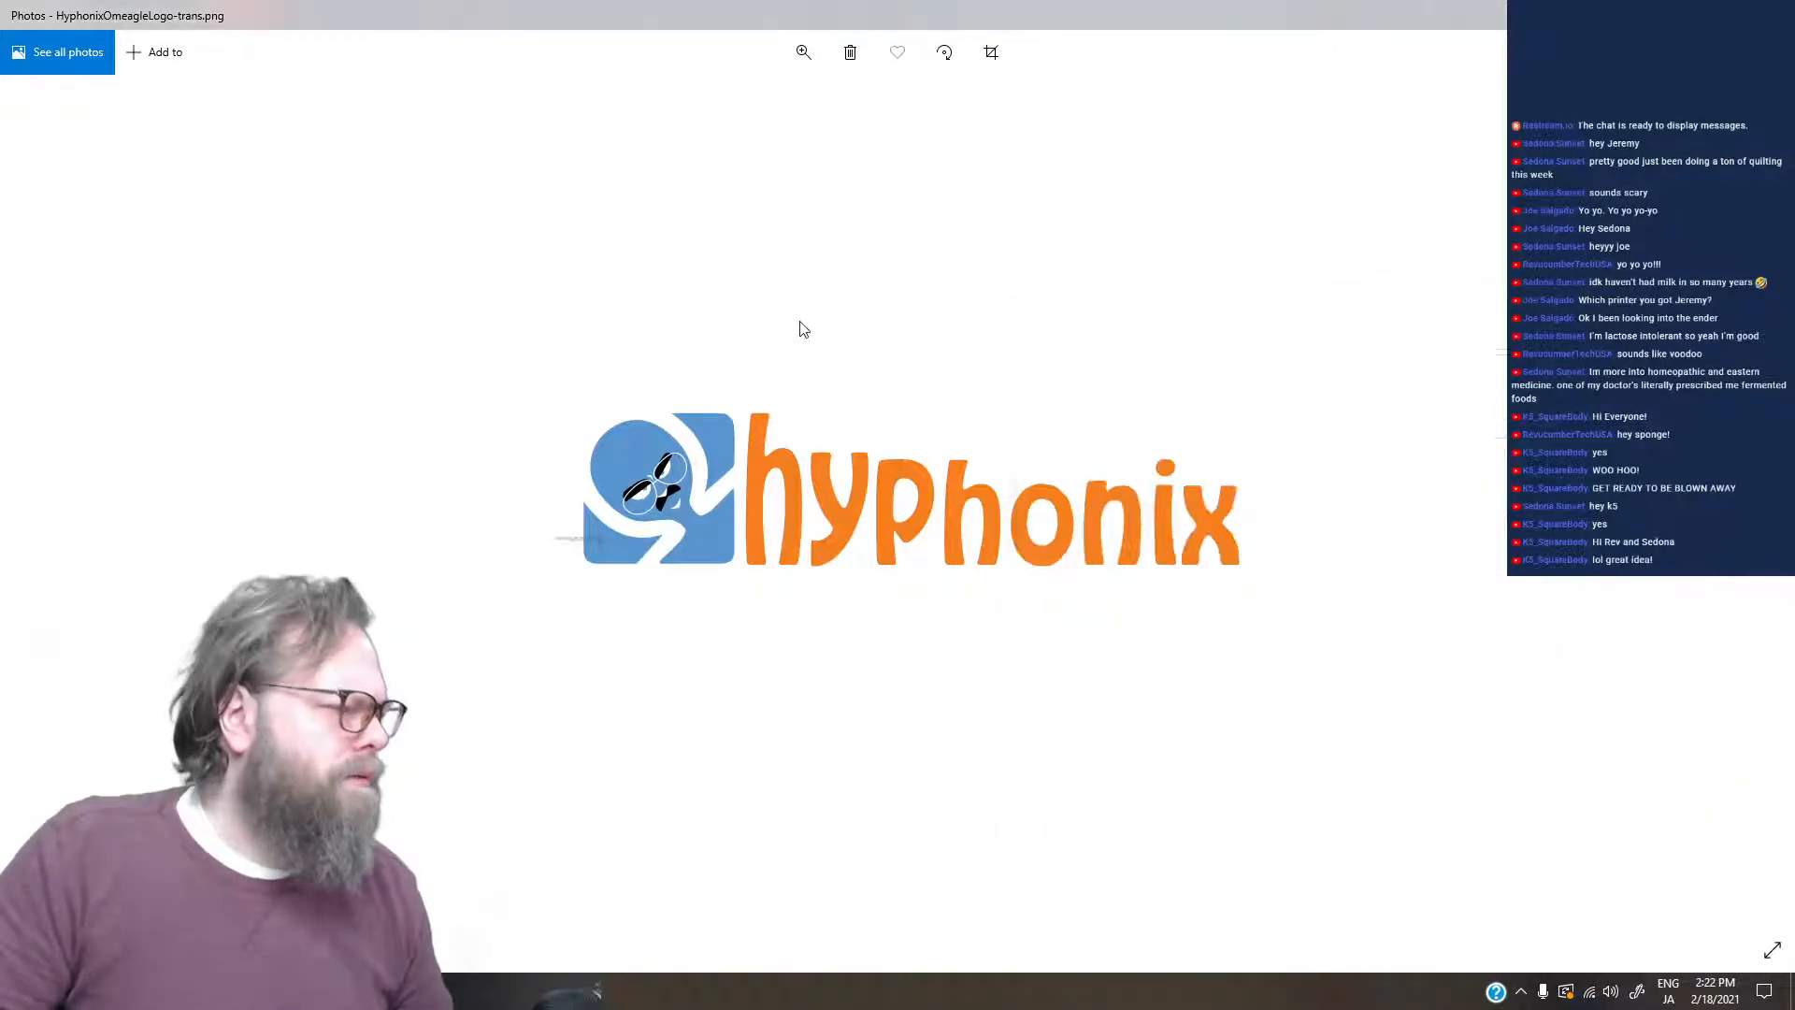
key(Right)
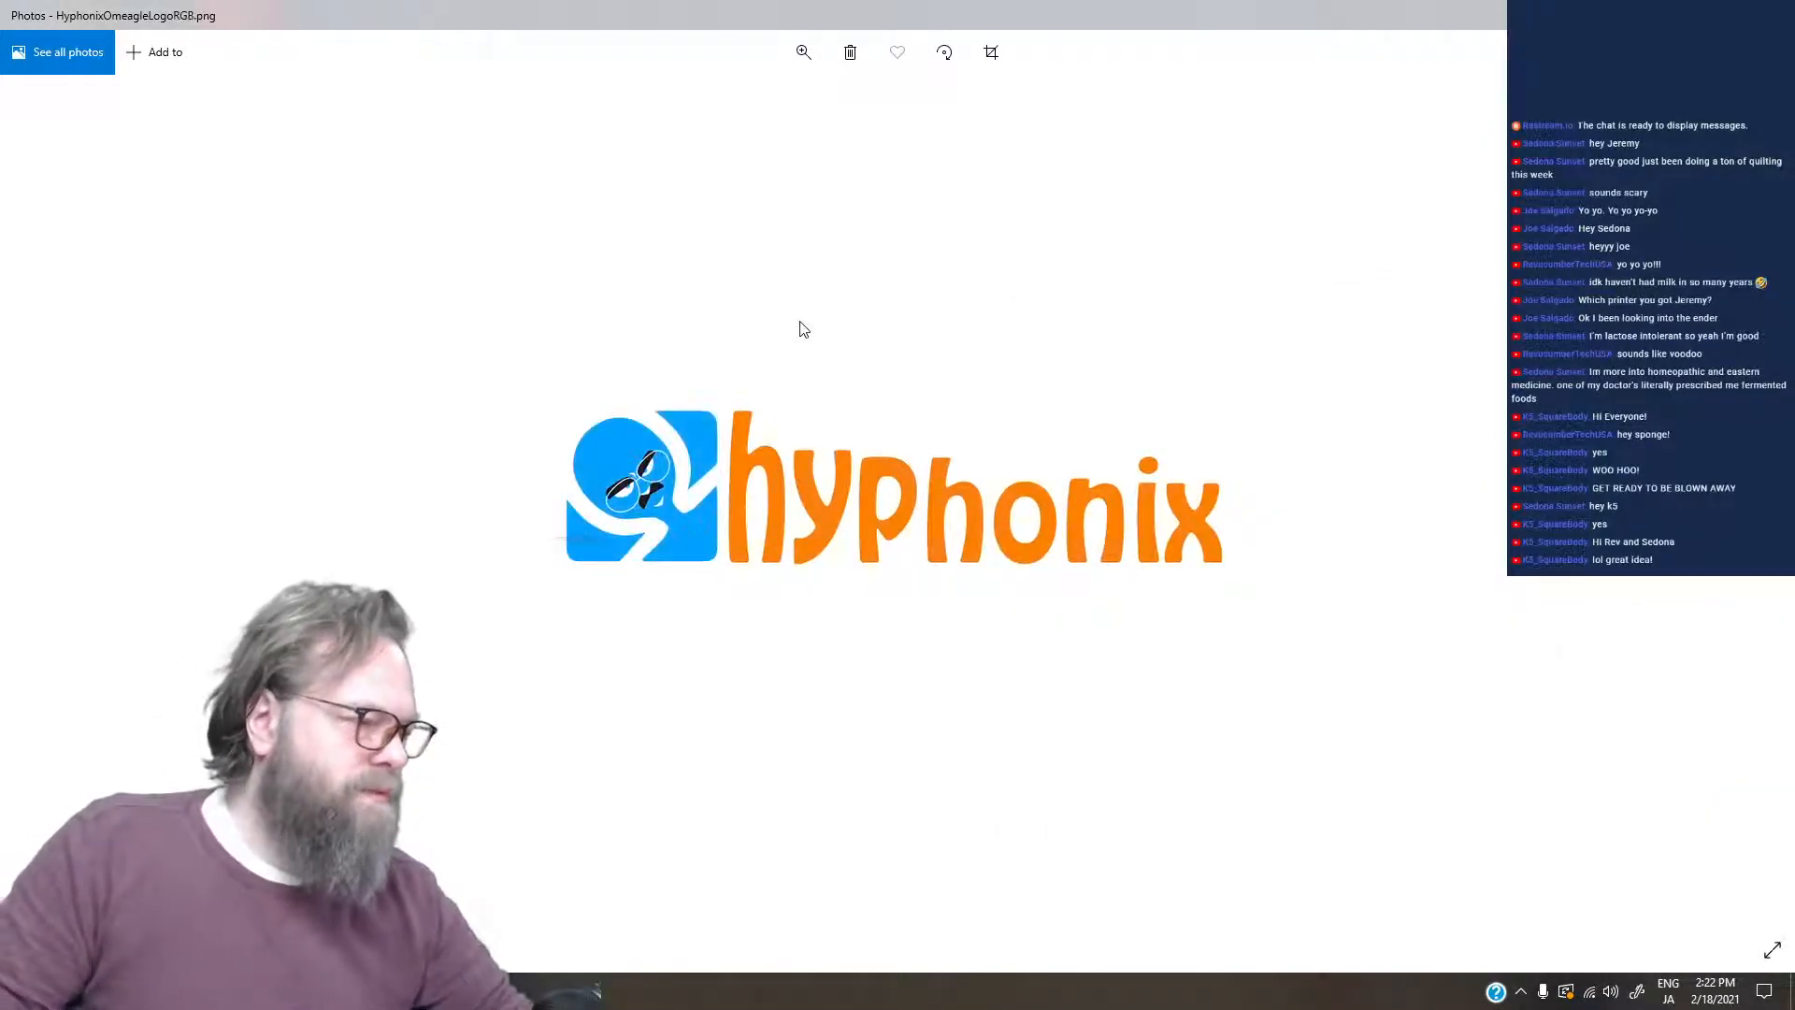
- Open HyphonixHeadLogo.png and examine the head artwork at a slightly enlarged magnification
key(Left)
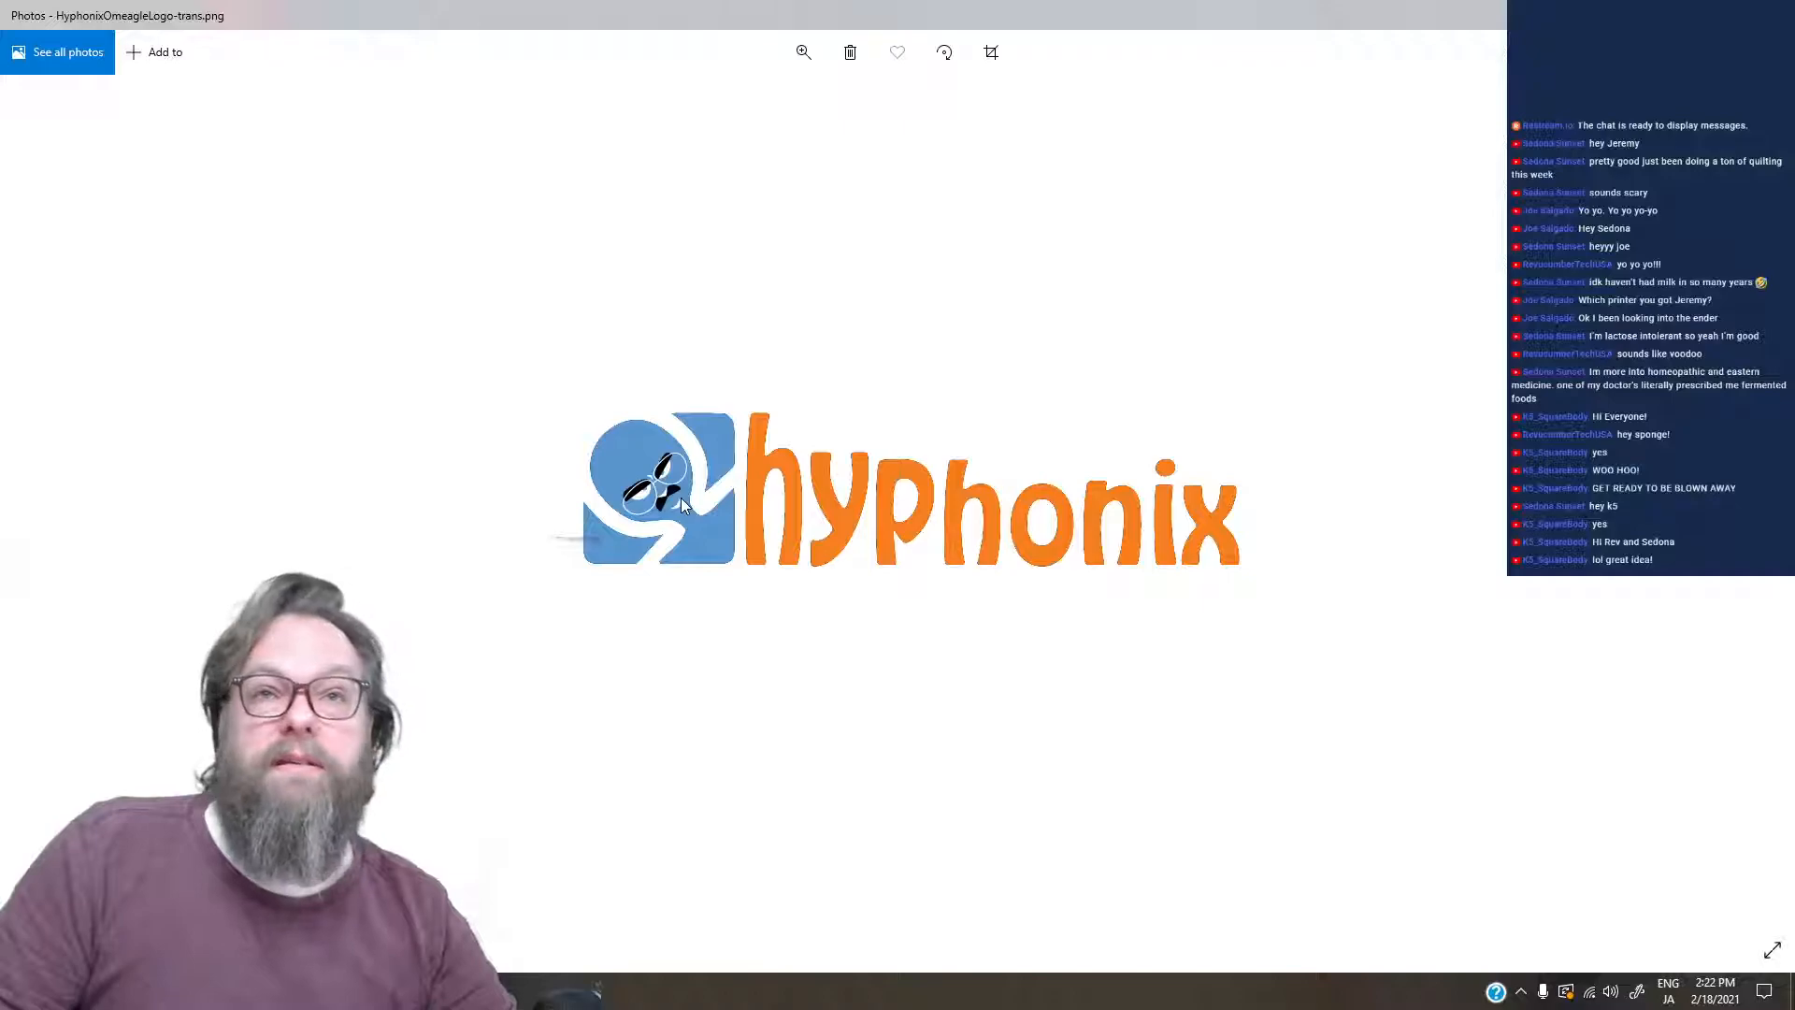
key(Right)
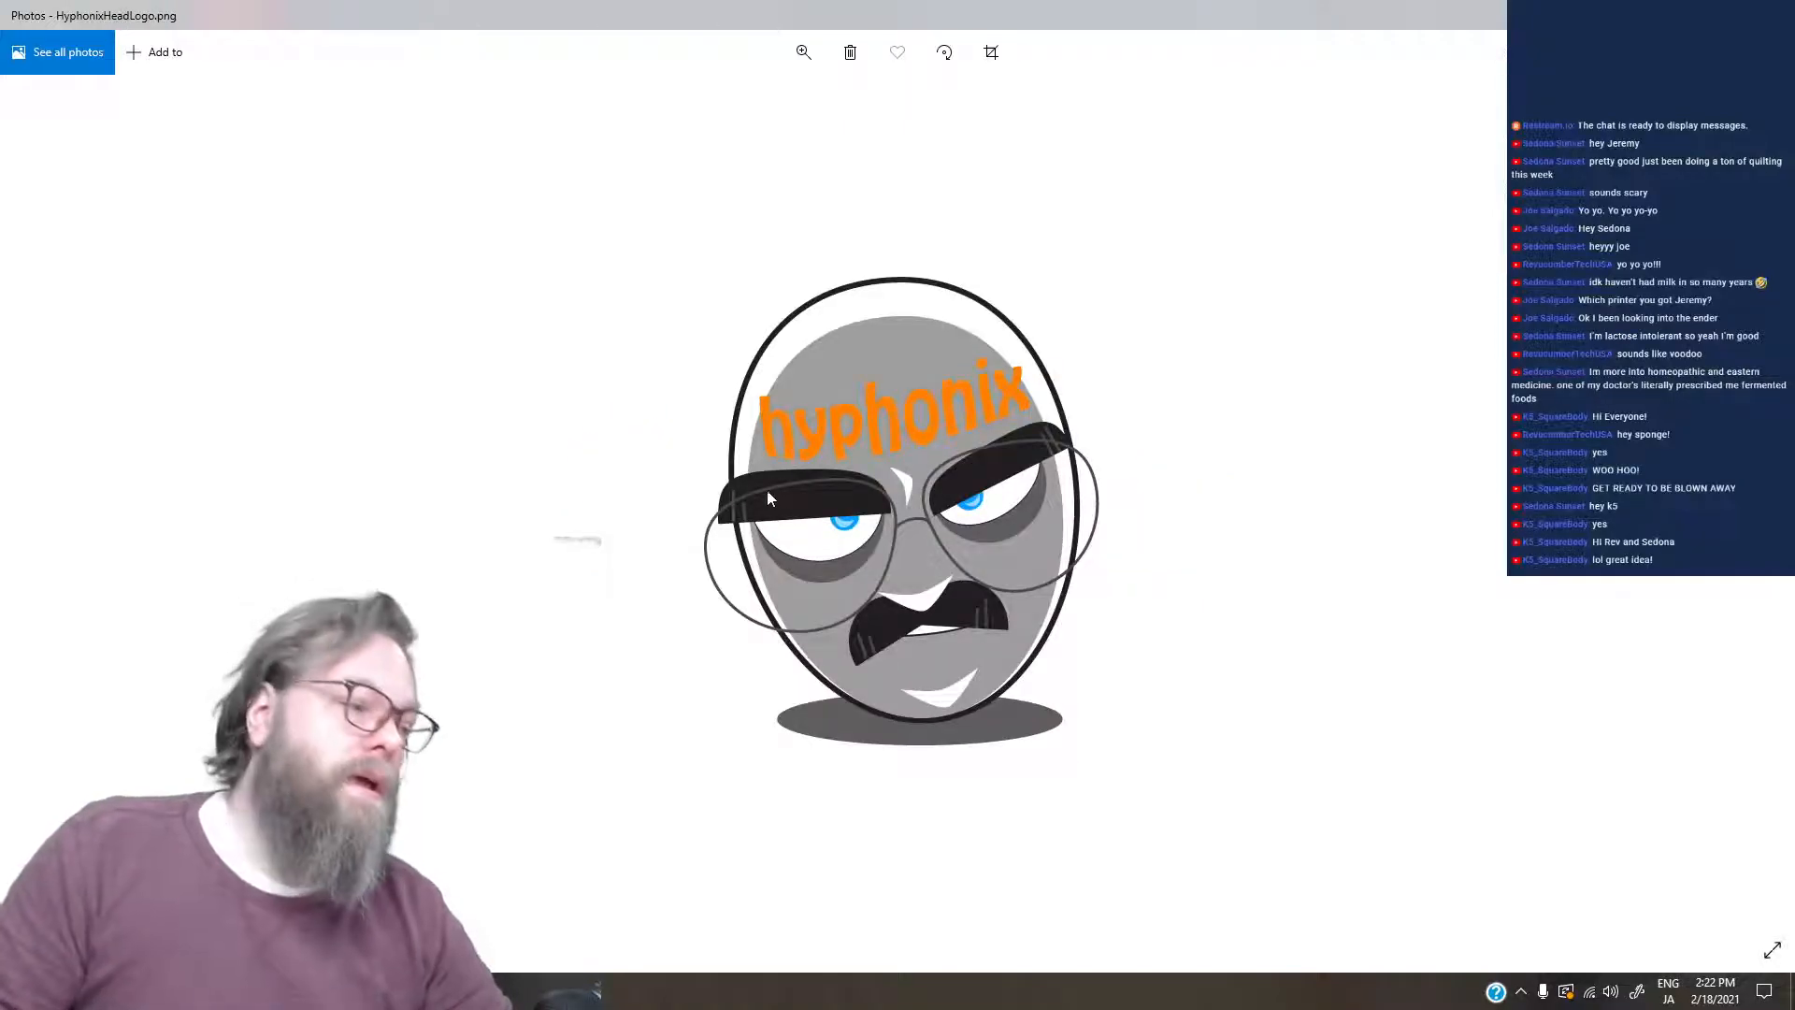
click(804, 56)
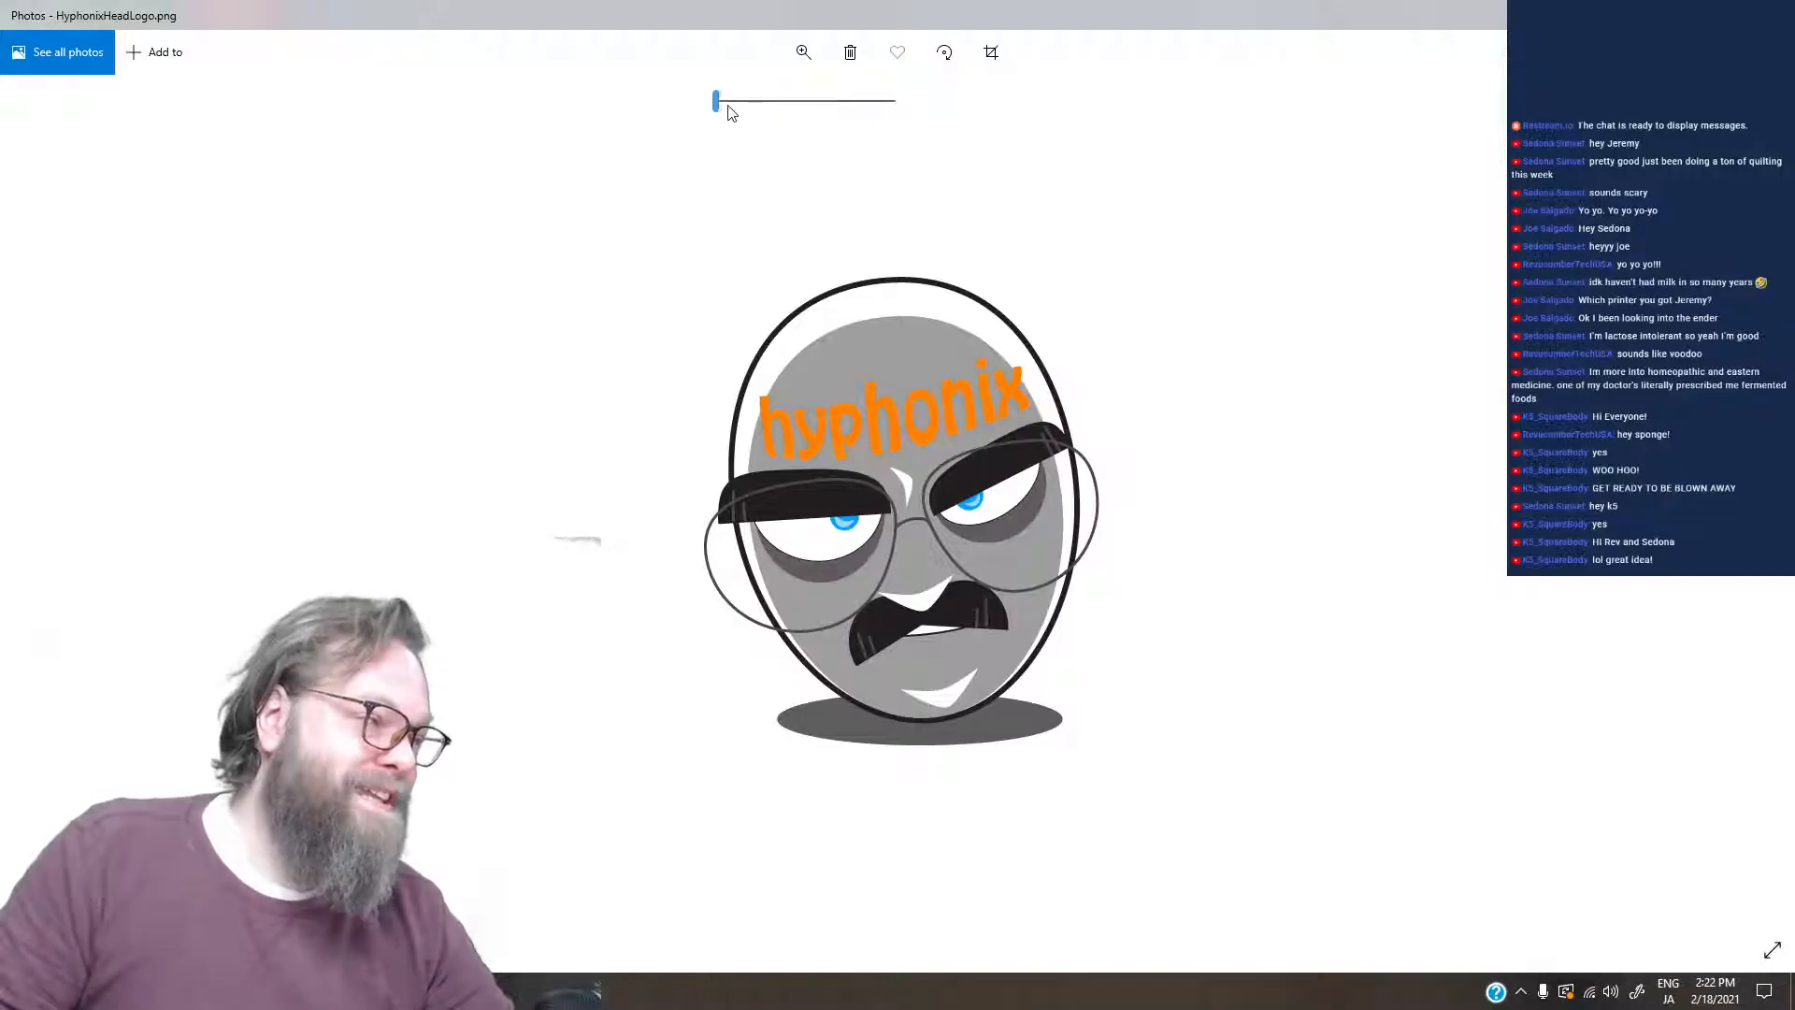
drag(722, 104, 739, 119)
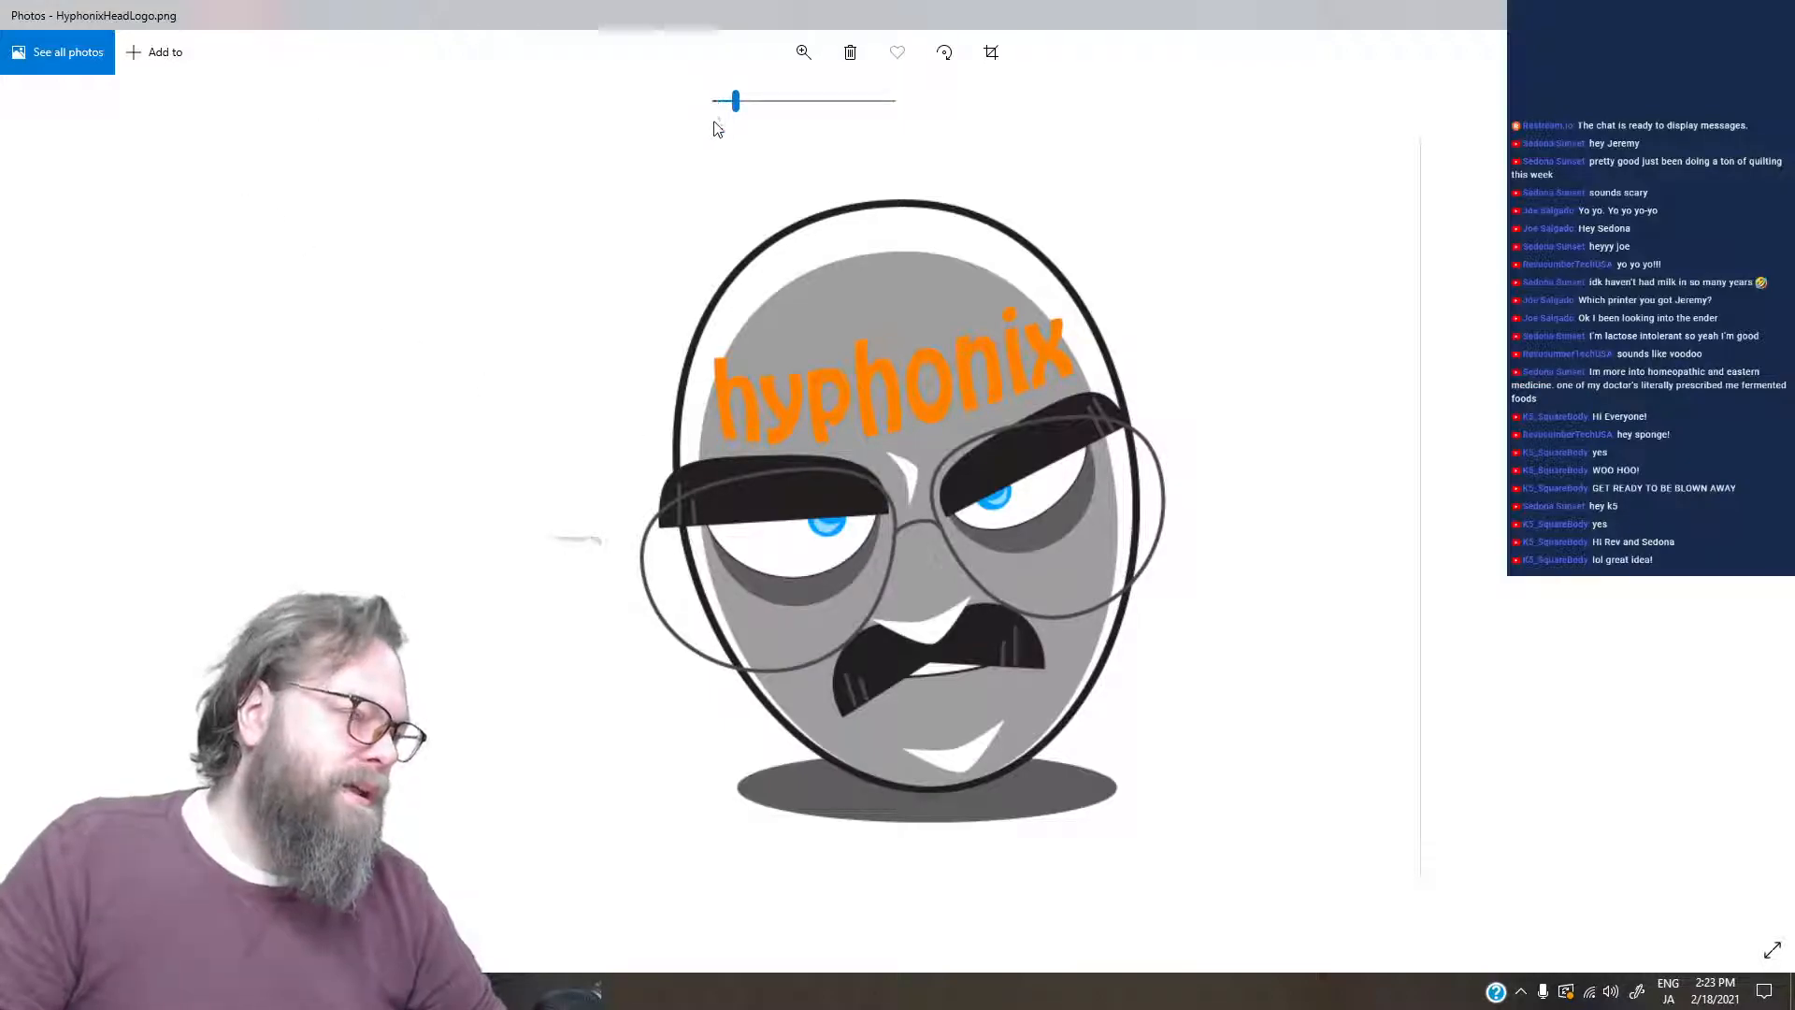
key(Left)
key(Left)
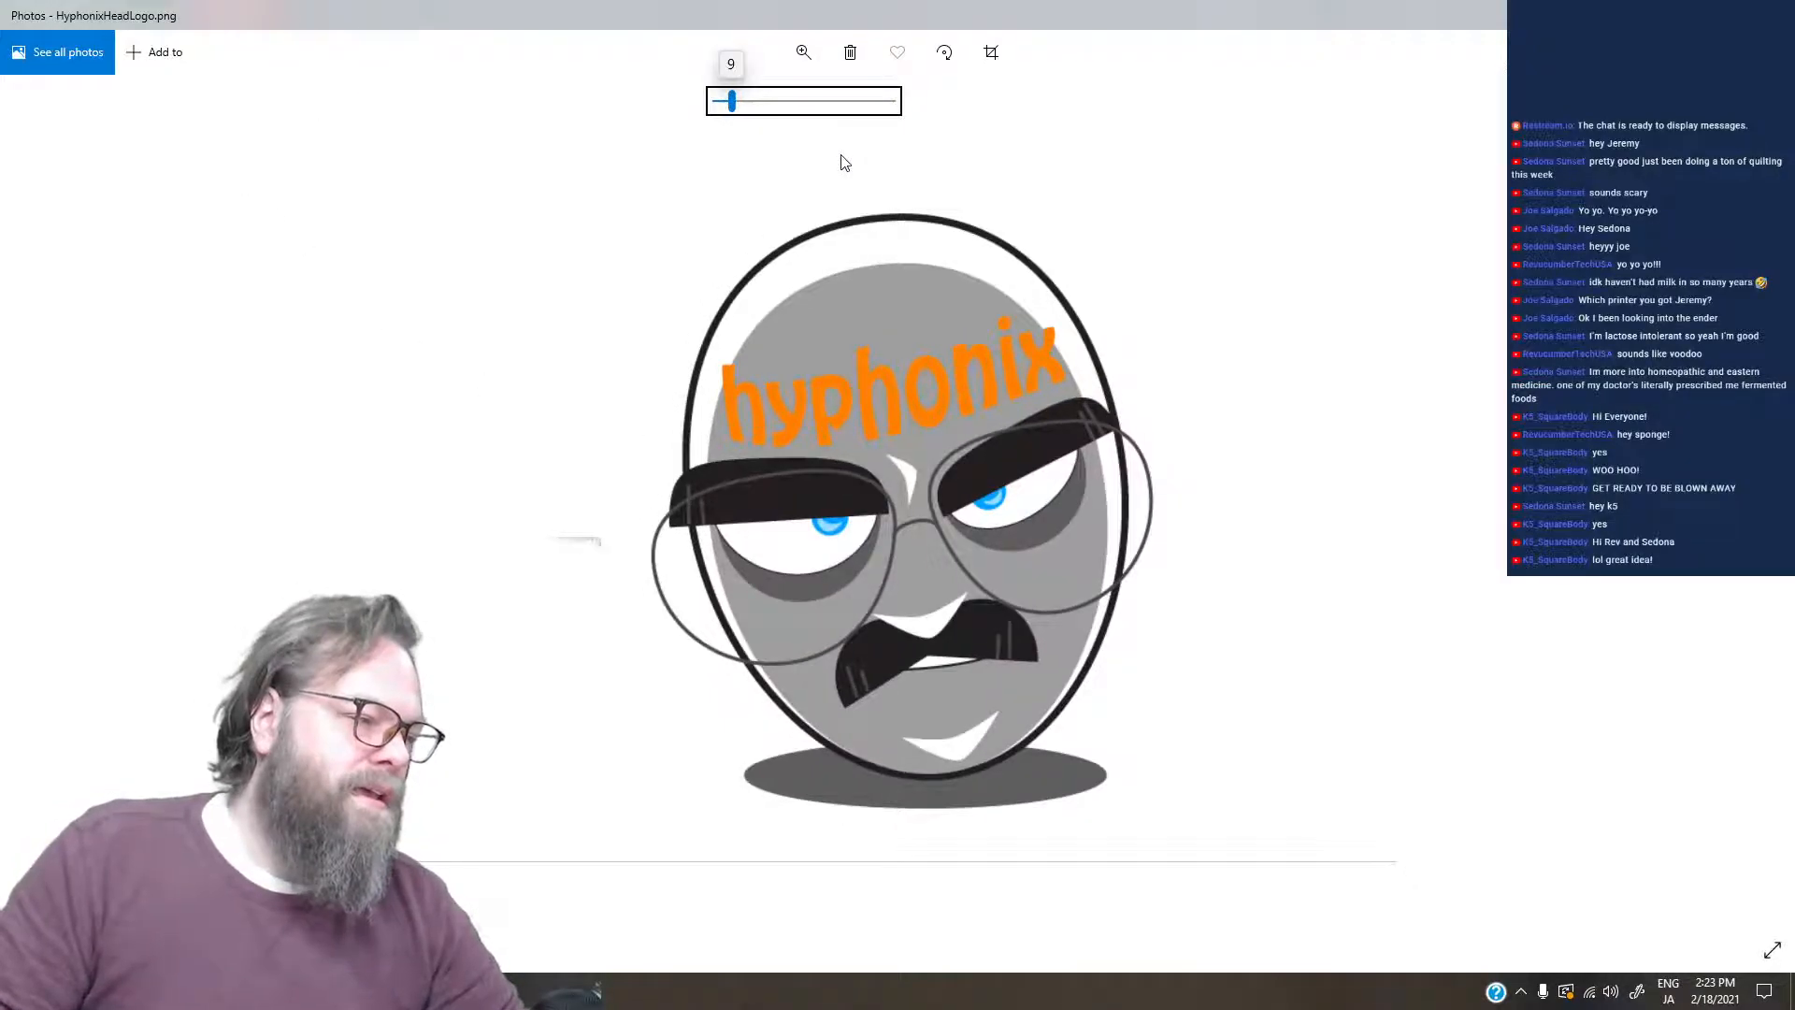
key(Right)
key(Right)
key(Right)
click(615, 120)
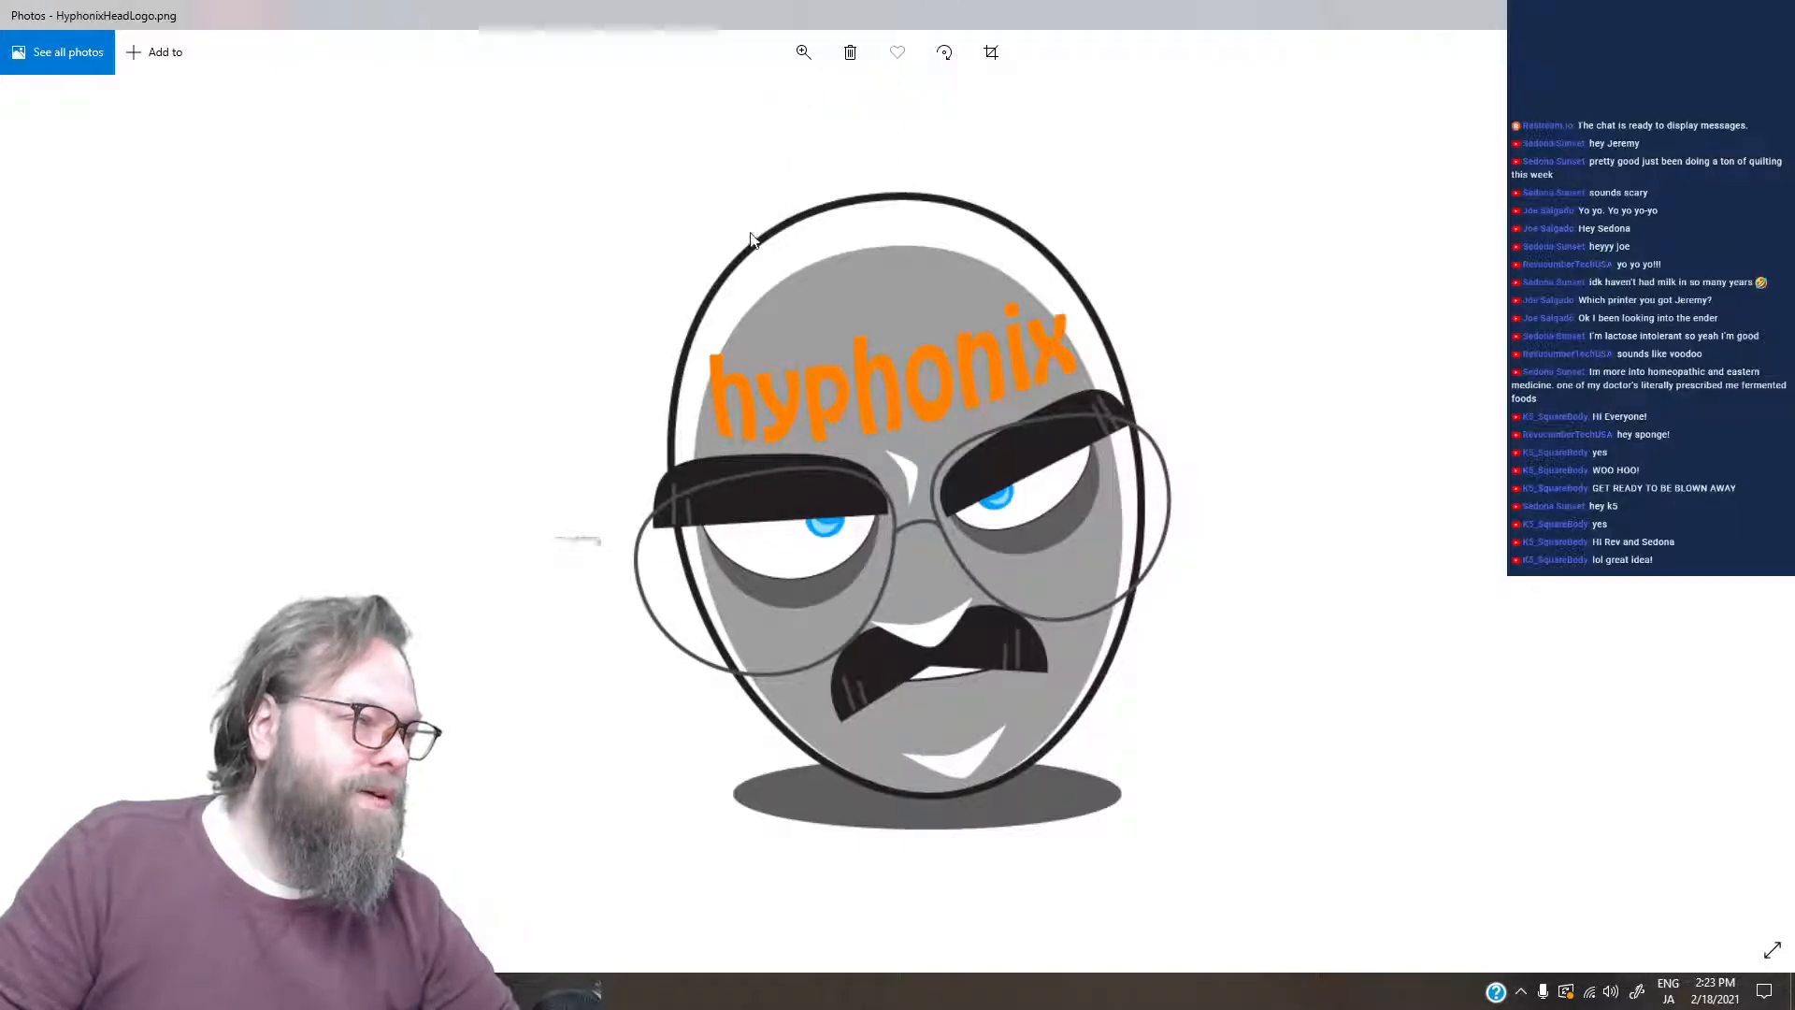
- Compare the face-only artwork in HyphonixFaceRGB.png with the tinted-glasses version in HyphonixFaceLogoRGB.png
key(Right)
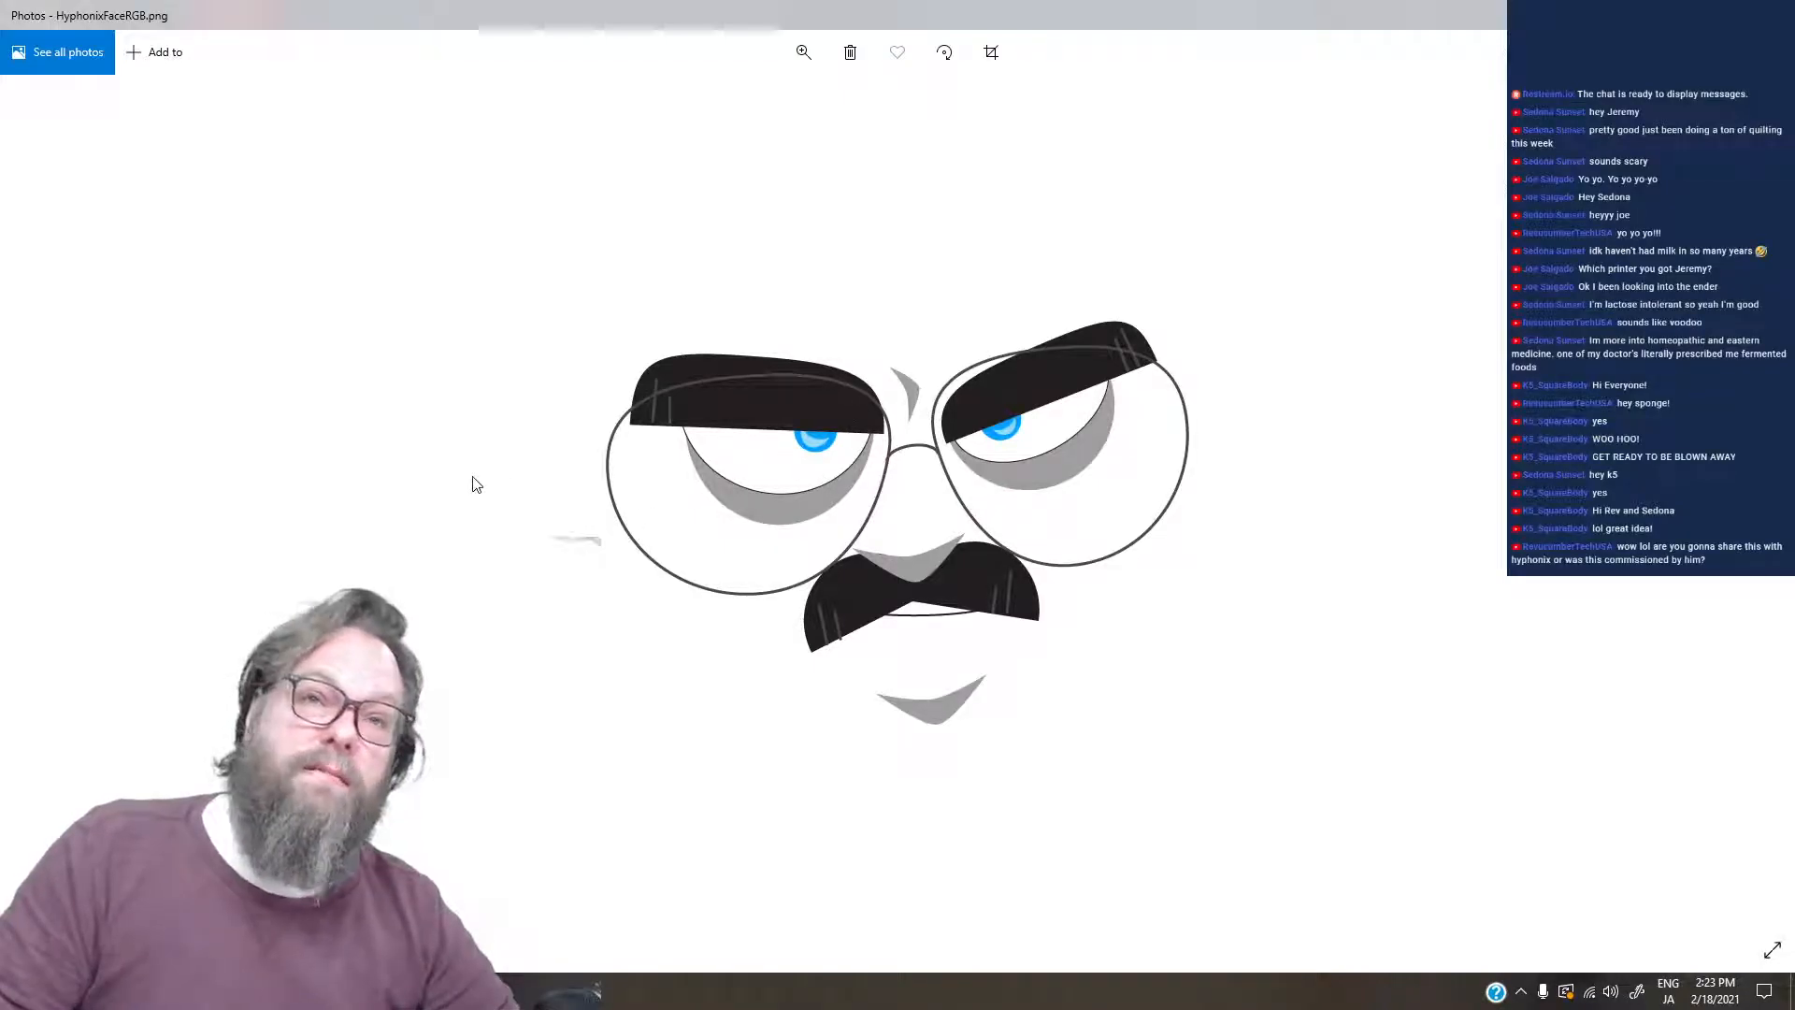
key(Left)
key(Right)
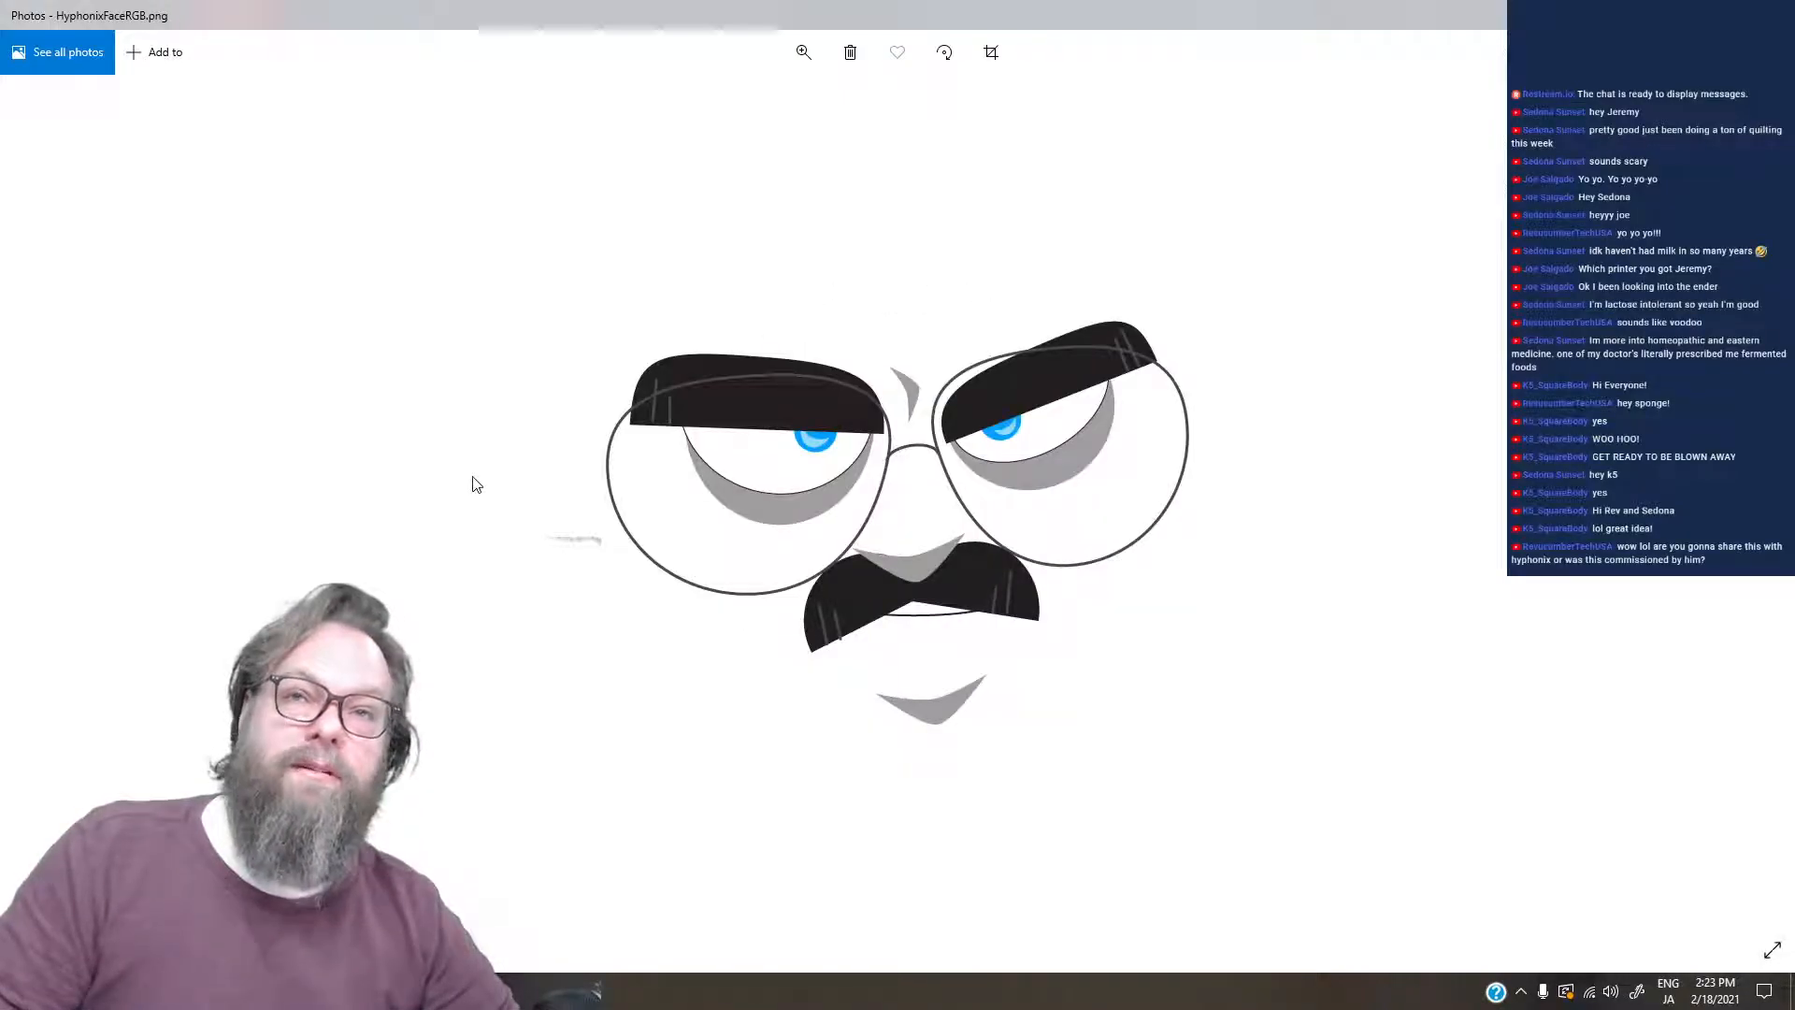
key(Left)
key(Right)
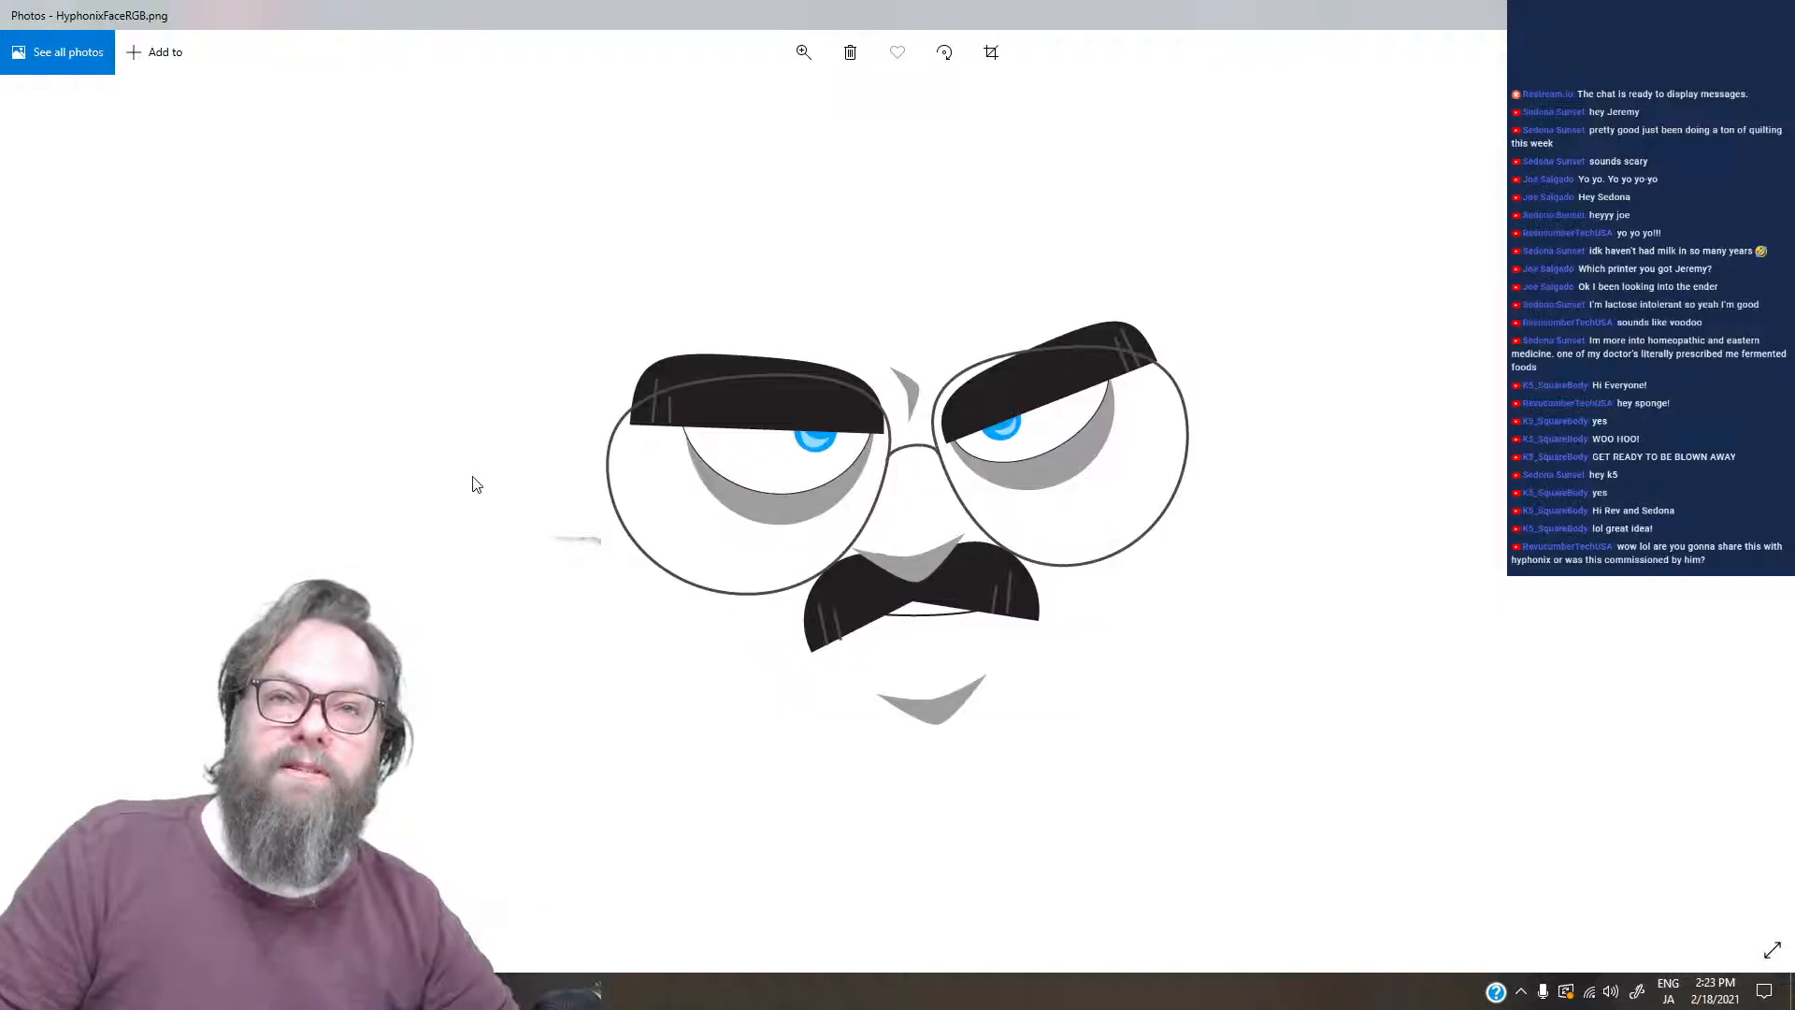
key(Right)
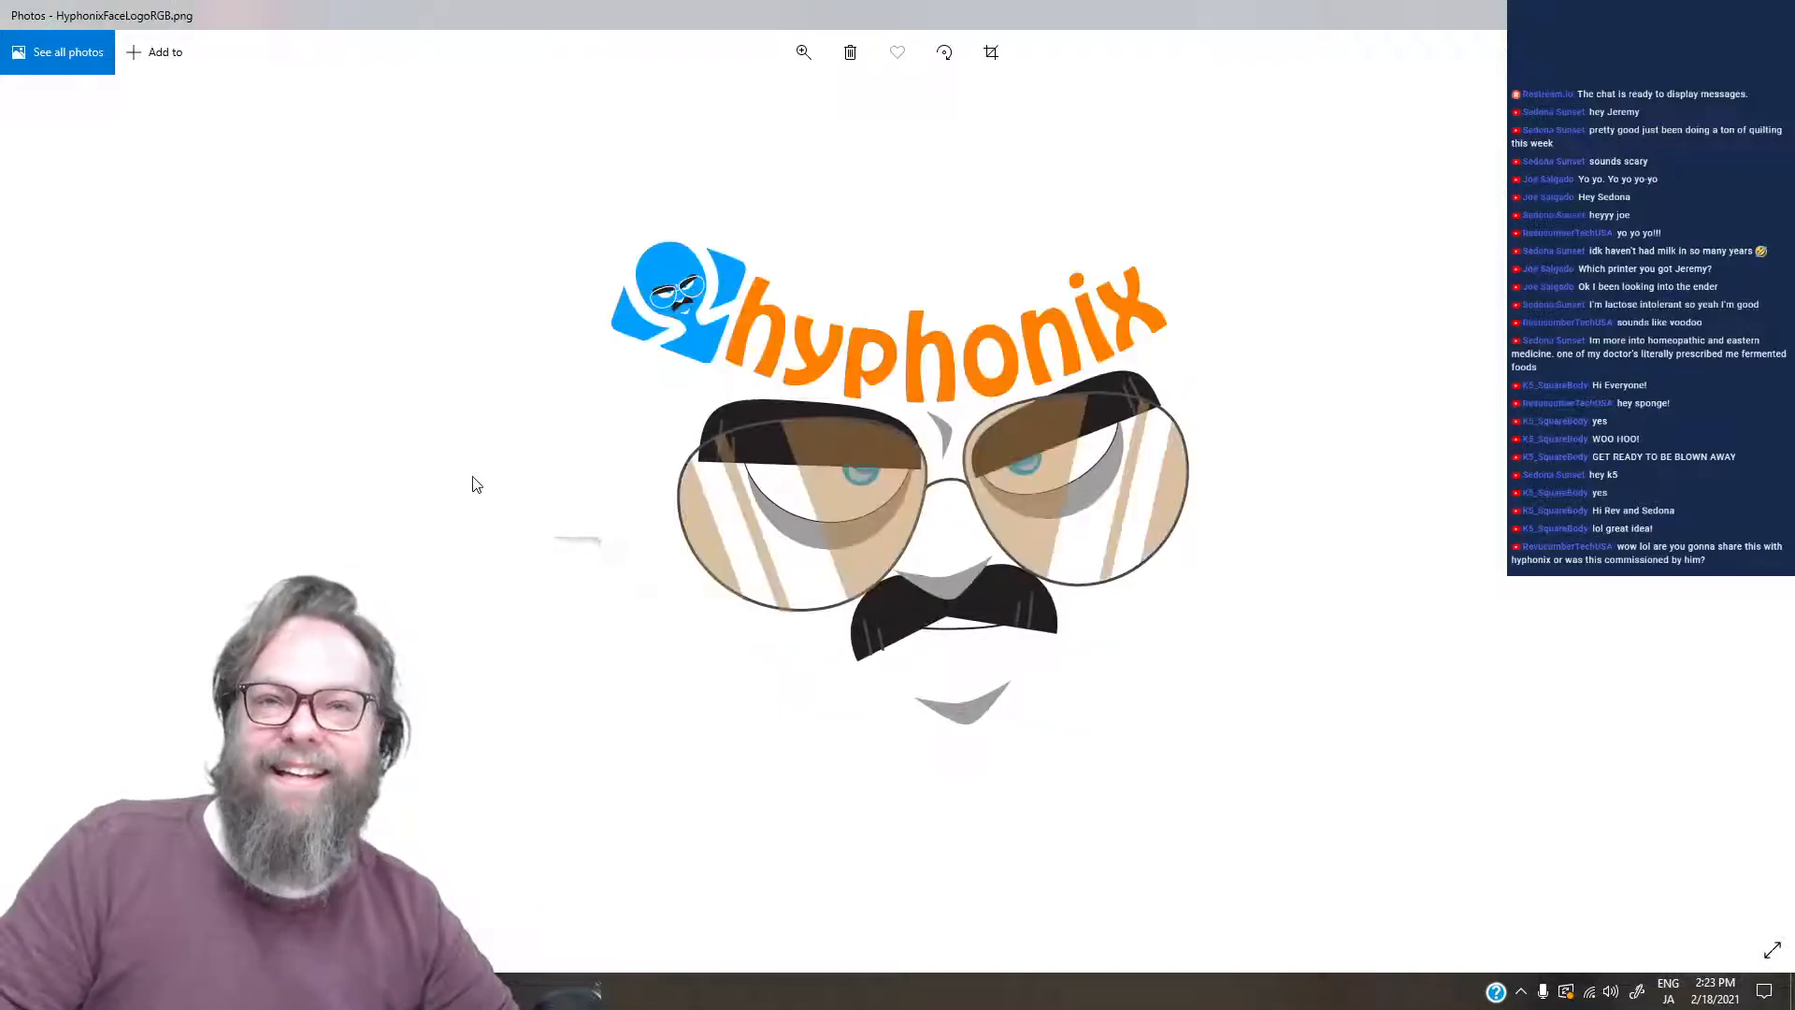
key(Right)
key(Left)
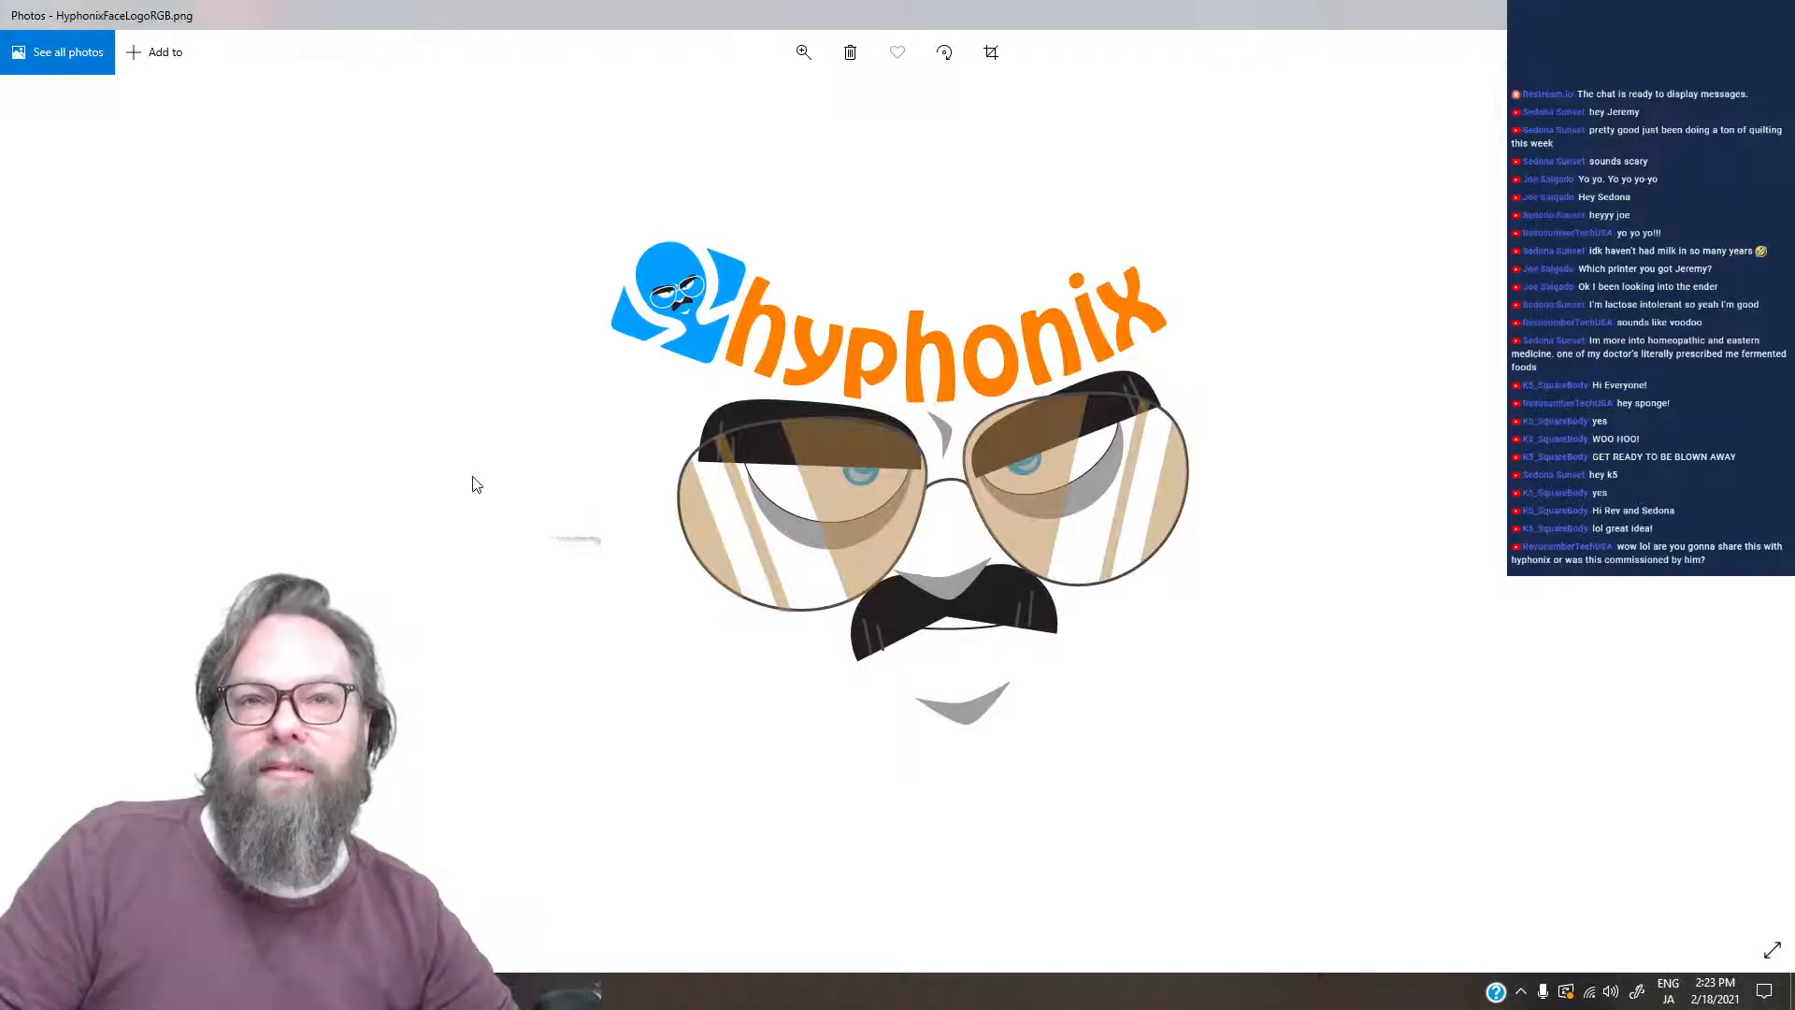
- Review the logo images from HyphonixFaceBlueSquare.png through HyphonixOmeagleLogo.png, ending on HyphonixHeadLogo.png
key(Right)
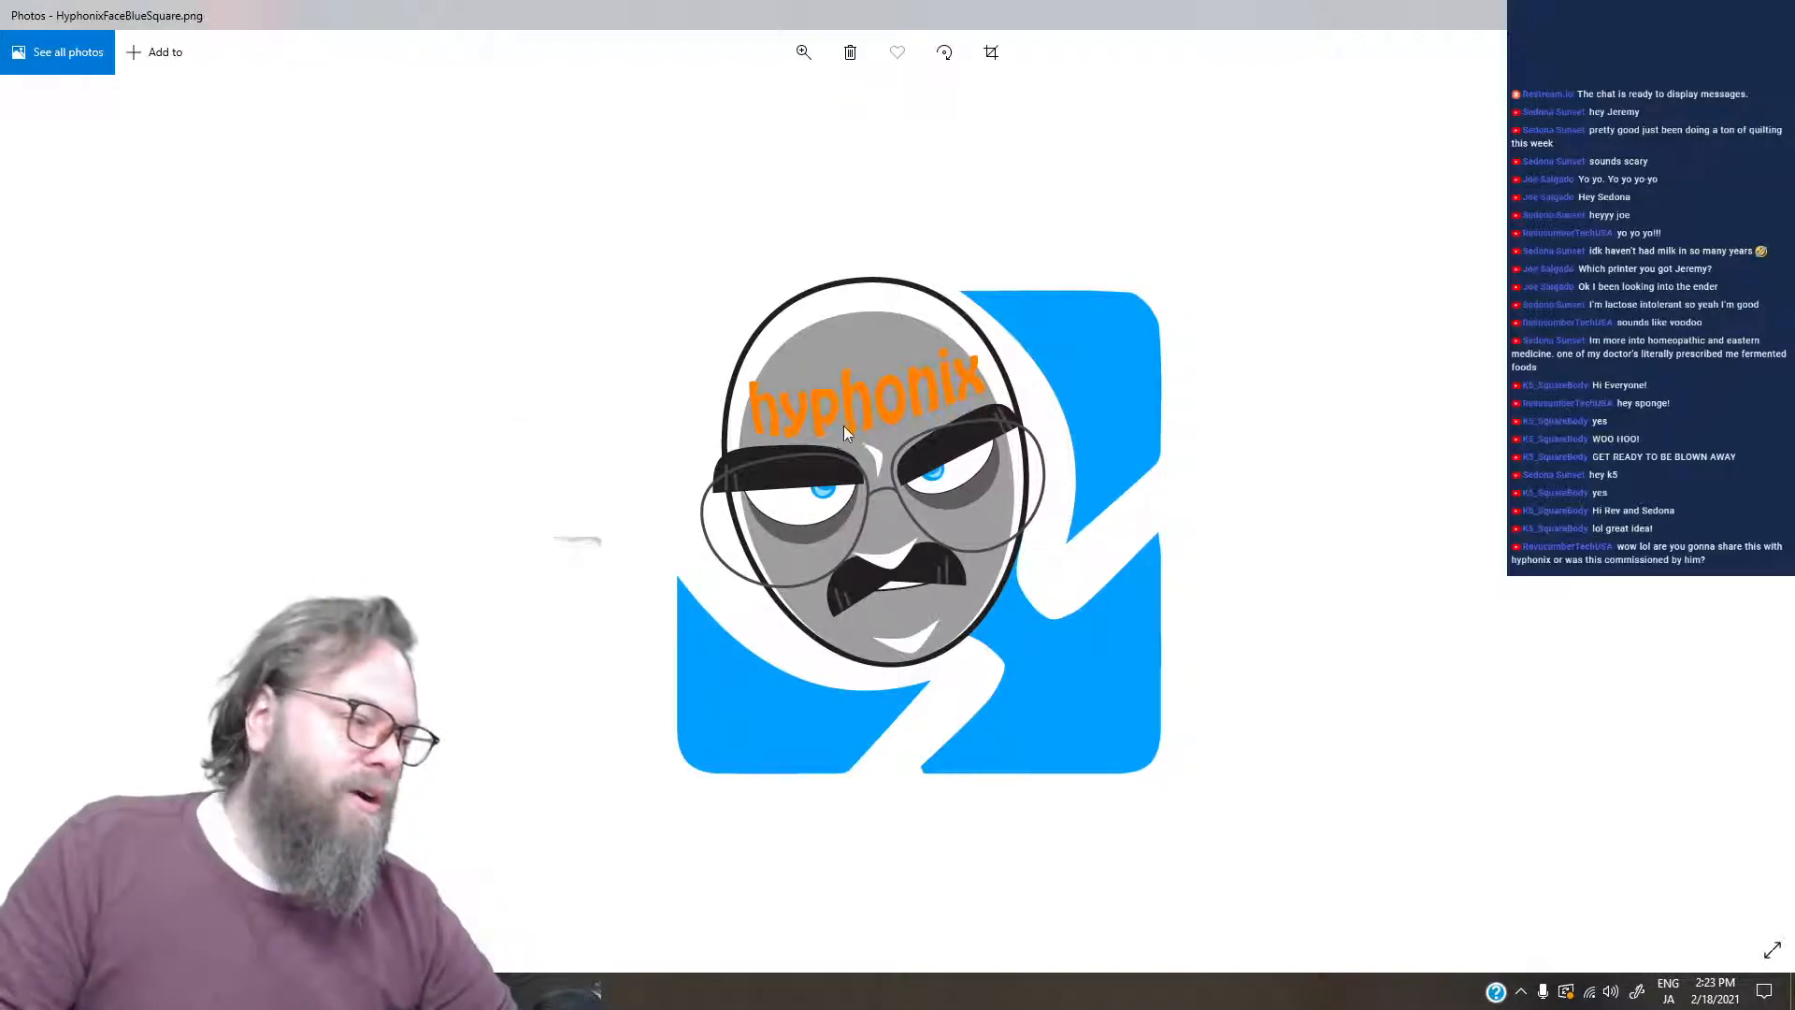
key(Right)
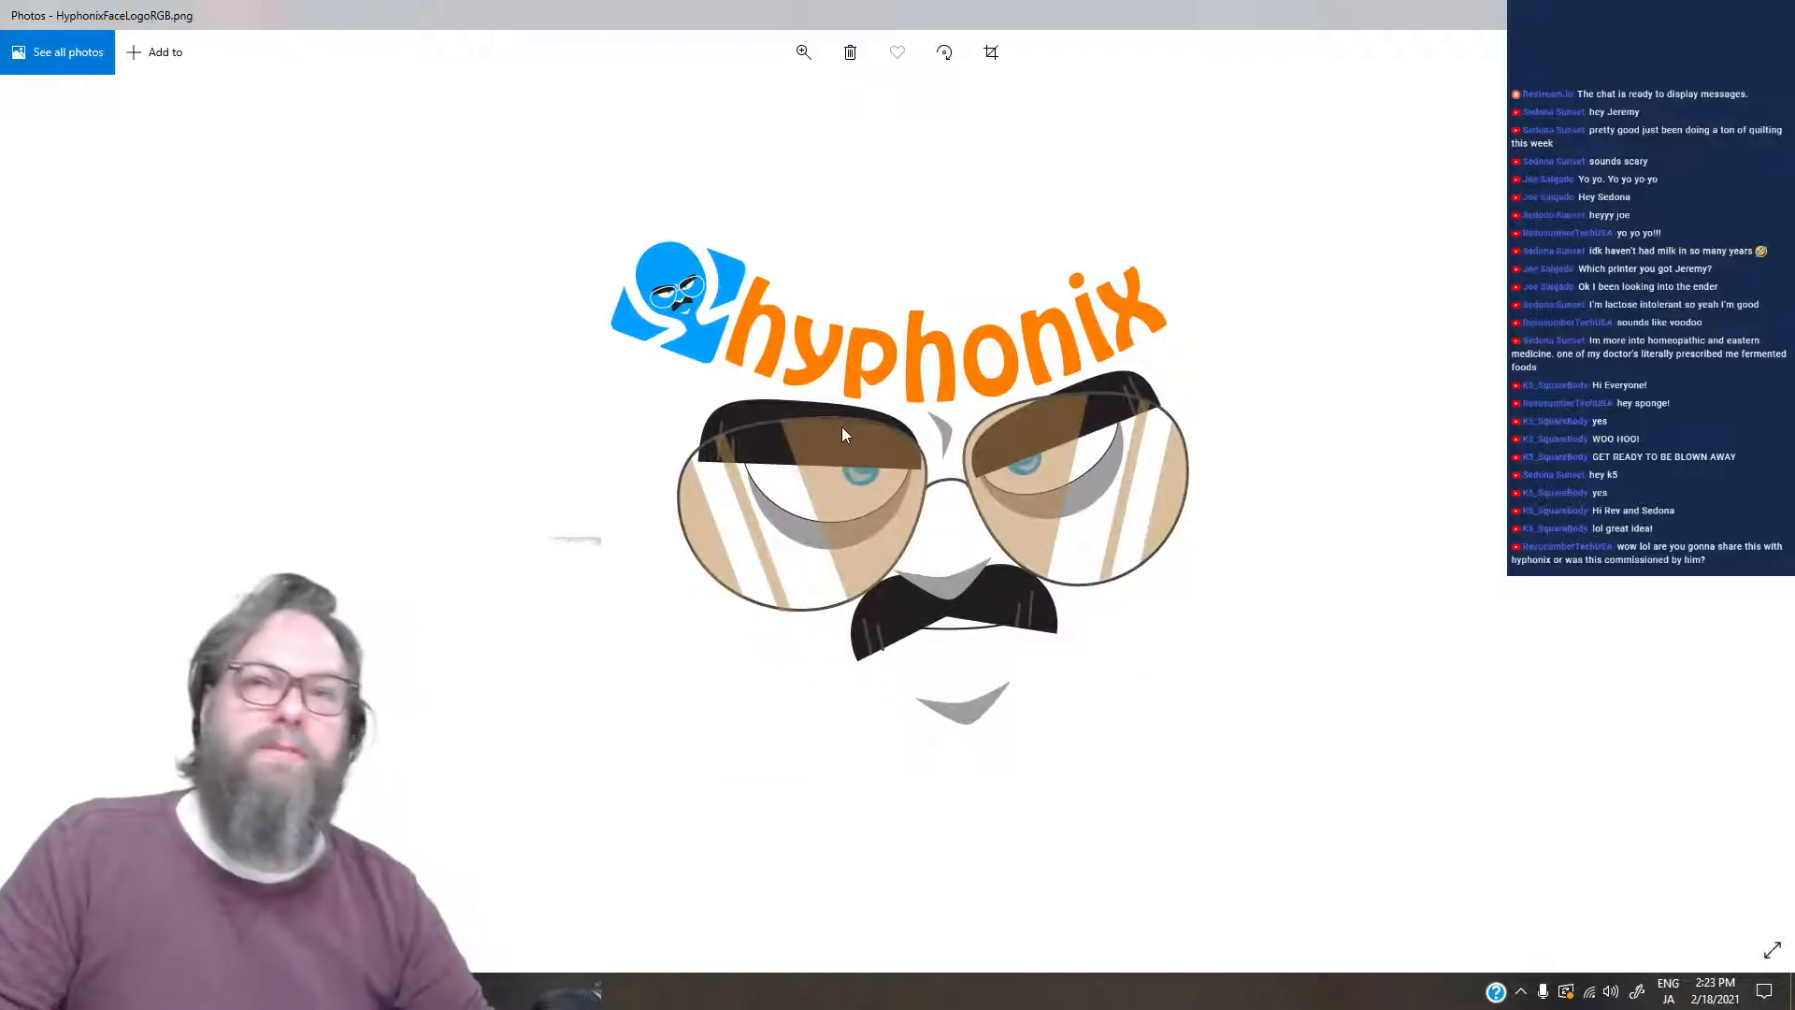
key(Right)
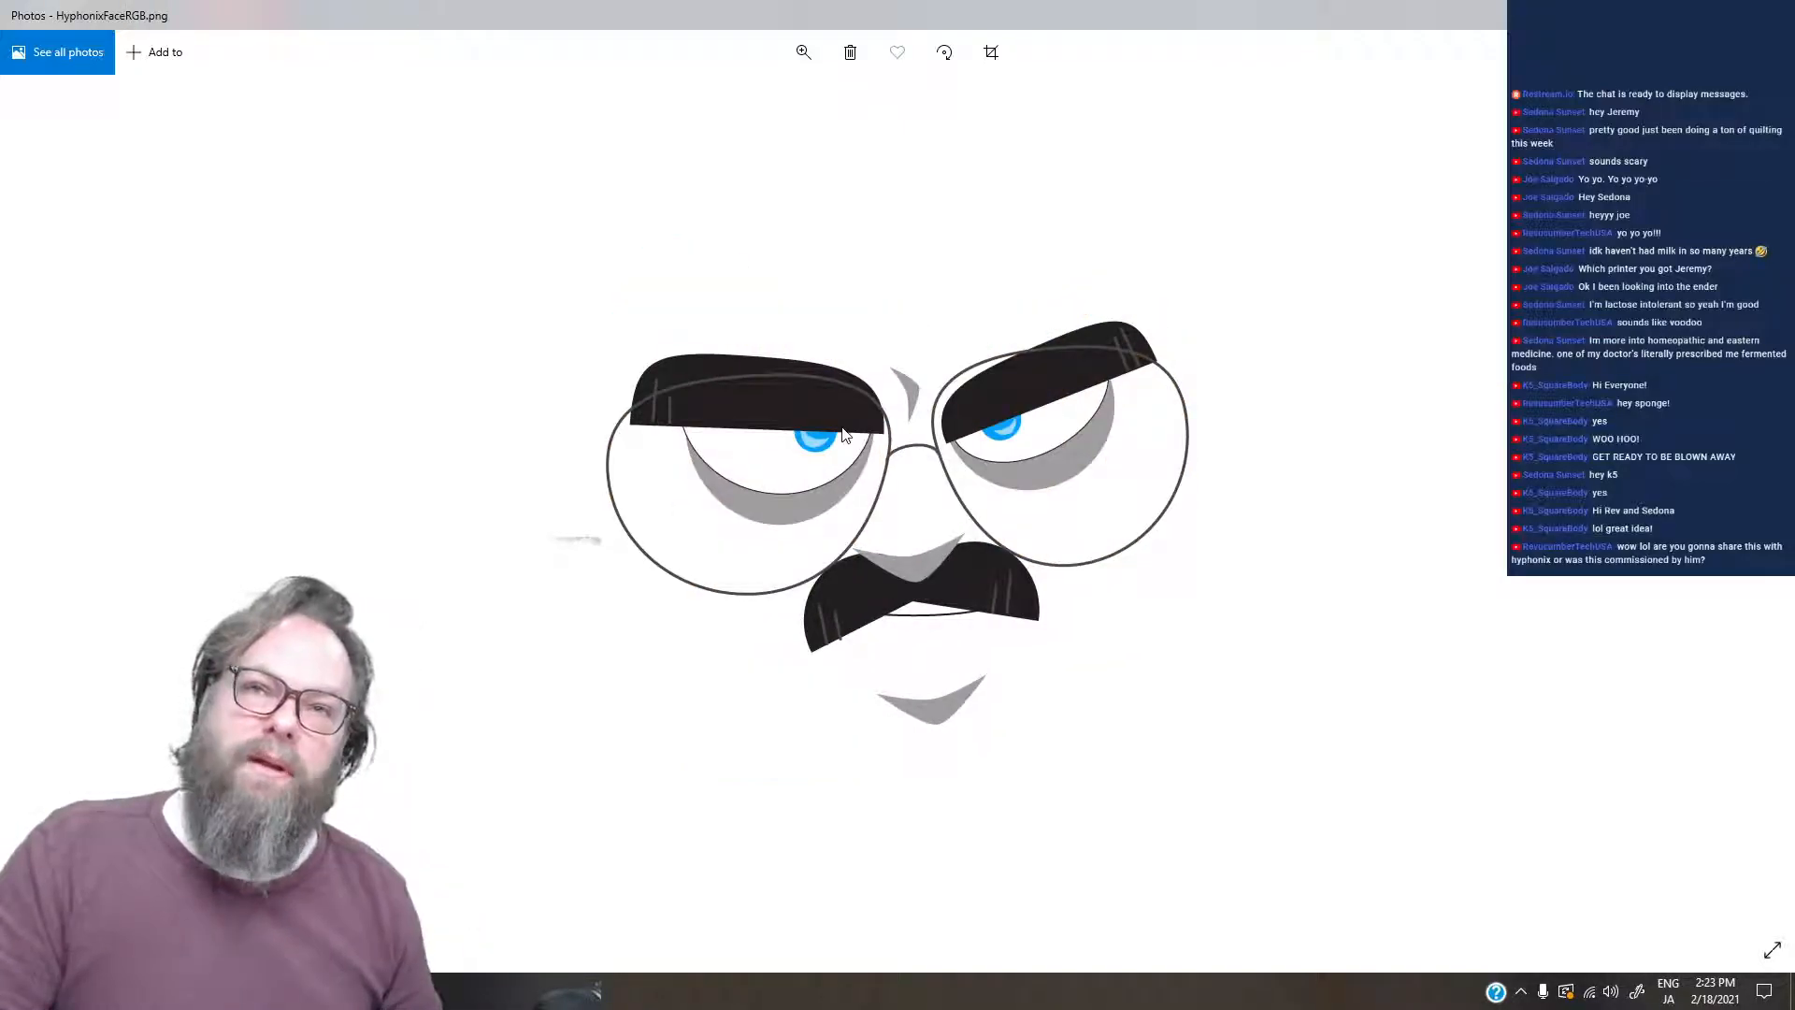
key(Right)
key(Right)
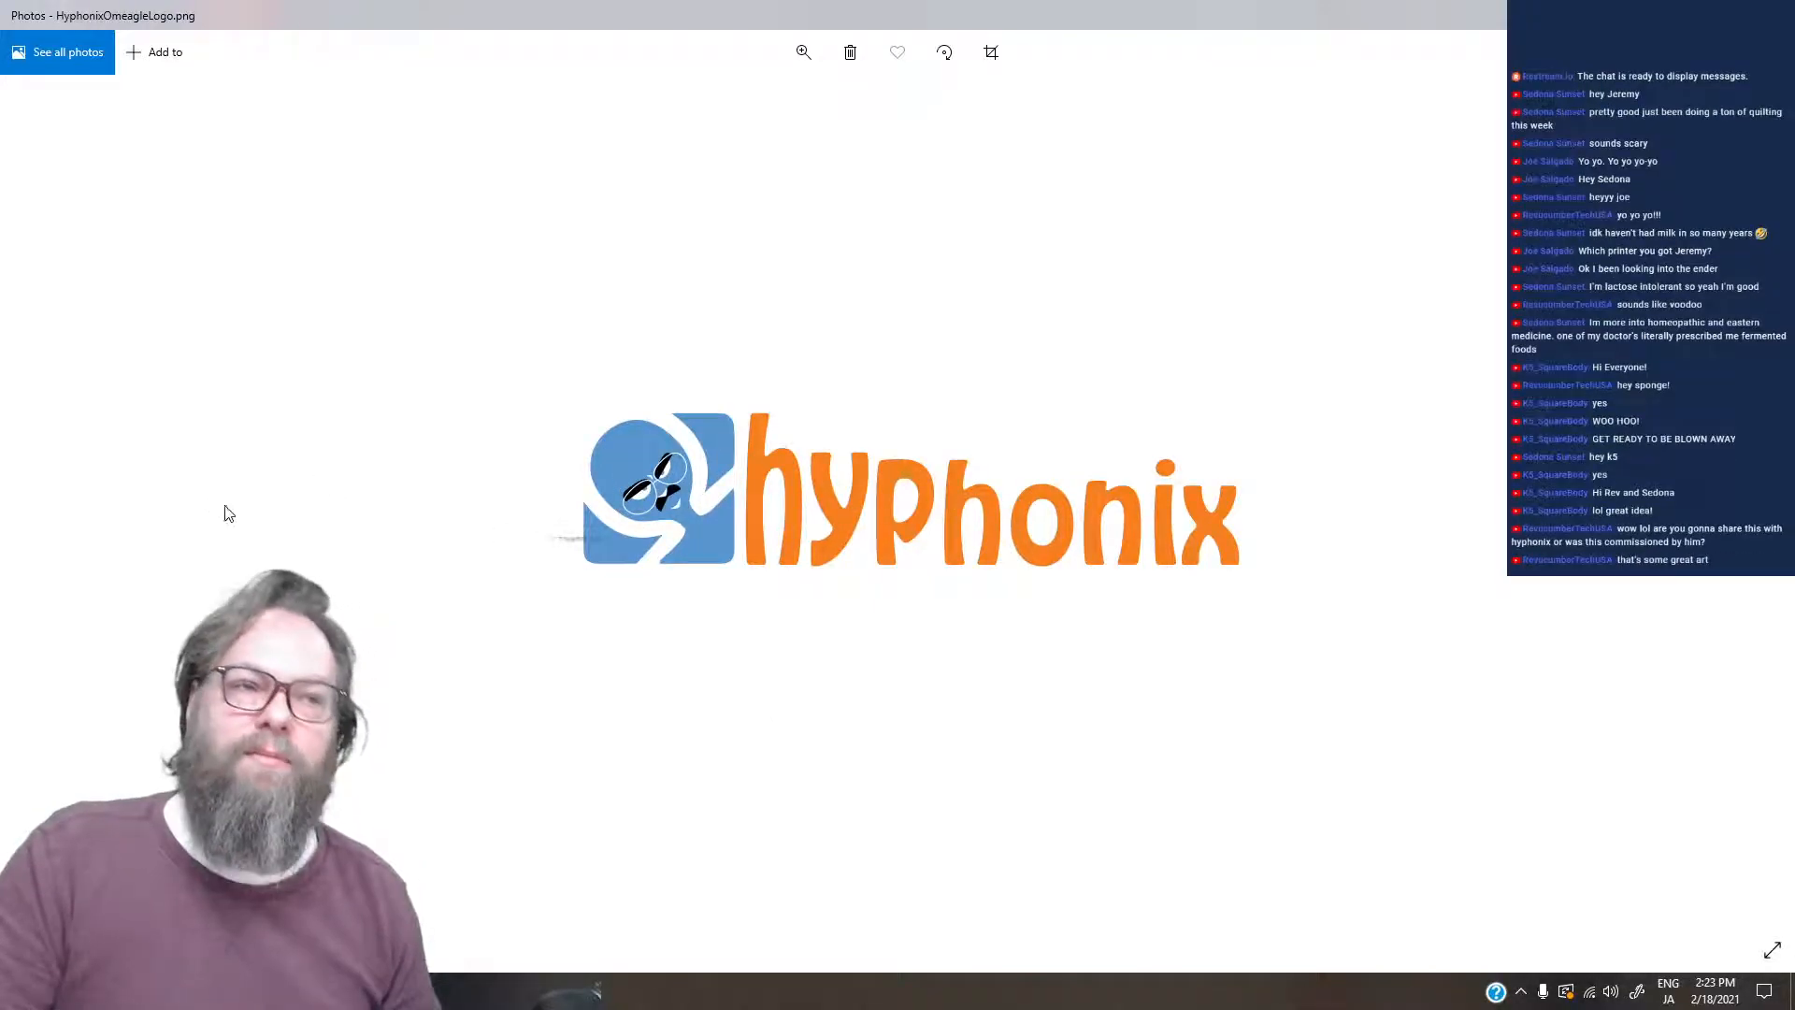
click(42, 509)
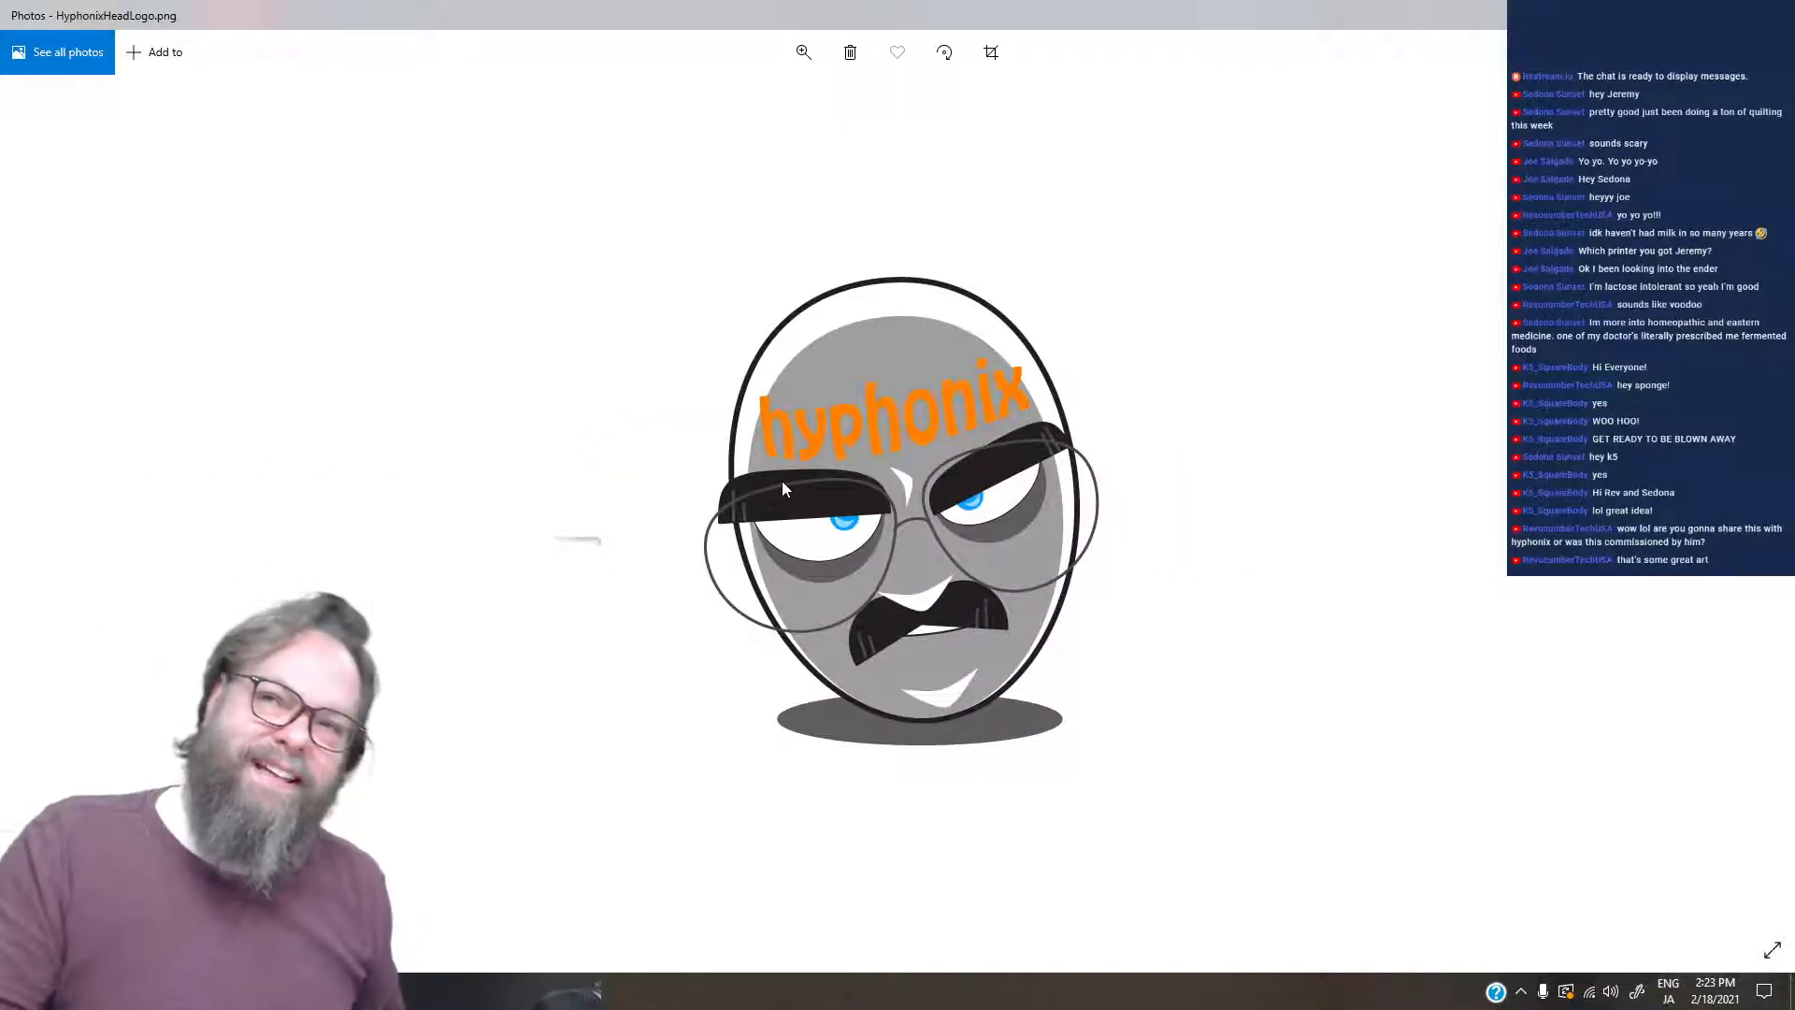
- Go back to HyphonixFaceLogoRGB.png and compare it with HyphonixFaceBlueSquare.png
key(Left)
key(Left)
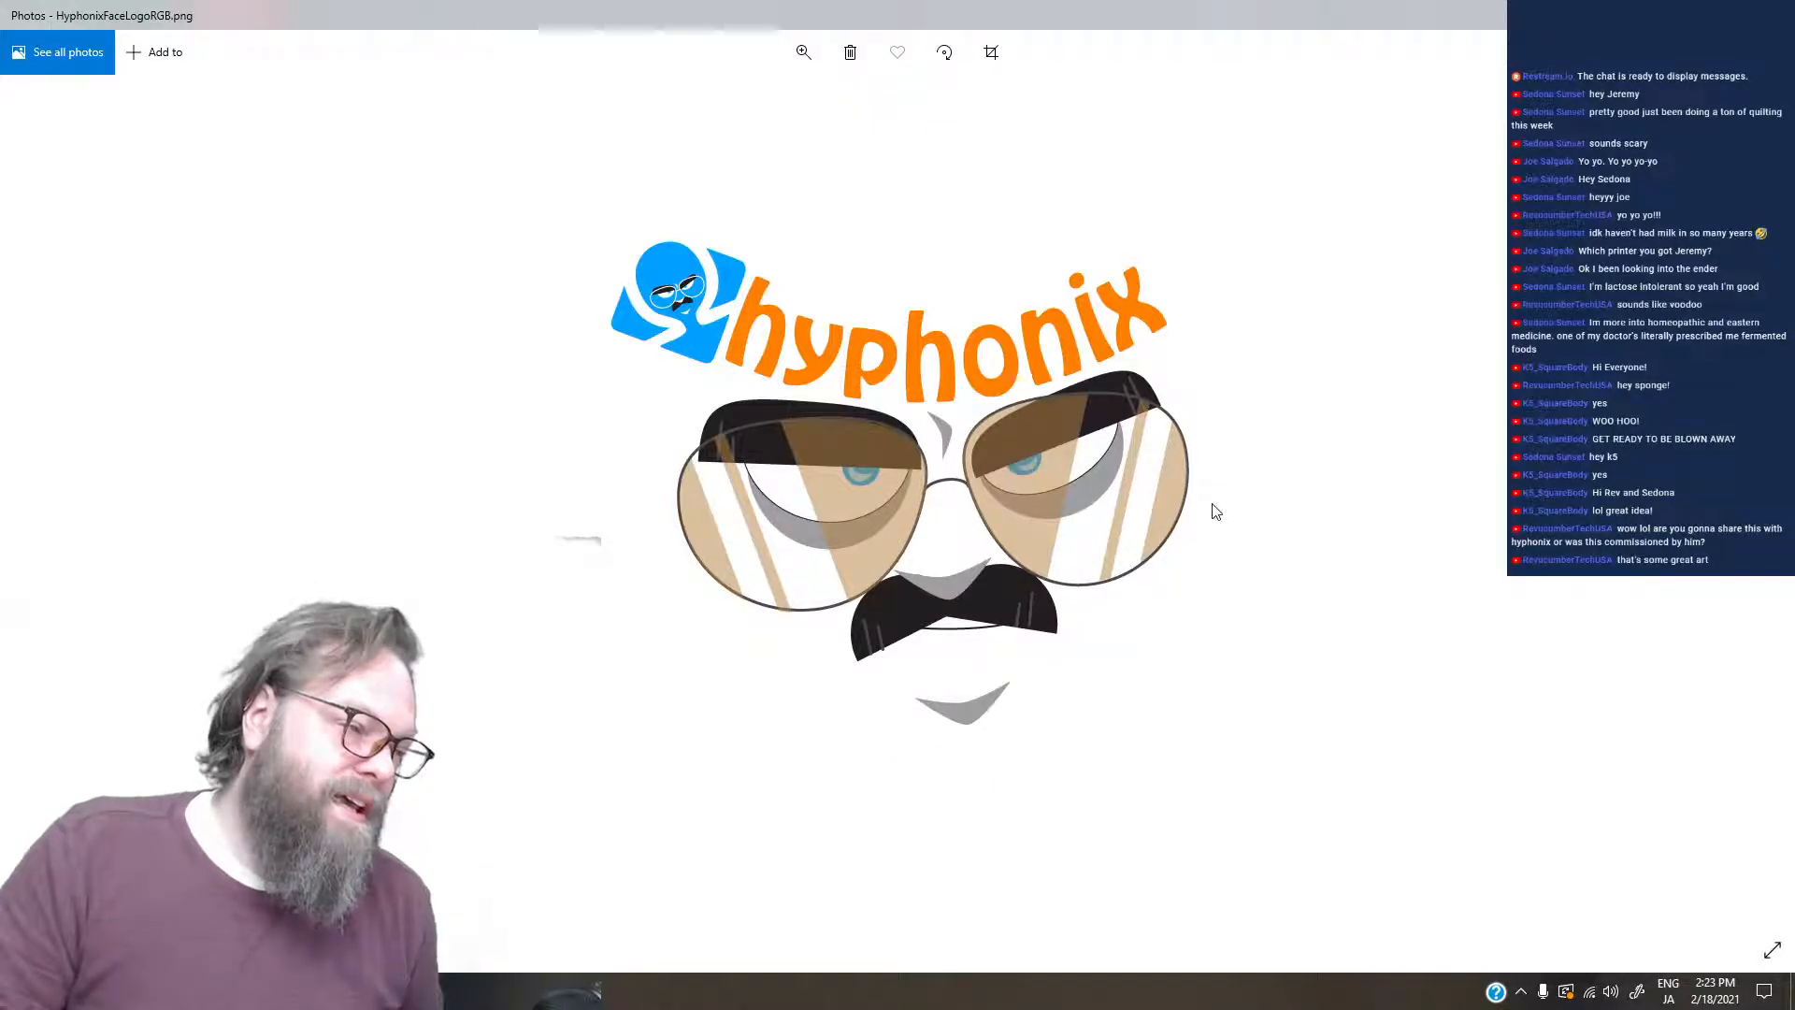
key(Left)
key(Right)
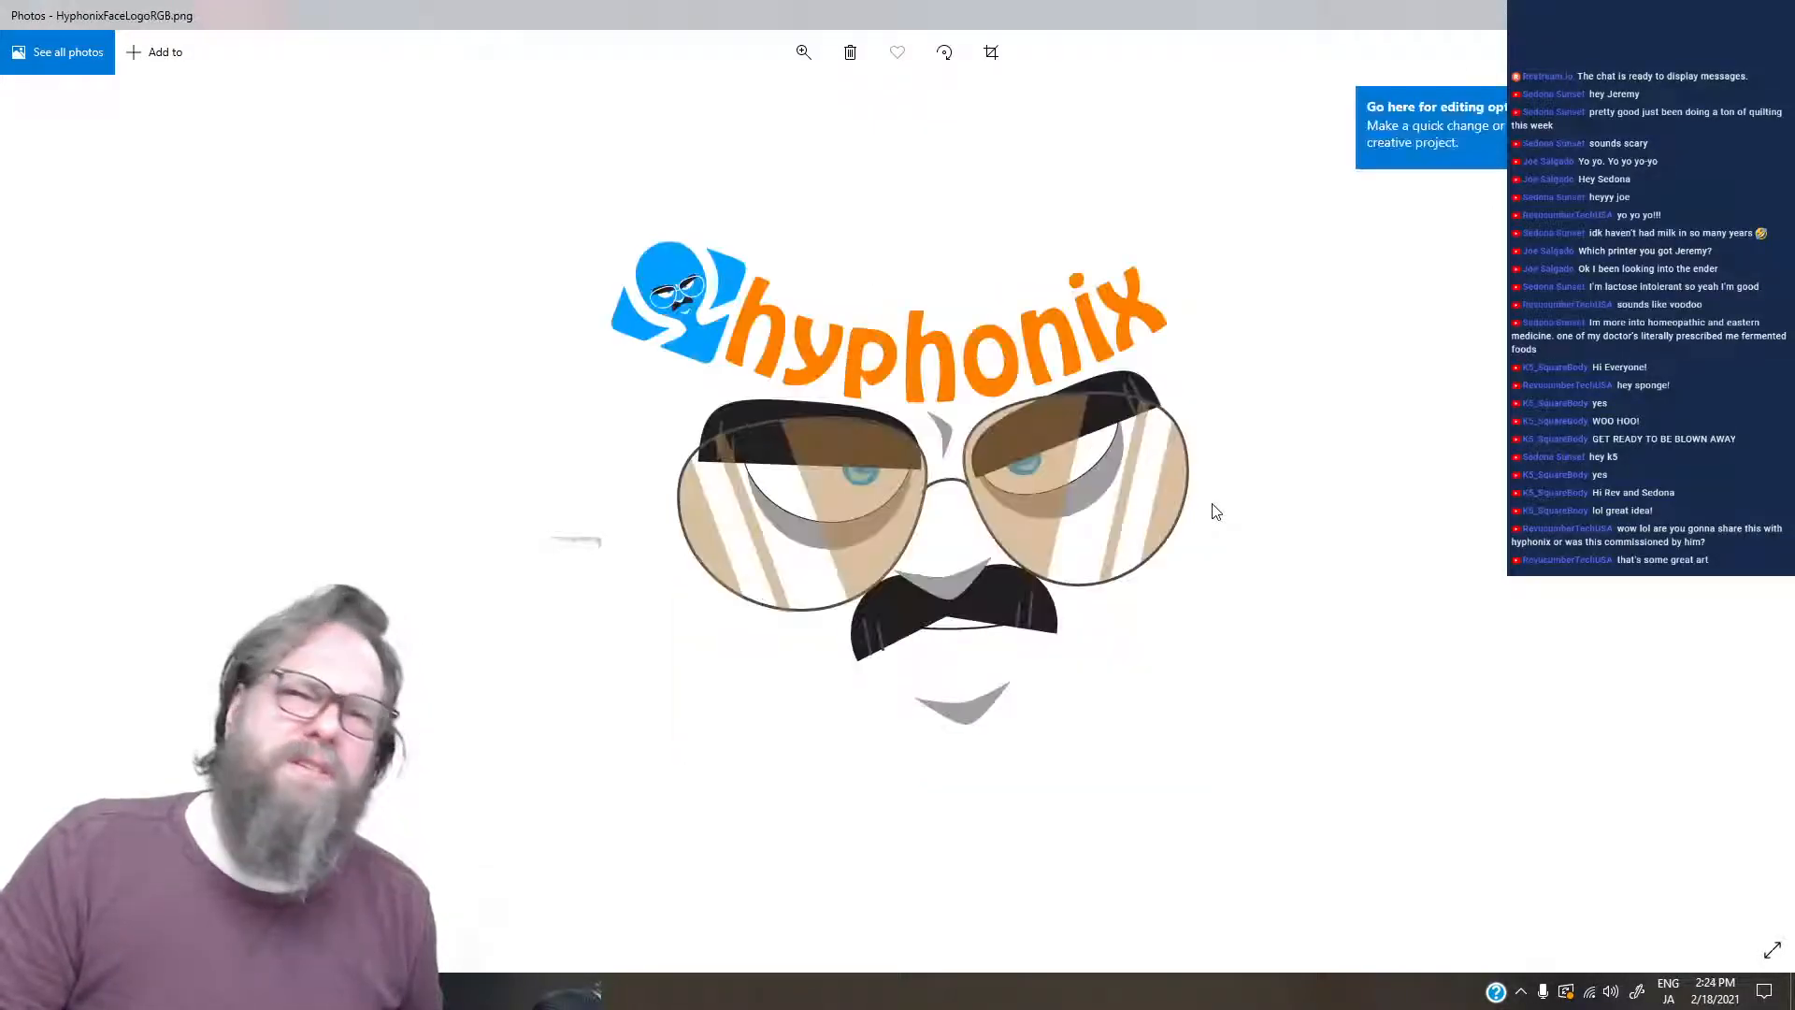
key(Left)
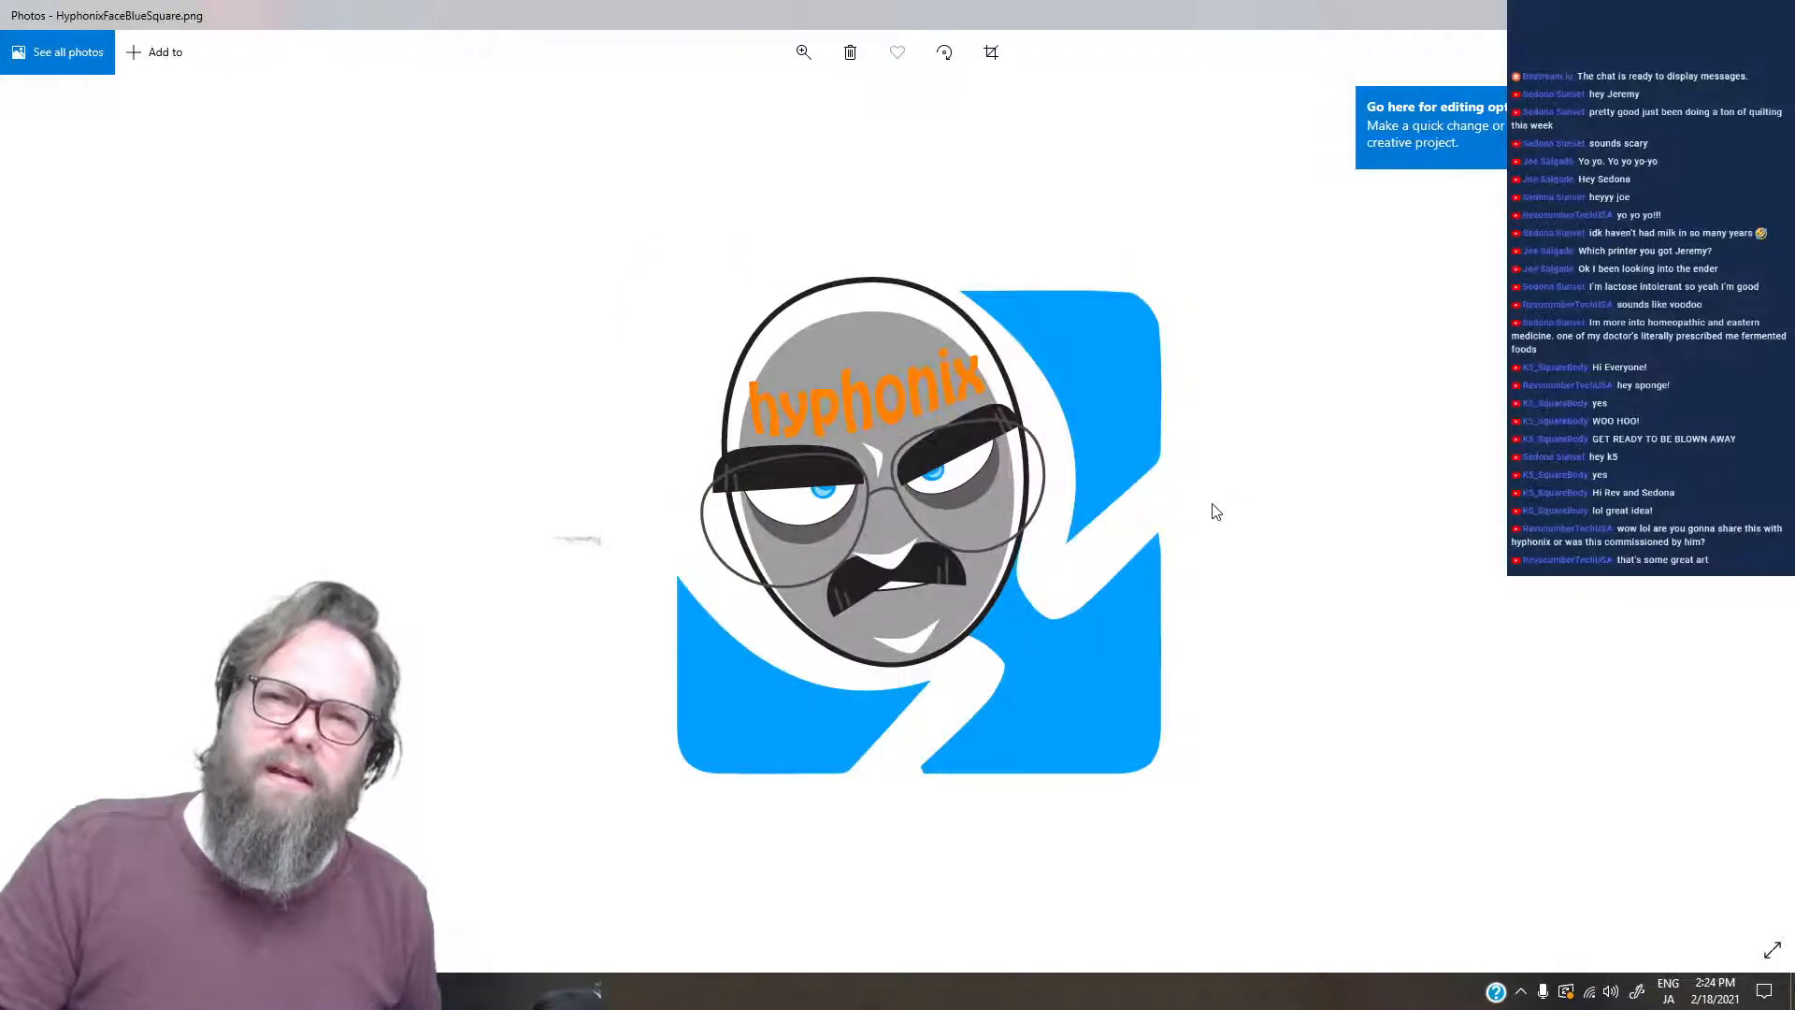
key(Right)
key(Left)
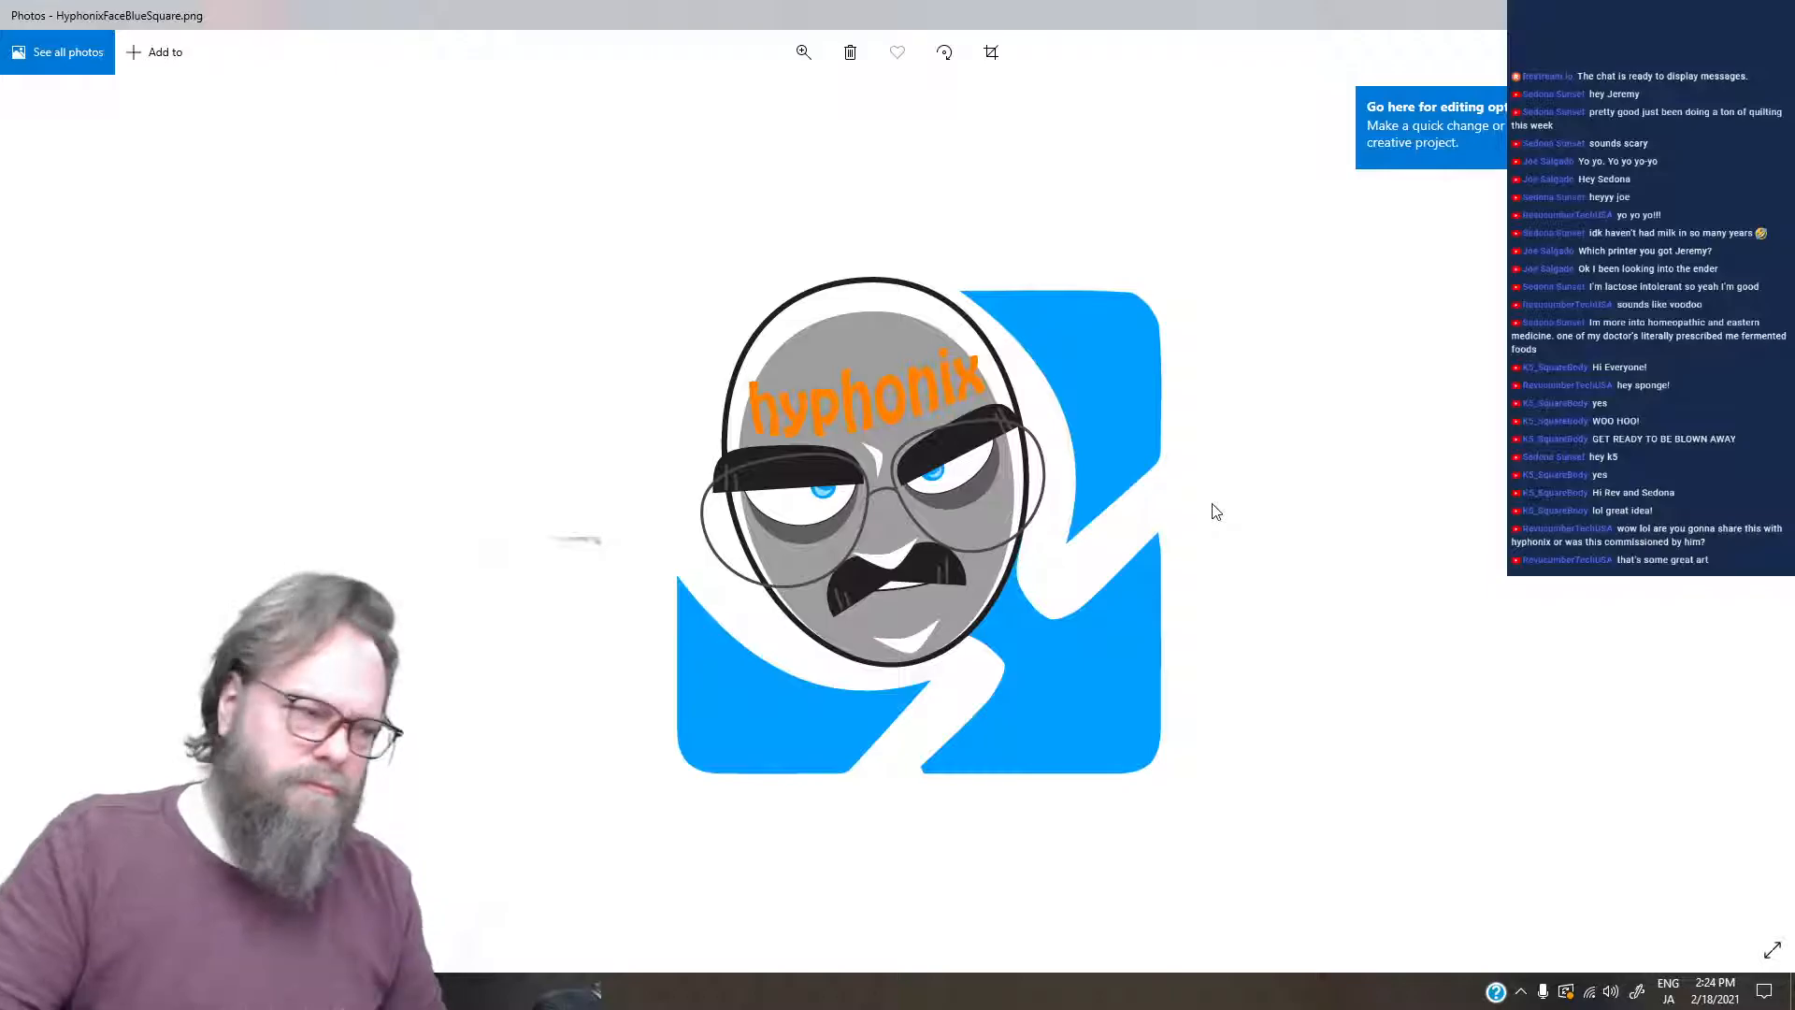
- Examine HyphonixFaceBlueSquare.png enlarged, then restore the image to its full-fit size
click(803, 52)
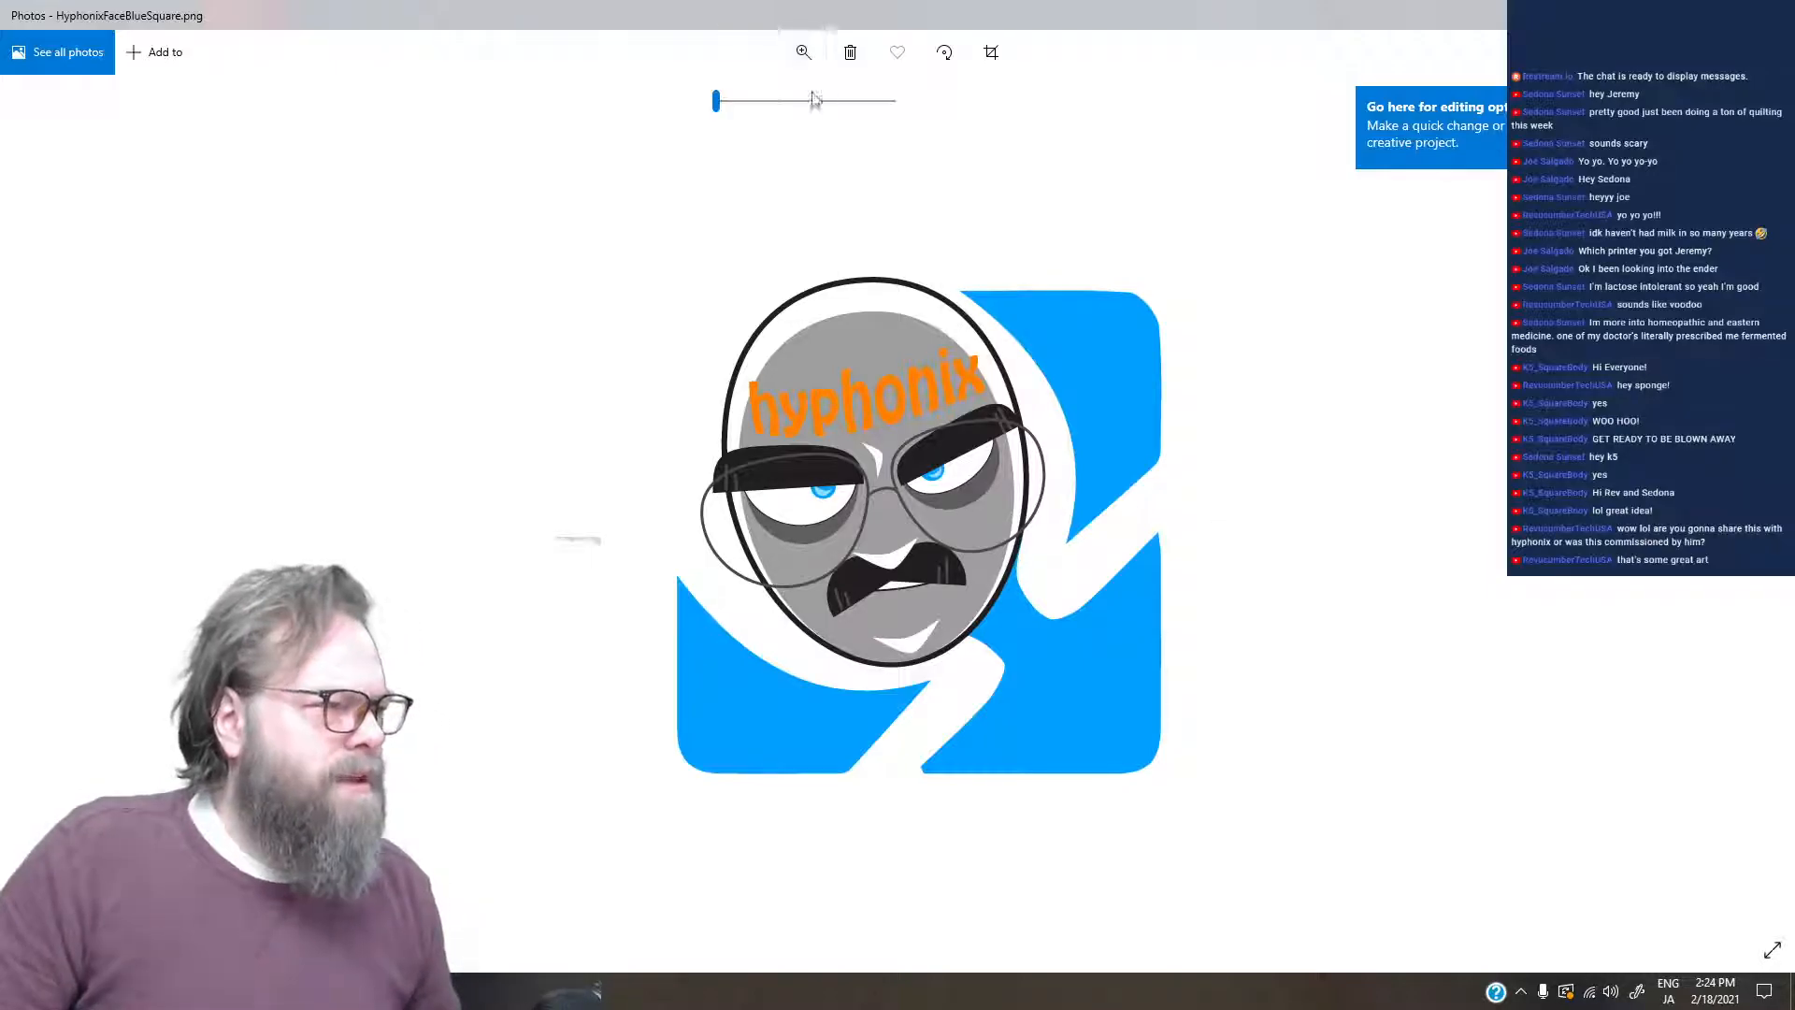
drag(722, 101, 563, 118)
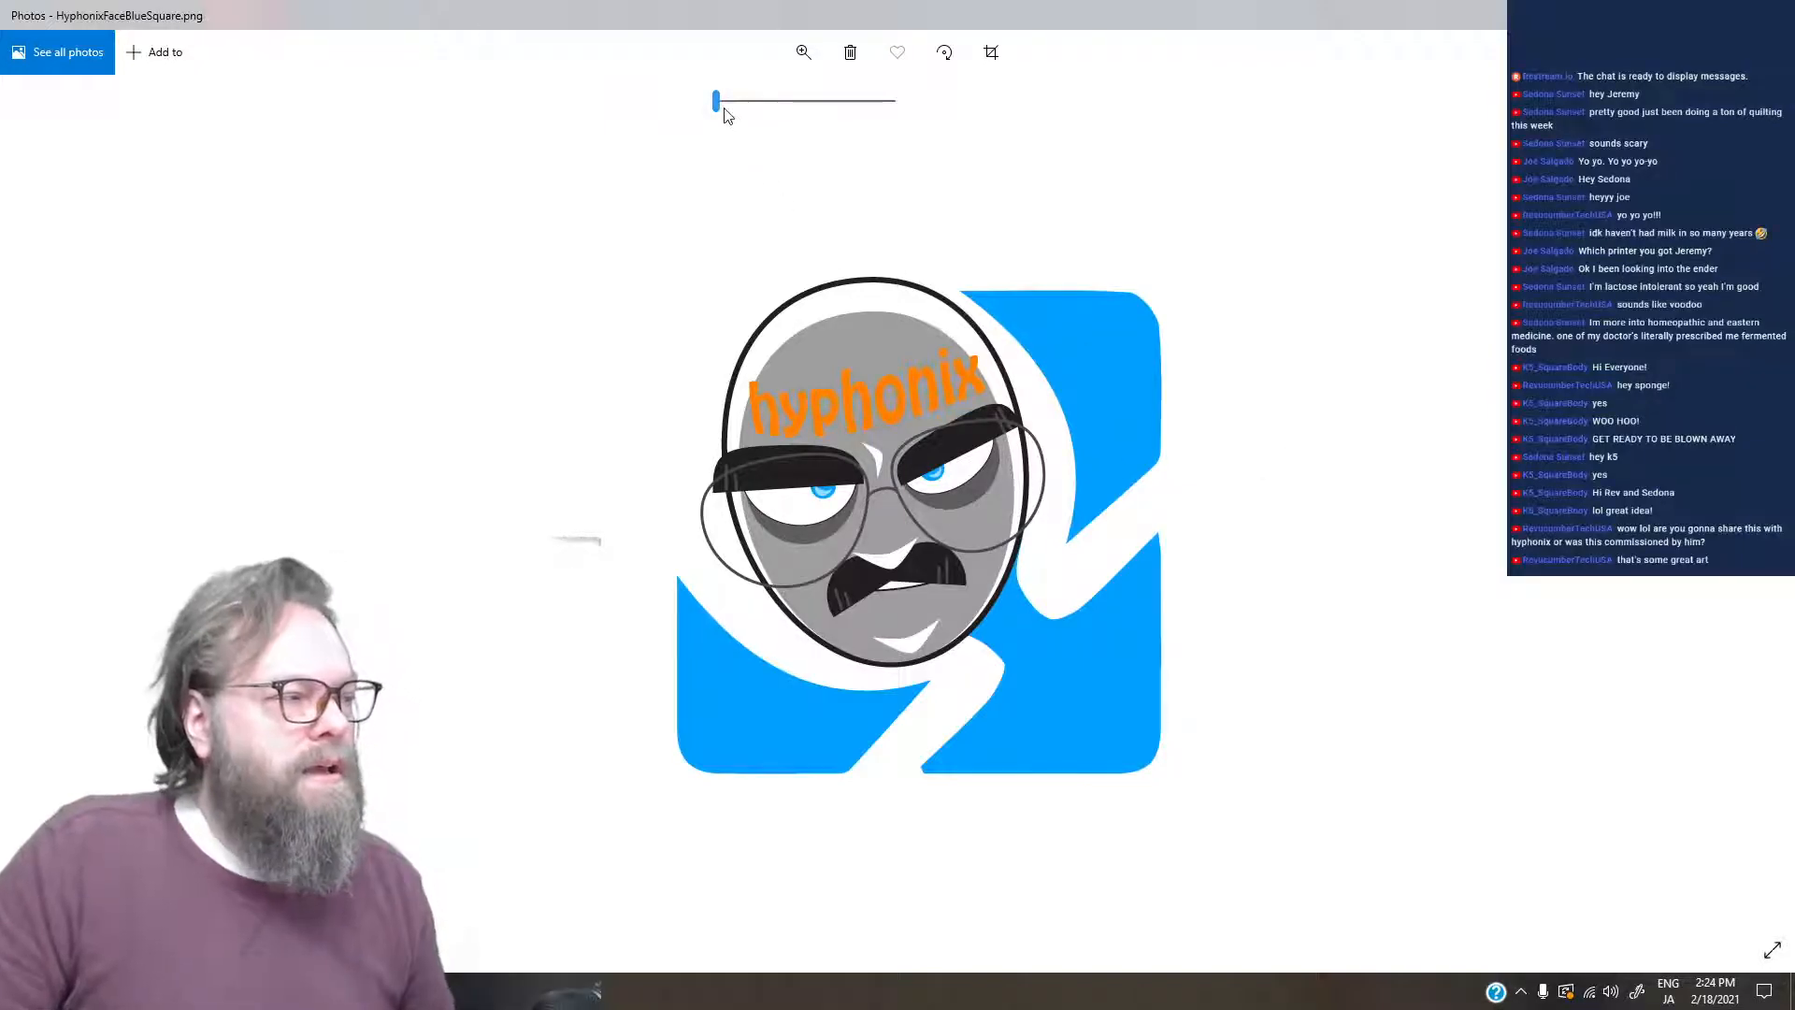
mouse_move(718, 109)
mouse_down()
mouse_move(755, 111)
mouse_move(736, 110)
mouse_up()
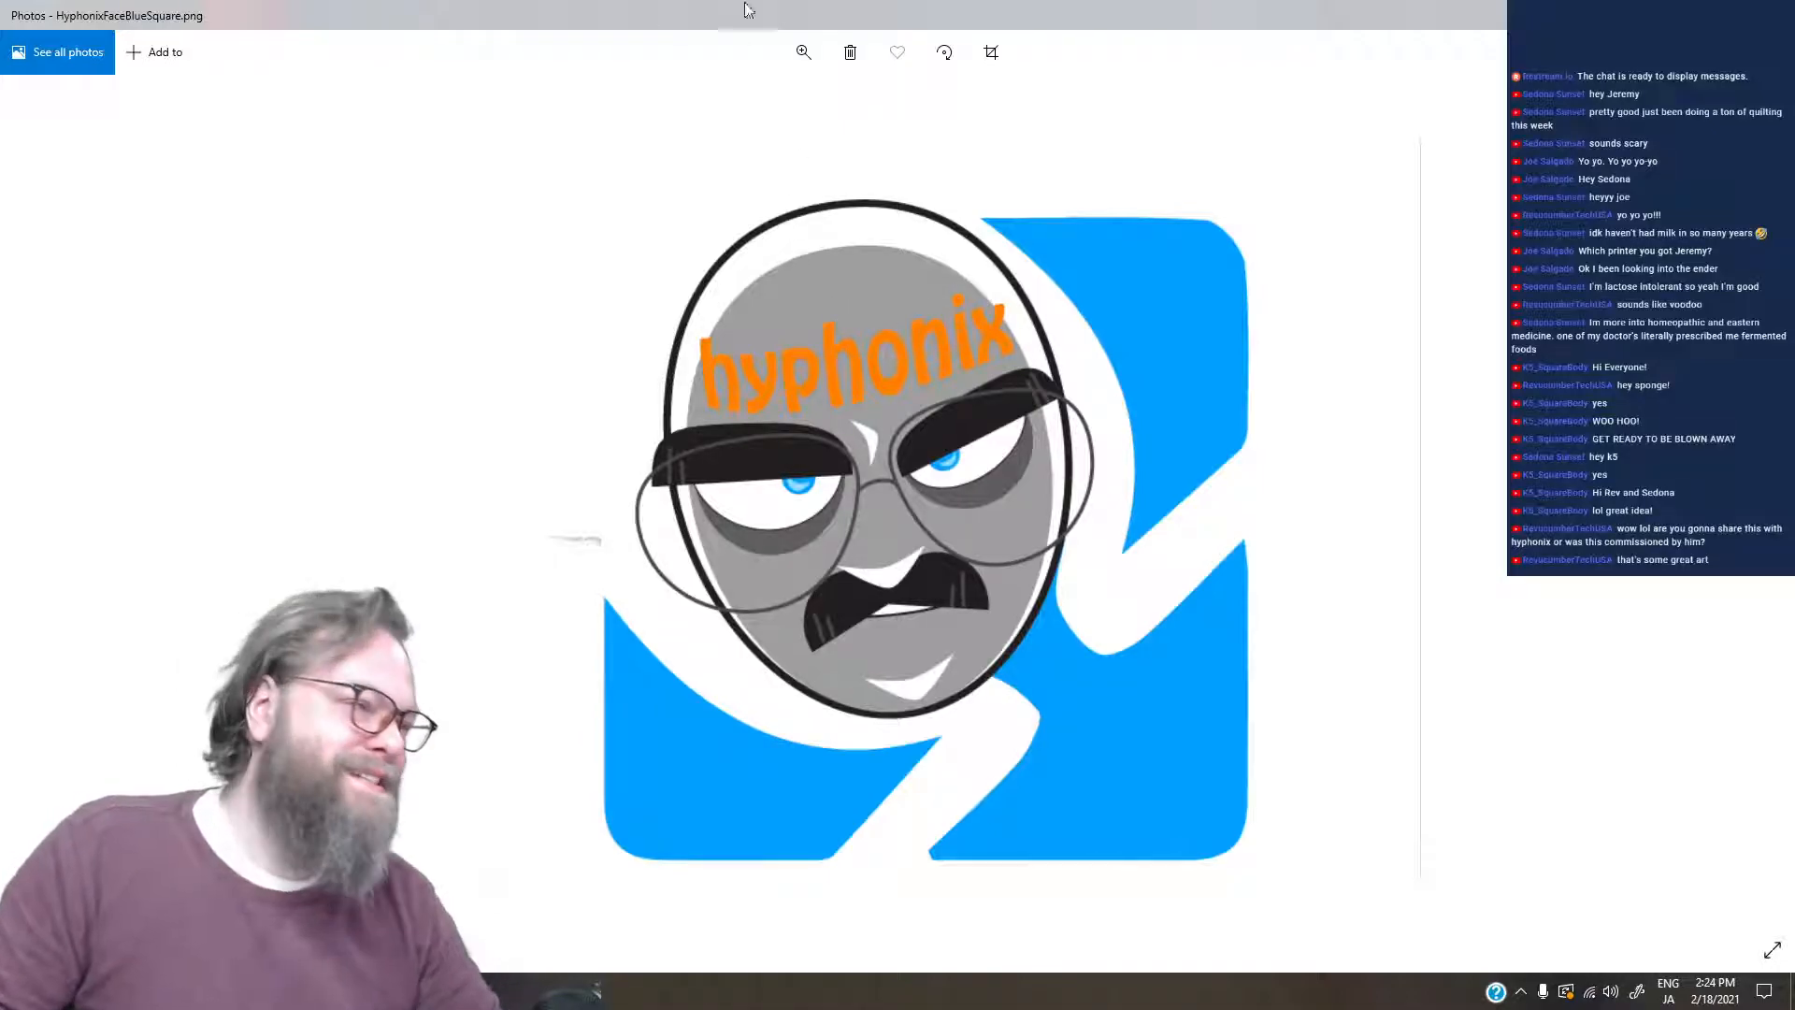
click(802, 56)
drag(734, 109, 654, 104)
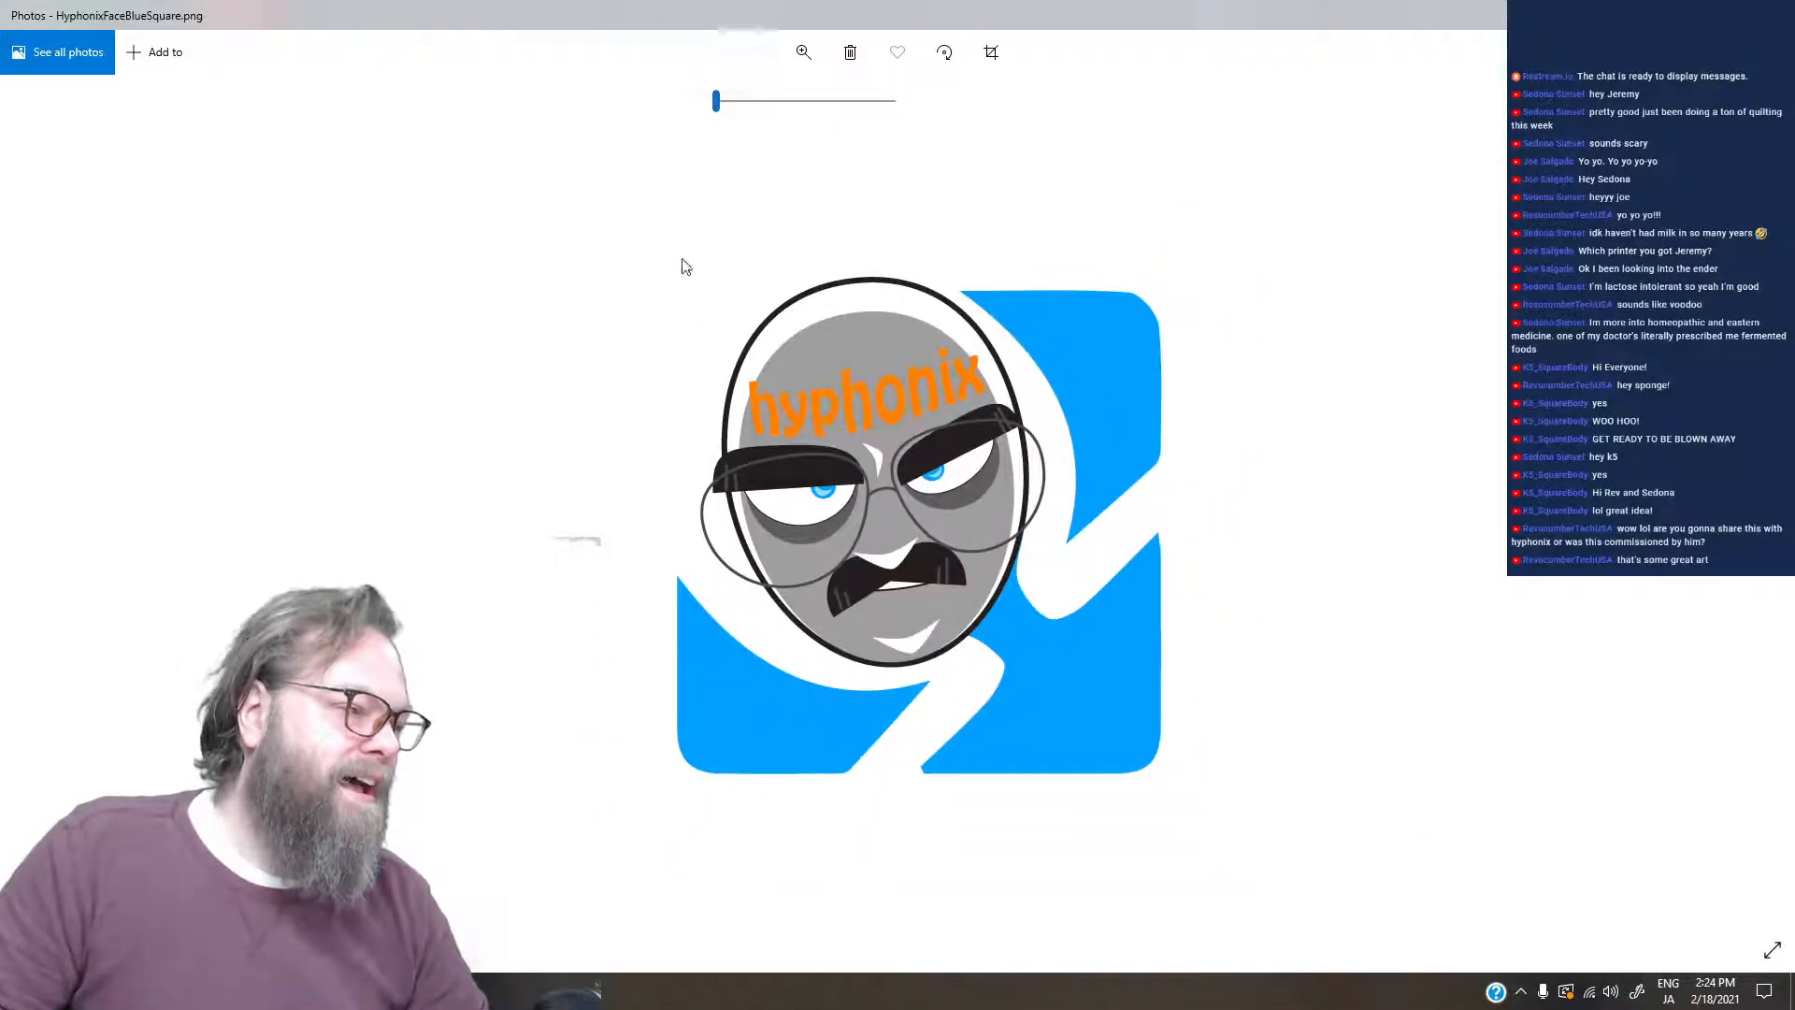
scroll(673, 271, down, 1)
scroll(669, 272, down, 1)
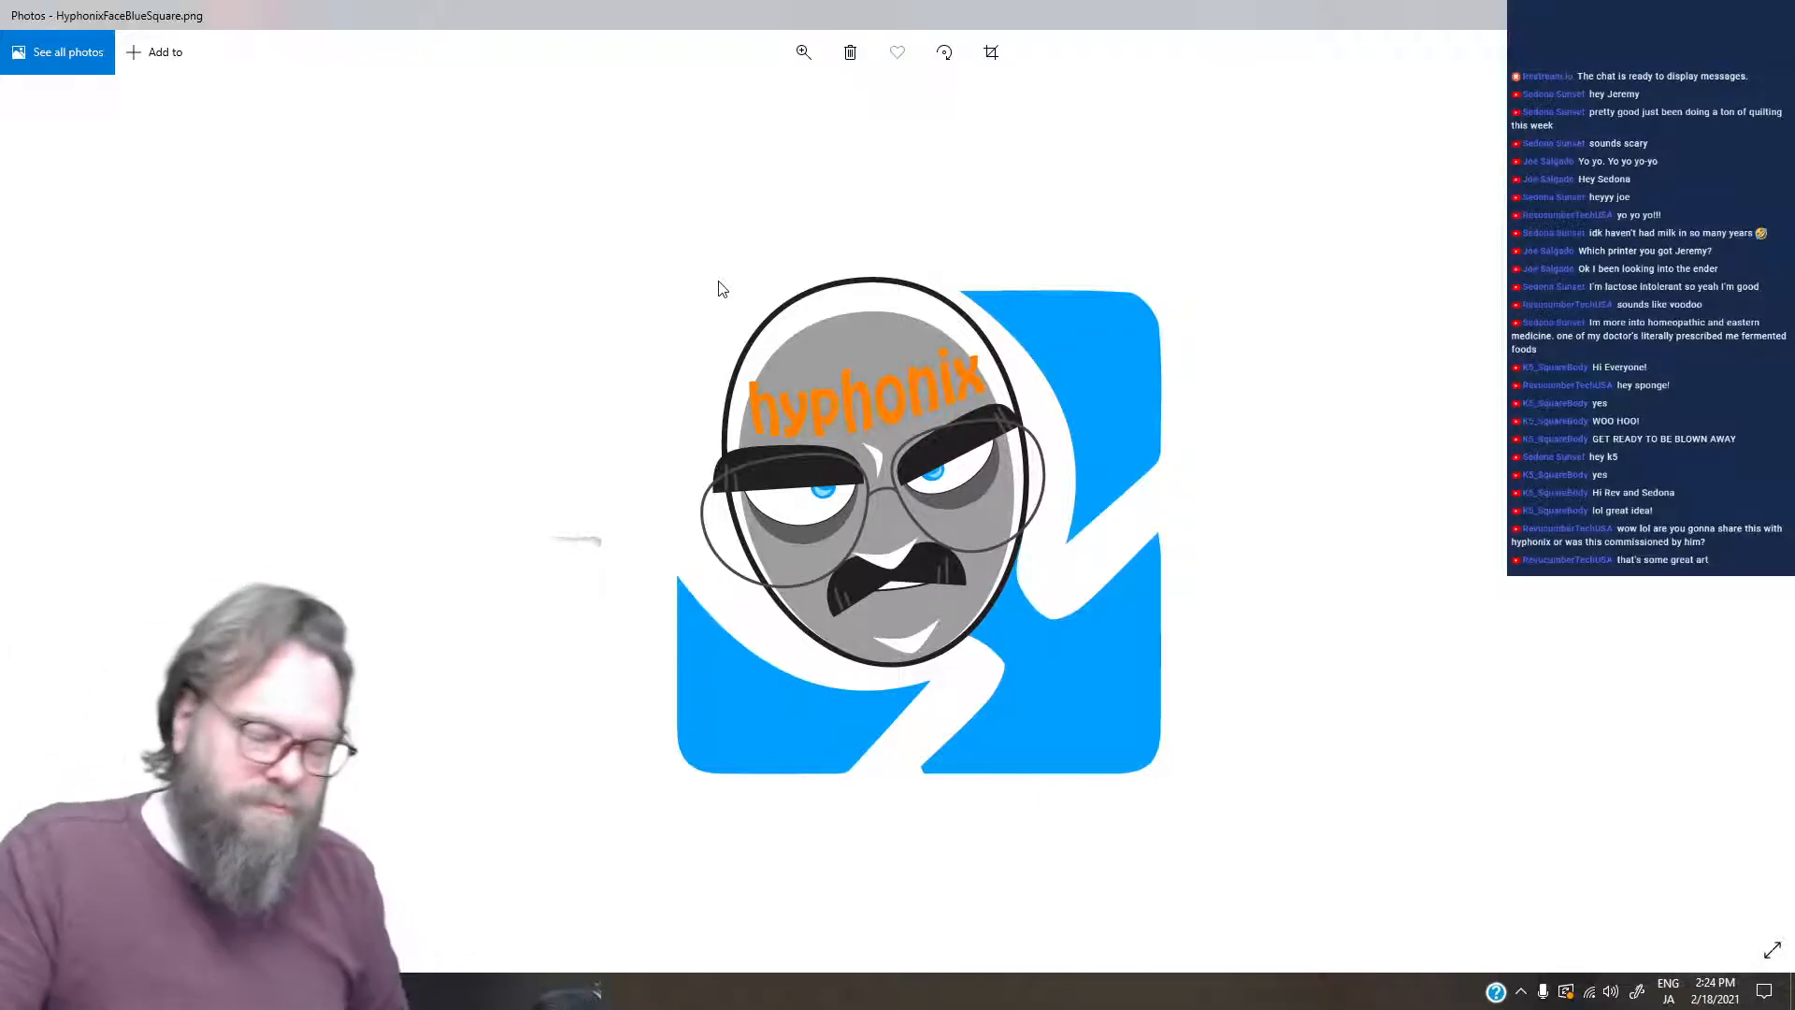
- Examine the face, head and wordmark images in sequence up to HyphonixOmeagleLogoRGB.png
key(Right)
key(Right)
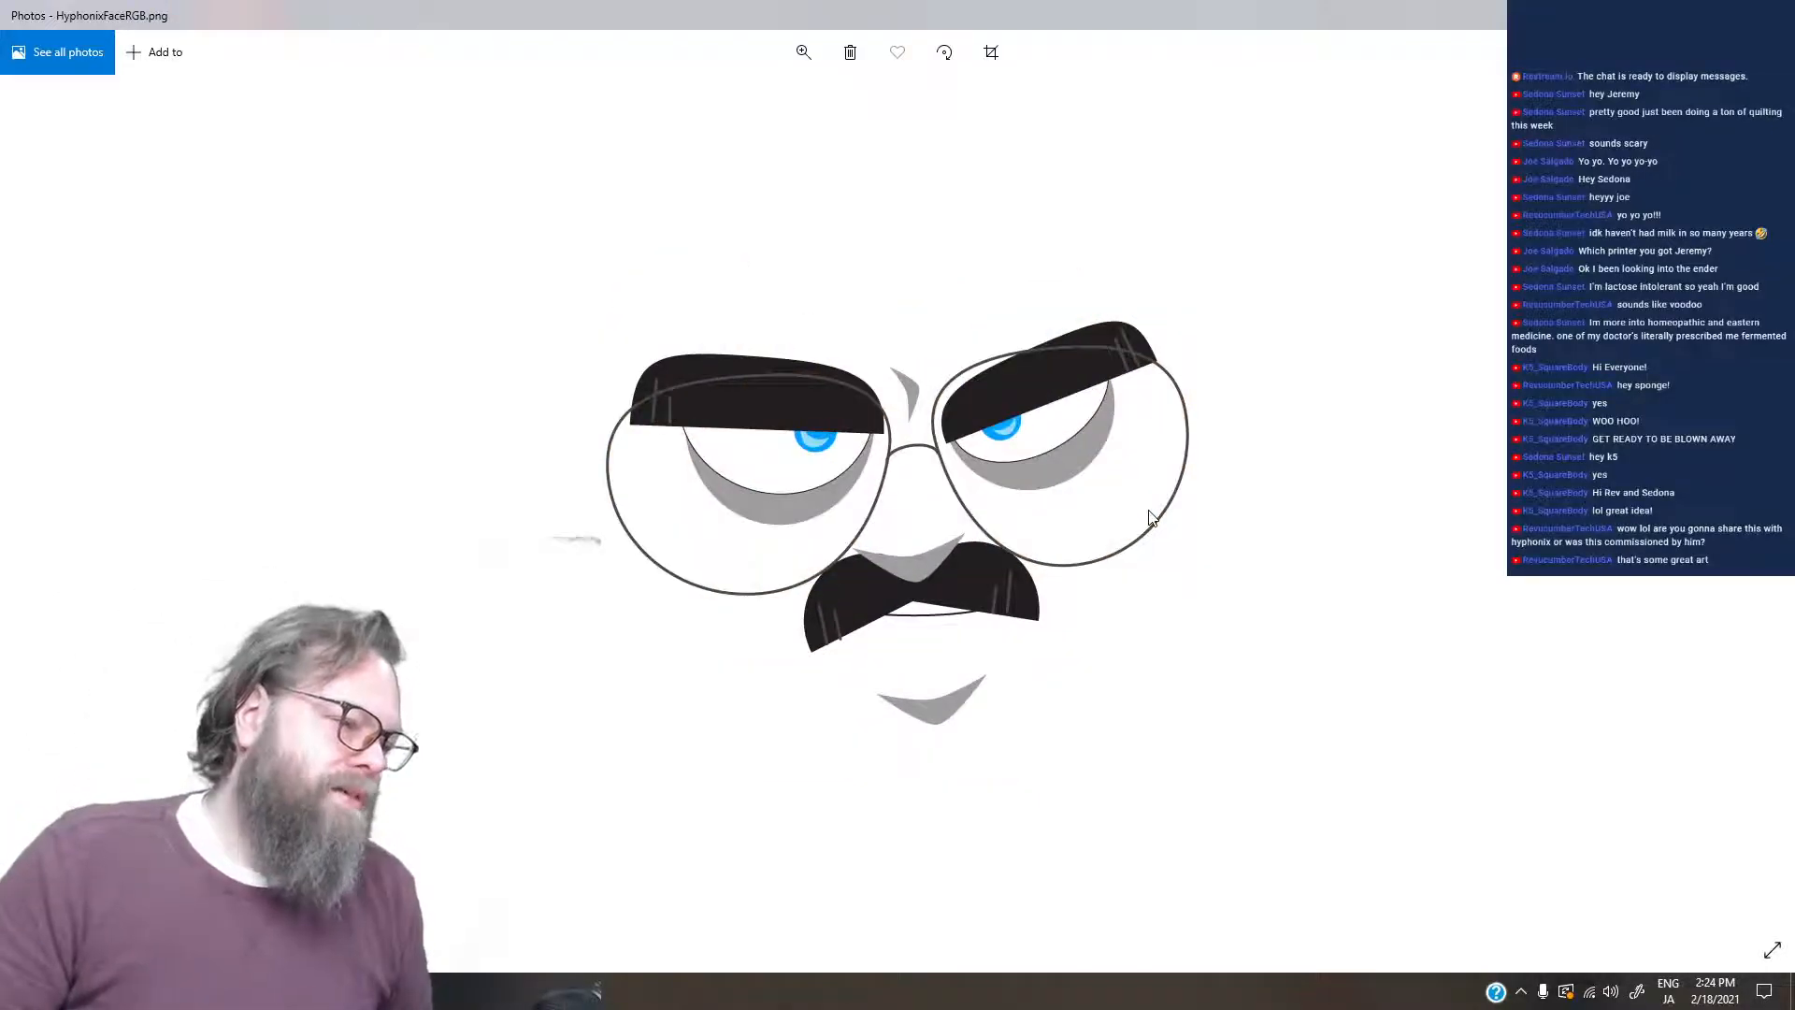
key(Right)
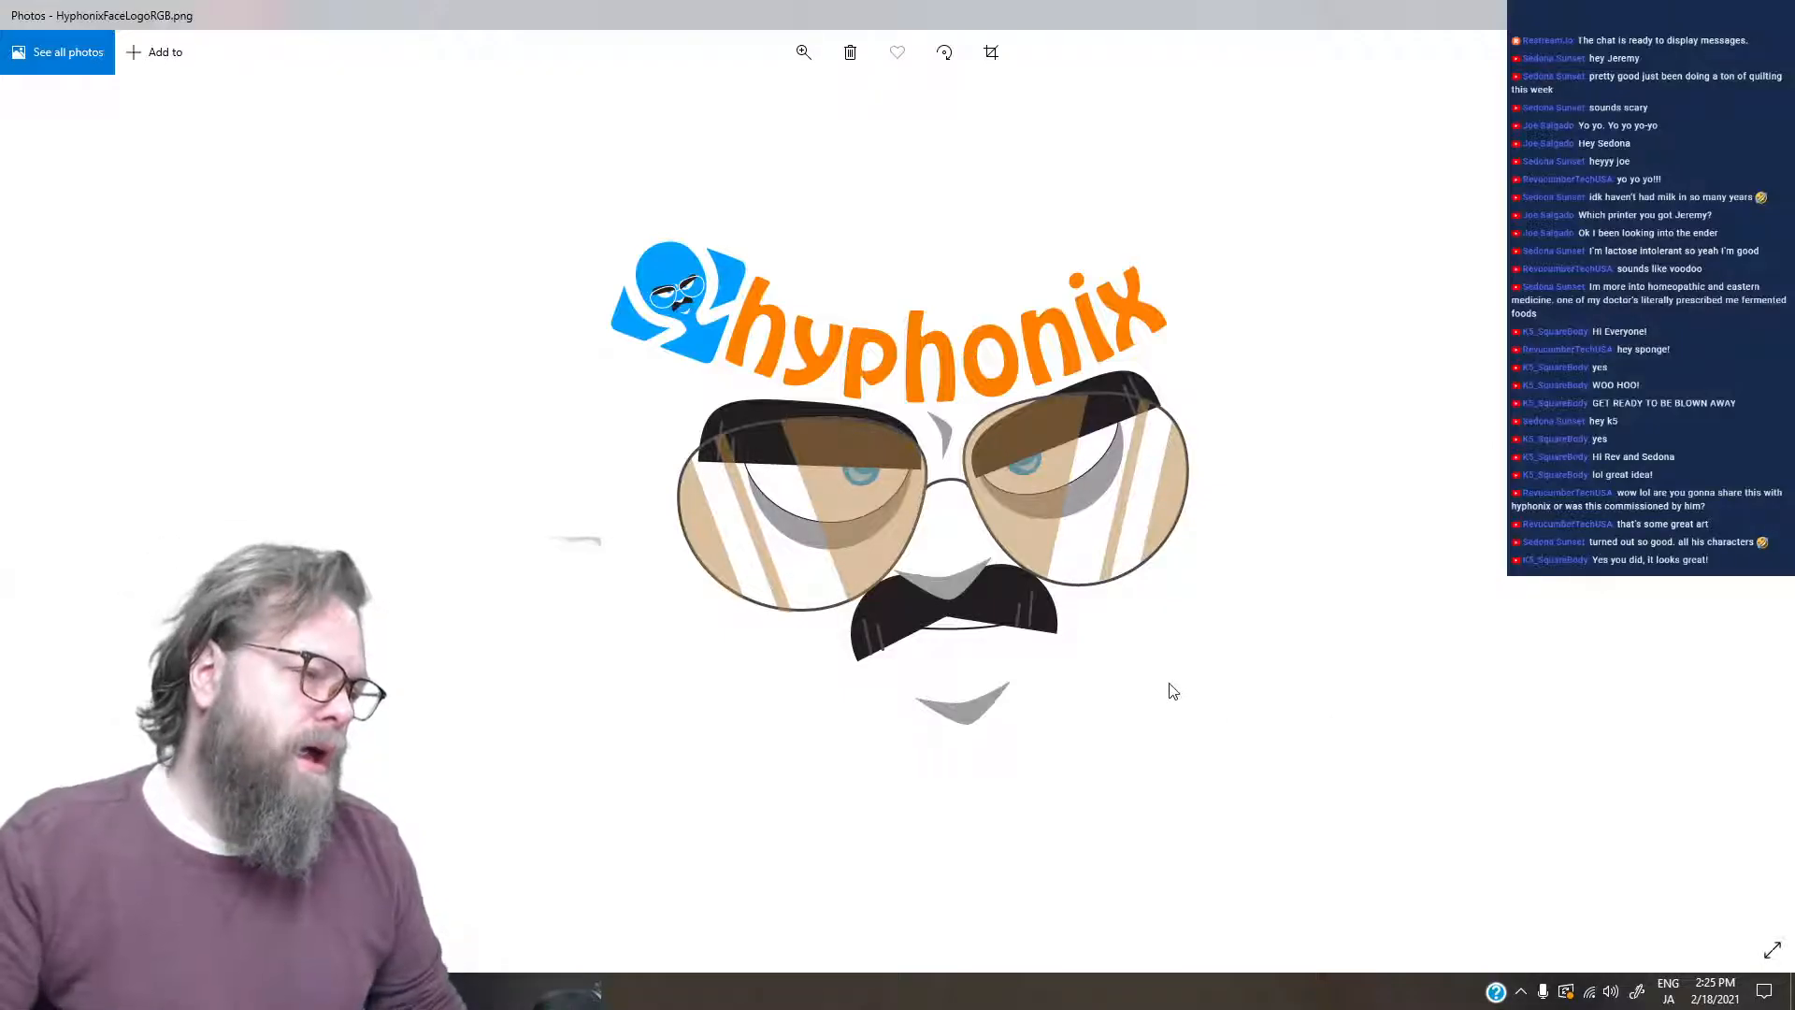
key(Right)
key(Right)
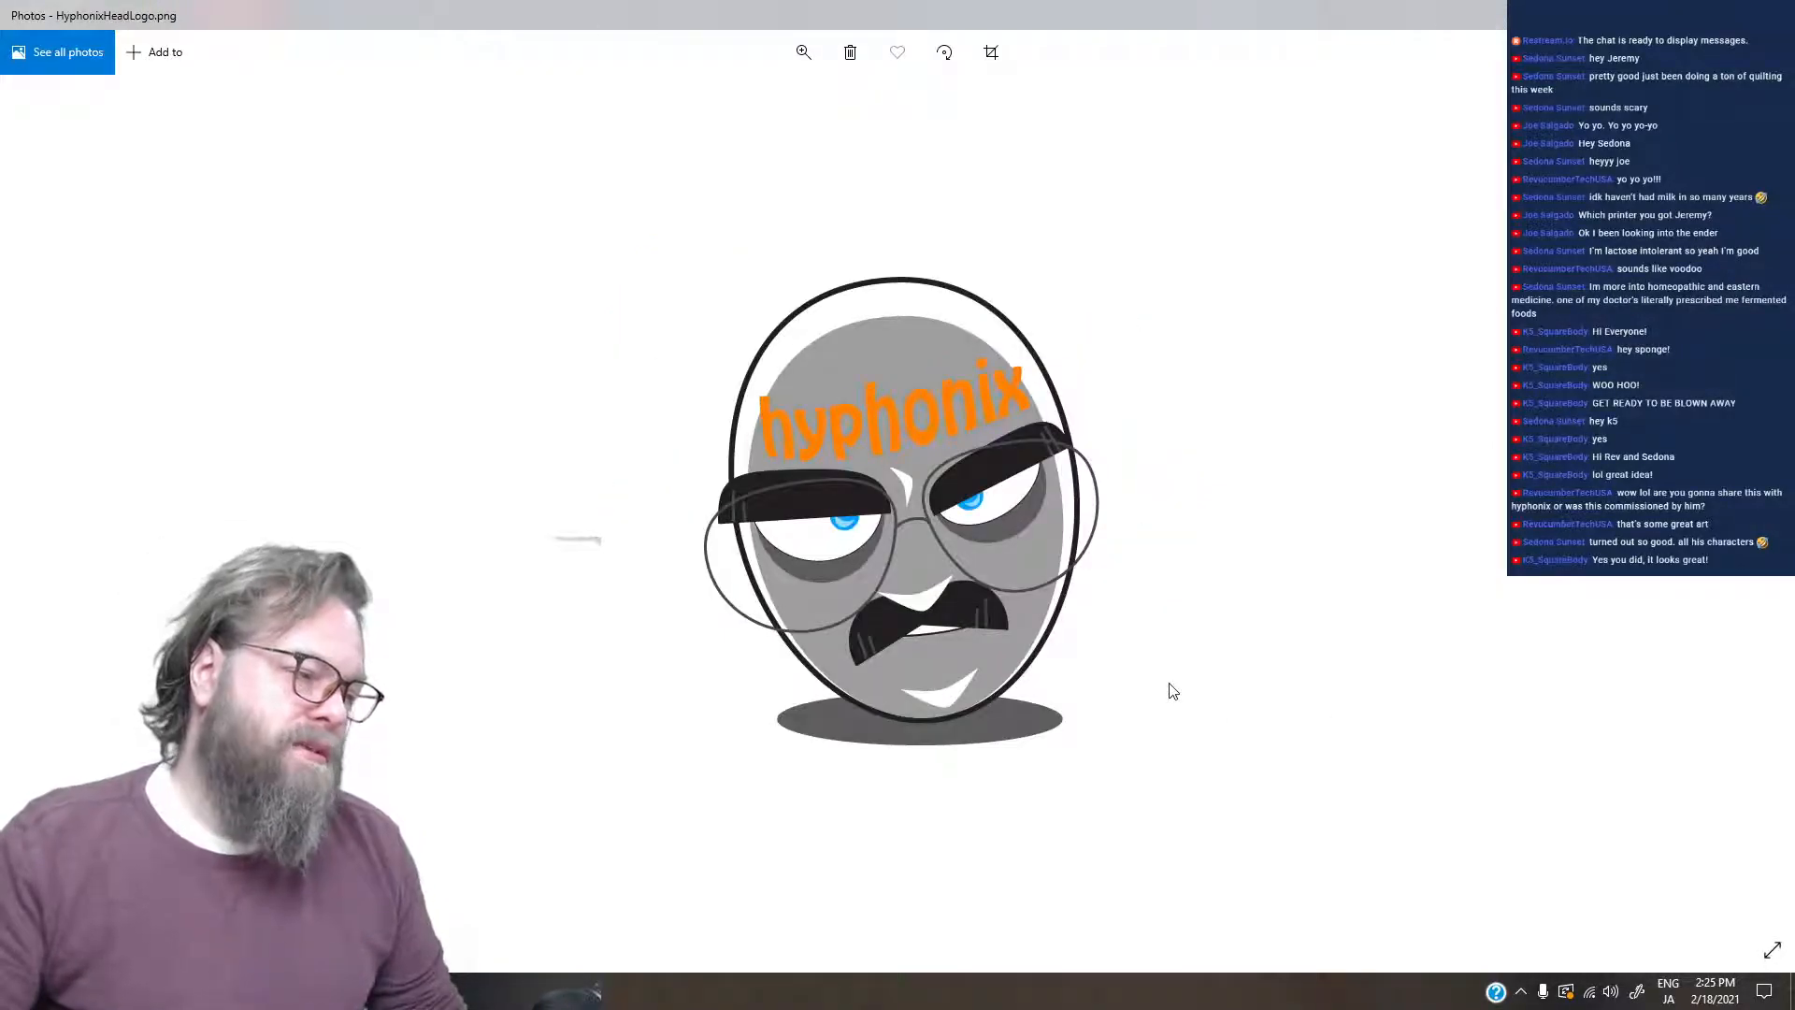
key(Right)
key(Right)
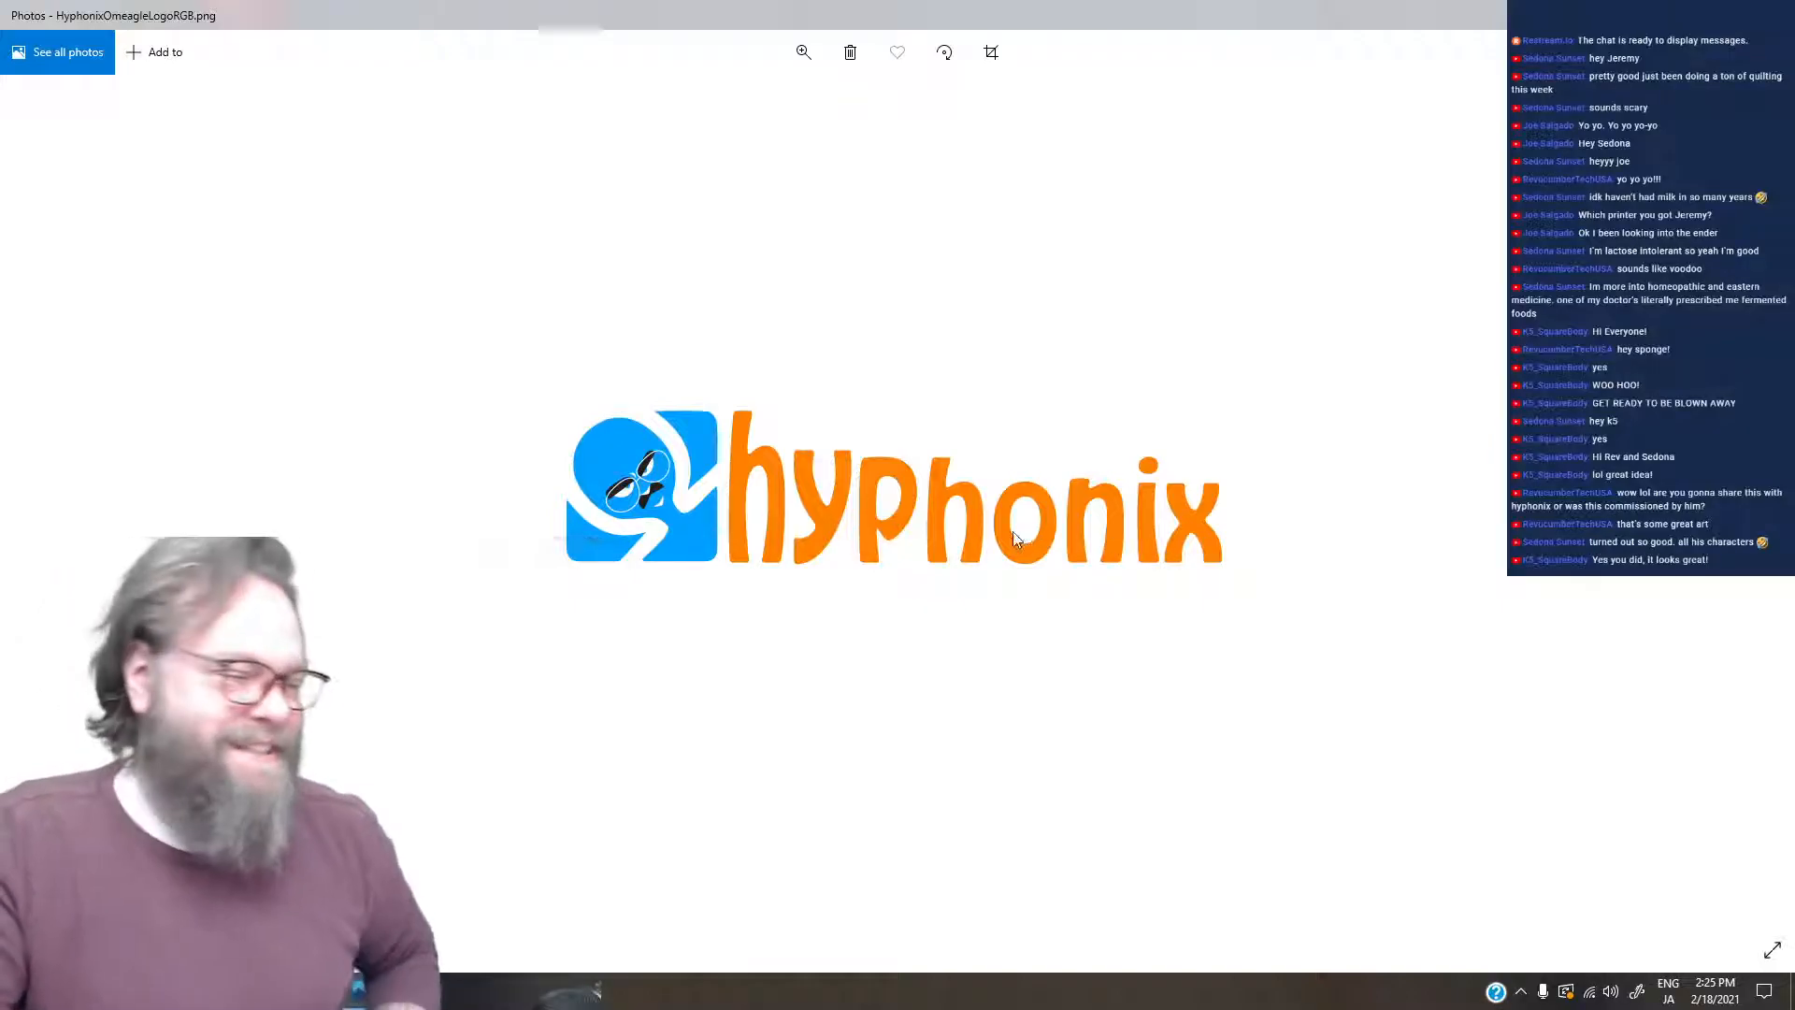
- Review the logo images in reverse order from HyphonixOmeagleLogoRGB.png back to HyphonixFaceBlueSquare.png
key(Left)
key(Left)
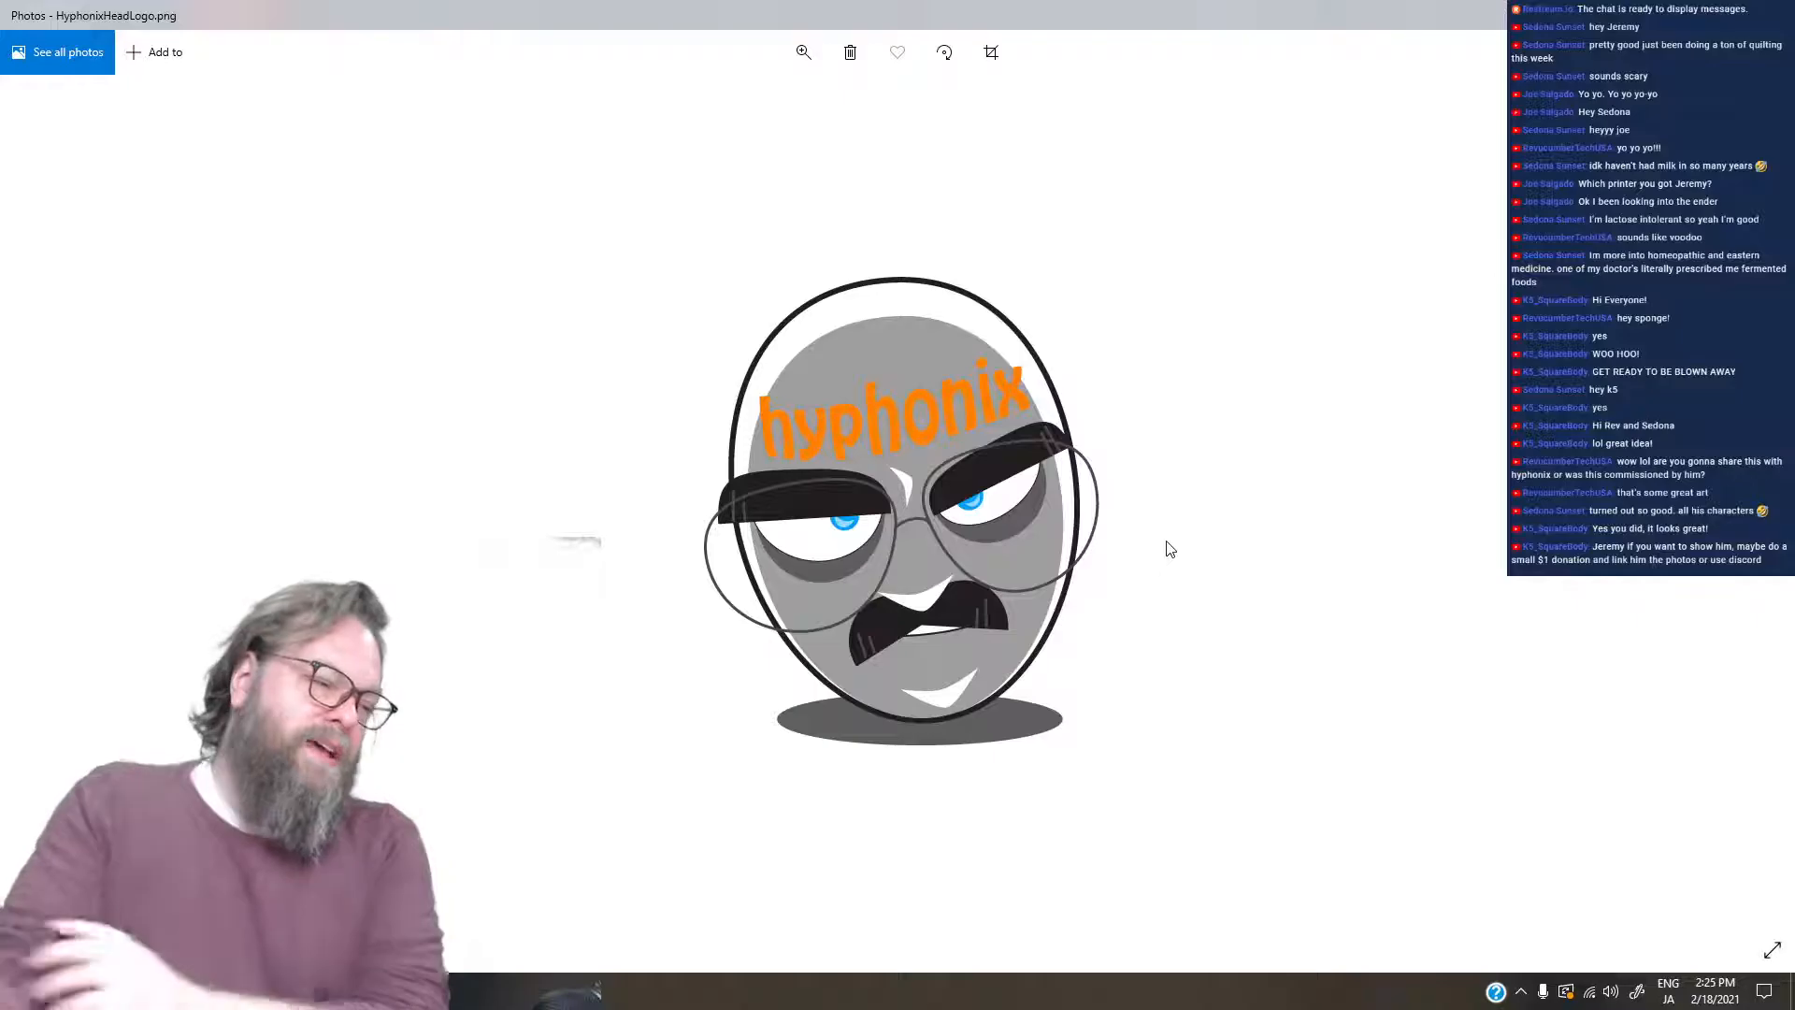
key(Left)
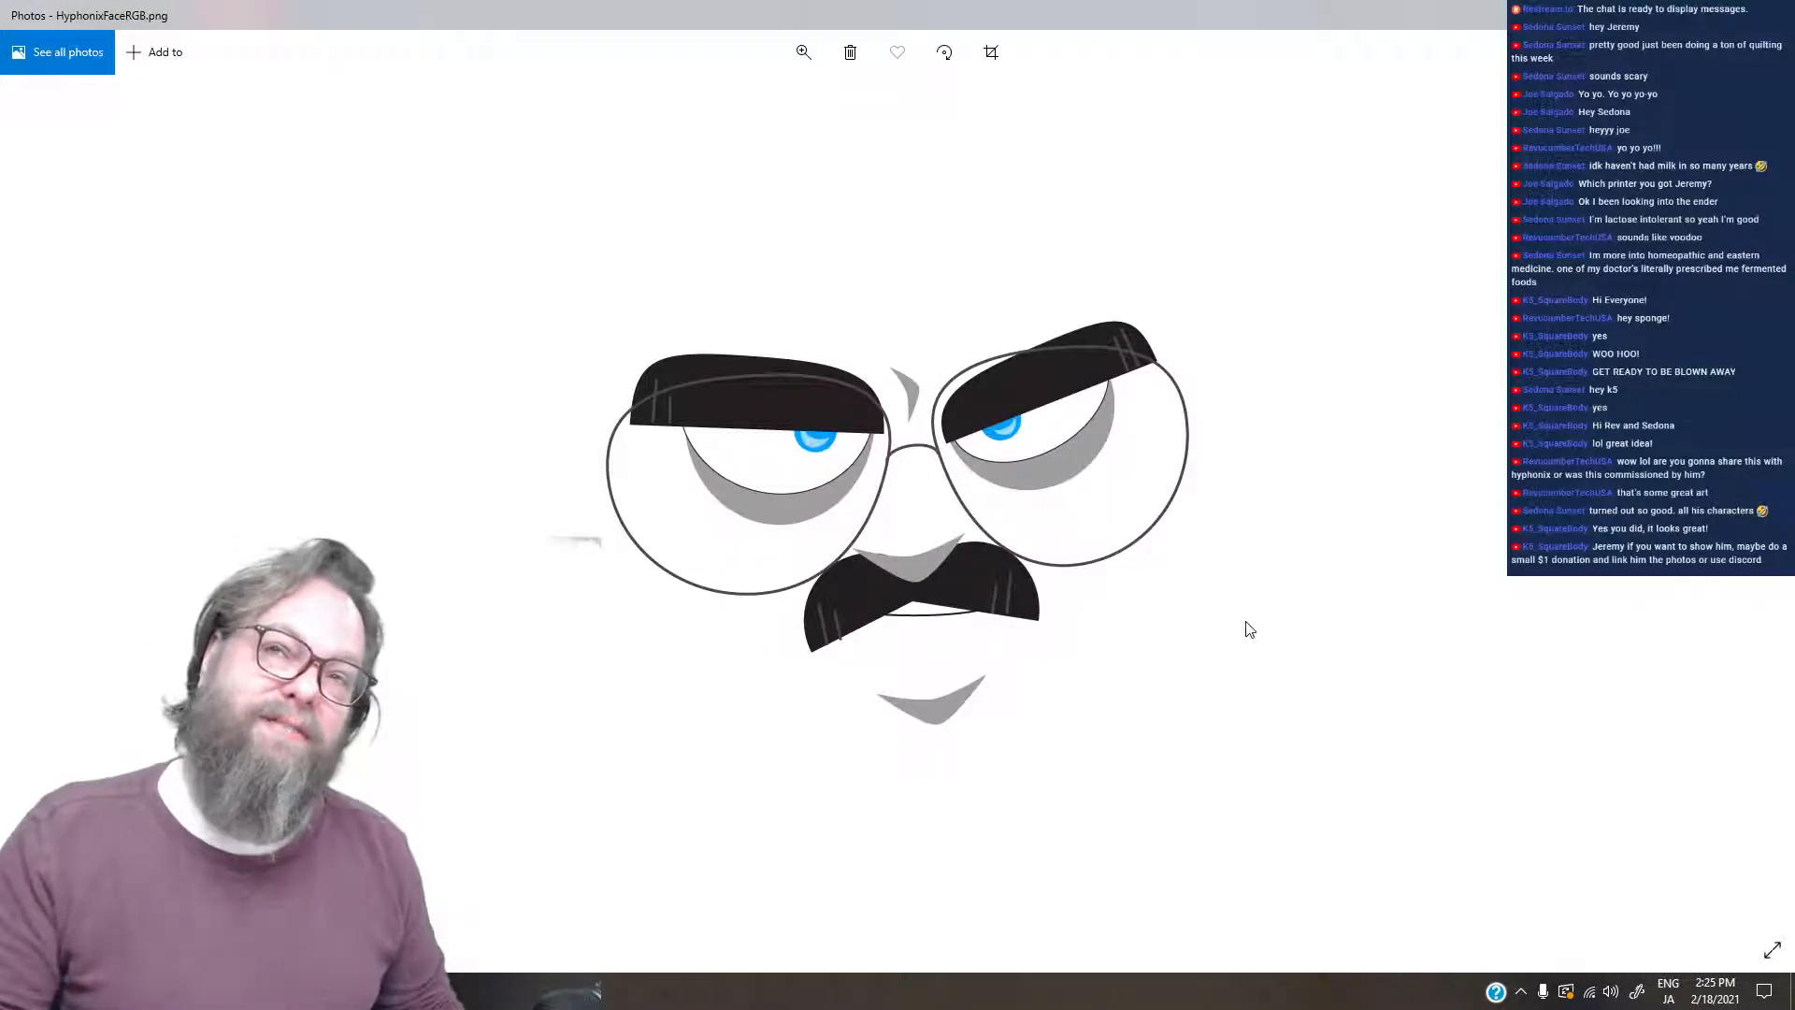
key(Left)
key(Left)
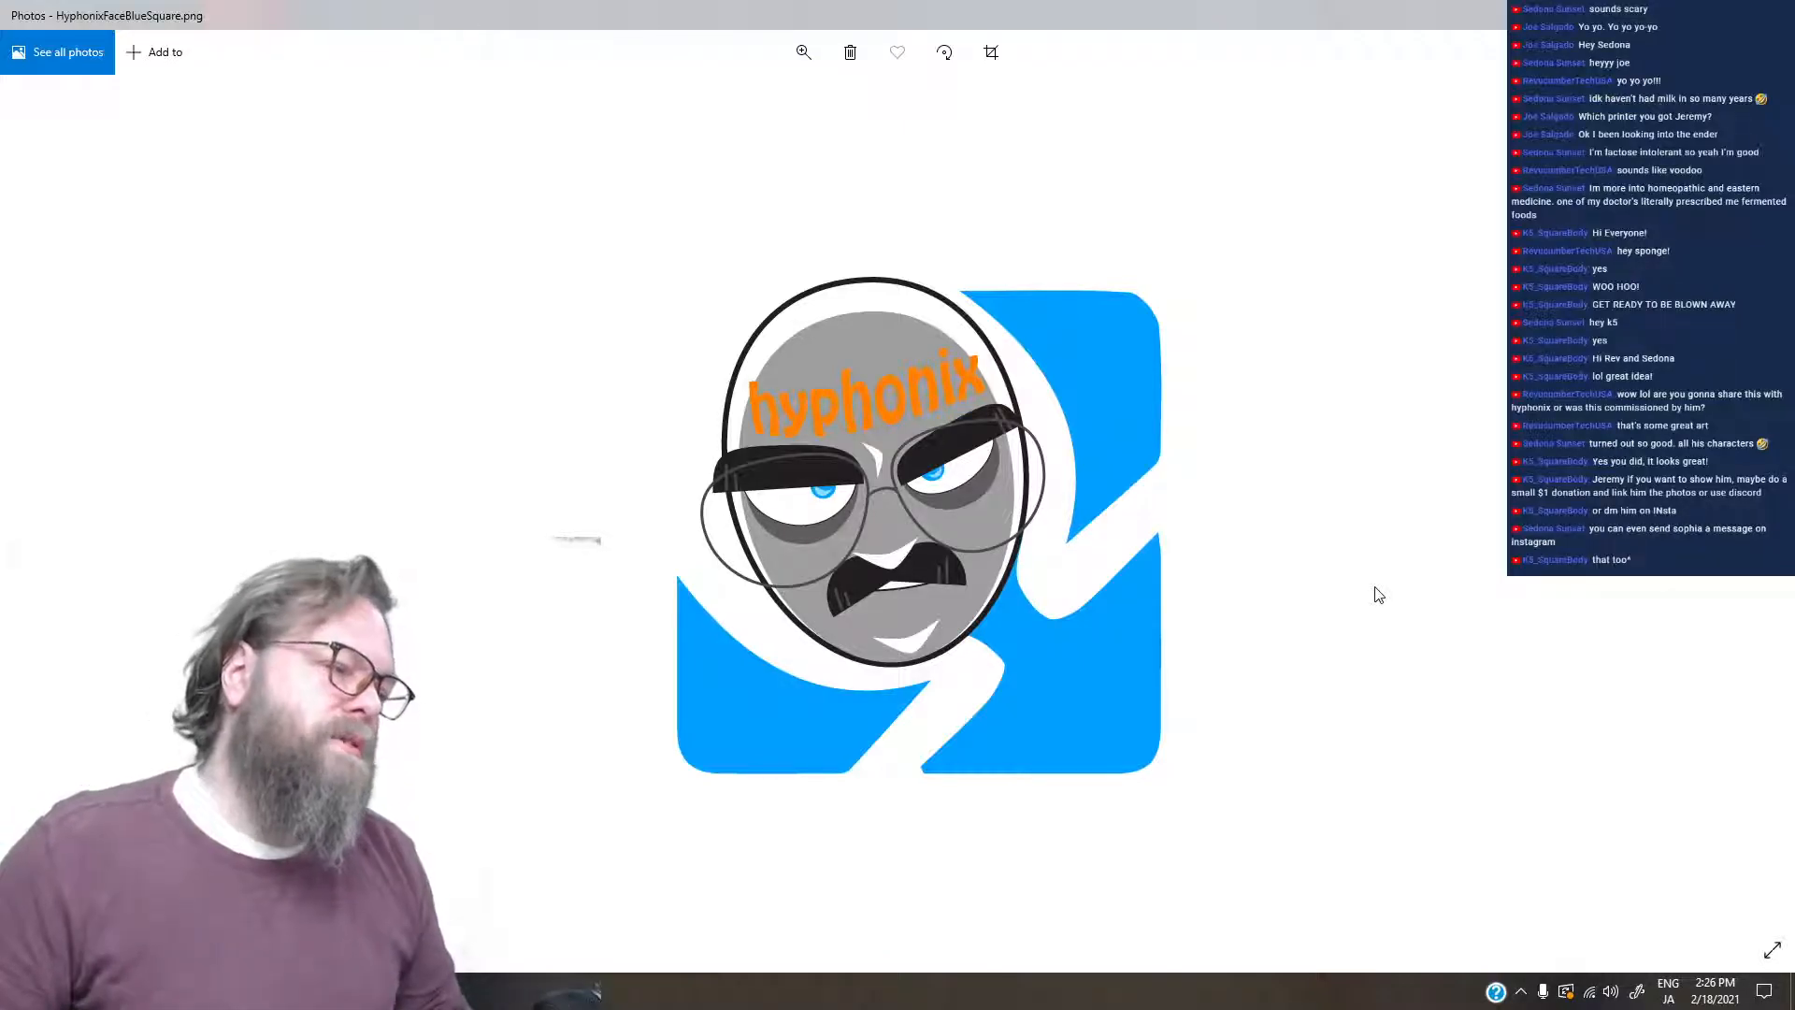
- View the images following HyphonixFaceBlueSquare.png again, stopping at HyphonixOmeagleLogo.png
key(Right)
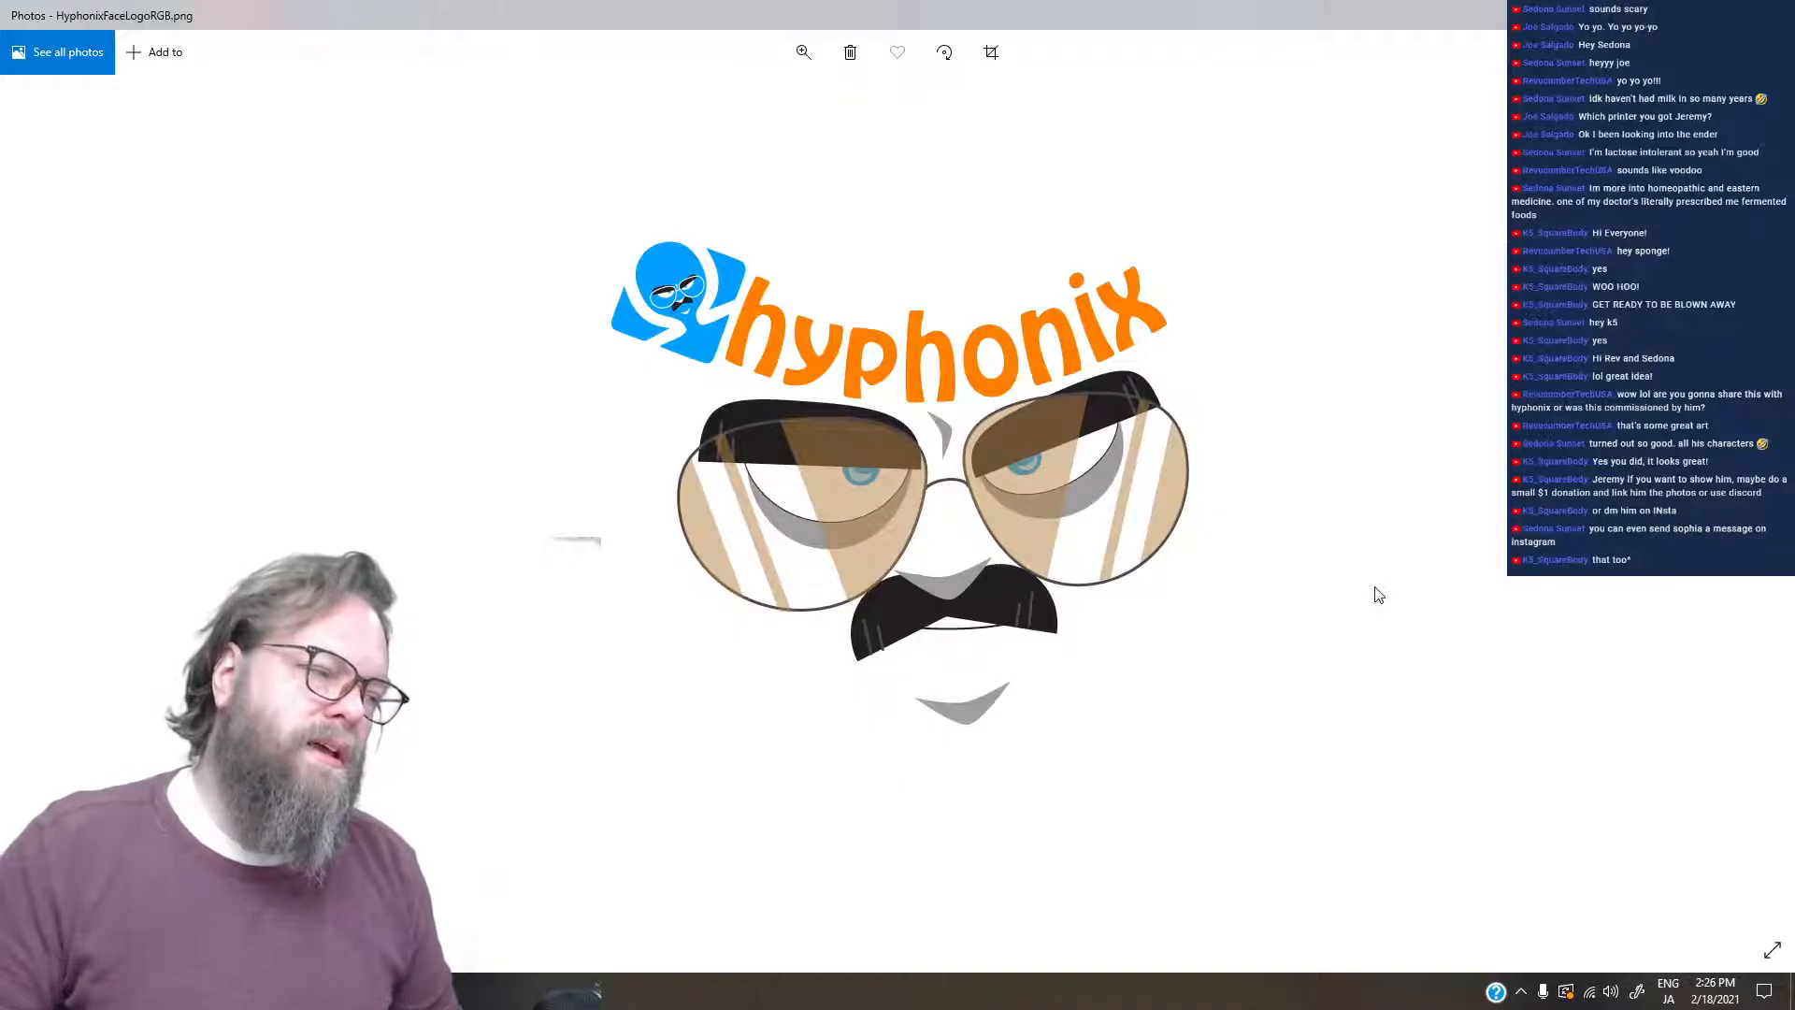
key(Right)
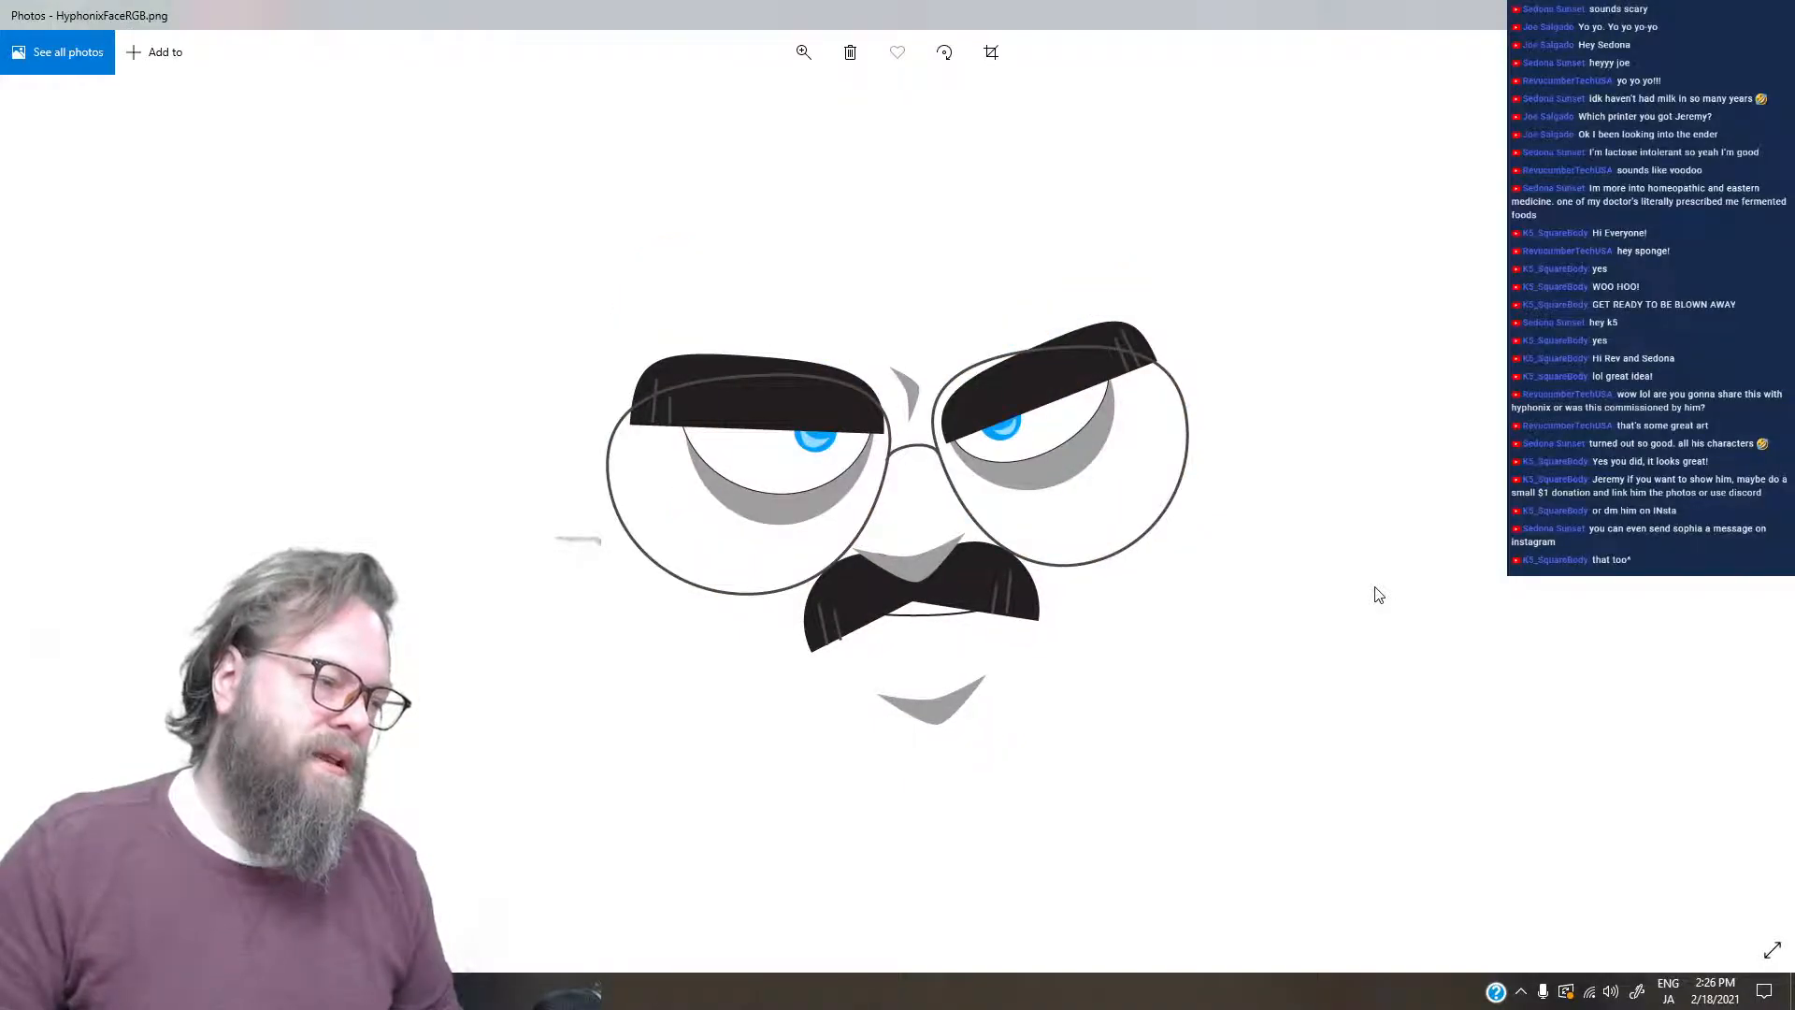
key(Right)
key(Right)
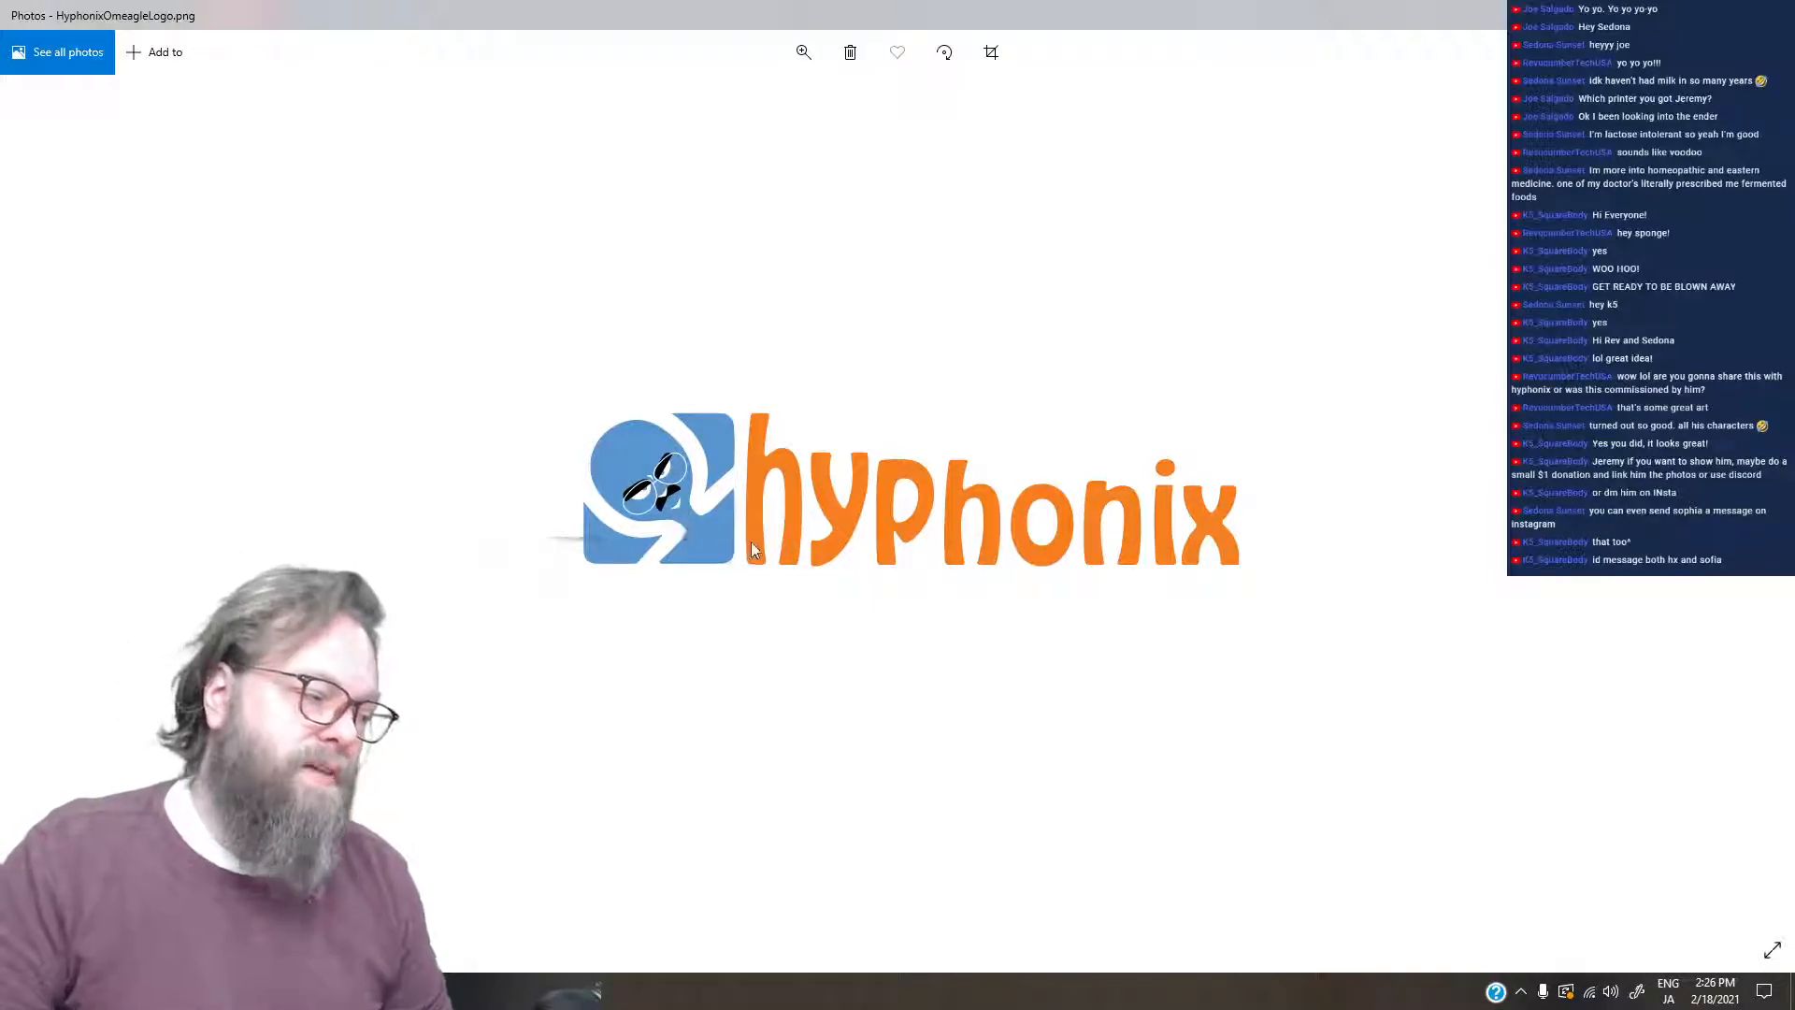
- Compare HyphonixOmeagleLogoRGB.png with HyphonixOmeagleLogo-trans.png, then enlarge the RGB version for closer inspection
key(Right)
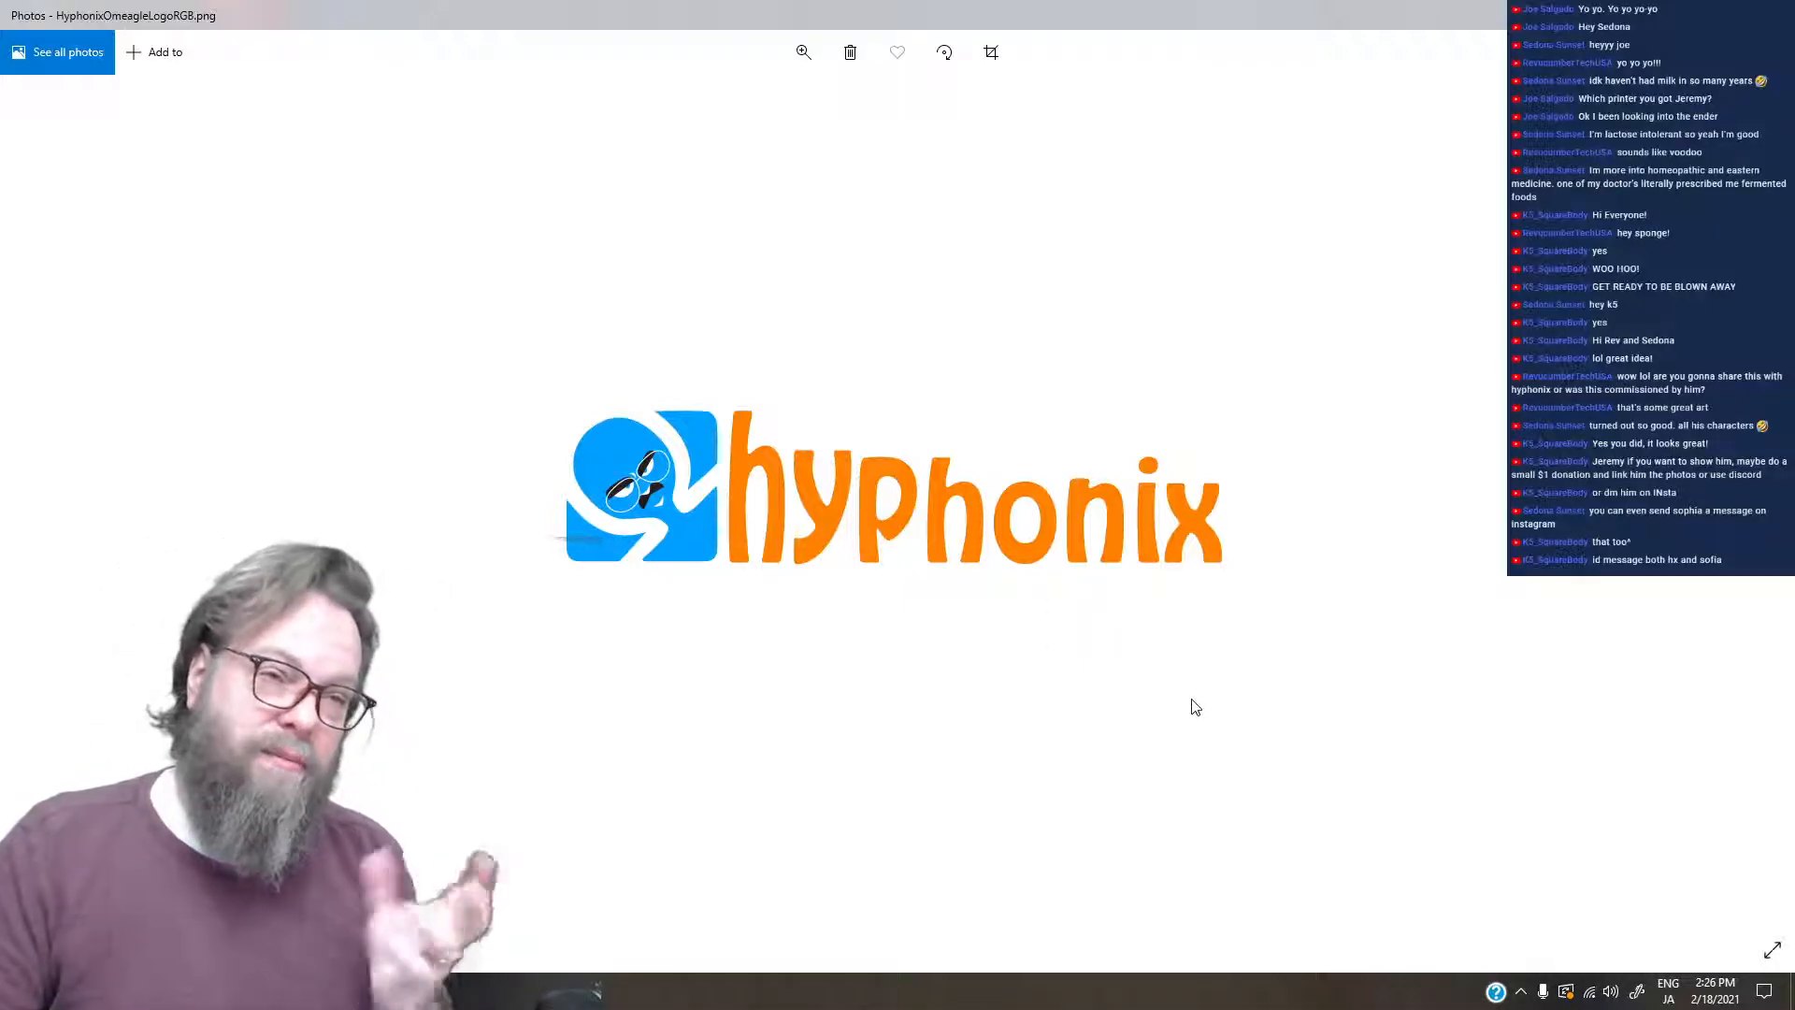
key(Right)
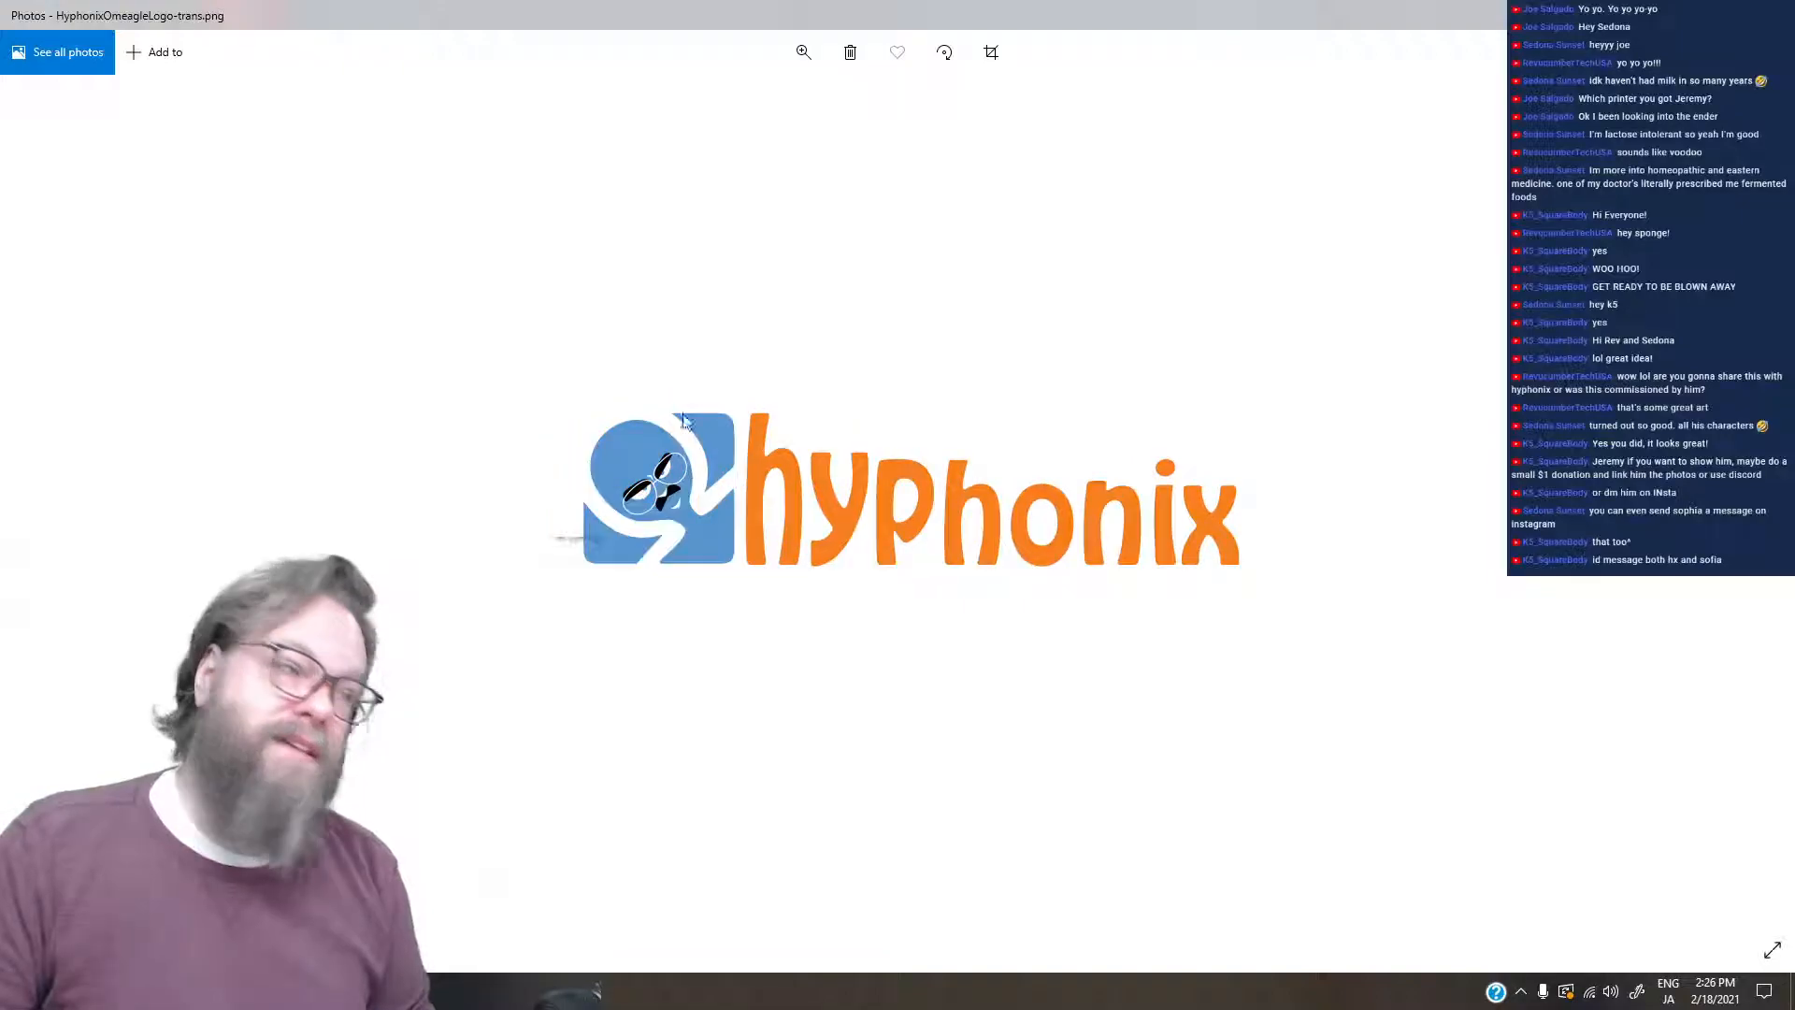
key(Left)
click(803, 52)
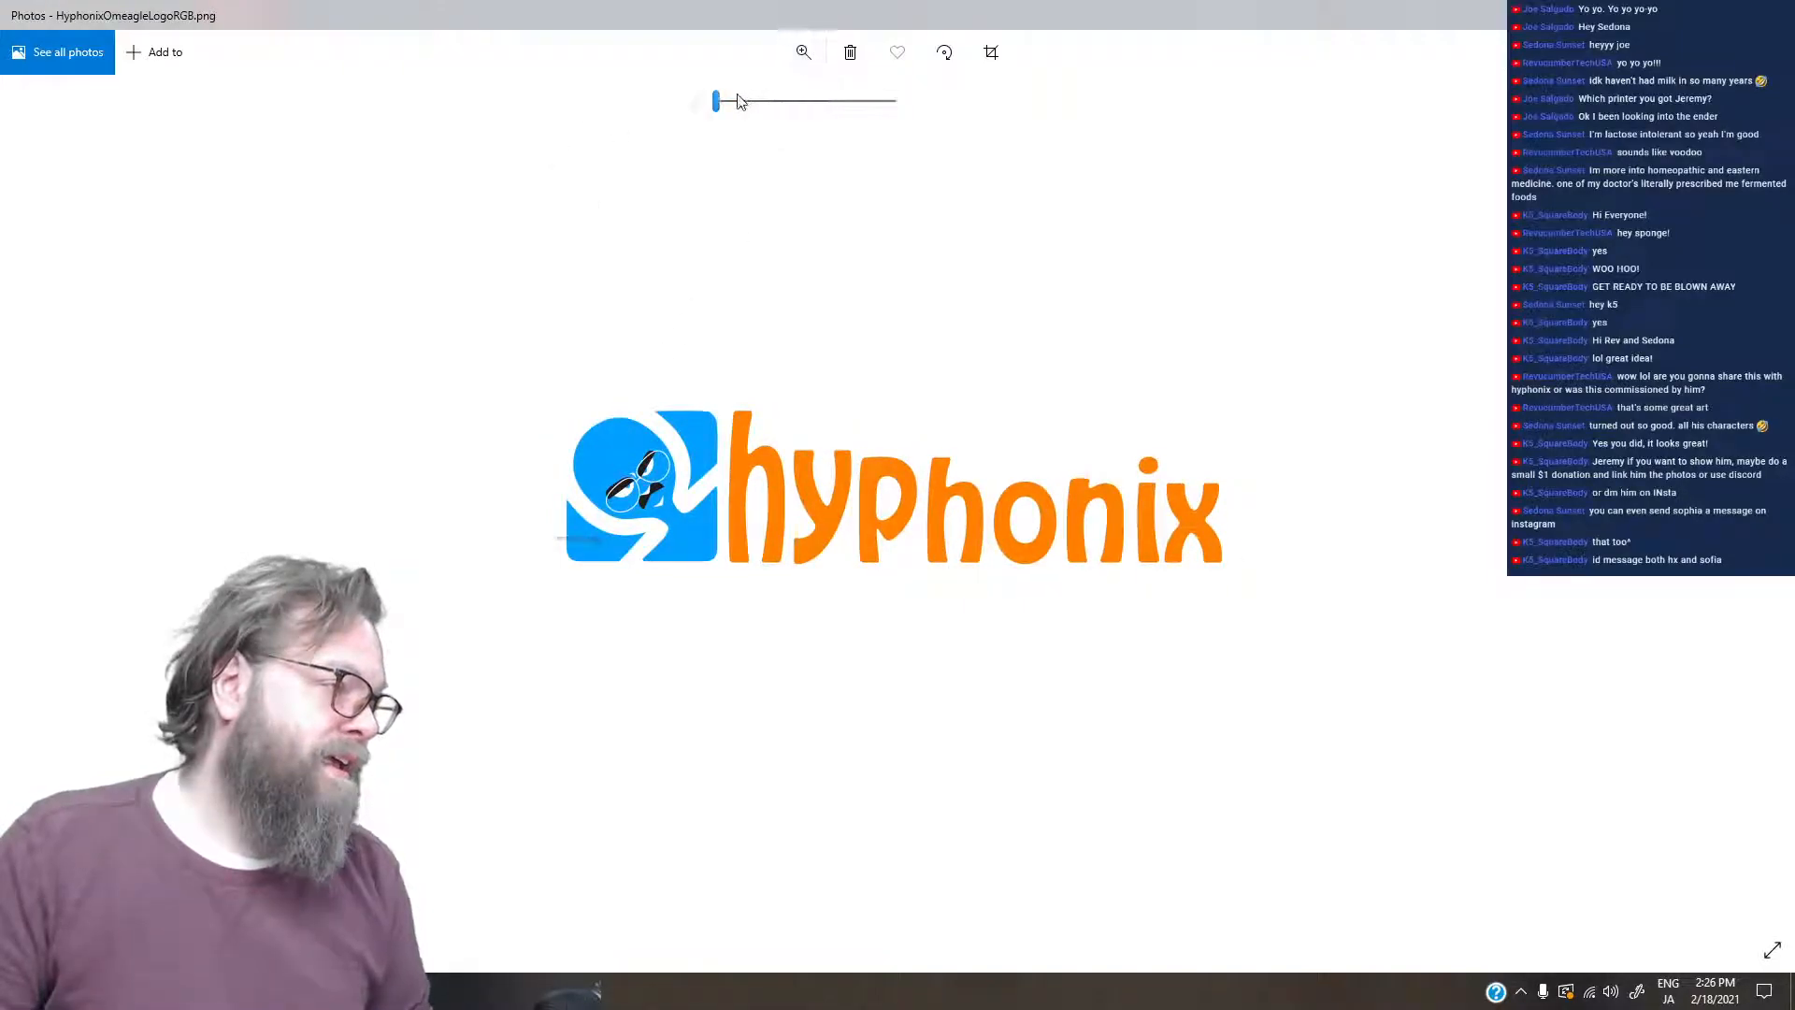
drag(738, 101, 777, 101)
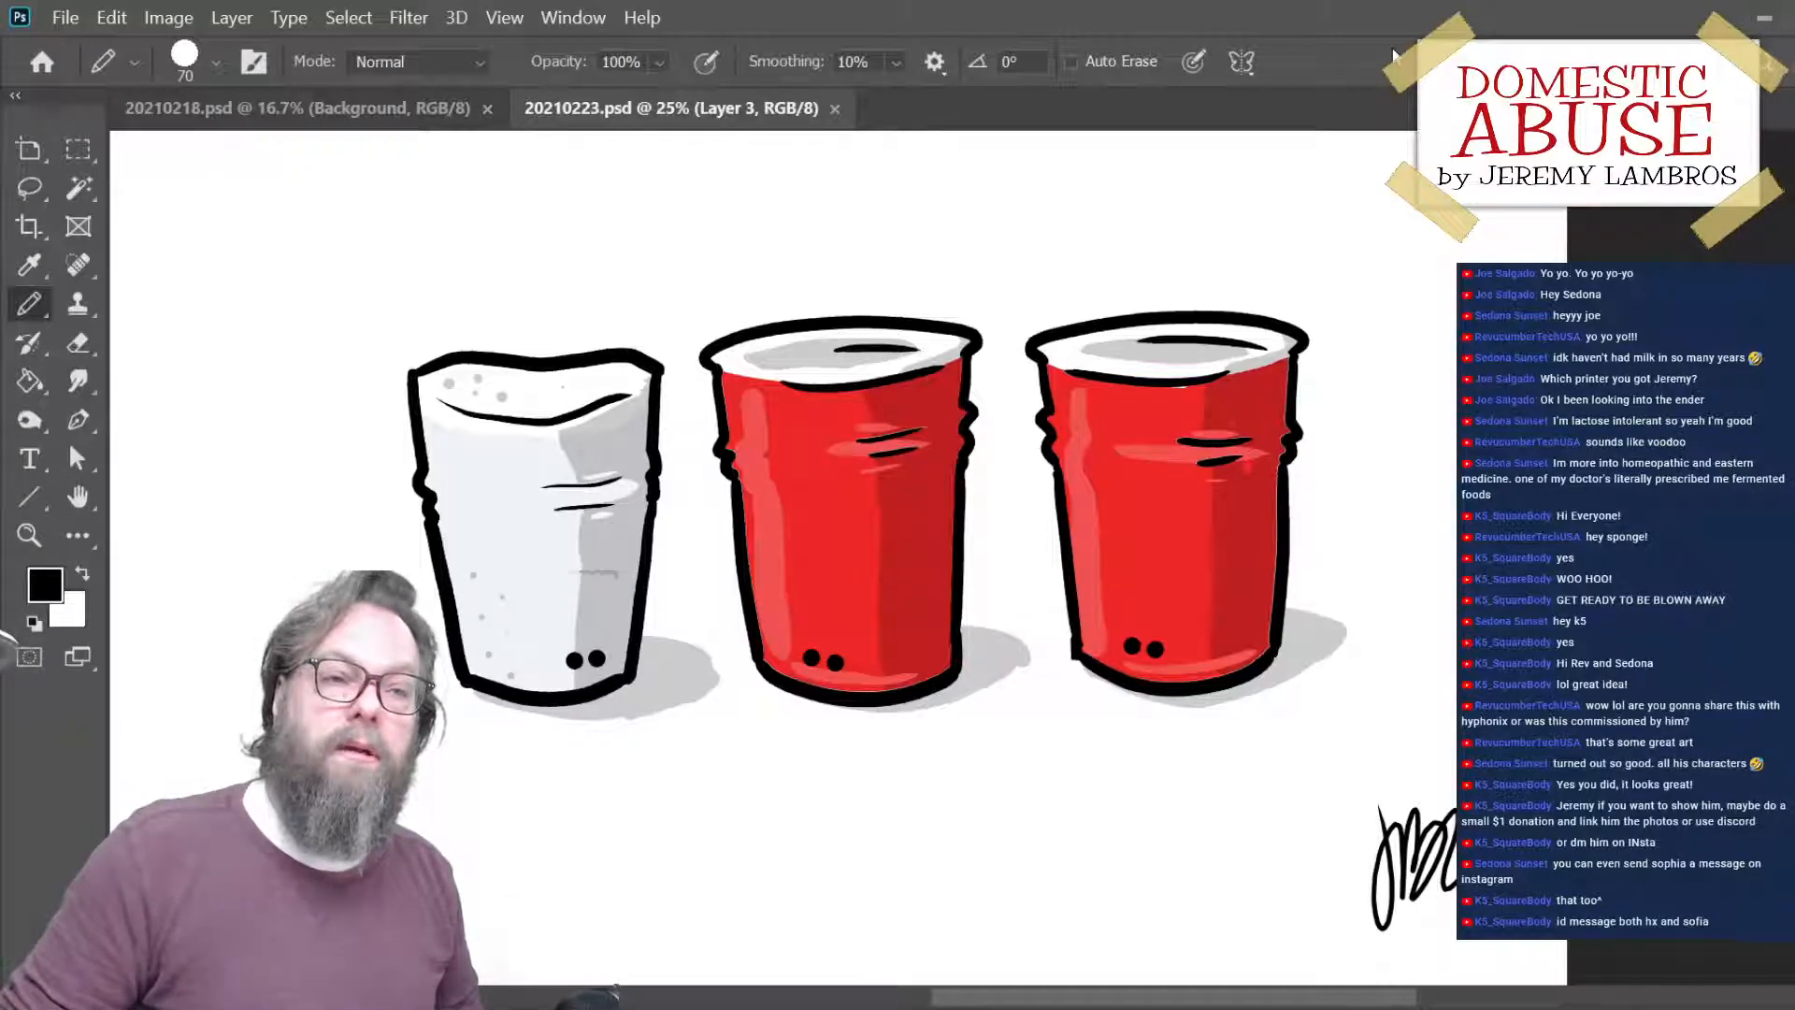
- Switch to Photoshop and inspect the cup cartoon in 20210223.psd, ending with the whole page in view at 16.7%
key(ctrl+minus)
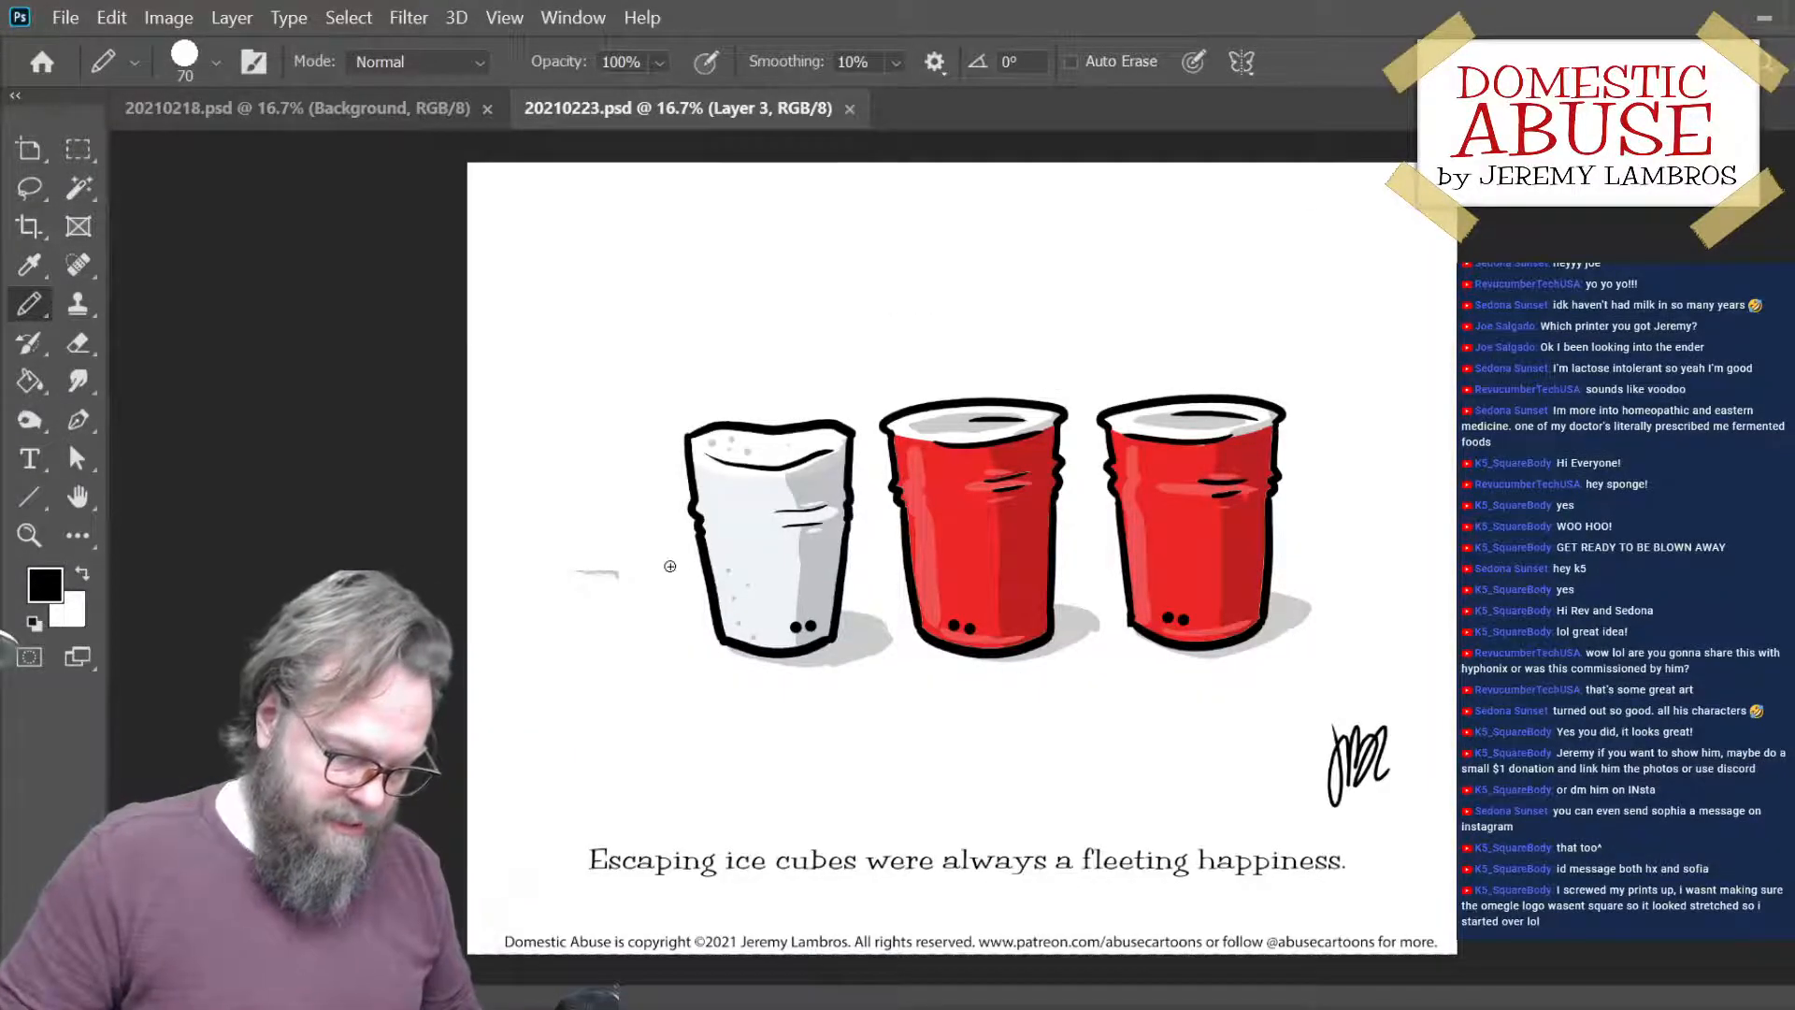
key(ctrl+plus)
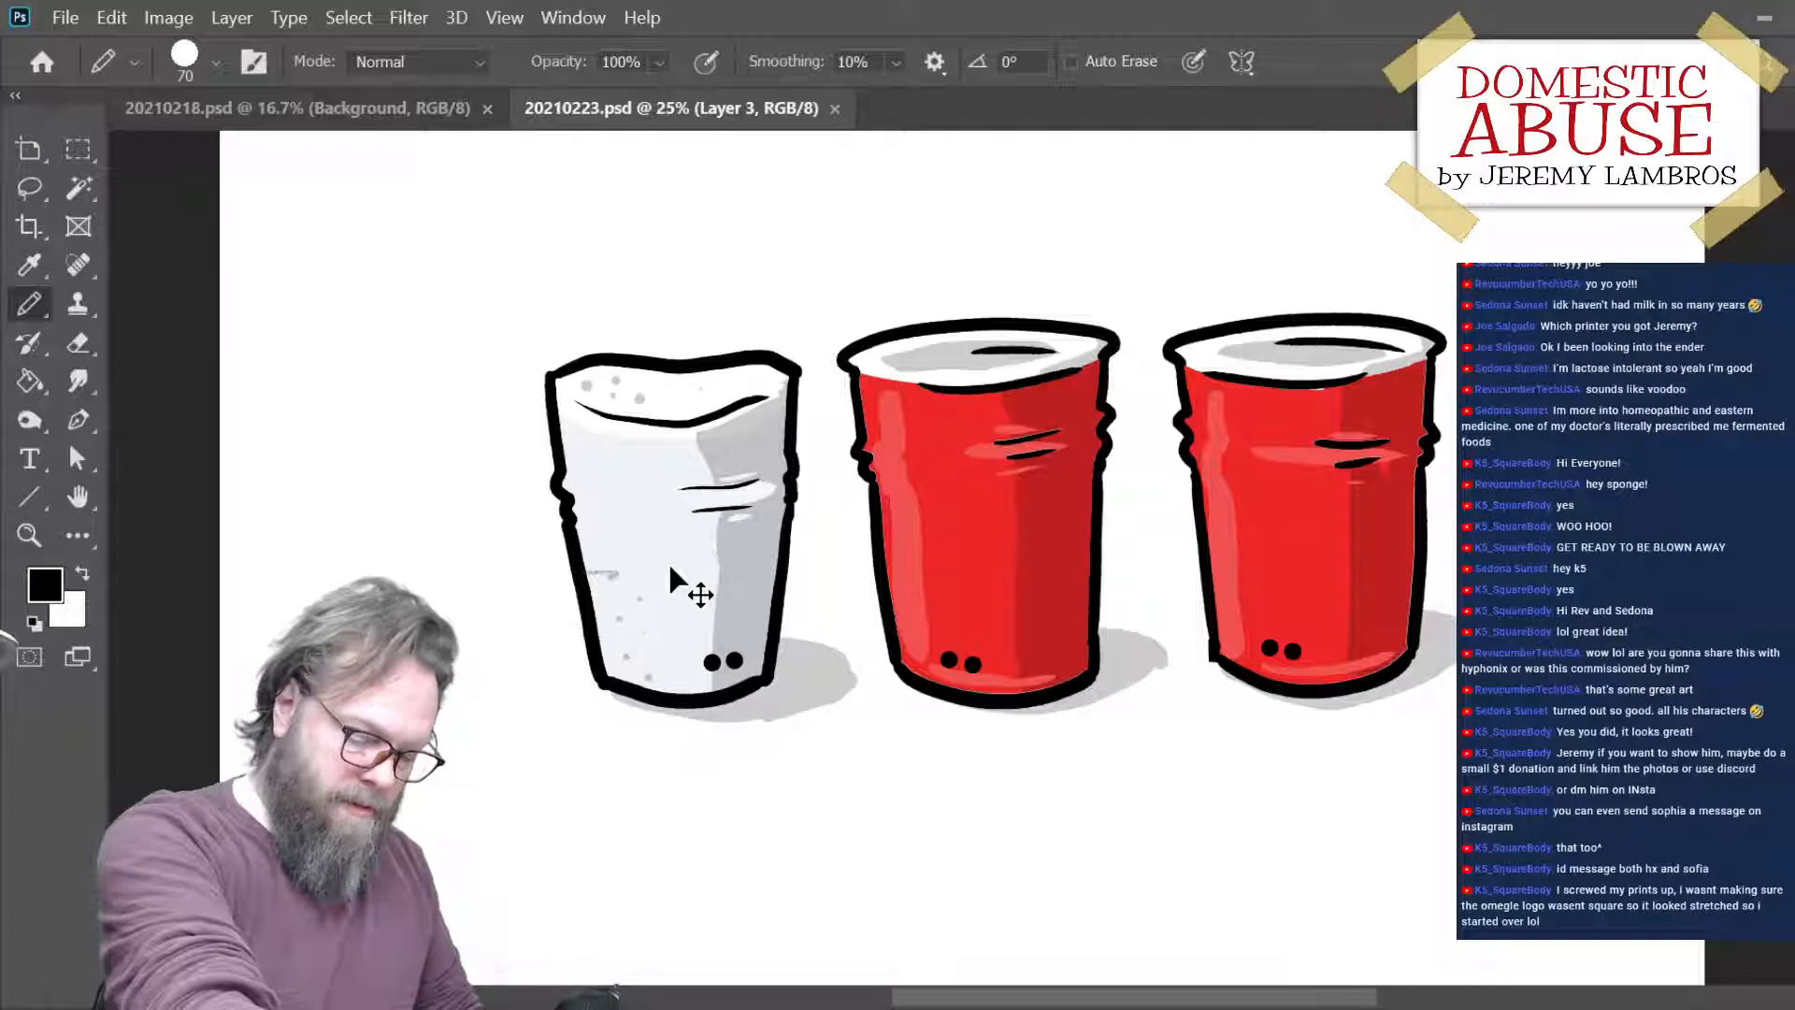
key(ctrl+minus)
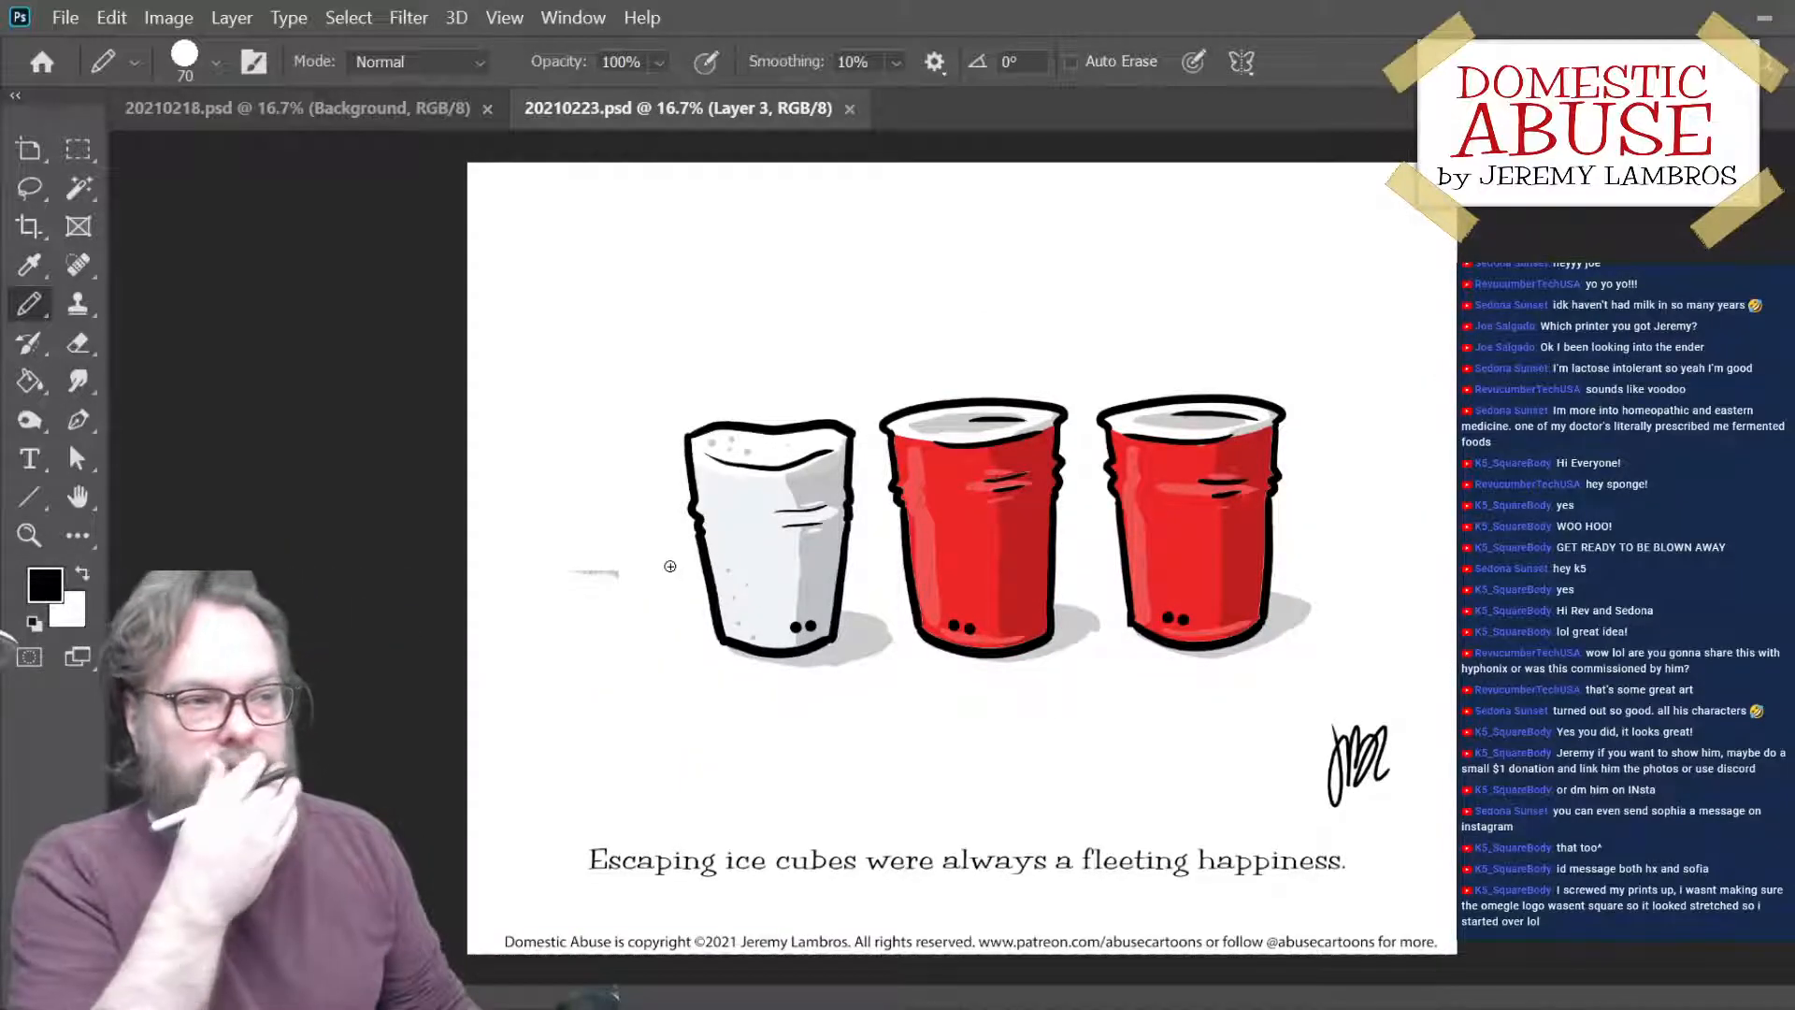
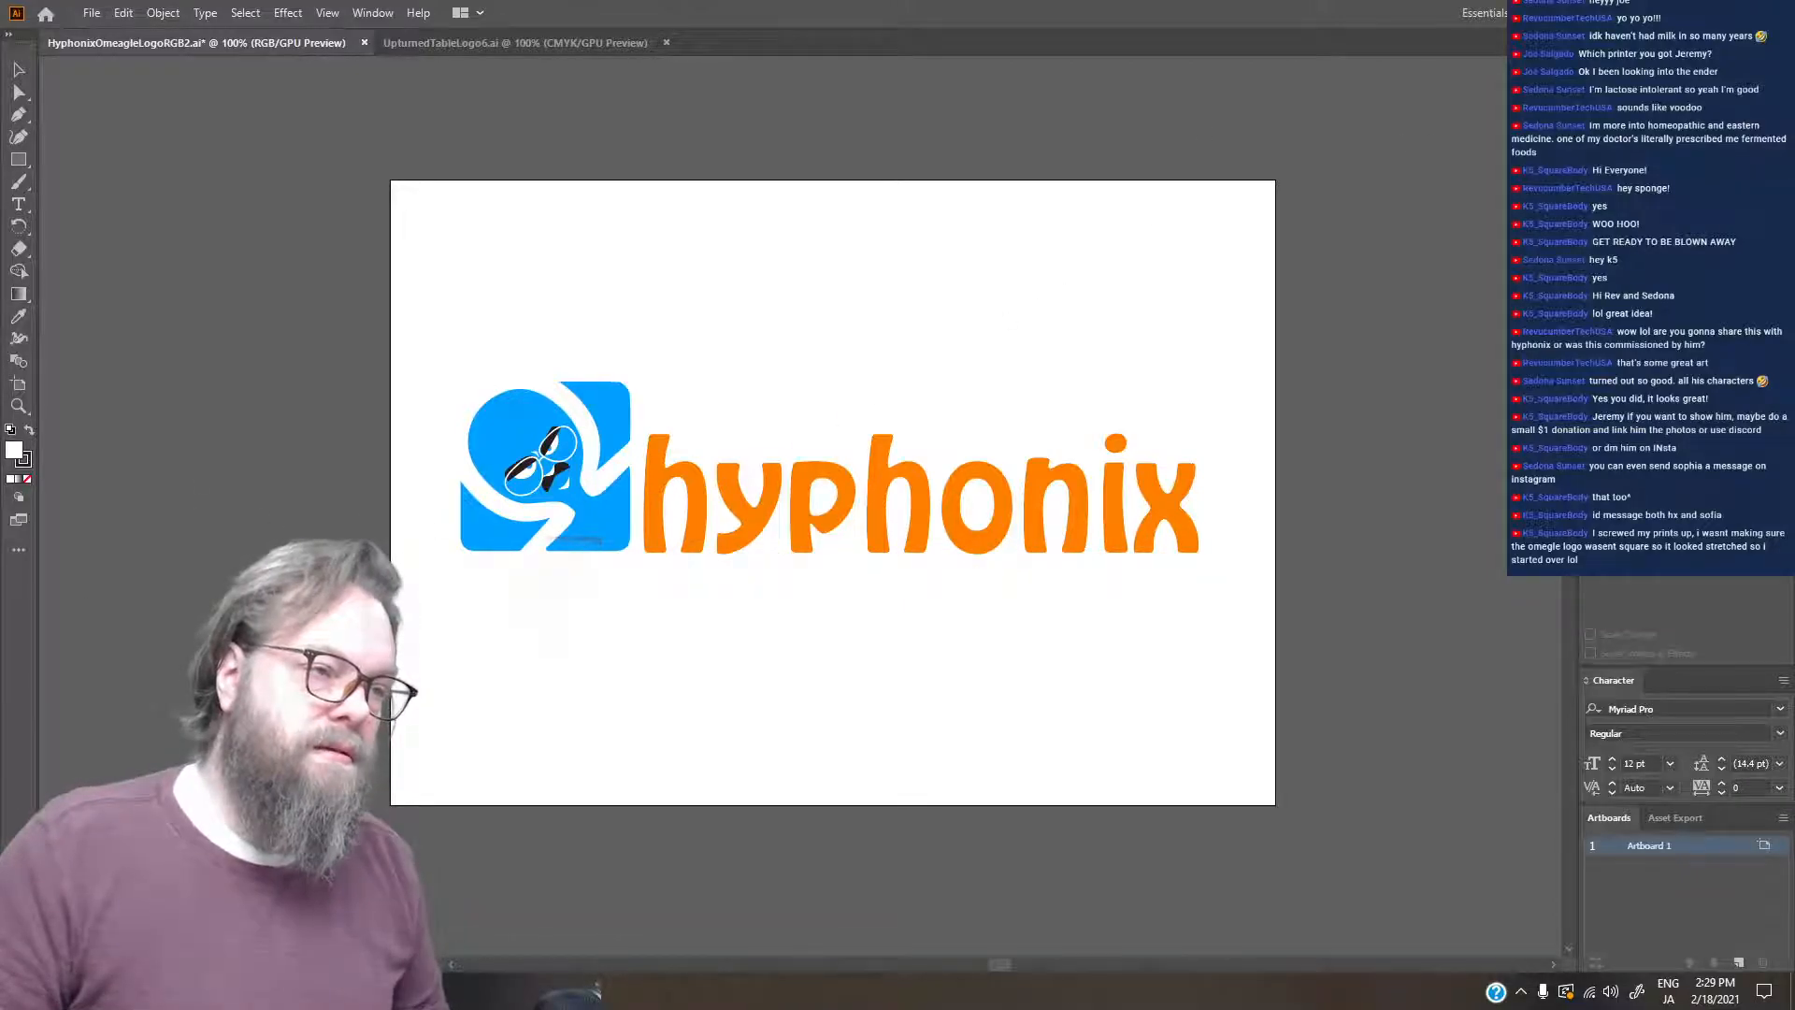
- Switch to Illustrator and compare the straight hyphonix logo with the version whose letters taper, using layer visibility
click(1593, 138)
click(1593, 160)
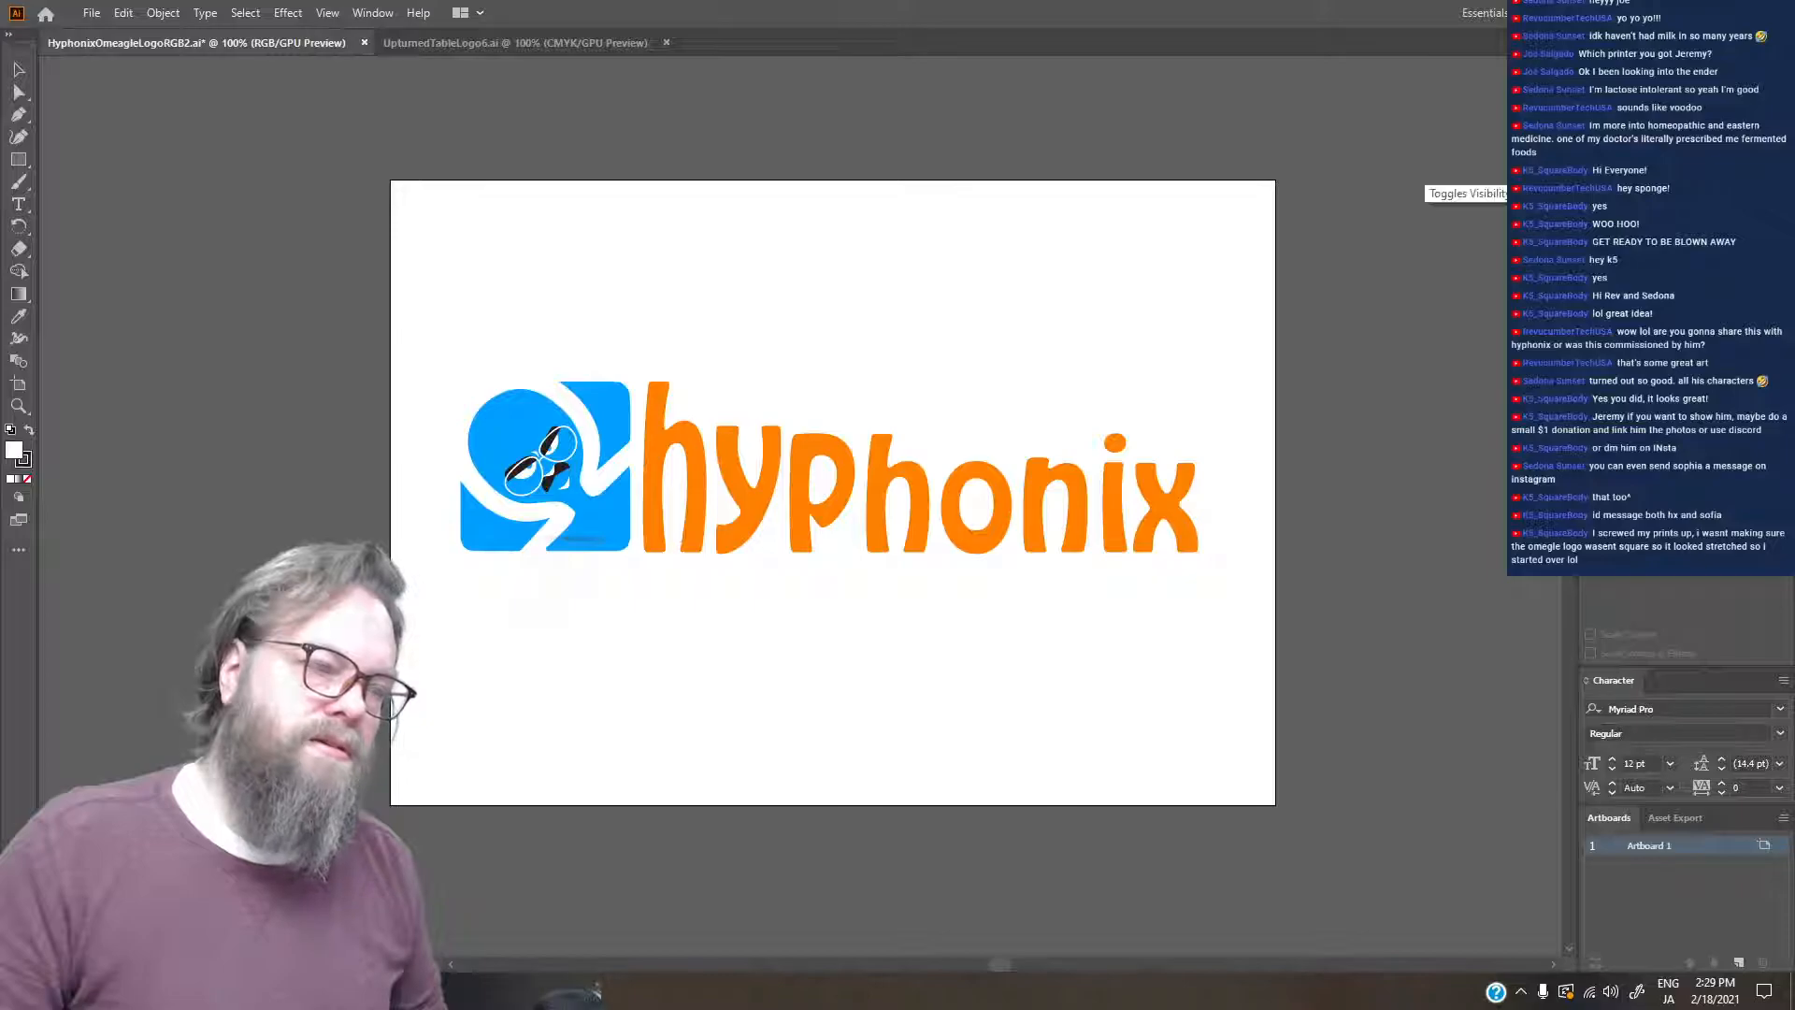
key(ctrl+z)
key(ctrl+z)
key(ctrl+z)
key(ctrl+z)
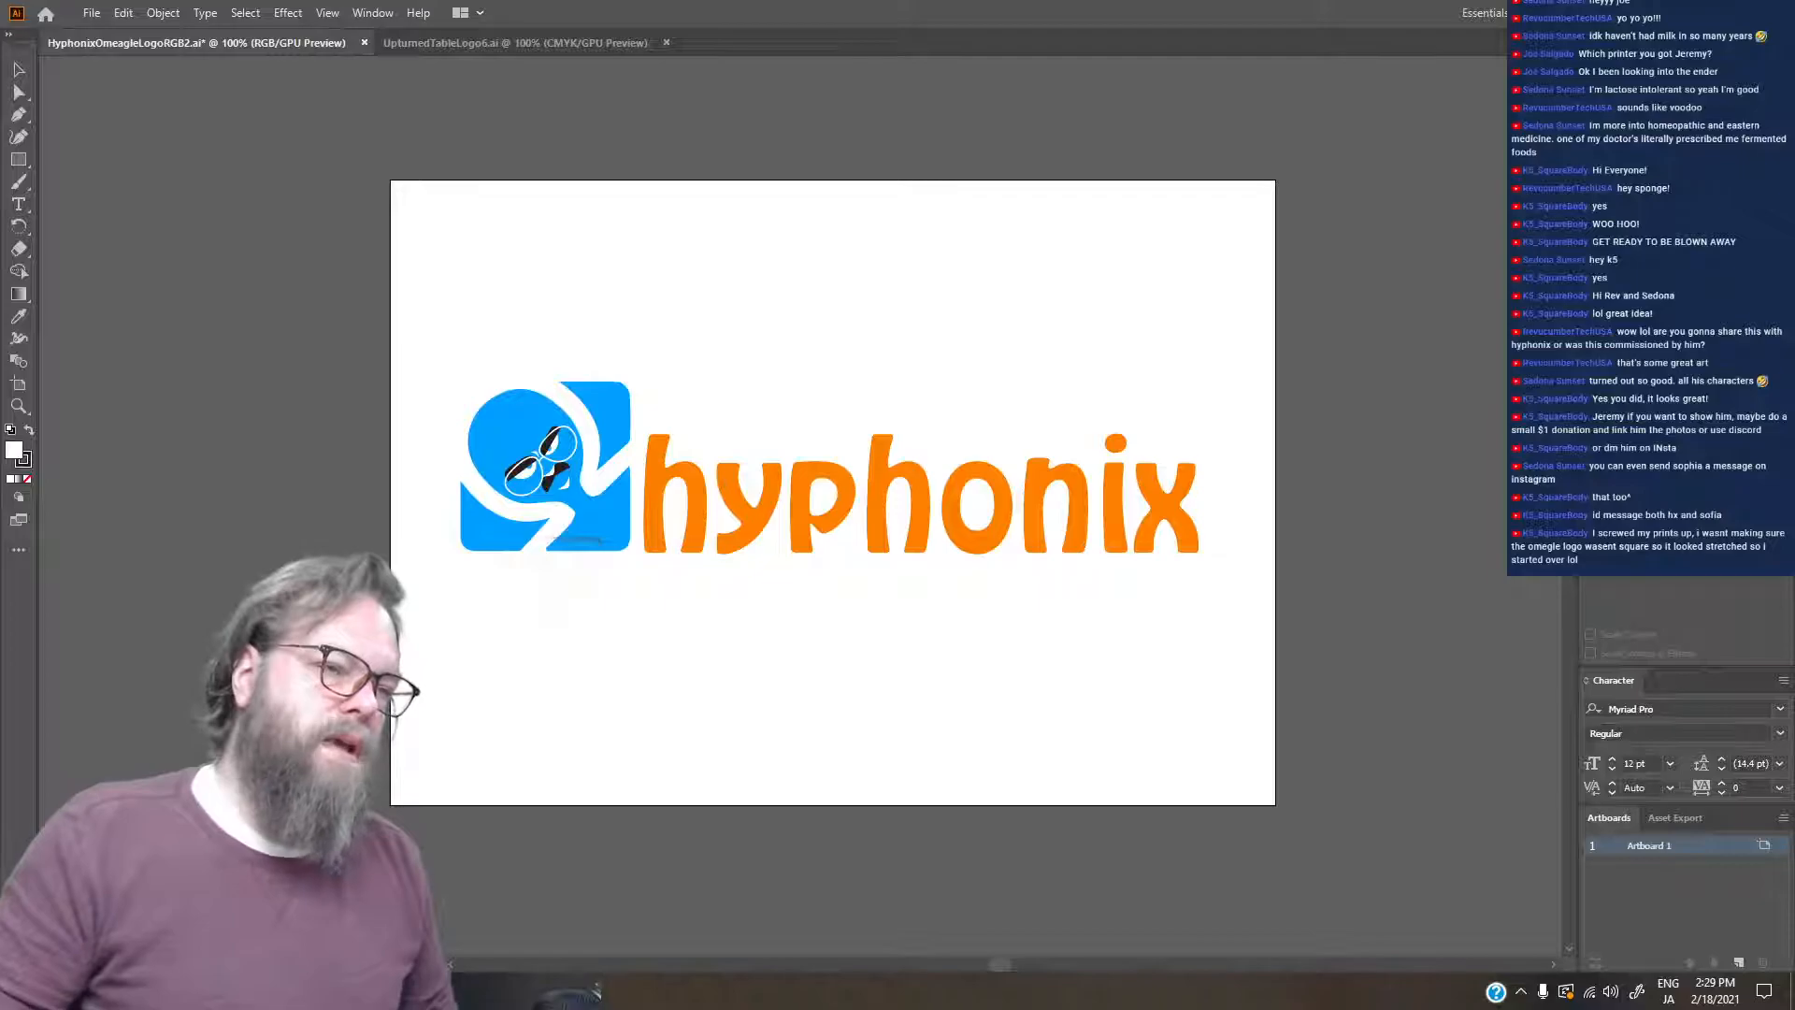
- Review the face logo variants and the arched wordmark version by toggling layers, and briefly view the artwork in outline mode
click(1592, 121)
click(1591, 145)
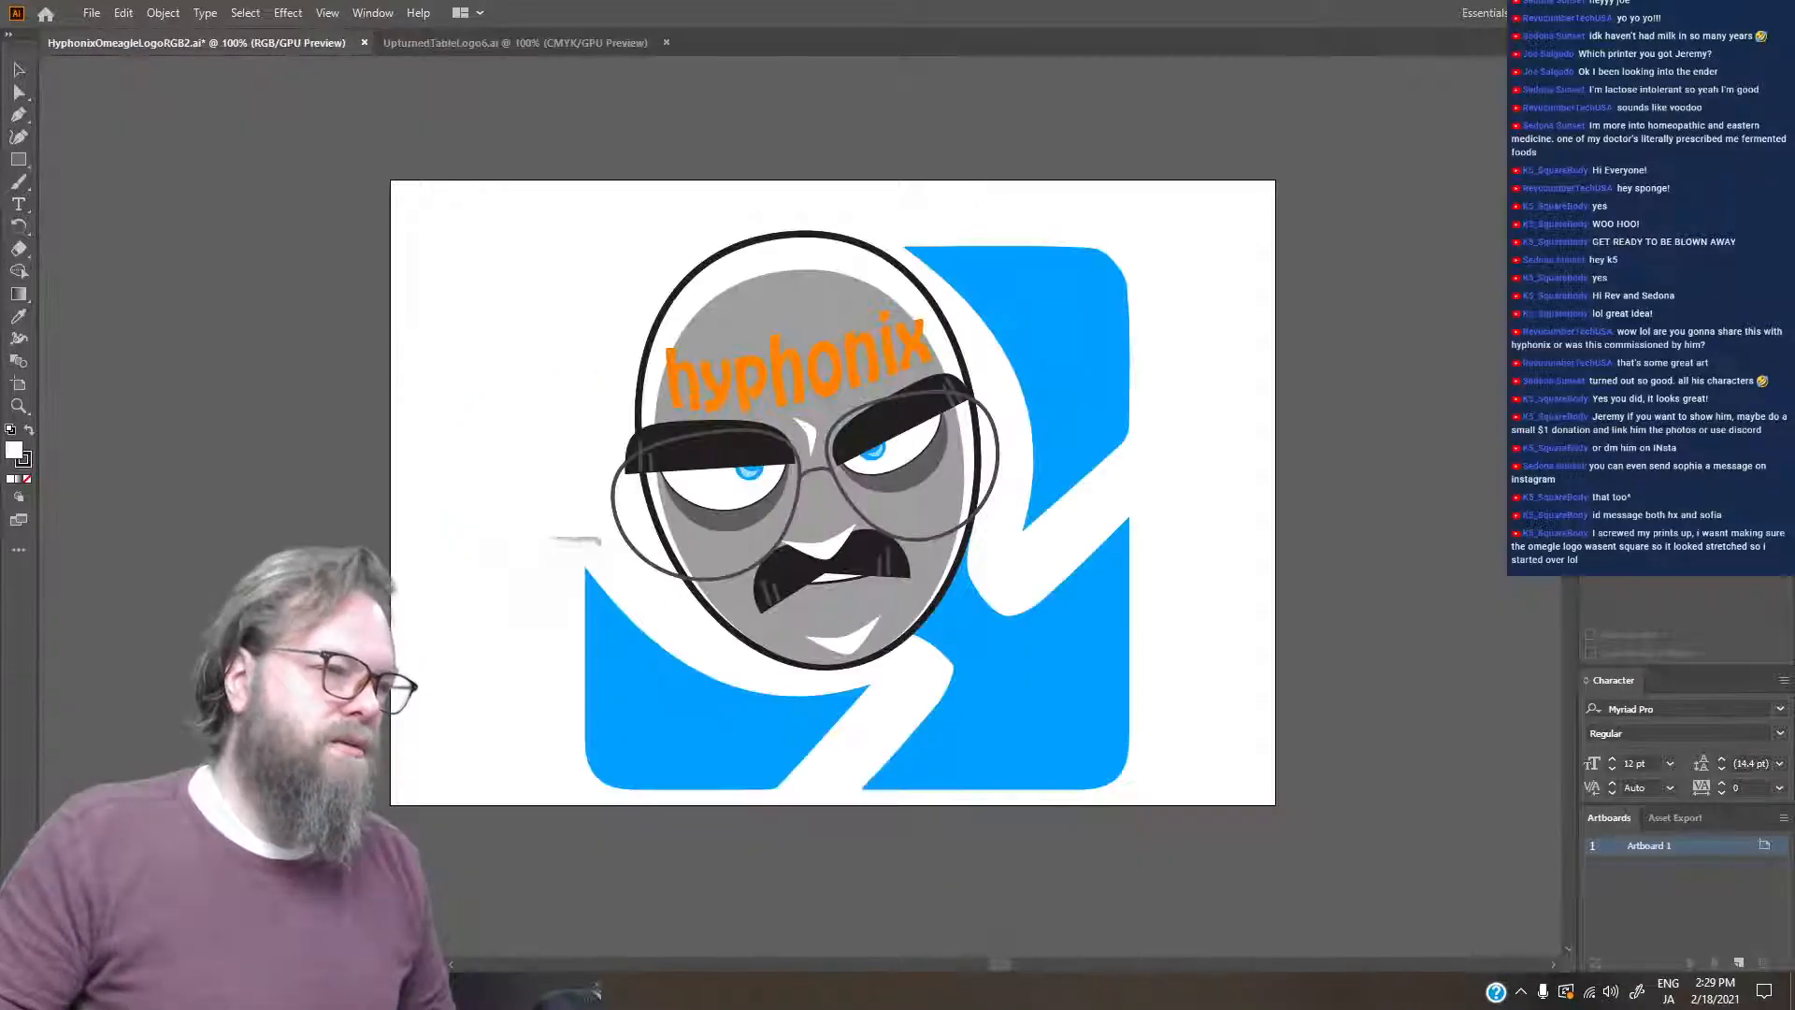
click(1592, 168)
click(1592, 168)
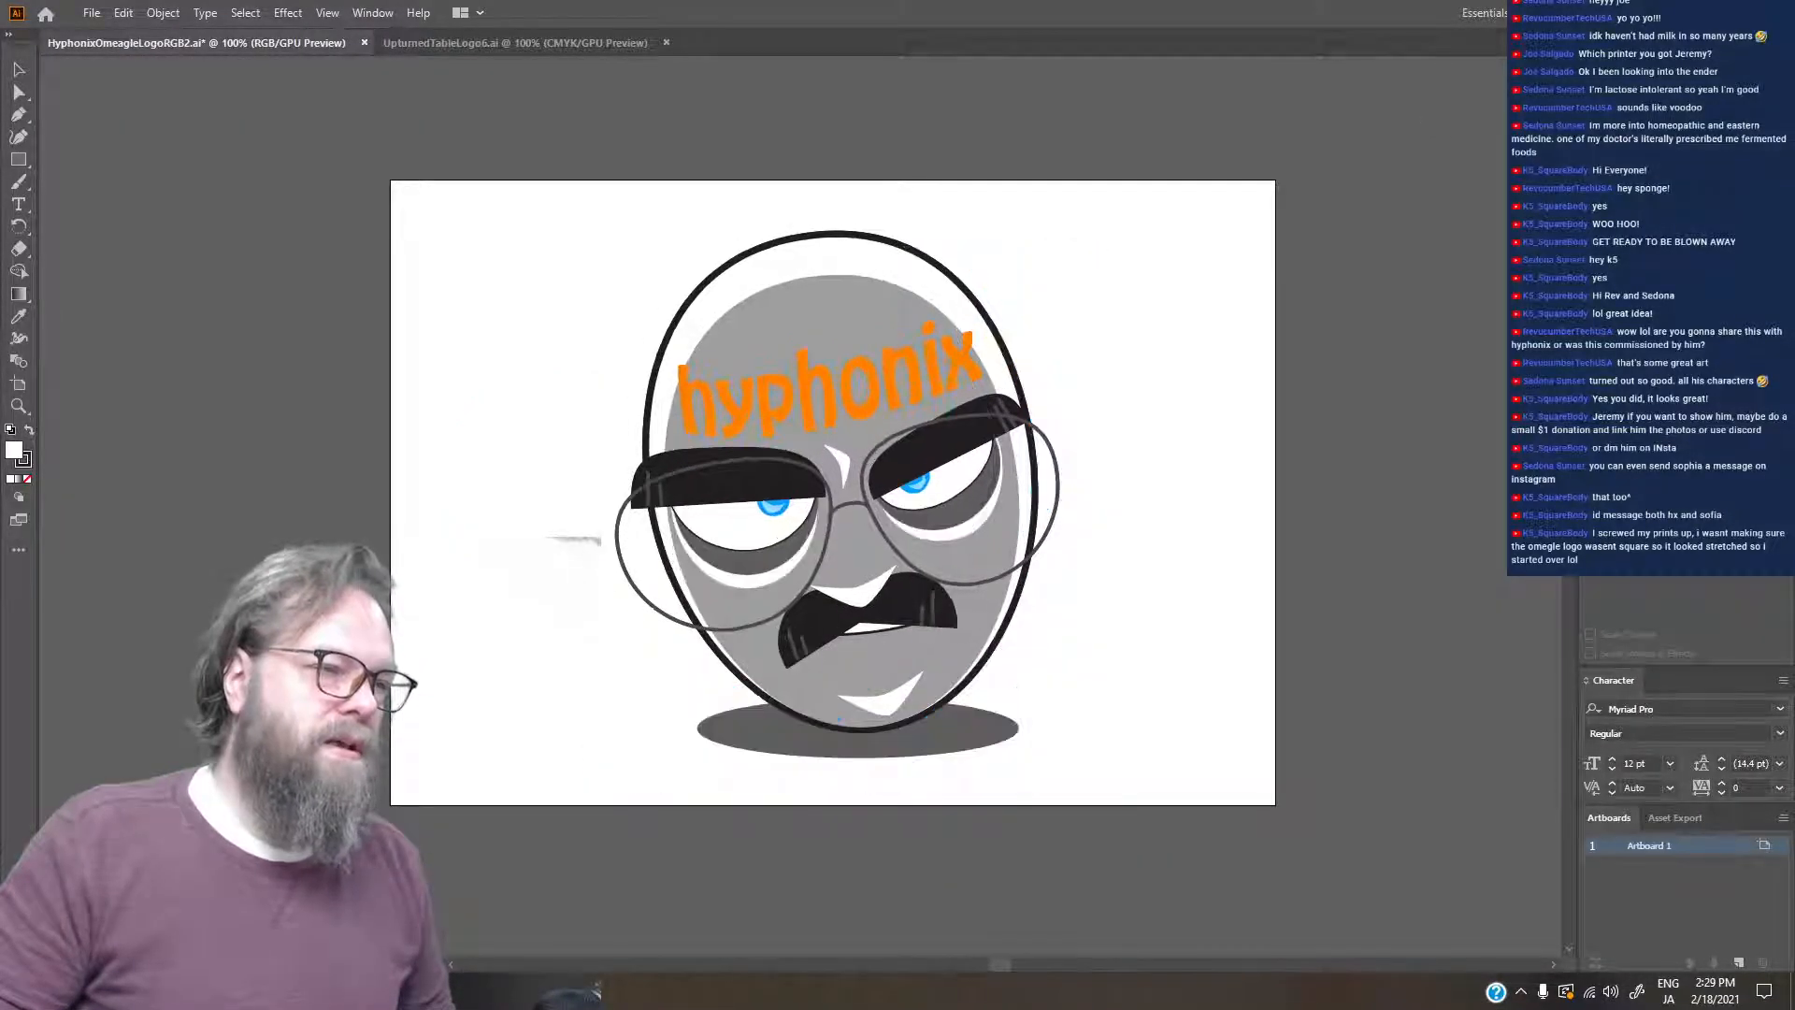
click(1592, 145)
click(1591, 129)
click(1592, 138)
click(1591, 152)
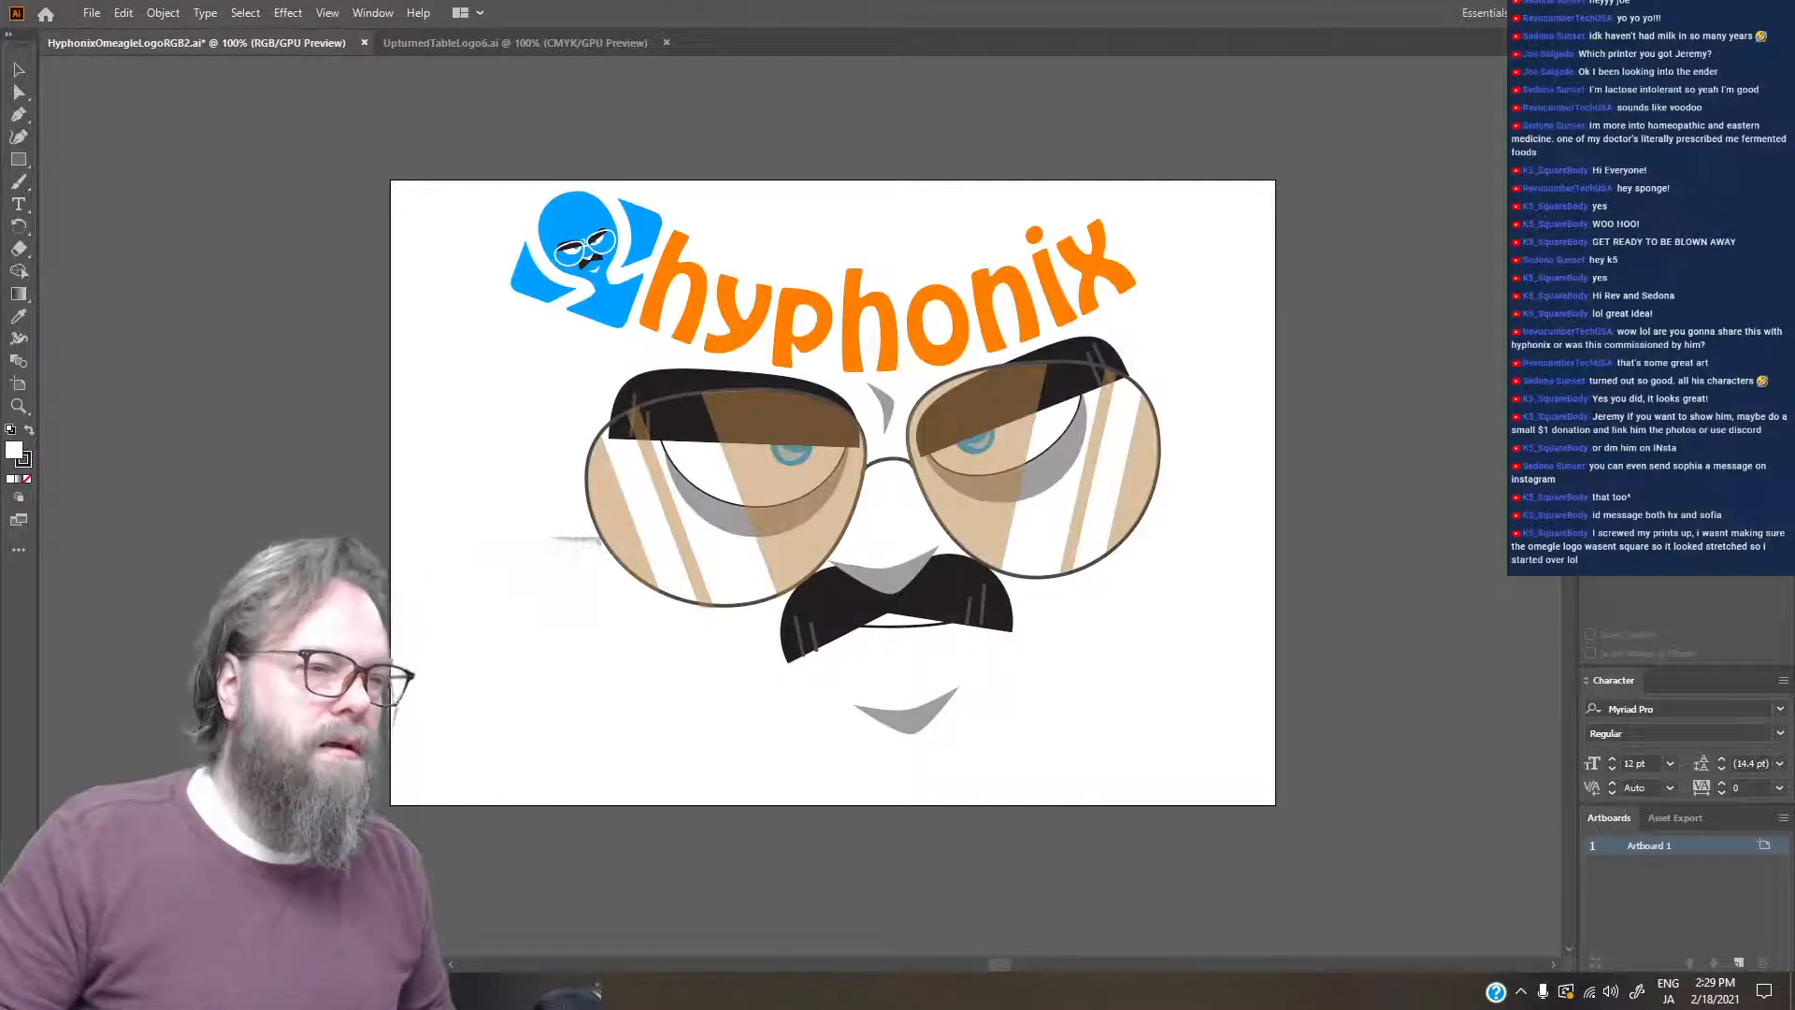
key(ctrl+y)
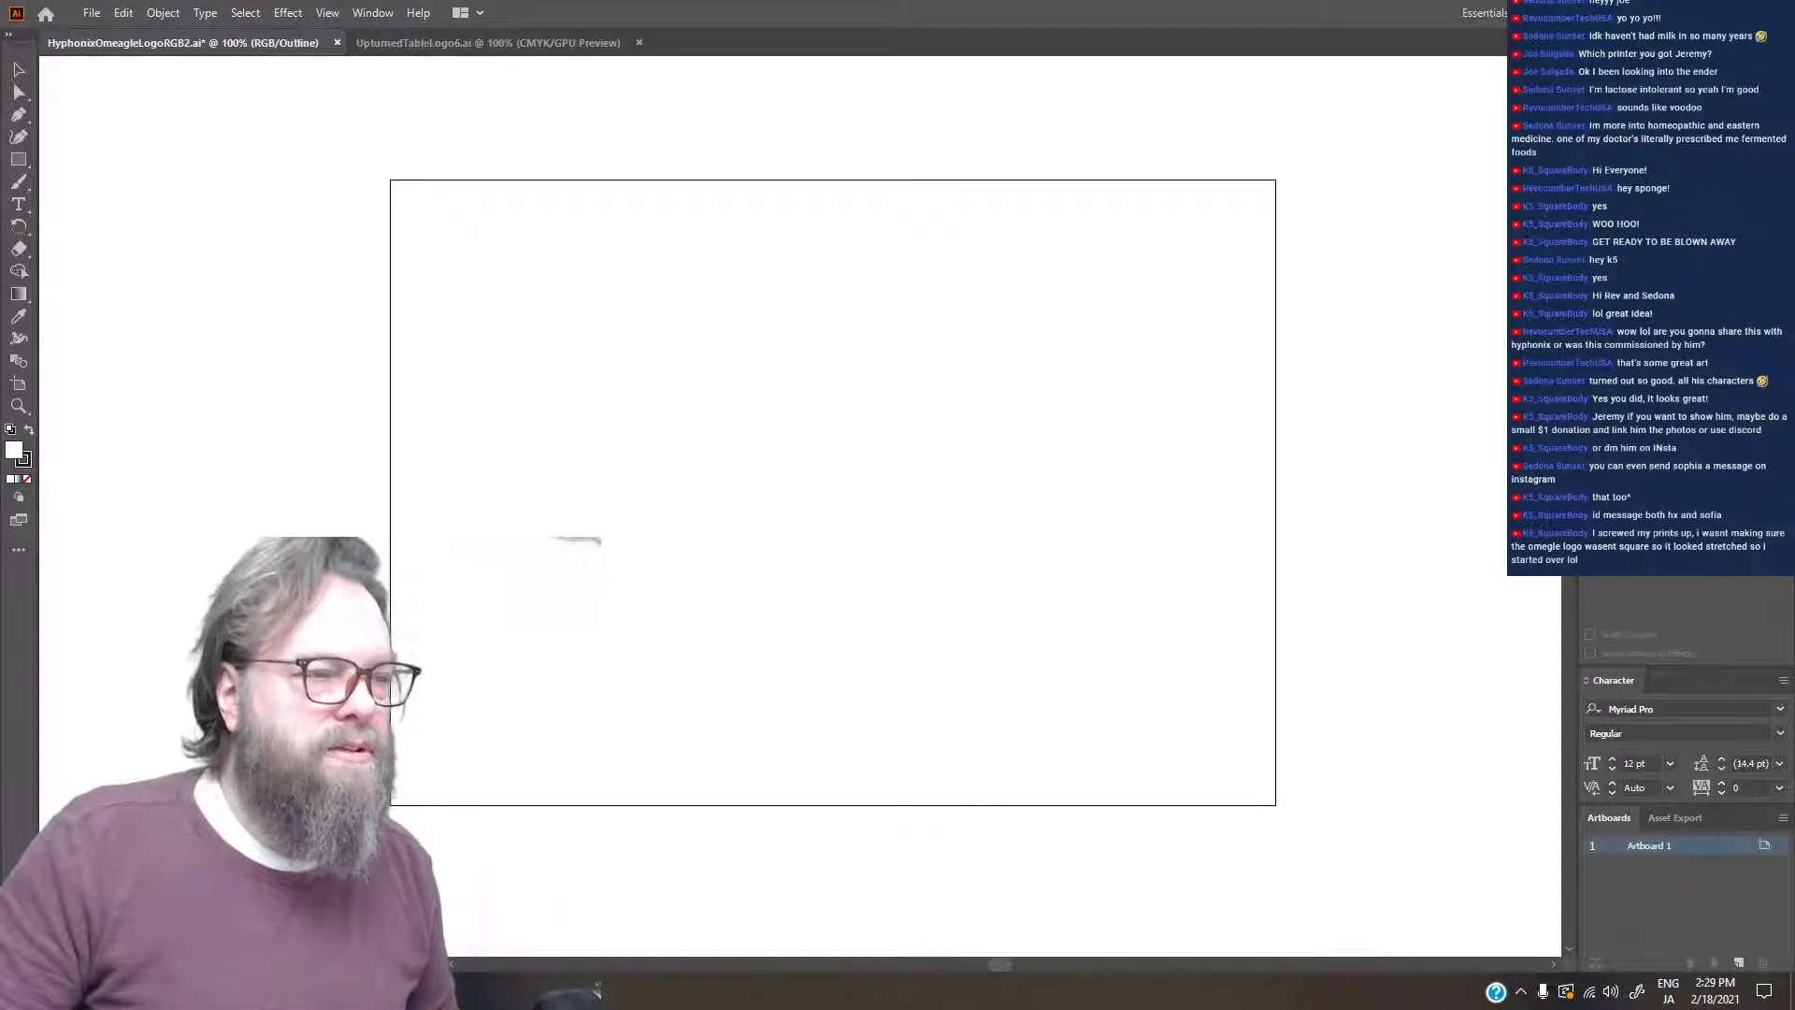
key(ctrl+y)
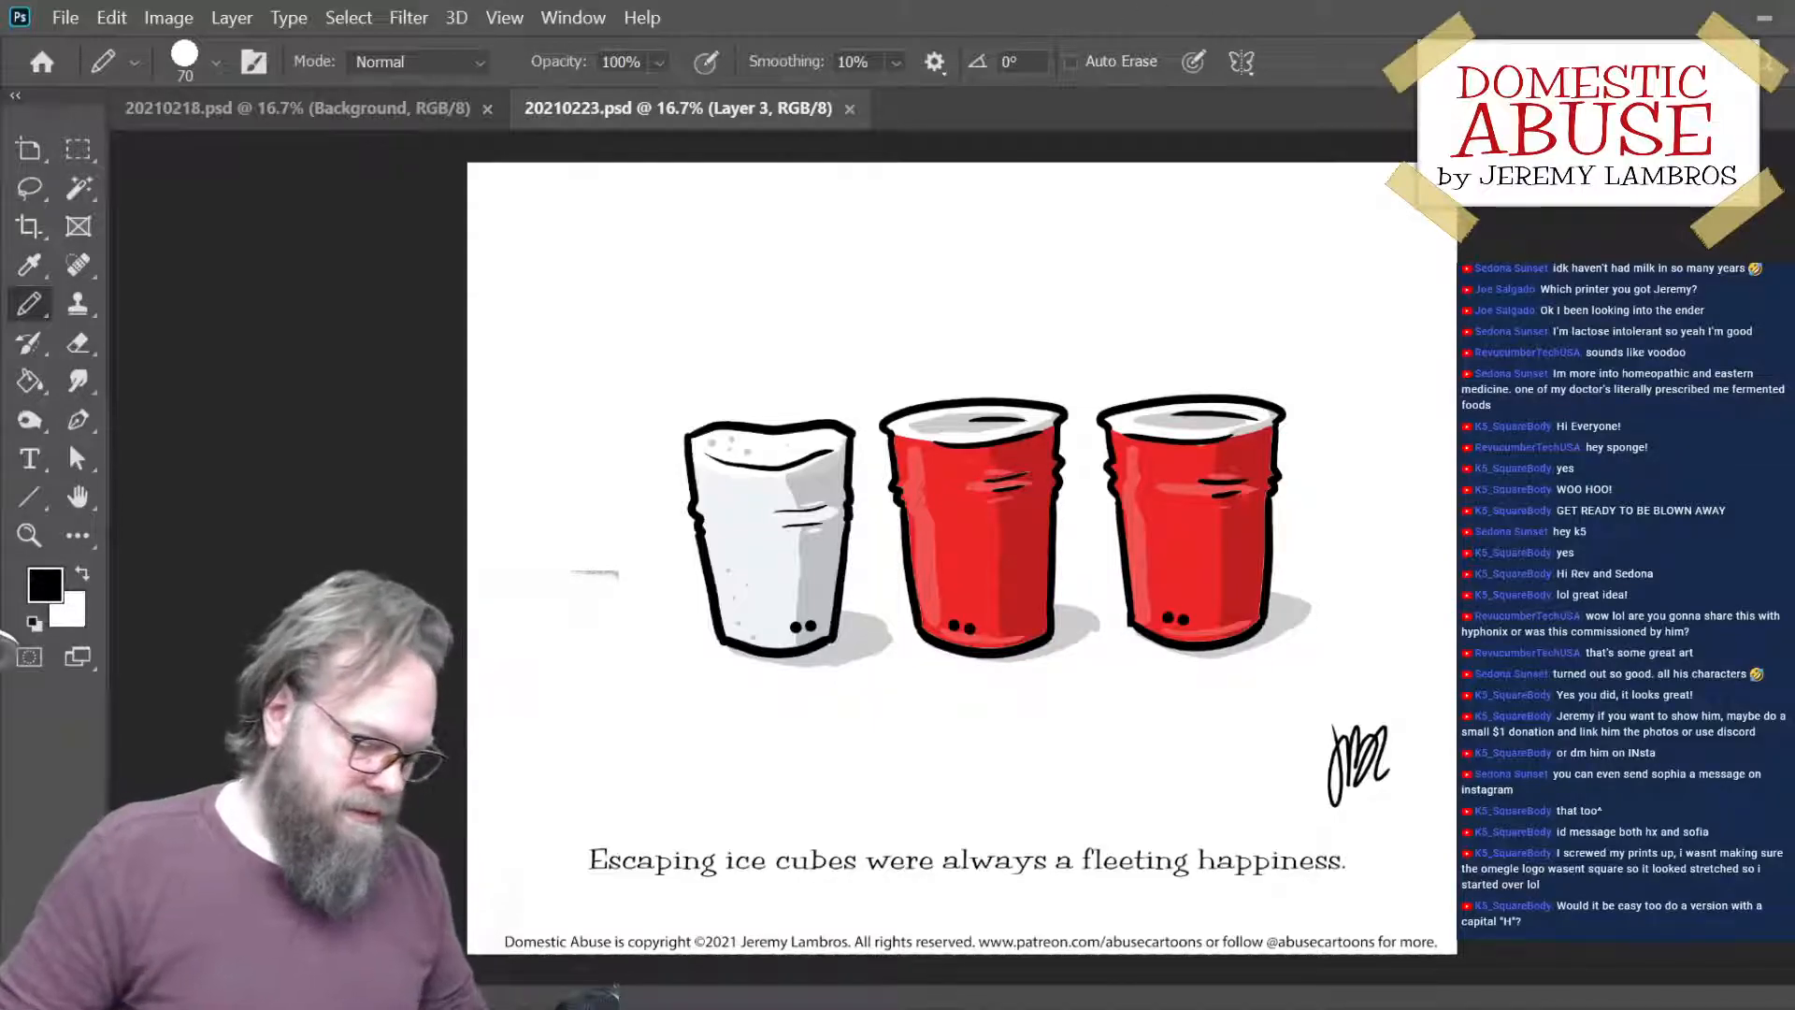
- Switch to Photoshop and bring up the milk-carton cartoon 20210218.psd
click(371, 109)
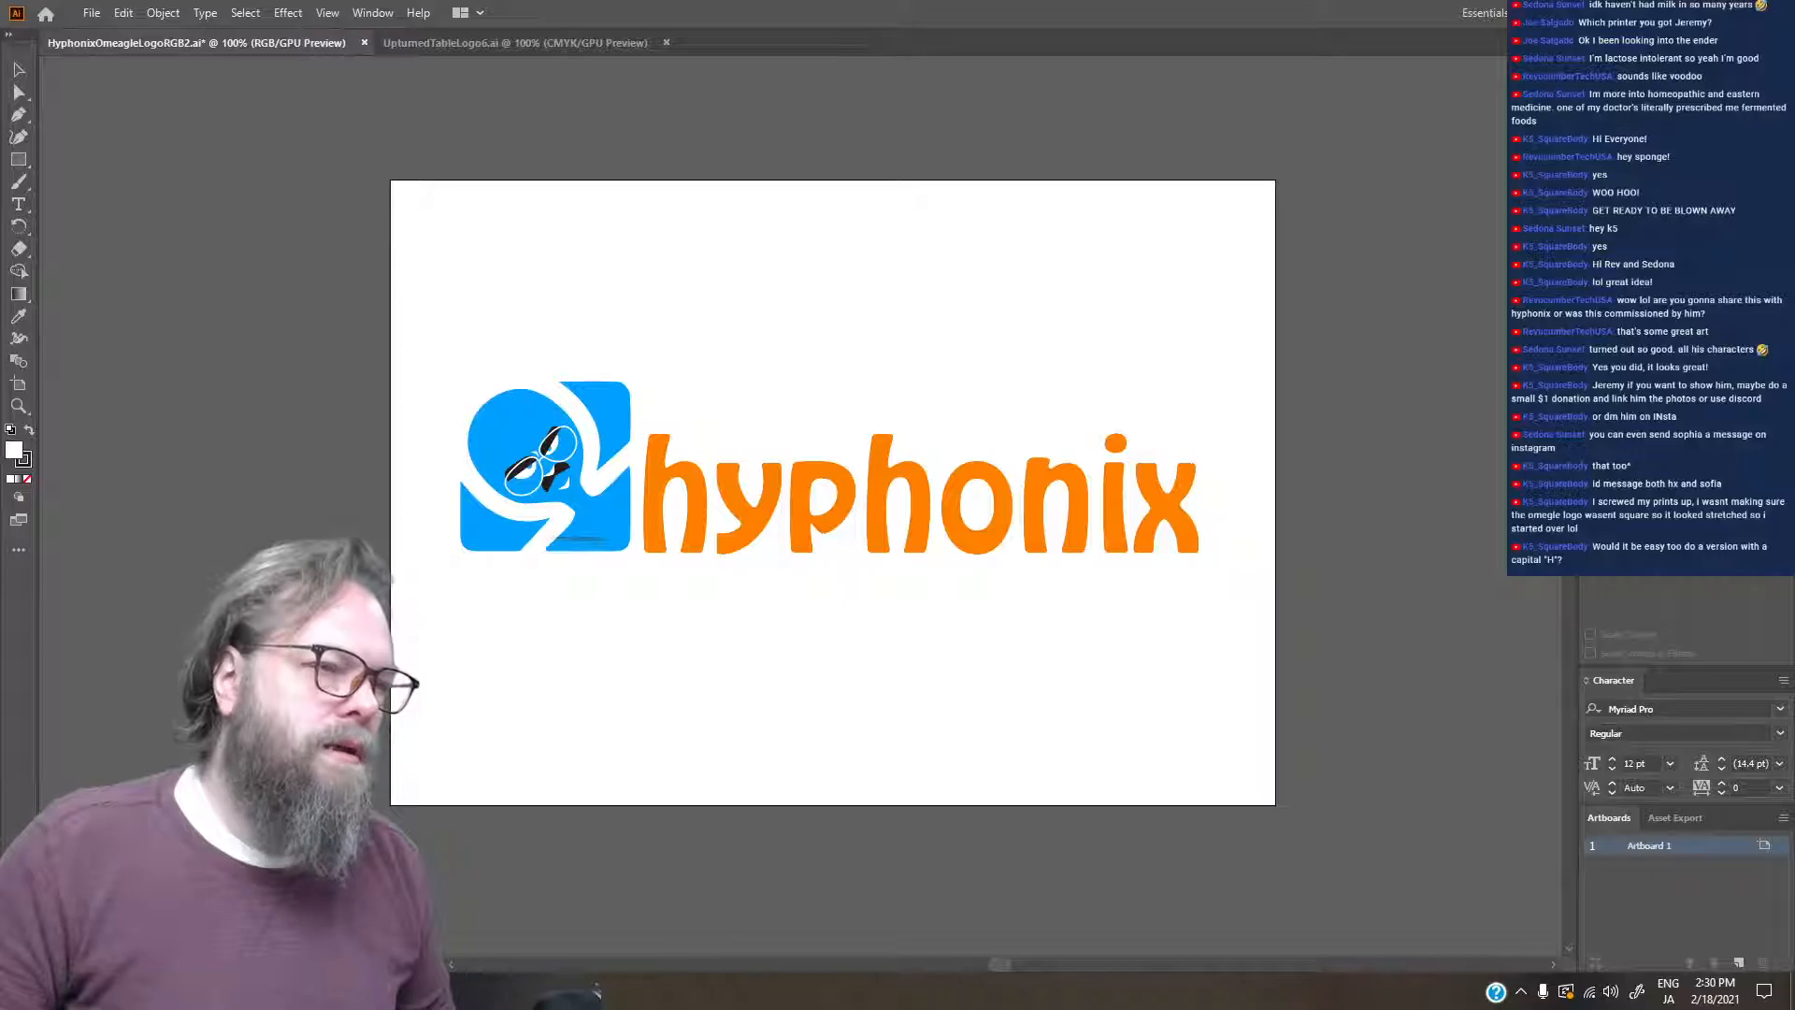
- In Illustrator, capitalize the first letter of the hyphonix wordmark, widening its text frame to fit the whole word, and save the file
key(t)
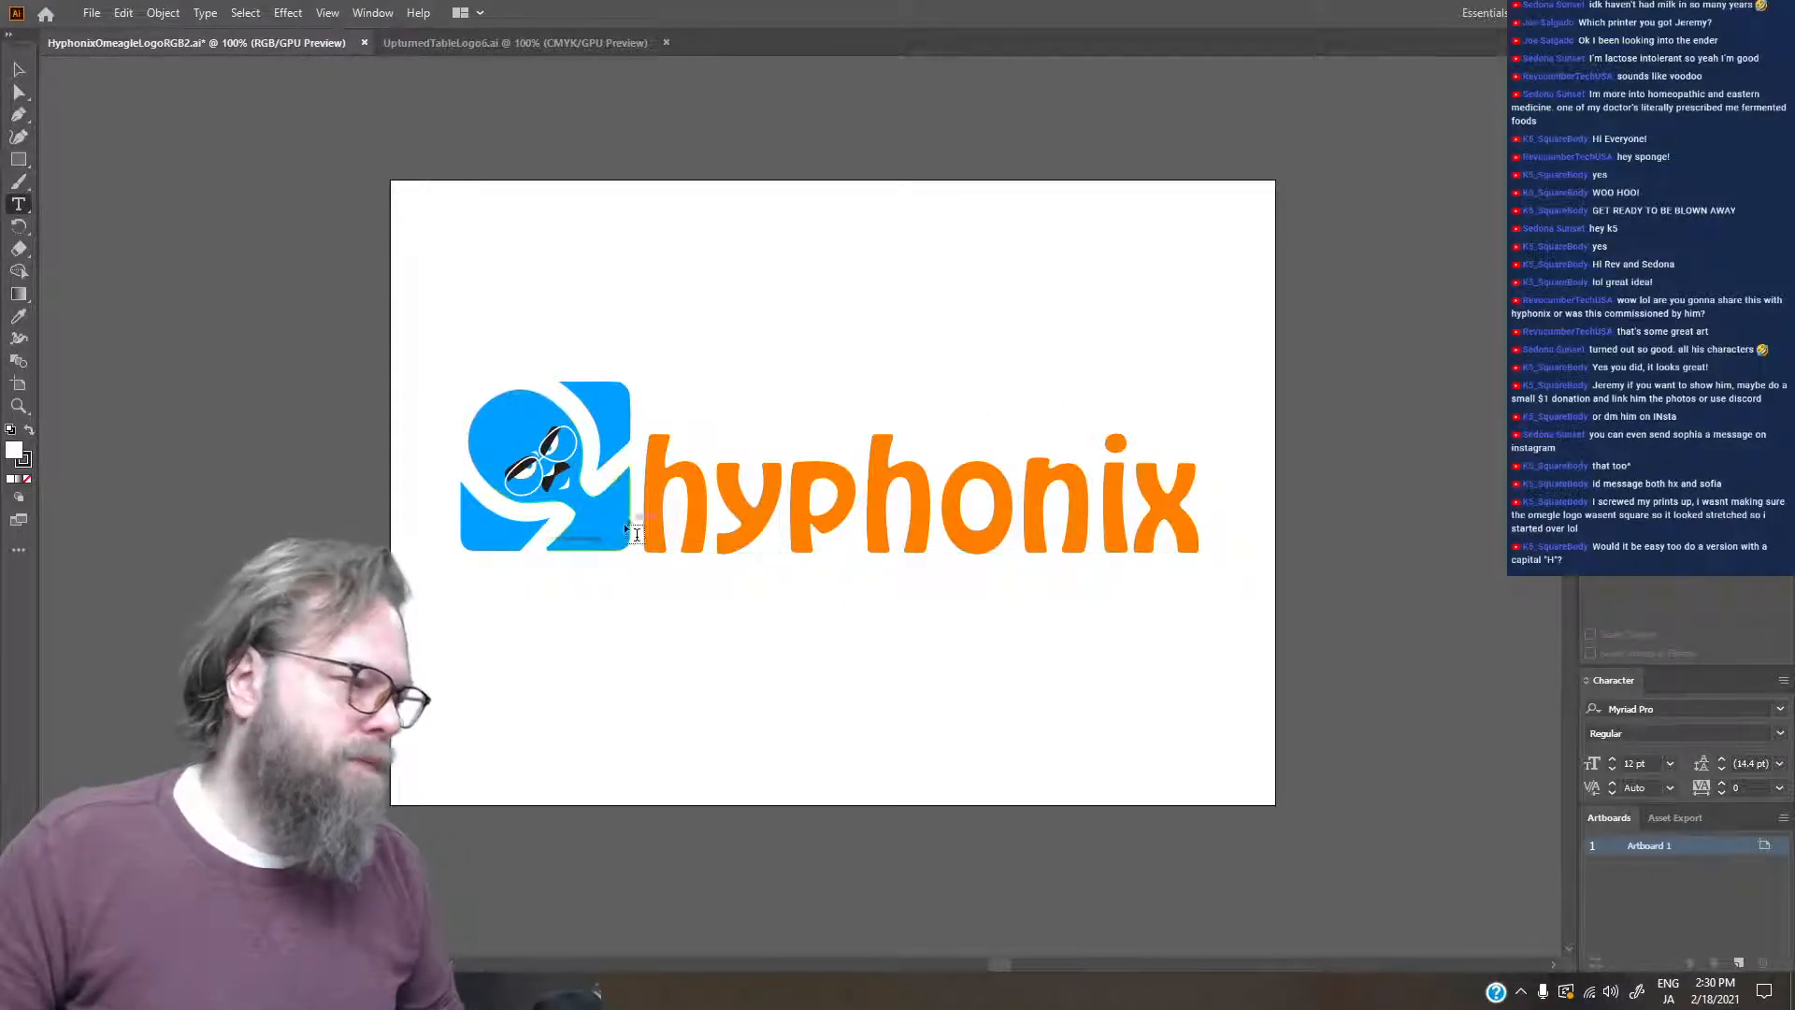
drag(709, 492, 641, 496)
text(HY)
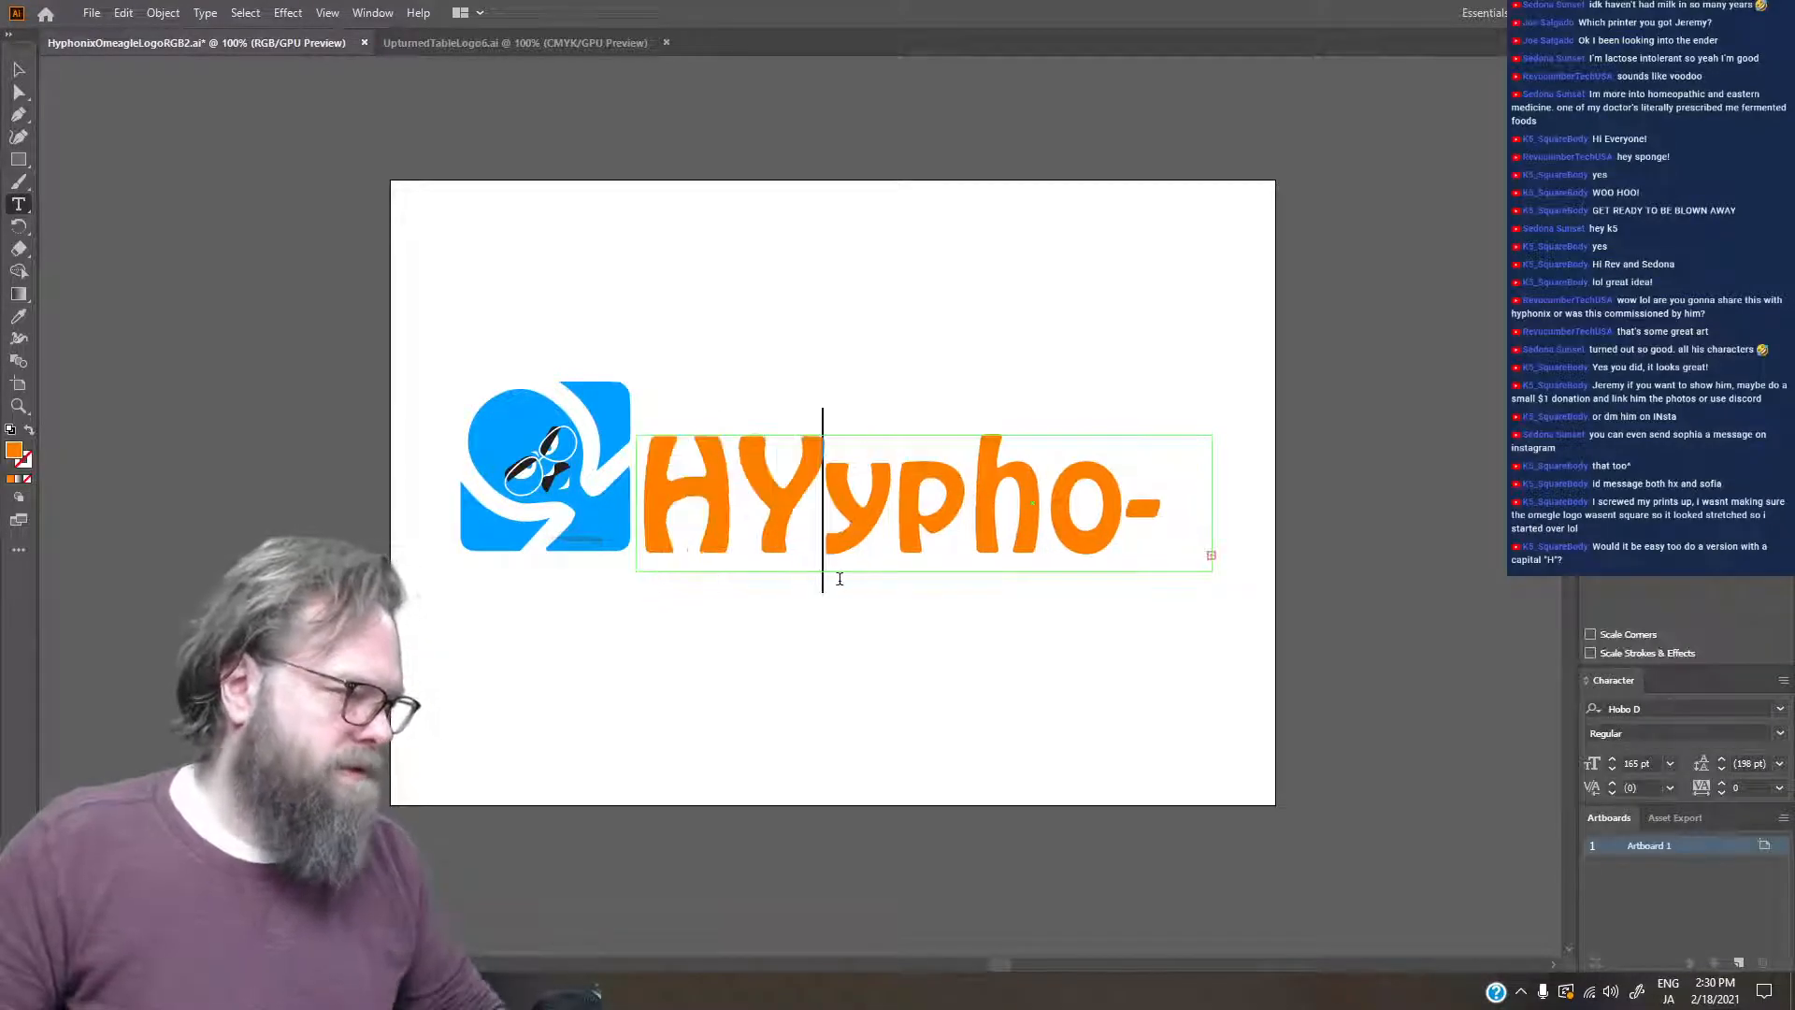
key(BackSpace)
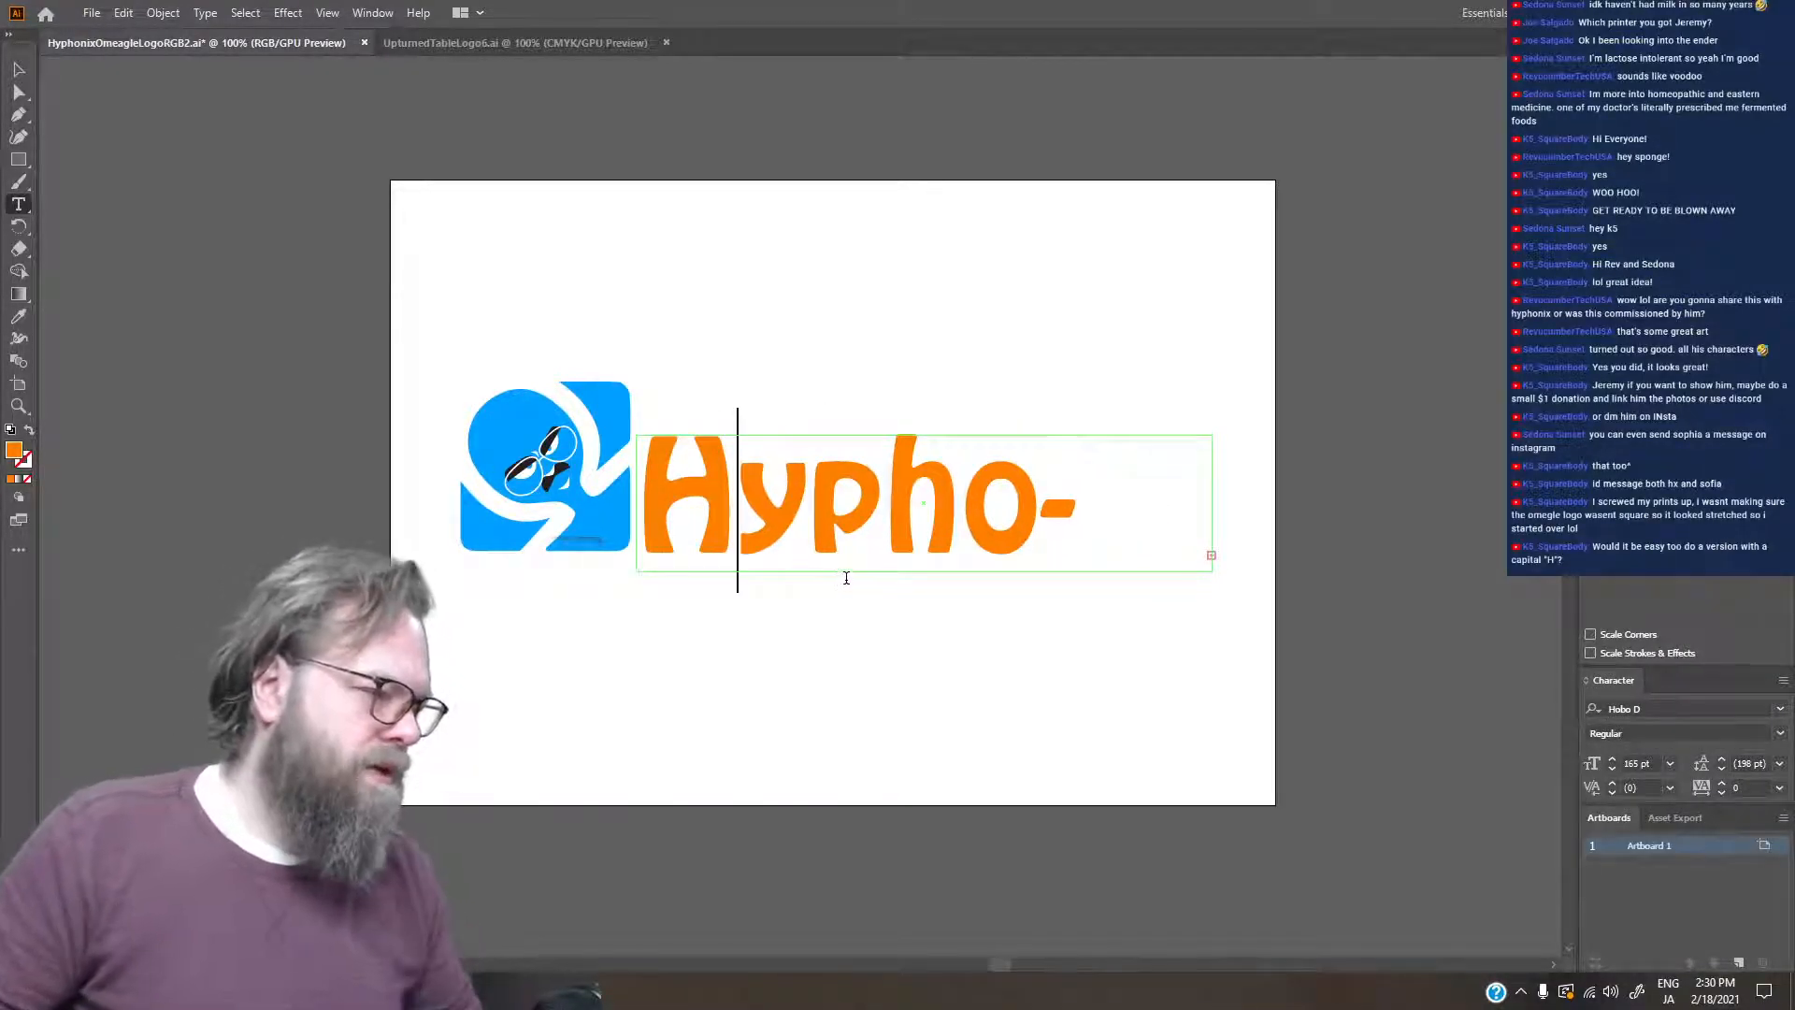
drag(1213, 502, 1229, 503)
ctrl+click(708, 88)
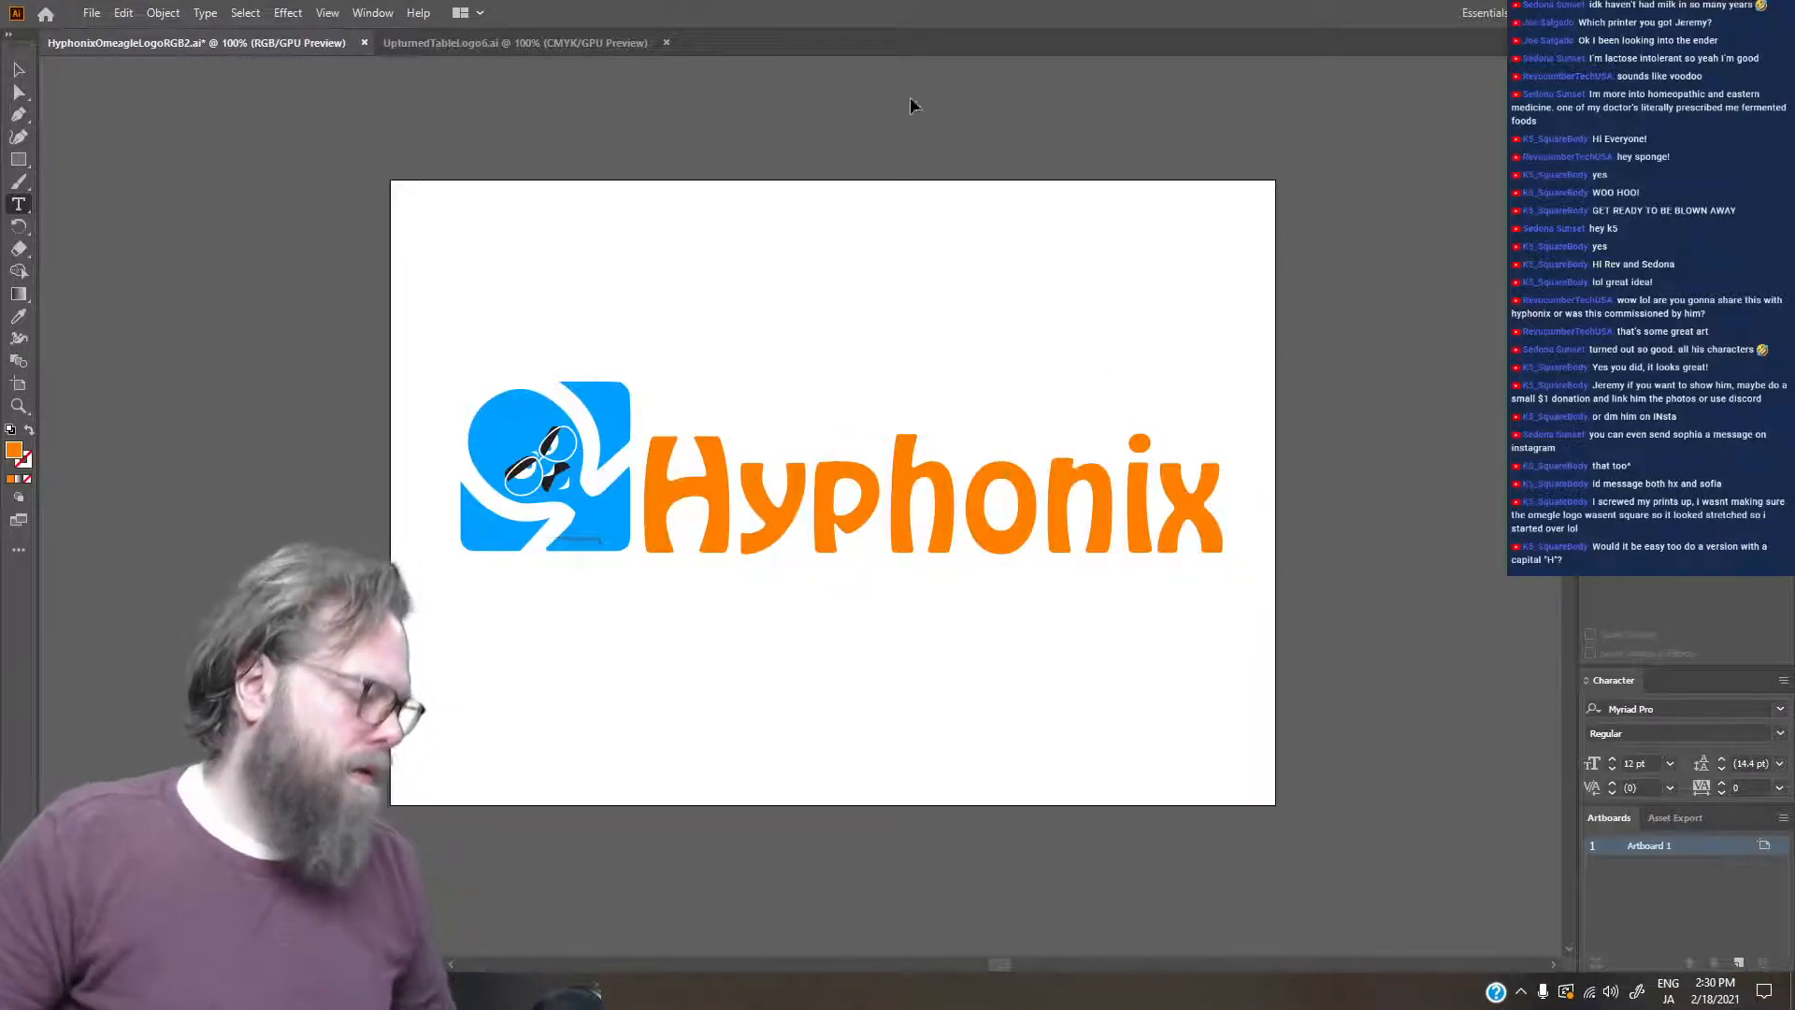
key(ctrl+s)
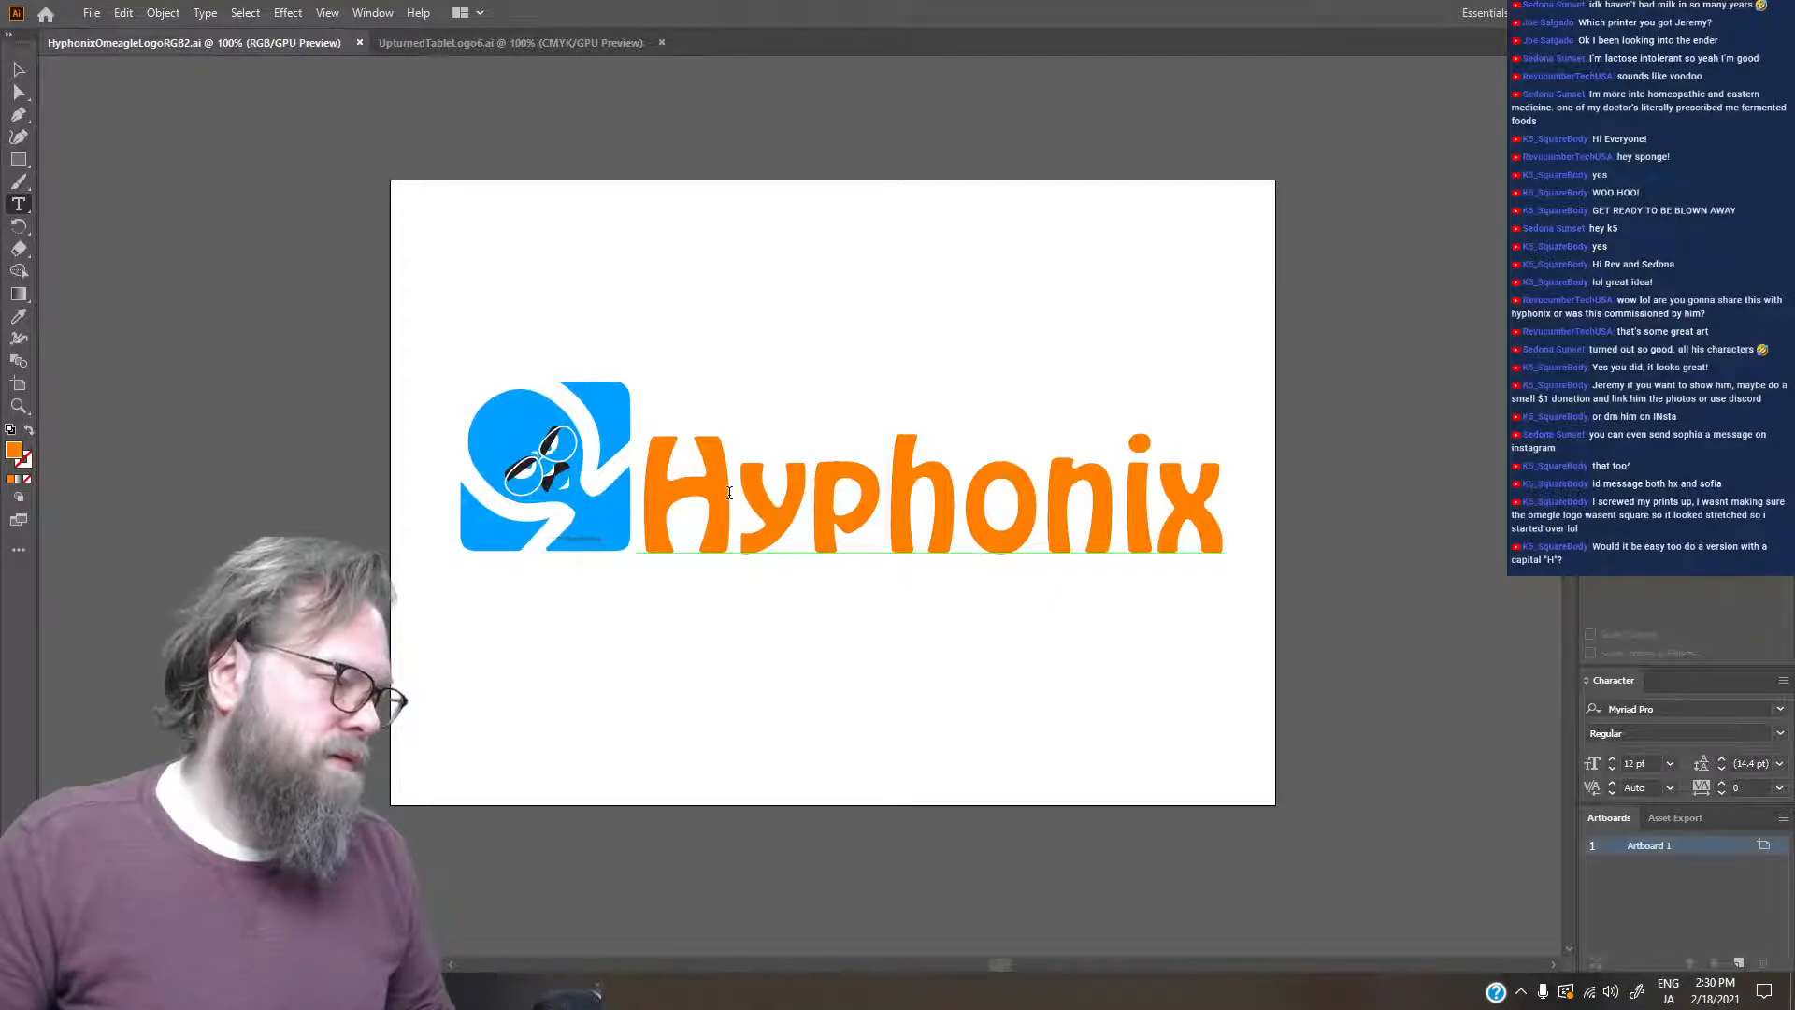
- Place a duplicate of the Hyphonix wordmark below the artboard
click(794, 508)
drag(794, 508, 755, 914)
- Try converting the artboard's Hyphonix wordmark to outlines and stretching its H taller than the other letters
click(772, 545)
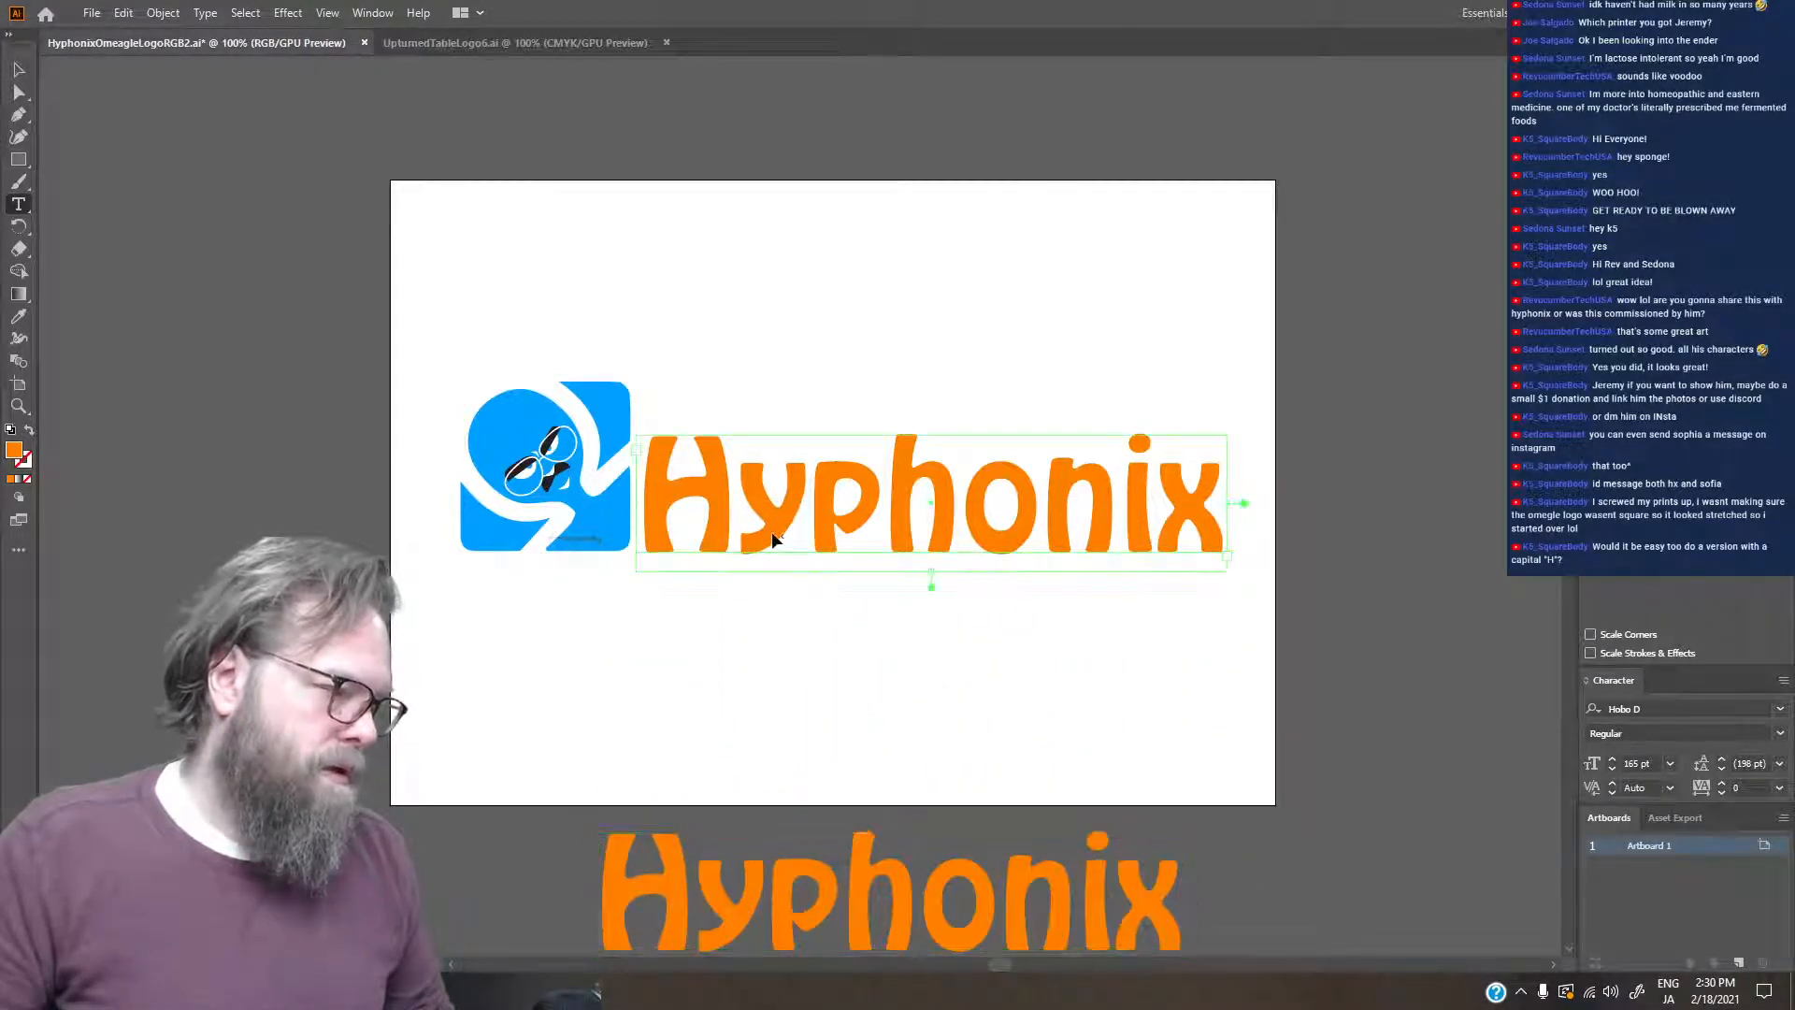
right_click(773, 540)
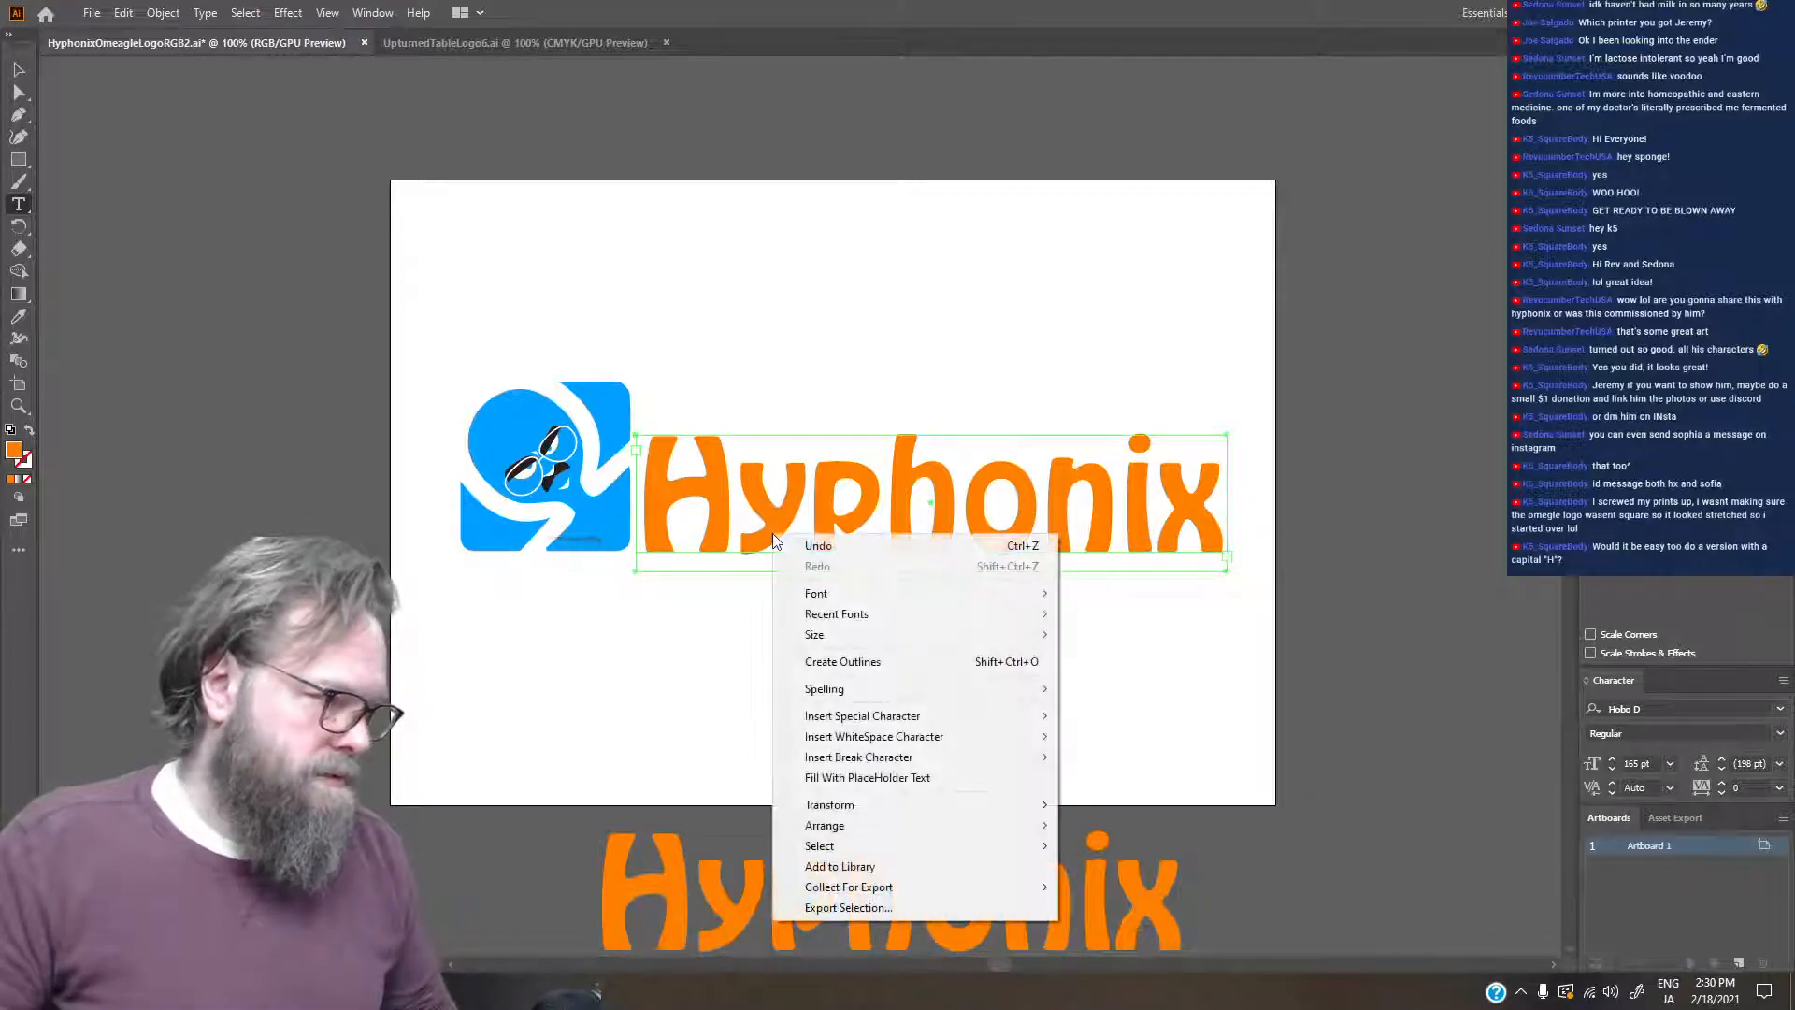
click(865, 668)
key(v)
double_click(709, 485)
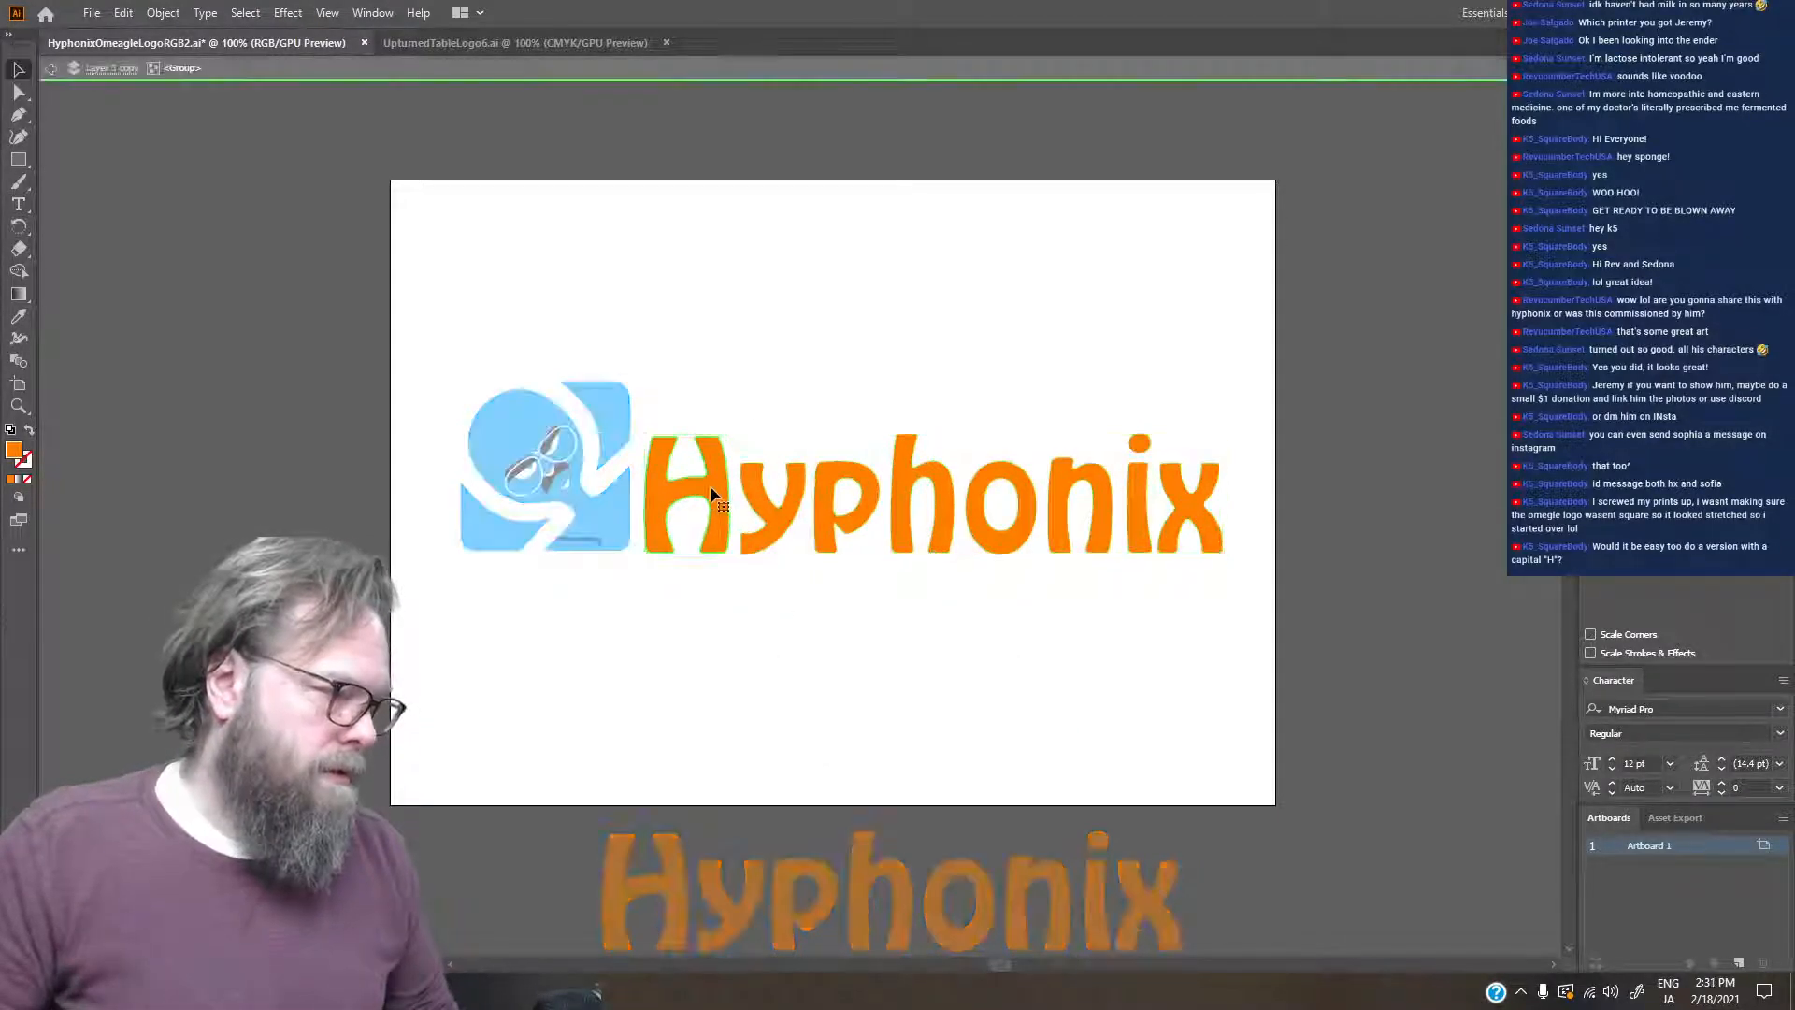
drag(689, 442, 693, 400)
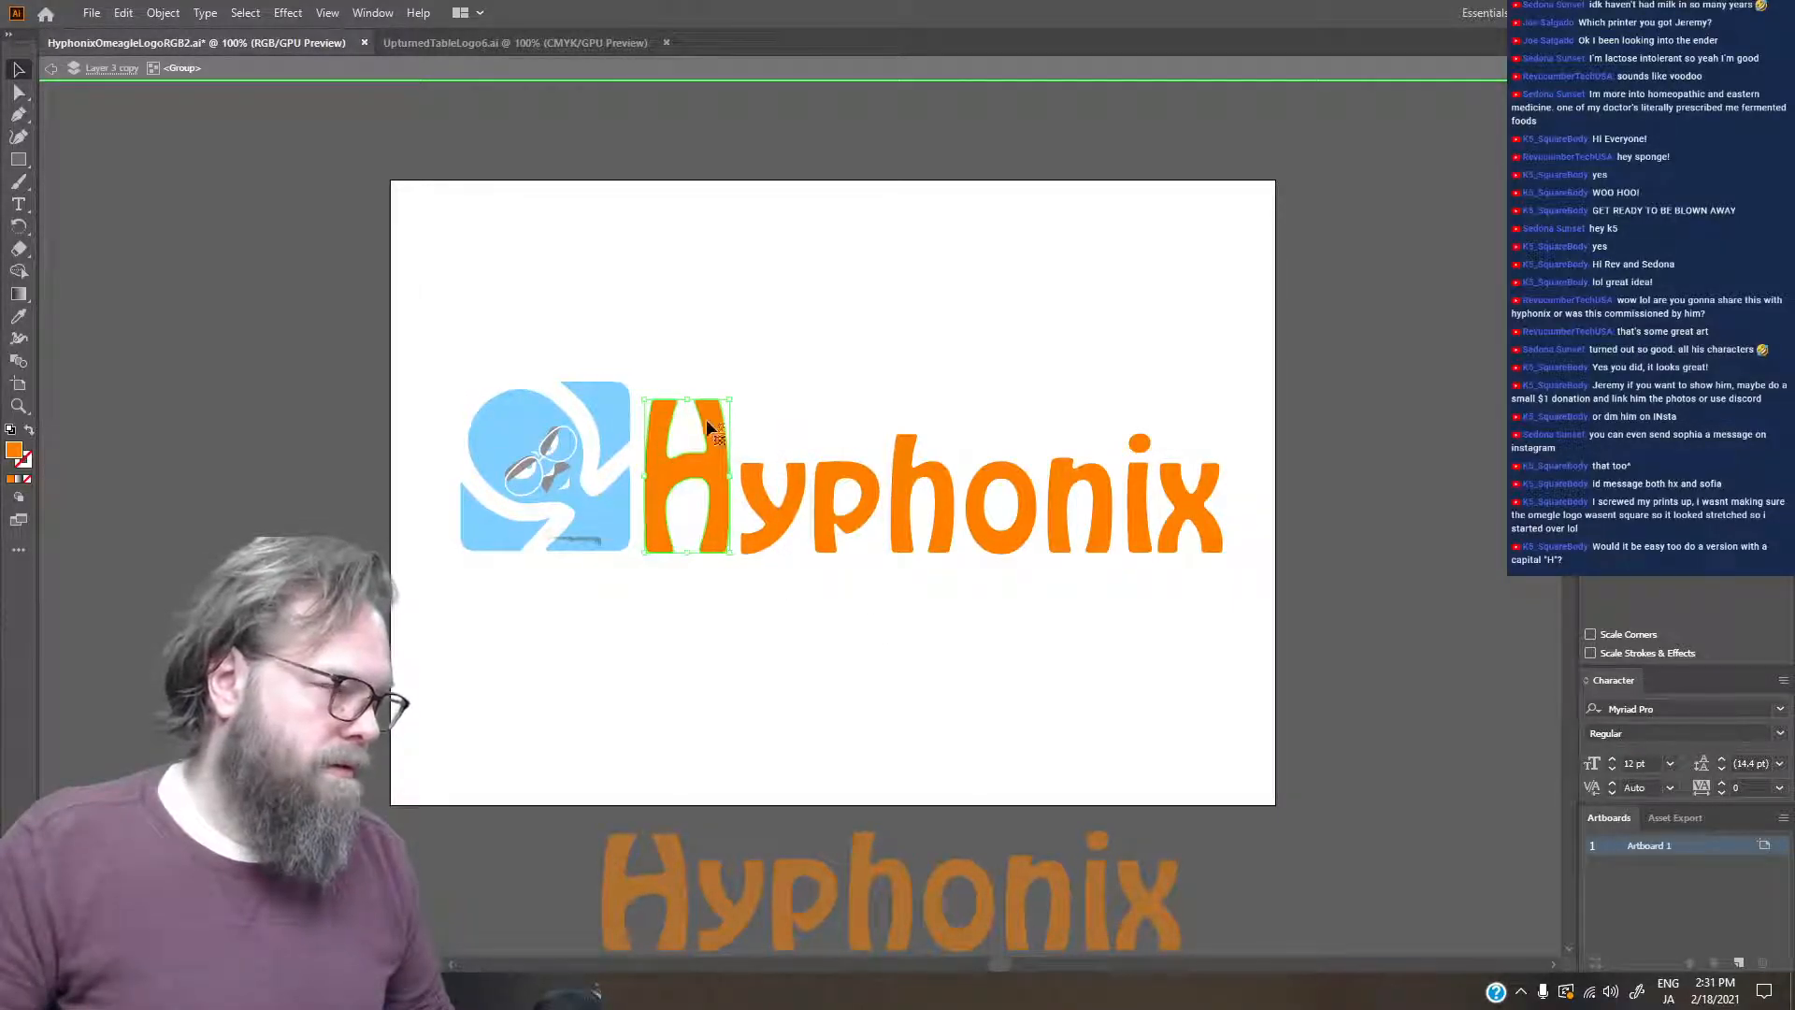
drag(690, 400, 688, 408)
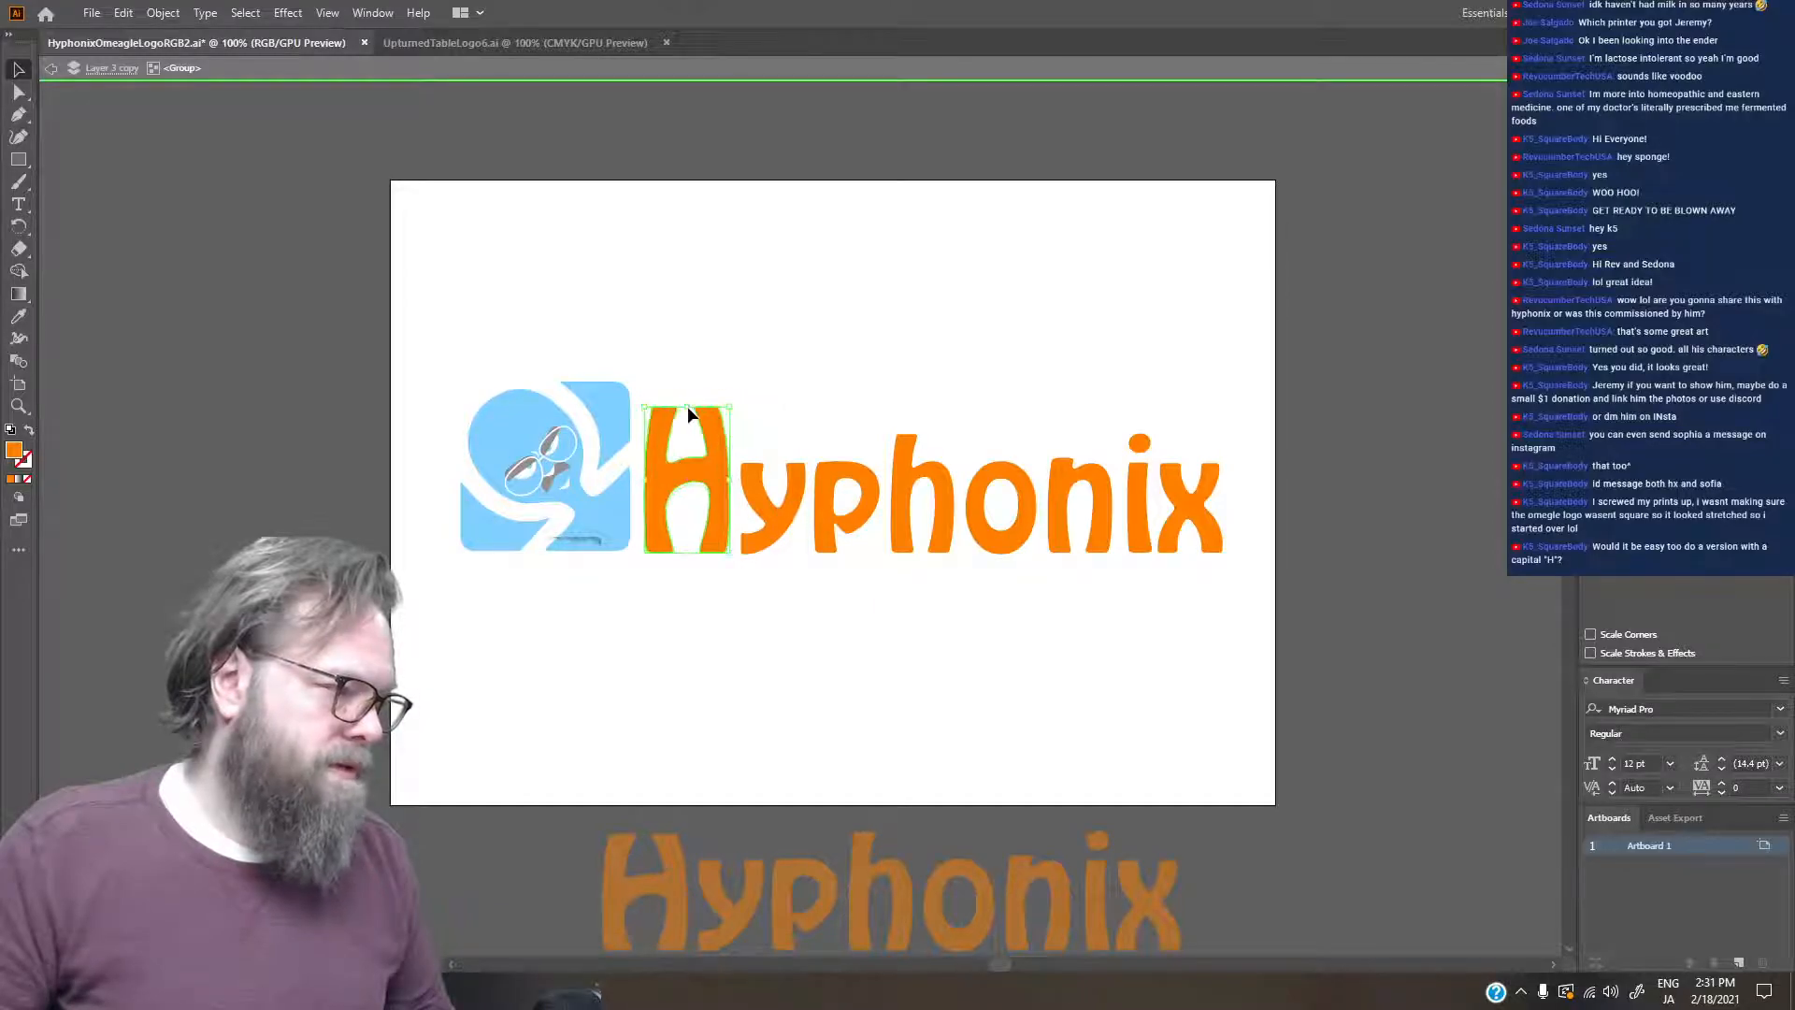
- Undo the stretching of the H and the wordmark's outline conversion, and save the file
key(ctrl+z)
key(ctrl+z)
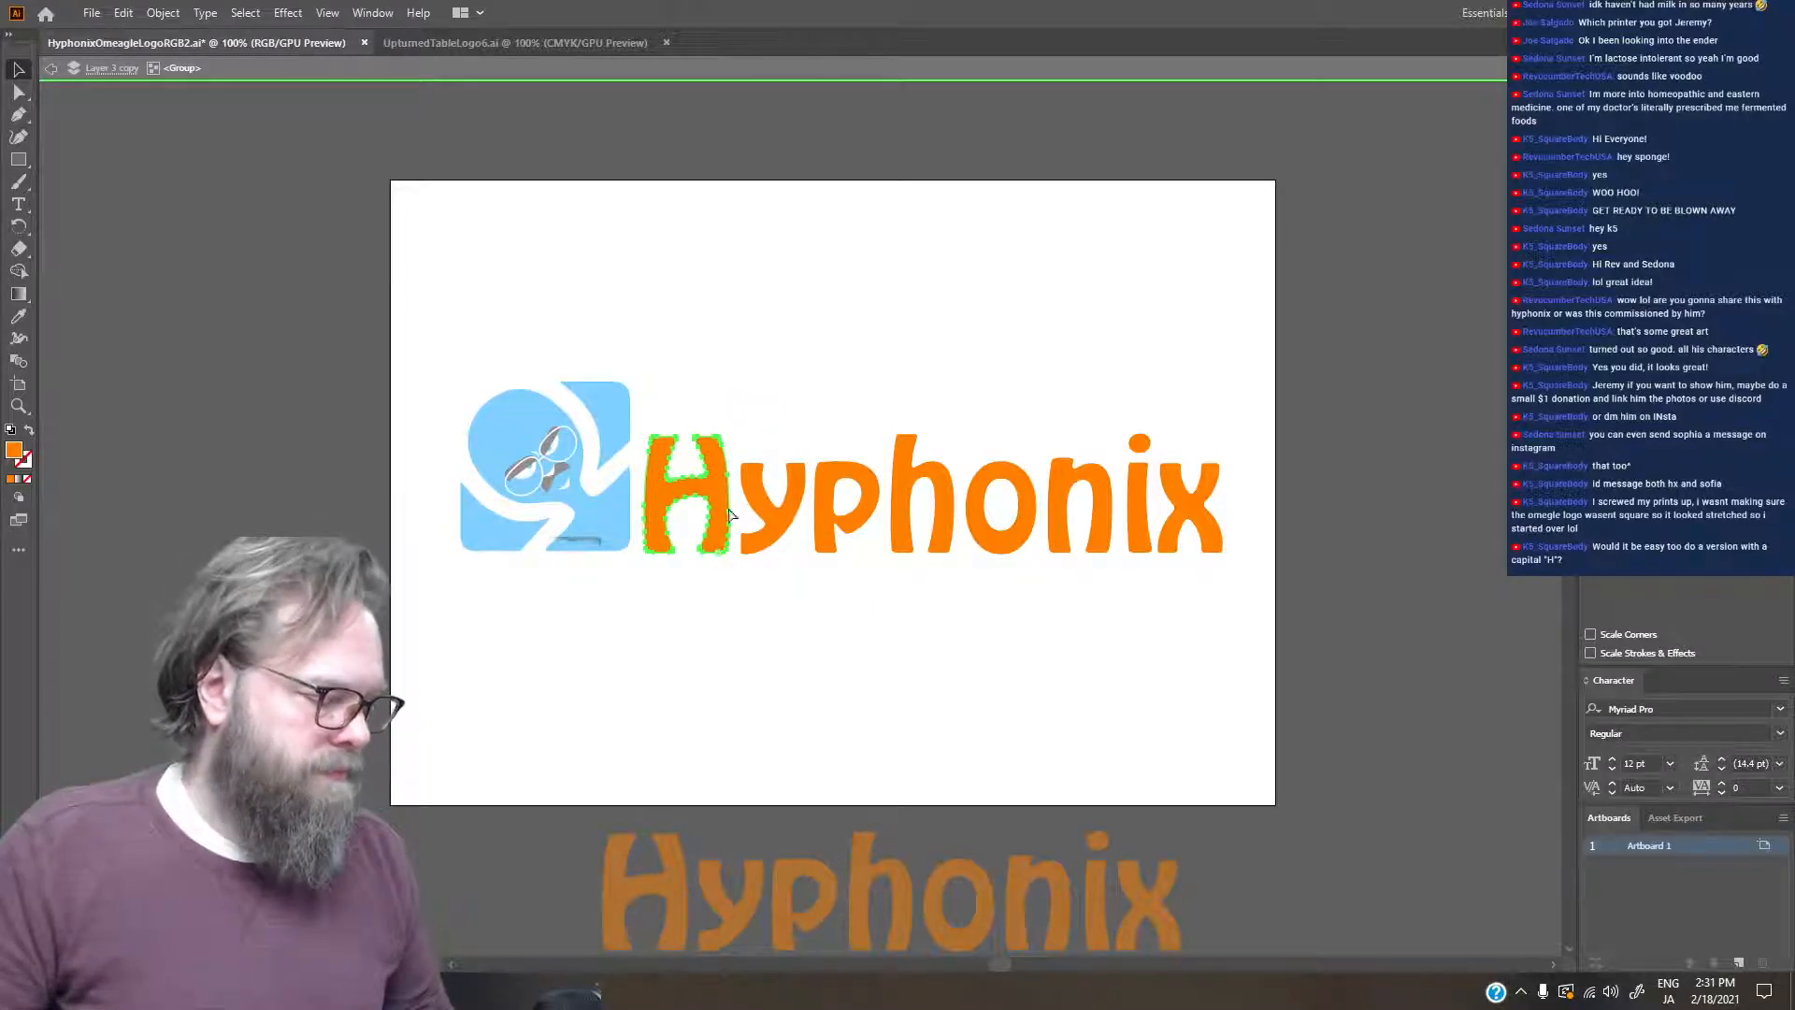
click(1309, 675)
double_click(1309, 675)
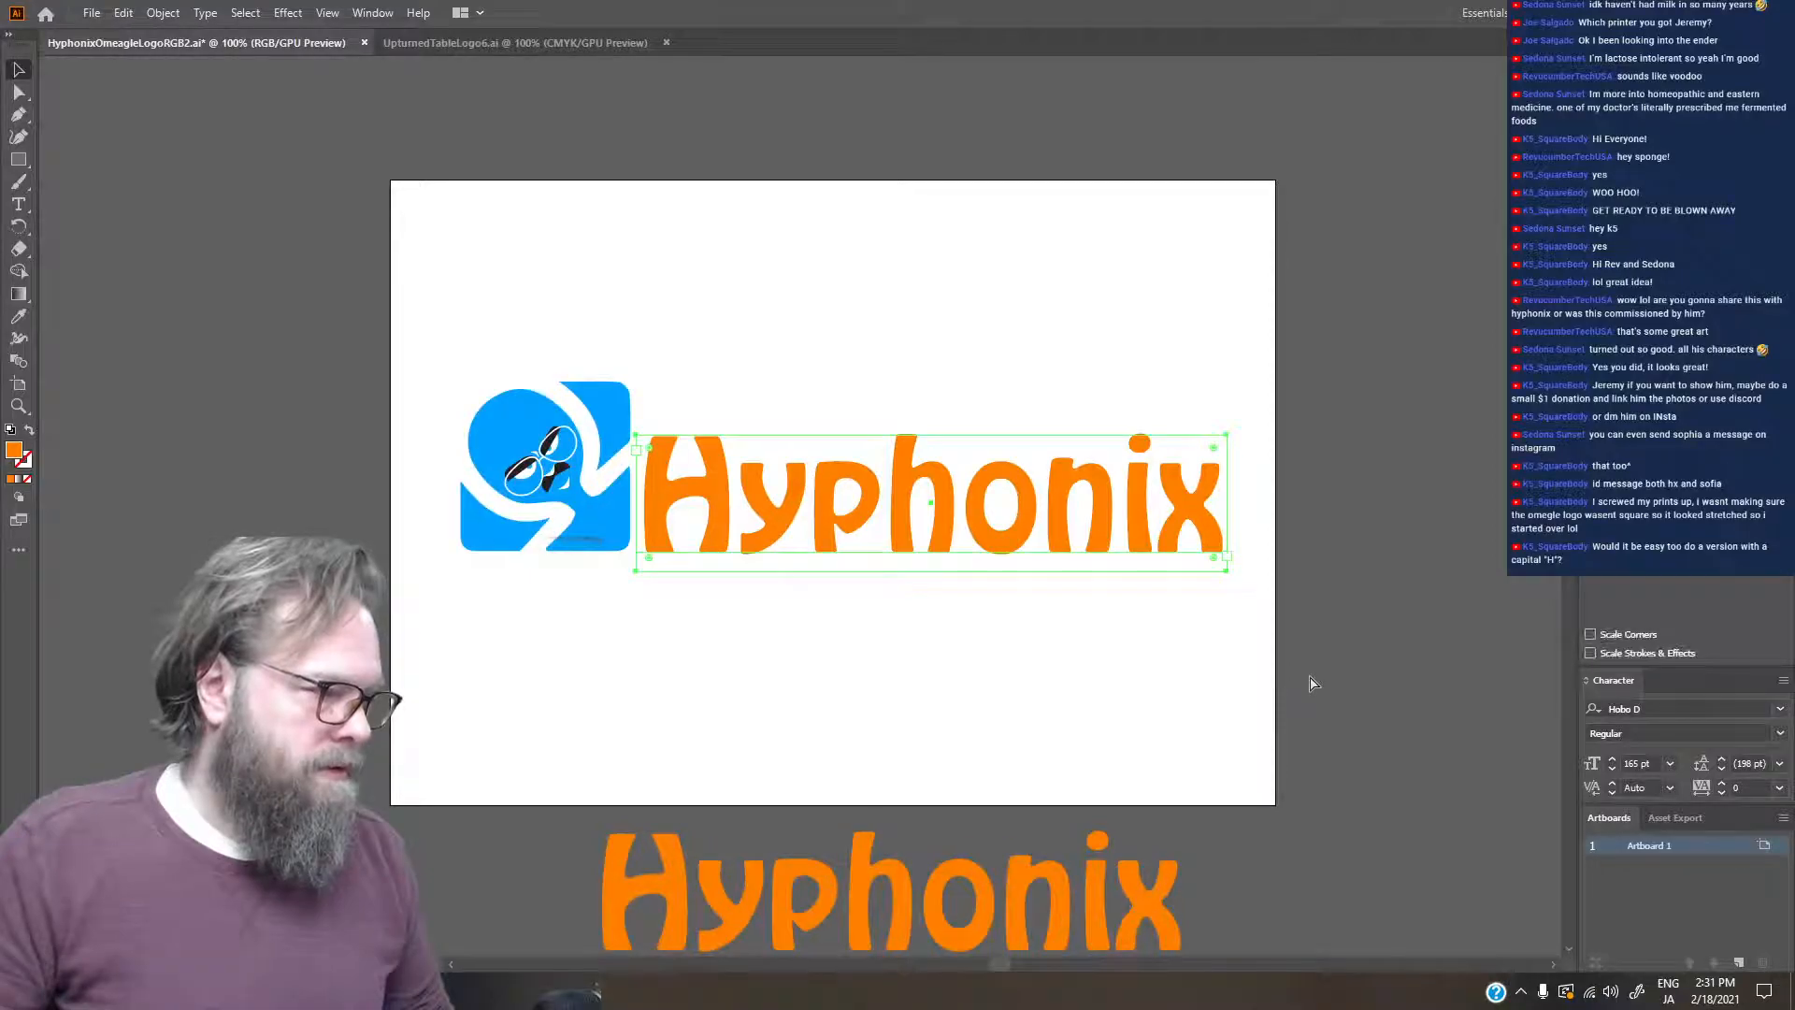
click(1349, 617)
key(ctrl+s)
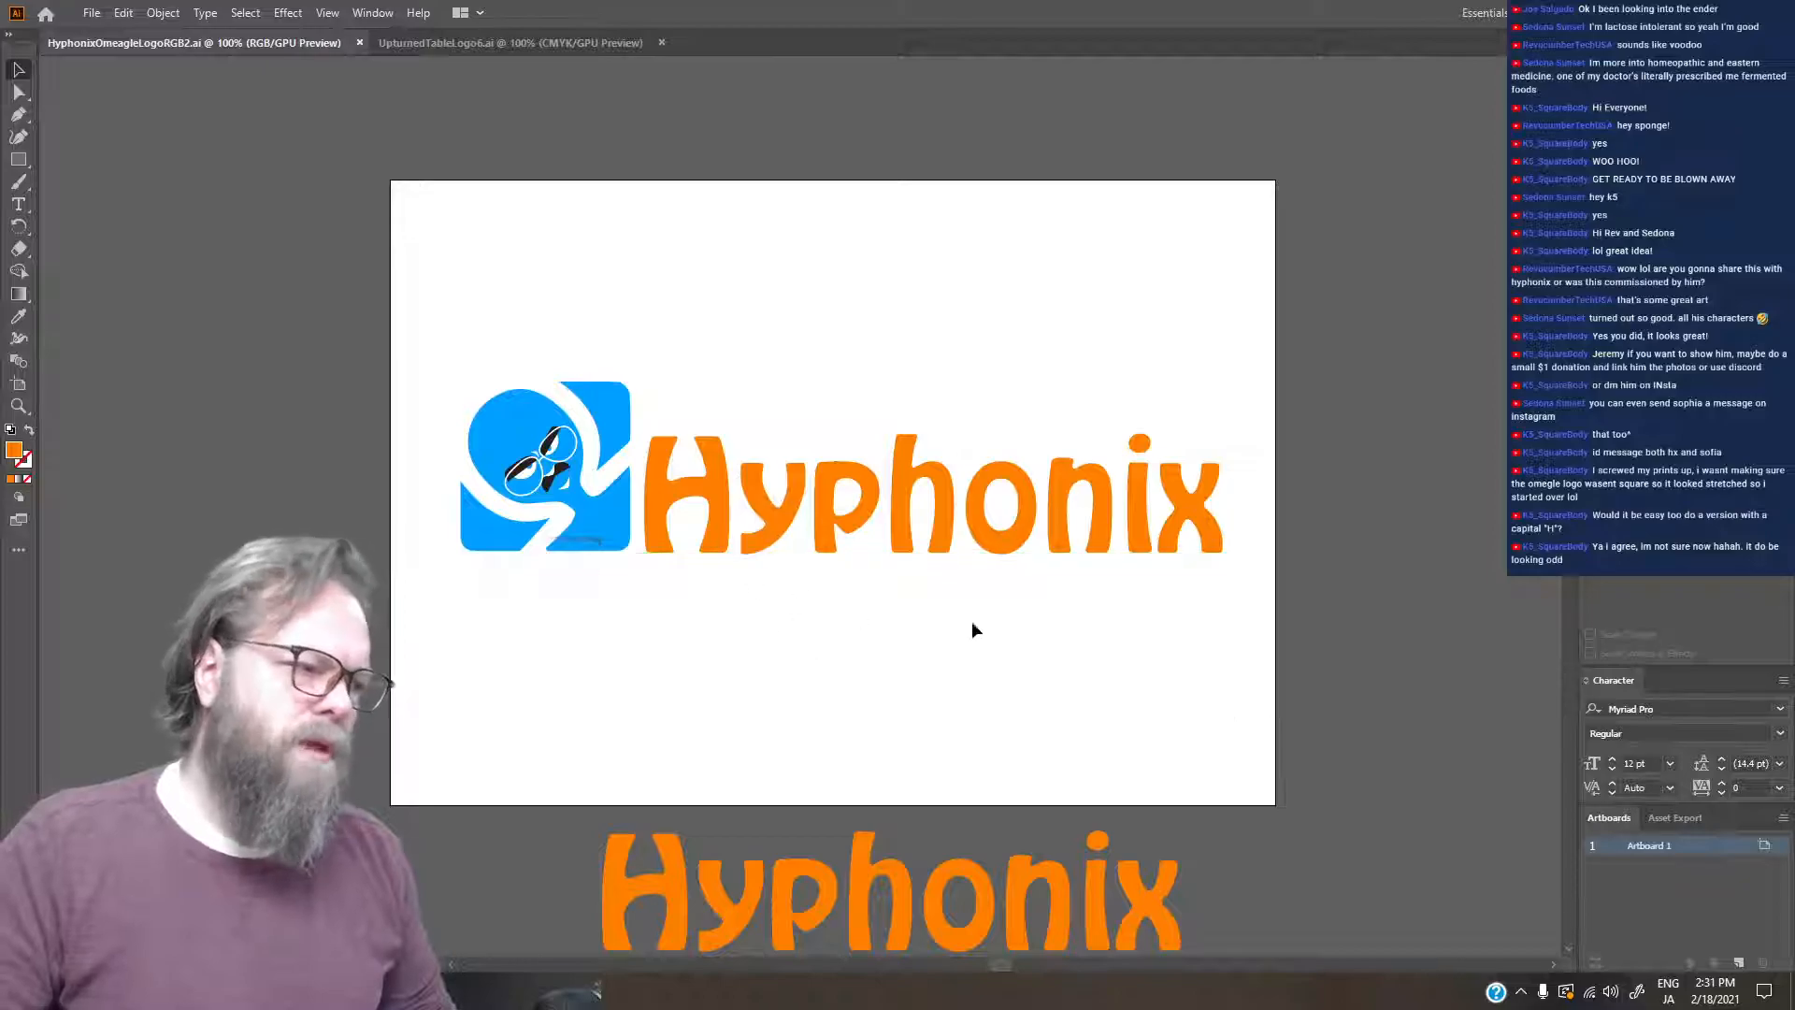
- Cut the glasses, eyes and moustache artwork out of the blue logo square and paste it as a separate piece
click(520, 466)
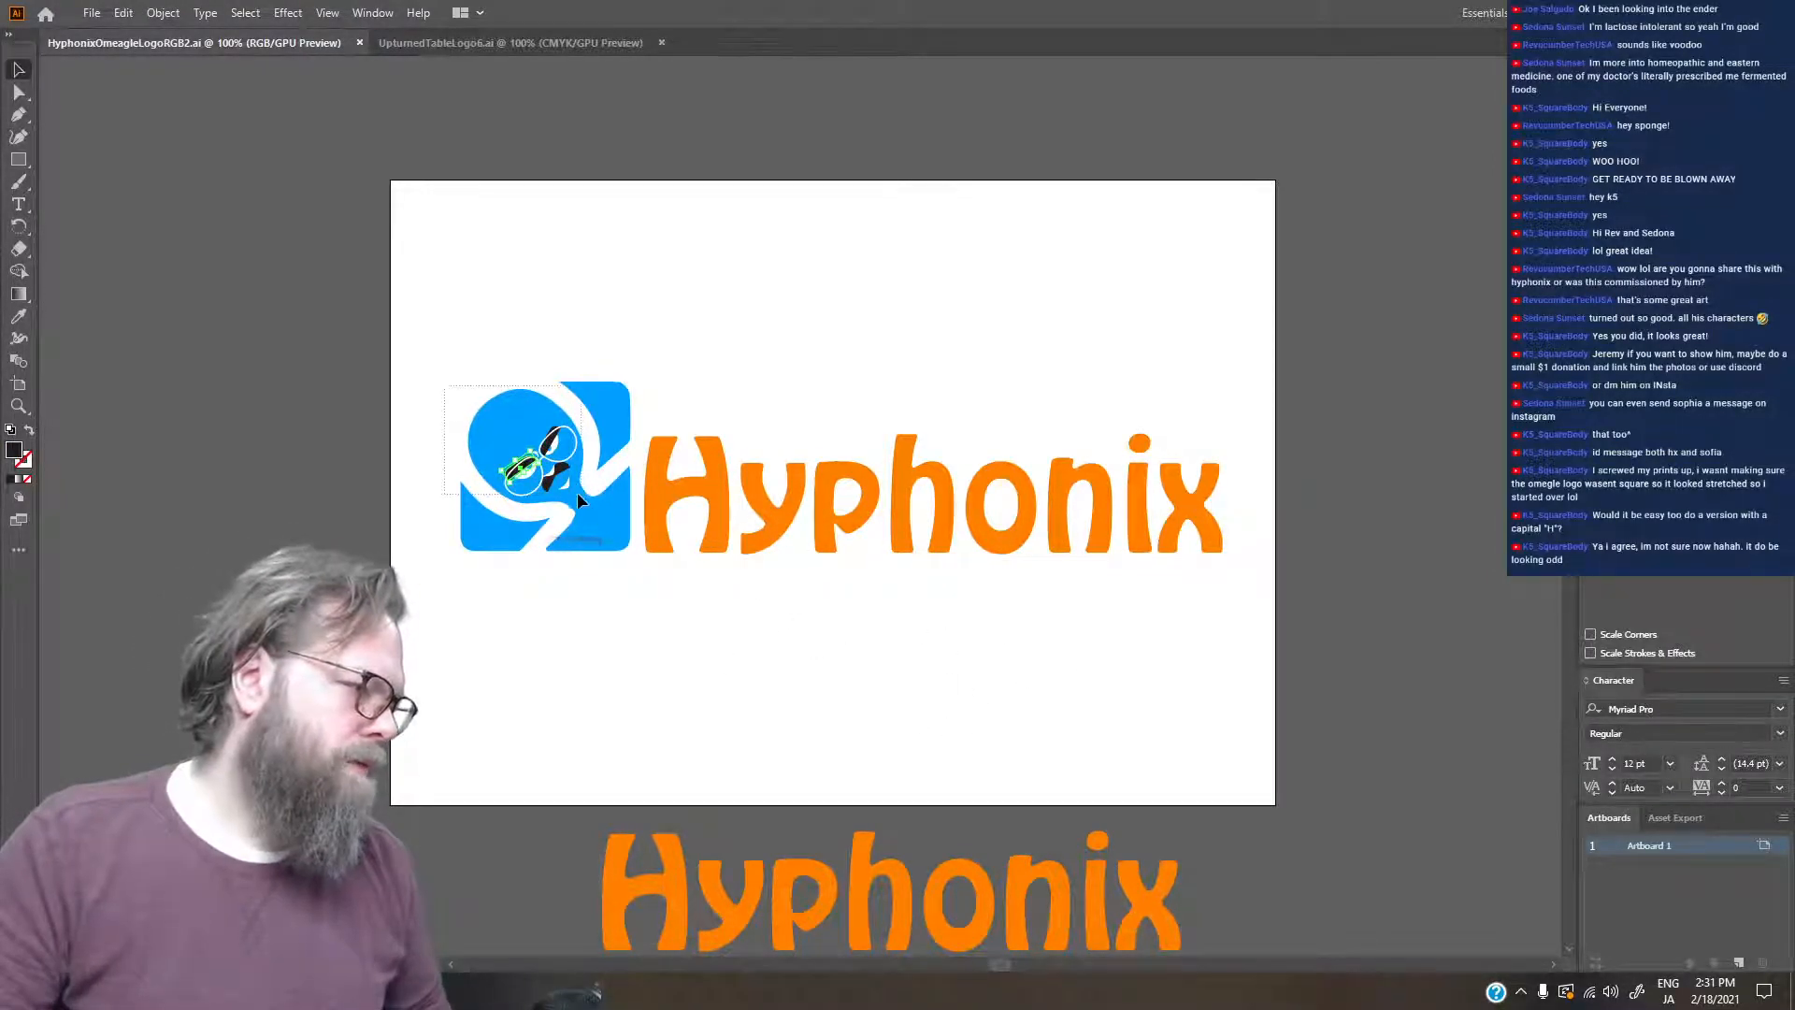
click(570, 492)
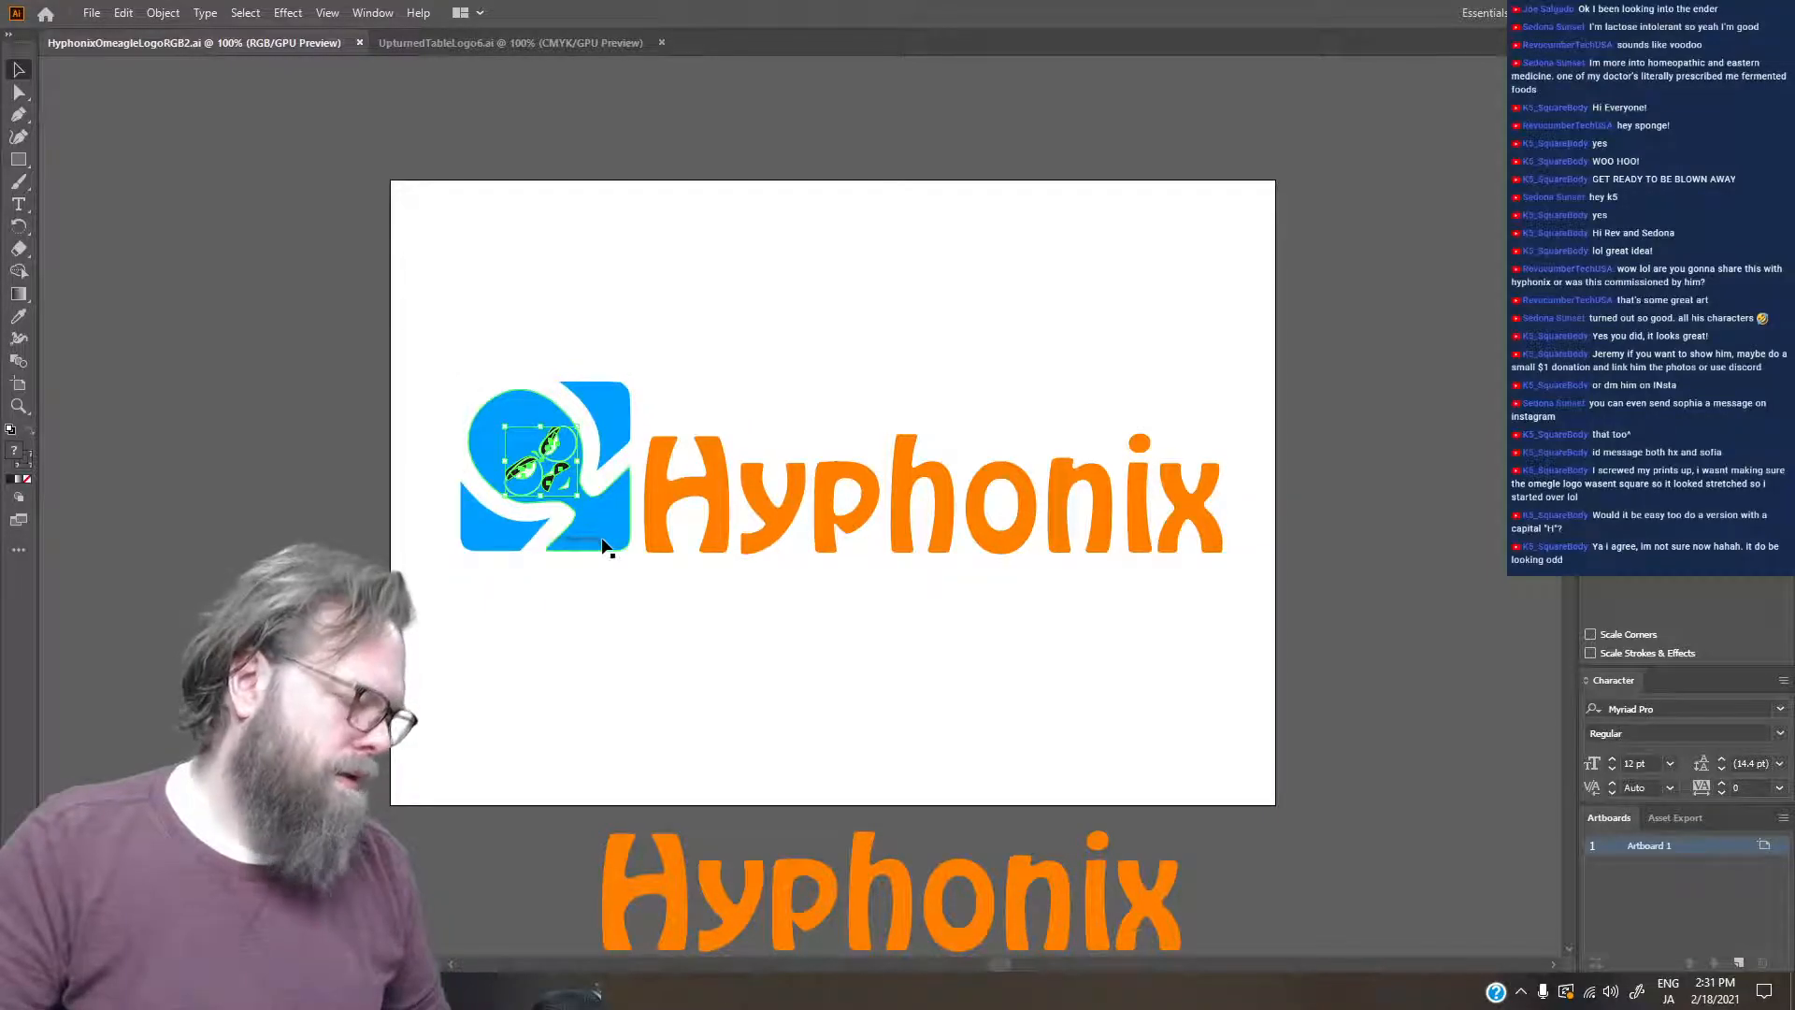
key(ctrl+g)
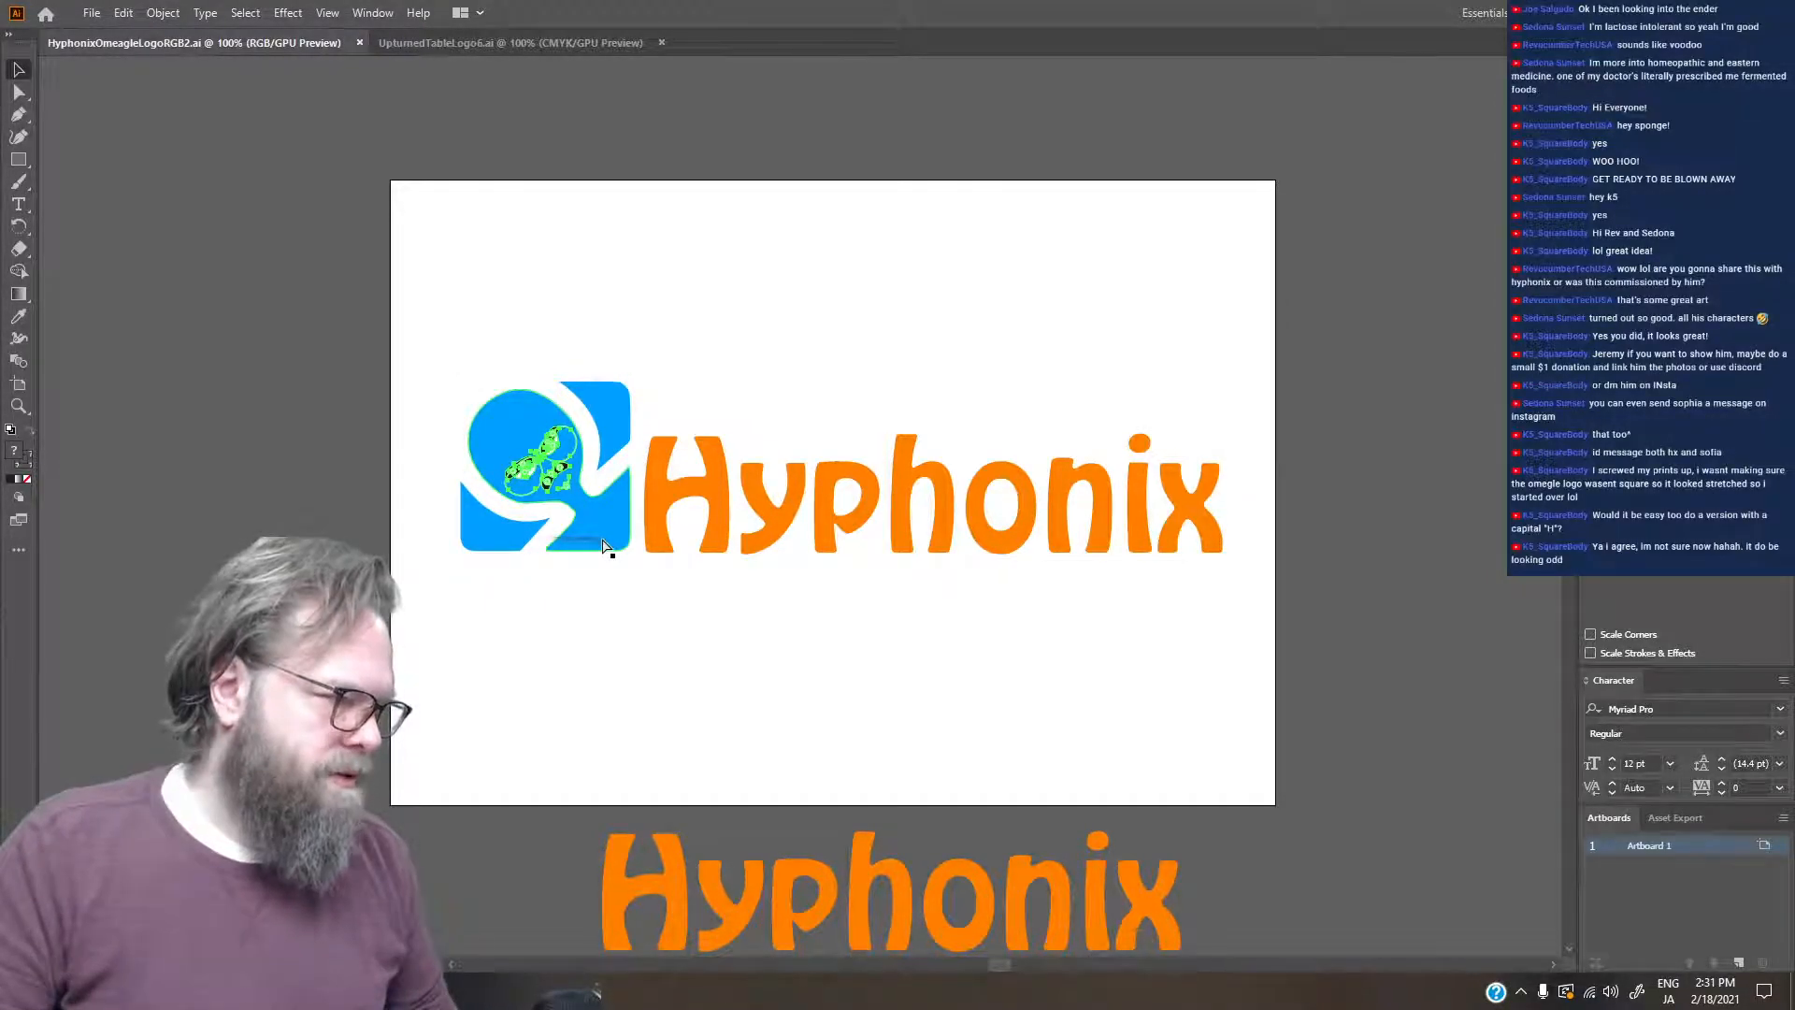
key(Delete)
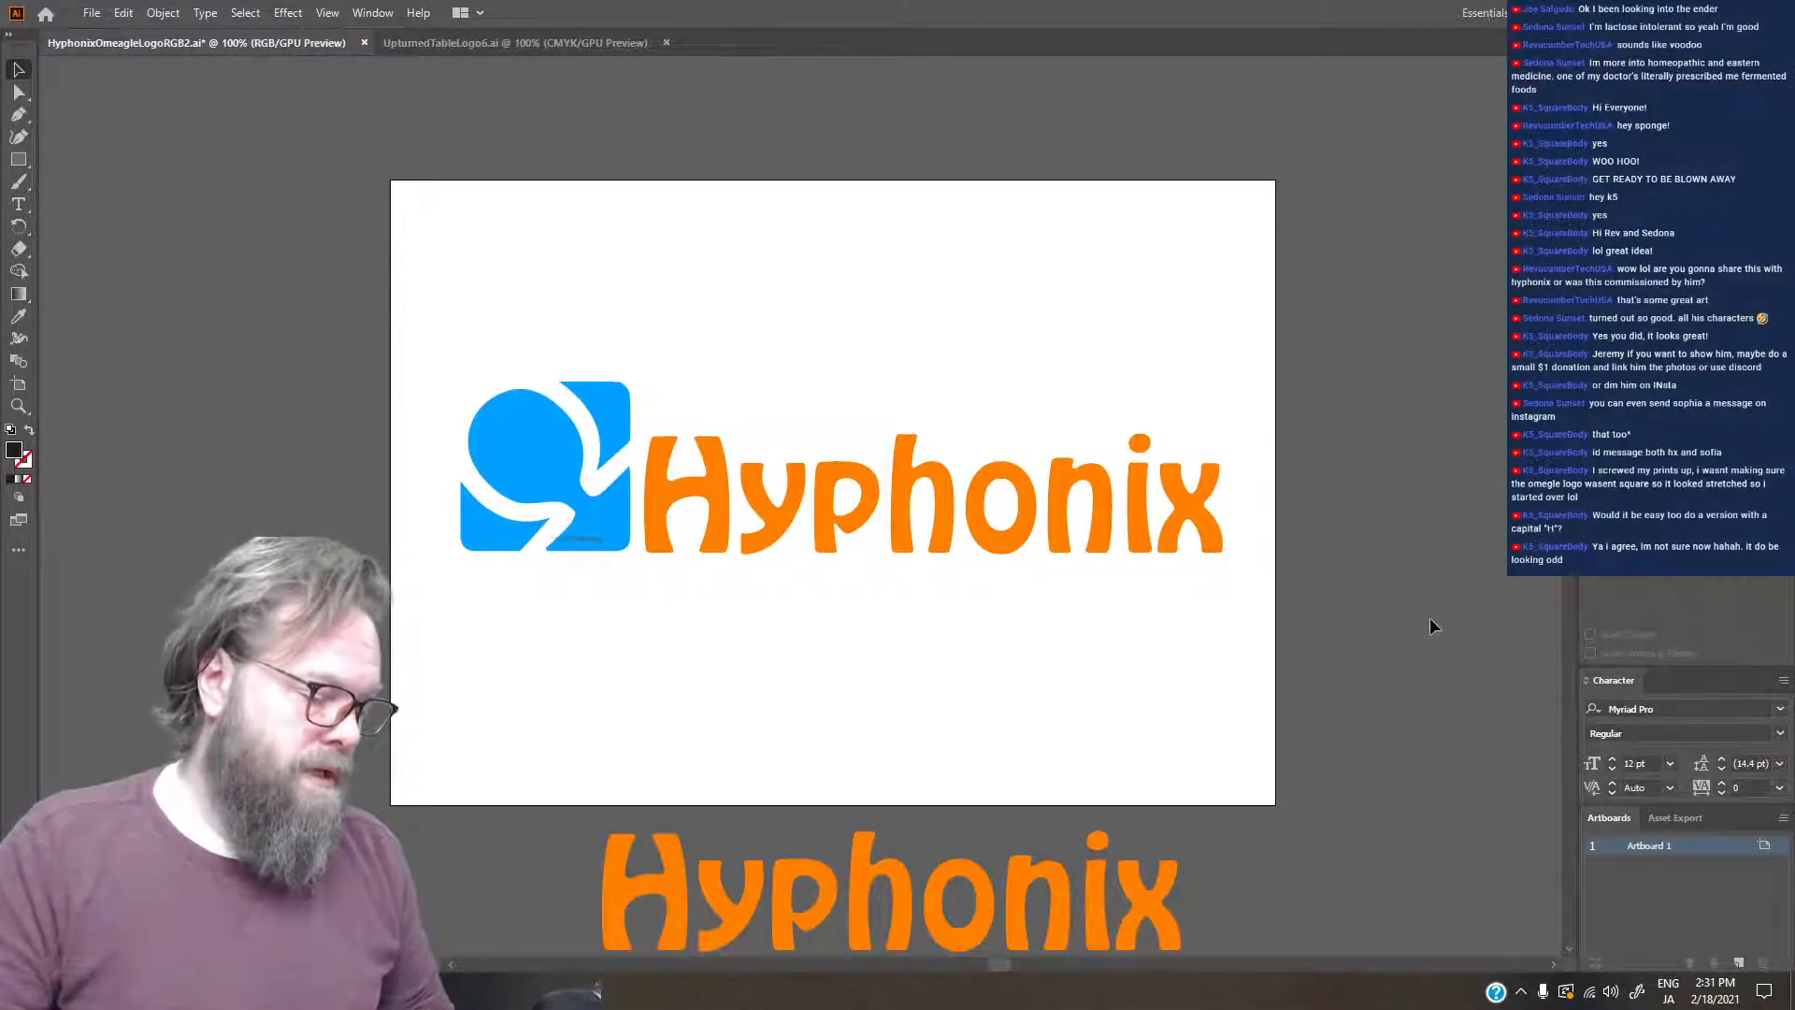
key(ctrl+z)
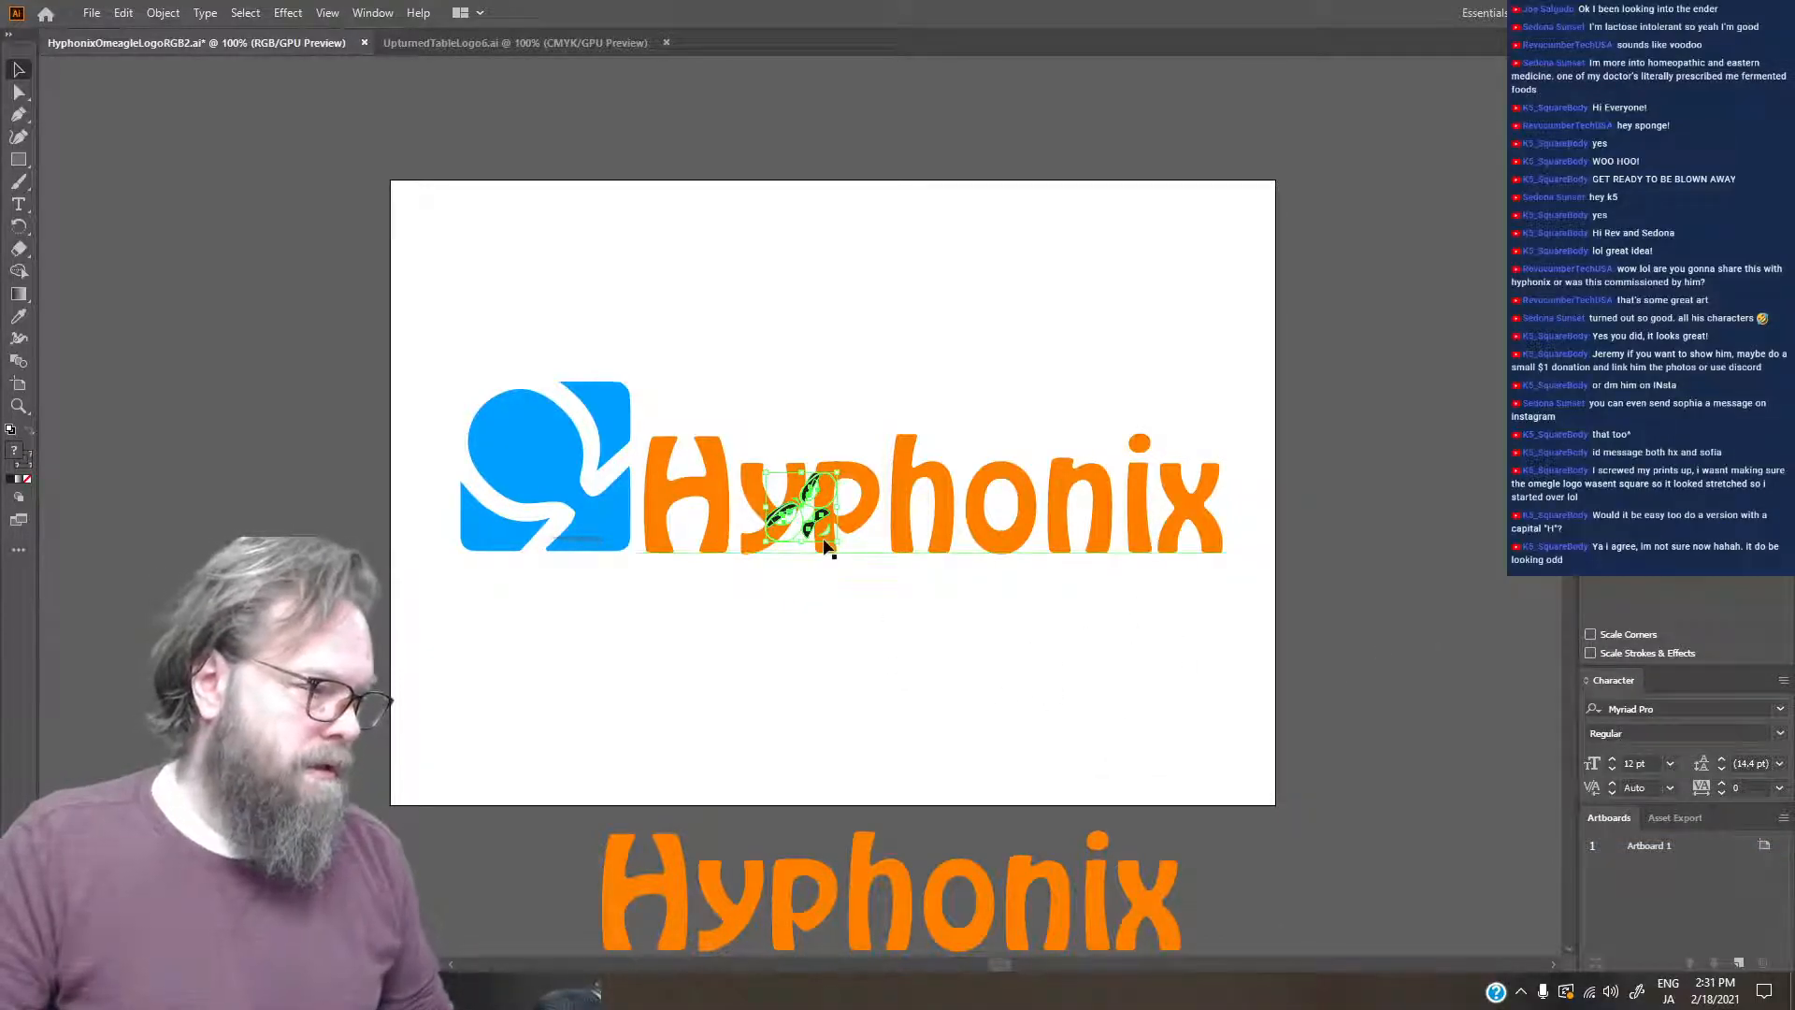
- Enlarge the pasted face artwork to about three times its size, place it just off the artboard's right edge, and save the file
drag(835, 544, 982, 687)
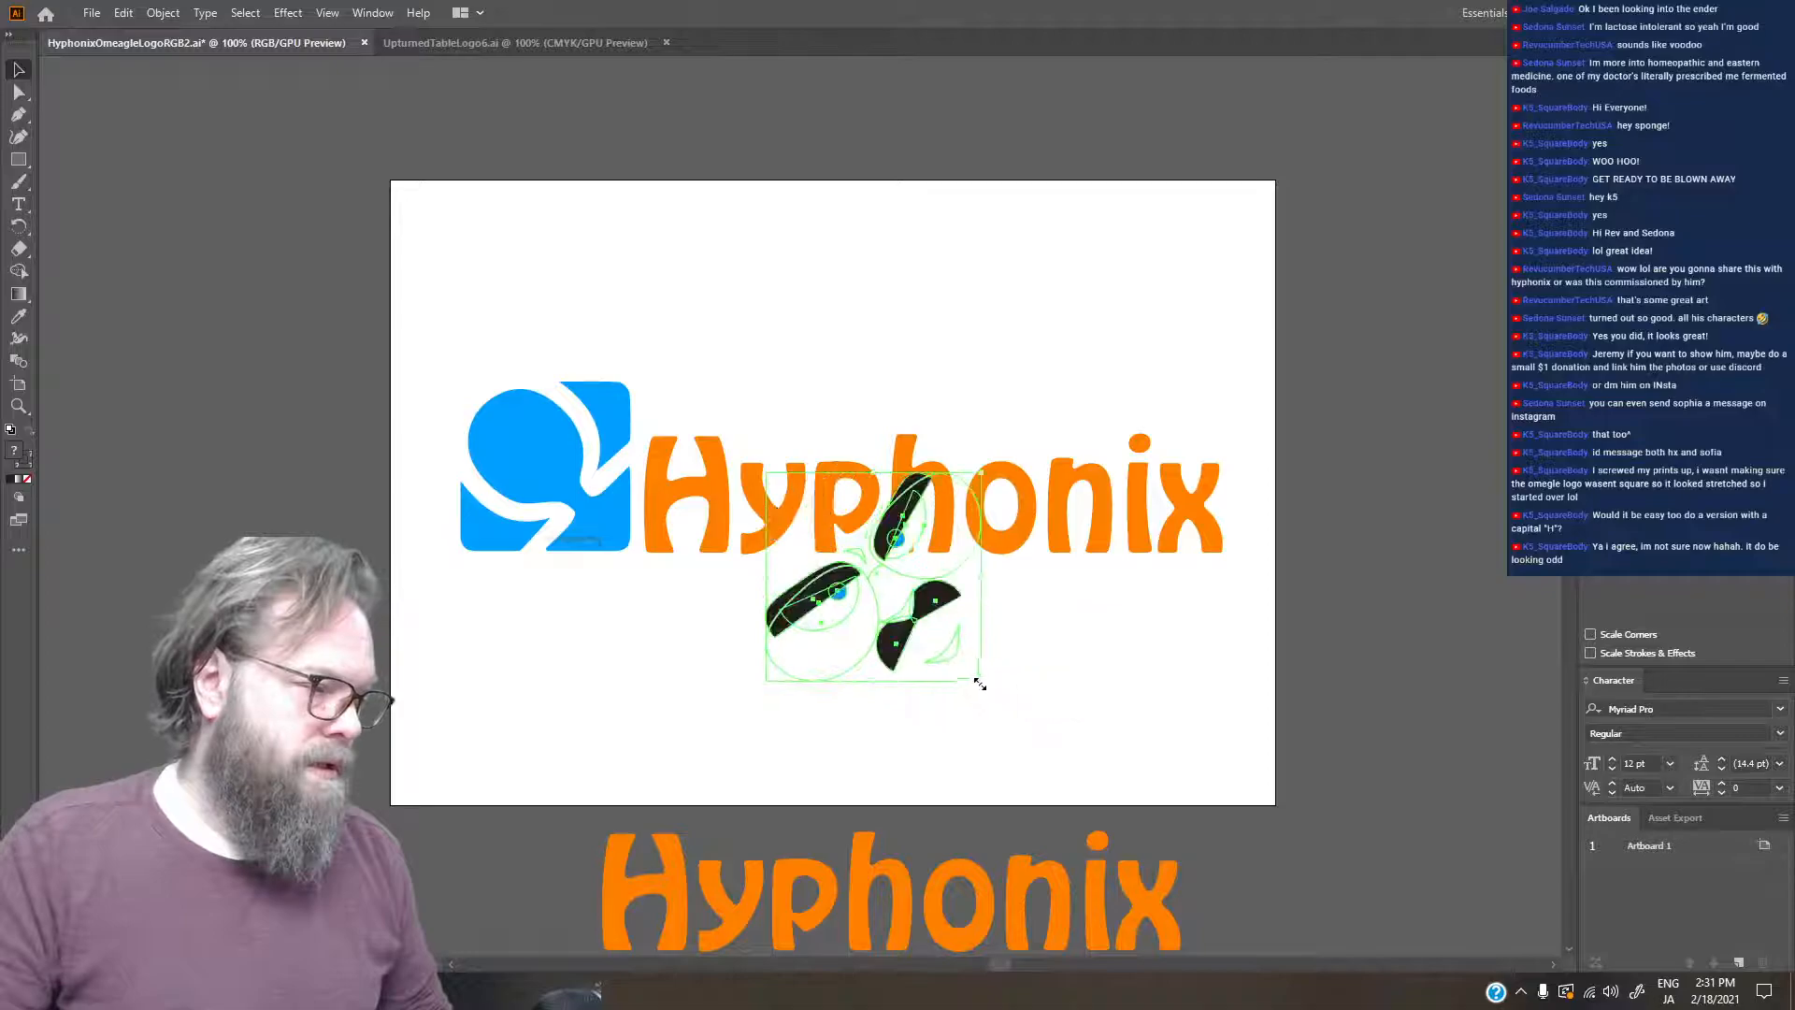
drag(919, 609, 1476, 677)
click(1447, 438)
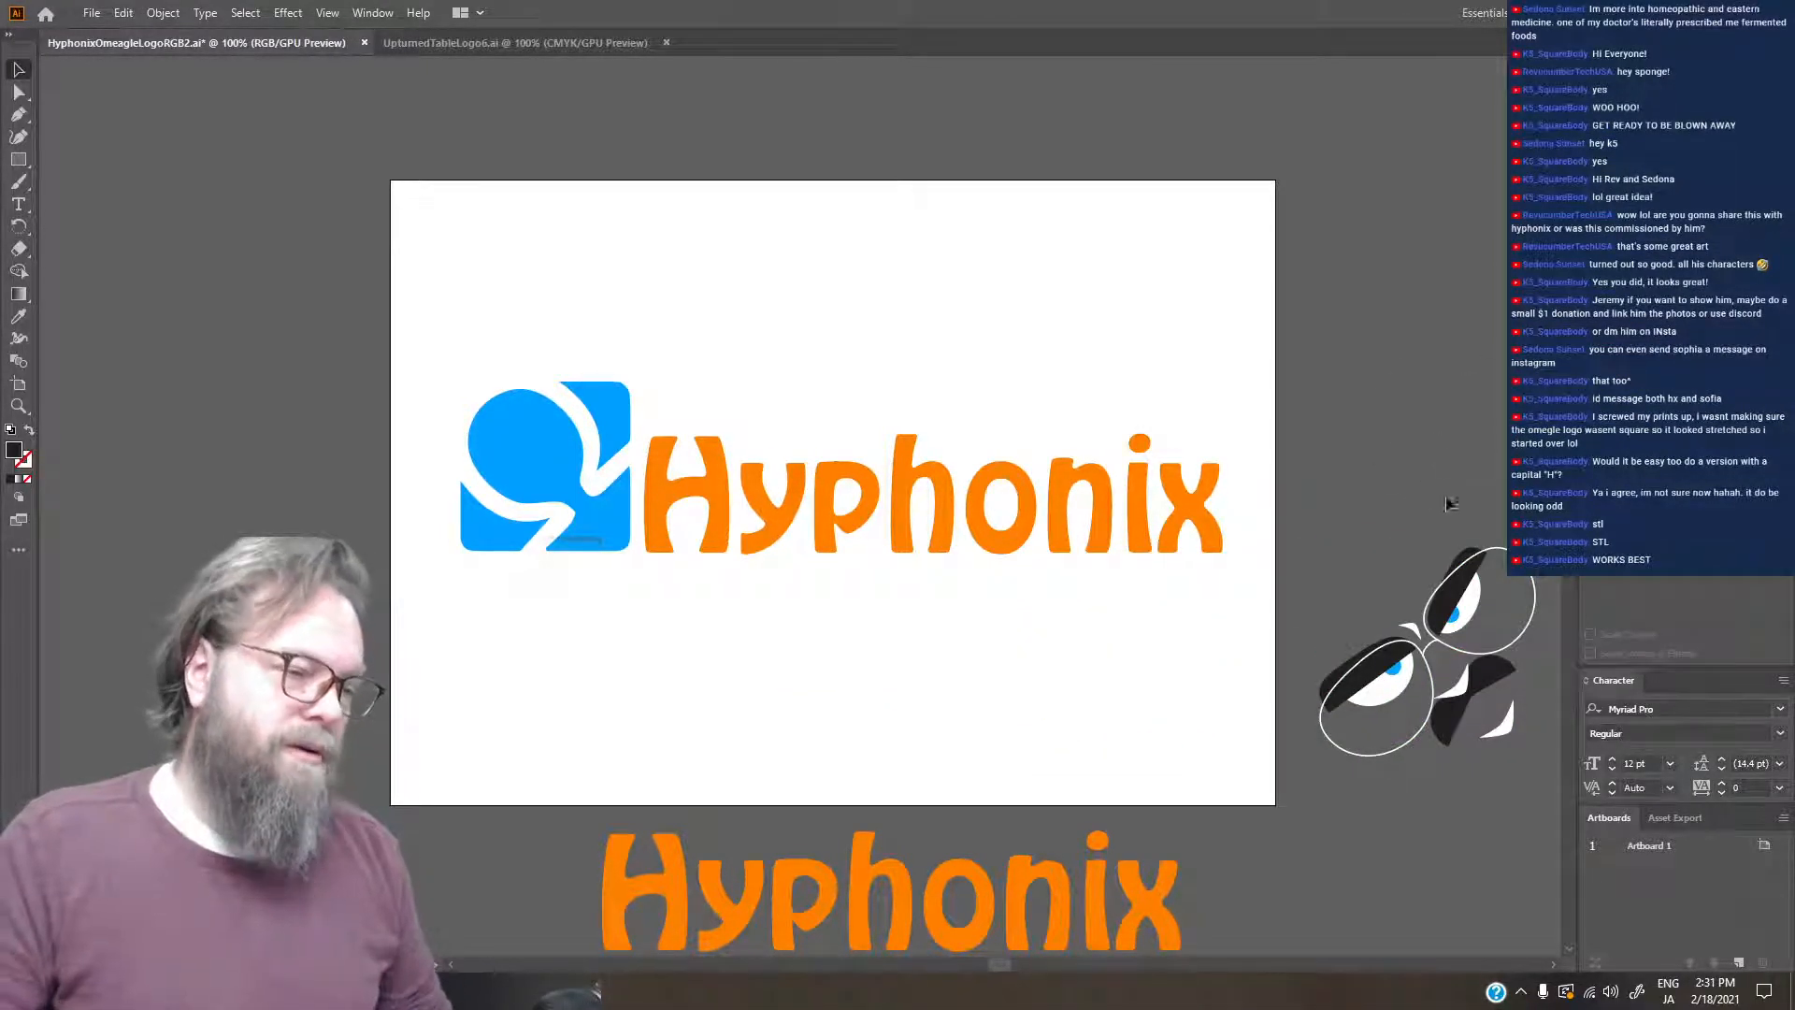
drag(1466, 599, 1422, 457)
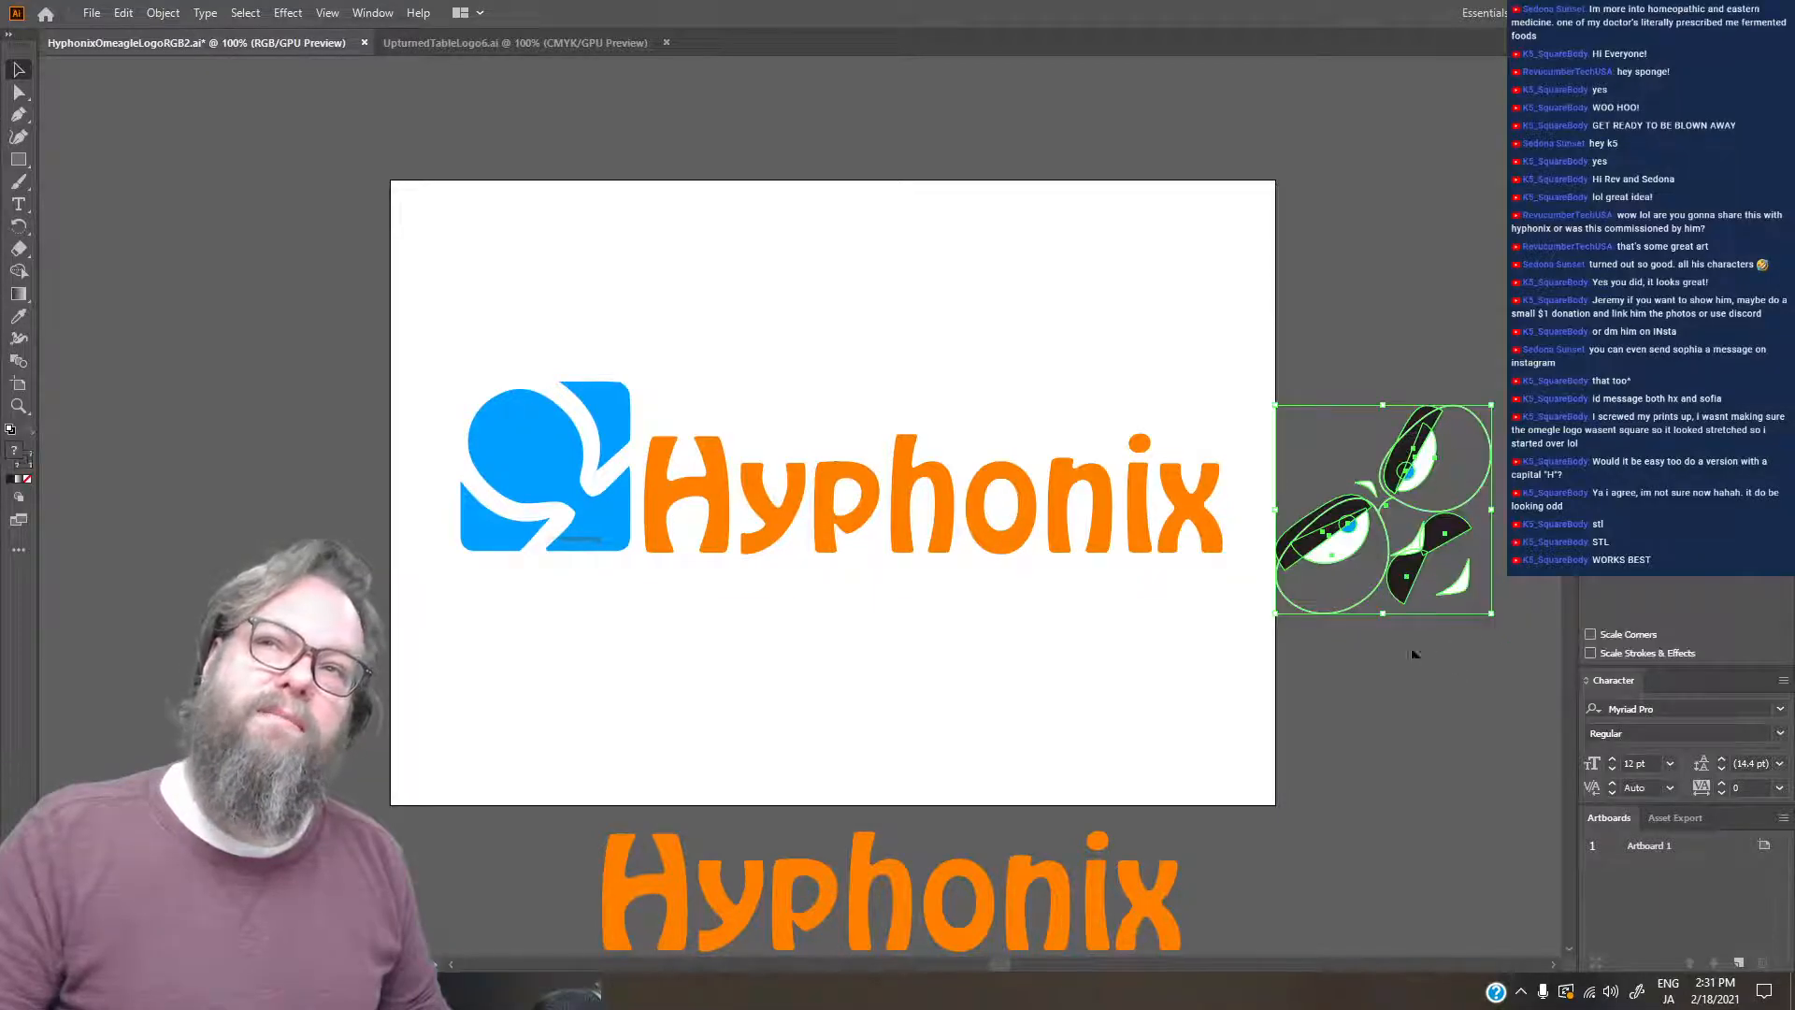
click(1433, 765)
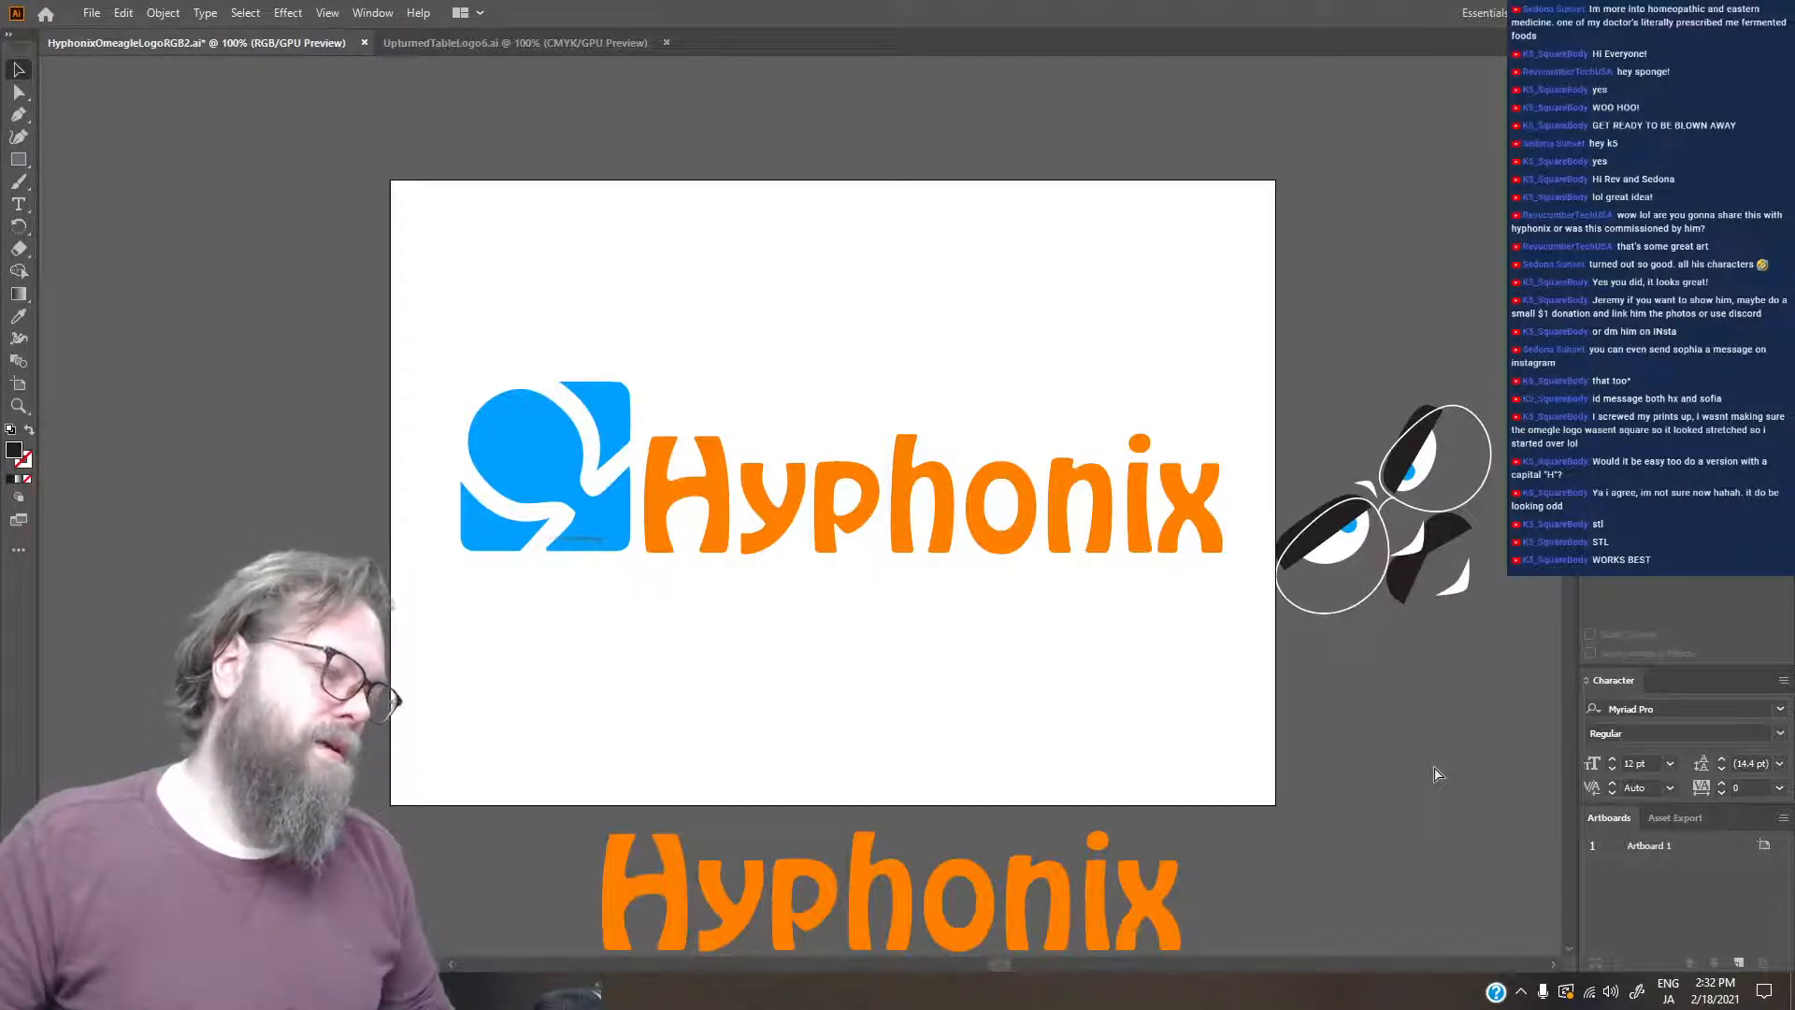
key(ctrl+s)
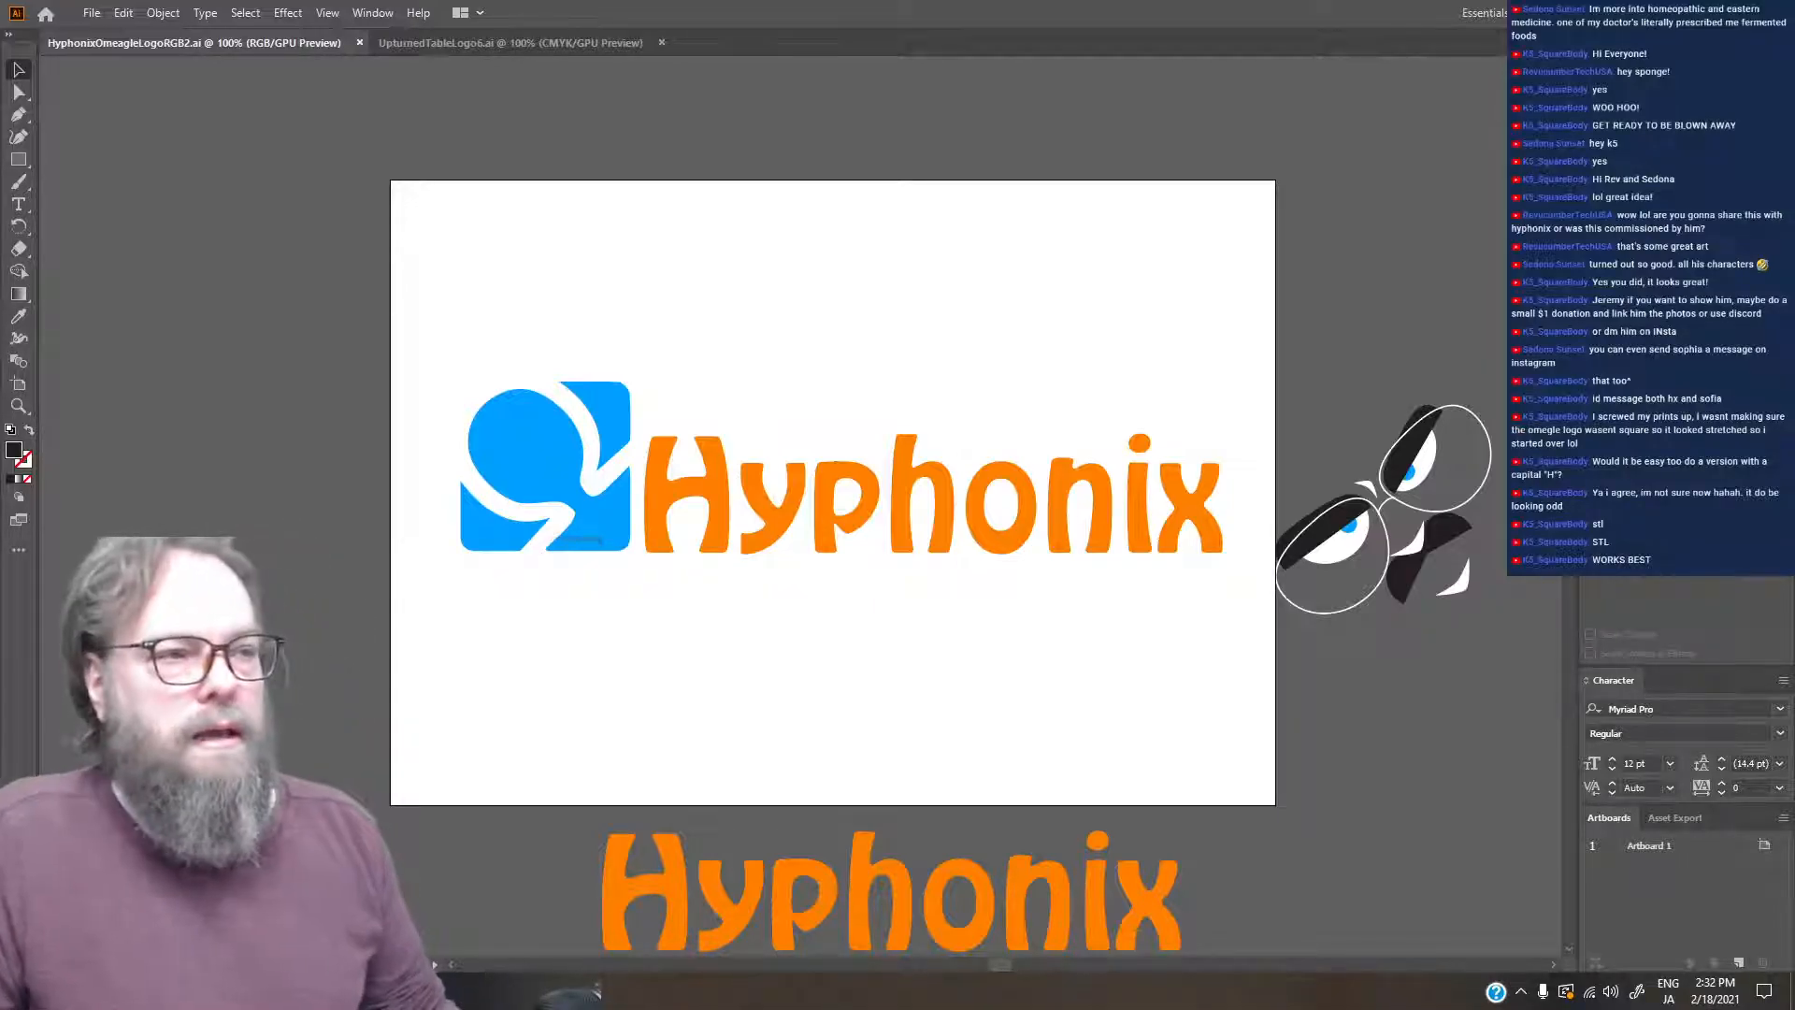
- Check which file formats Export As offers for the logo, and leave without exporting
click(92, 13)
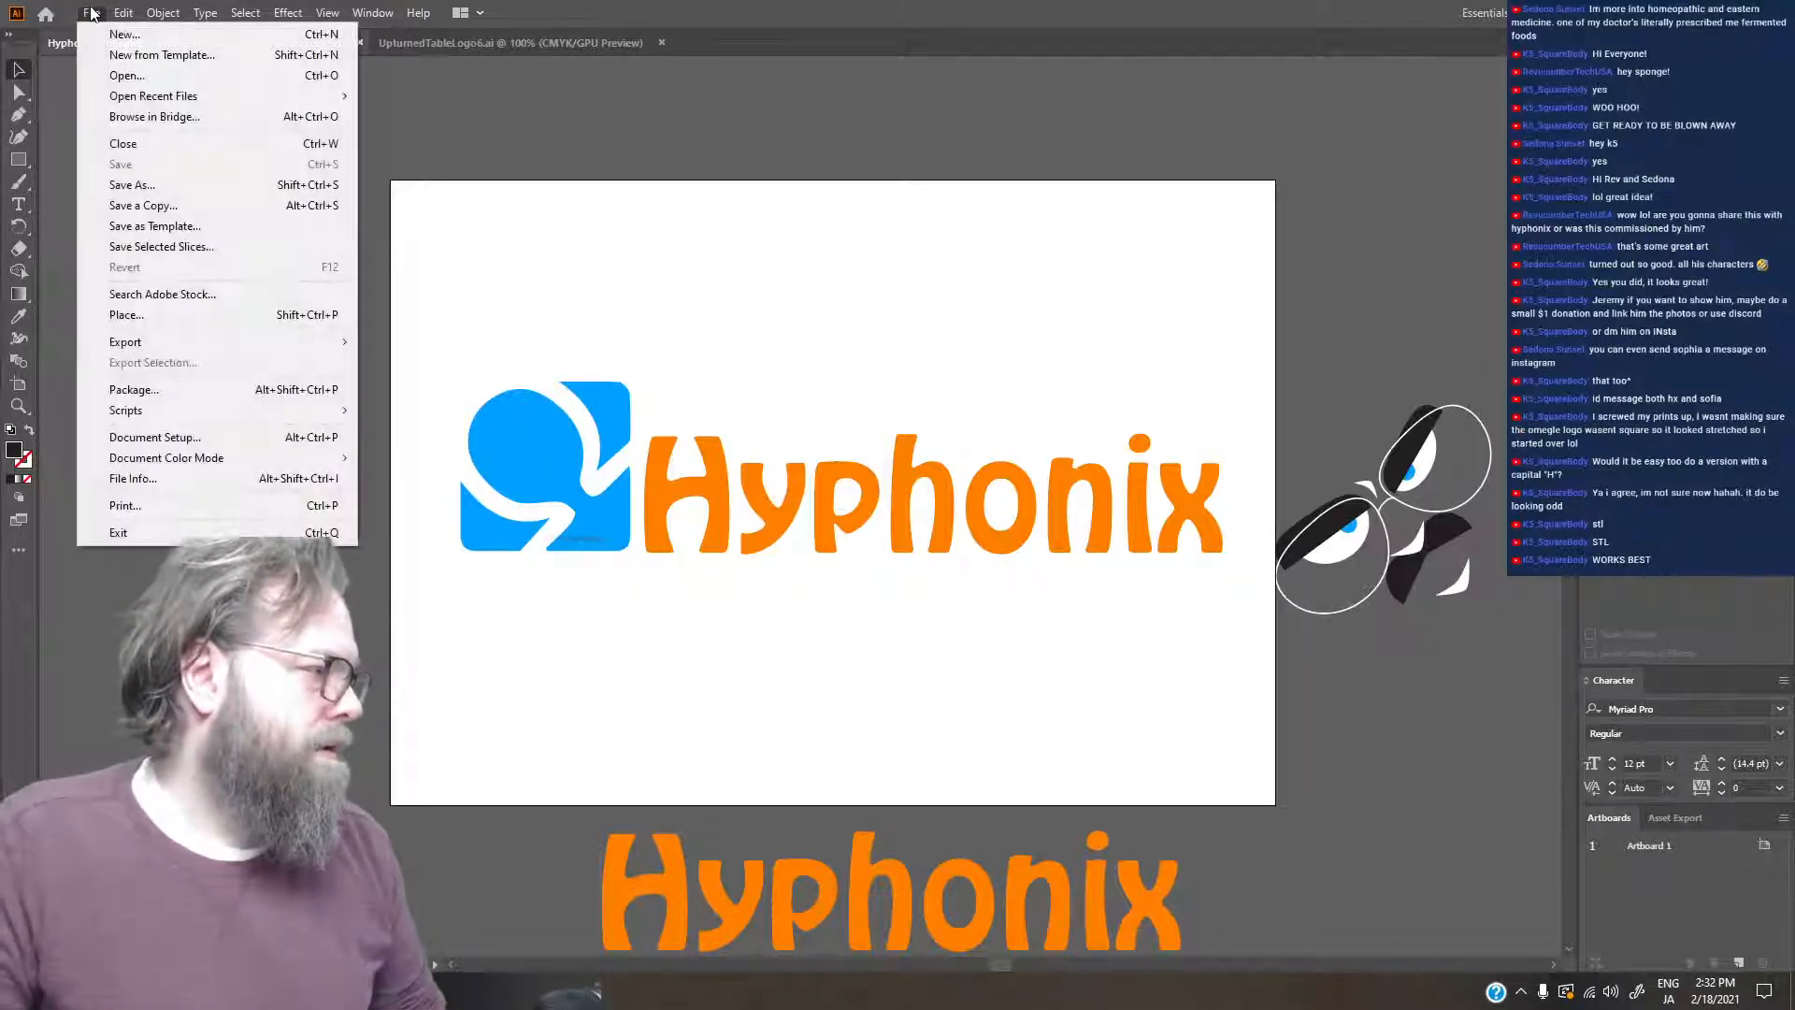
mouse_move(211, 345)
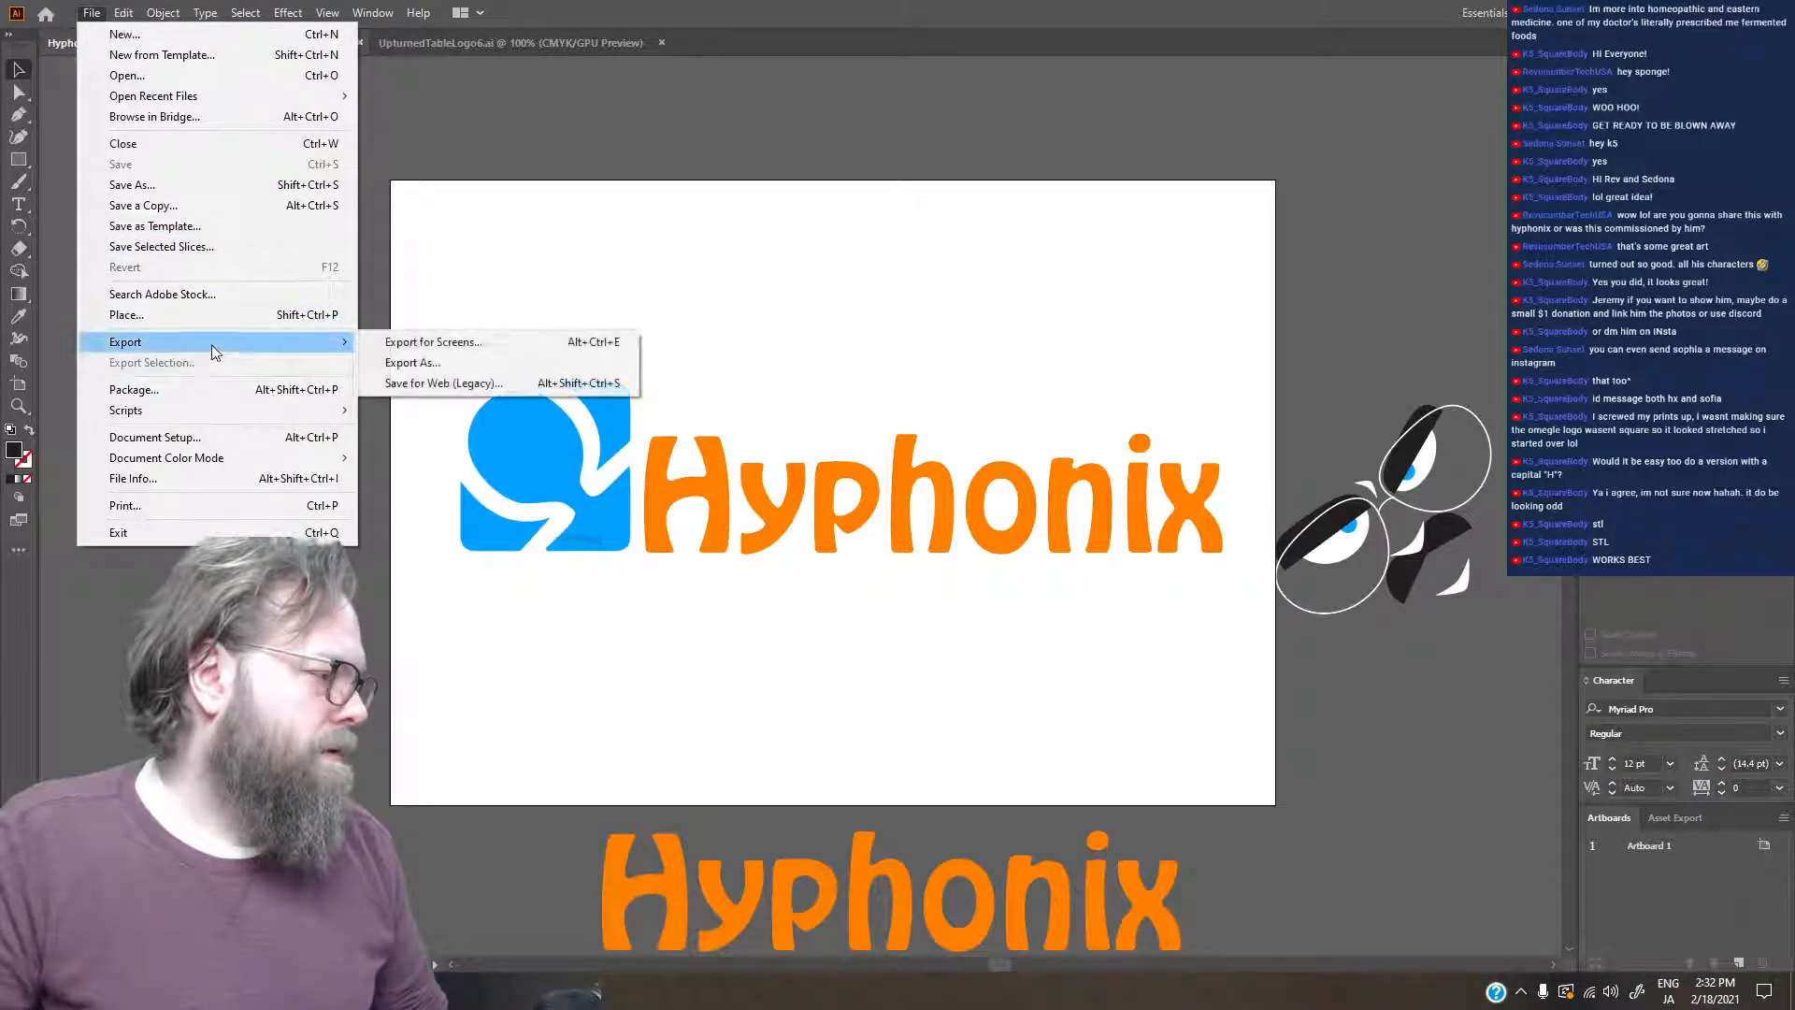
click(473, 365)
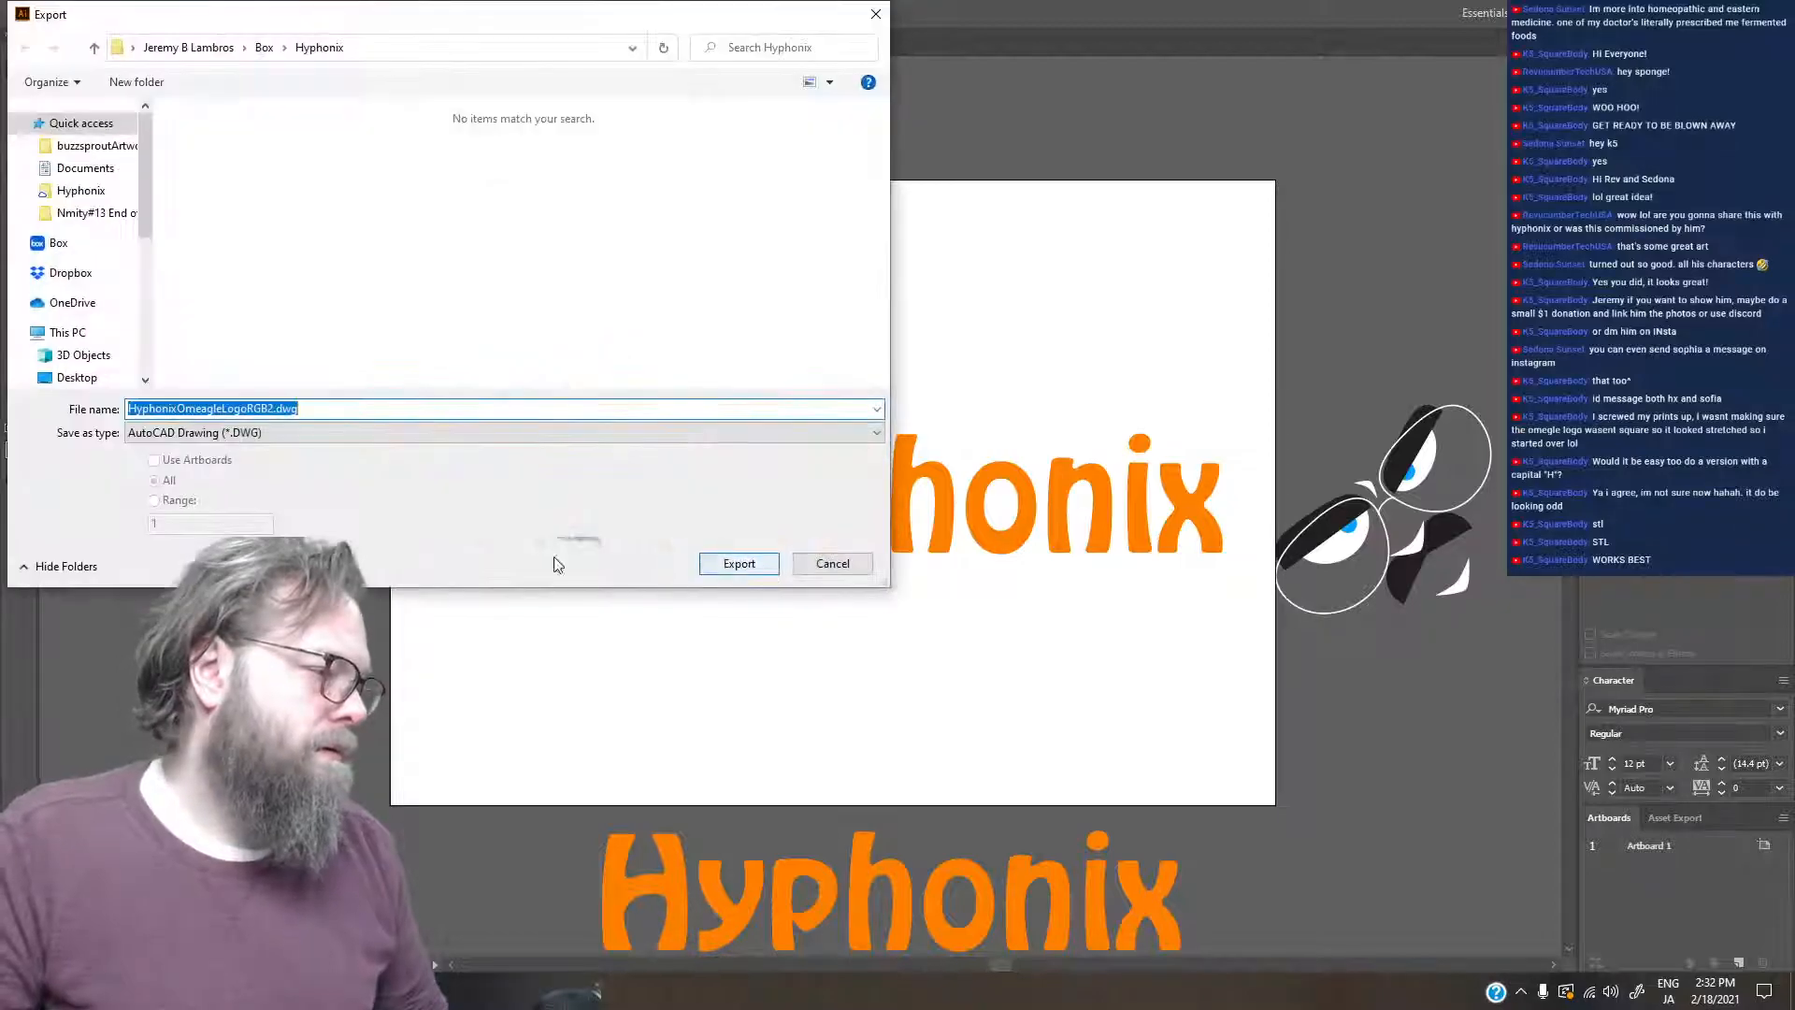
click(241, 434)
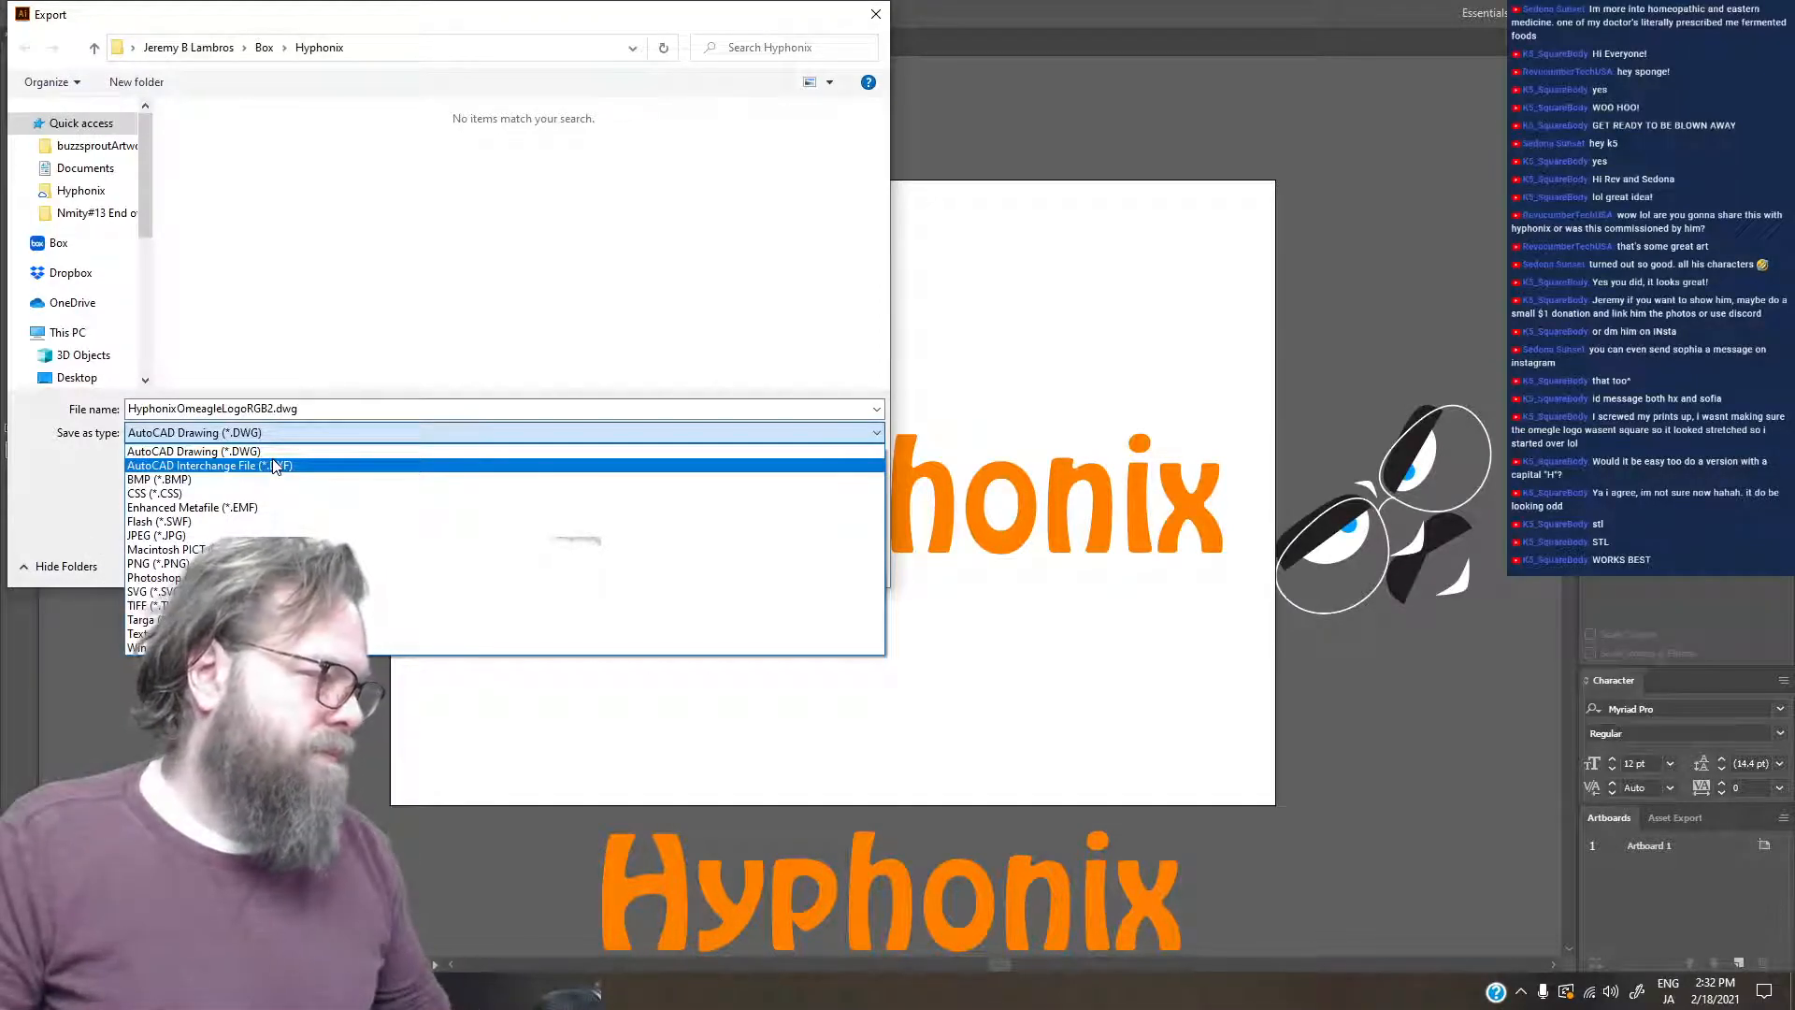
click(77, 495)
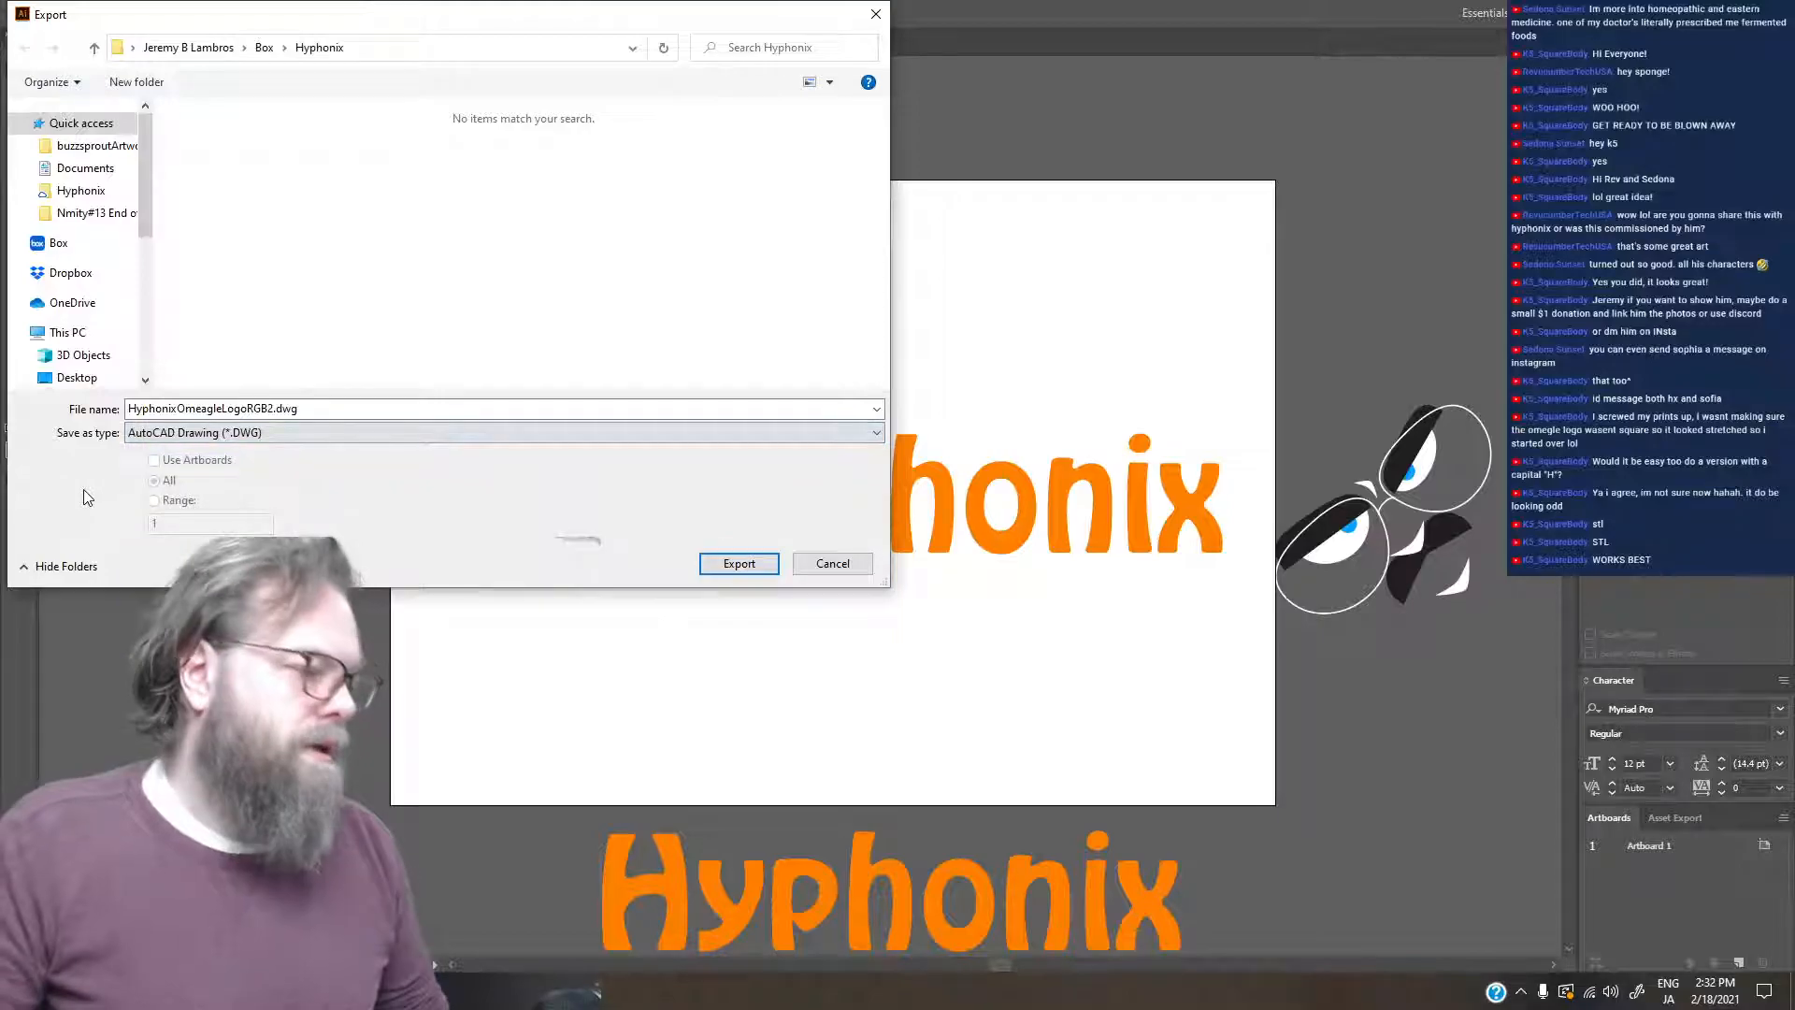
click(841, 565)
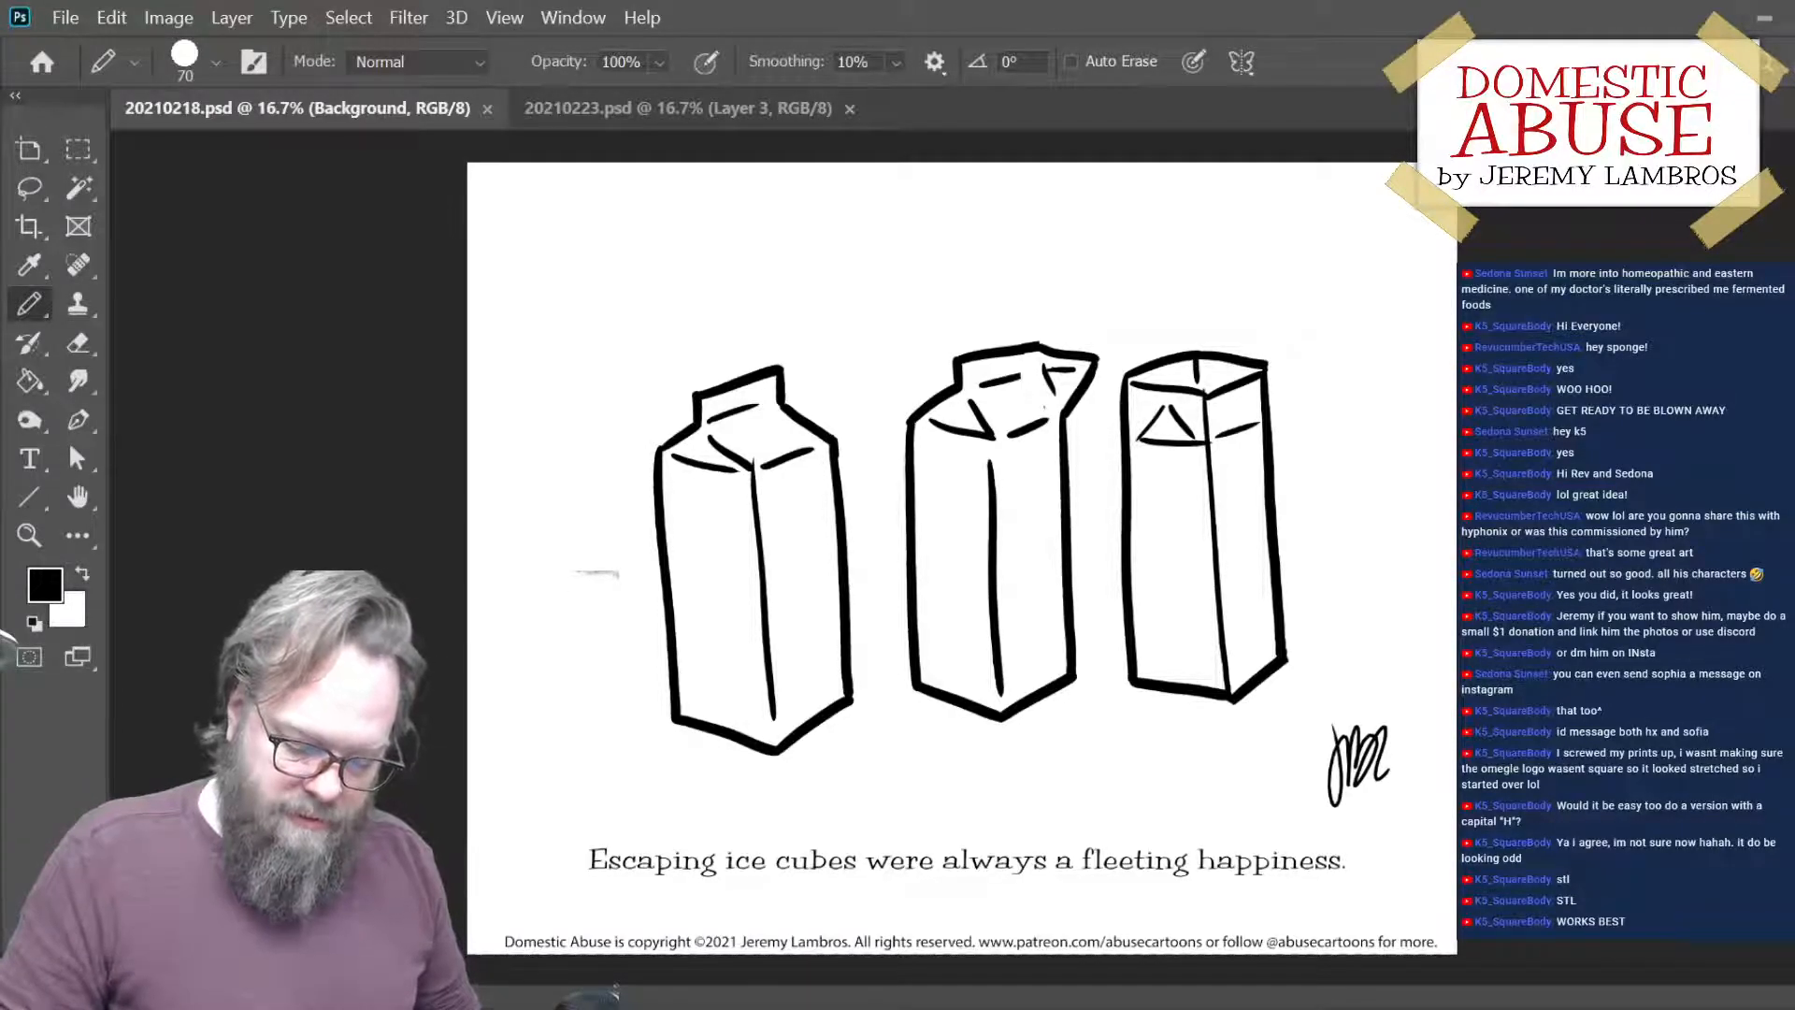
- In Photoshop, select the color layer of 20210218.psd, make white the foreground color, and get ready to sample a fill color
key(alt+bracketright)
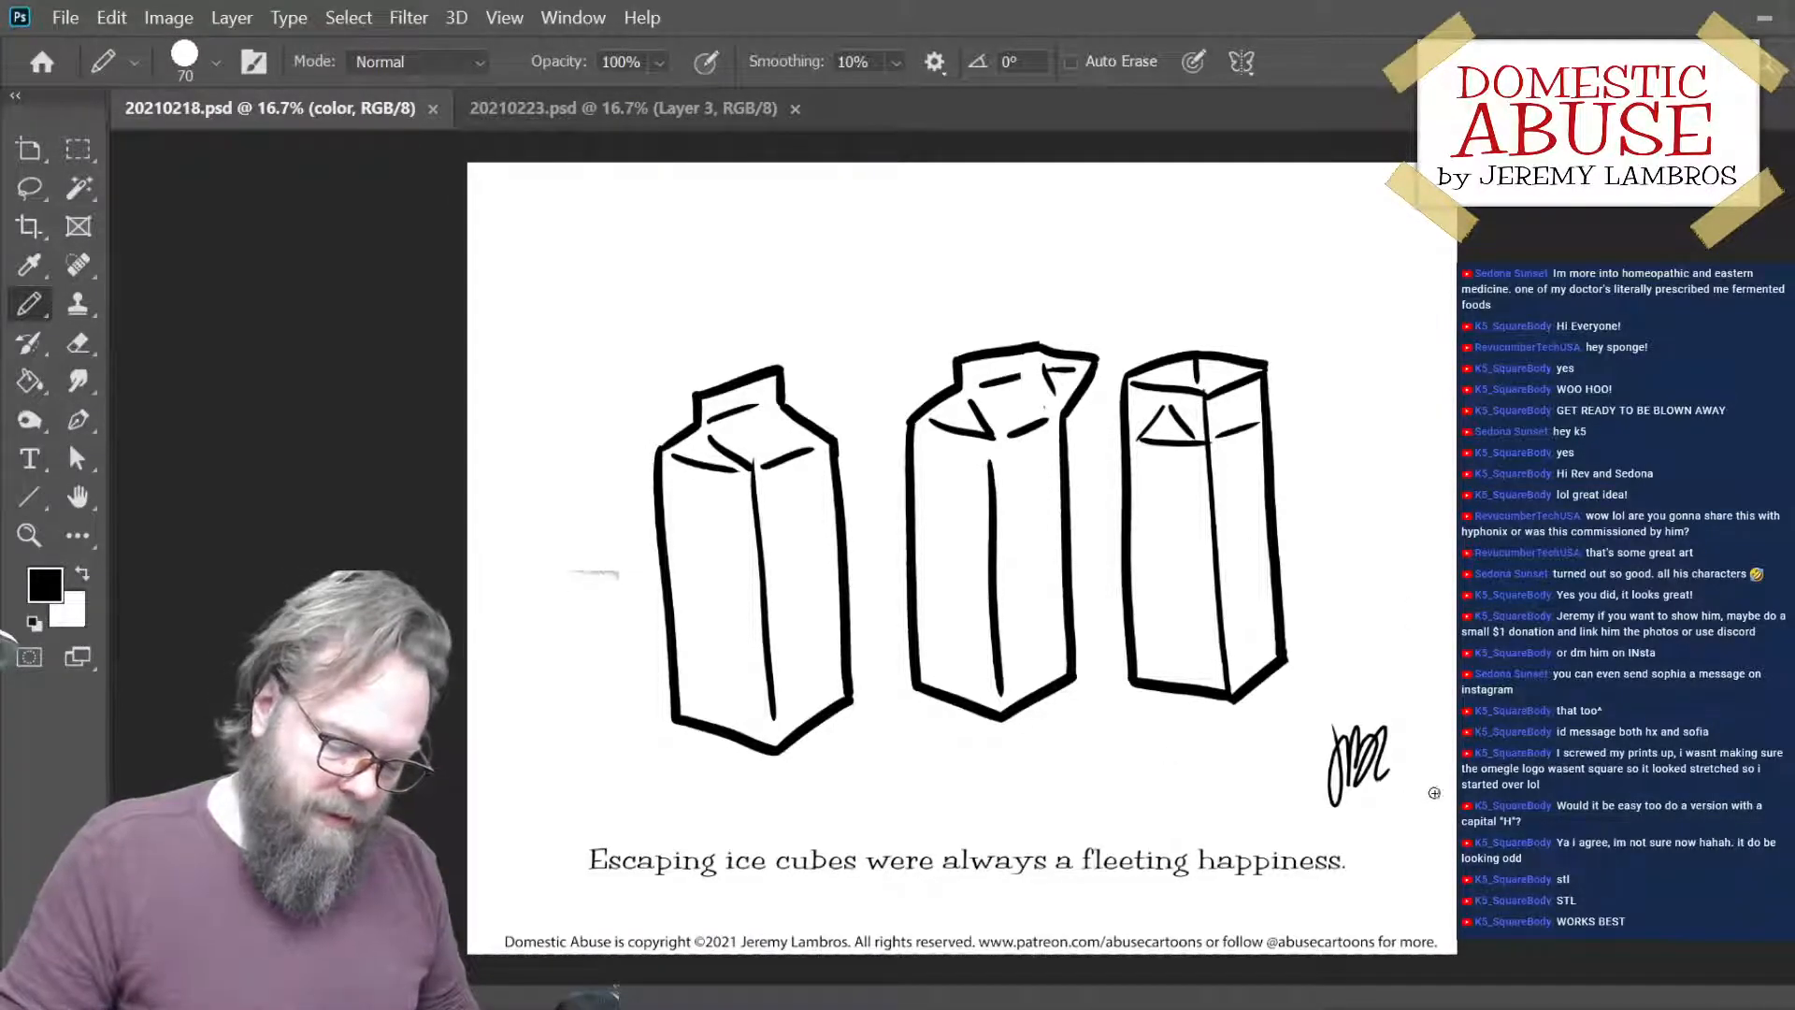
key(g)
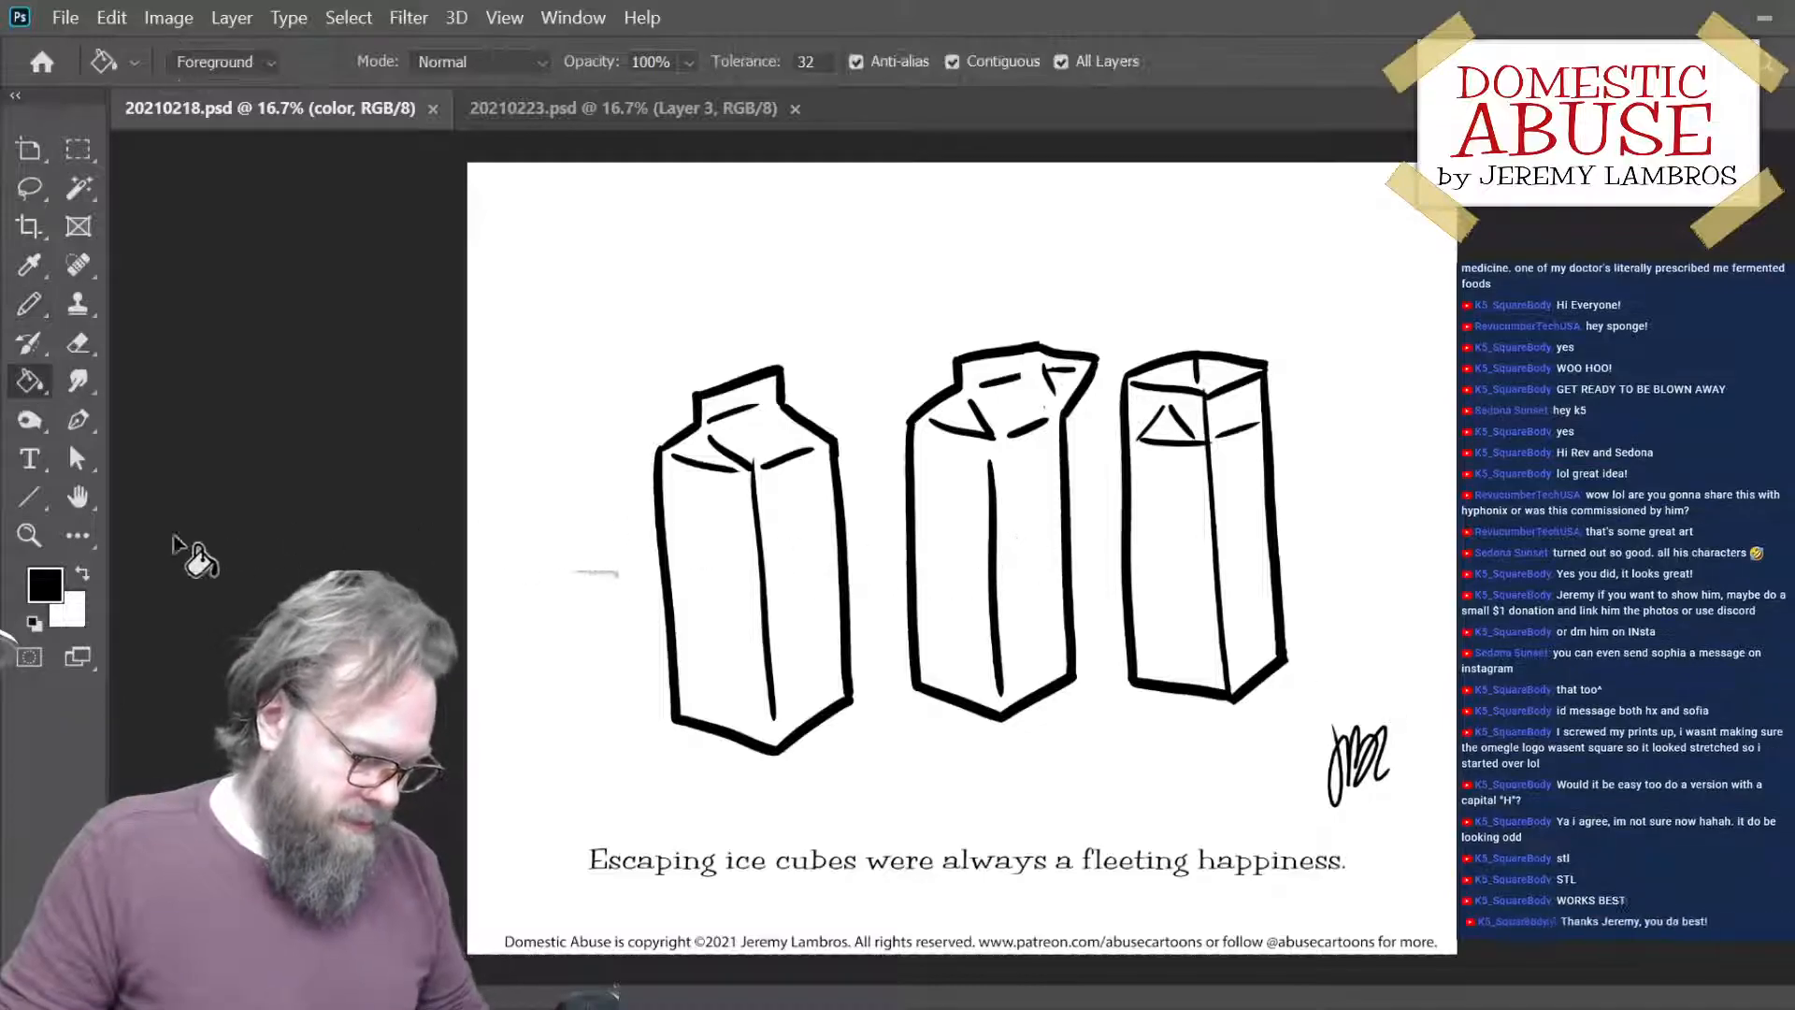
click(84, 573)
key(i)
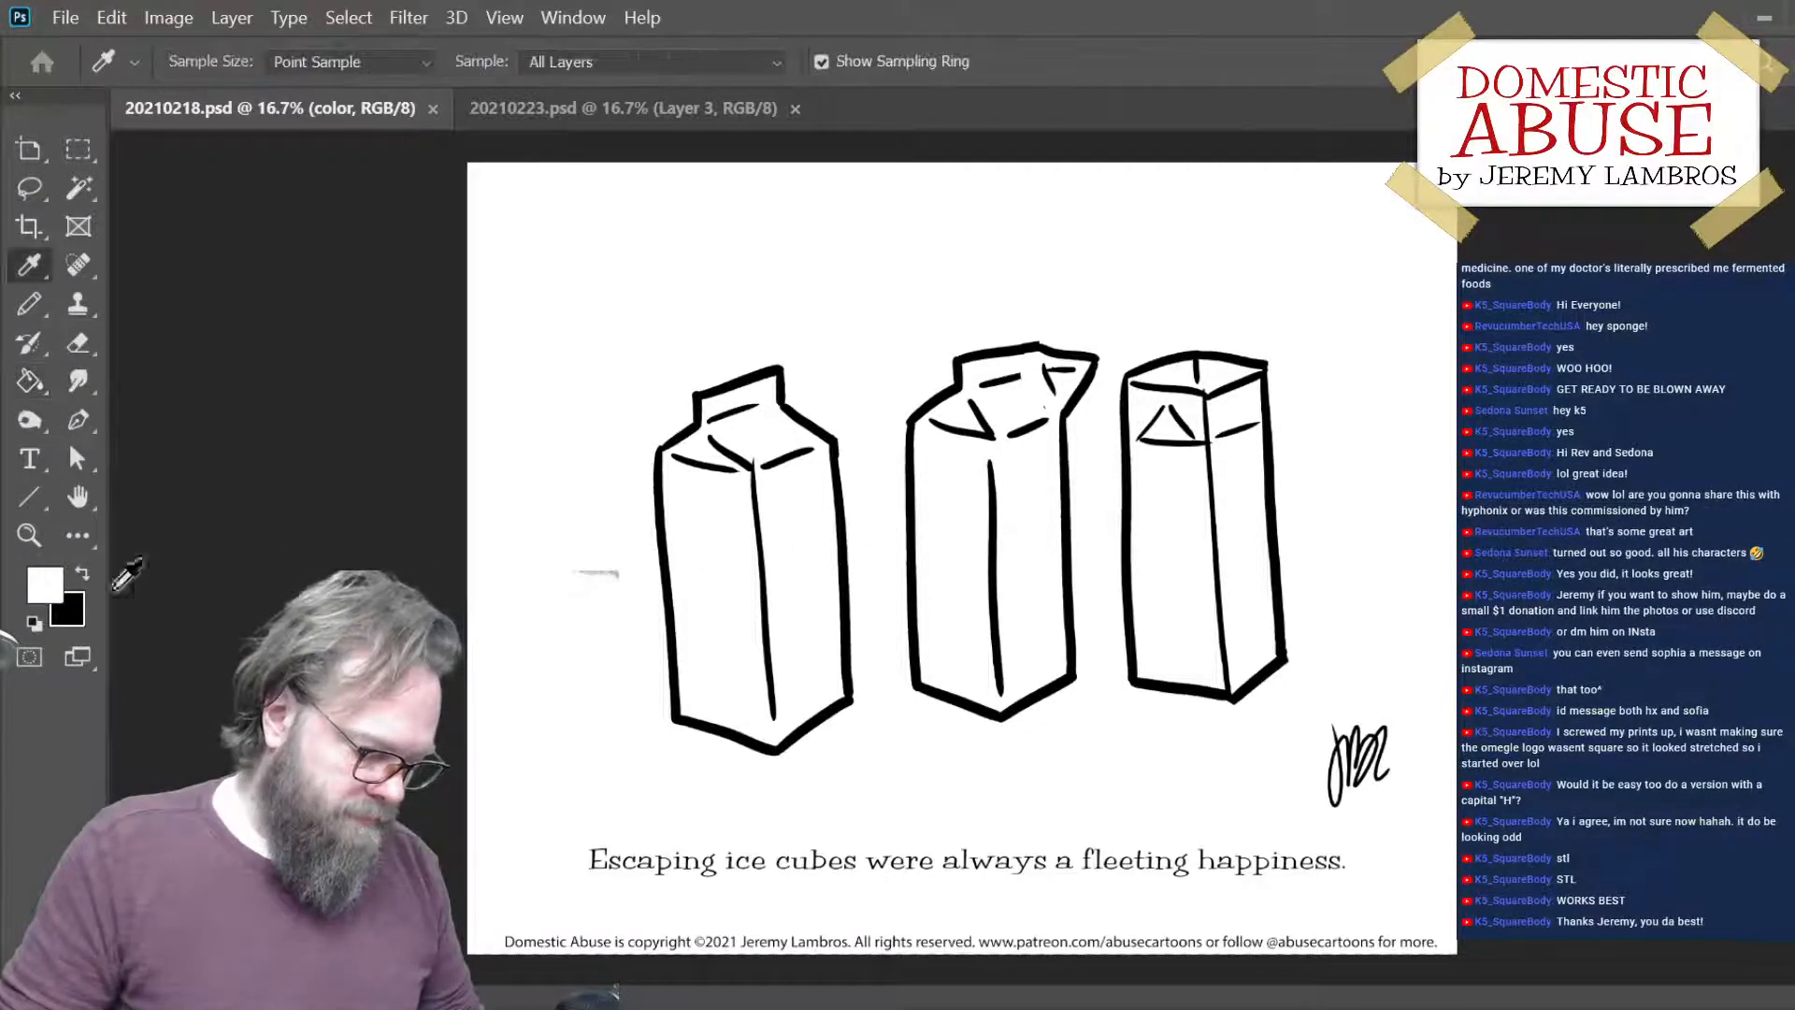
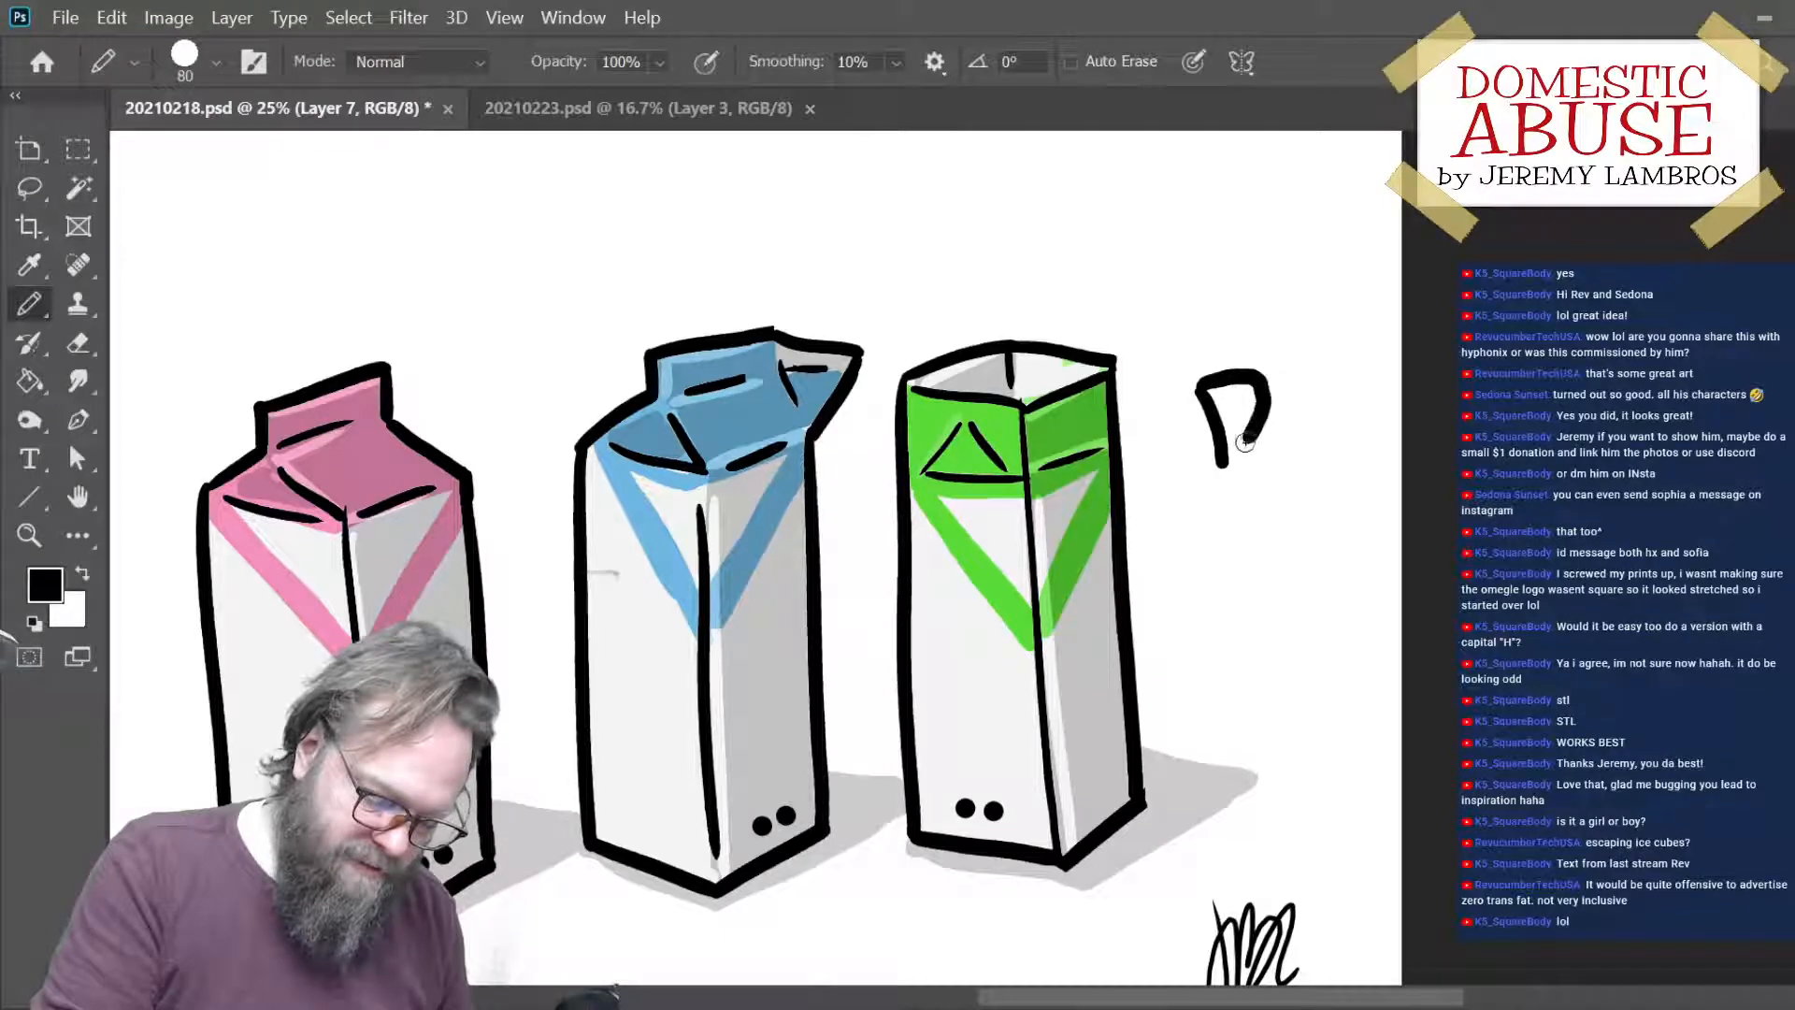
- Close the black outline of the rounded shape beside the green carton, fill it with orange, and move it into the carton's open top
key(ctrl+z)
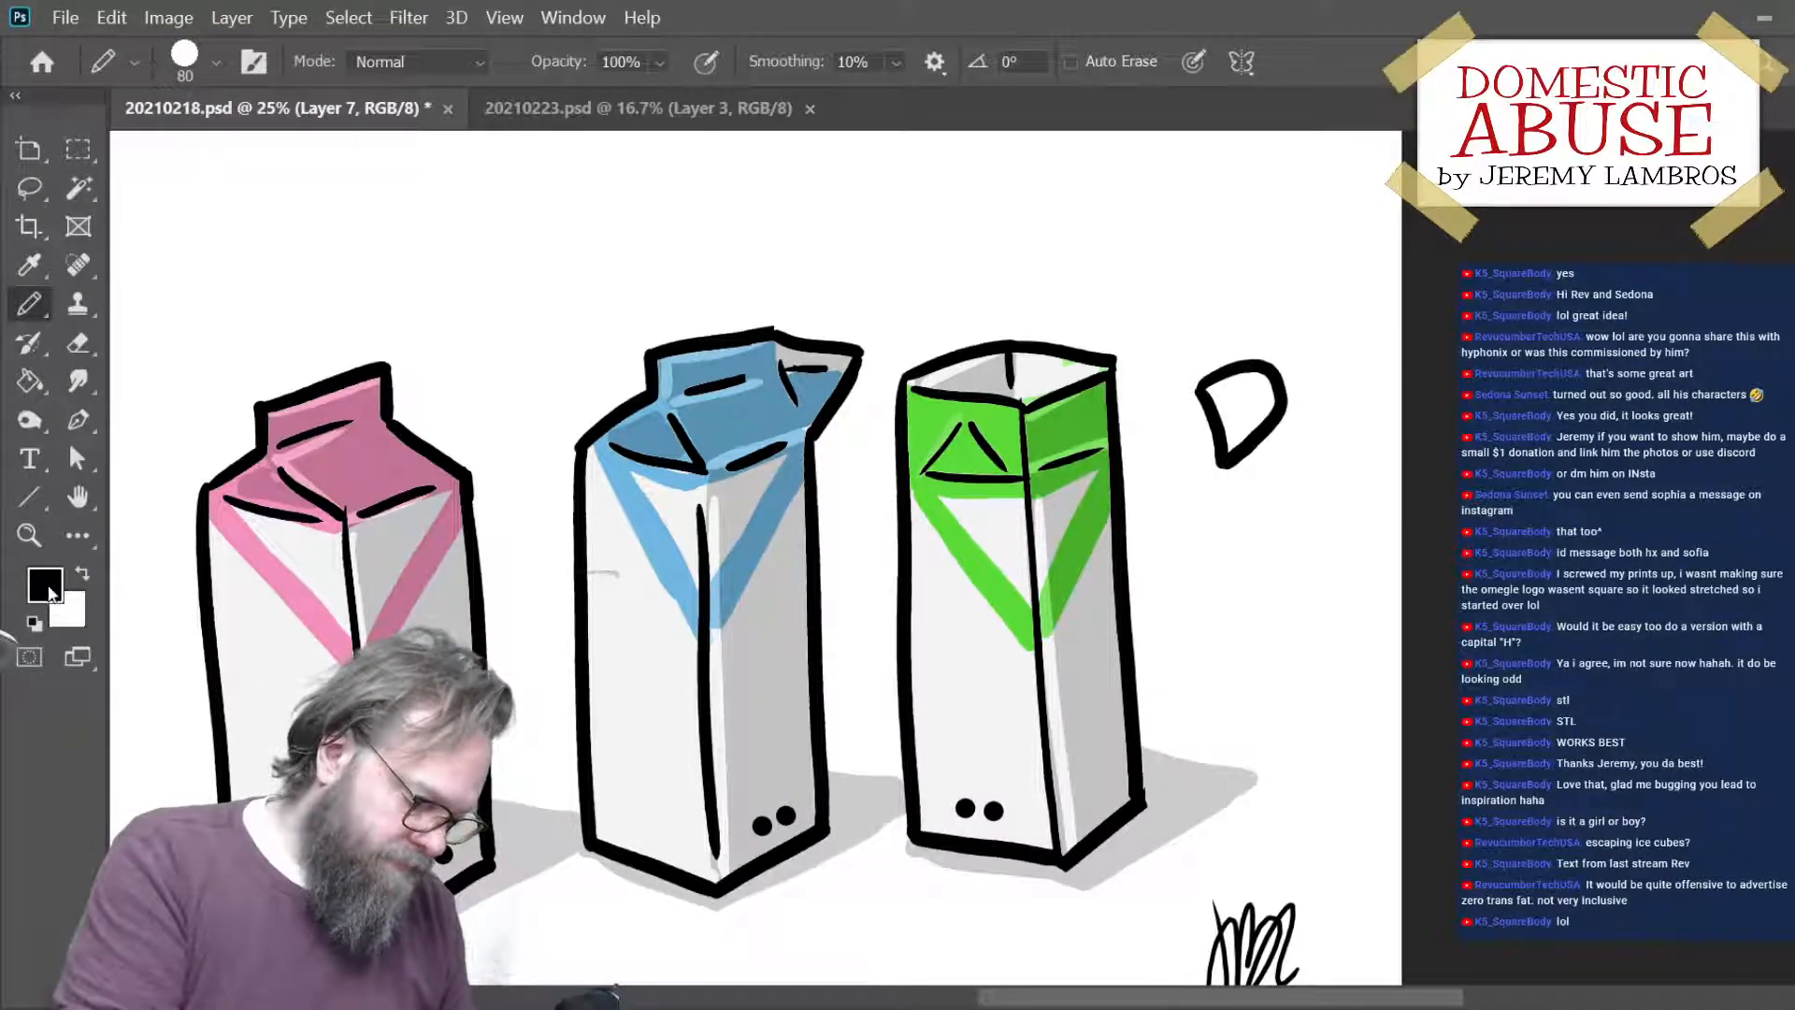
key(i)
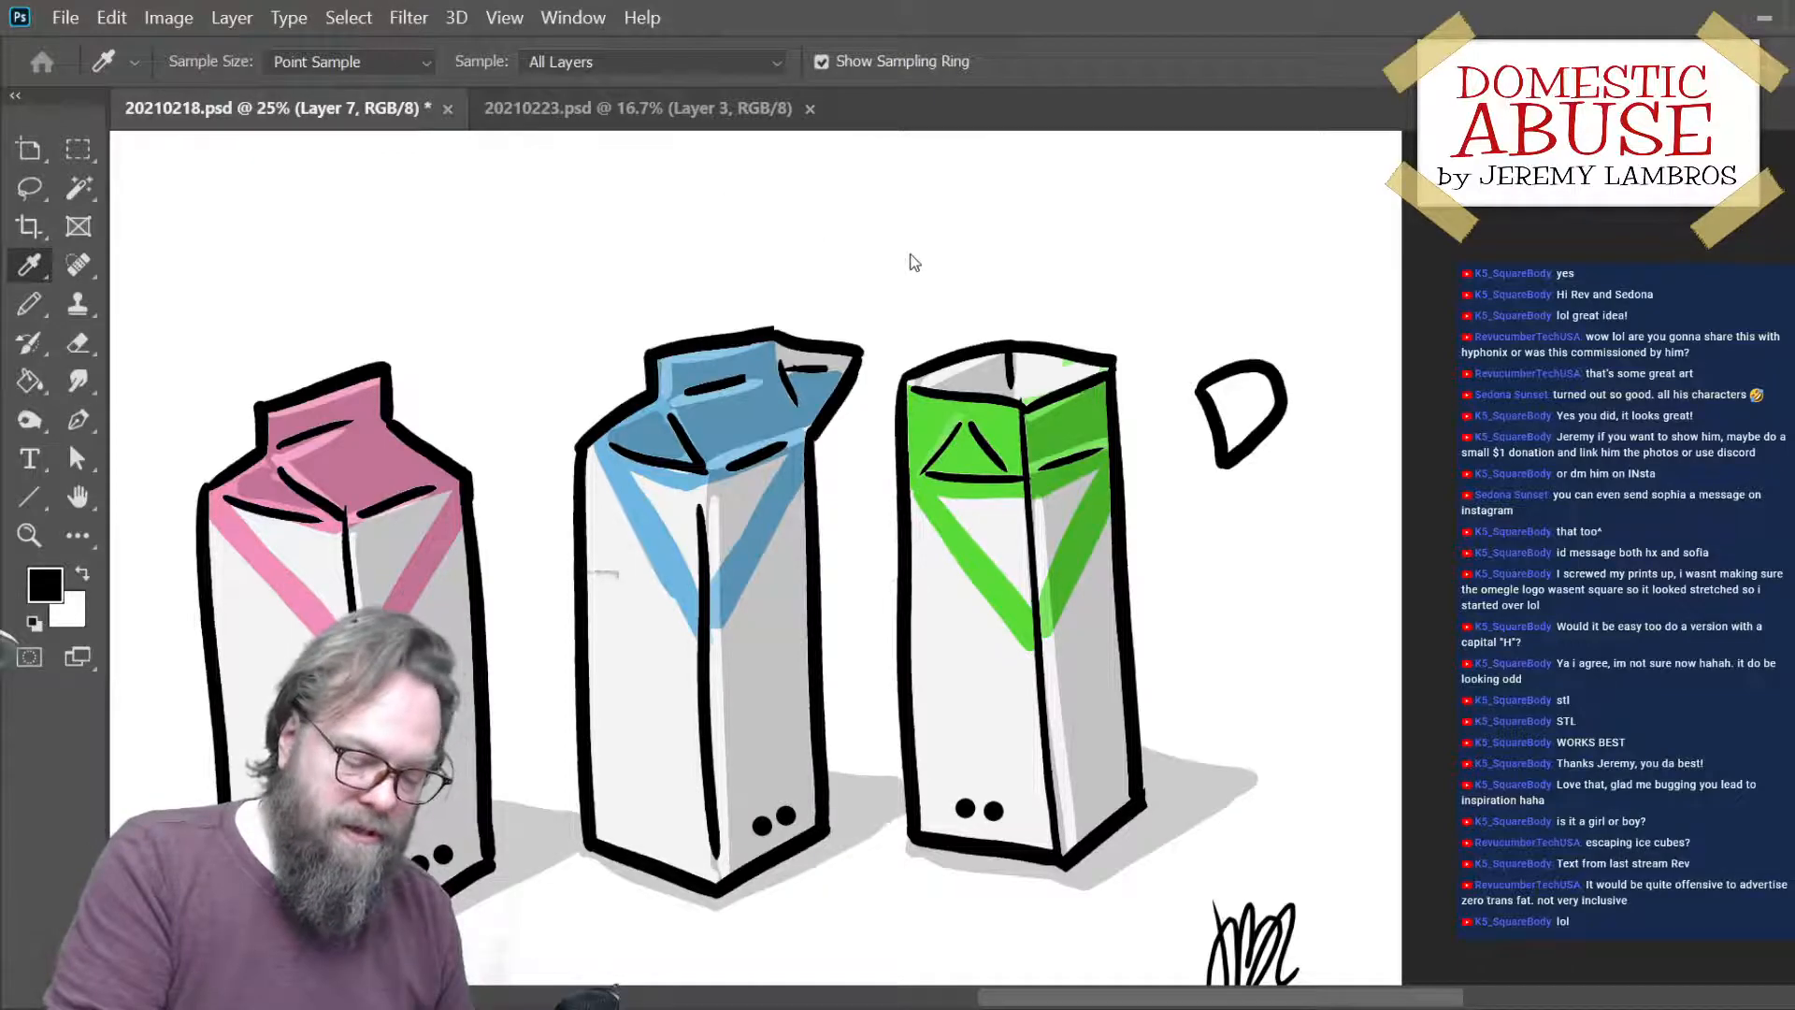
click(1326, 195)
key(g)
click(1250, 412)
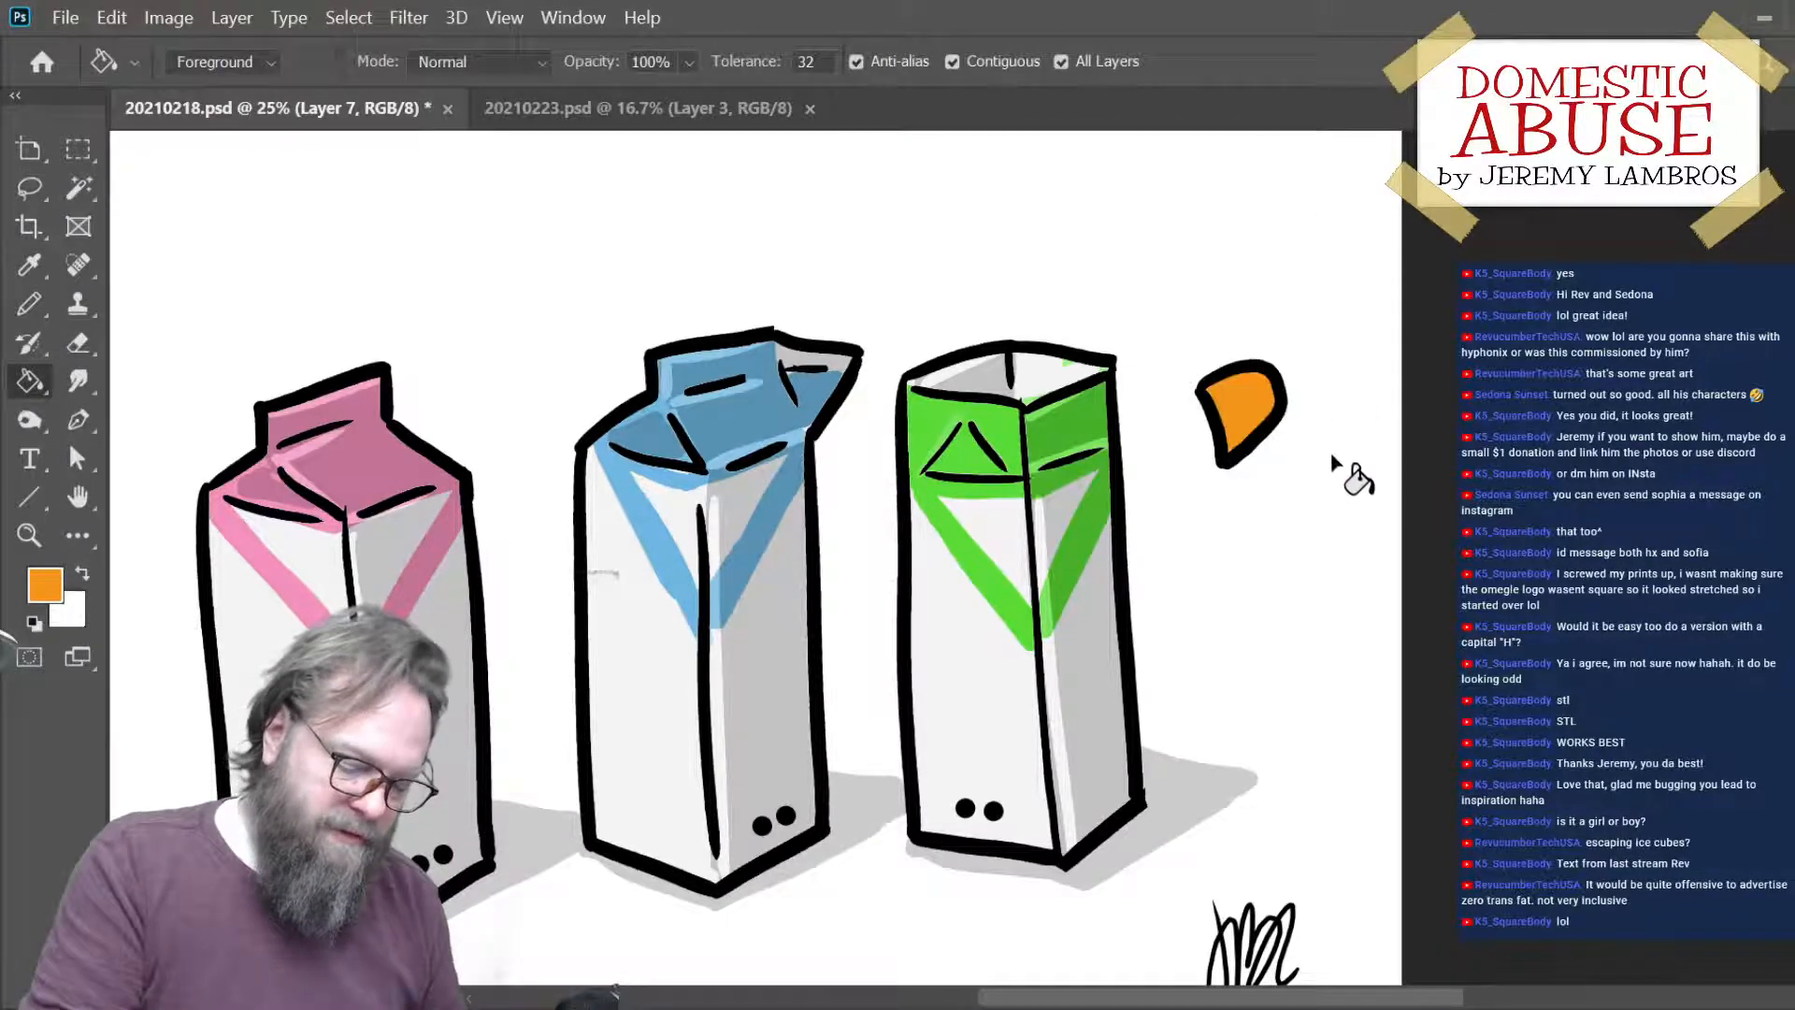
mouse_move(1276, 426)
mouse_down()
mouse_move(1140, 491)
mouse_move(1071, 449)
mouse_move(1101, 433)
mouse_move(1091, 414)
mouse_up()
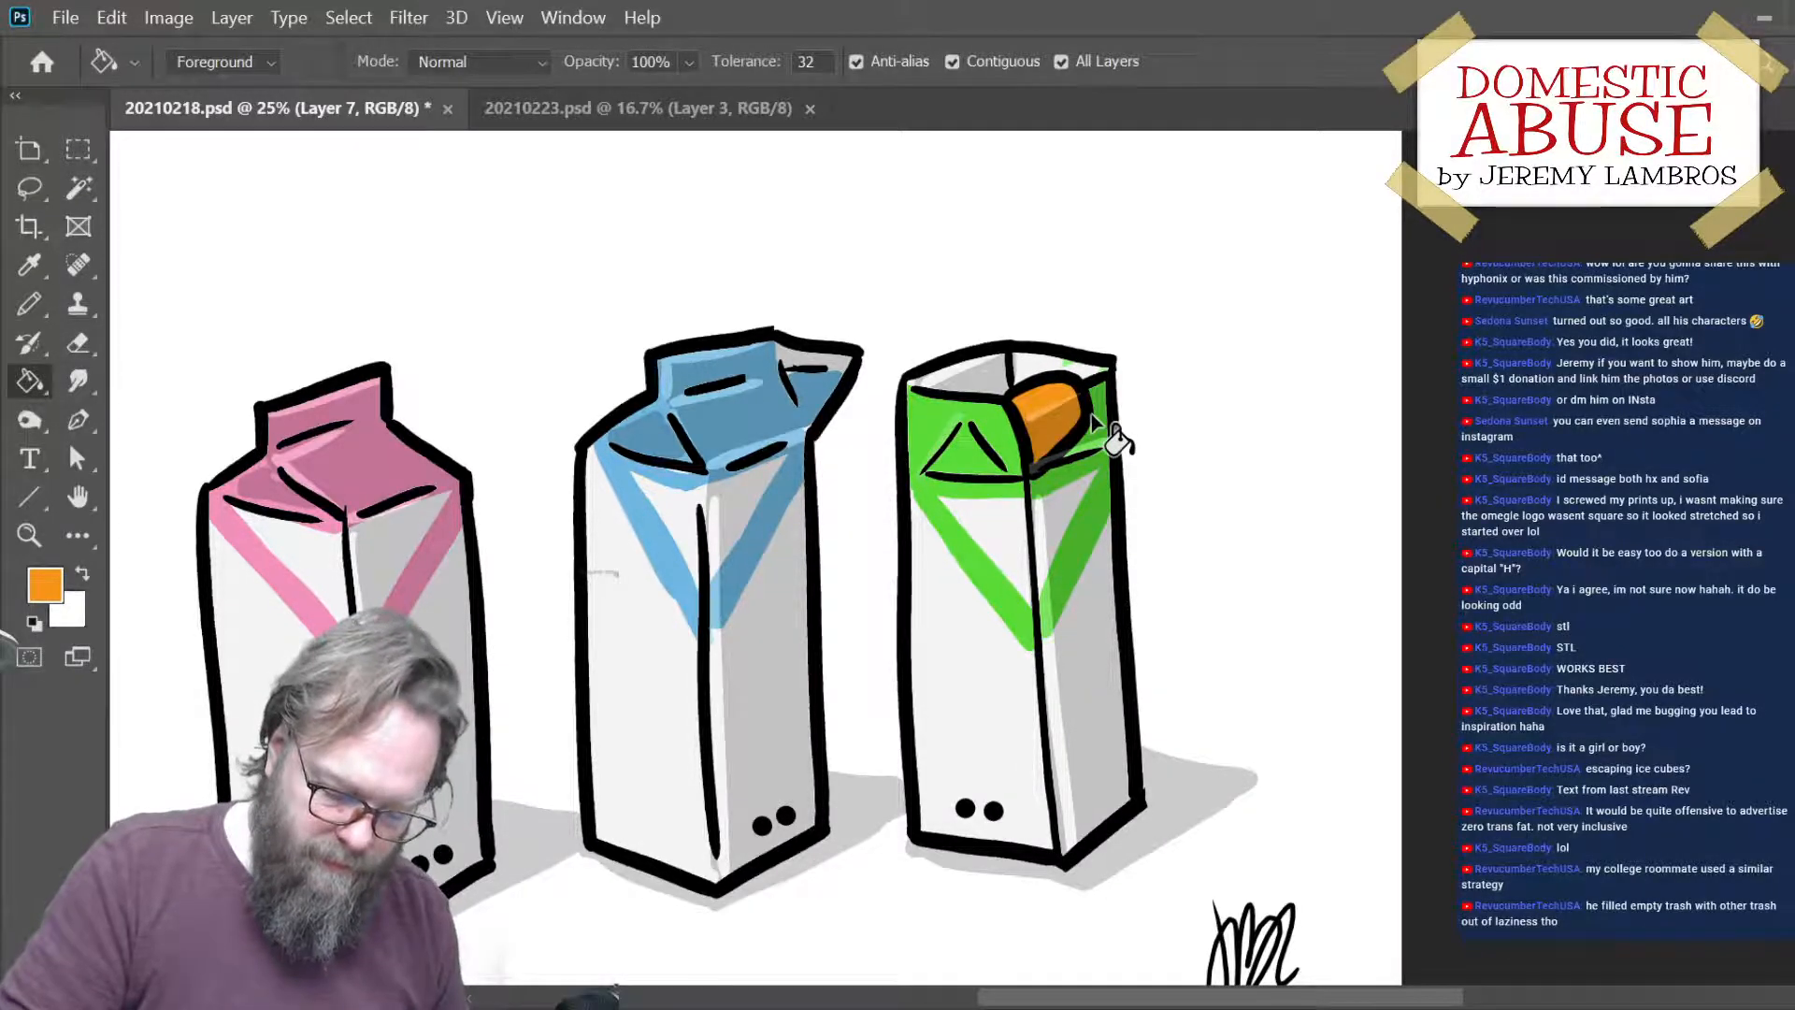
- On the shadow layer, speckle the shaded part of the orange shape with small white dots using the Pencil tool
key(alt+bracketright)
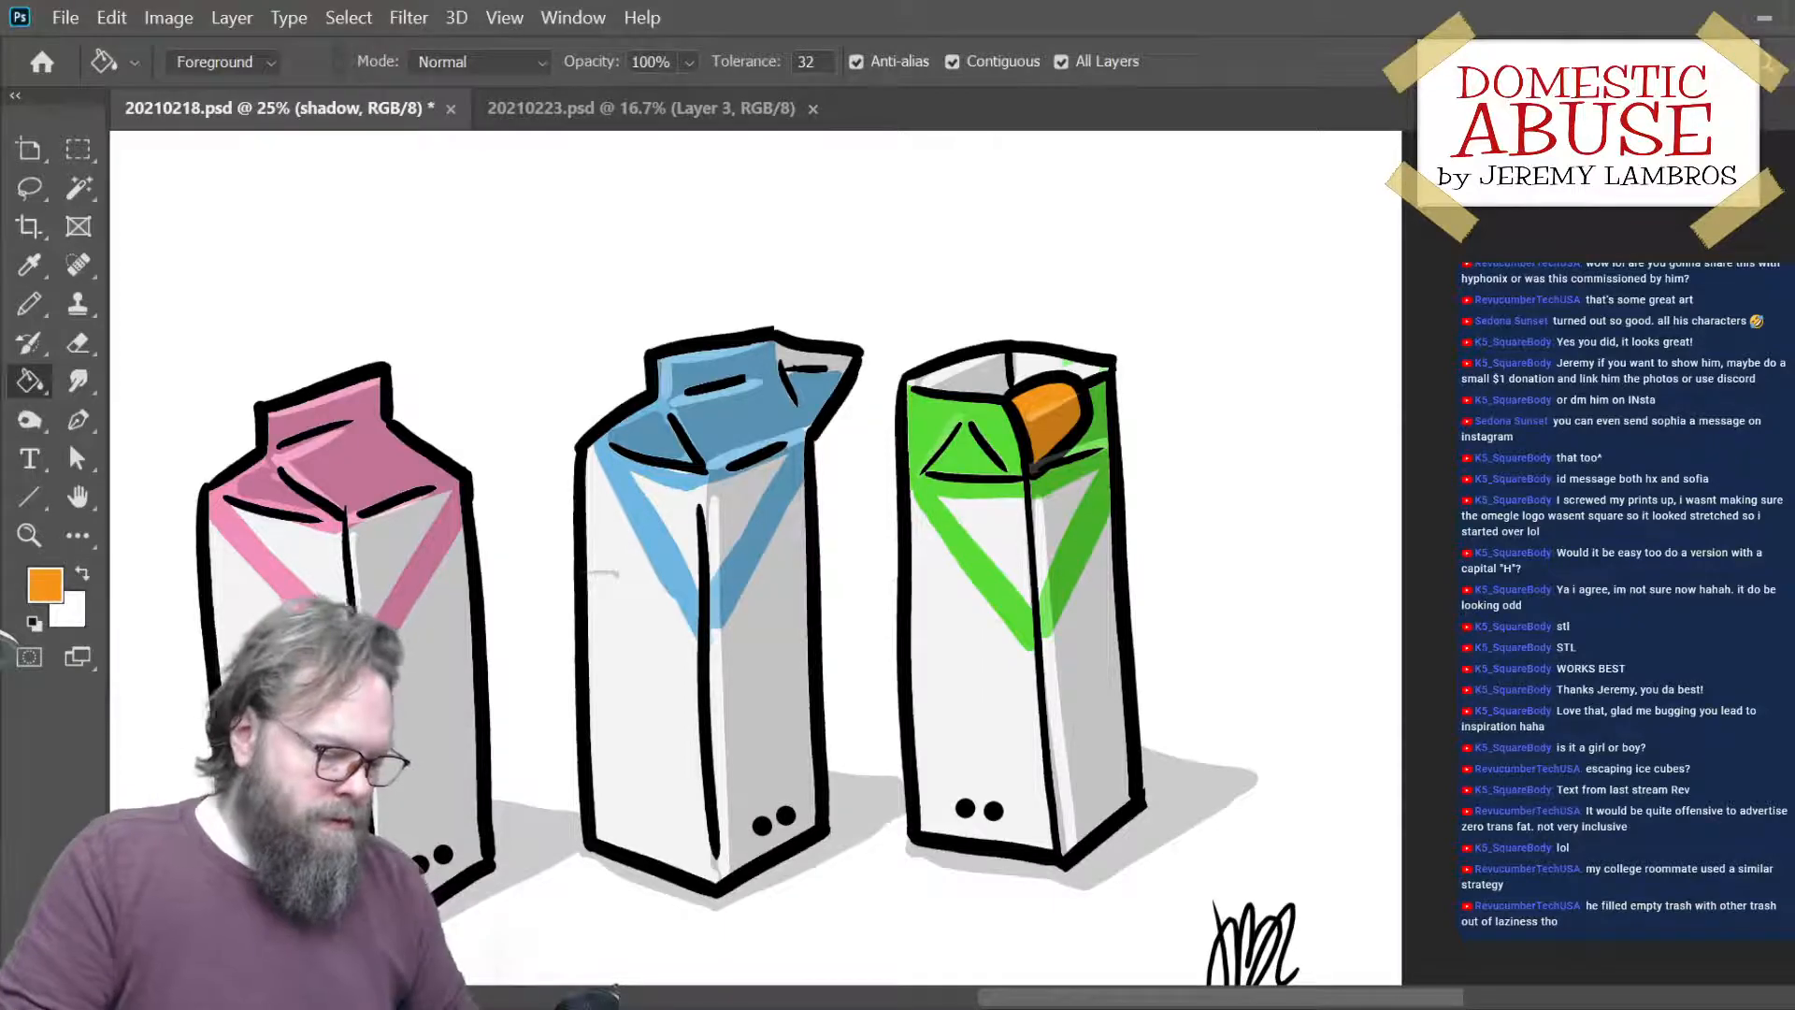
key(b)
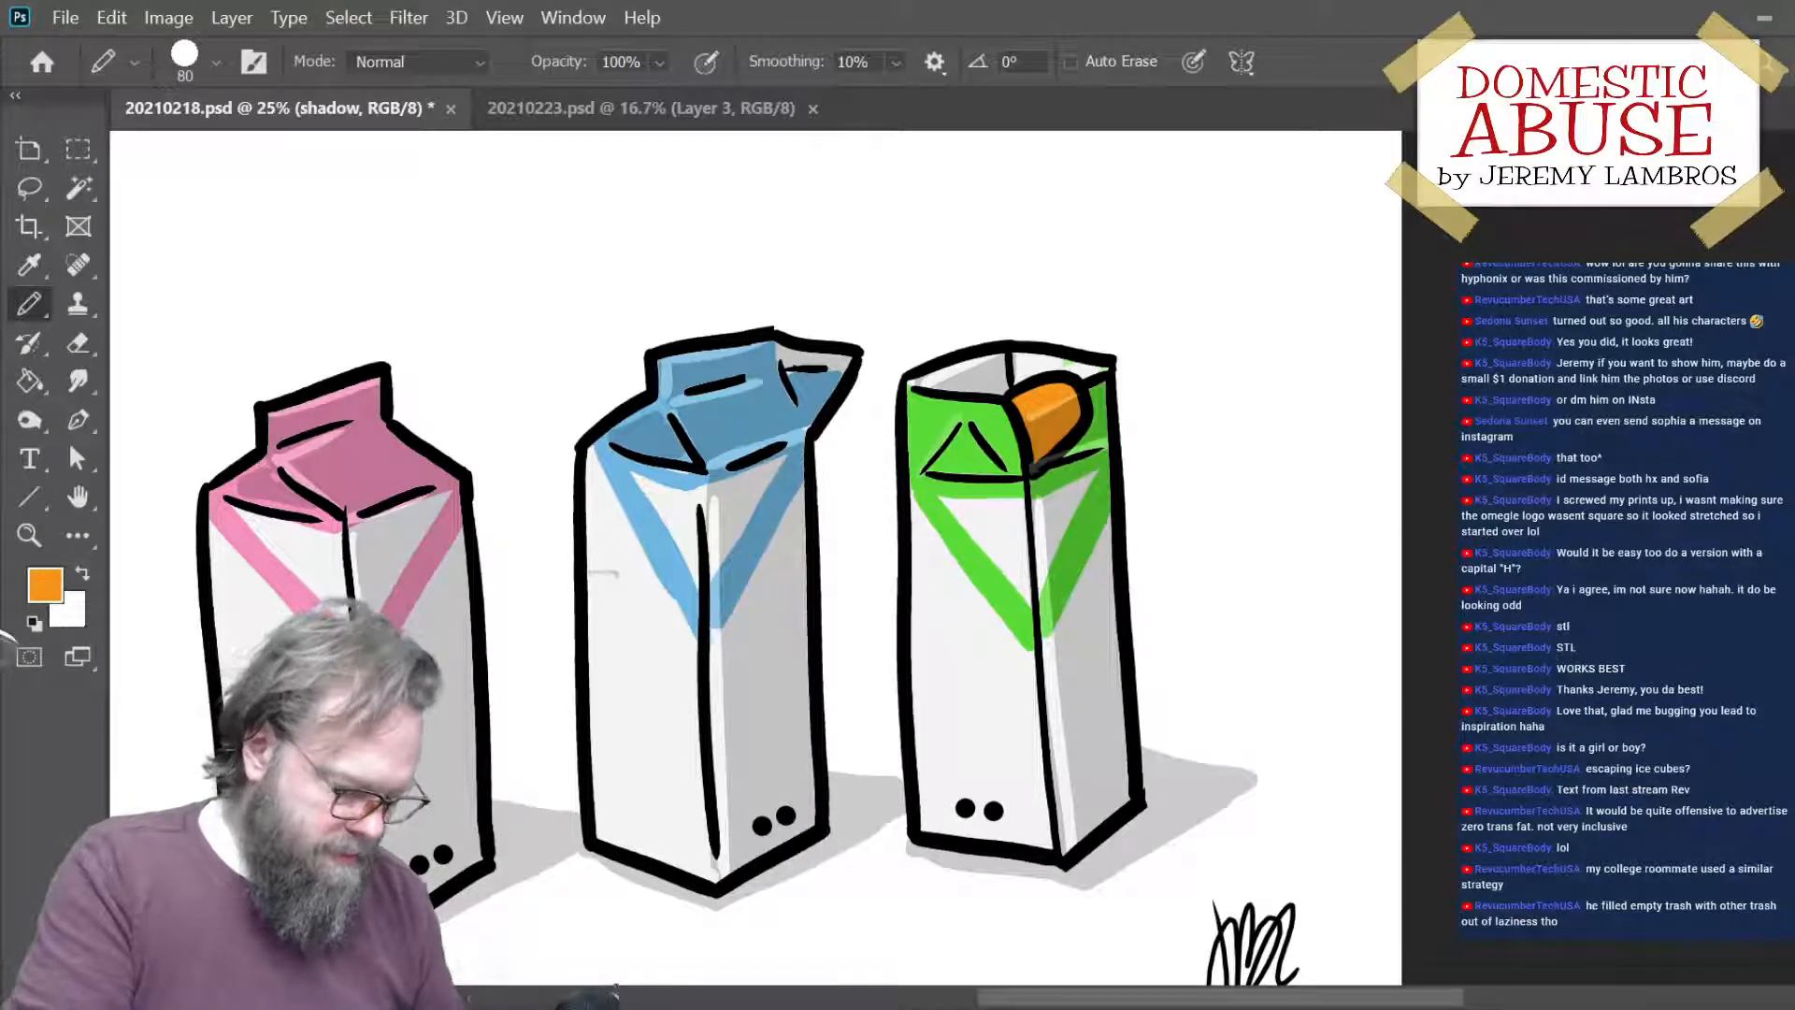
click(34, 623)
key(x)
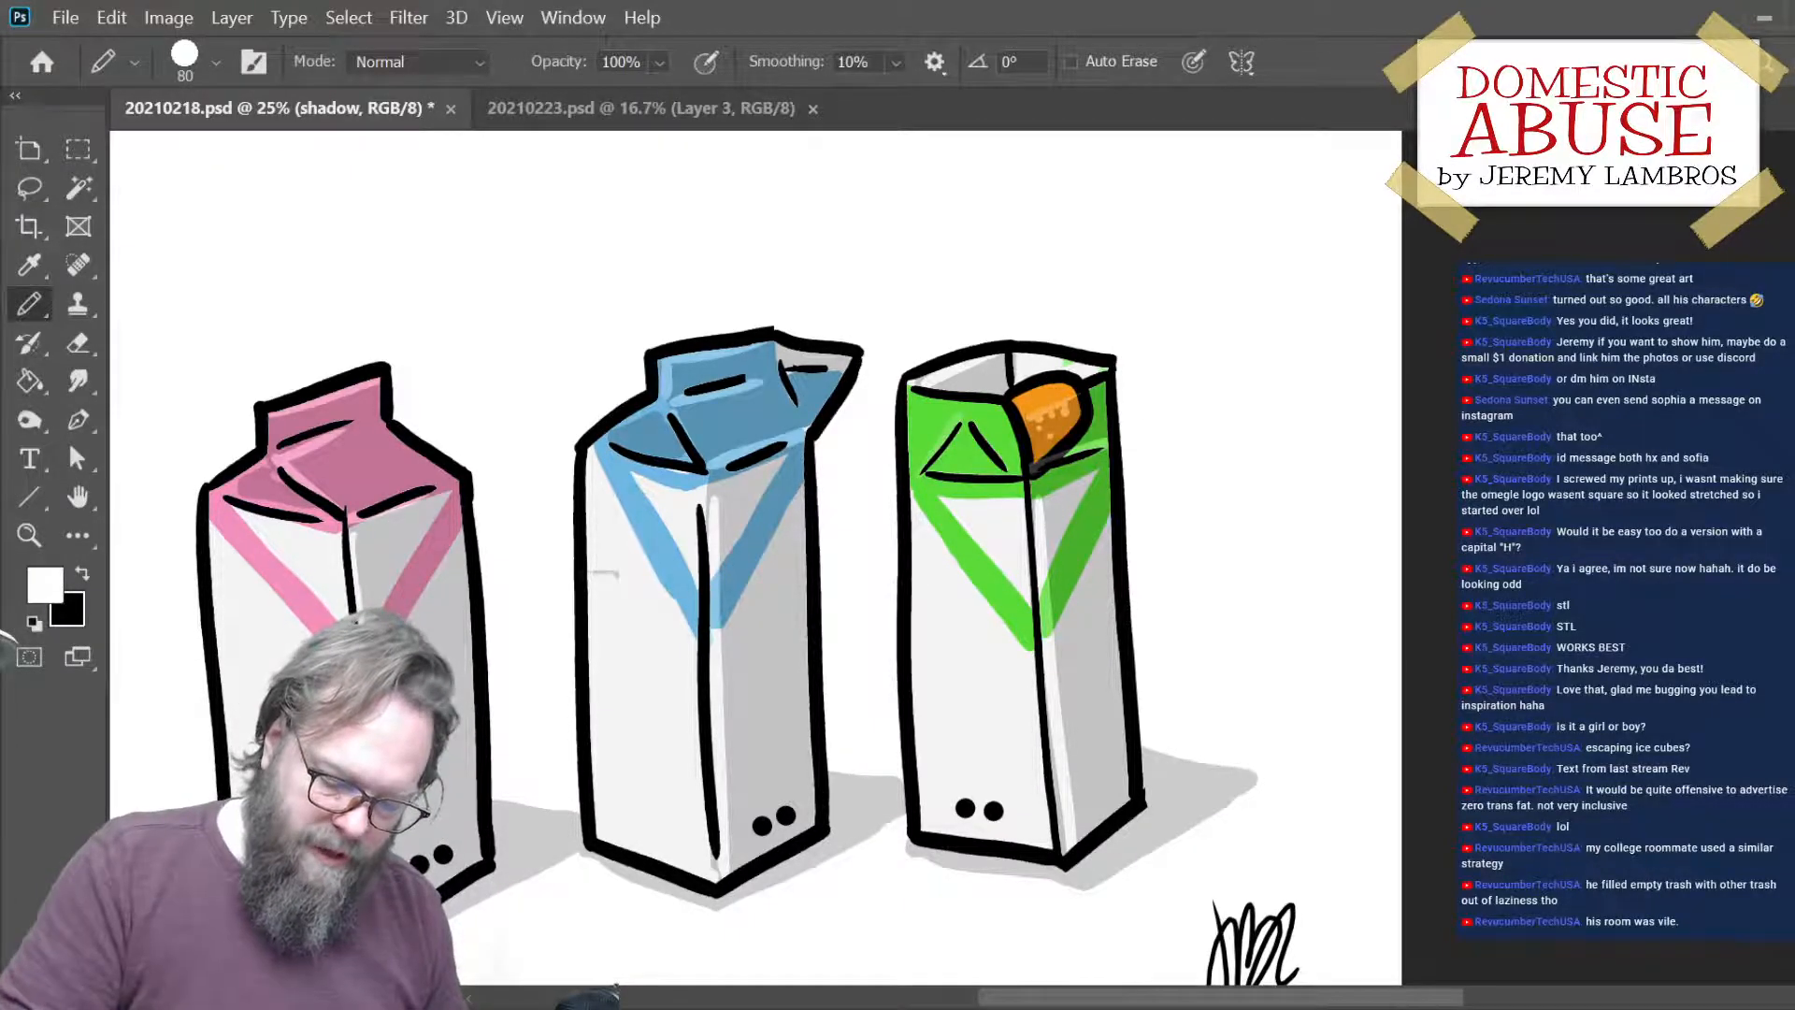
- Create a new layer and dab small white highlight dots on the upper part of the orange shape
click(1665, 842)
click(1762, 984)
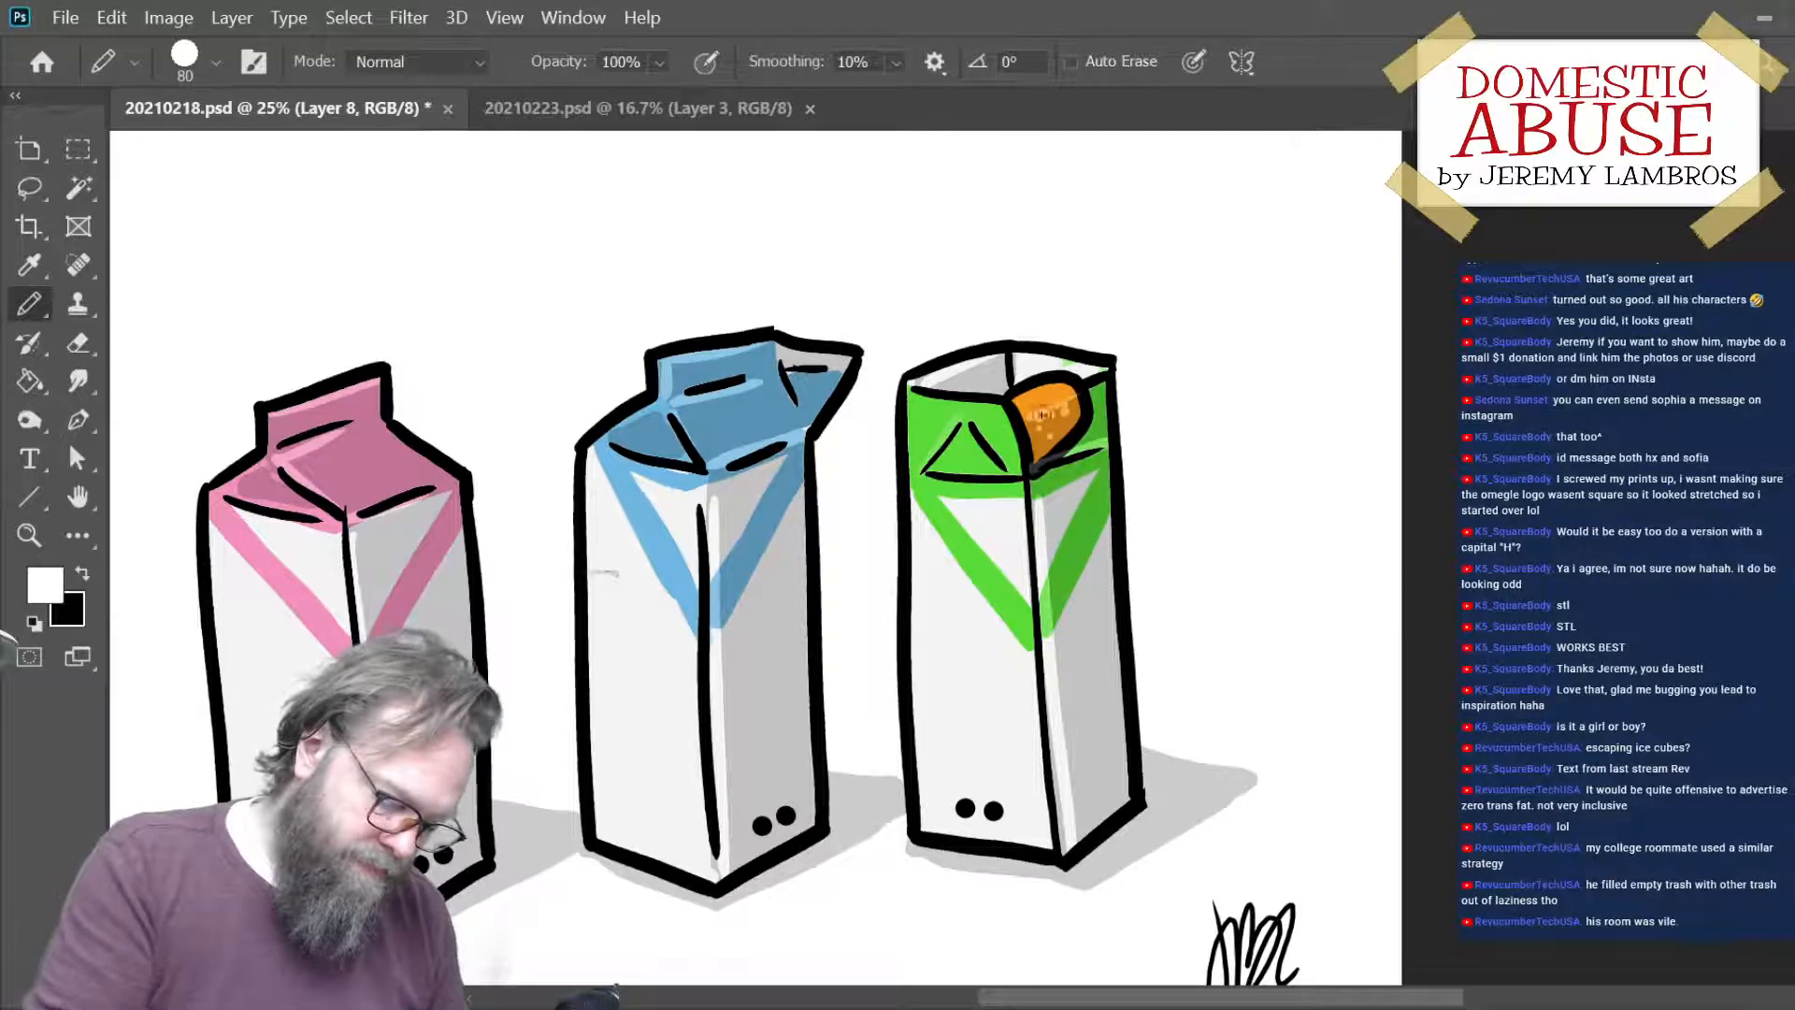
click(1056, 389)
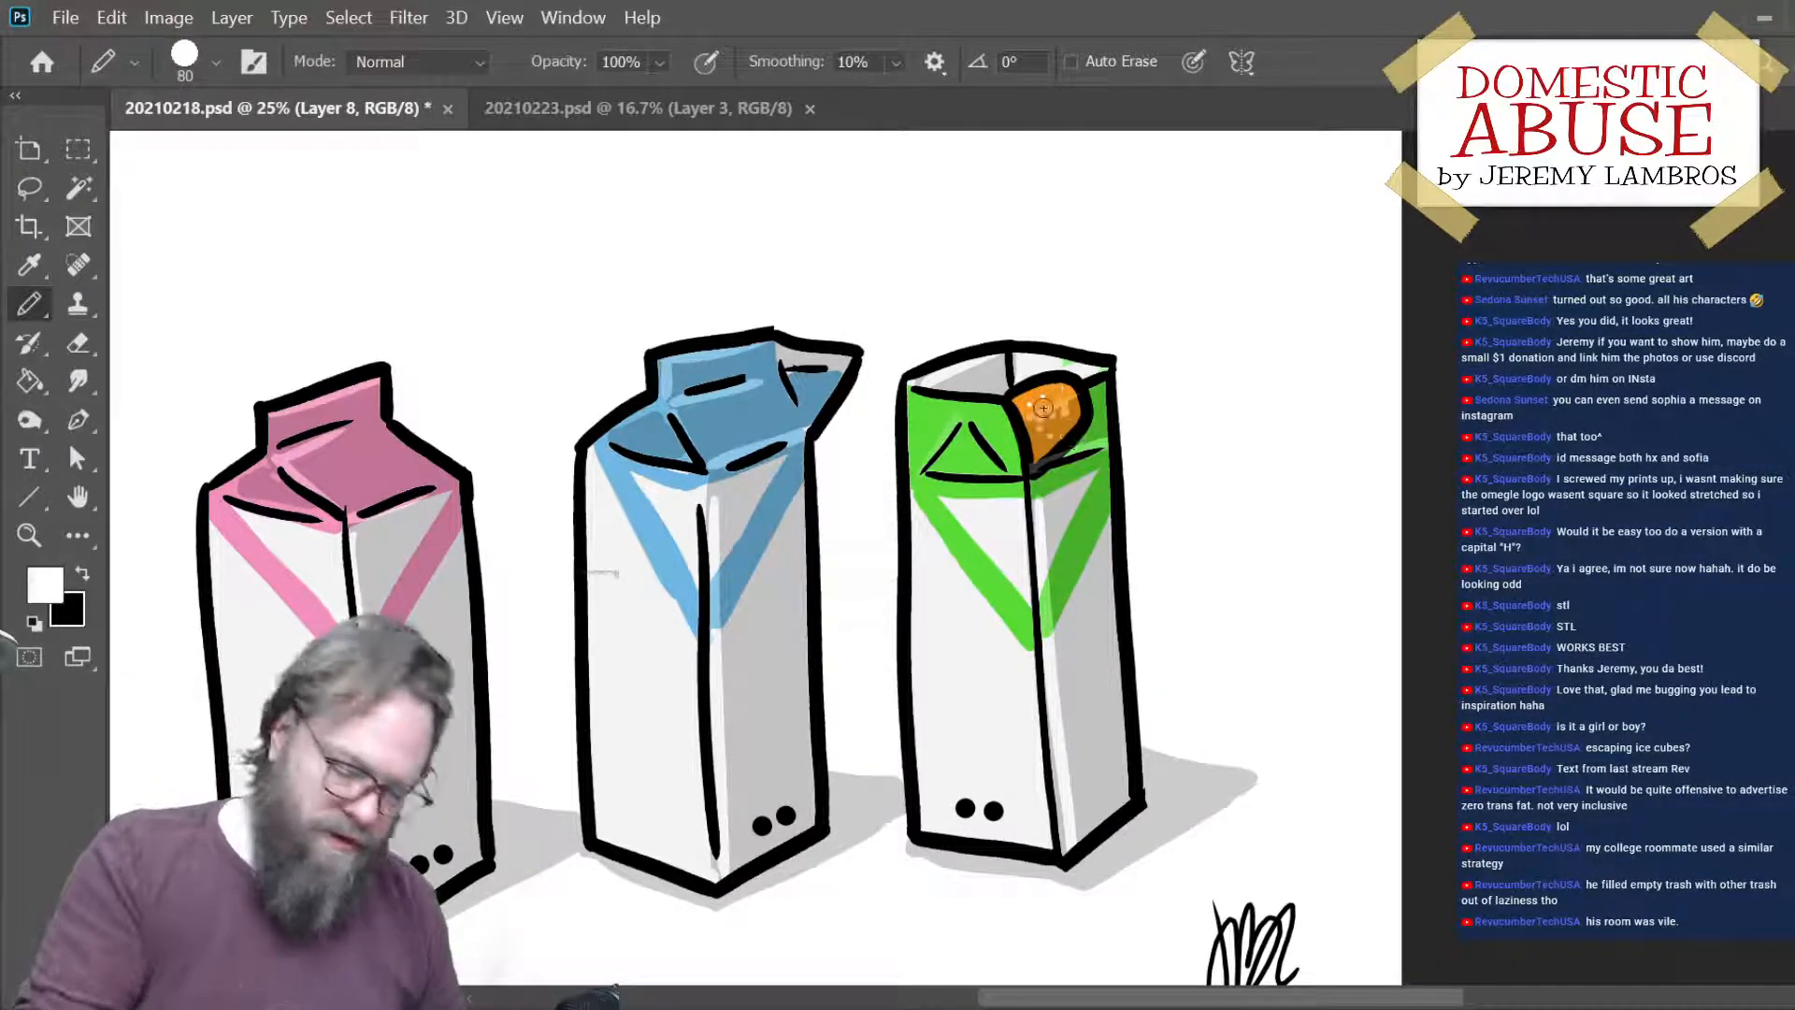
key(ctrl+z)
click(1046, 397)
click(1061, 392)
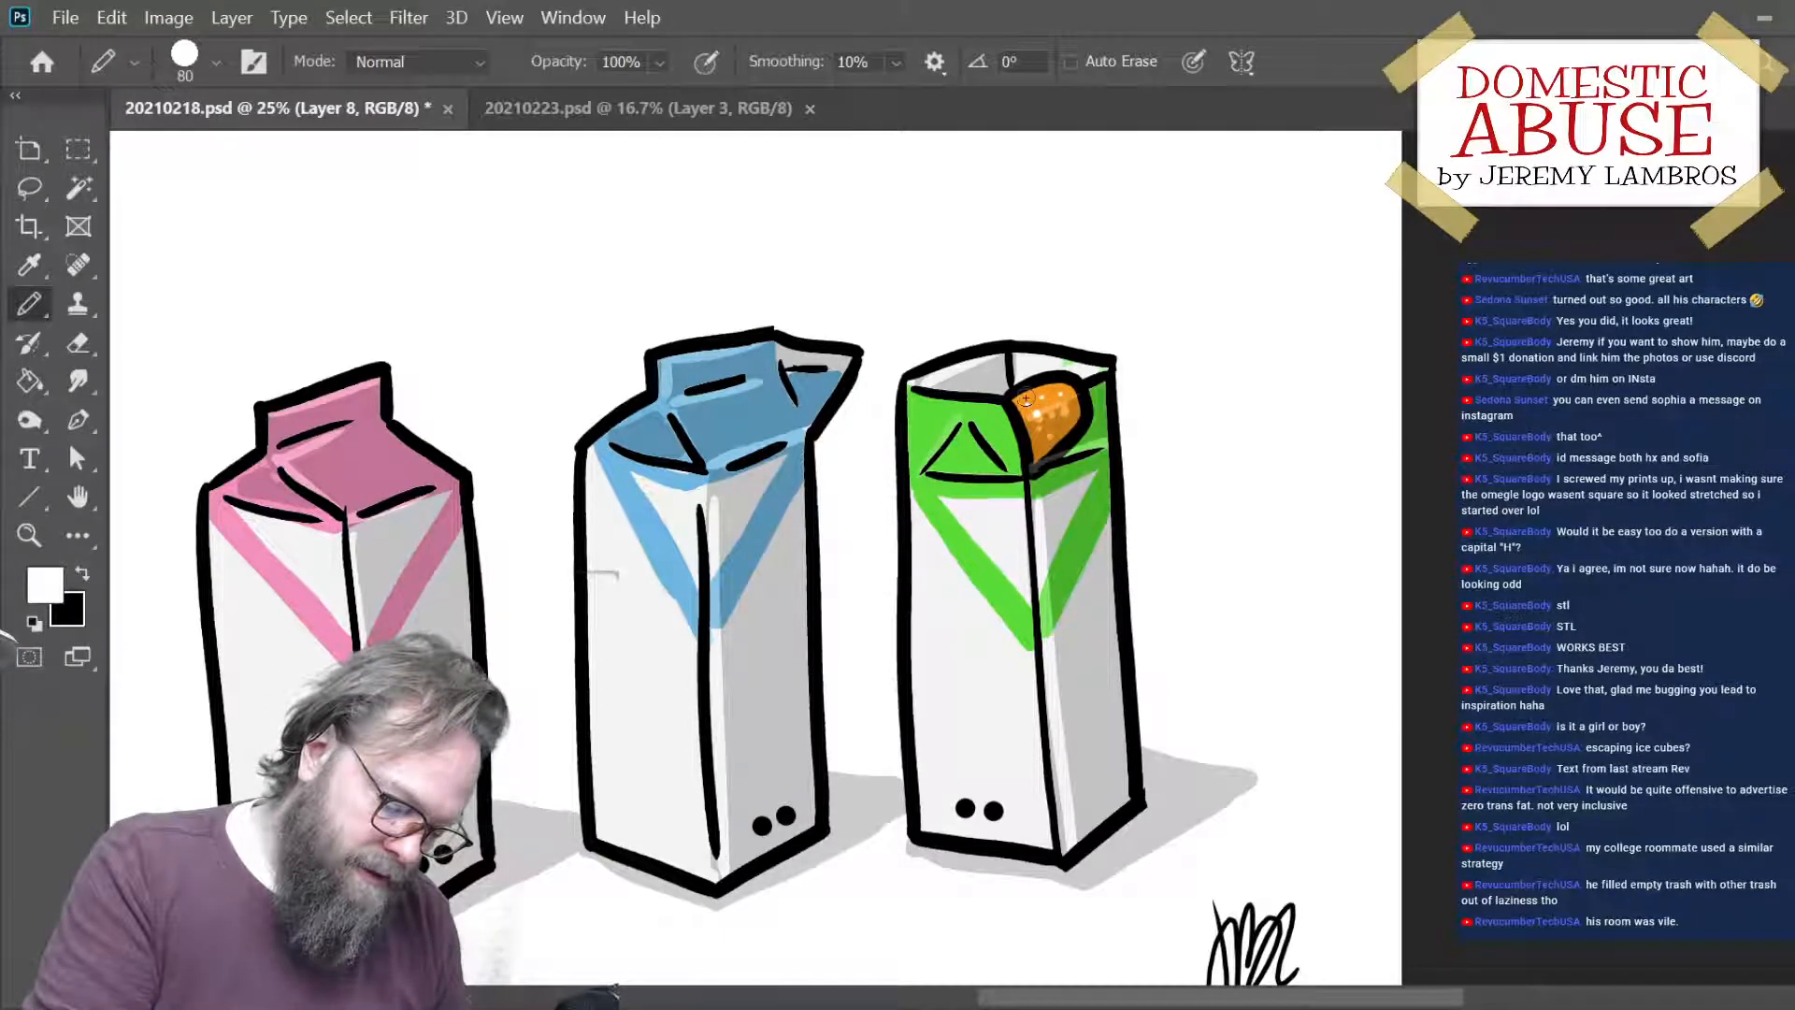
key(z)
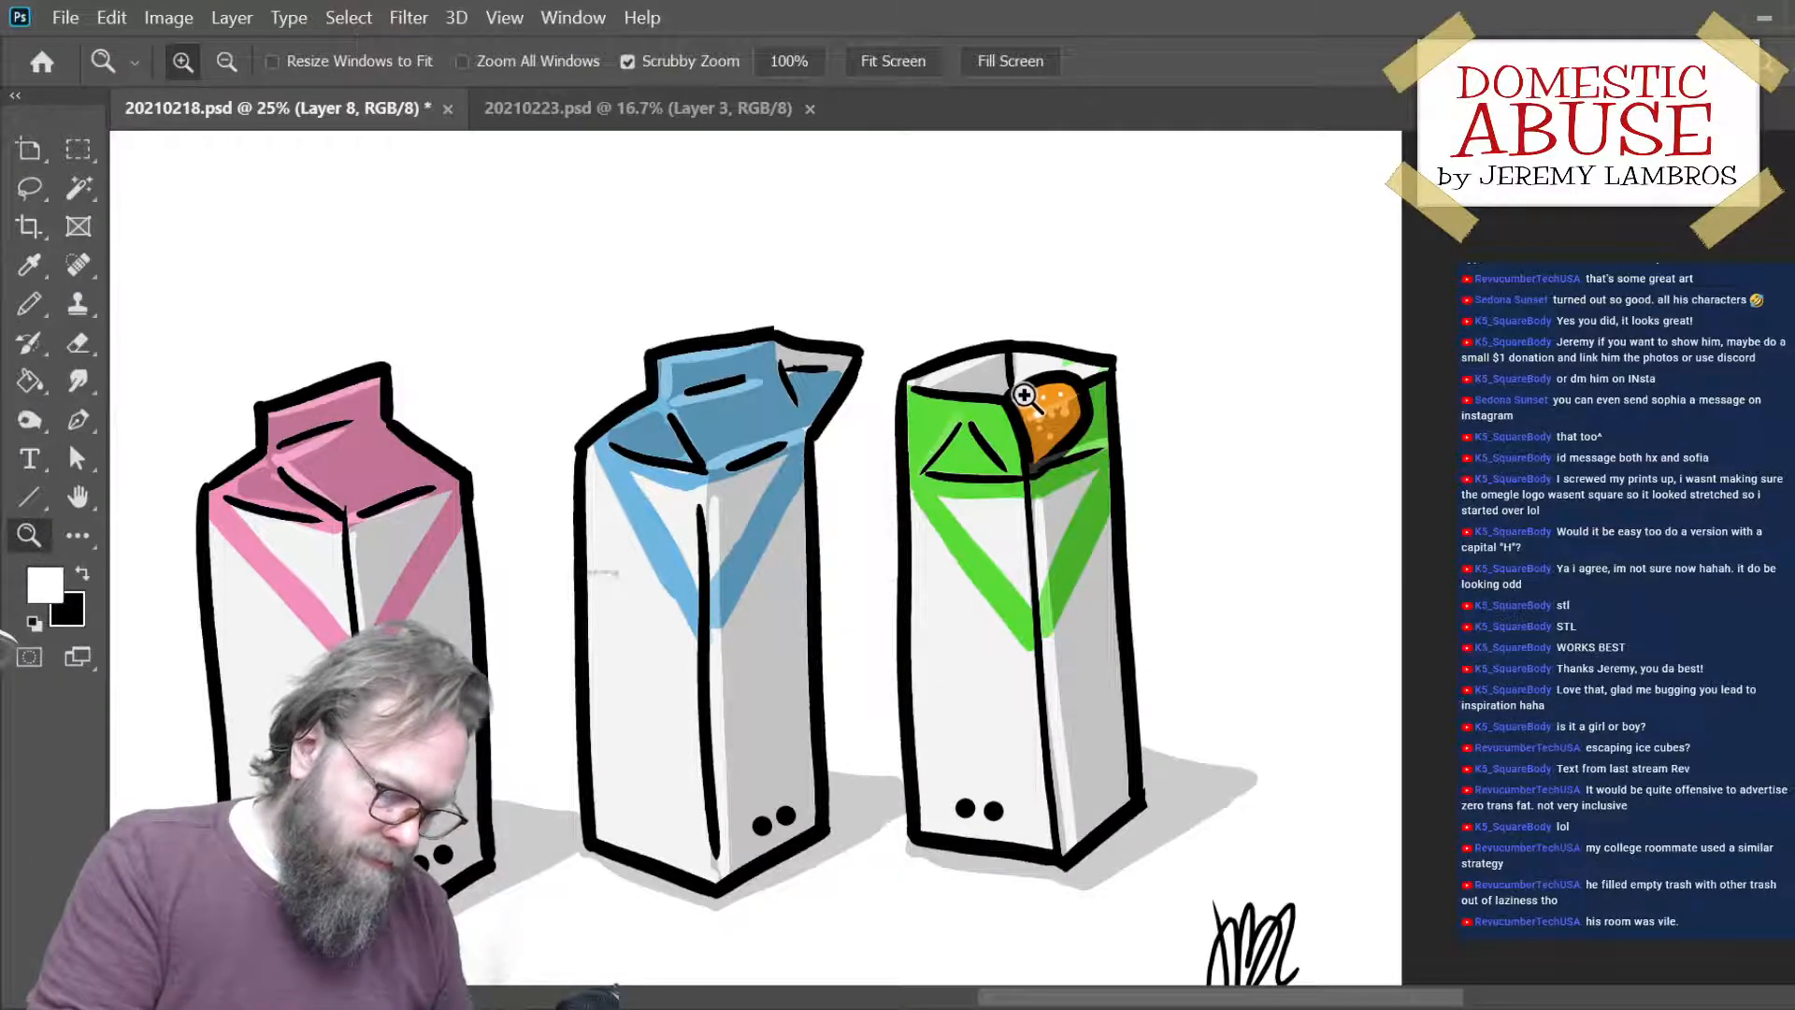
key(b)
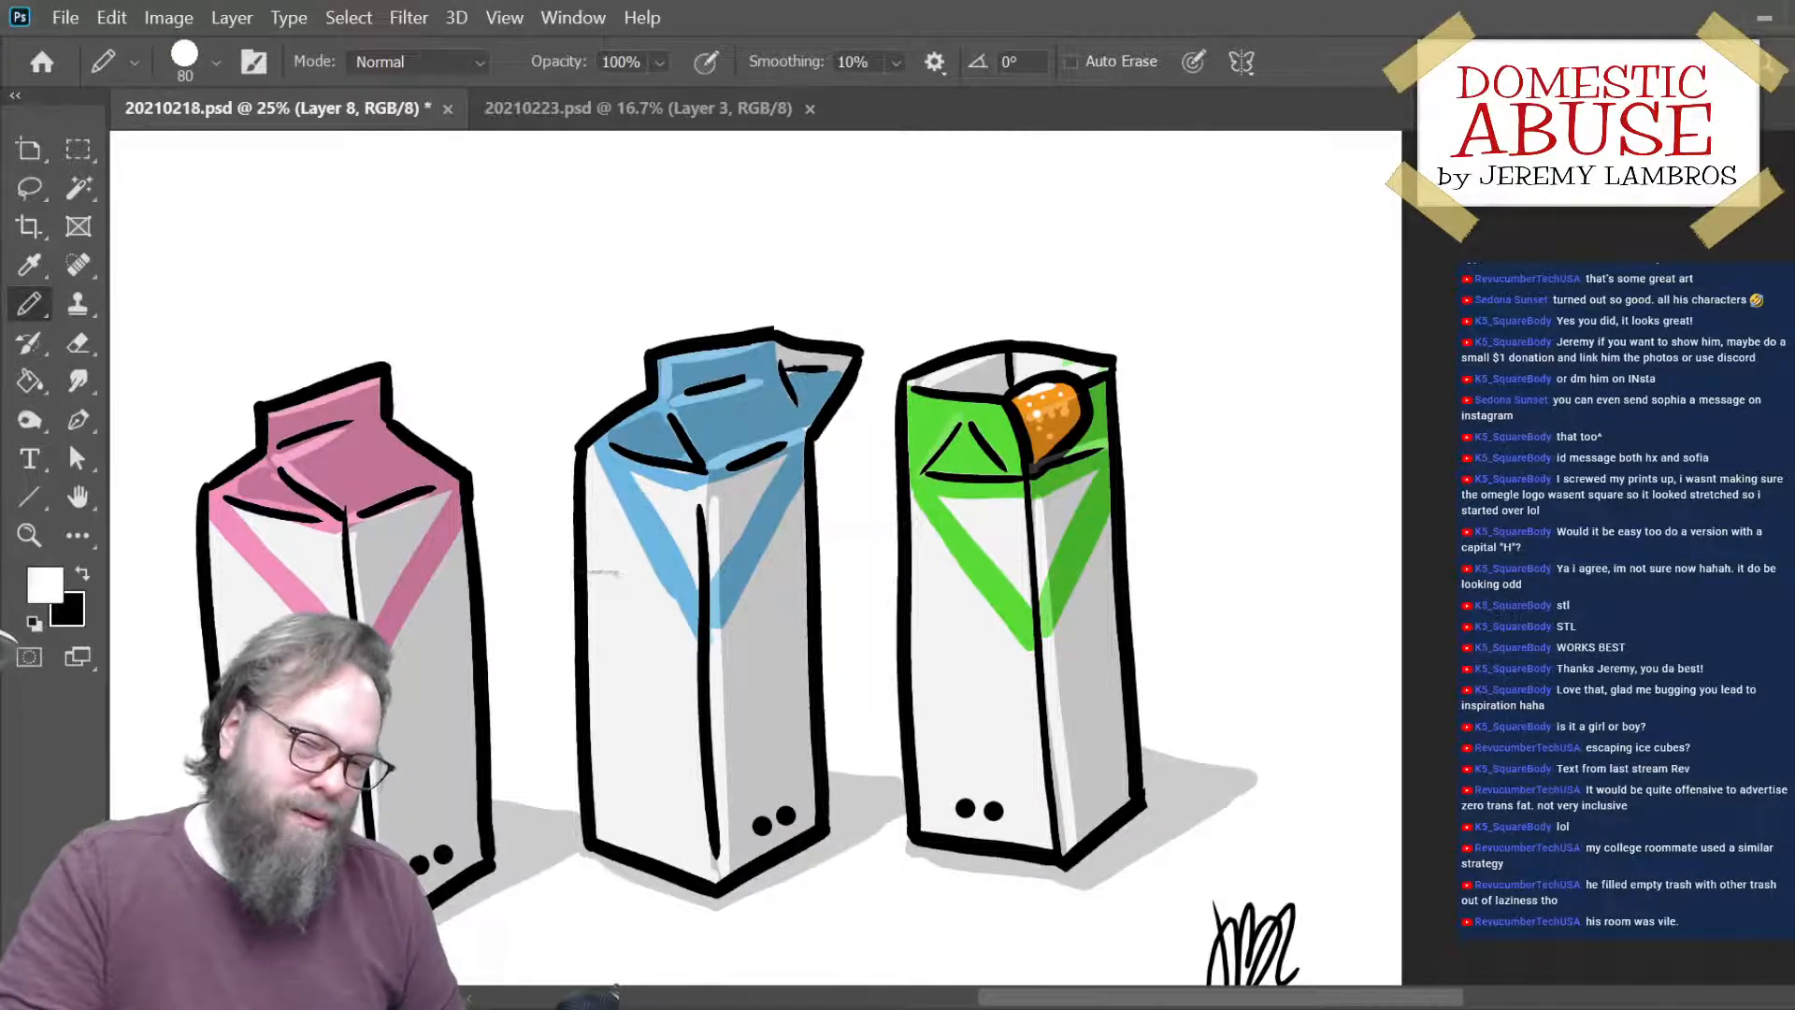
- On a layer above the shadows, draw a thin white highlight beside the left slanted line of the green carton's folded triangle
key(alt+[)
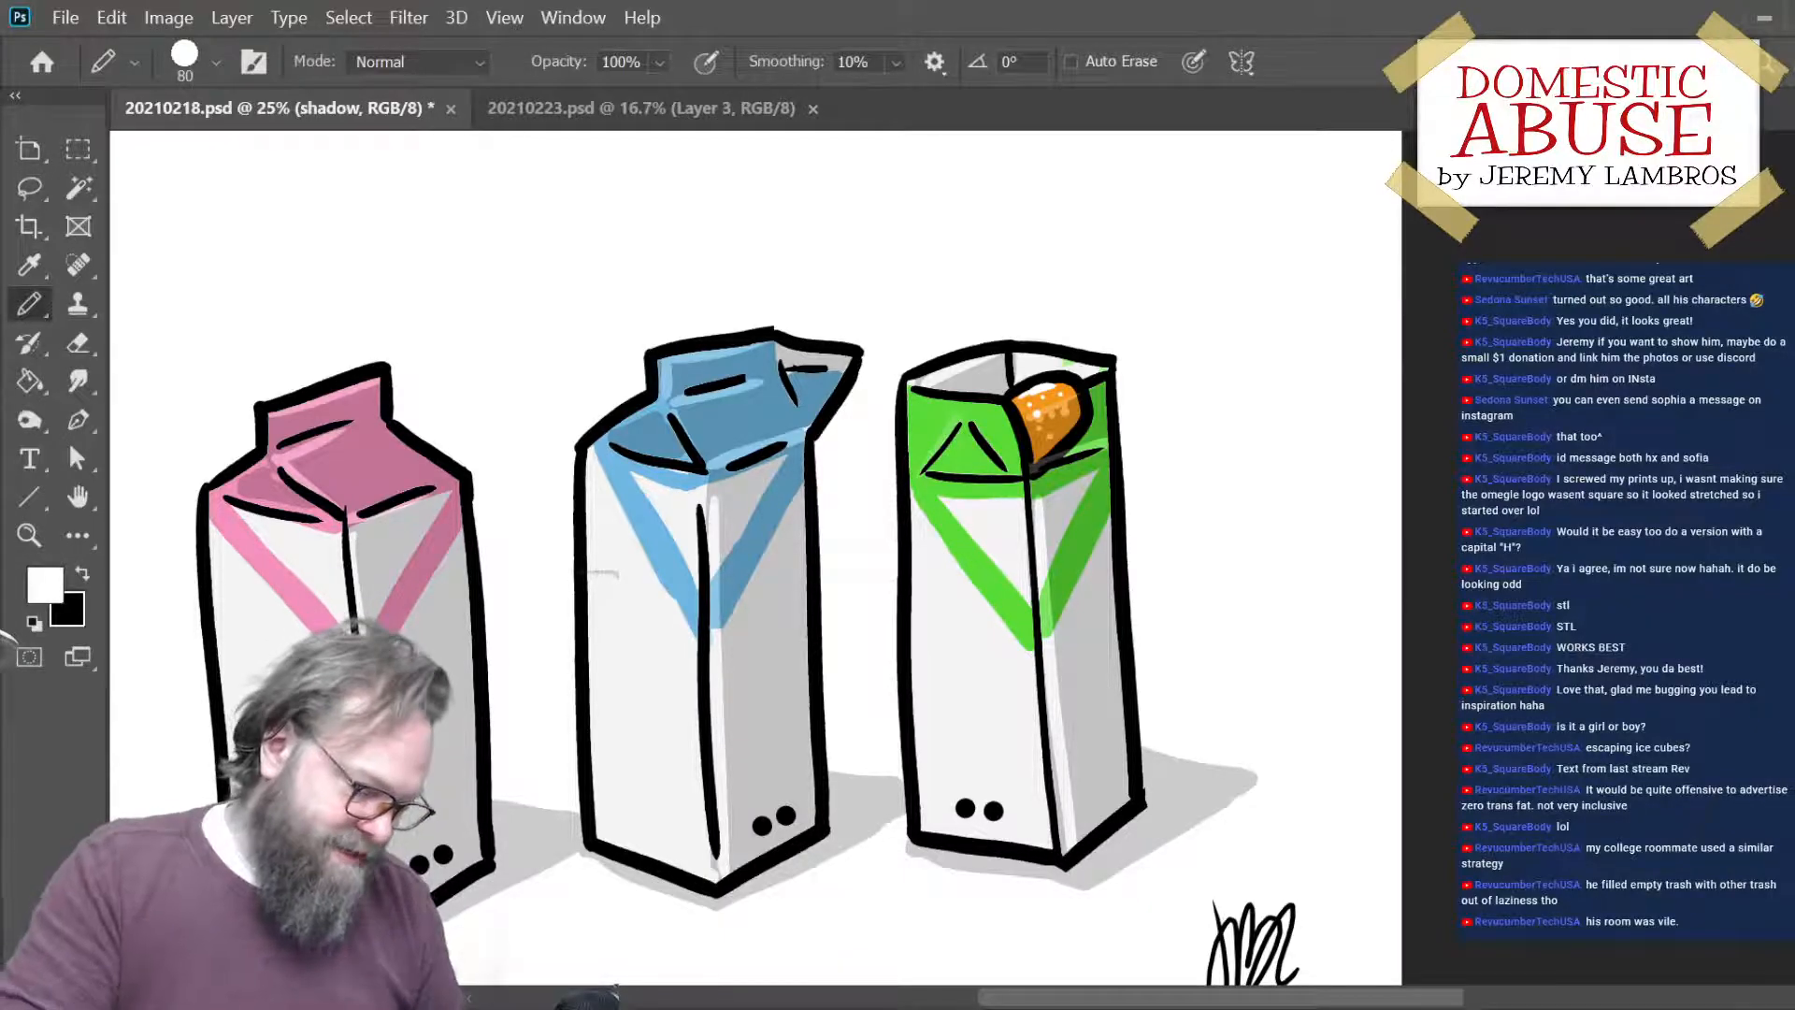
click(35, 623)
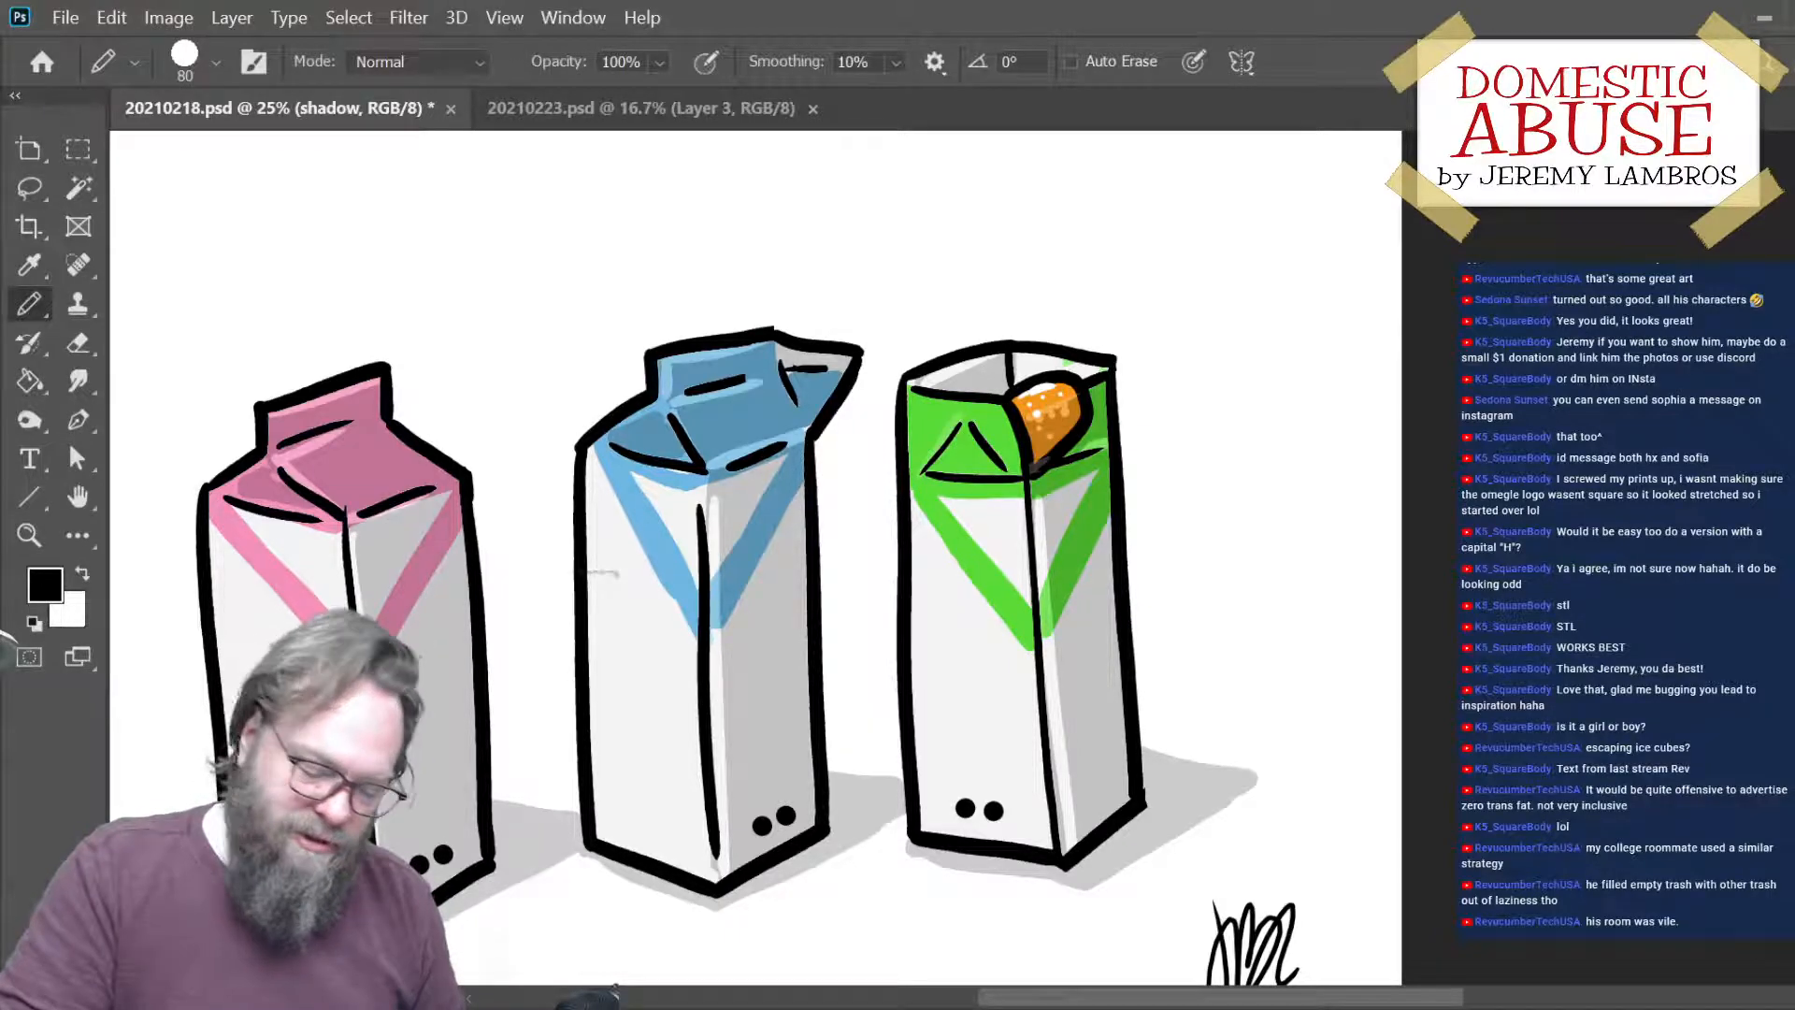
key(ctrl+alt+shift+n)
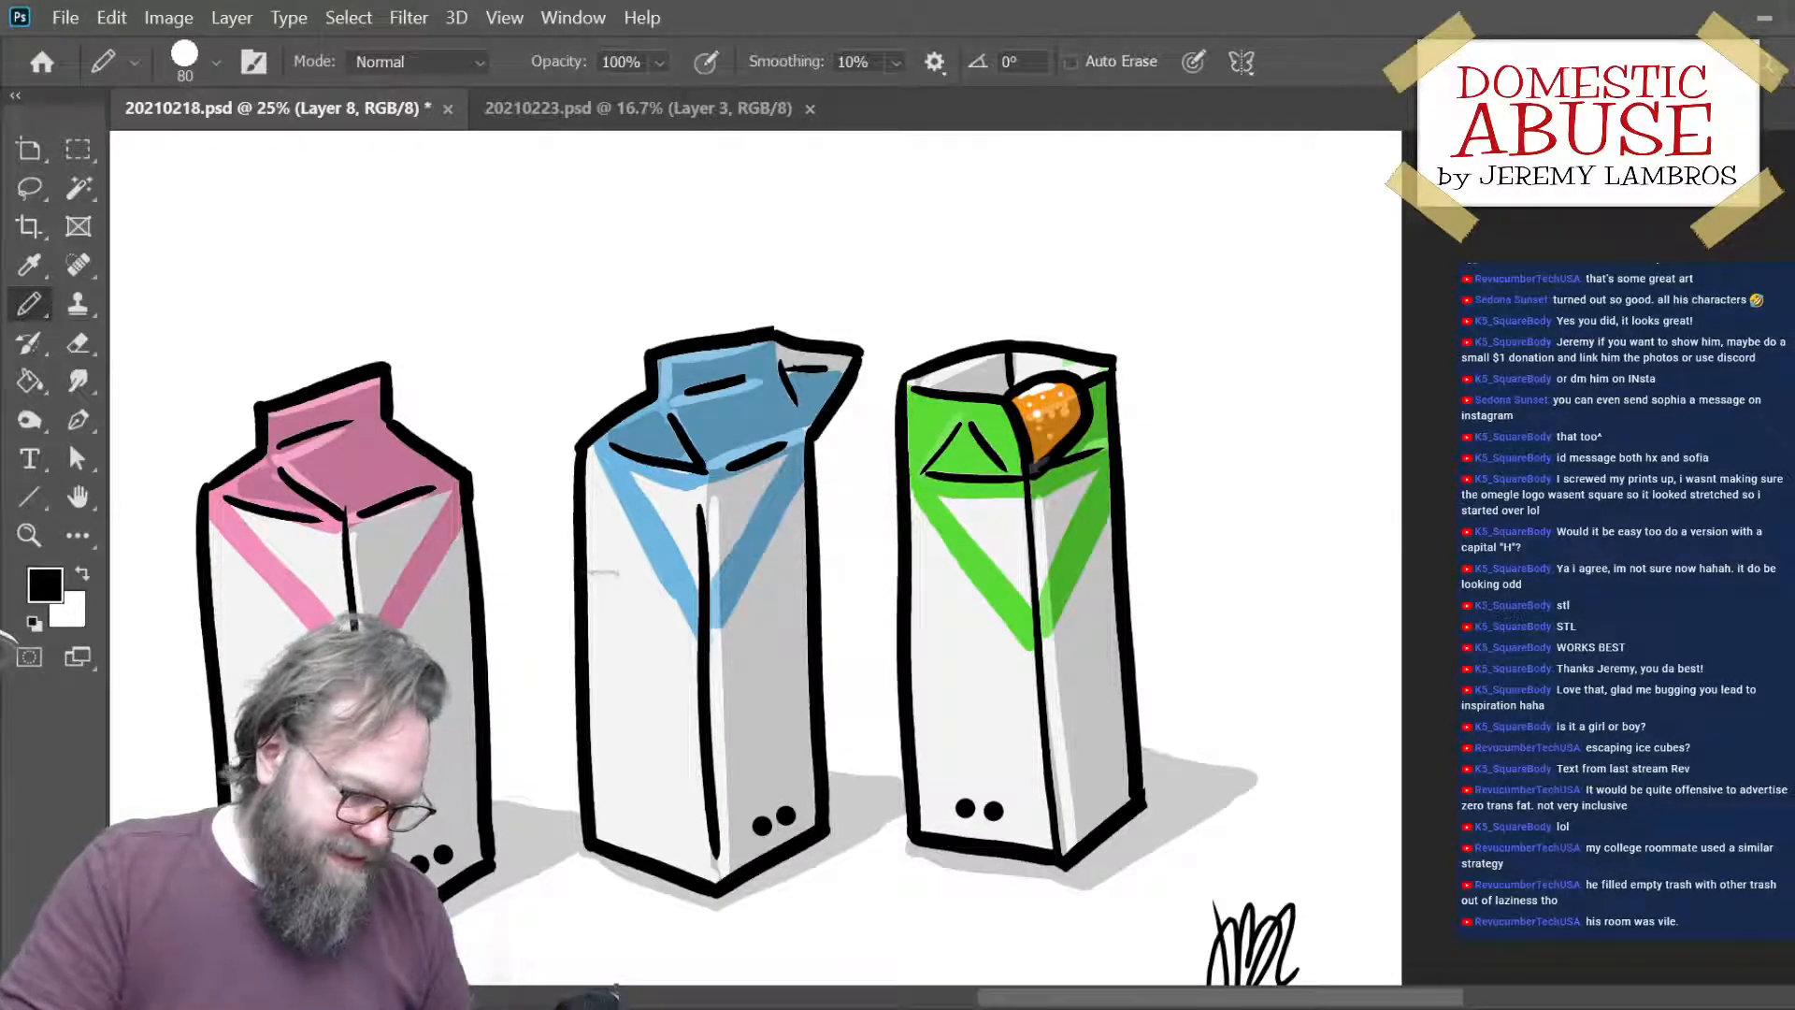
key(x)
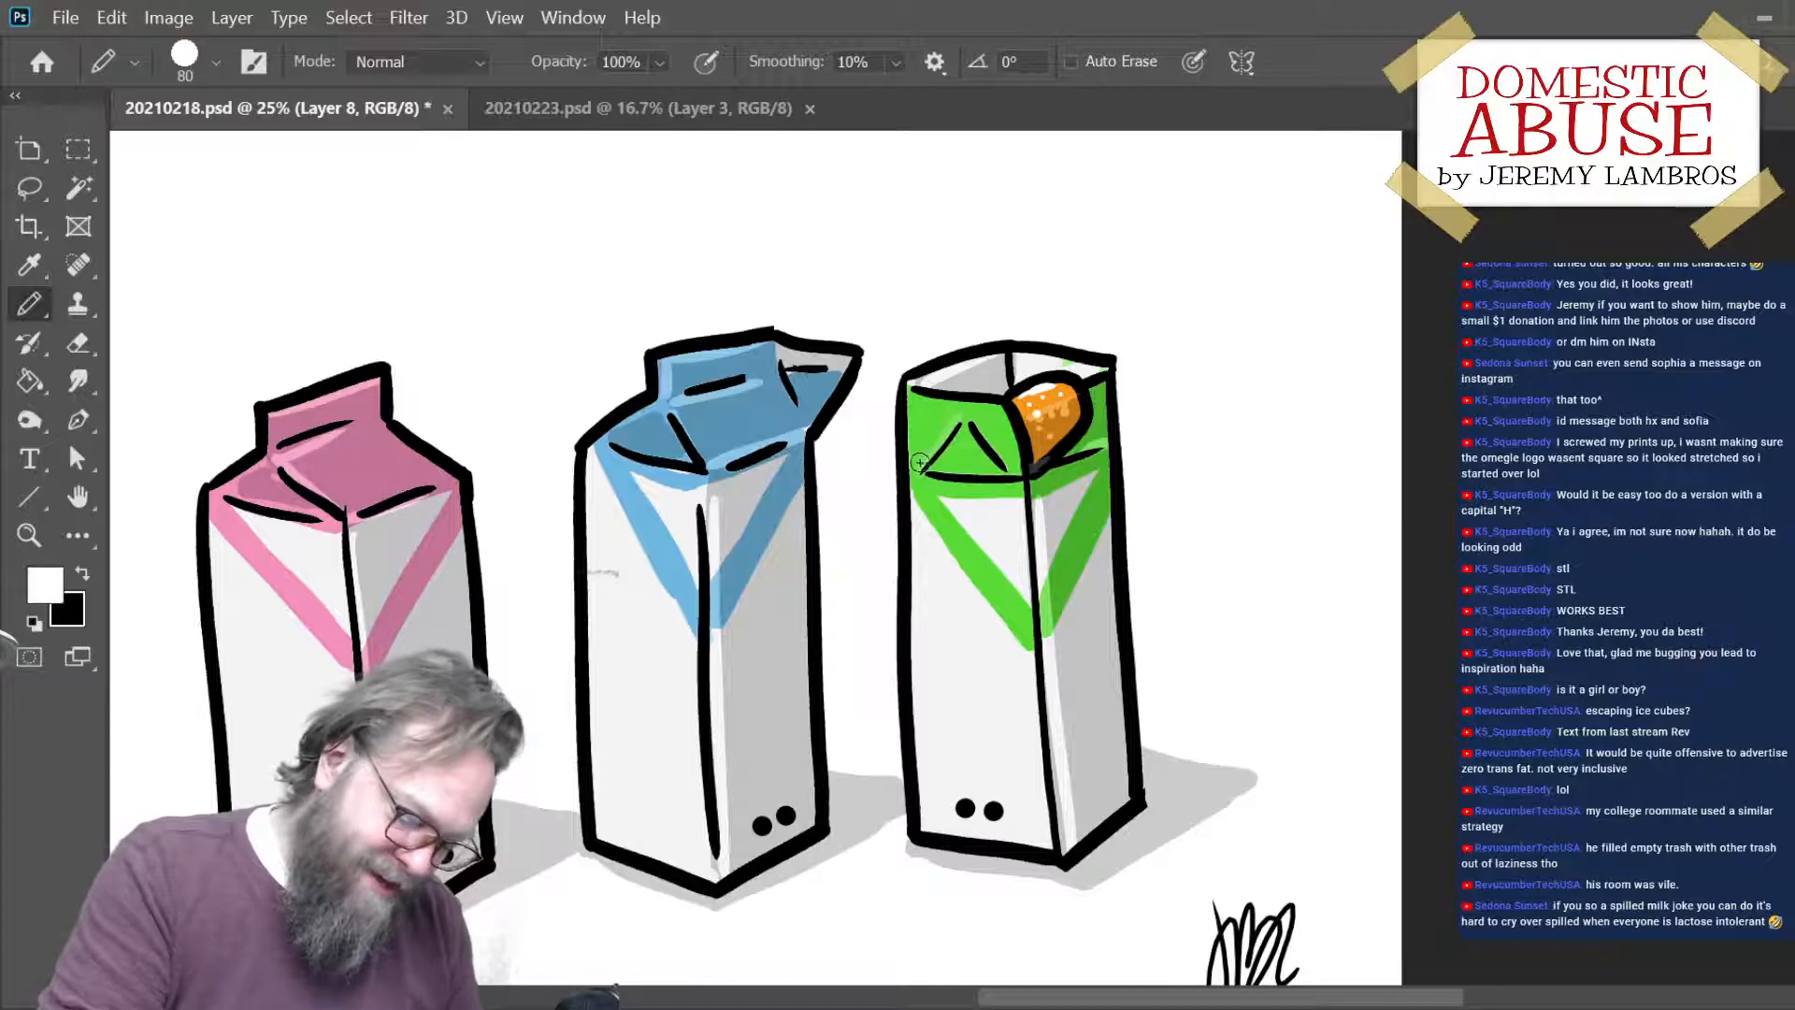
key(ctrl+plus)
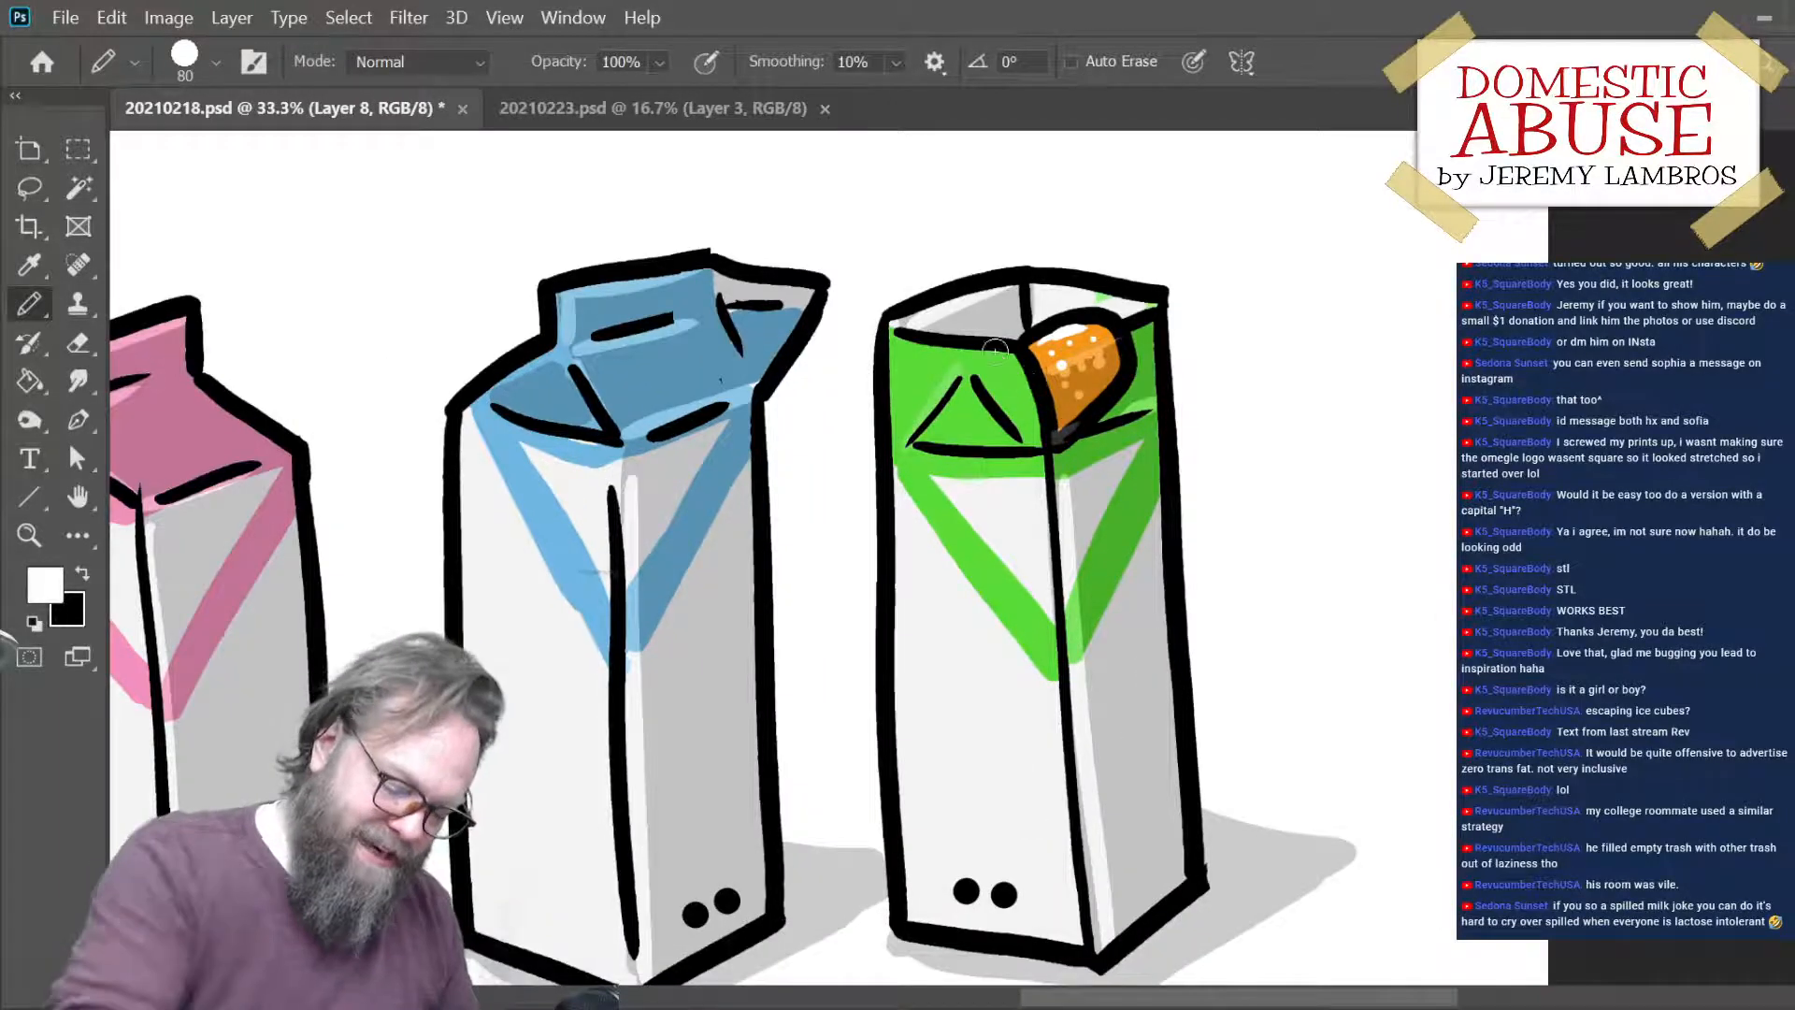
drag(904, 435, 951, 375)
key(ctrl+z)
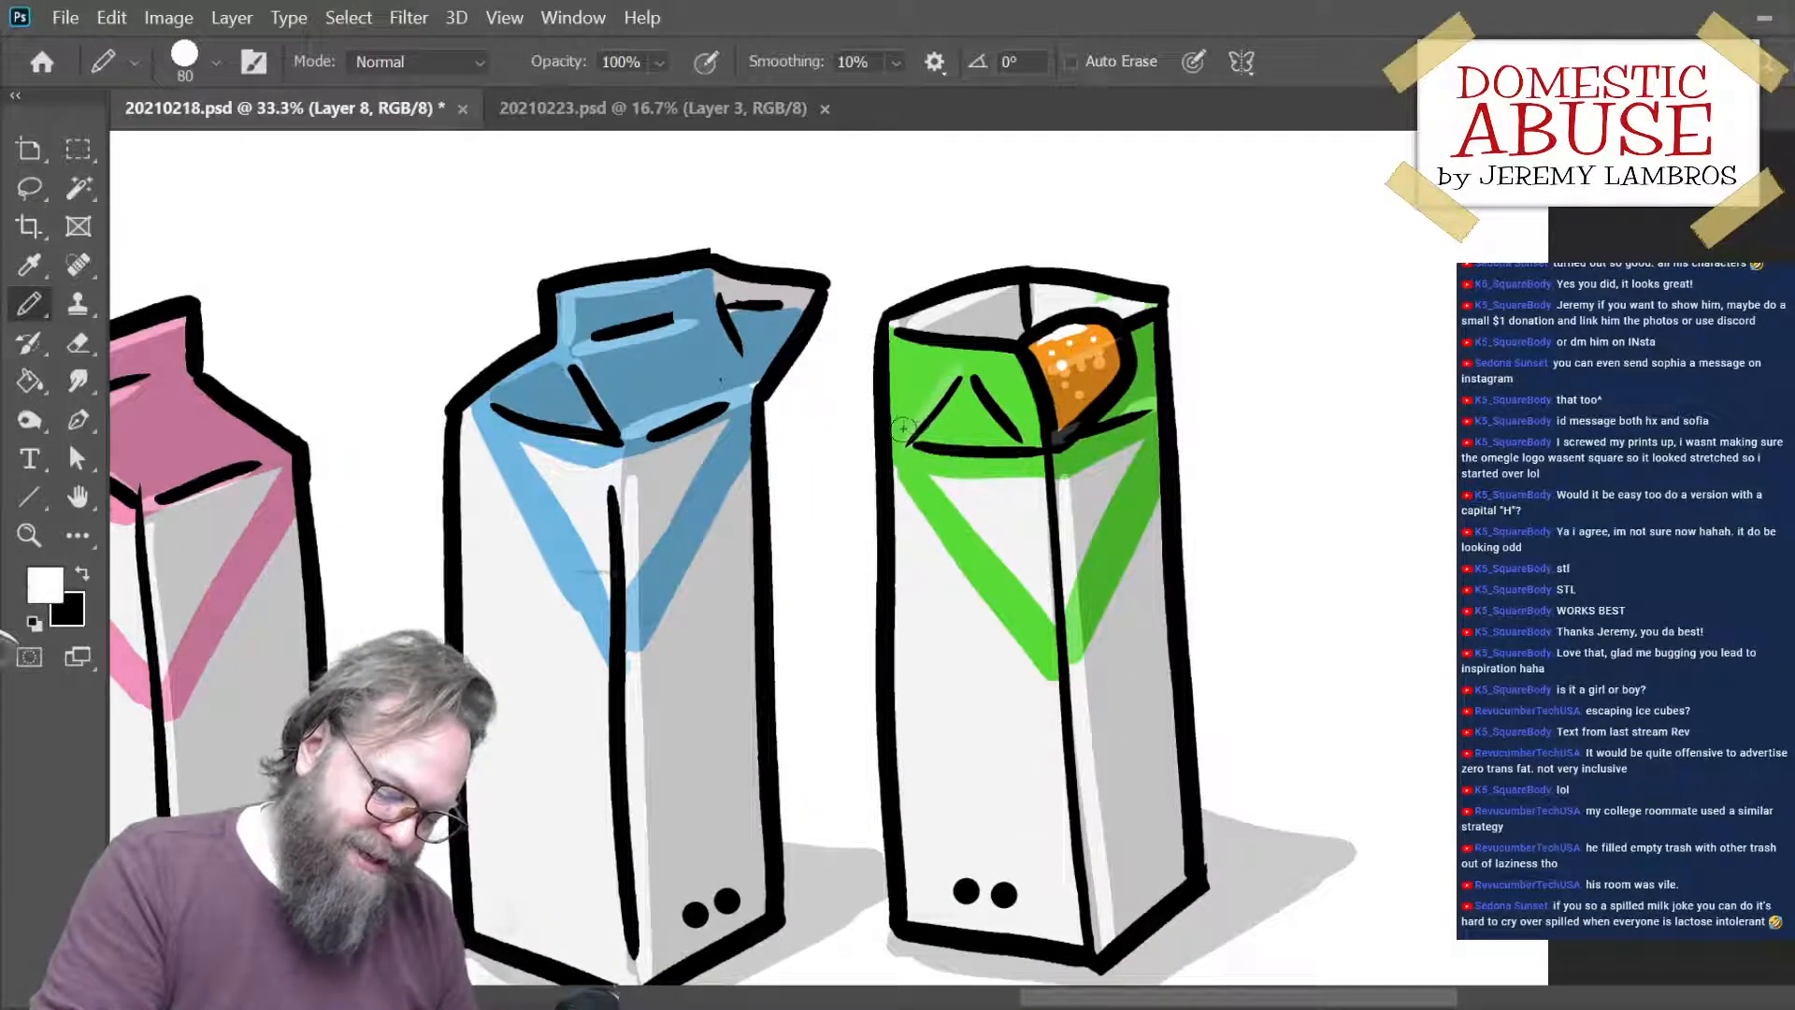
drag(903, 433, 952, 376)
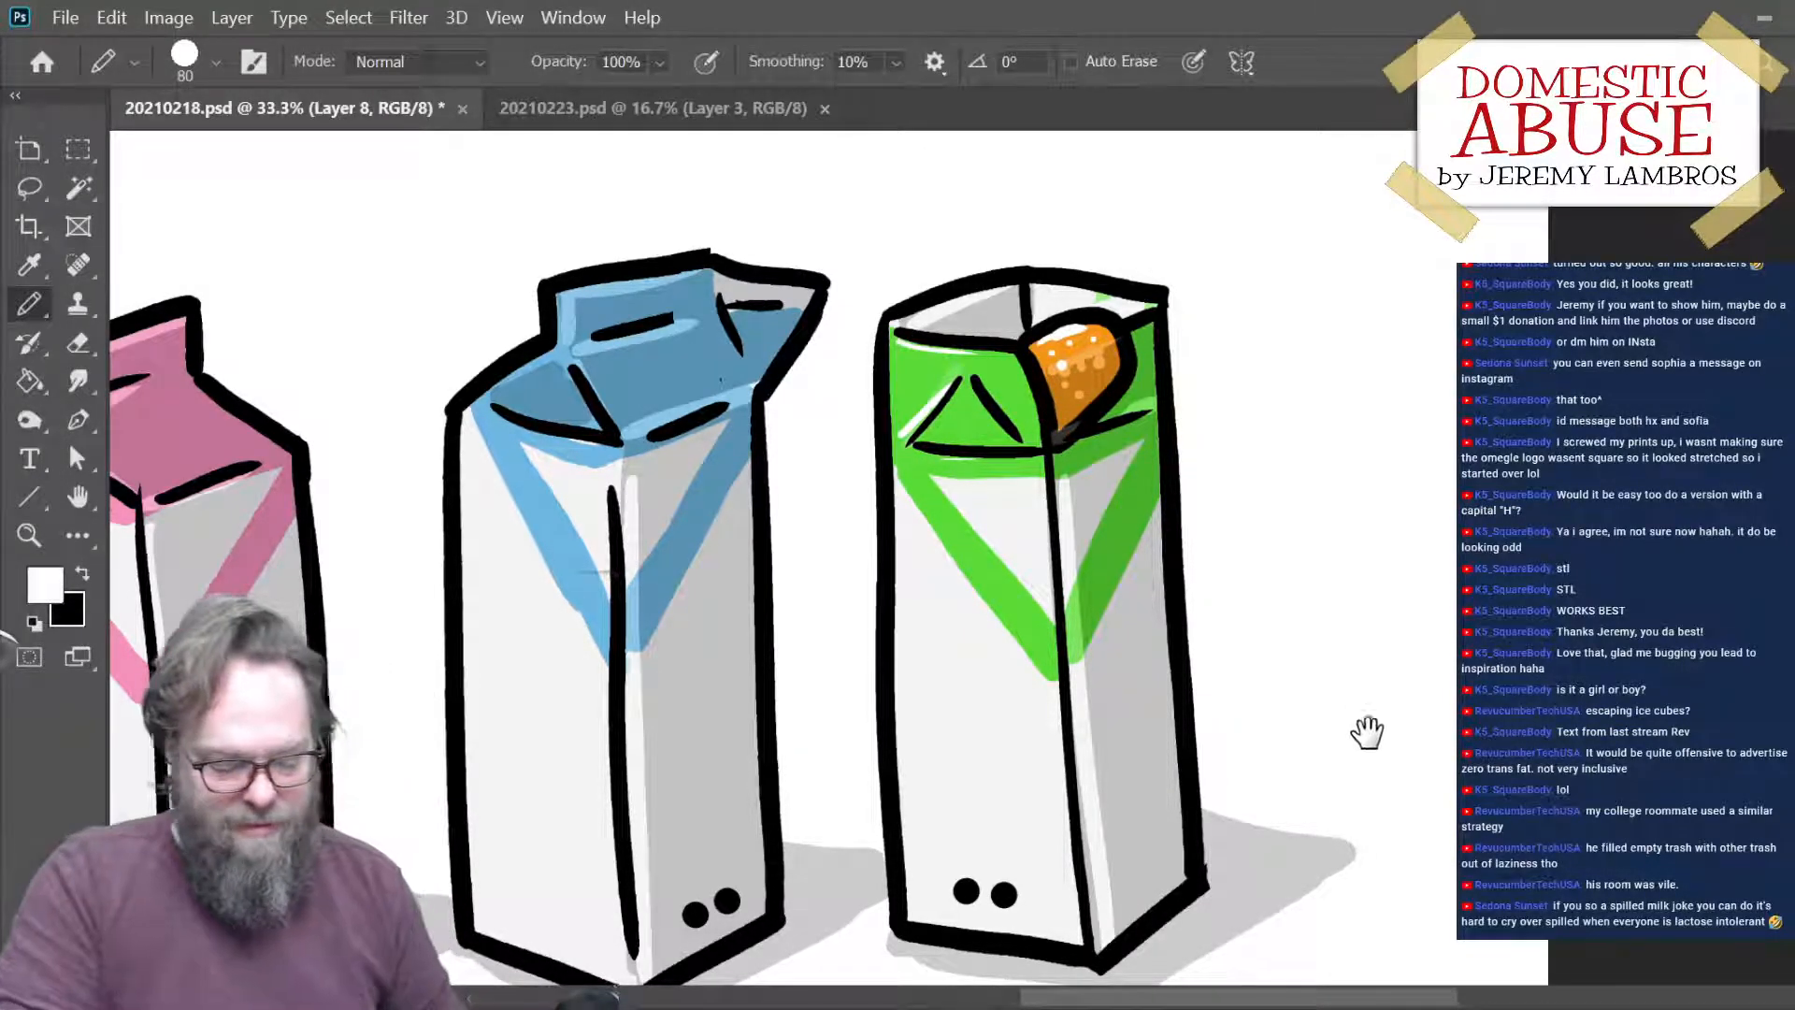
- Choose a brown color and dot small specks across the inner walls of the green carton's open top
drag(1366, 733, 1360, 656)
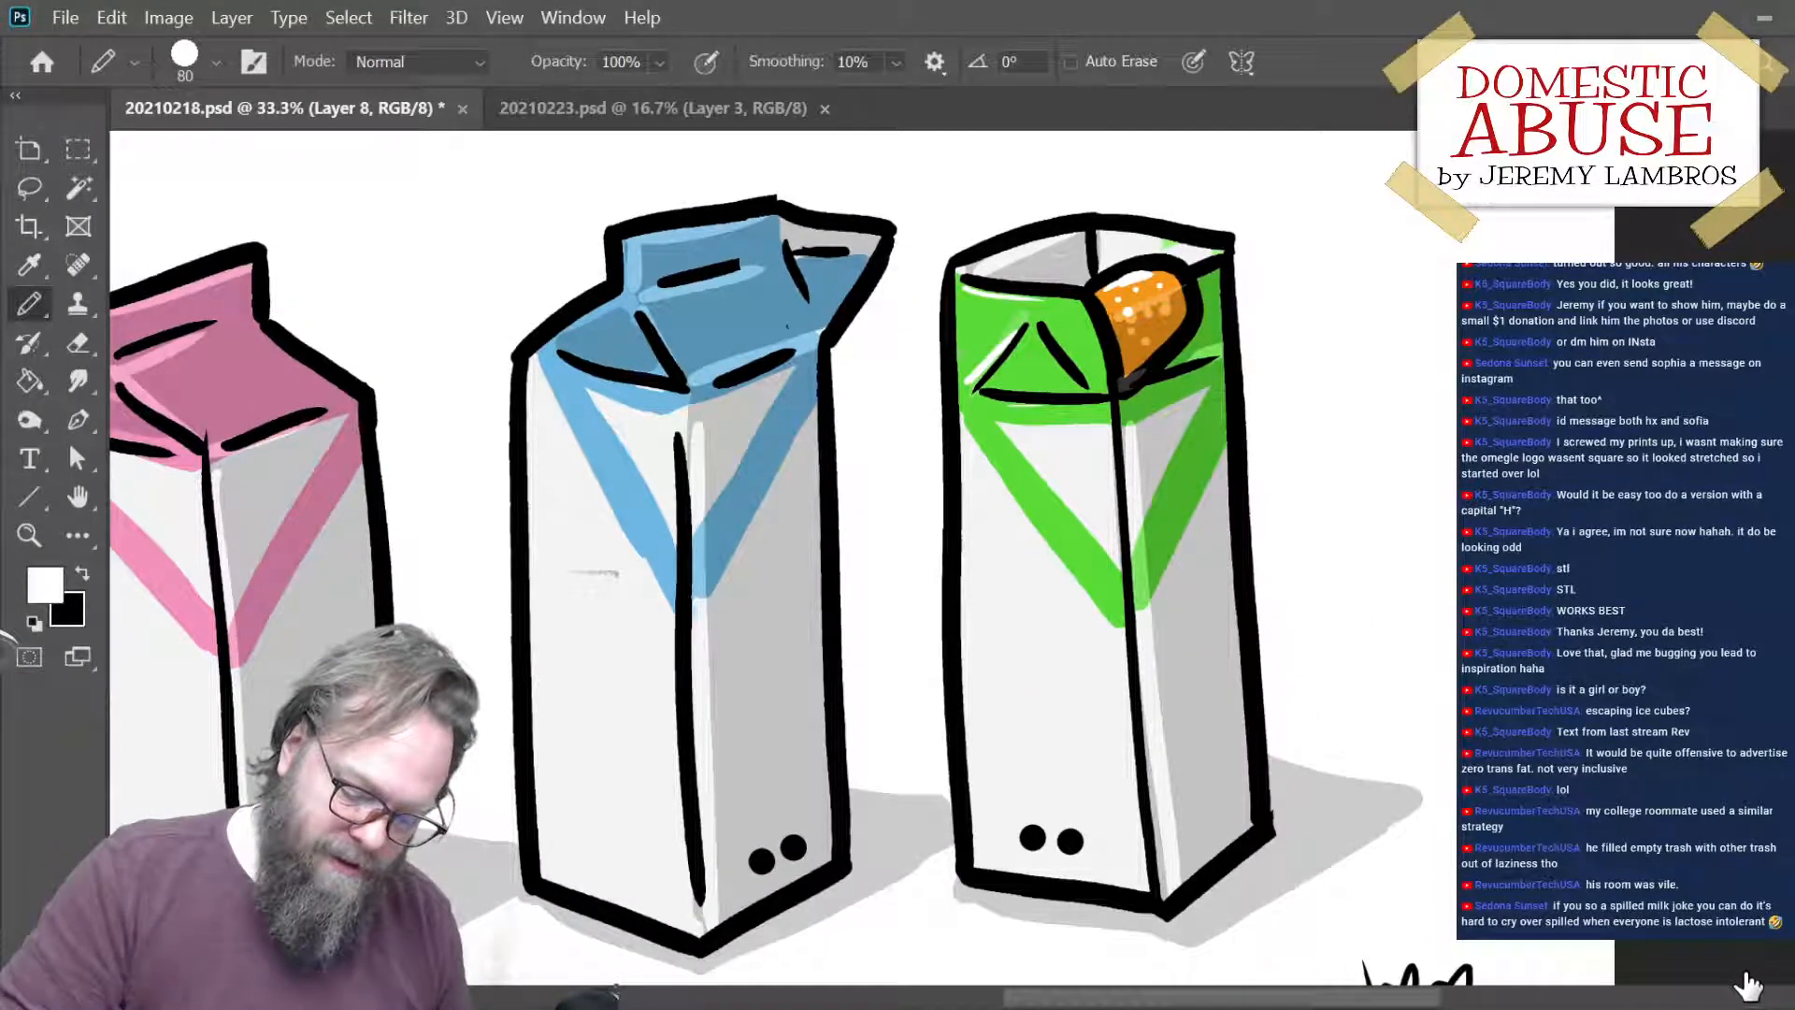
key(i)
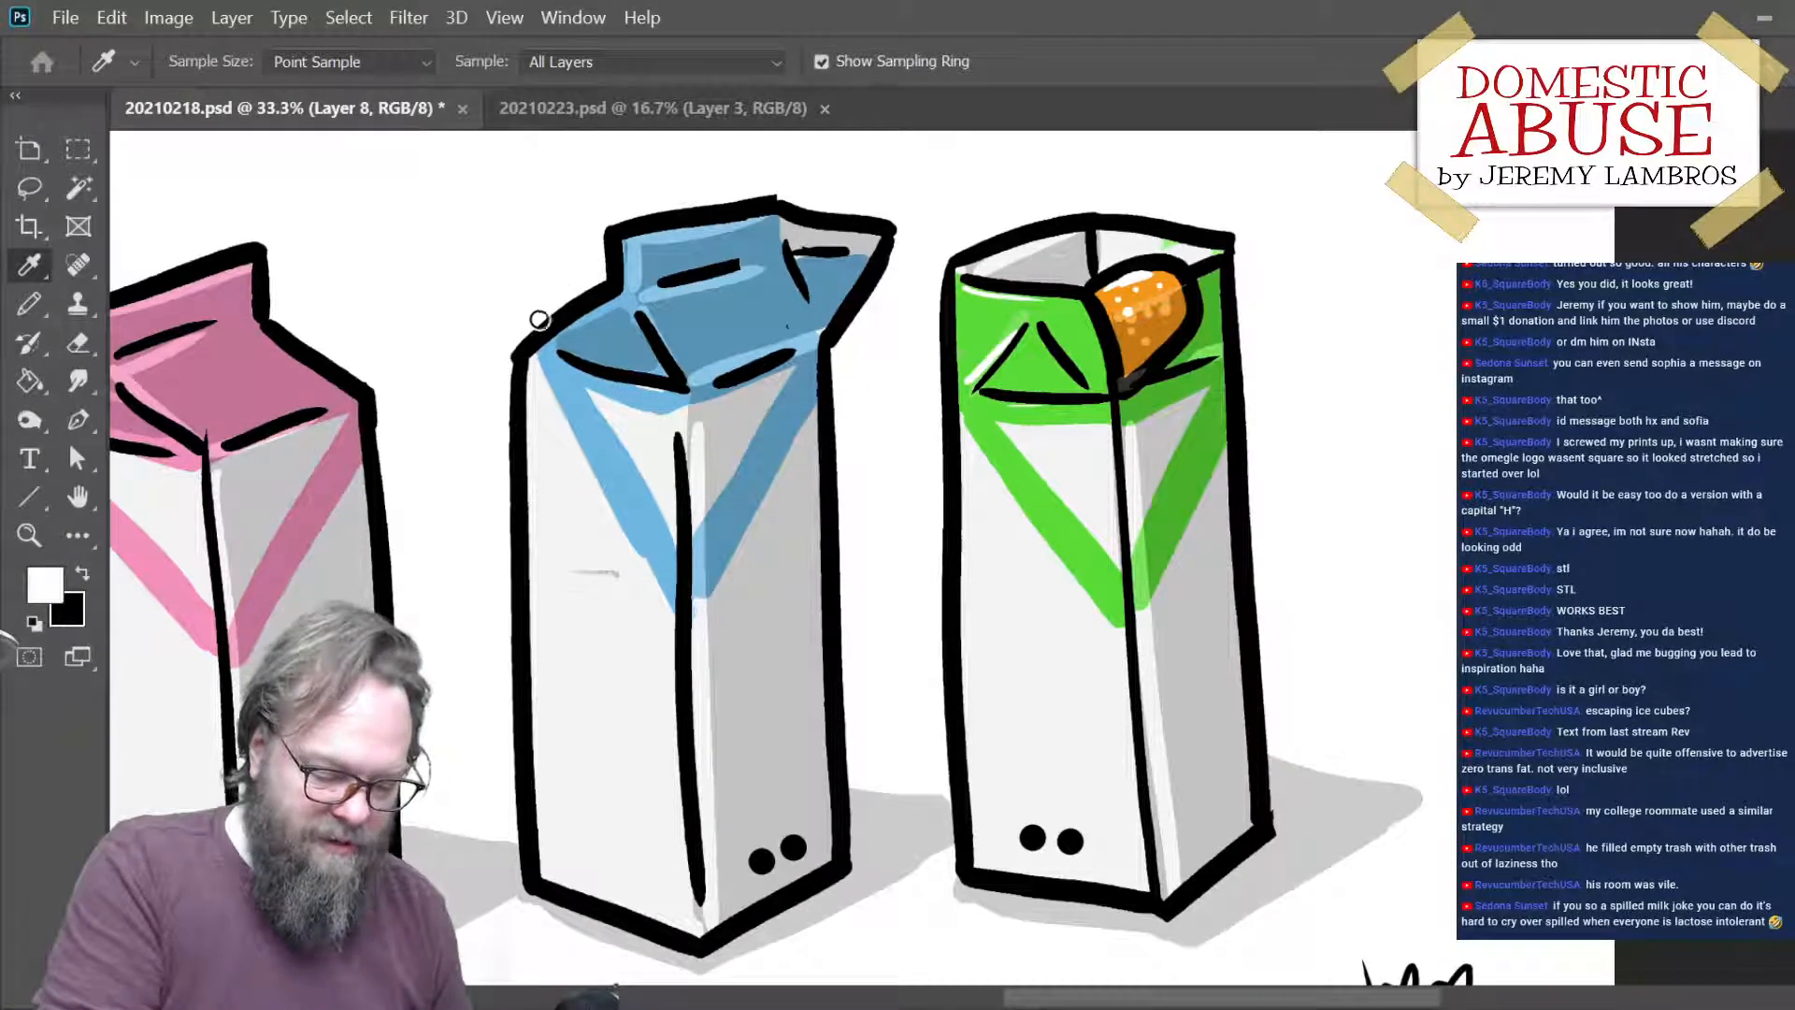
key(b)
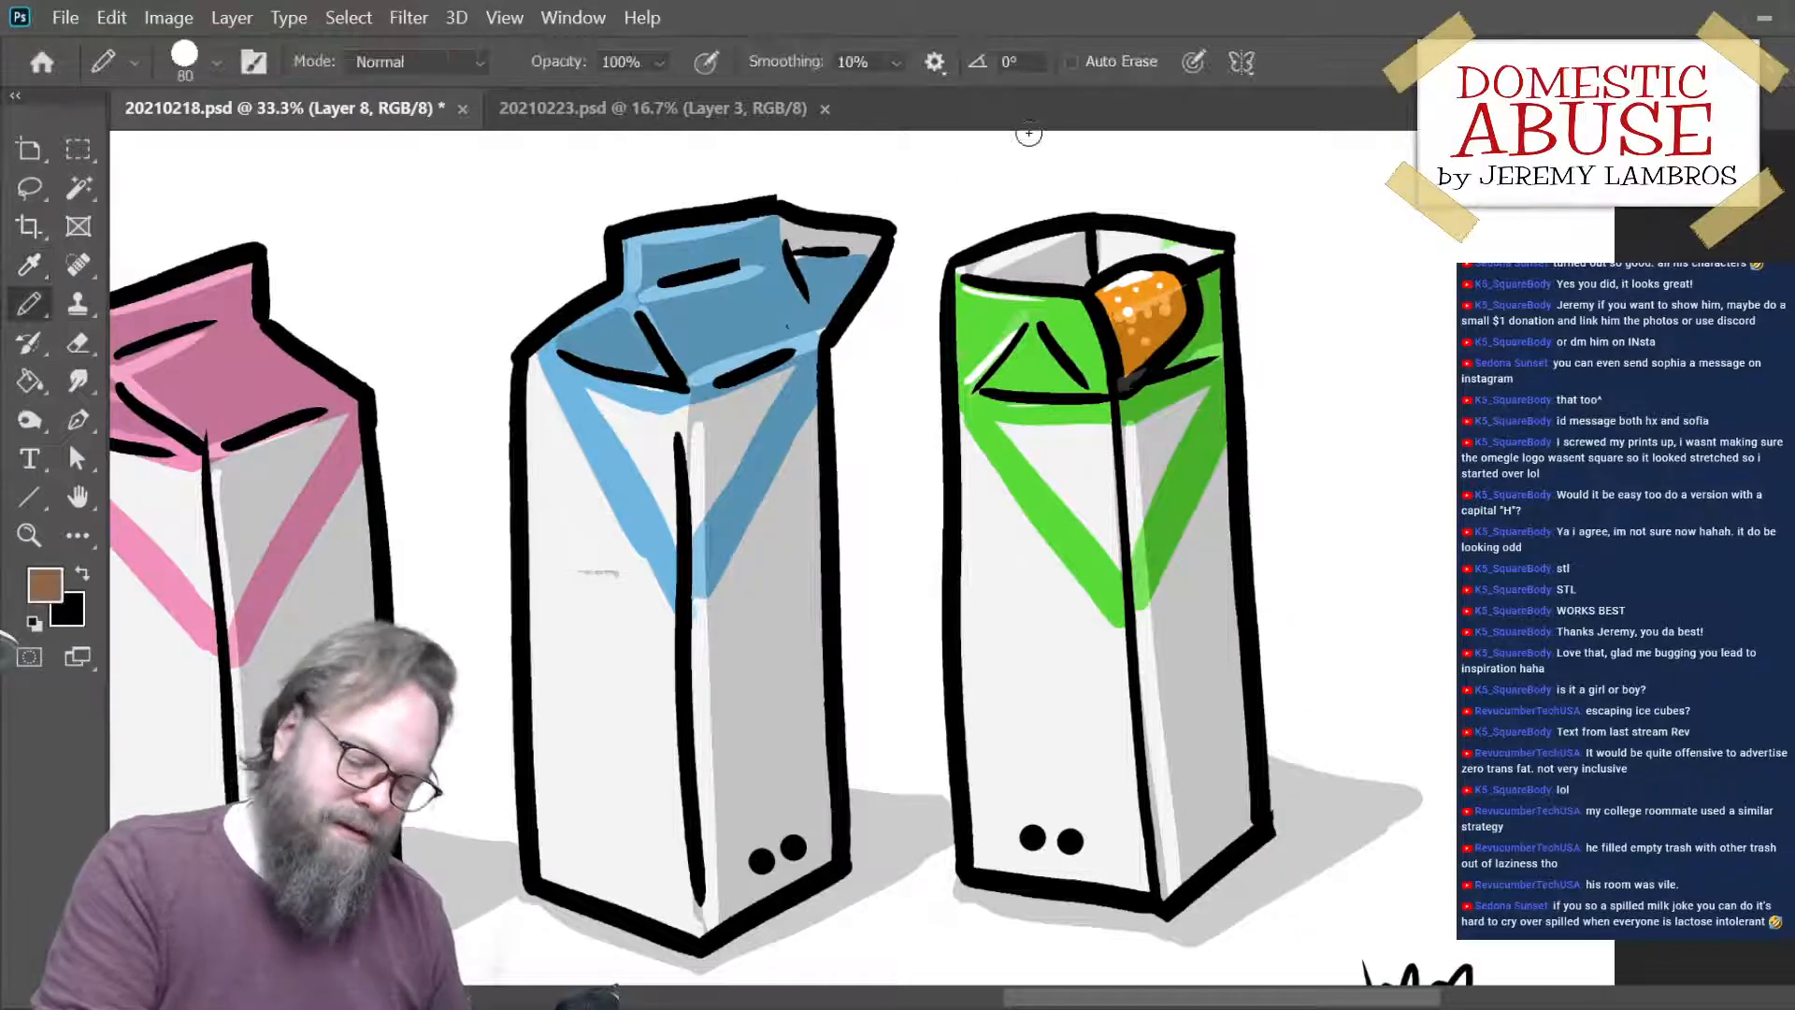
click(1042, 260)
click(1066, 250)
click(1020, 254)
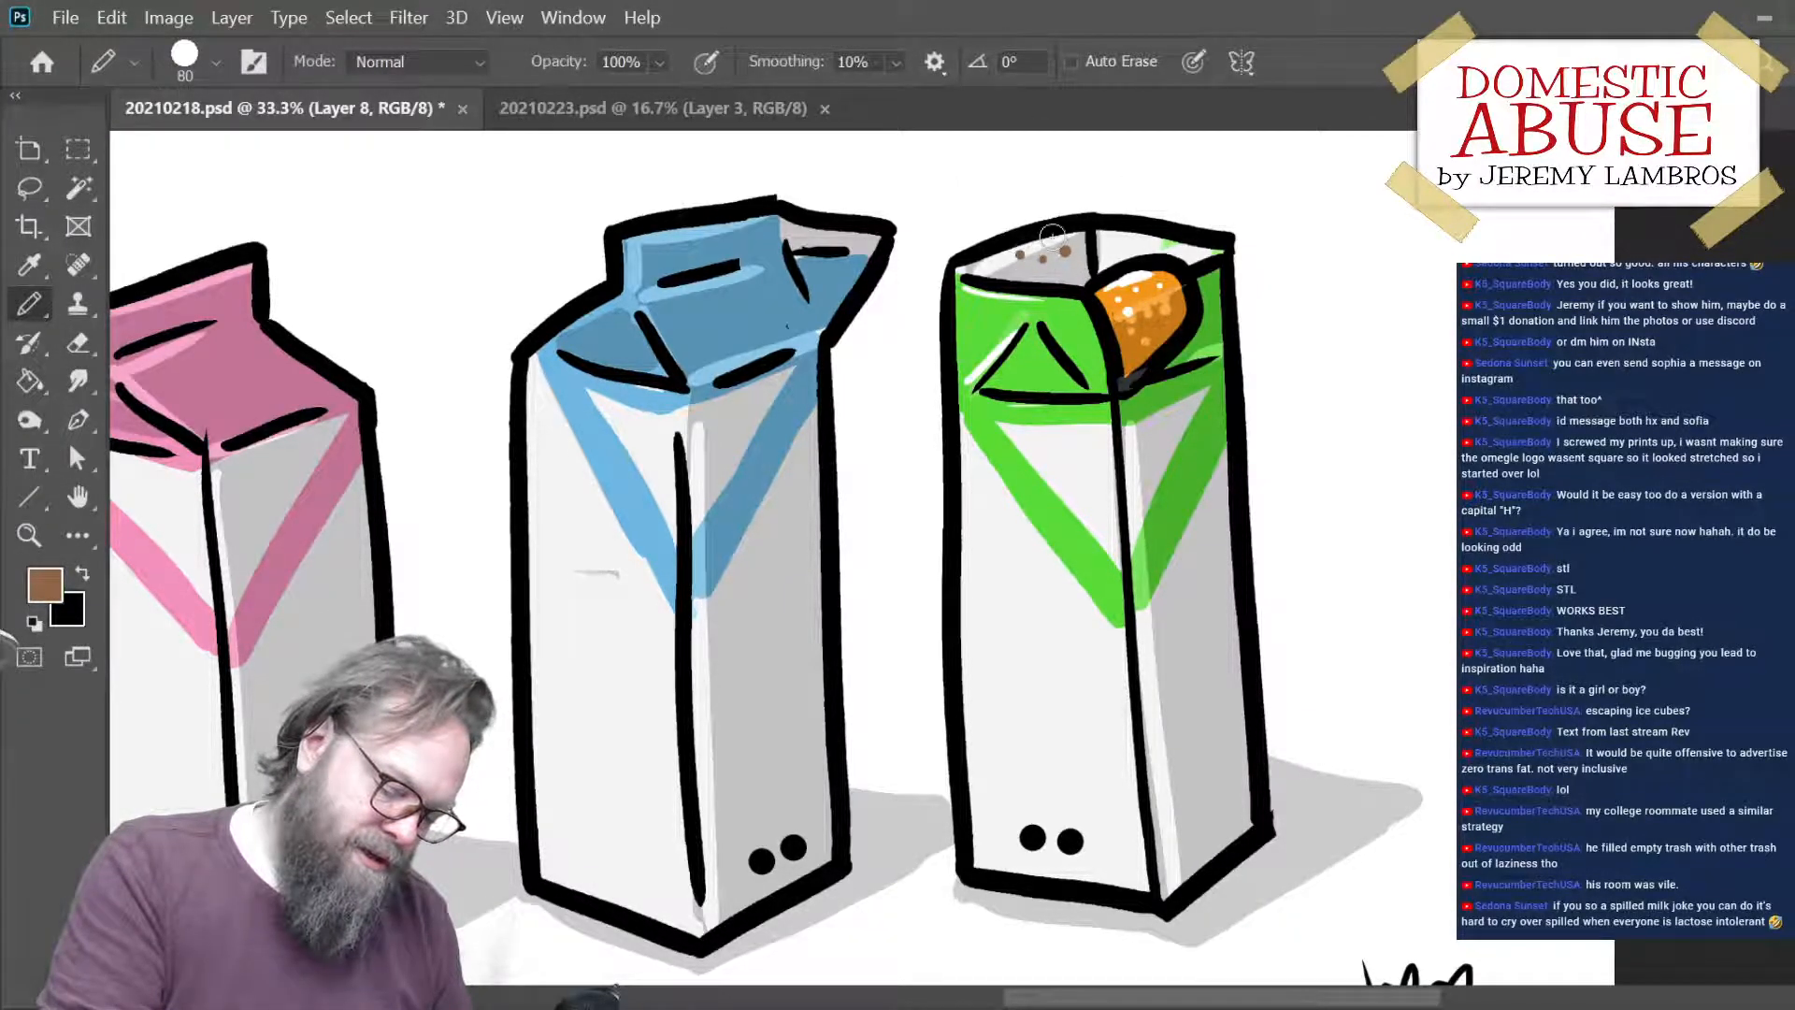
click(1067, 273)
click(1108, 256)
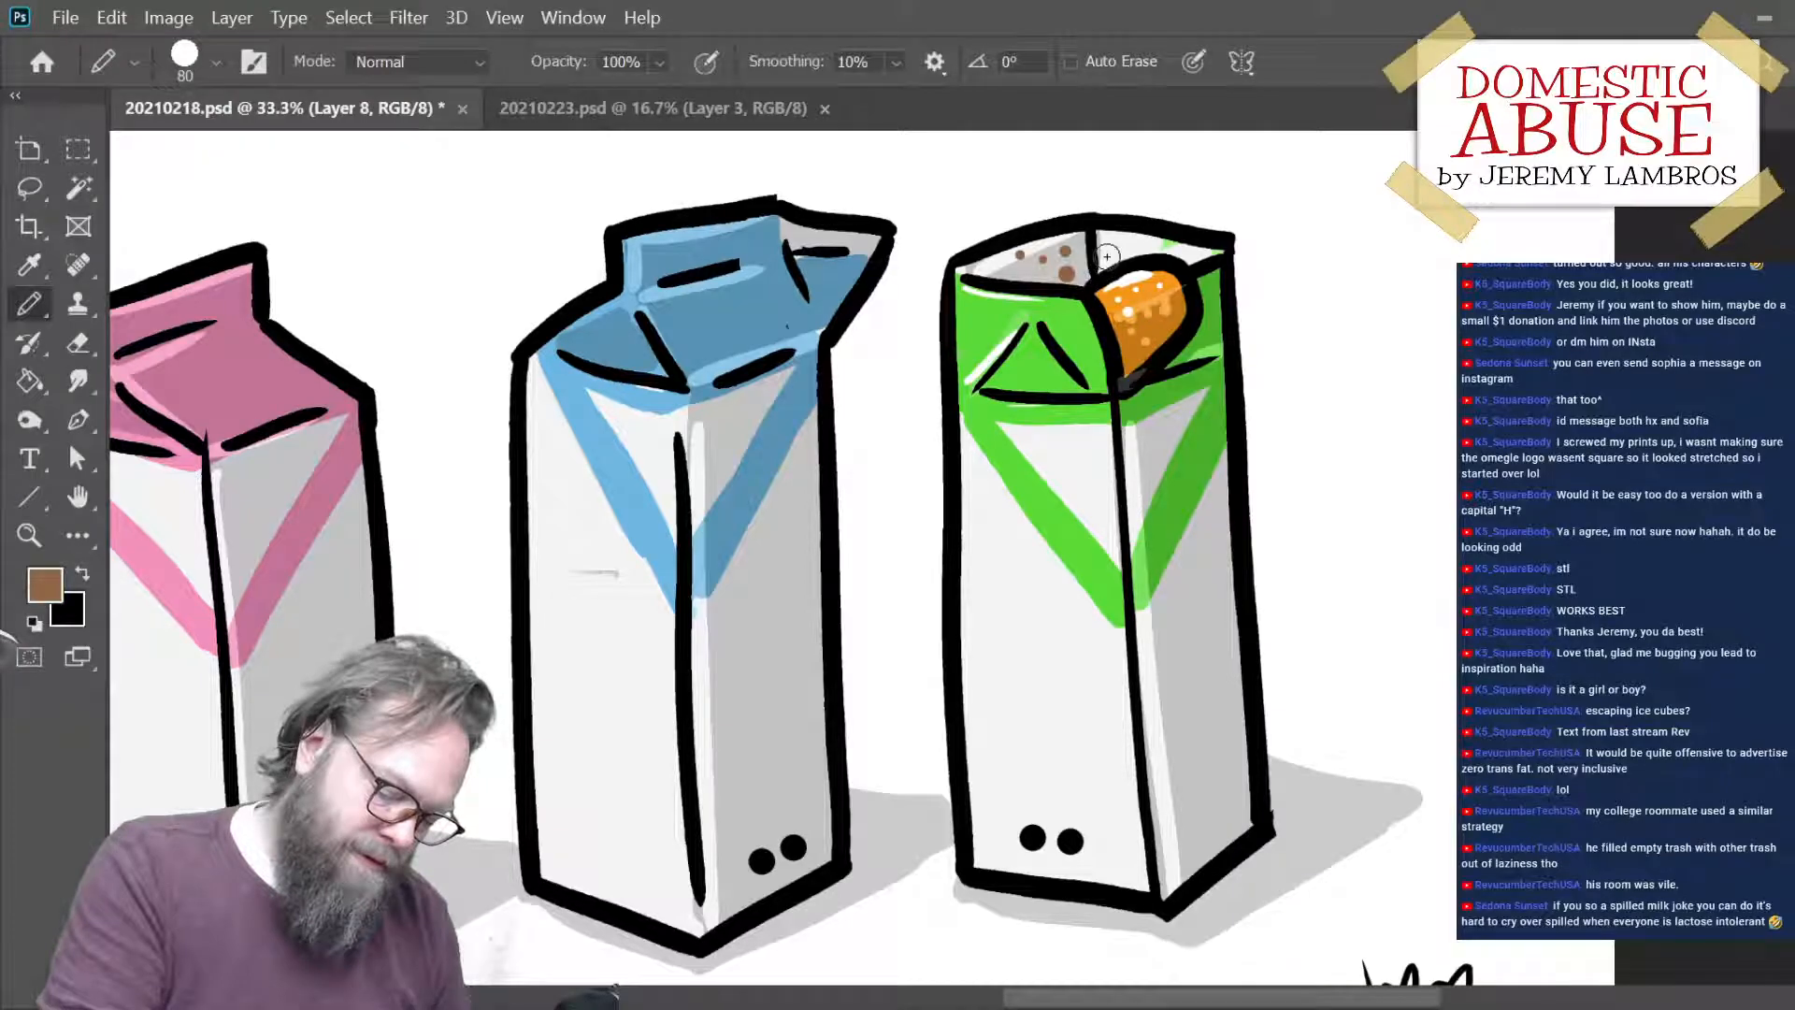
click(1040, 276)
click(1113, 262)
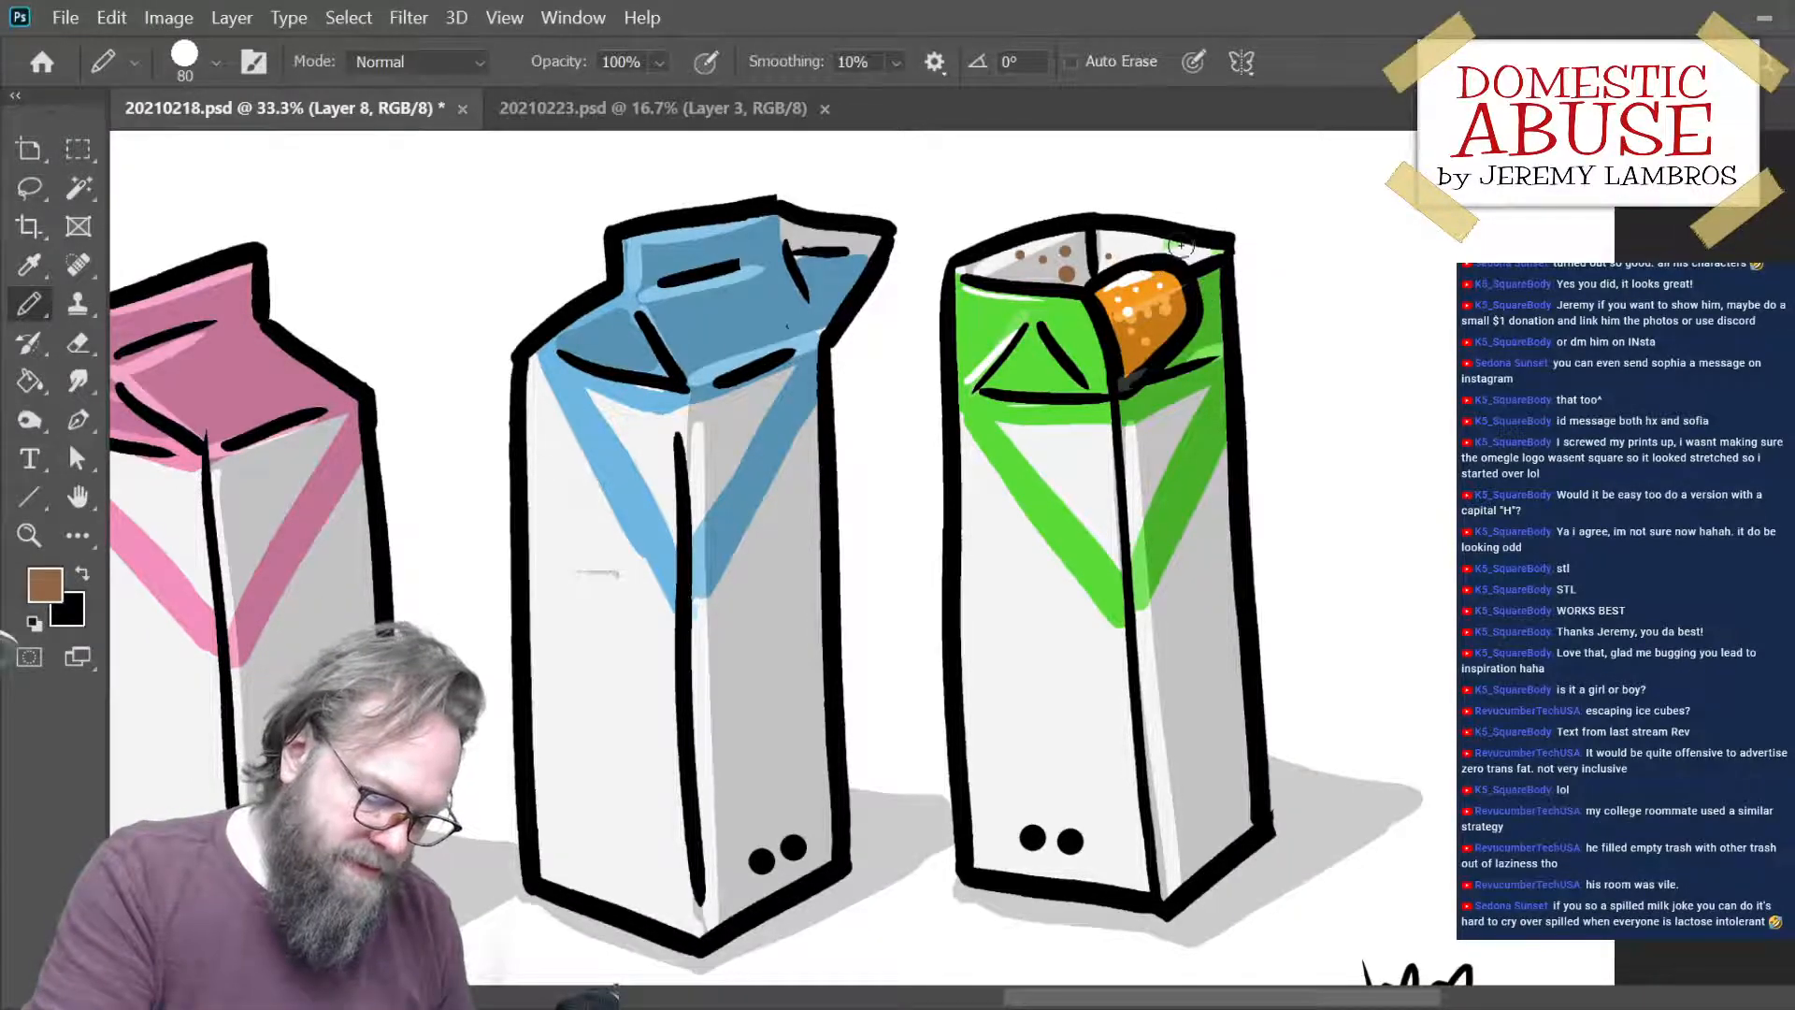
click(1115, 246)
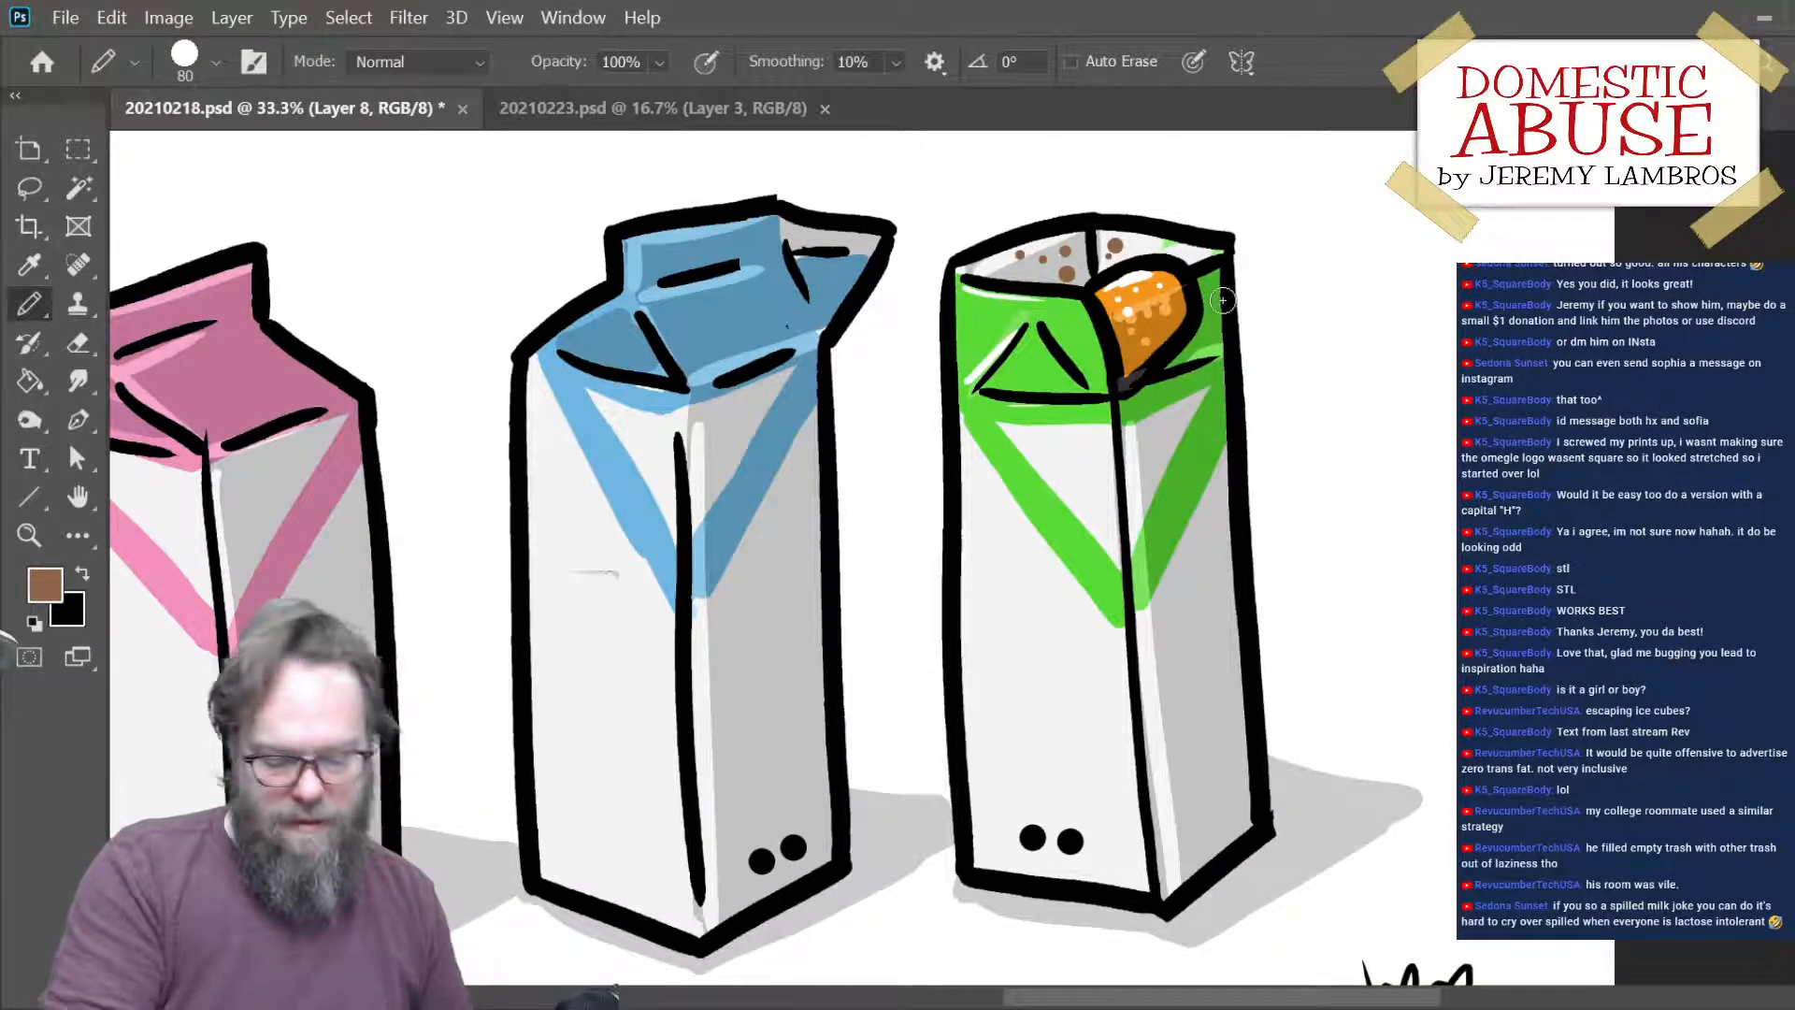
- Examine the whole cartoon at reduced zoom to judge how the three colored cartons read
key(ctrl+minus)
key(ctrl+minus)
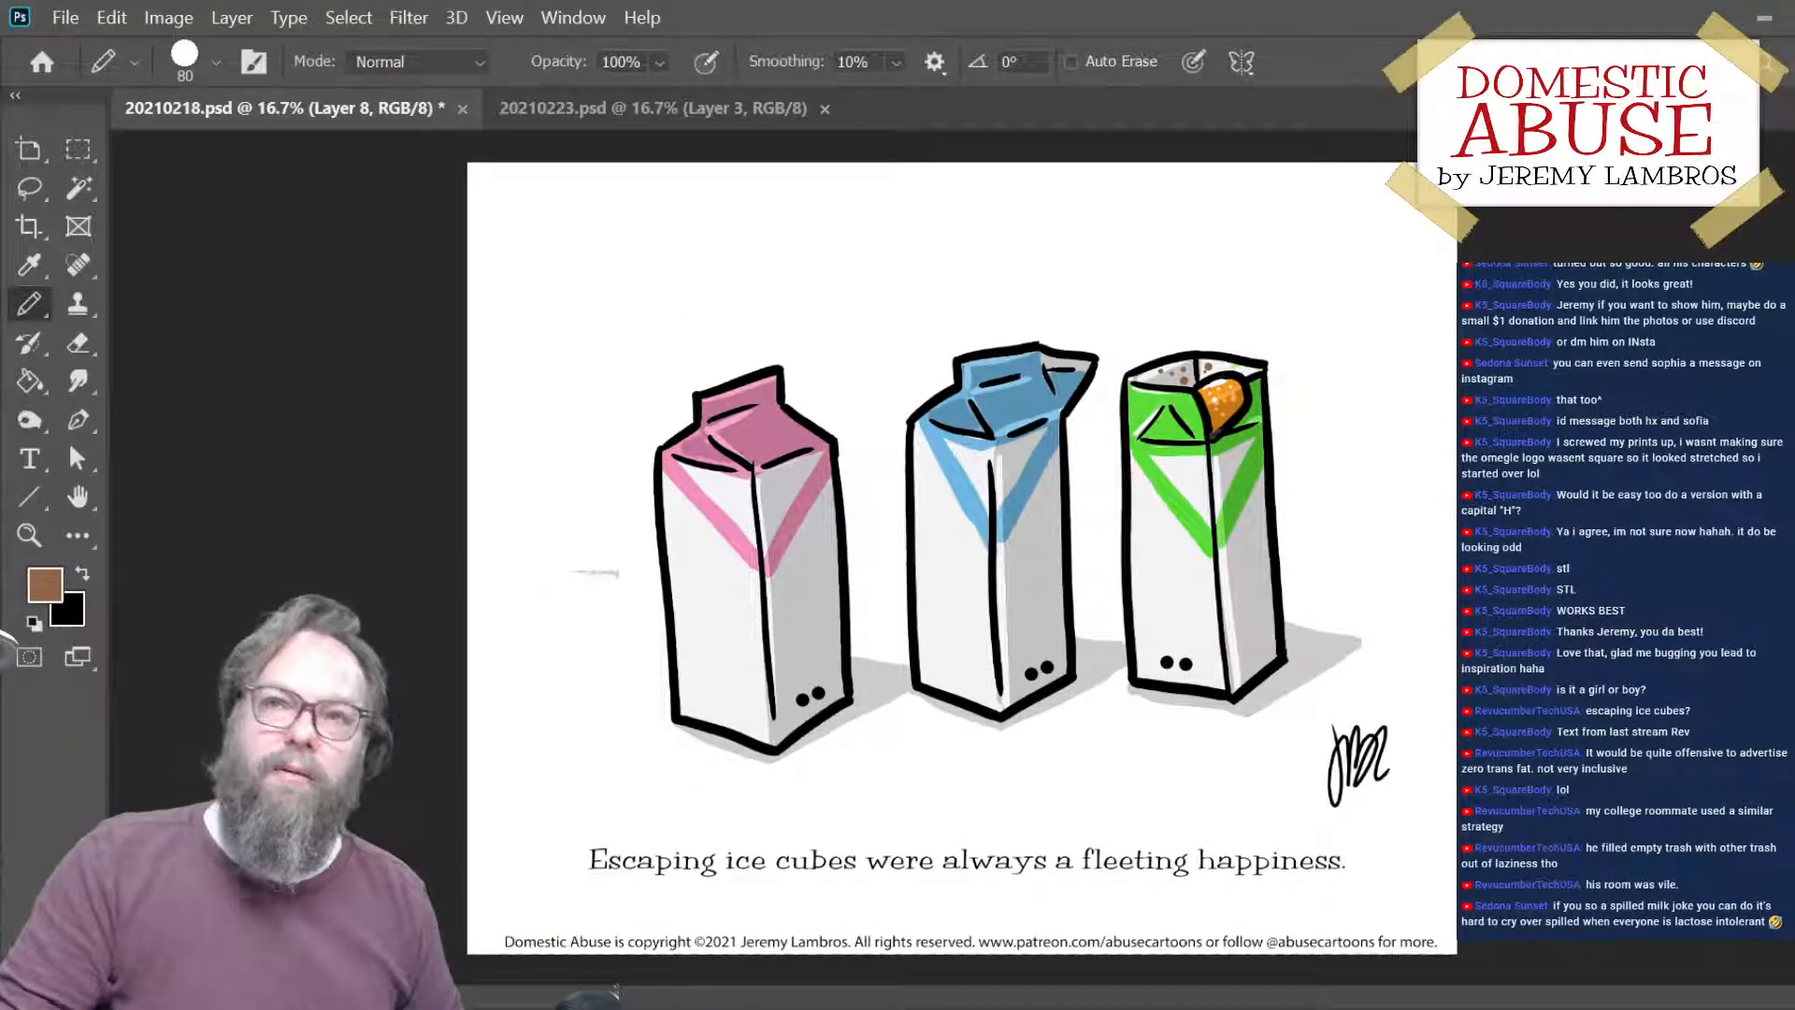
key(ctrl+minus)
key(ctrl+minus)
key(ctrl+minus)
key(ctrl+plus)
key(ctrl+plus)
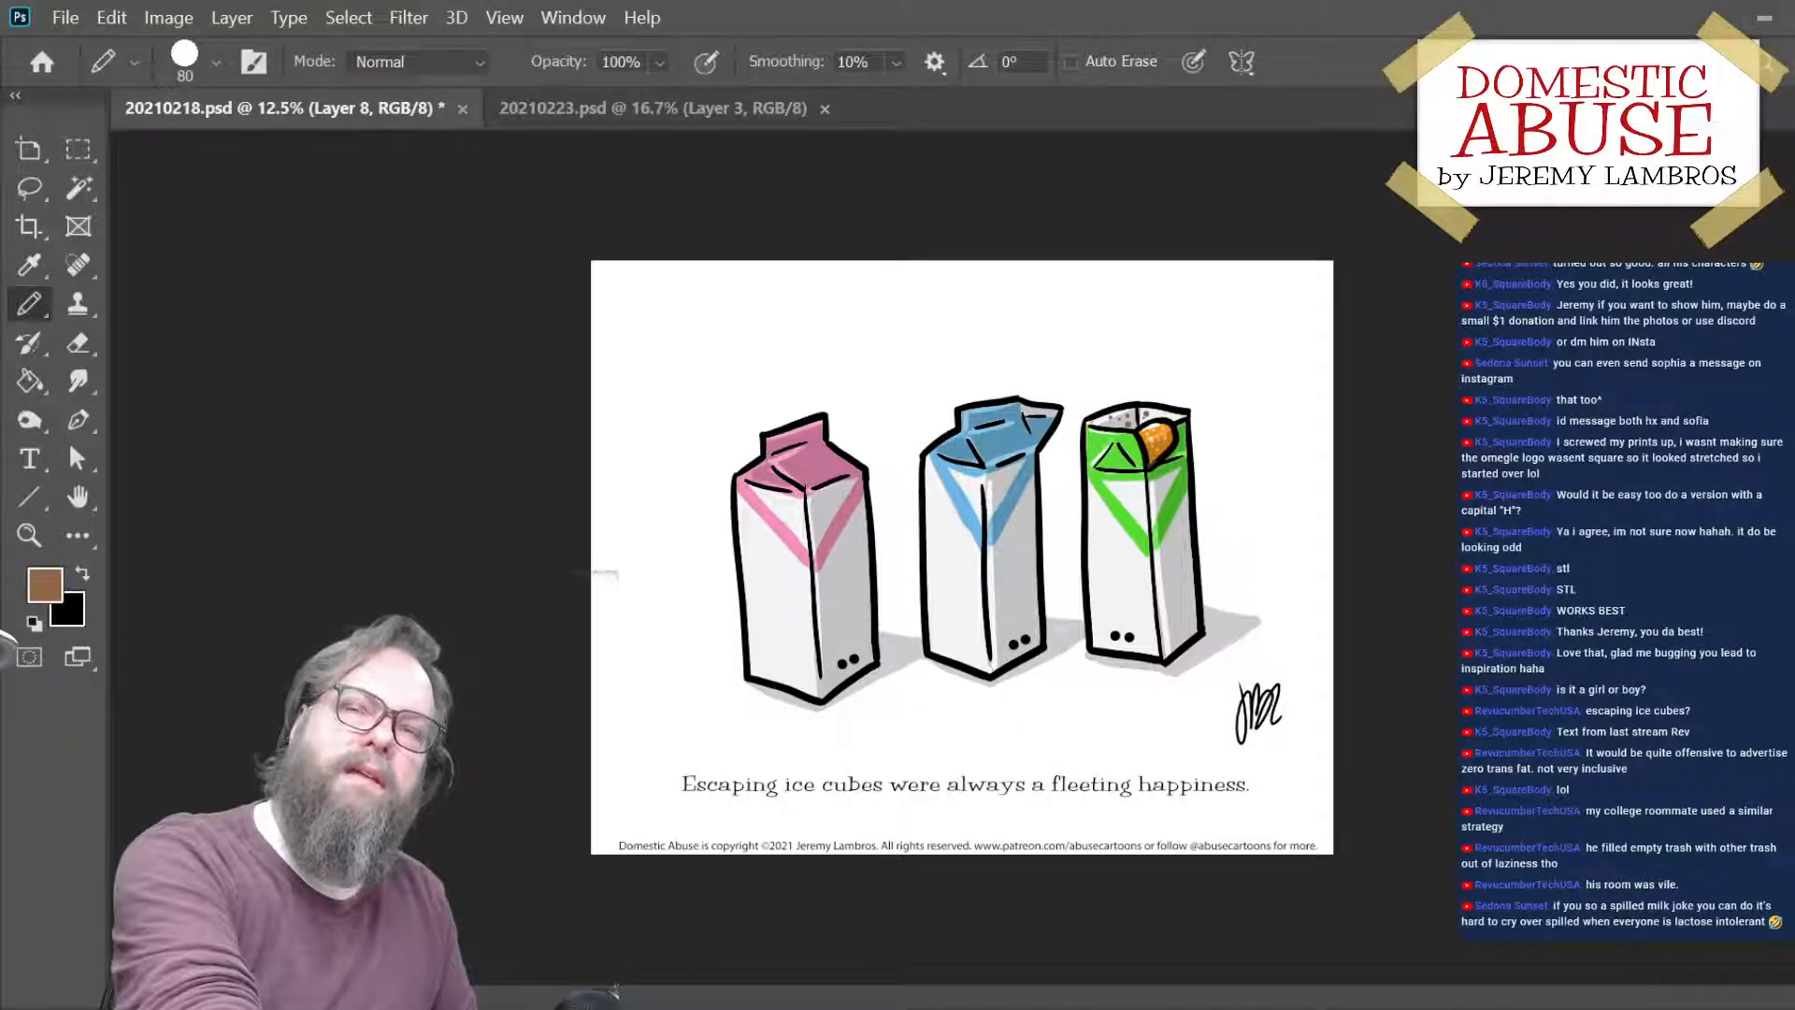
- Add a few brown specks to the green front of the open carton, and check the full cartoon again
key(ctrl+minus)
key(ctrl+plus)
key(ctrl+plus)
key(ctrl+plus)
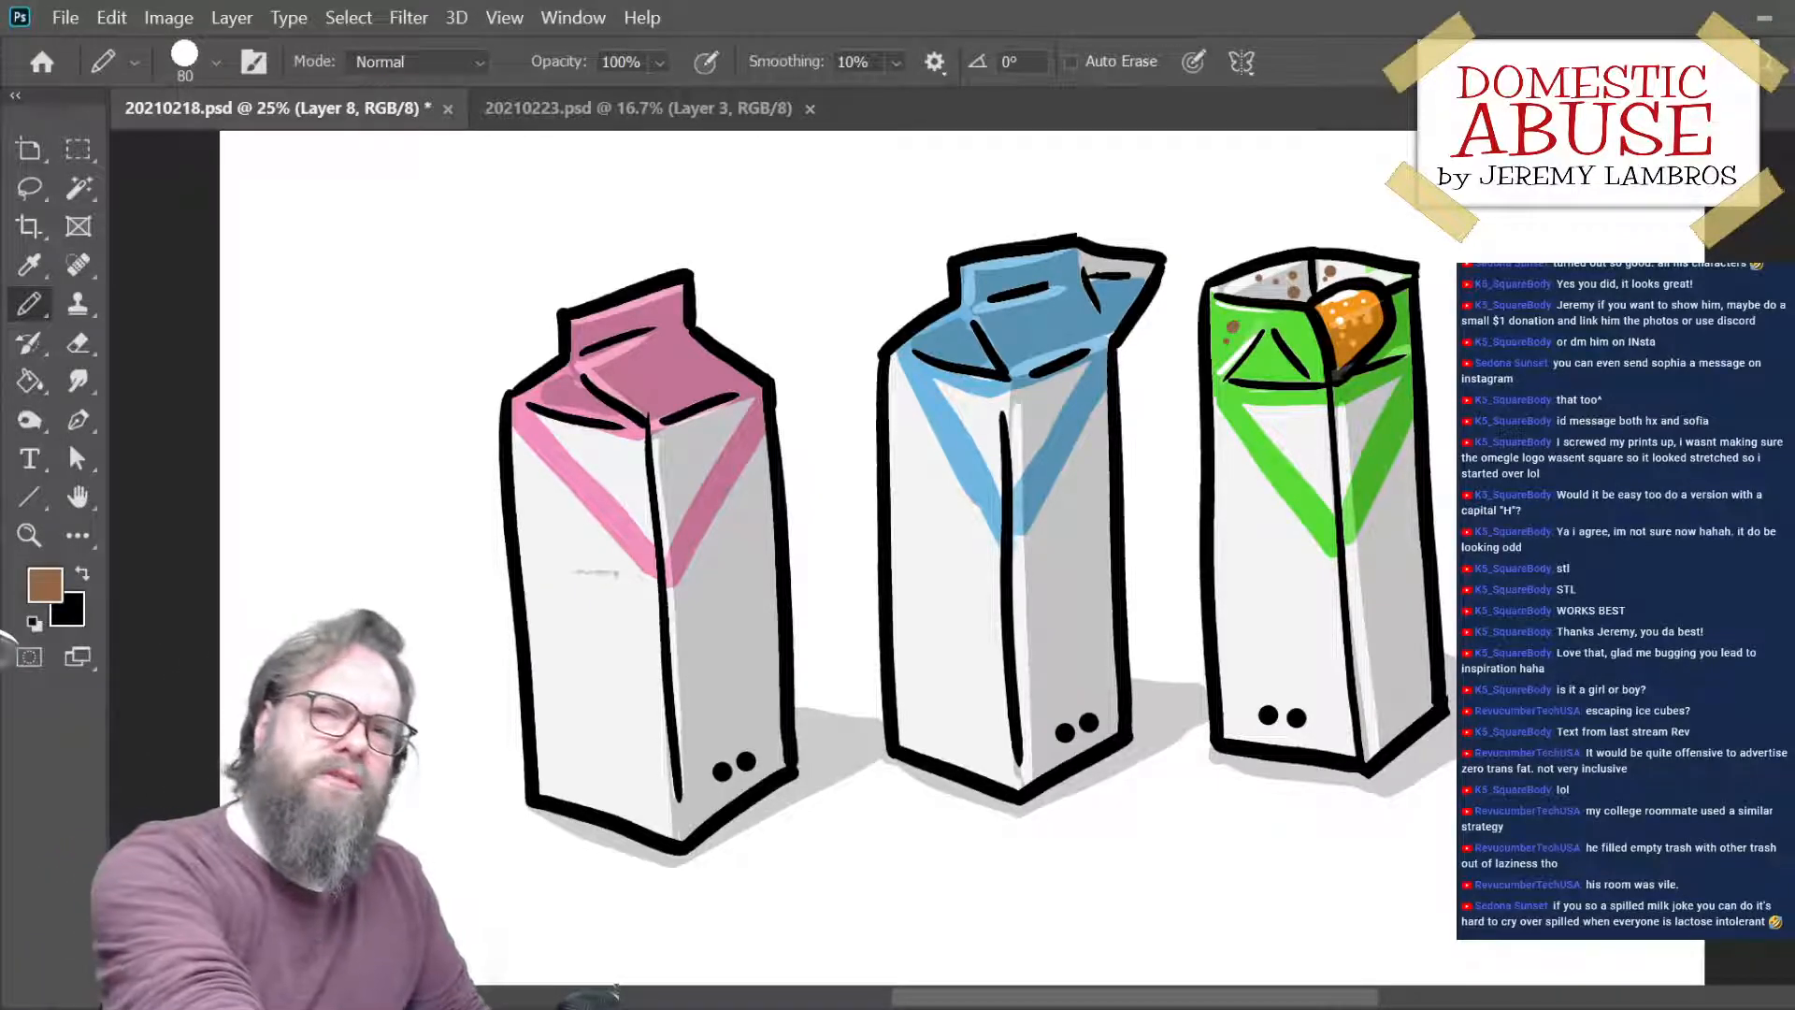
key(ctrl+minus)
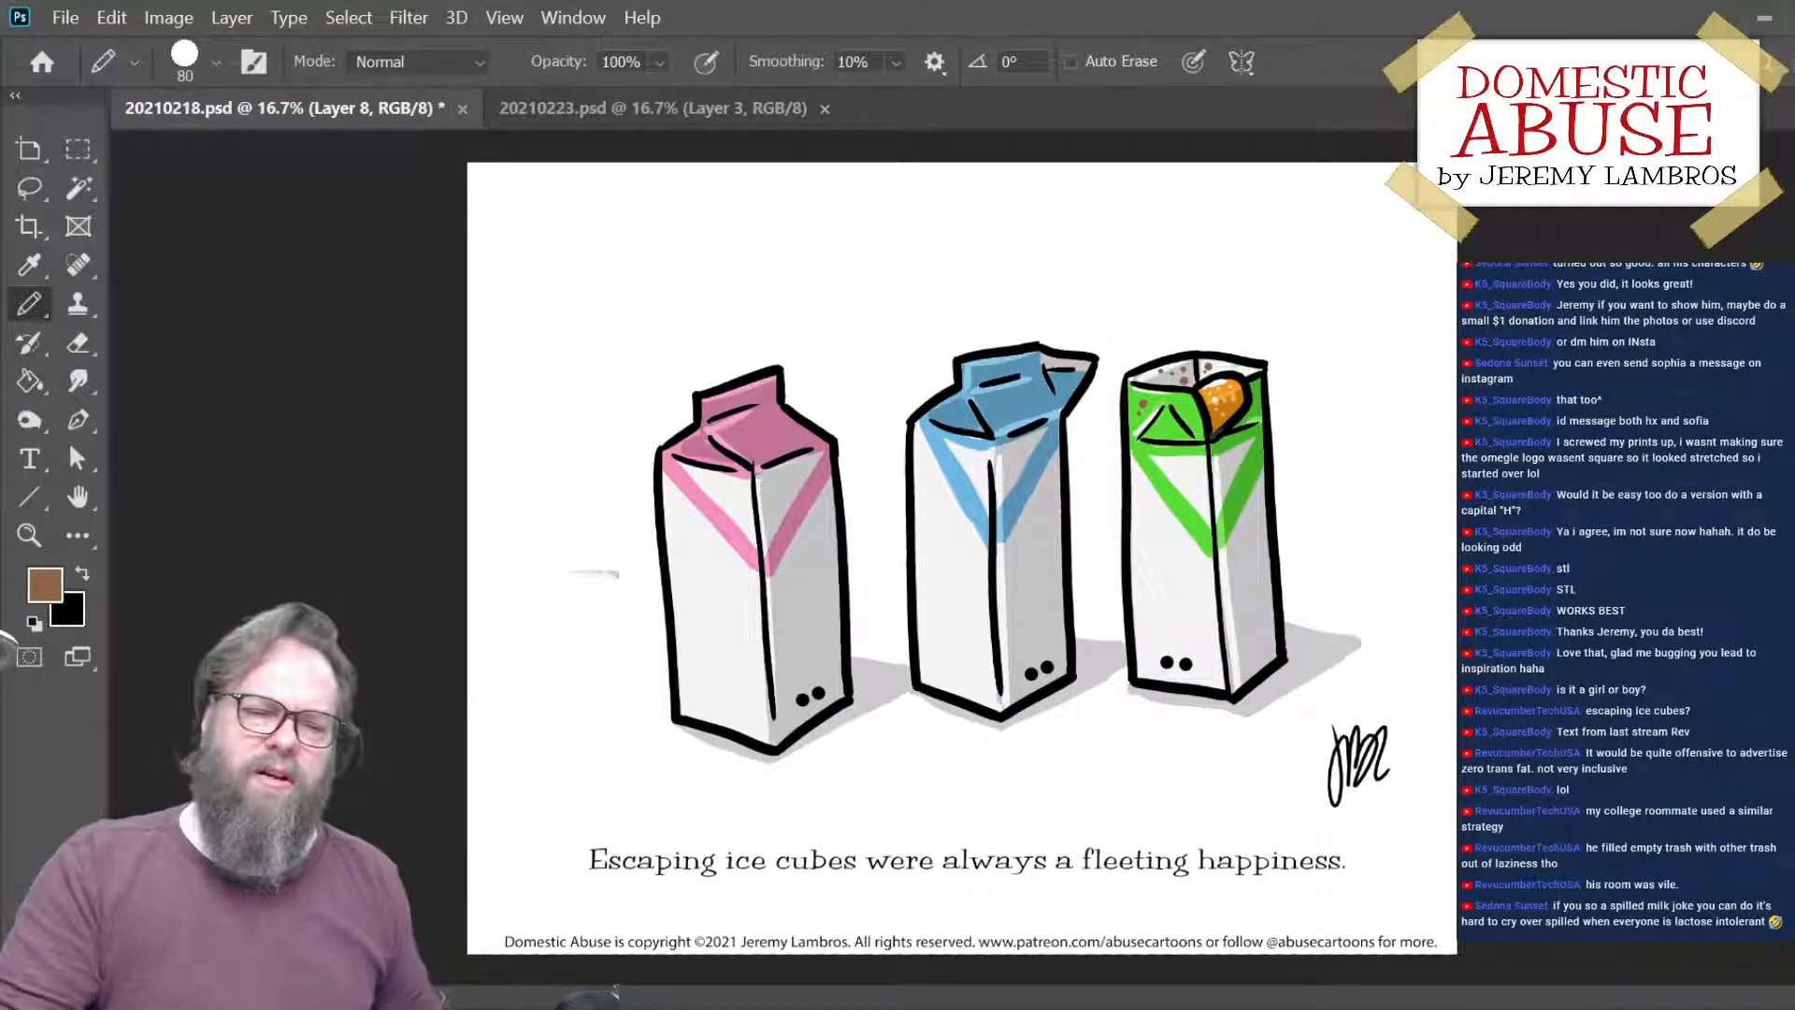
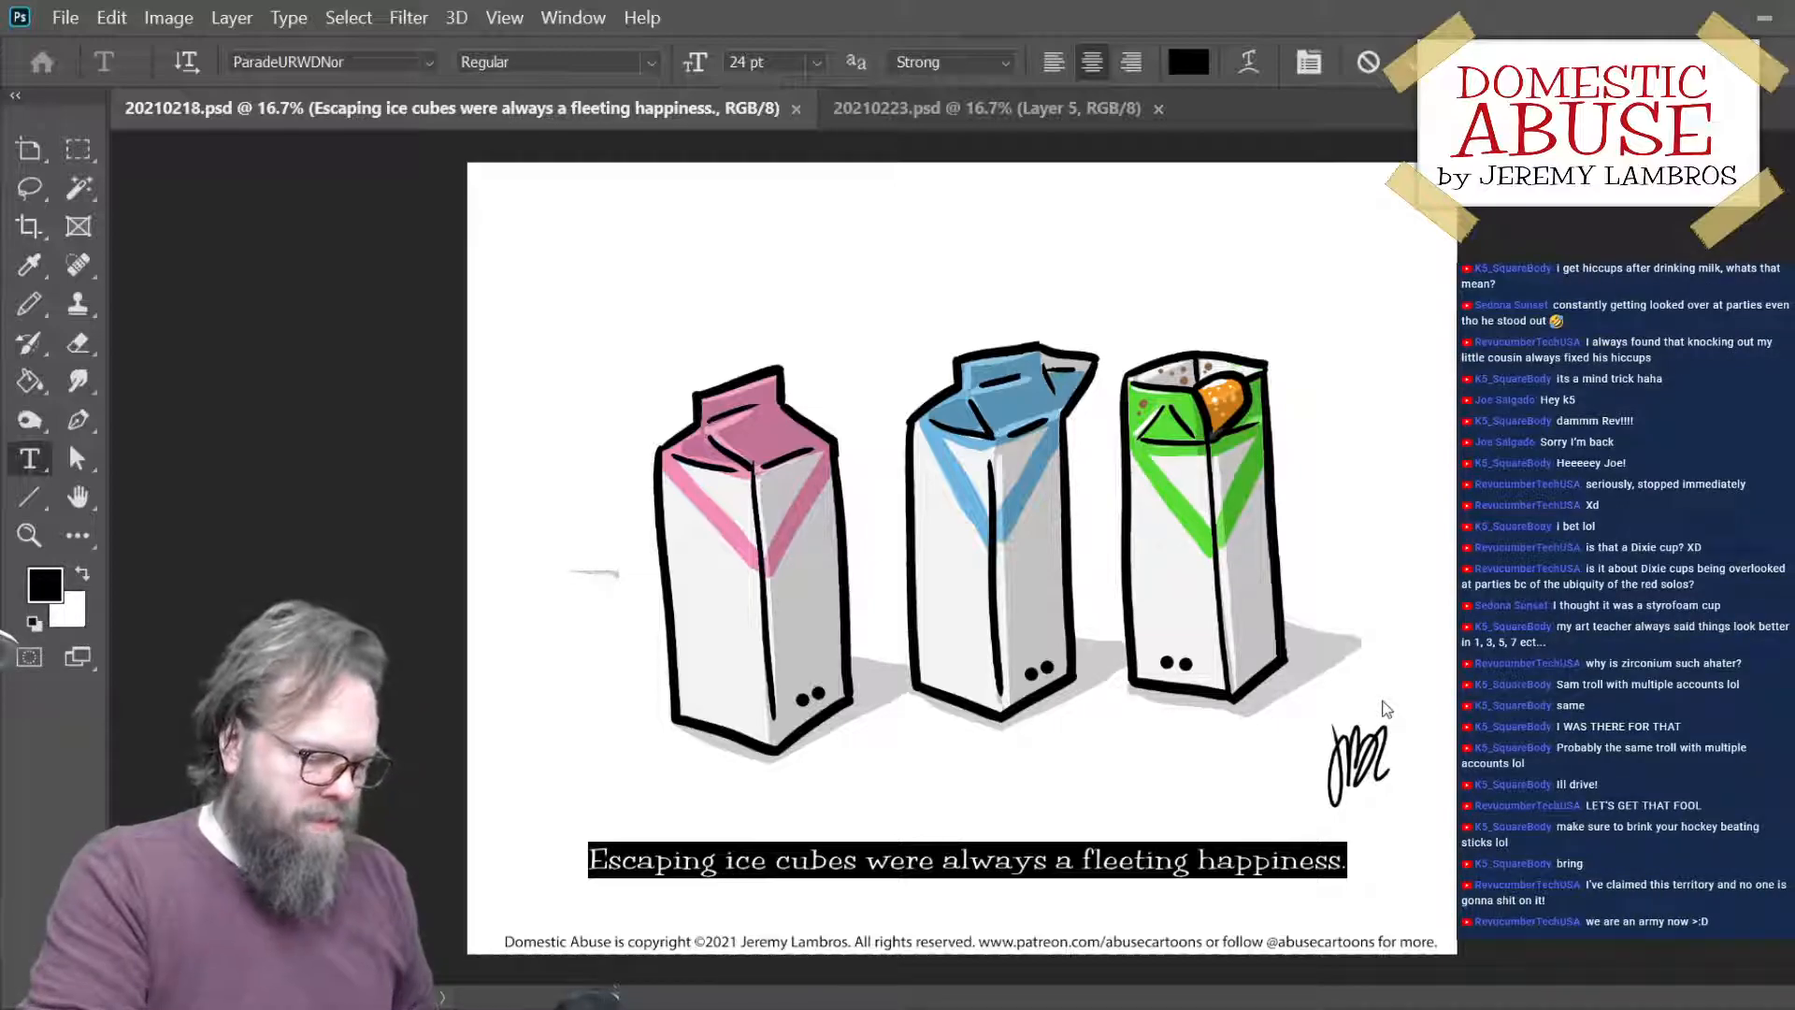
- Replace the milk-carton cartoon's caption with the draft wording "It bothered him how easily"
key(BackSpace)
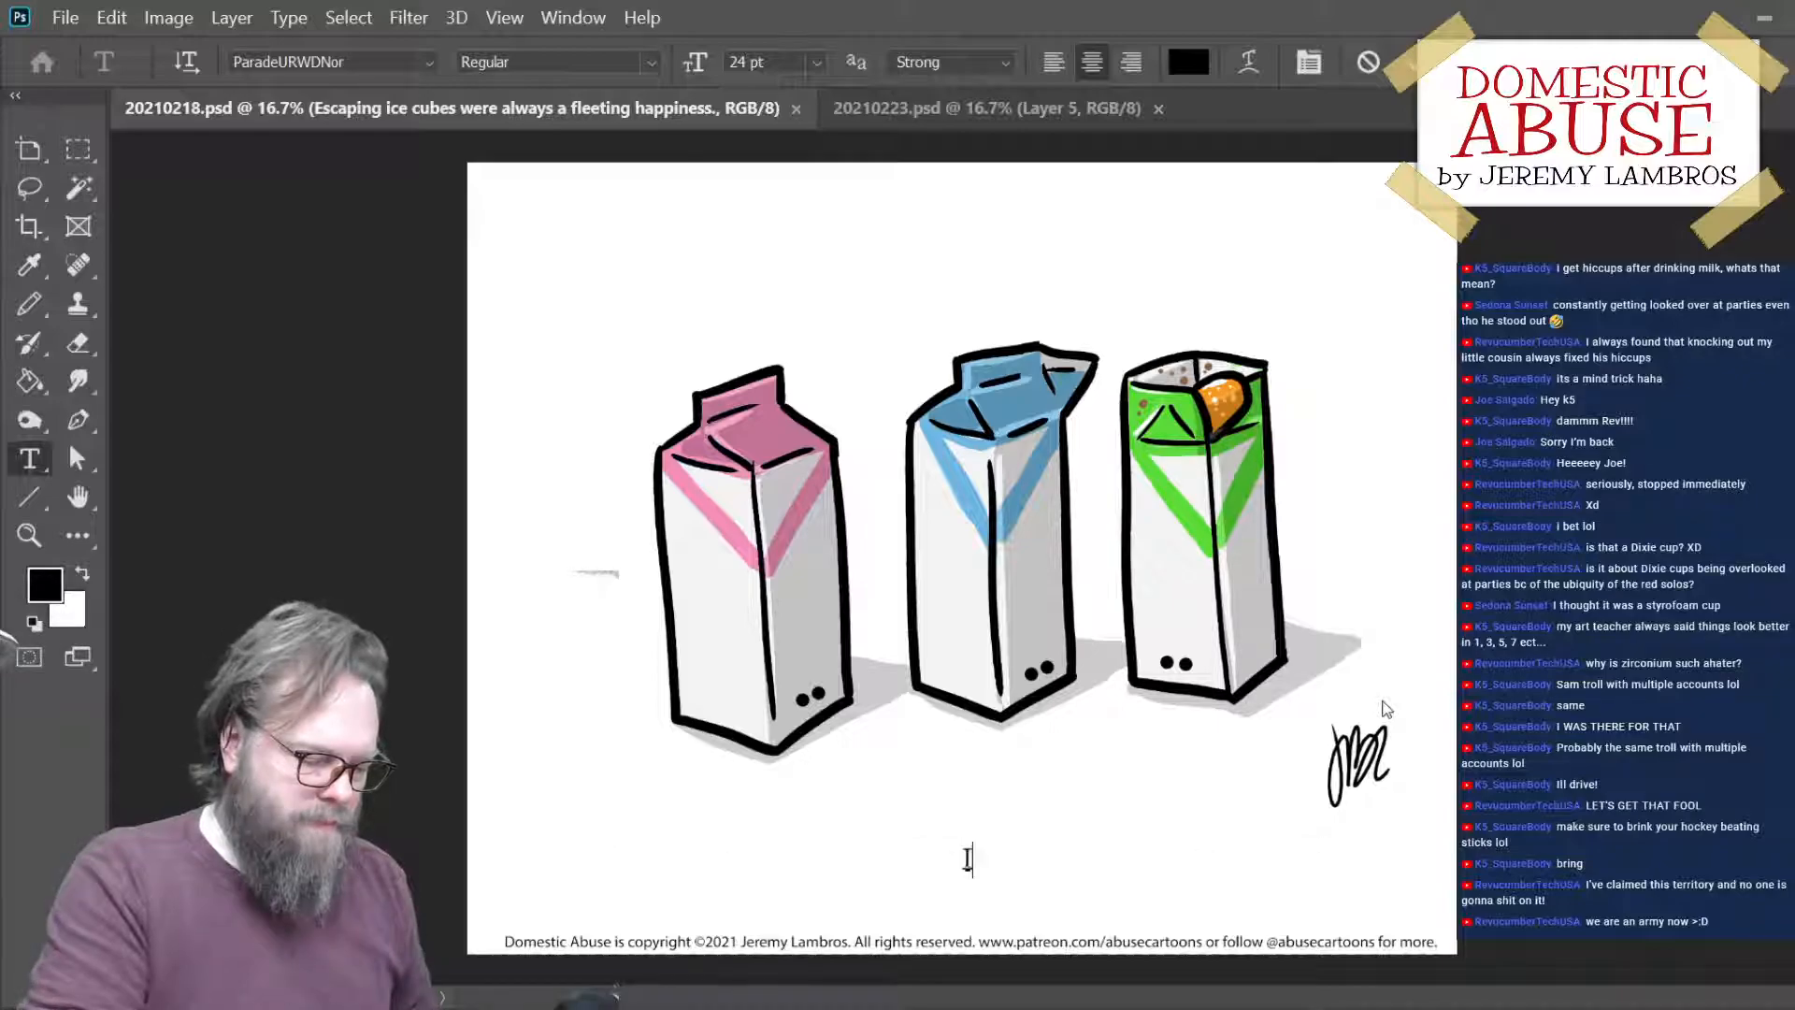
text(It b)
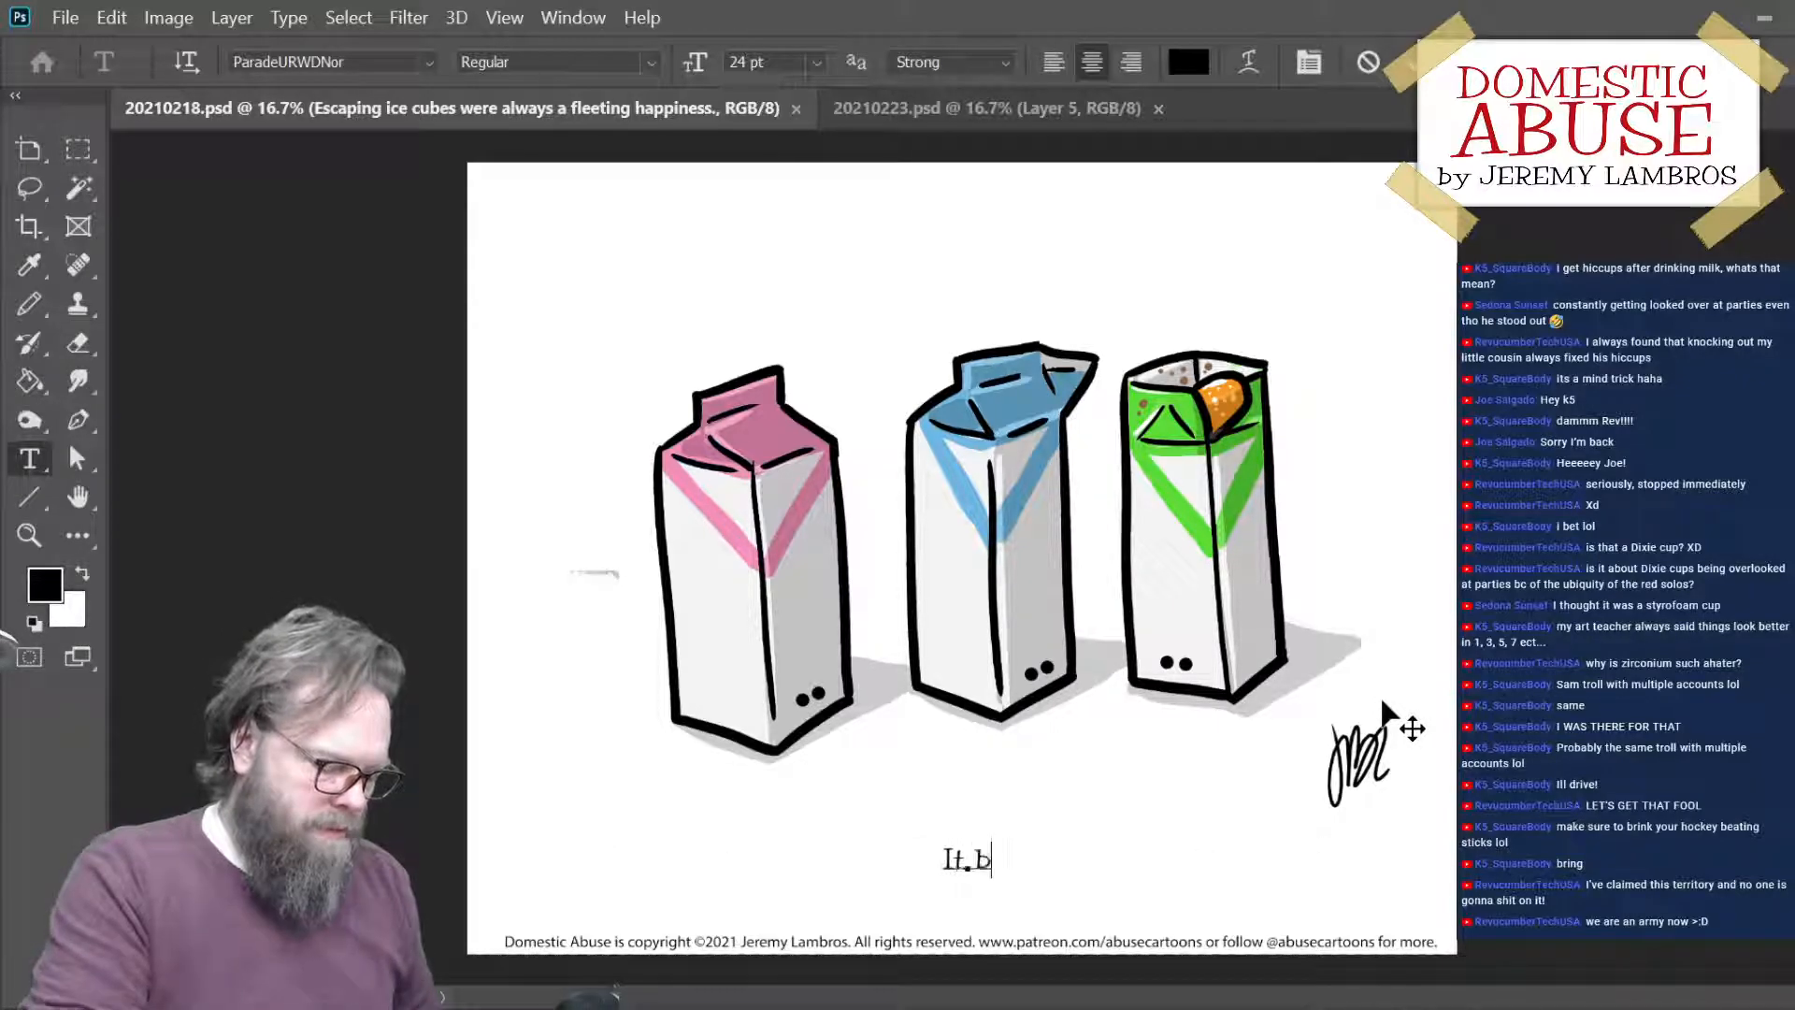
text(othered him)
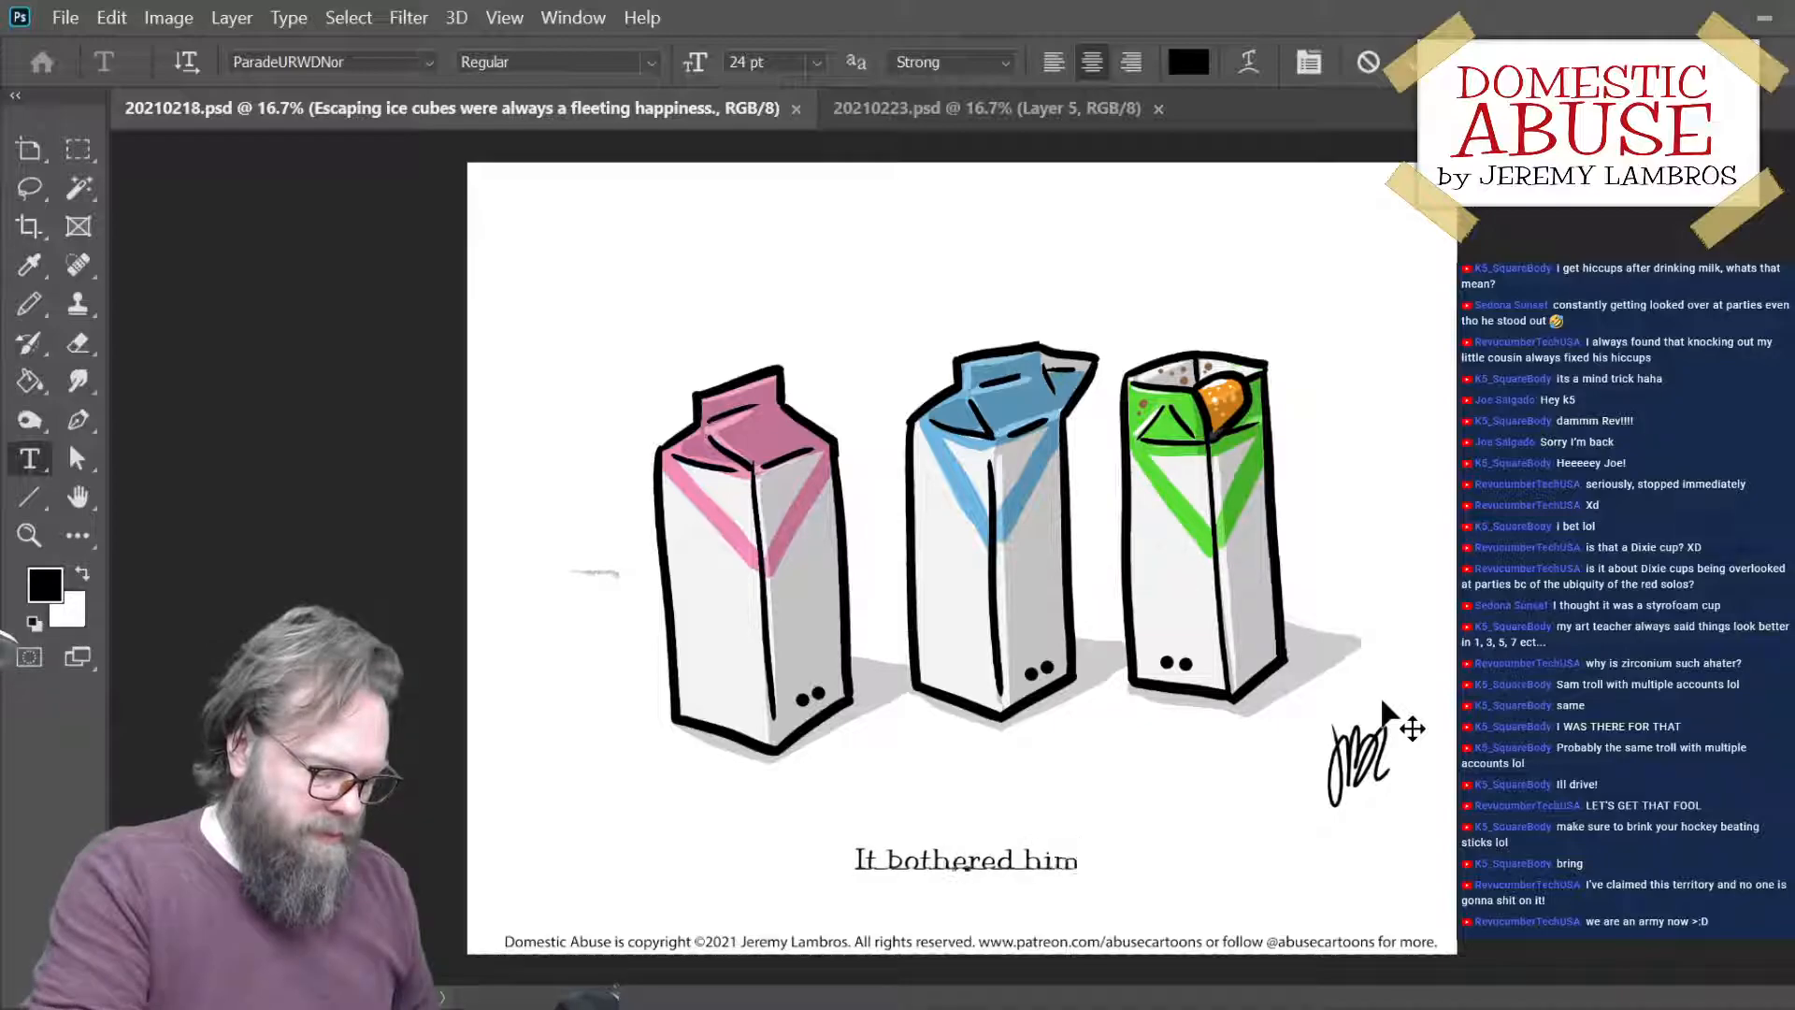
text( how eas)
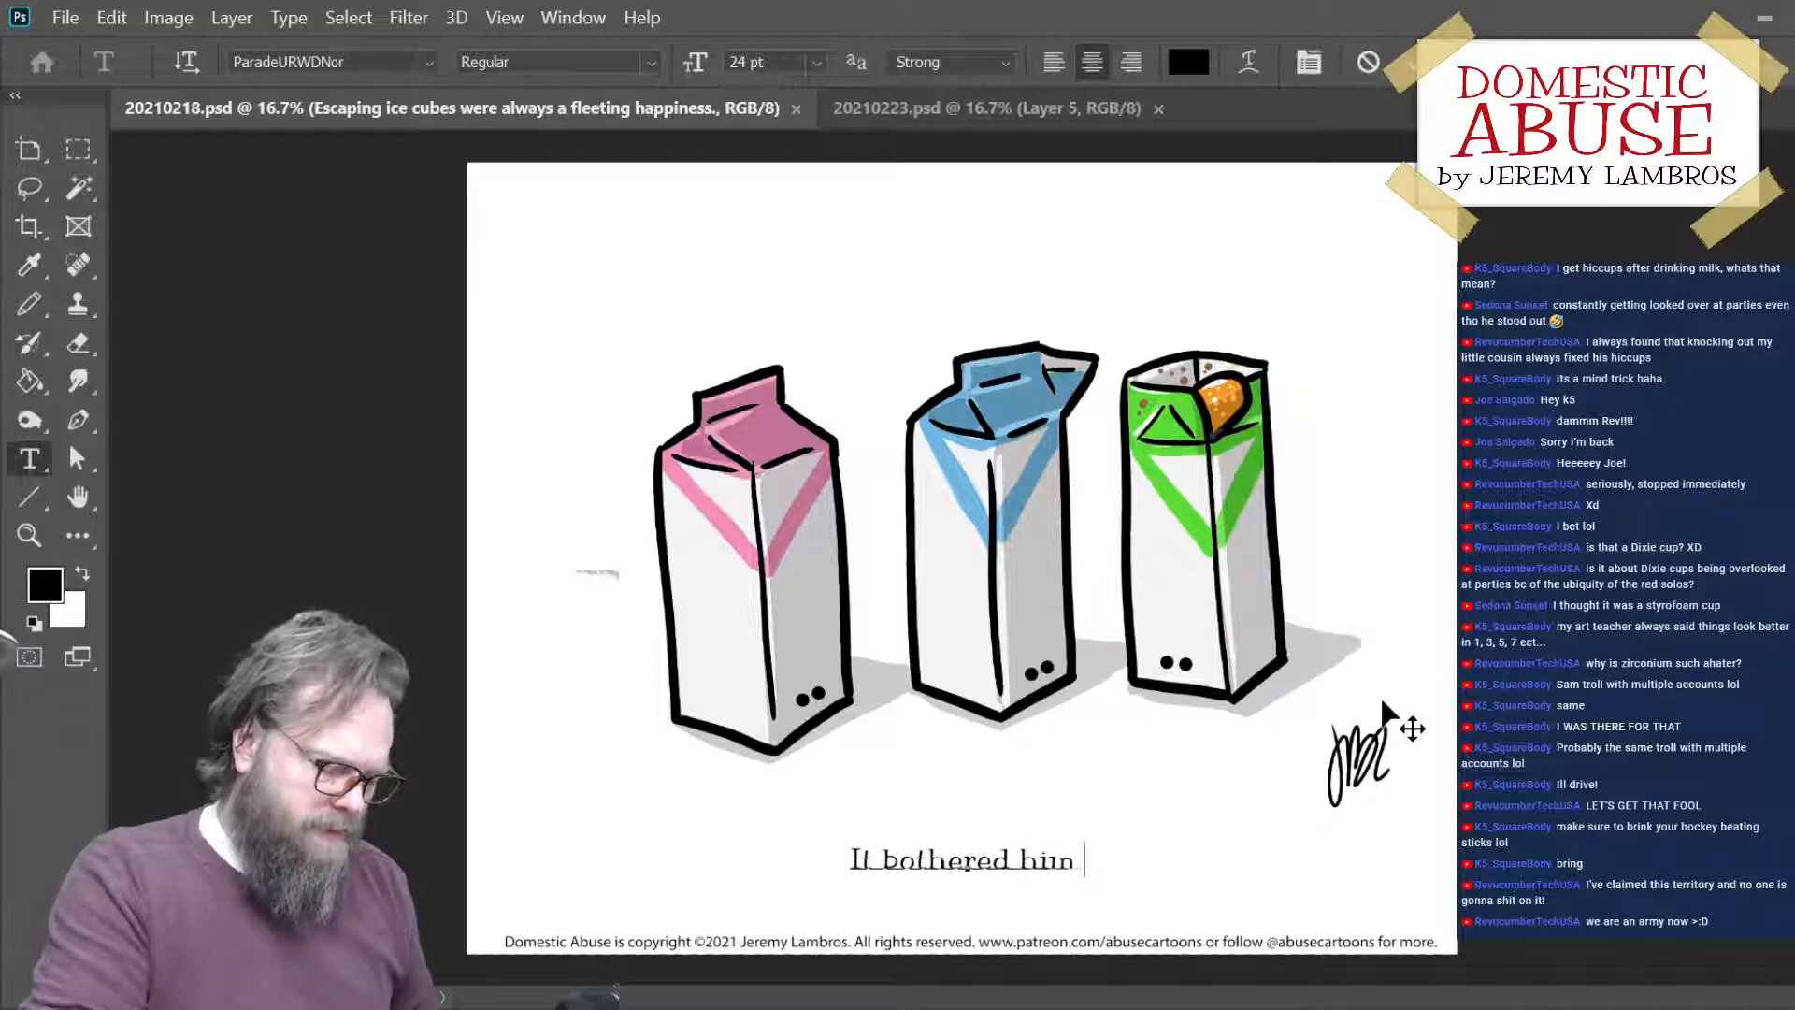
text(ily)
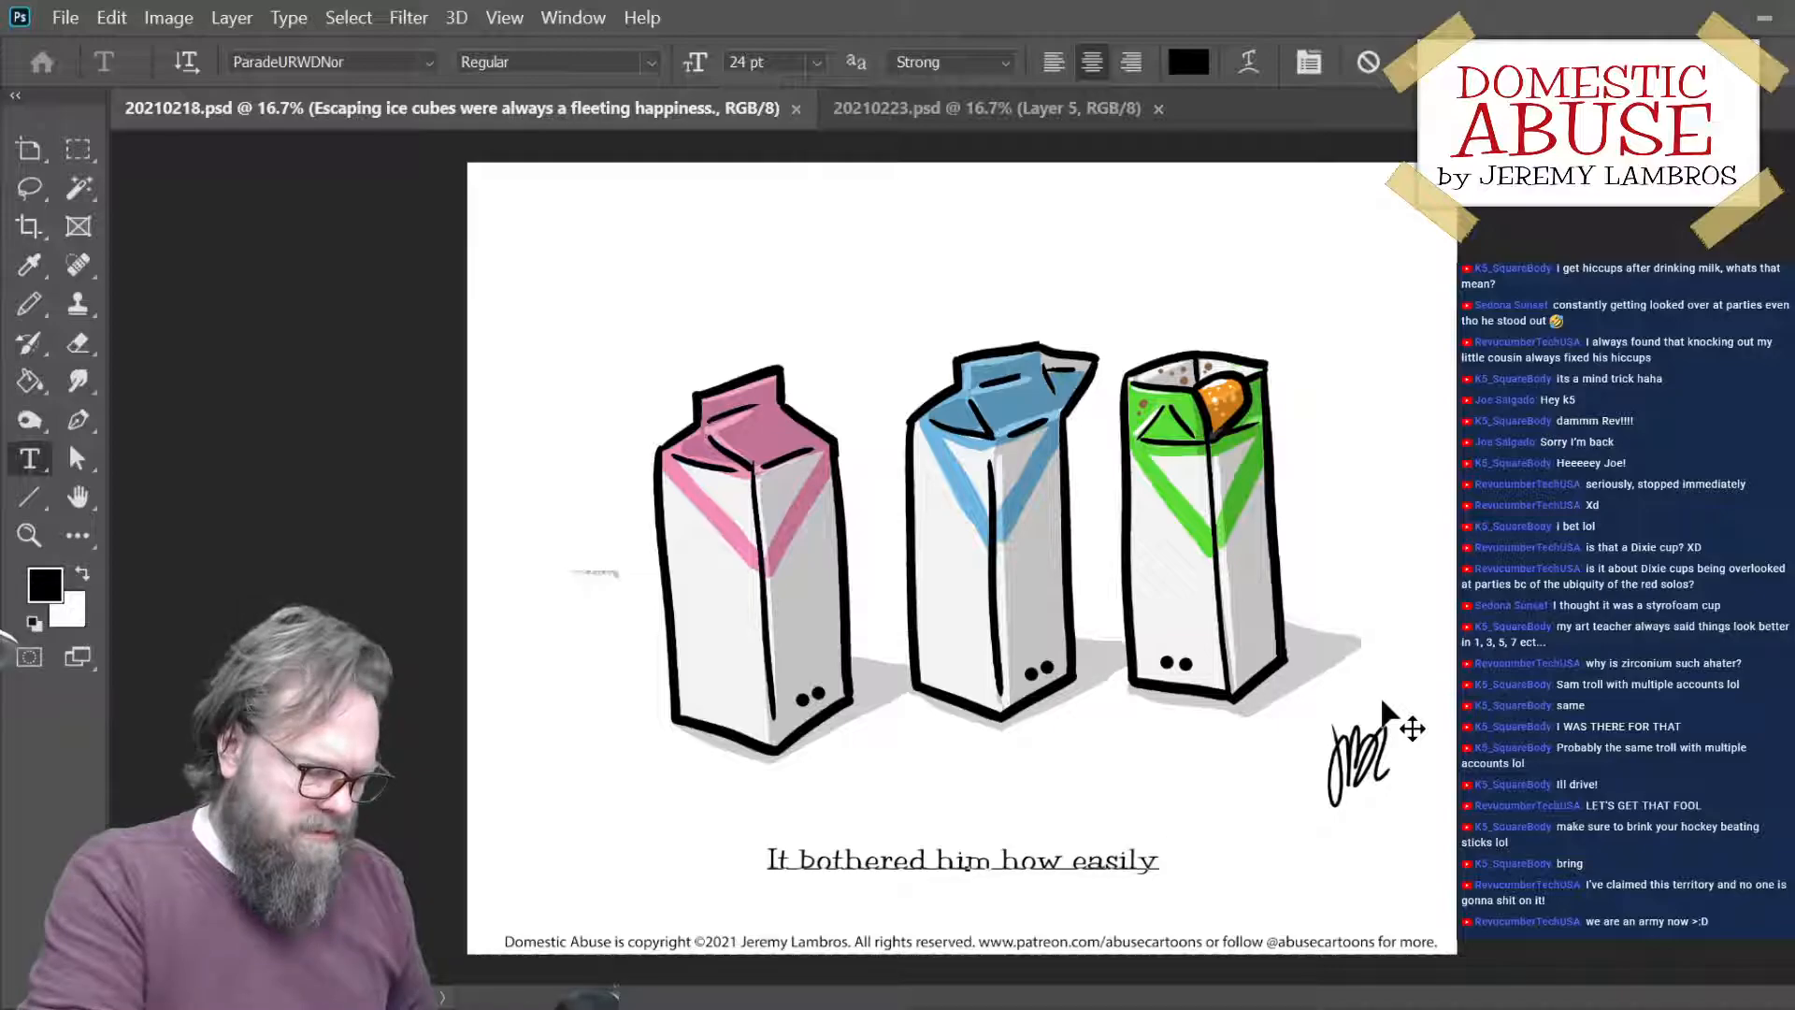
- Replace the whole caption draft with "Milk carton to kitchen trash can was a quick trip."
key(shift+Left)
key(shift+Left)
key(shift+Left)
key(shift+Left)
key(shift+Left)
key(shift+Left)
key(shift+Left)
key(shift+Left)
key(shift+Left)
key(shift+Left)
key(shift+Left)
key(shift+Left)
key(shift+Left)
key(shift+Left)
key(shift+Left)
key(shift+Left)
key(shift+Left)
key(shift+Left)
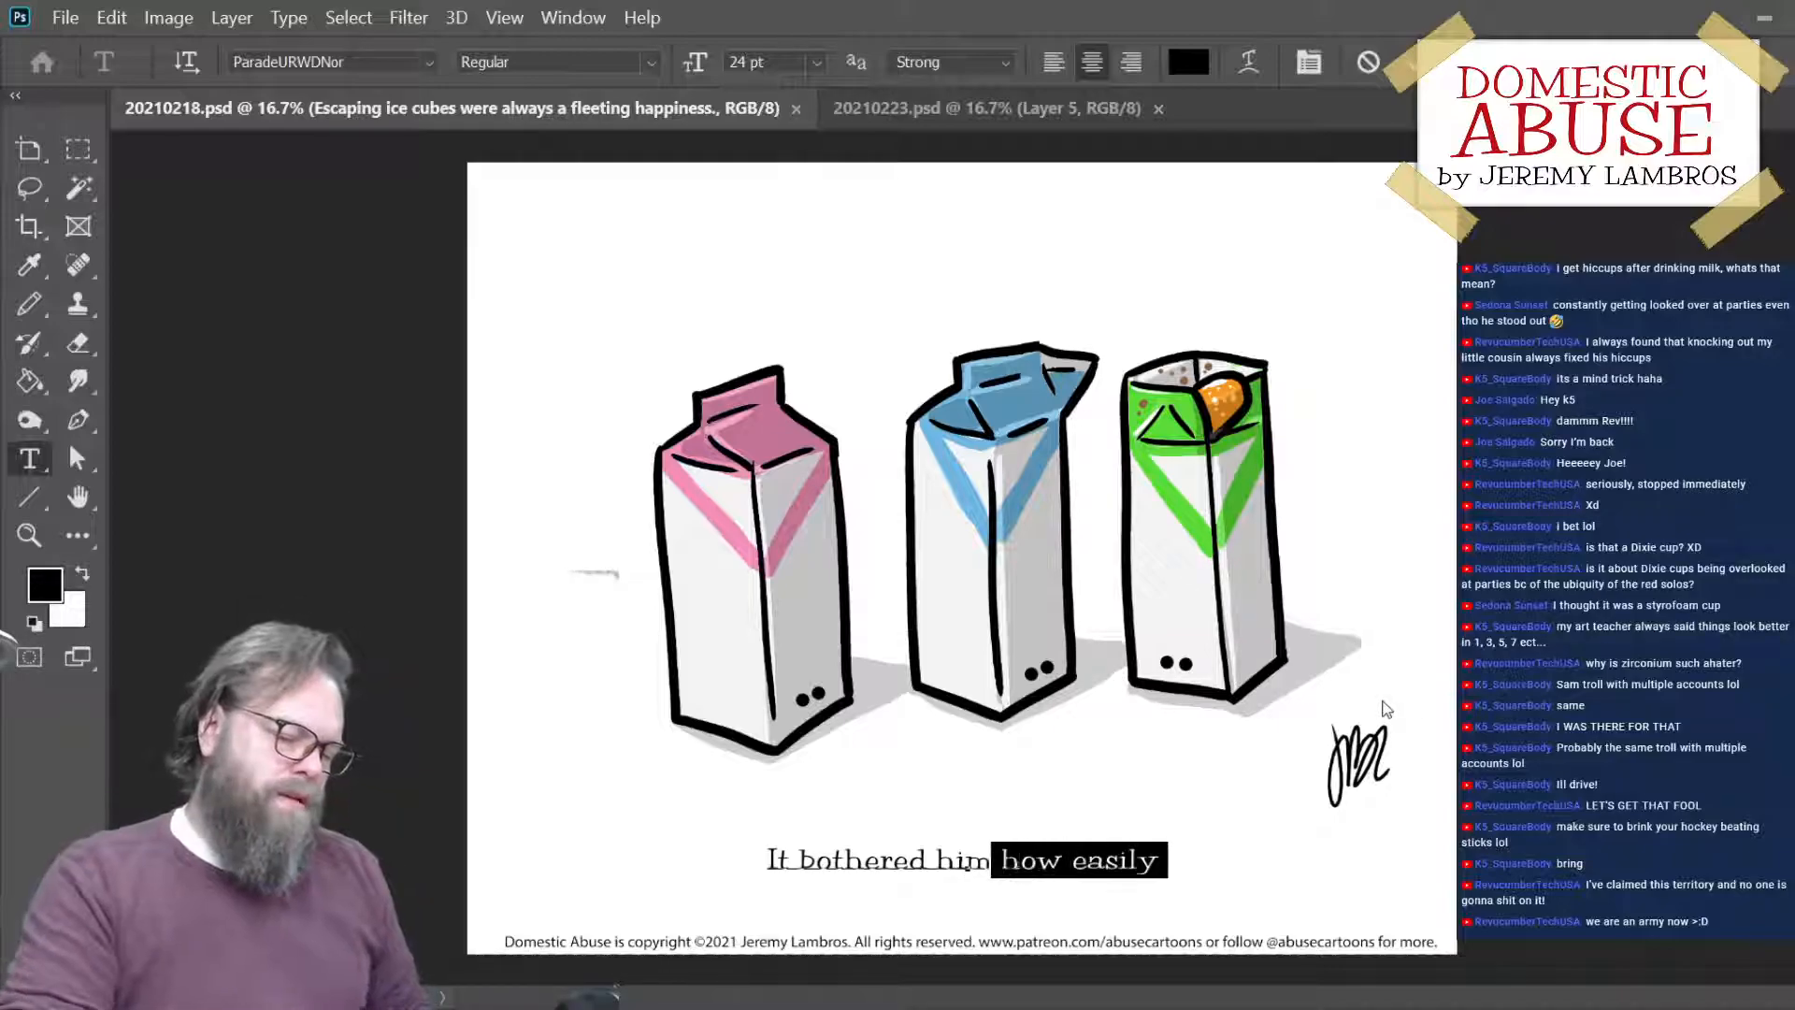
key(shift+Left)
key(shift+Left)
key(shift+Left)
key(shift+Left)
key(shift+Left)
key(shift+Left)
key(shift+Left)
key(shift+Left)
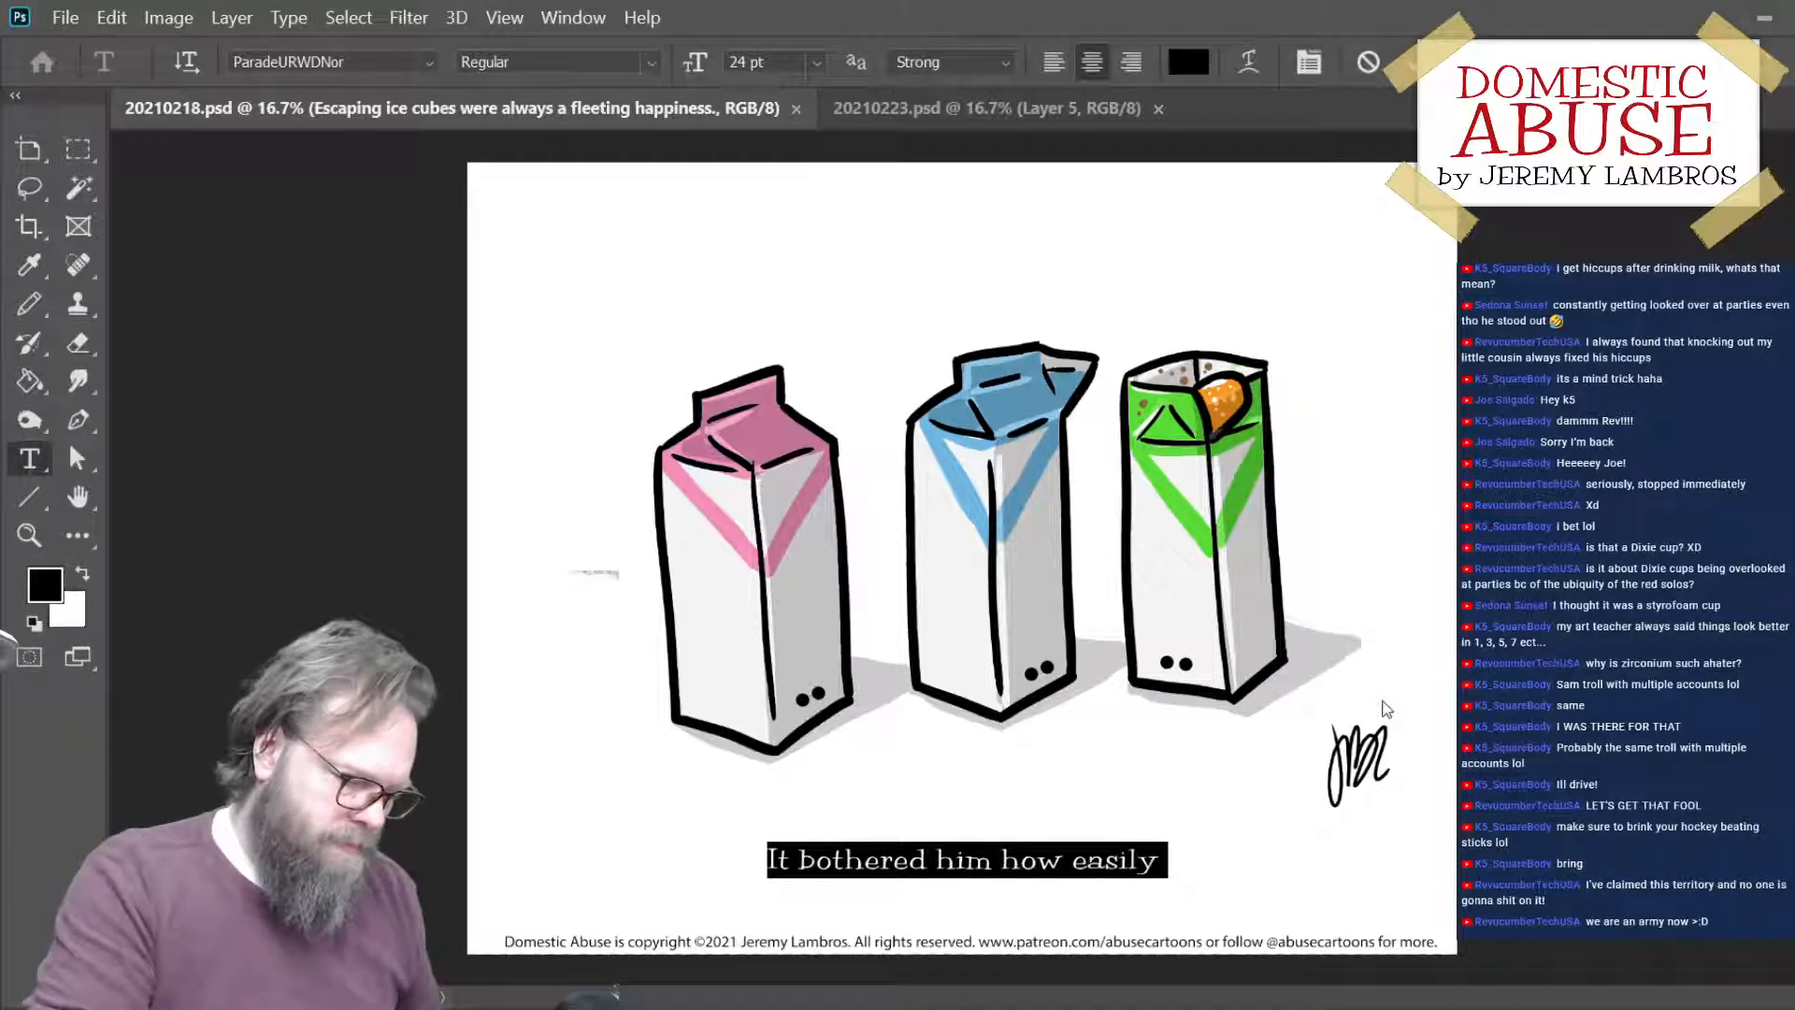
text(Milk ca)
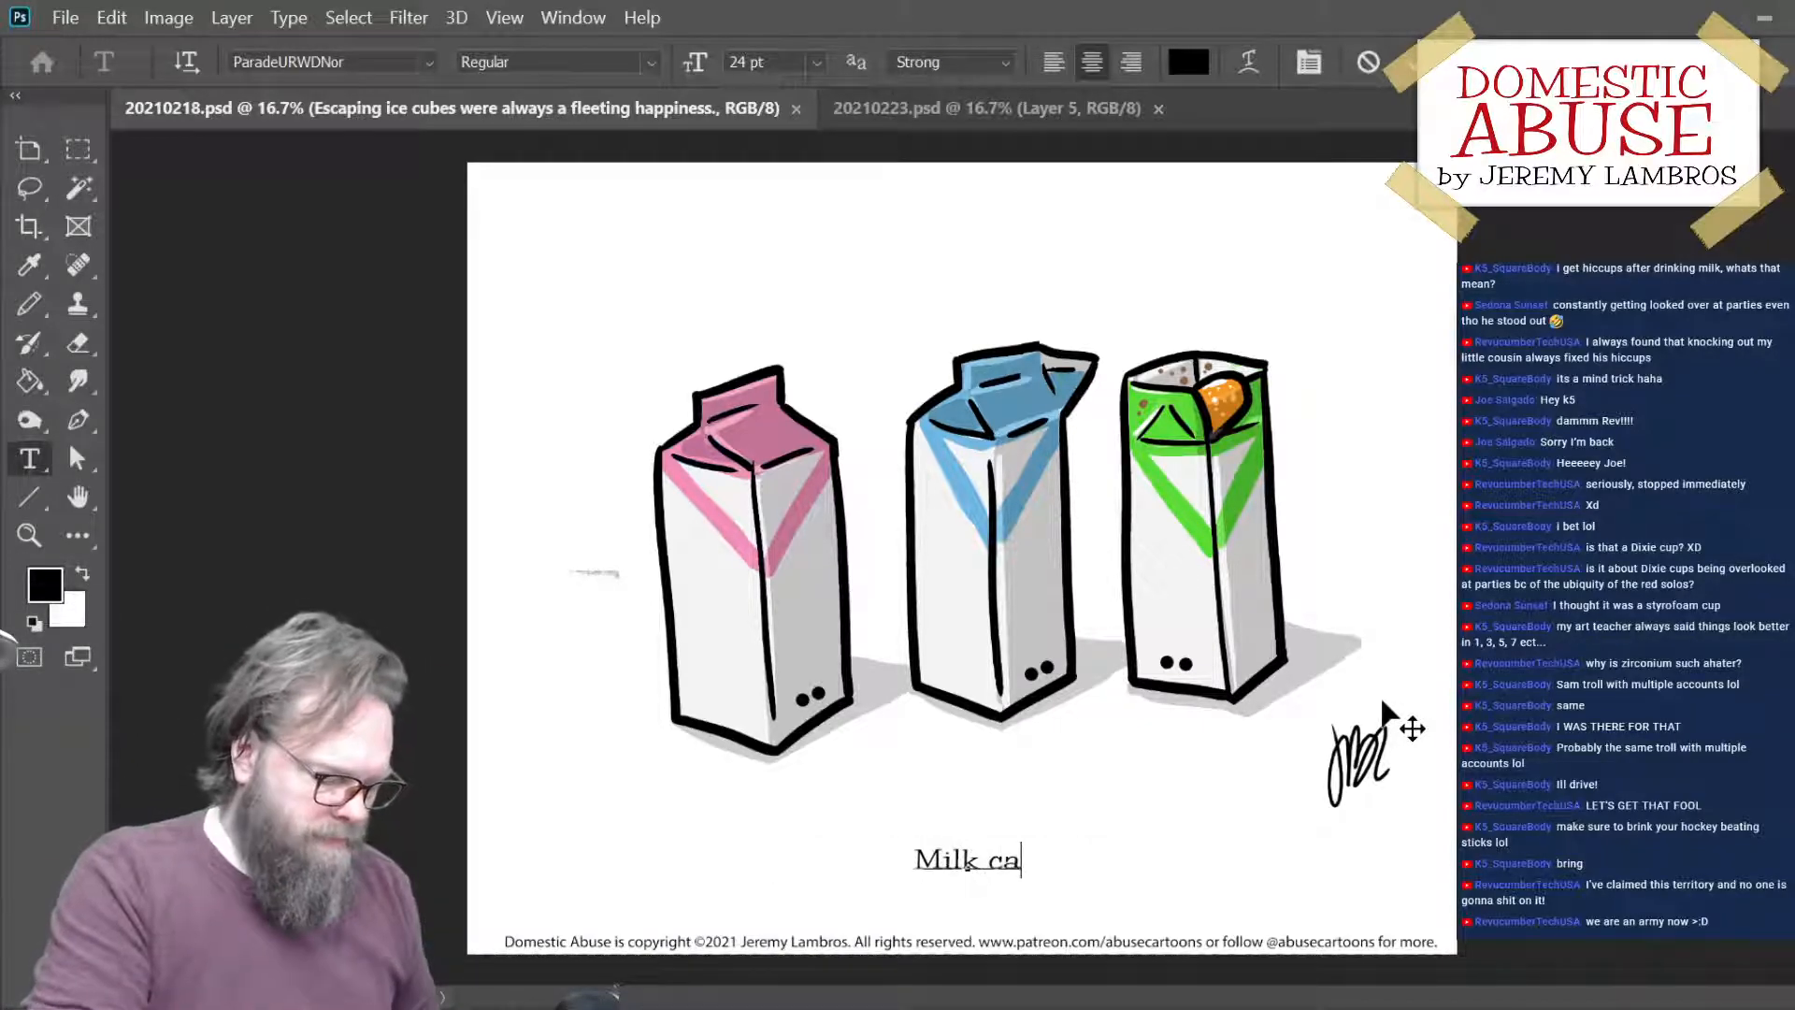
text(rton to ki)
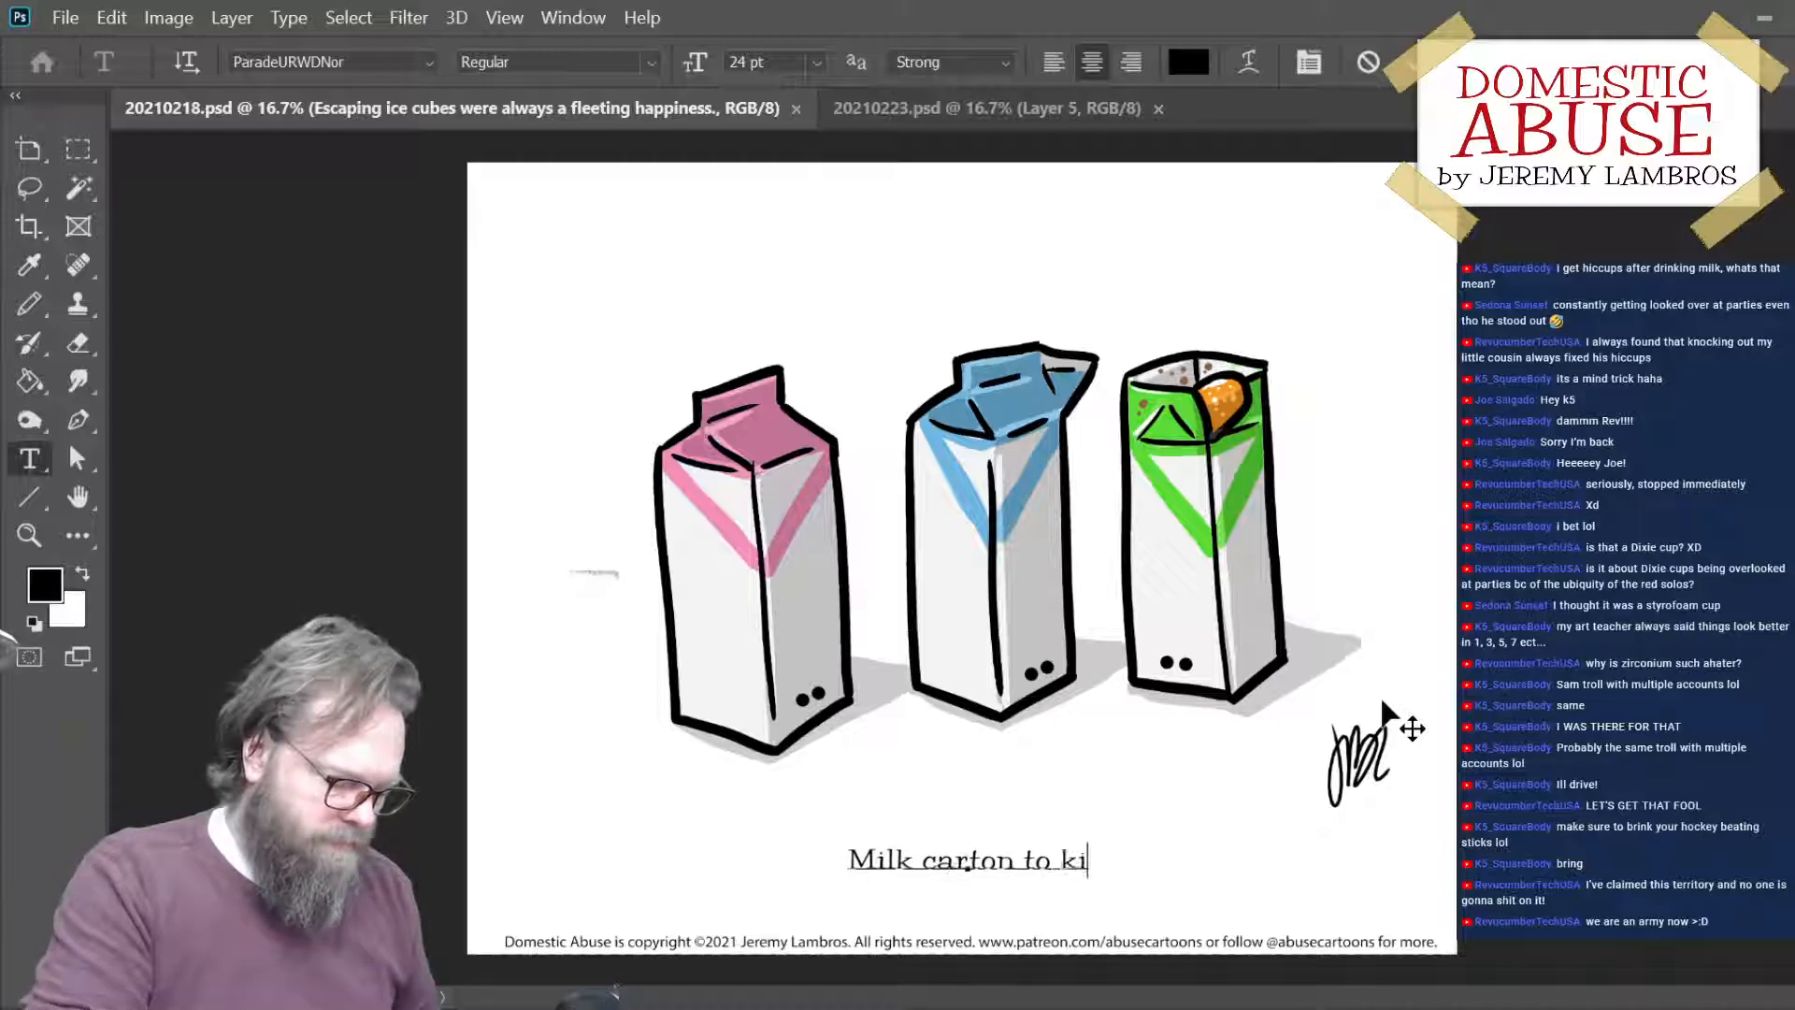
text(tch)
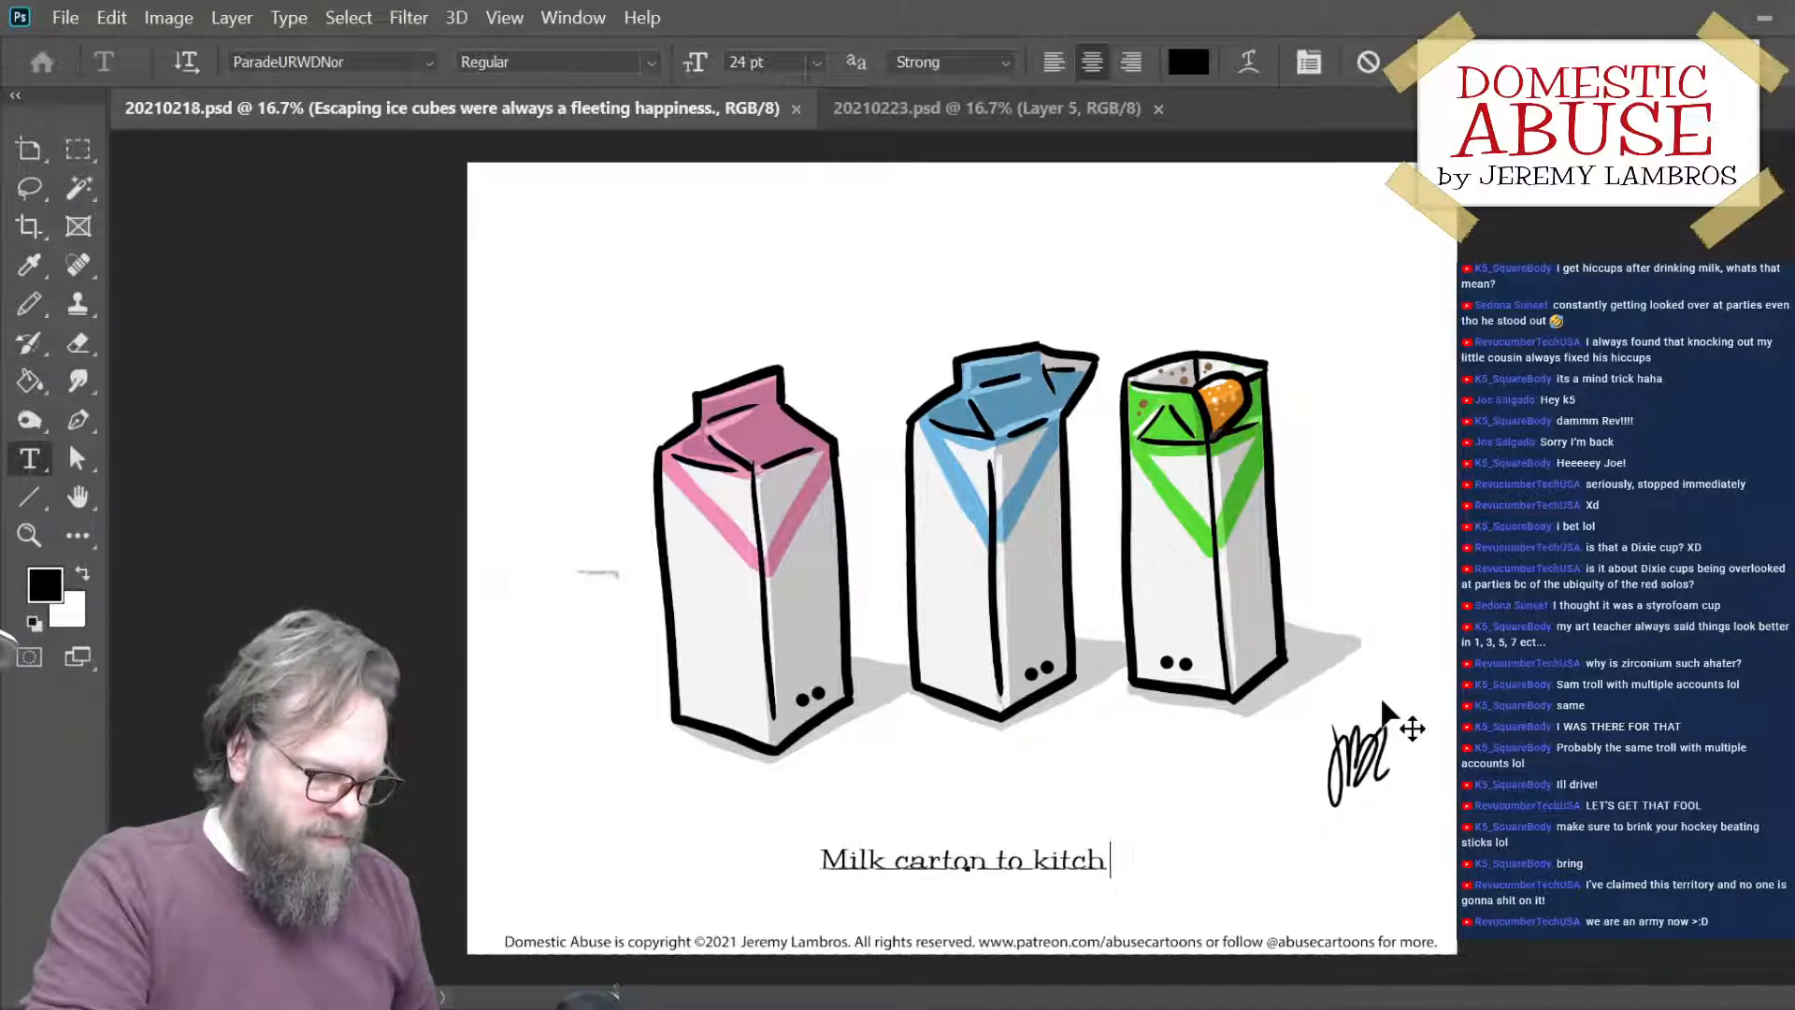
text(en trash)
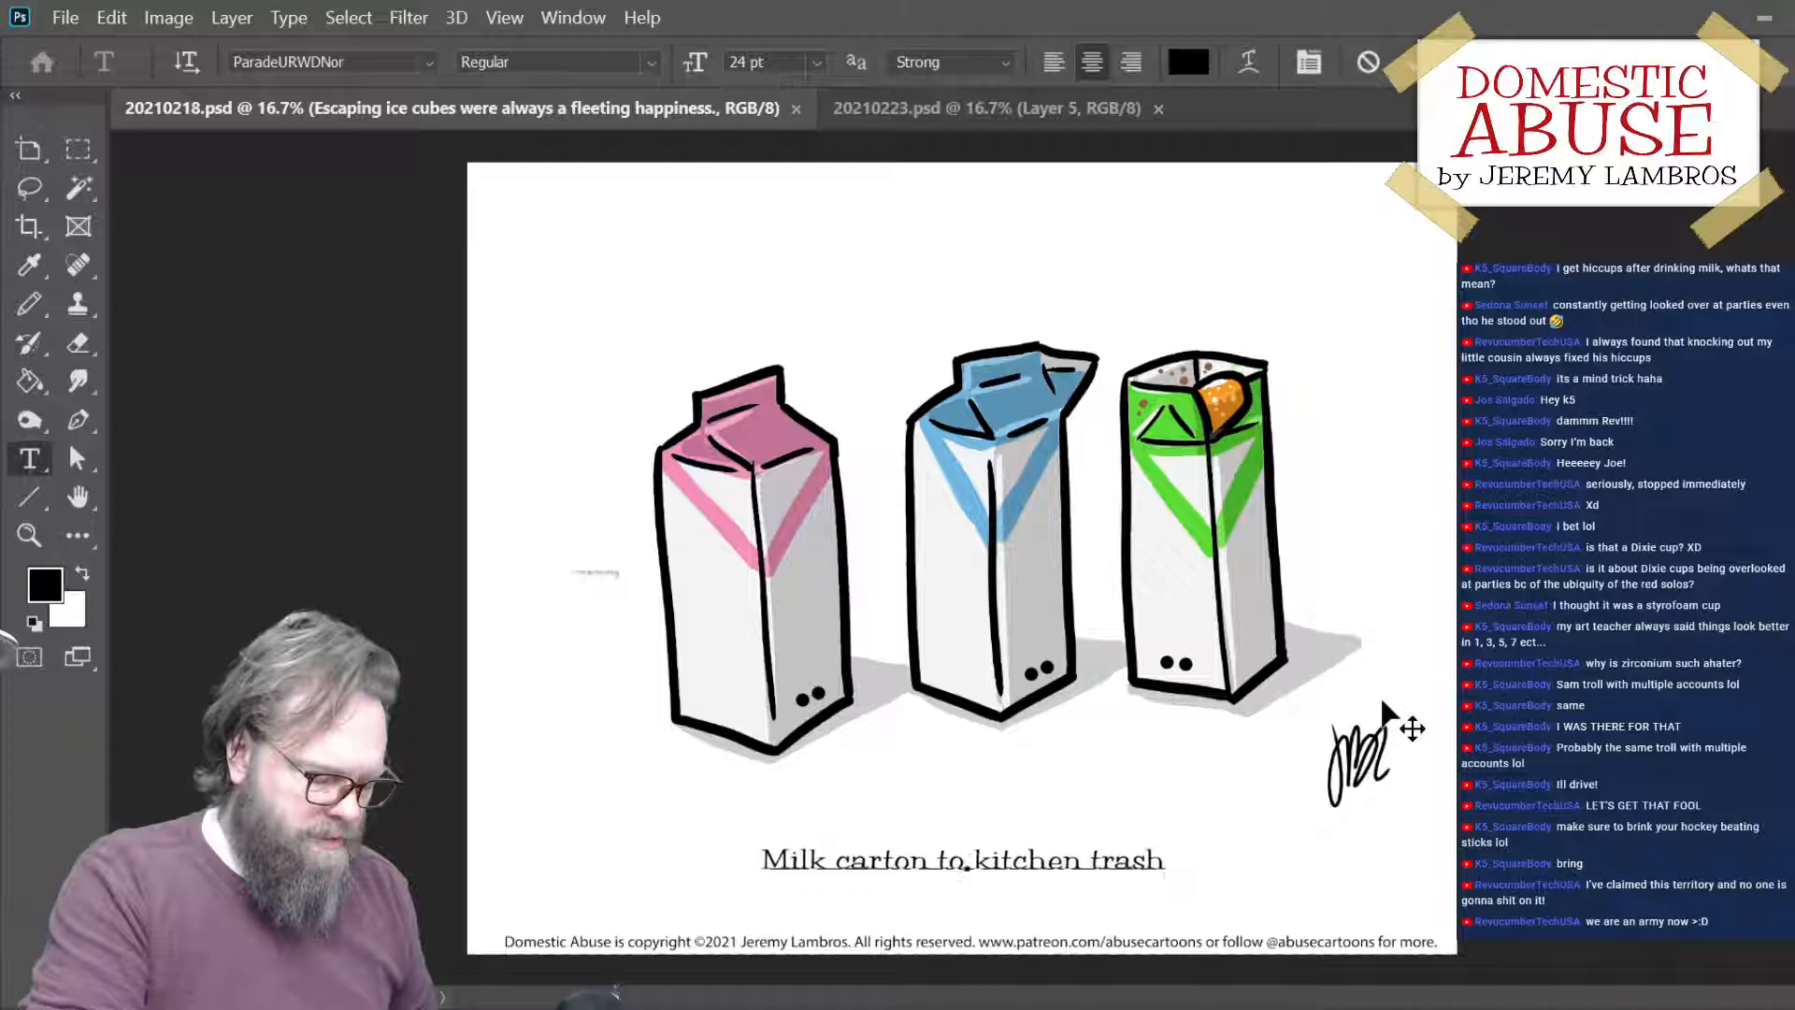
text( can )
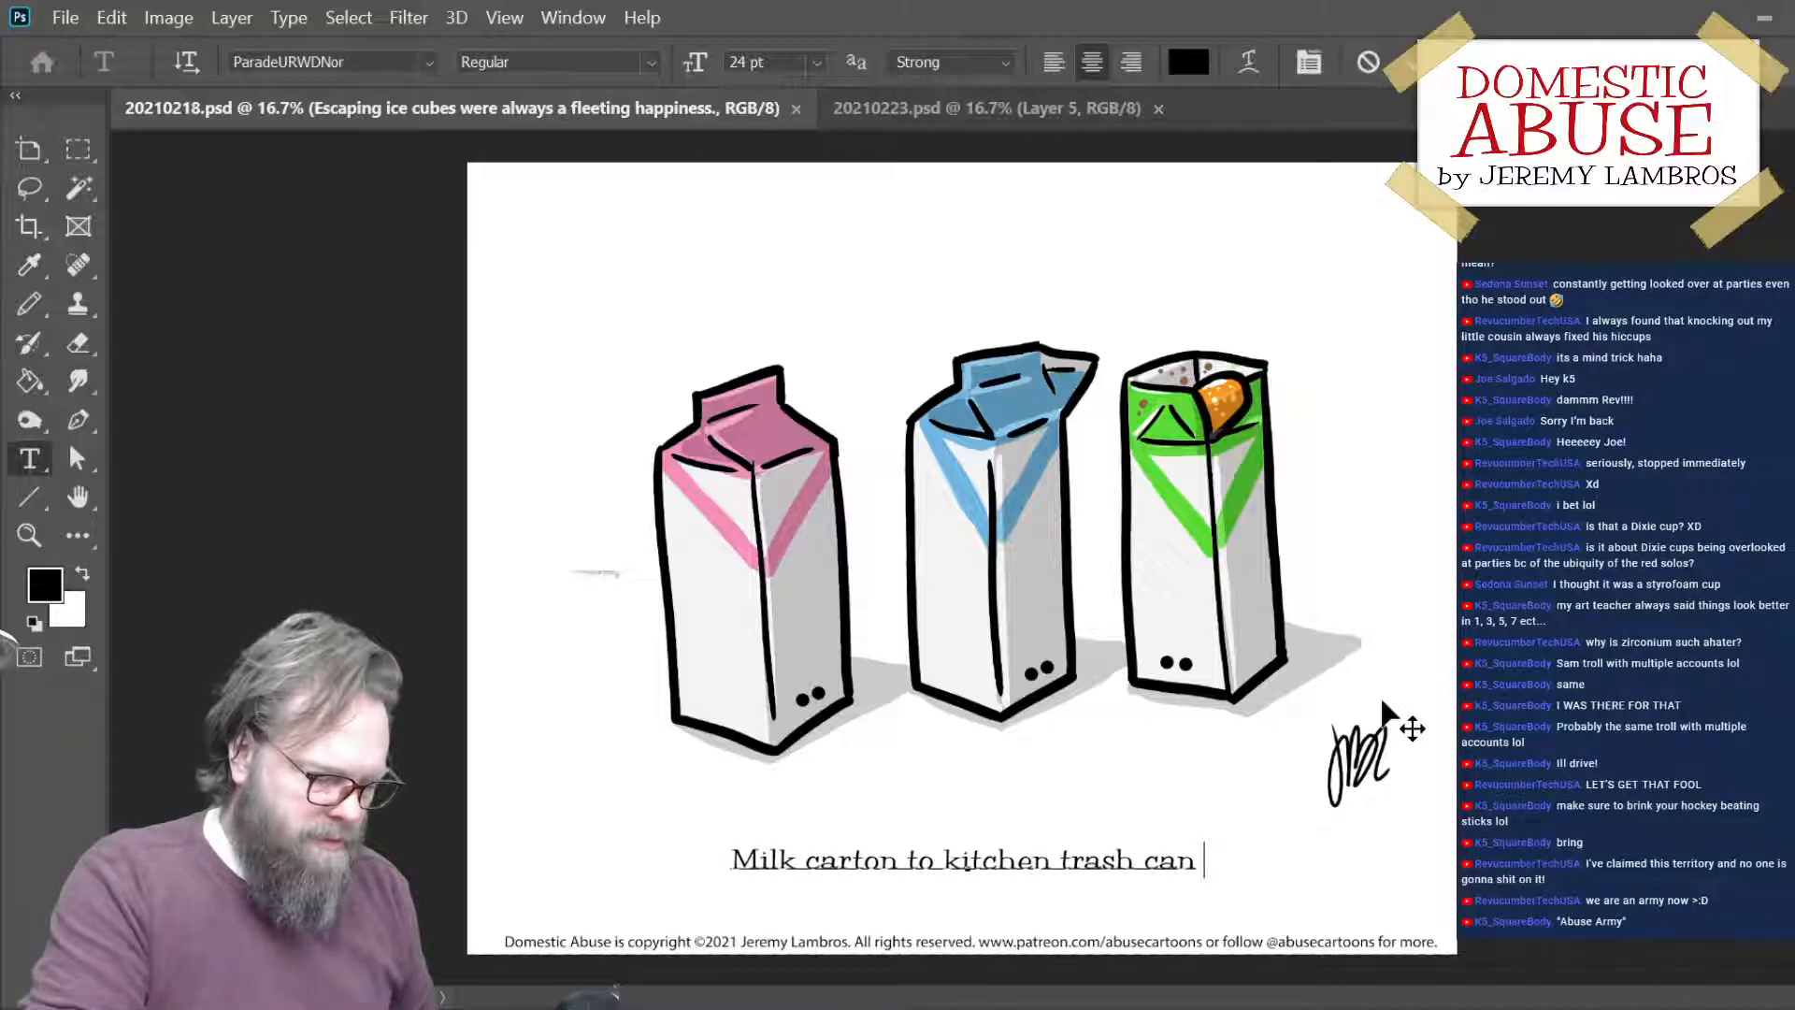
text(was)
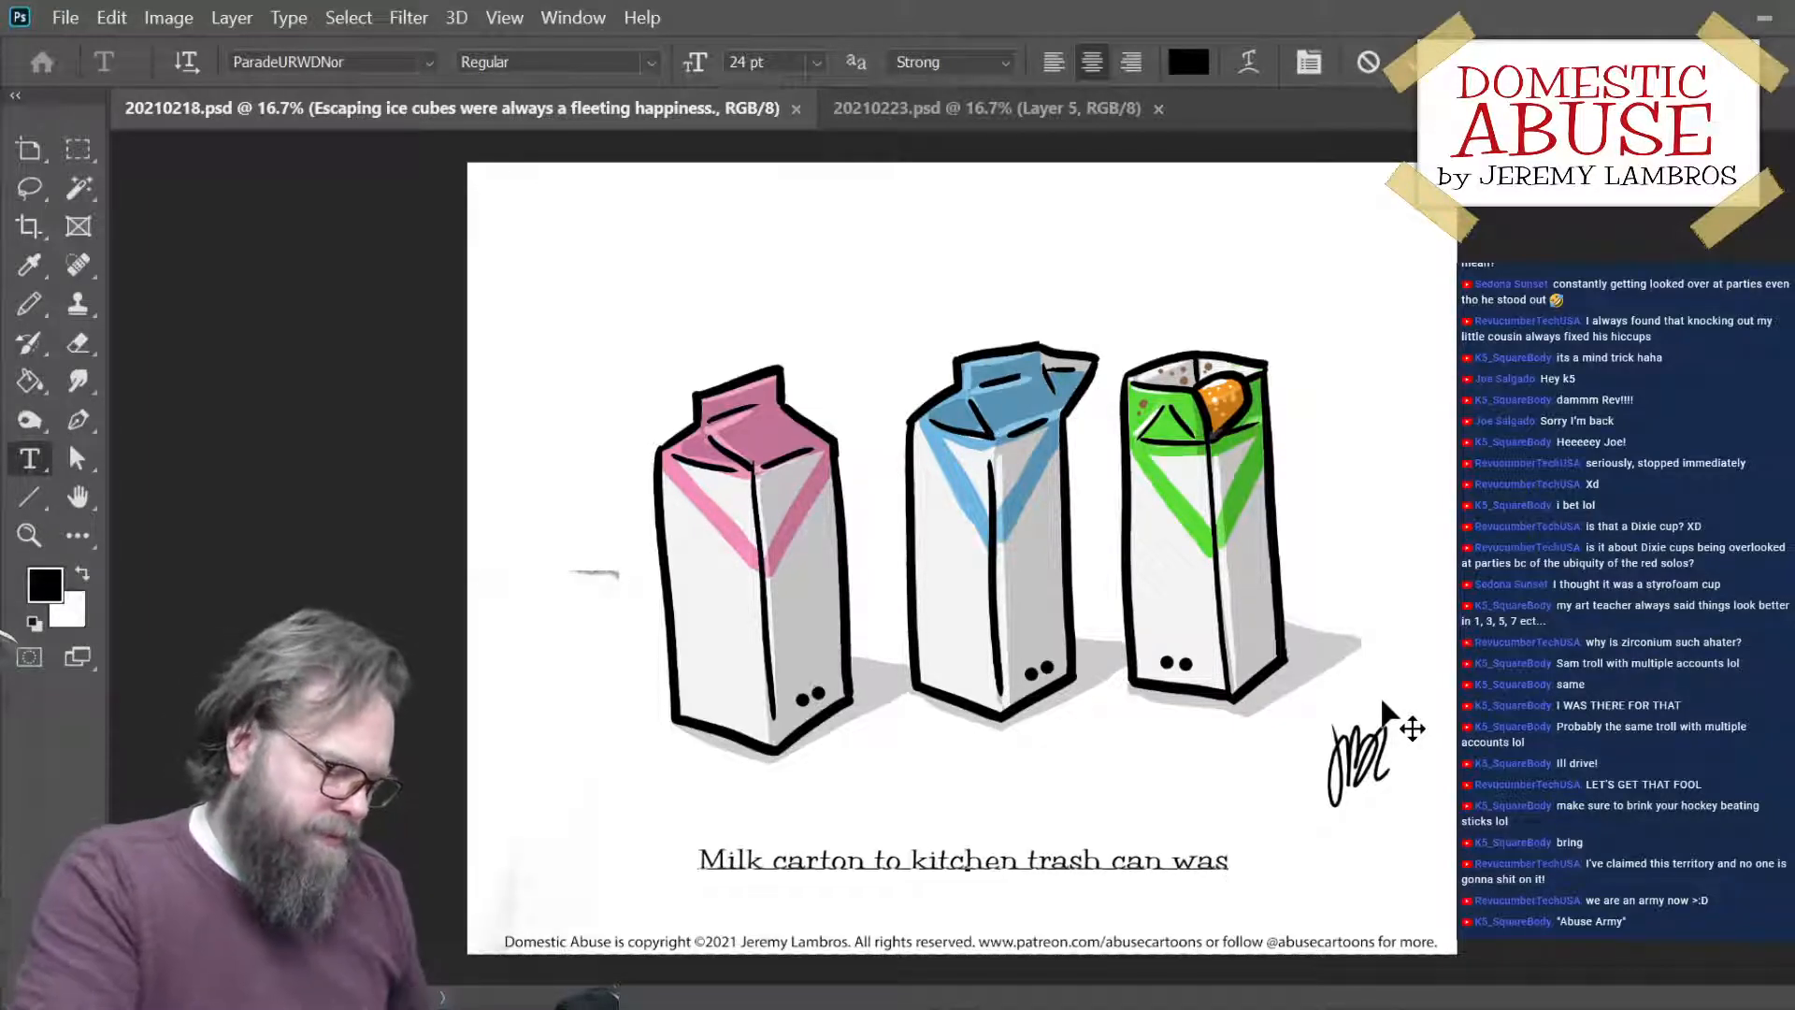
text( a quick)
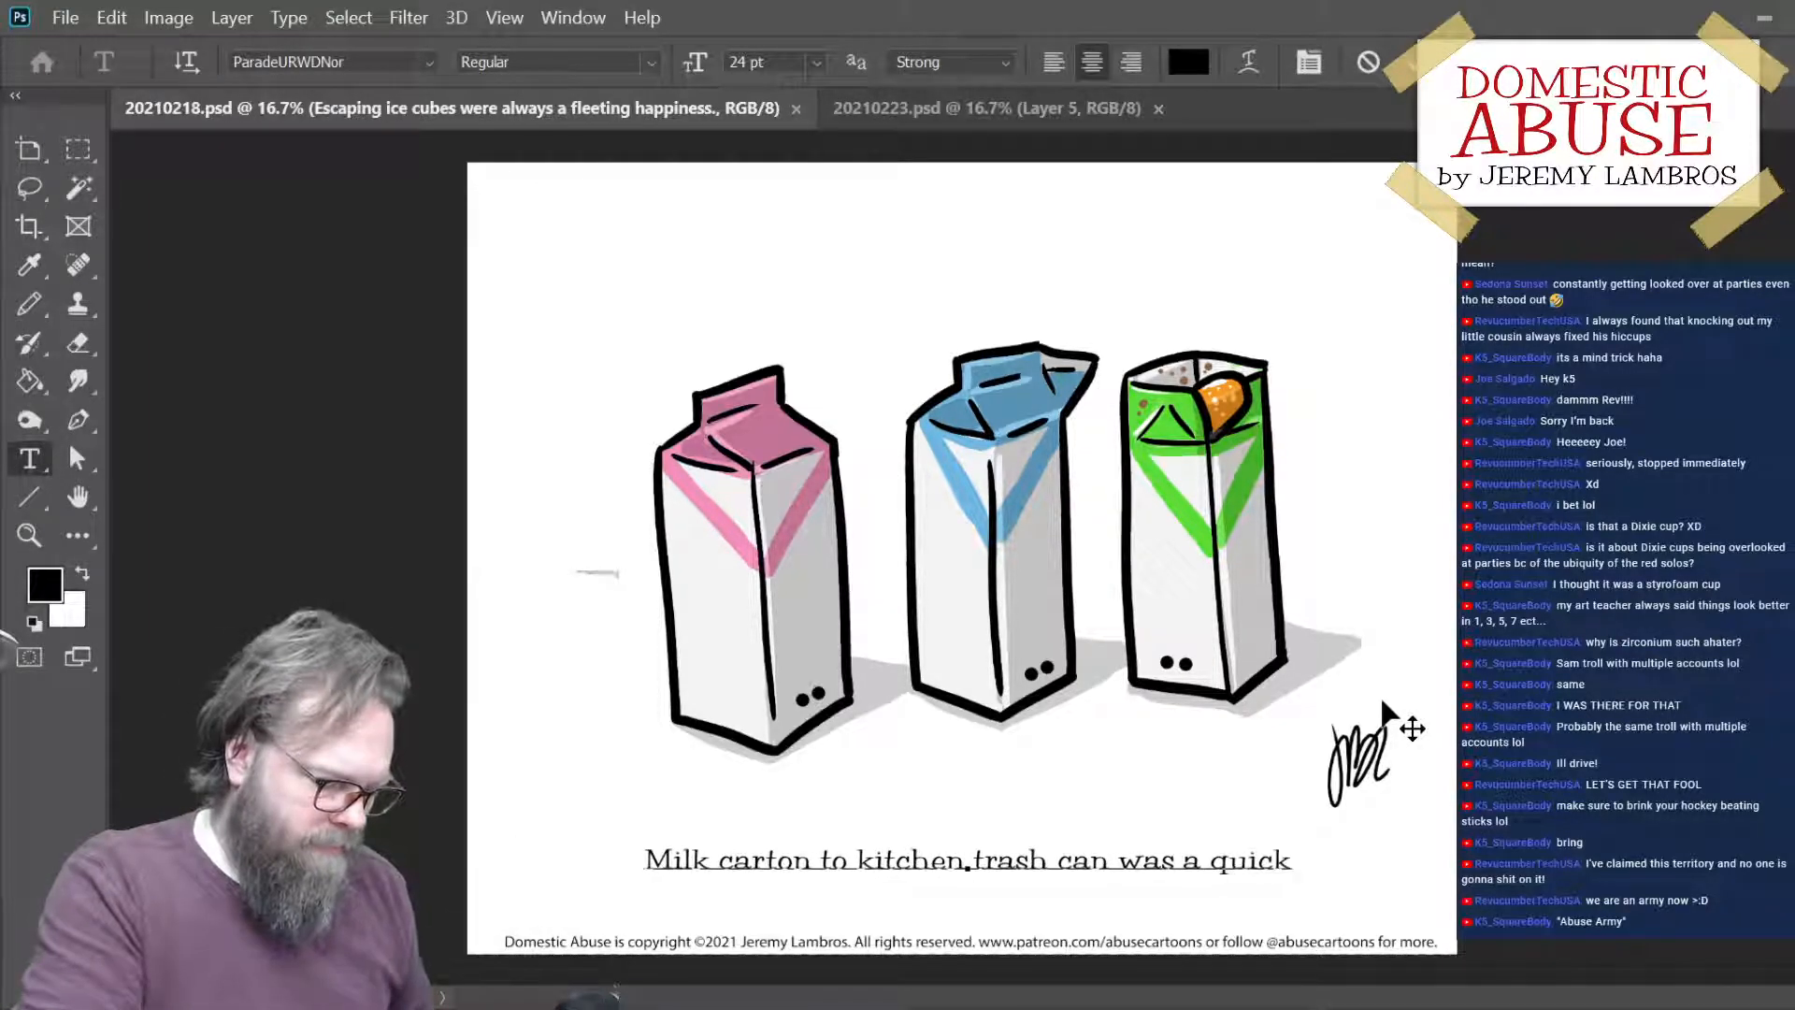
text( trip.)
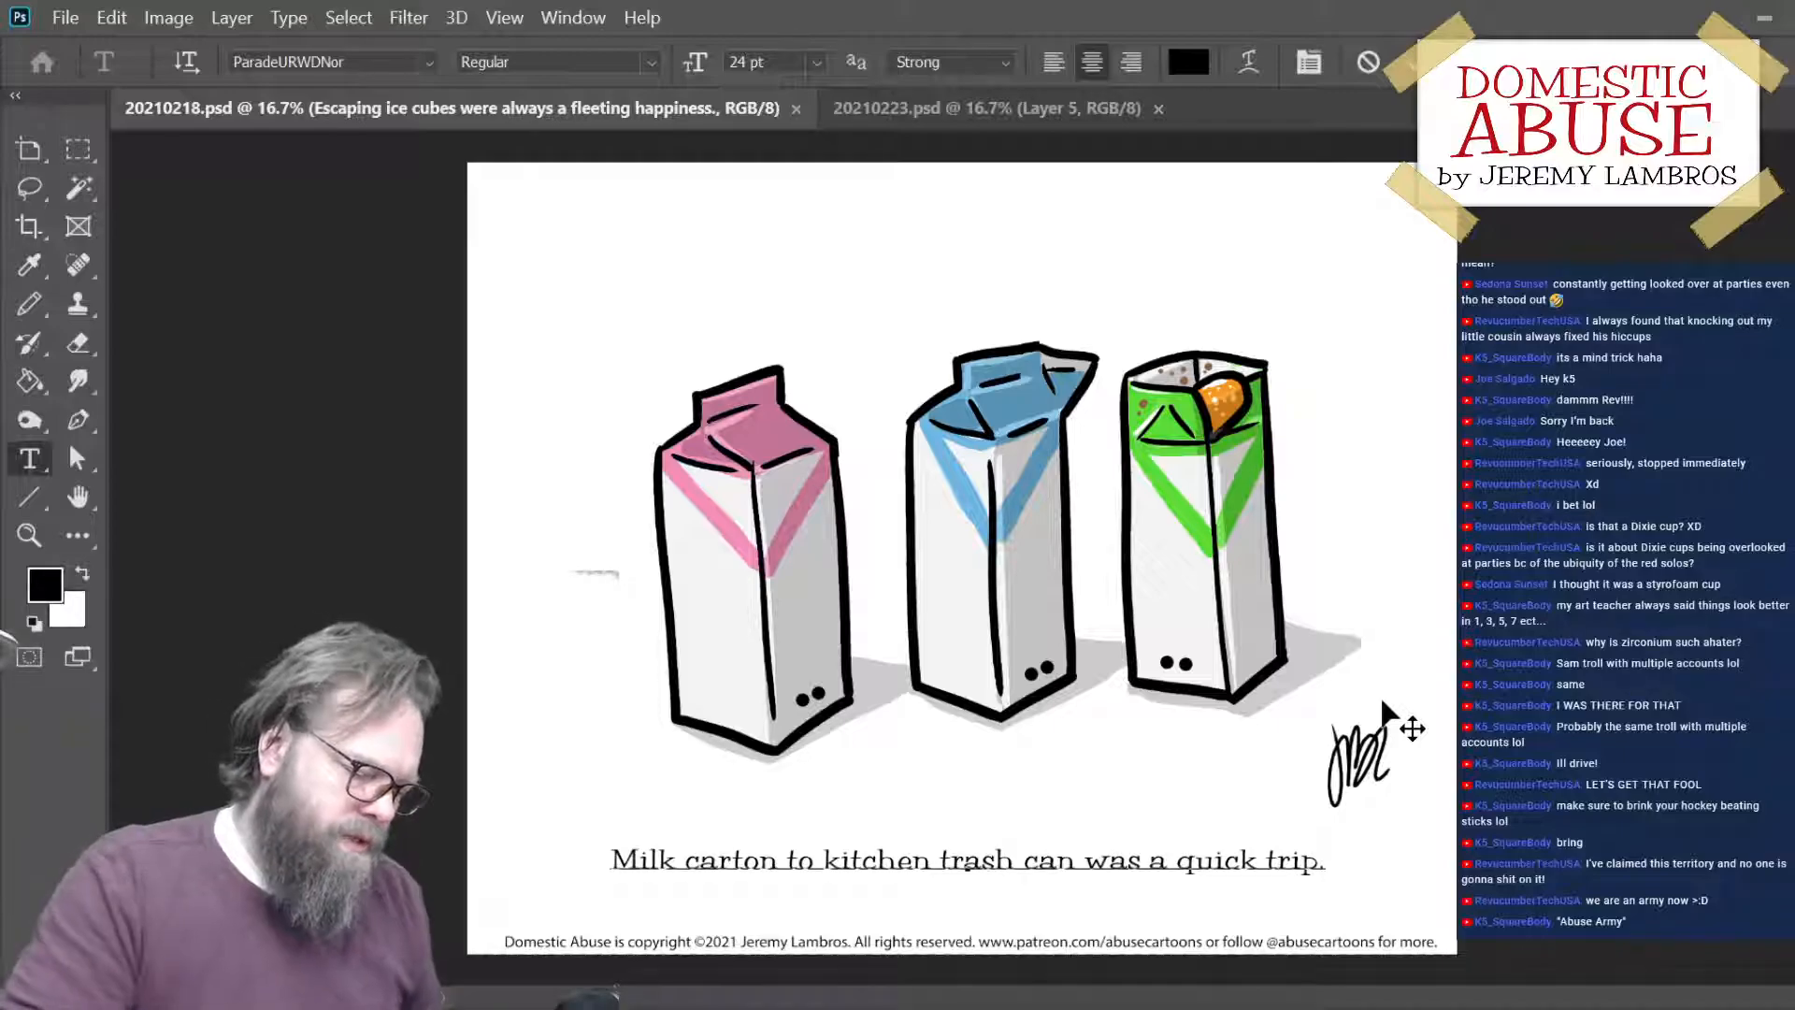
- Review the new caption's wording word by word, back toward its beginning and forward to its end
key(Left)
key(Left)
key(Left)
key(Left)
key(Left)
key(Left)
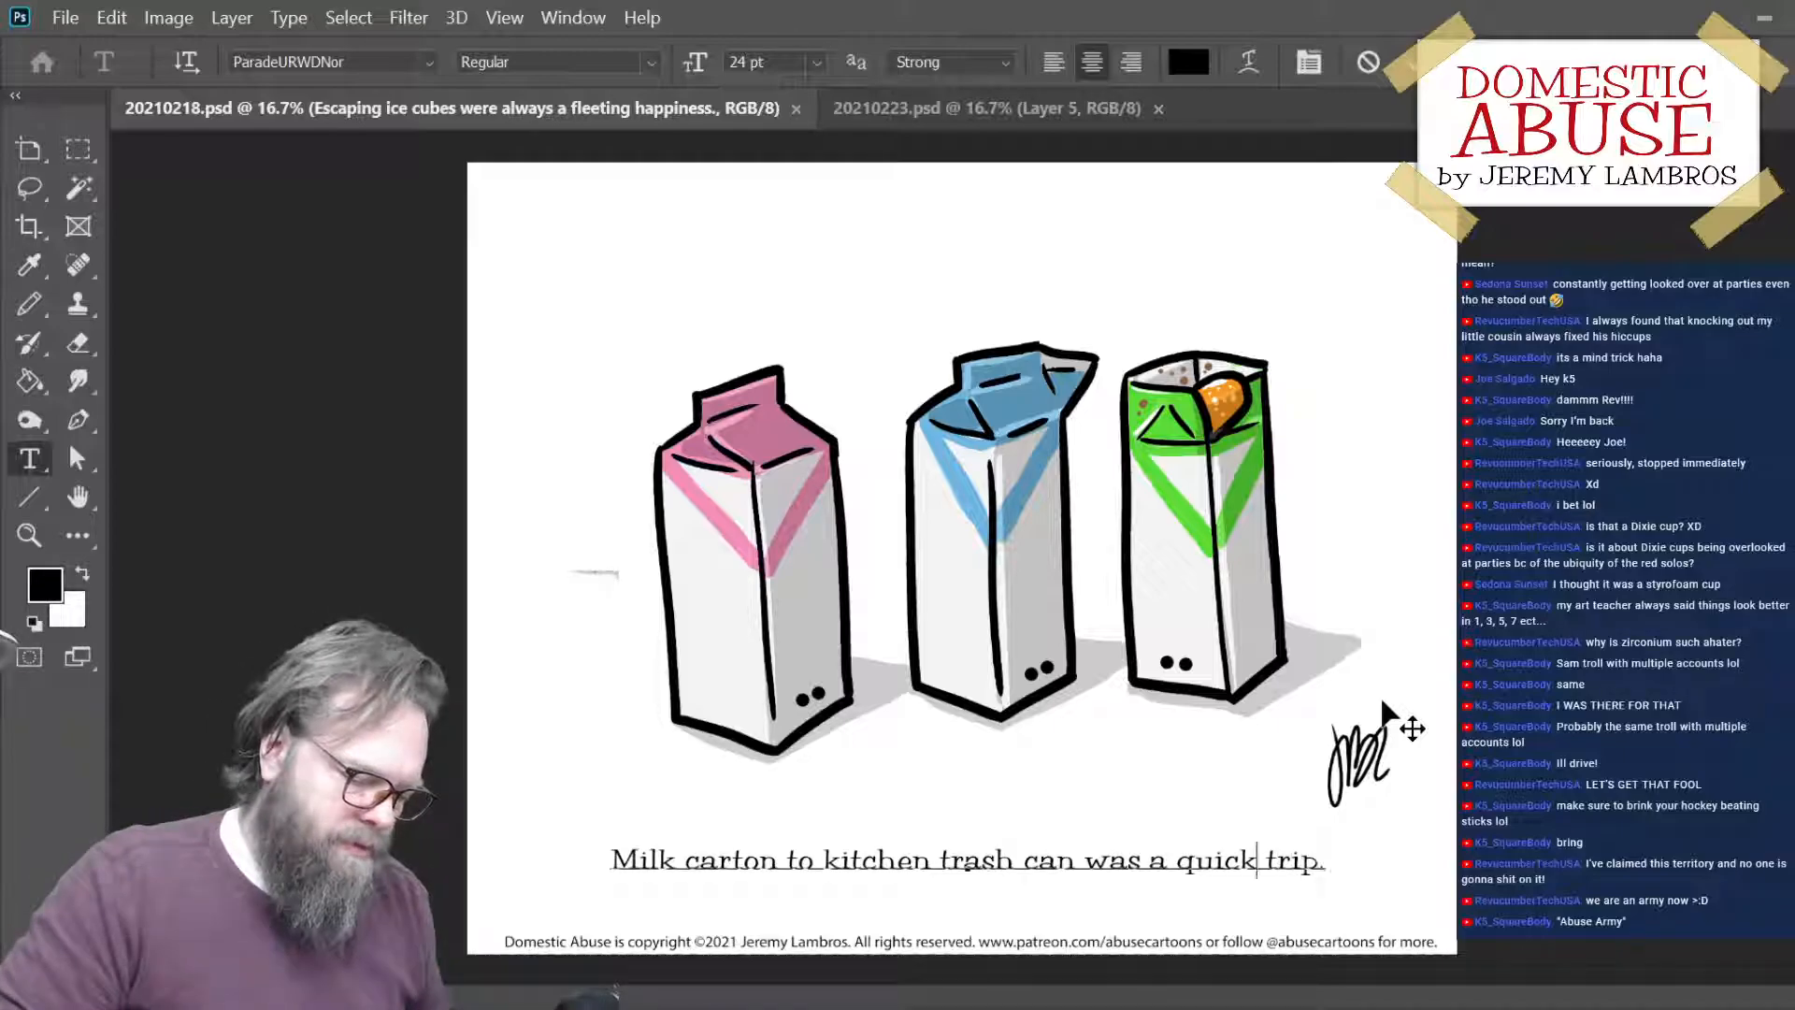
key(Left)
key(Left)
key(Left)
key(Left)
key(Left)
key(Left)
key(Left)
key(Left)
key(Left)
key(Left)
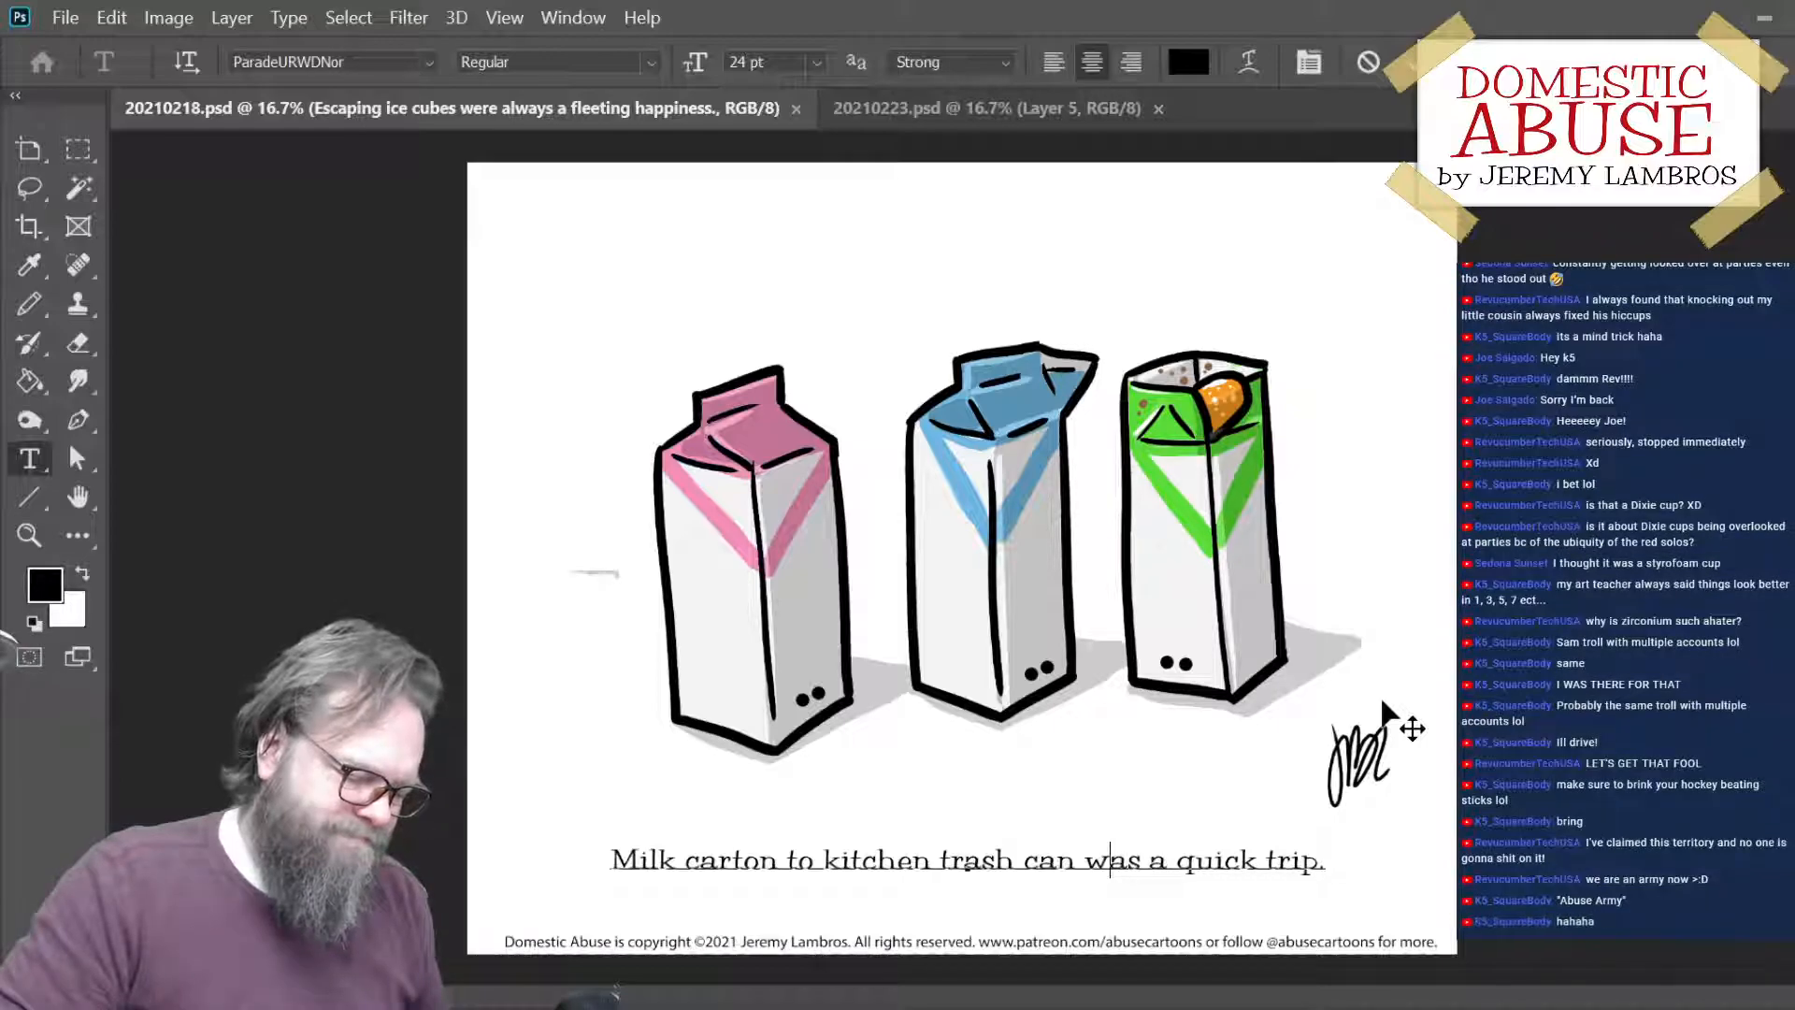
key(Right)
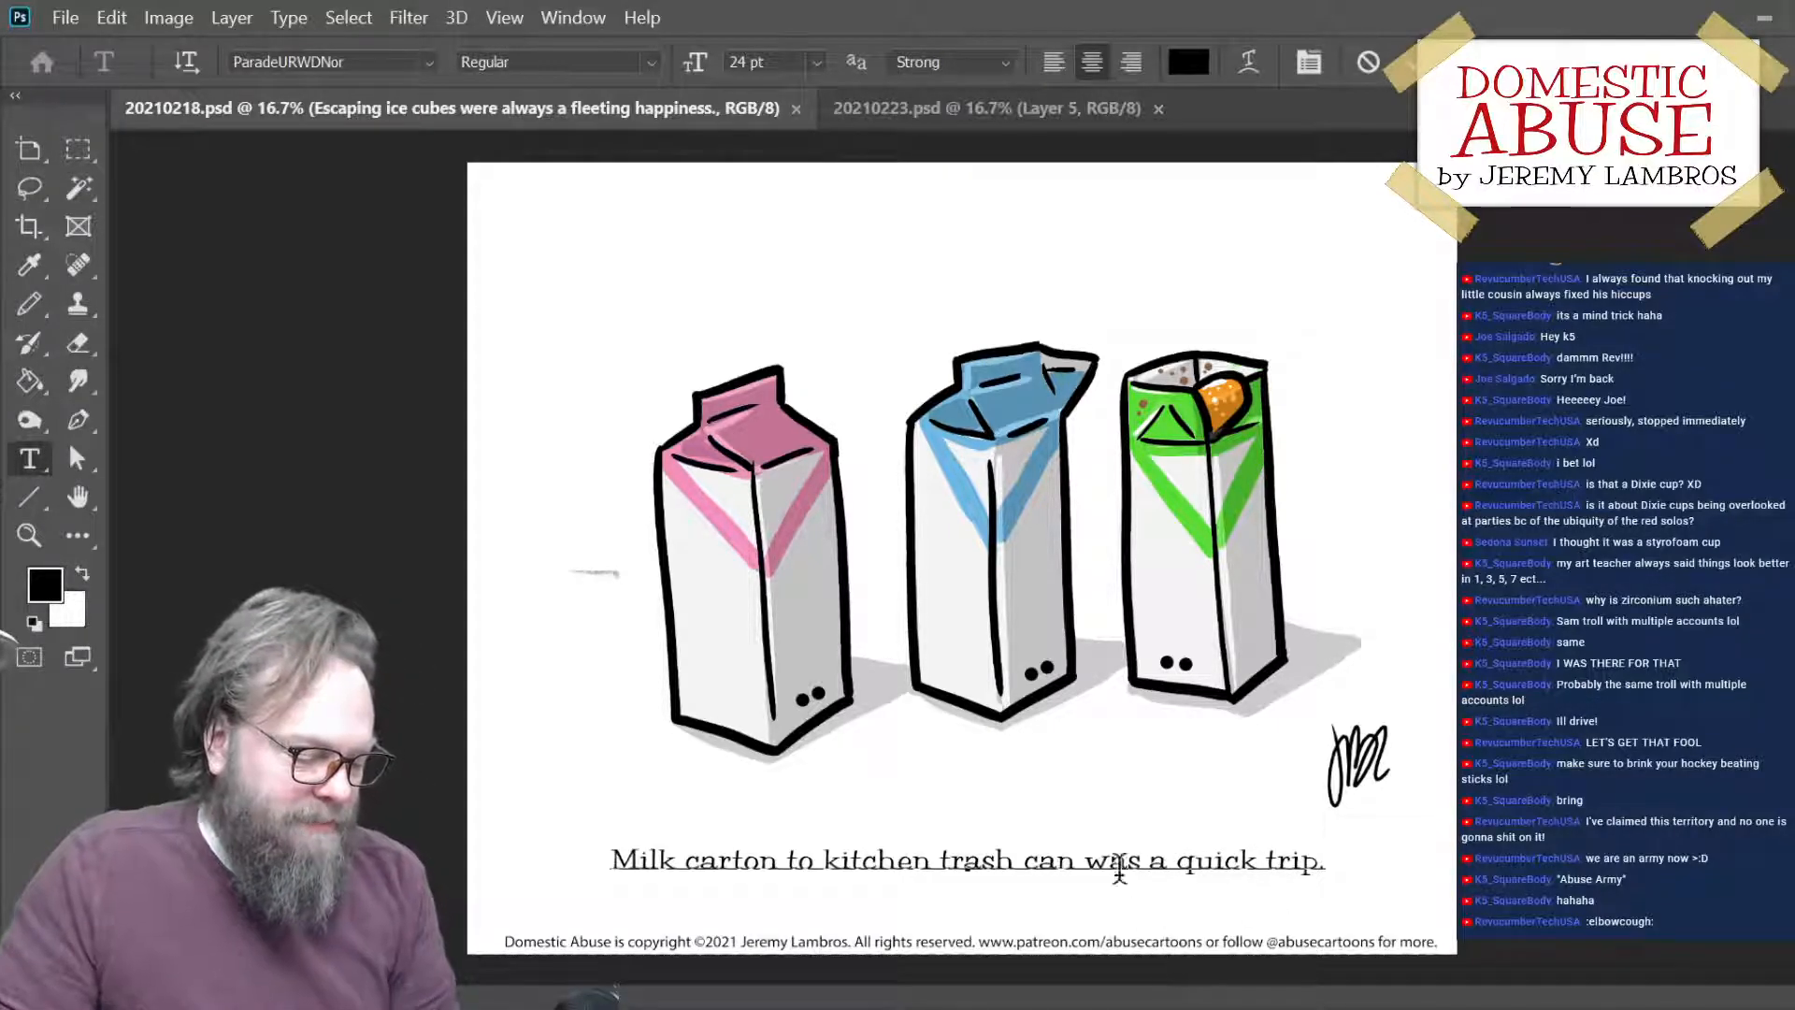
key(Left)
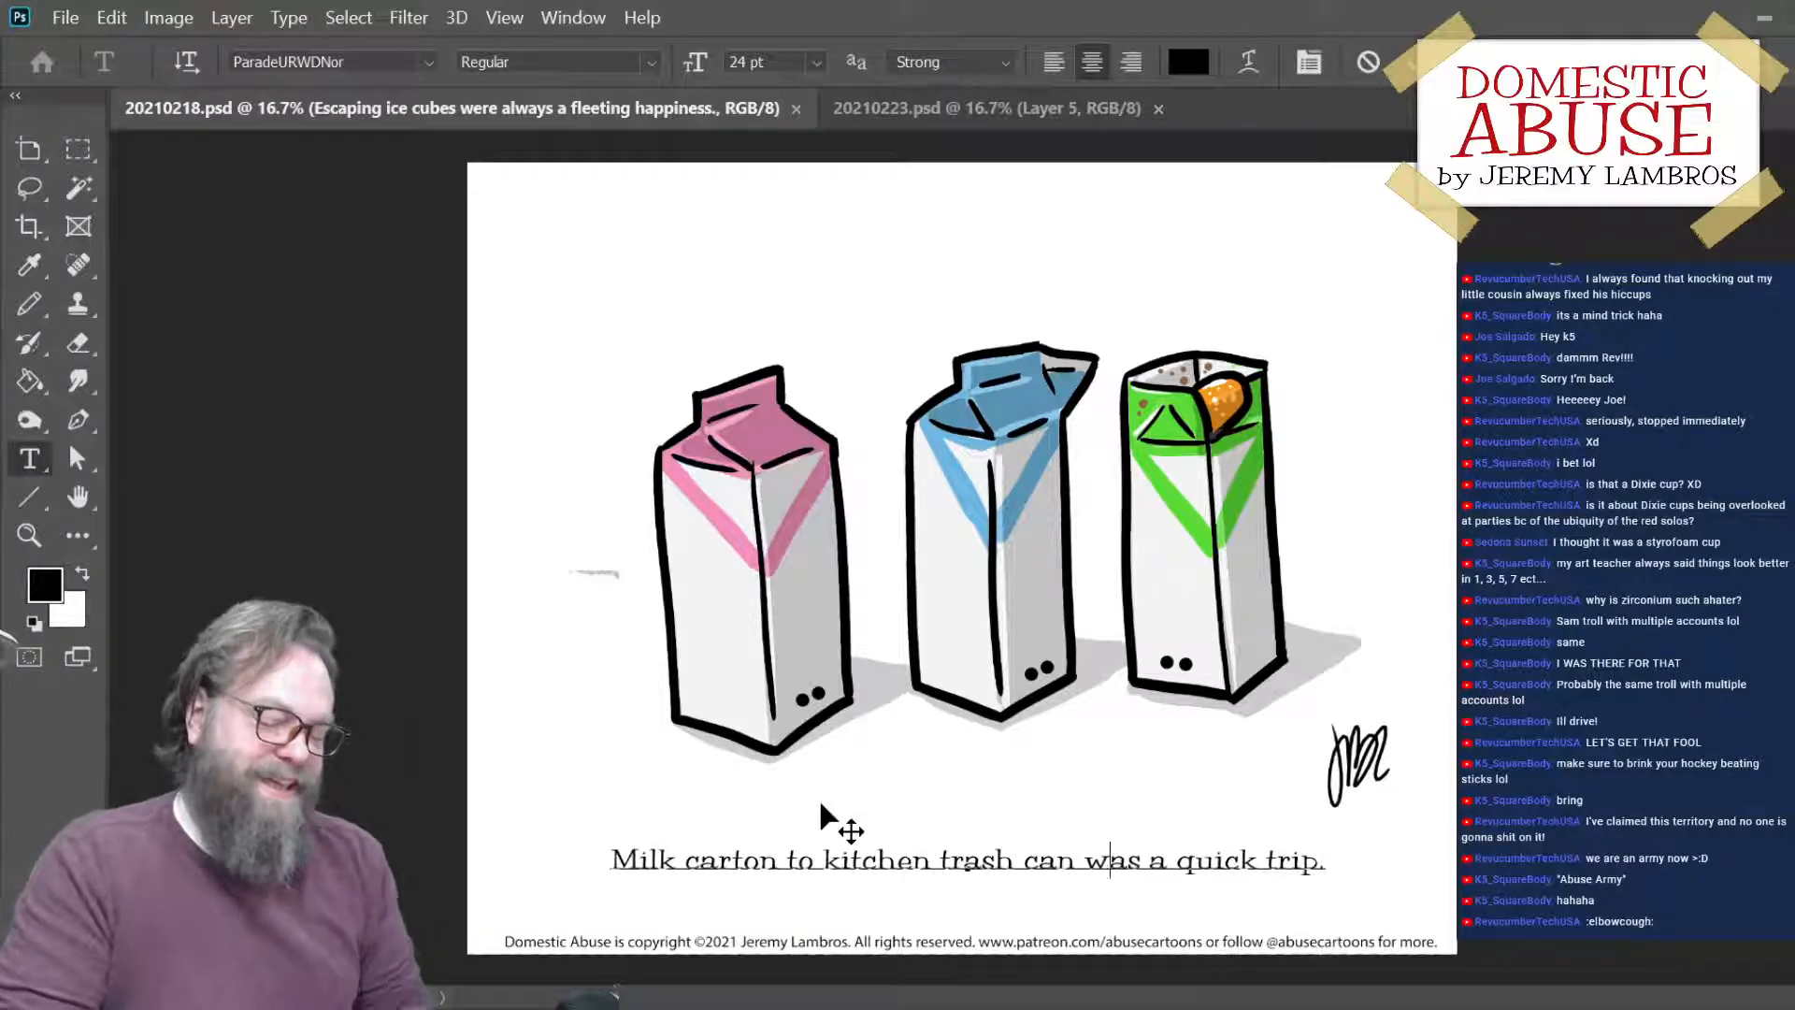
key(Left)
key(Left)
key(Left)
key(Left)
key(Left)
key(Left)
key(Left)
key(Left)
key(Left)
key(Left)
key(Left)
key(Left)
key(Left)
key(Left)
key(Left)
key(Left)
key(Left)
key(Left)
key(Left)
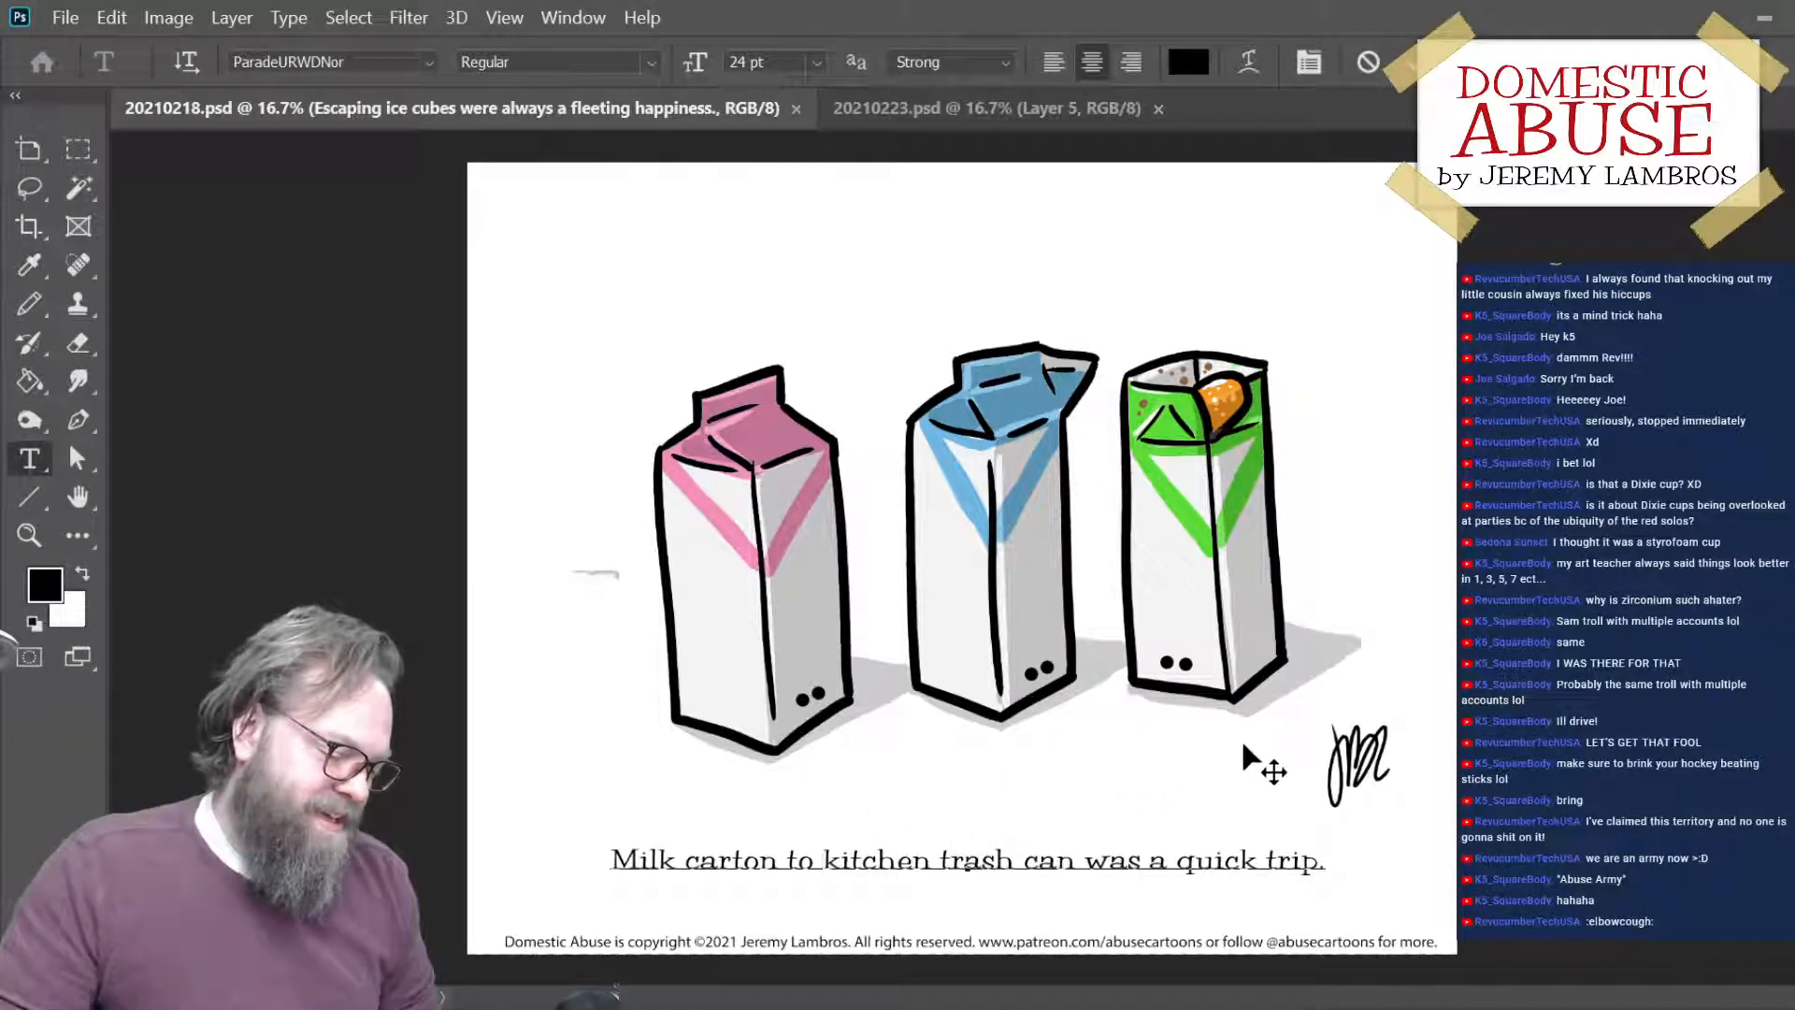
key(Left)
key(Left)
key(Left)
key(Left)
key(Left)
key(Left)
key(Left)
key(Left)
key(Left)
key(Left)
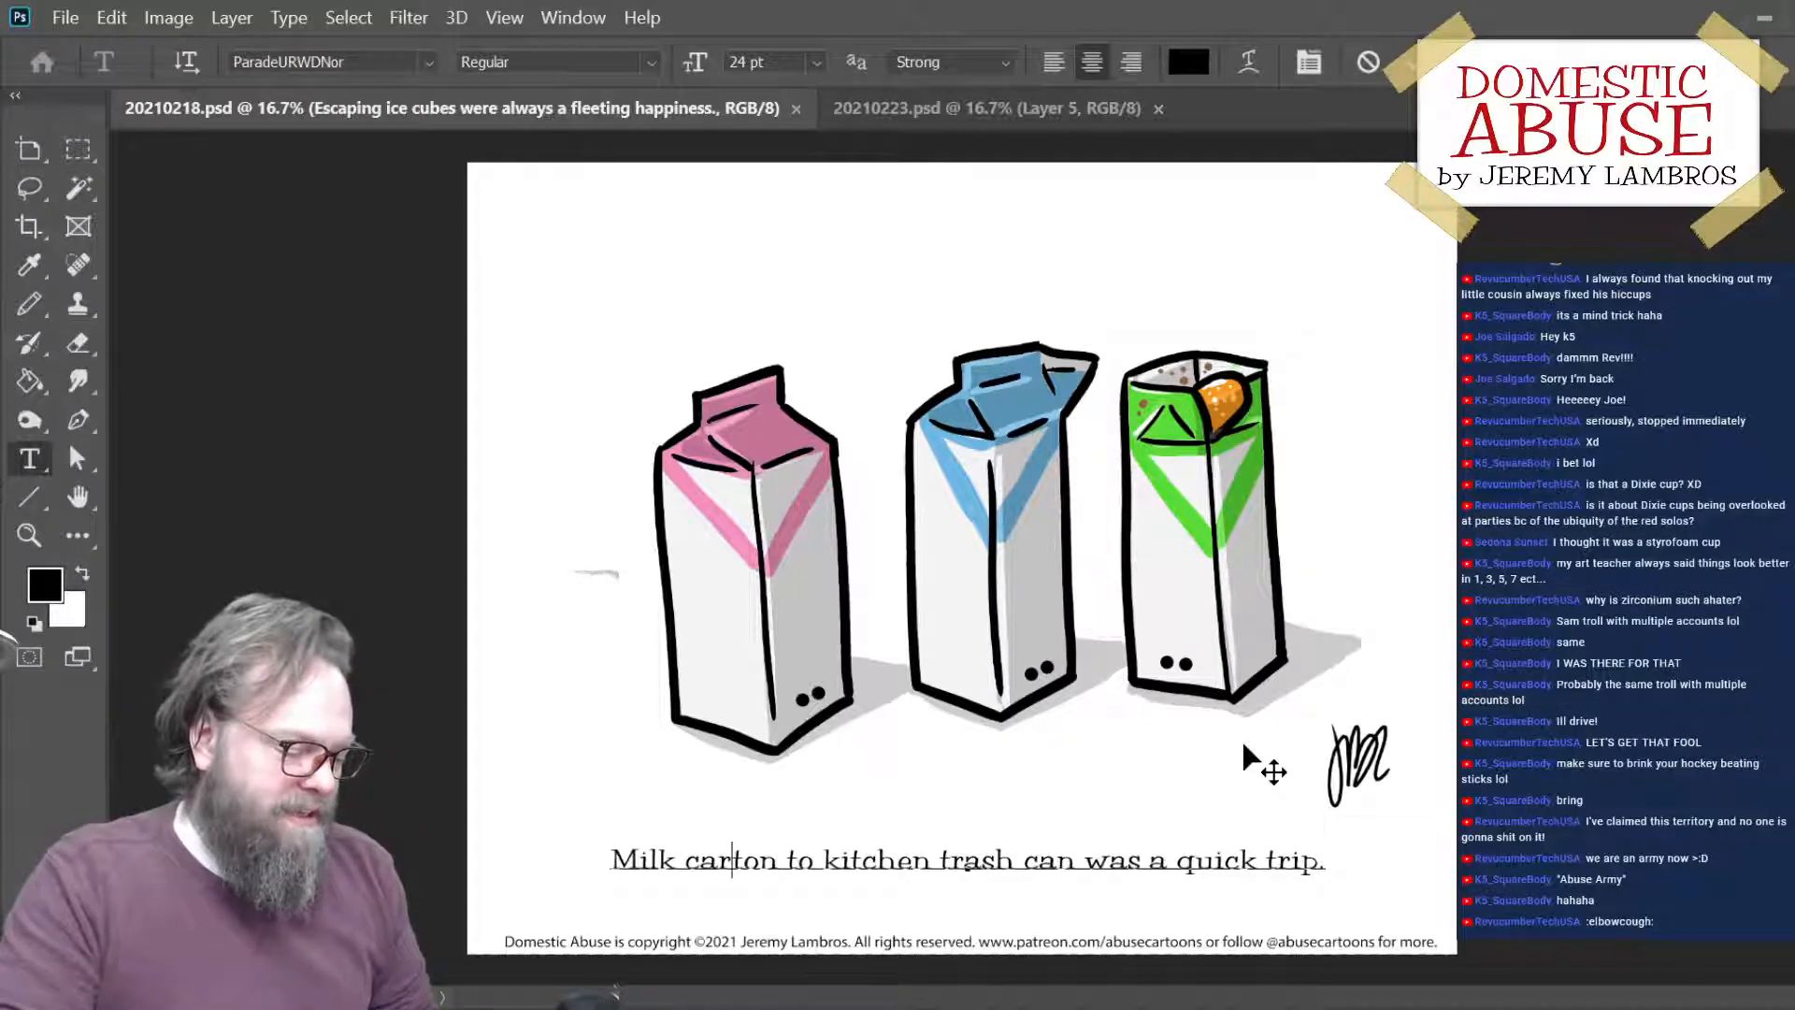
key(Right)
key(Right)
key(Right)
key(Right)
key(Right)
key(Right)
key(Right)
key(Right)
key(Right)
key(Right)
key(Right)
key(Right)
key(Right)
key(Right)
key(Right)
key(Right)
key(Right)
key(Right)
key(Right)
key(Right)
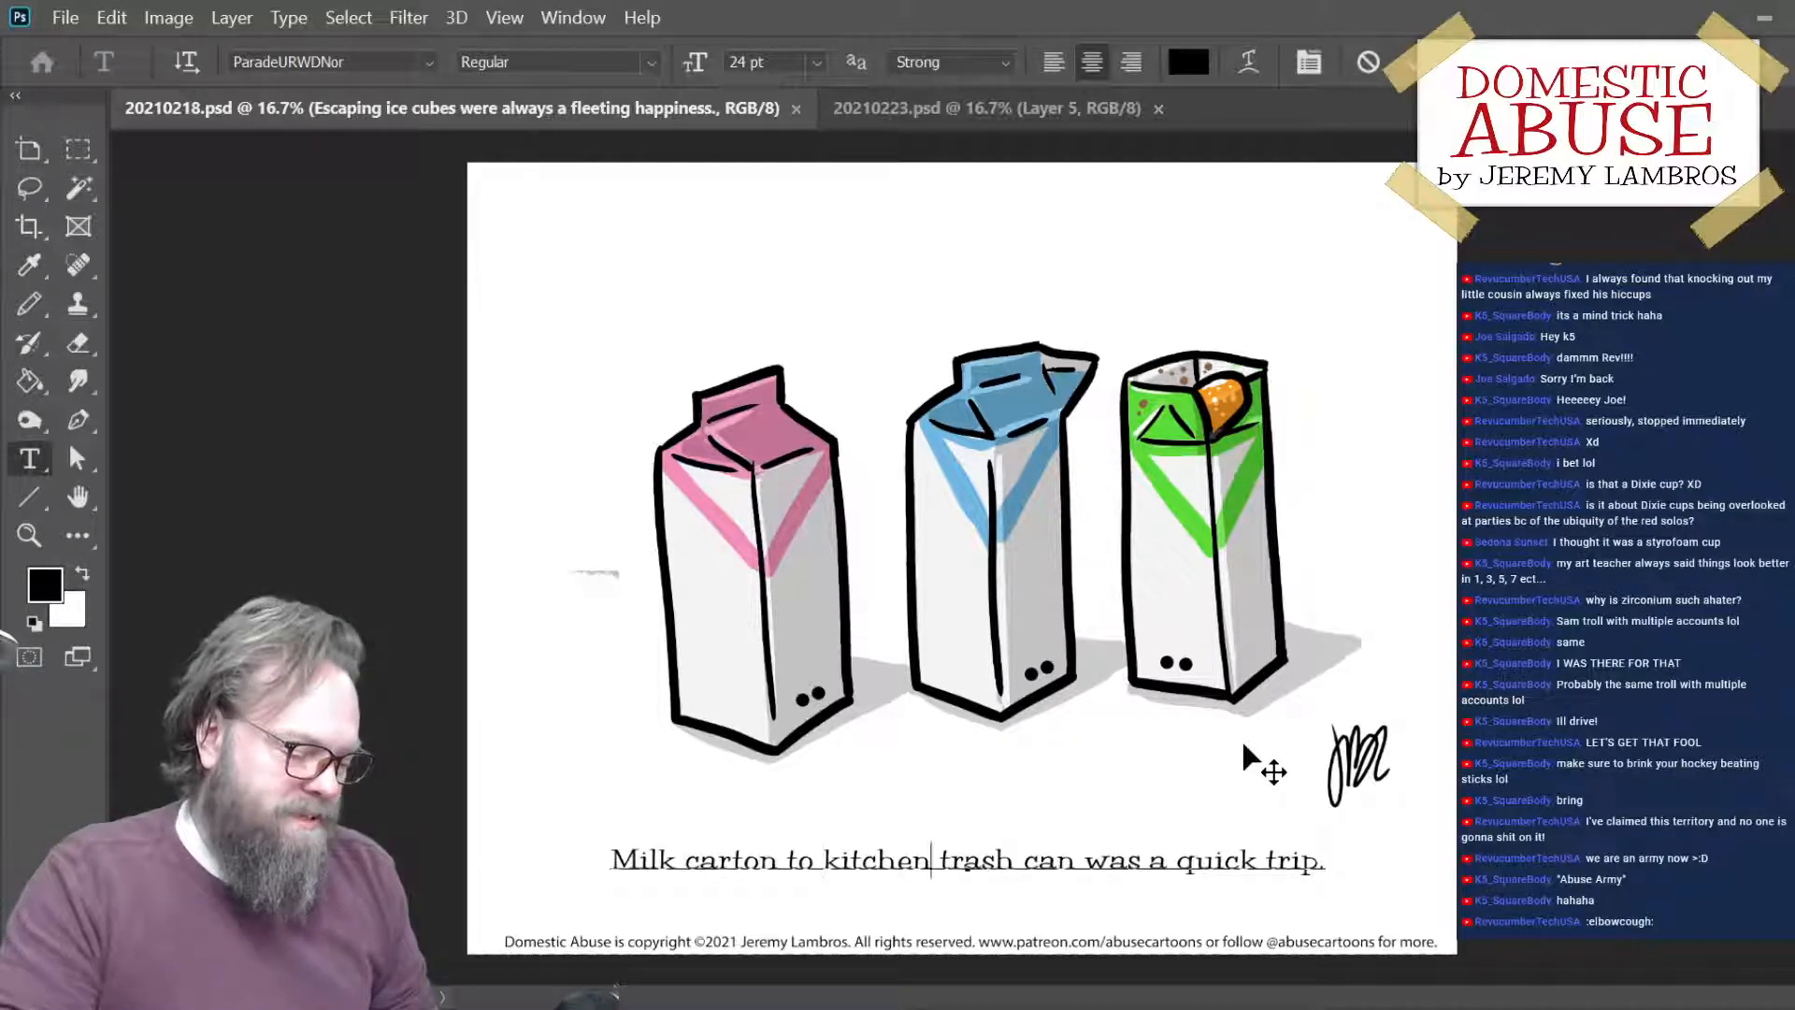
key(Right)
key(Right)
key(Right)
key(Right)
key(Right)
key(Right)
key(Right)
key(Right)
key(Right)
key(Right)
key(Right)
key(Right)
key(Right)
key(Right)
key(Right)
key(Right)
key(Right)
key(Right)
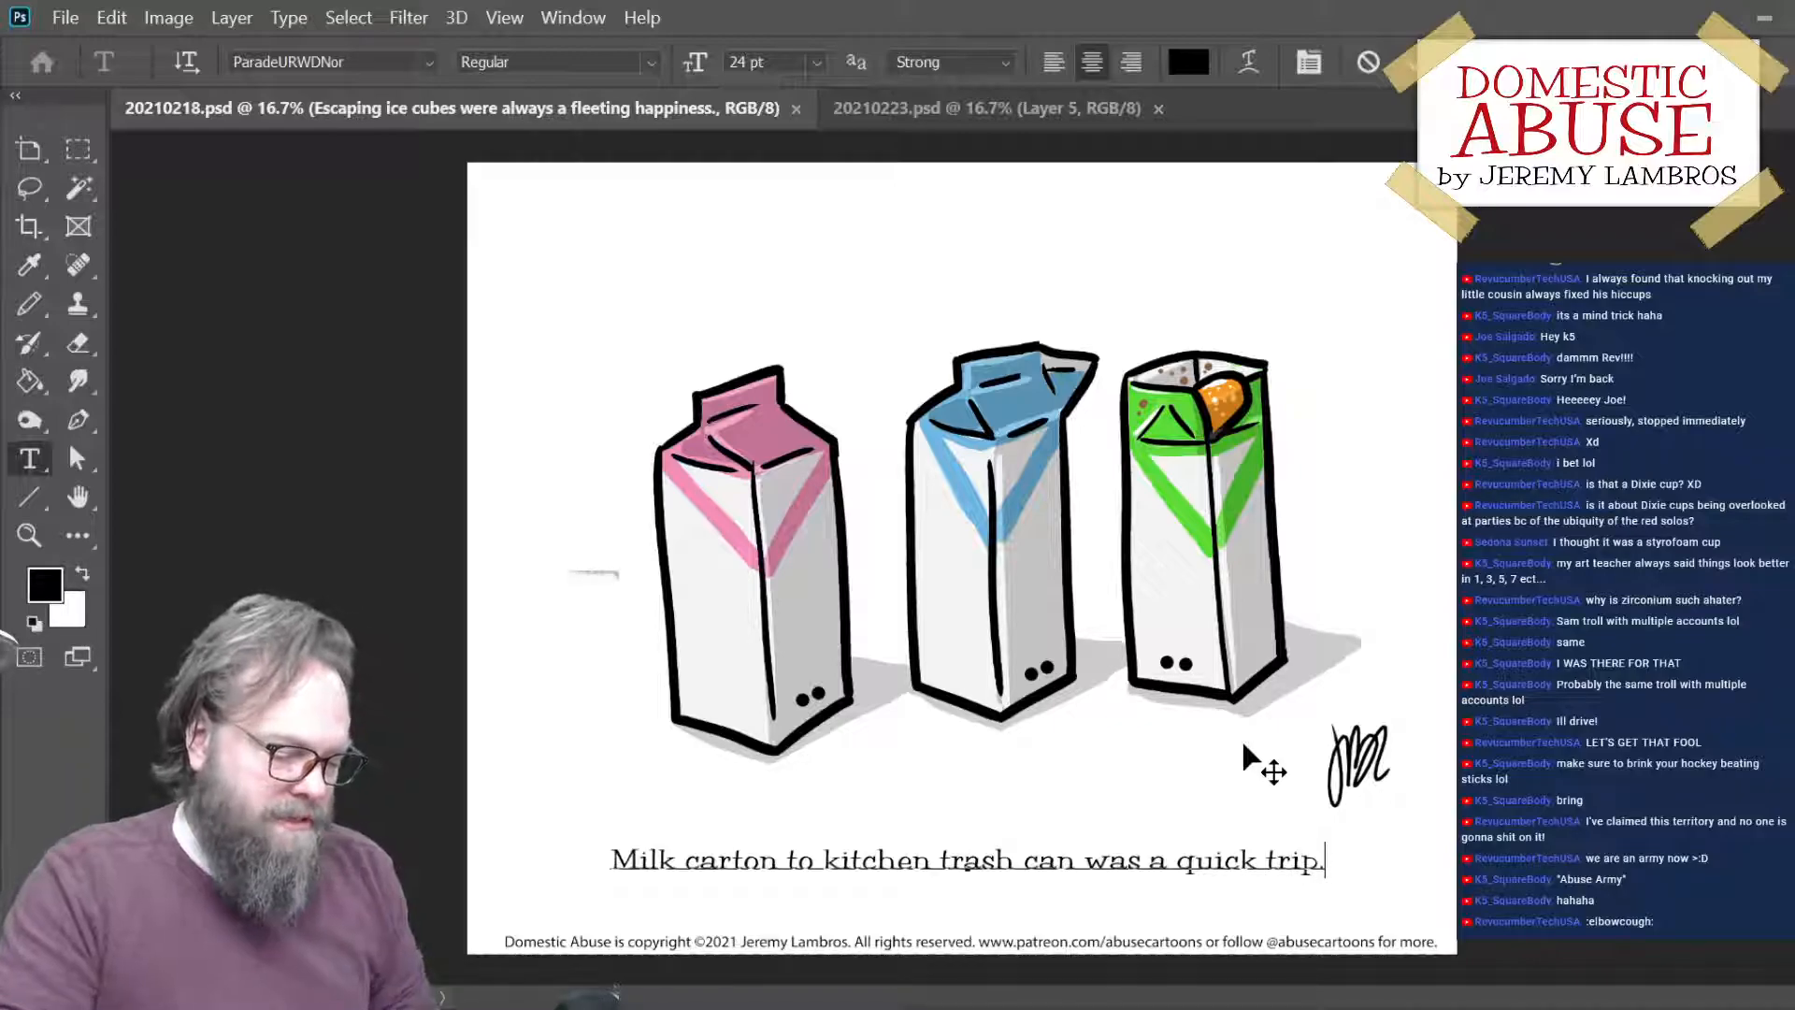
- Retype the caption's closing period and recheck the wording of its second half
key(BackSpace)
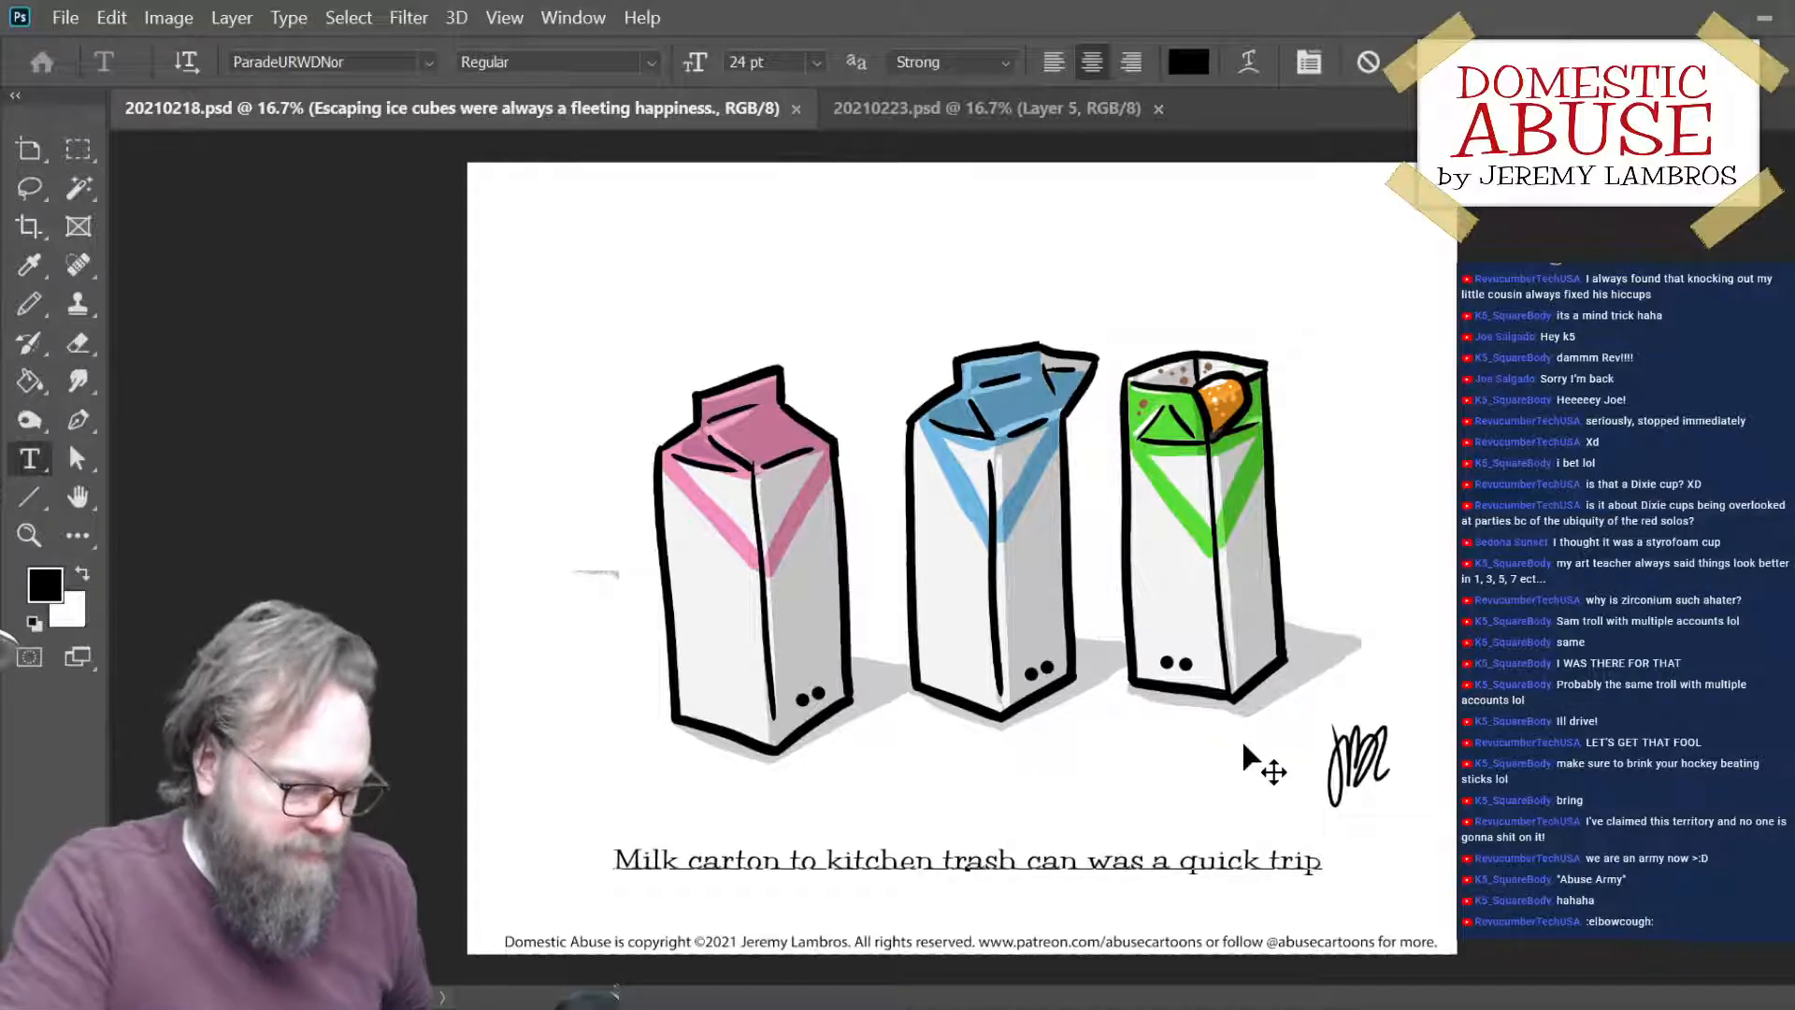
text(.)
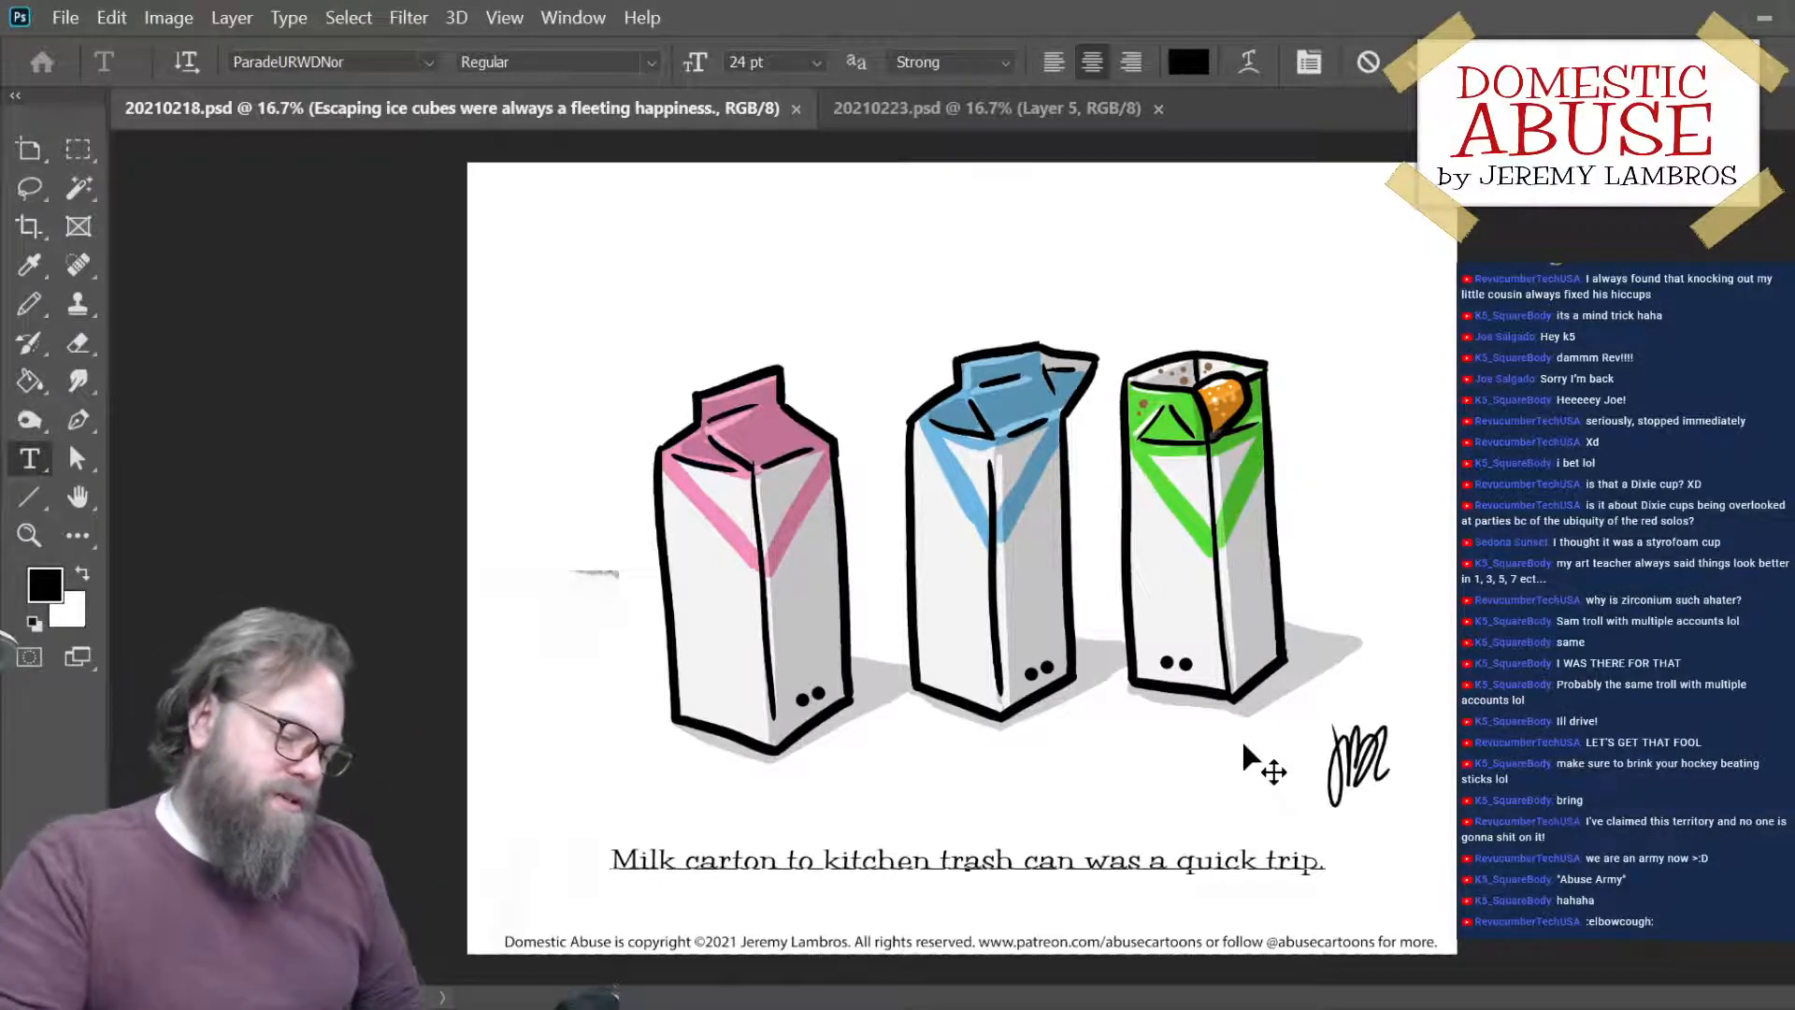
key(Left)
key(Left)
key(Left)
key(Left)
key(Left)
key(Left)
key(Left)
key(Left)
key(Left)
key(Left)
key(Left)
key(Left)
key(Left)
key(Left)
key(Left)
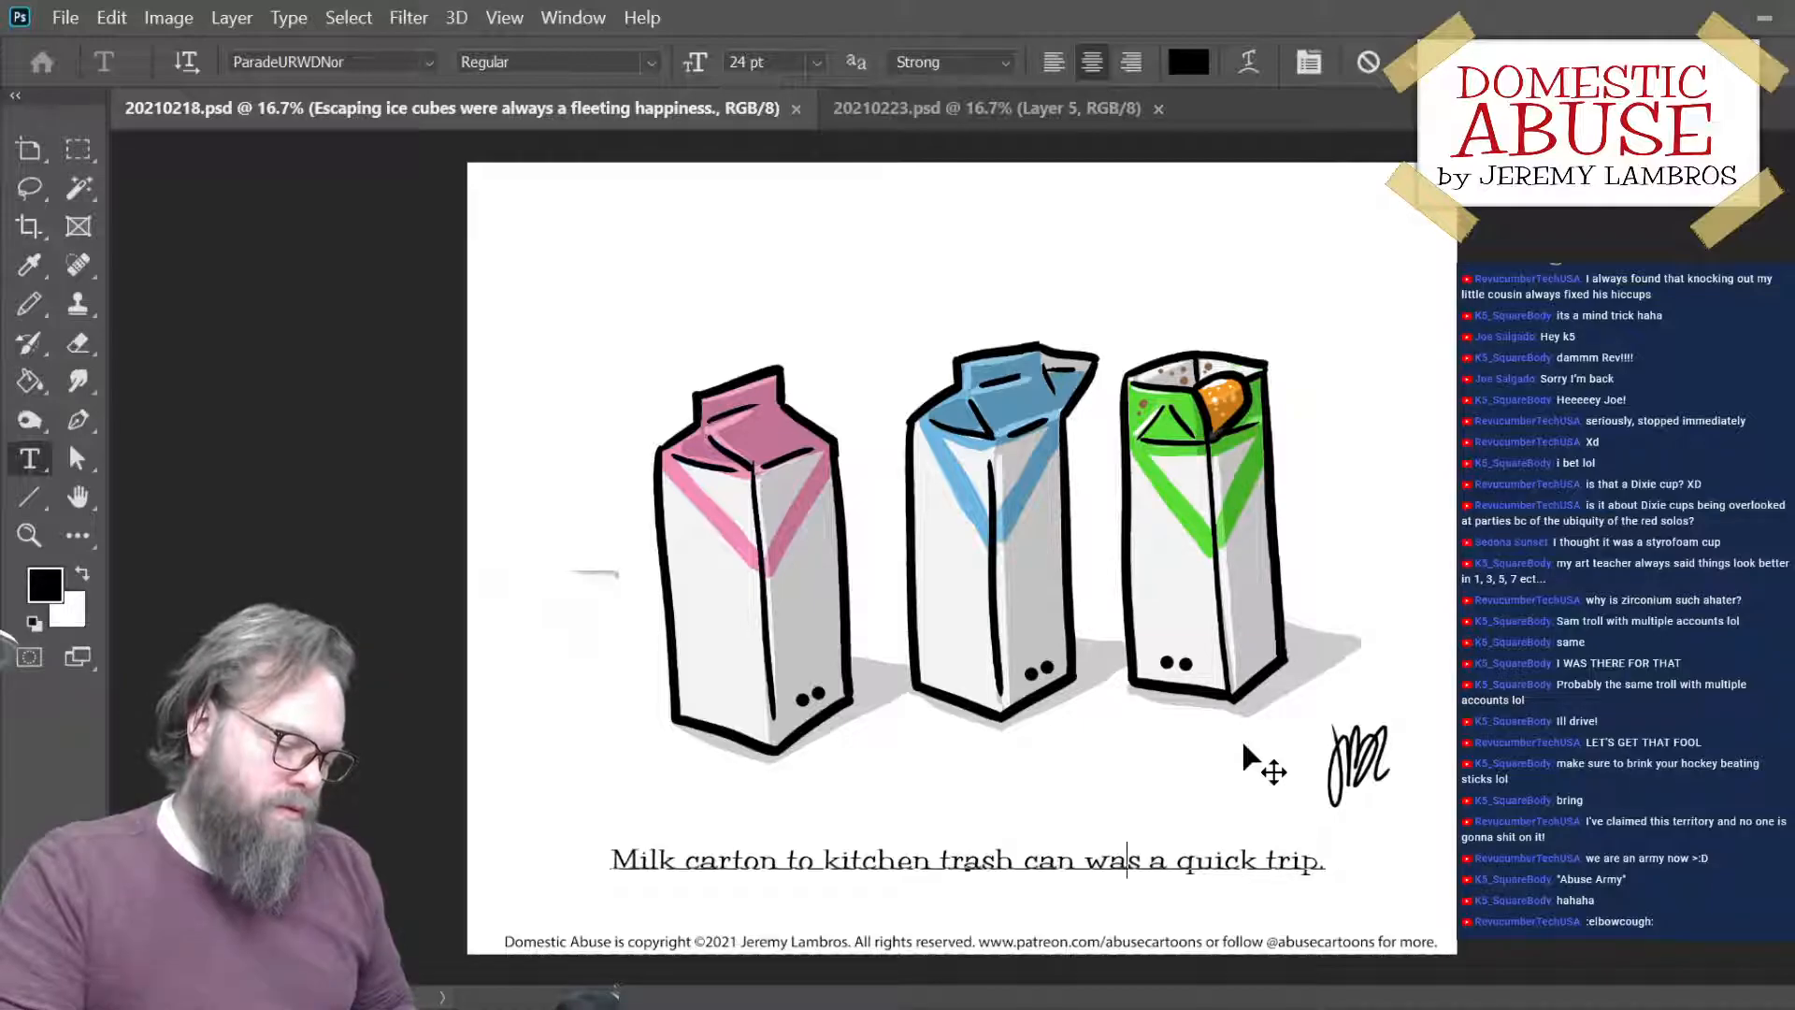
key(Left)
key(Left)
key(Left)
key(Left)
key(Right)
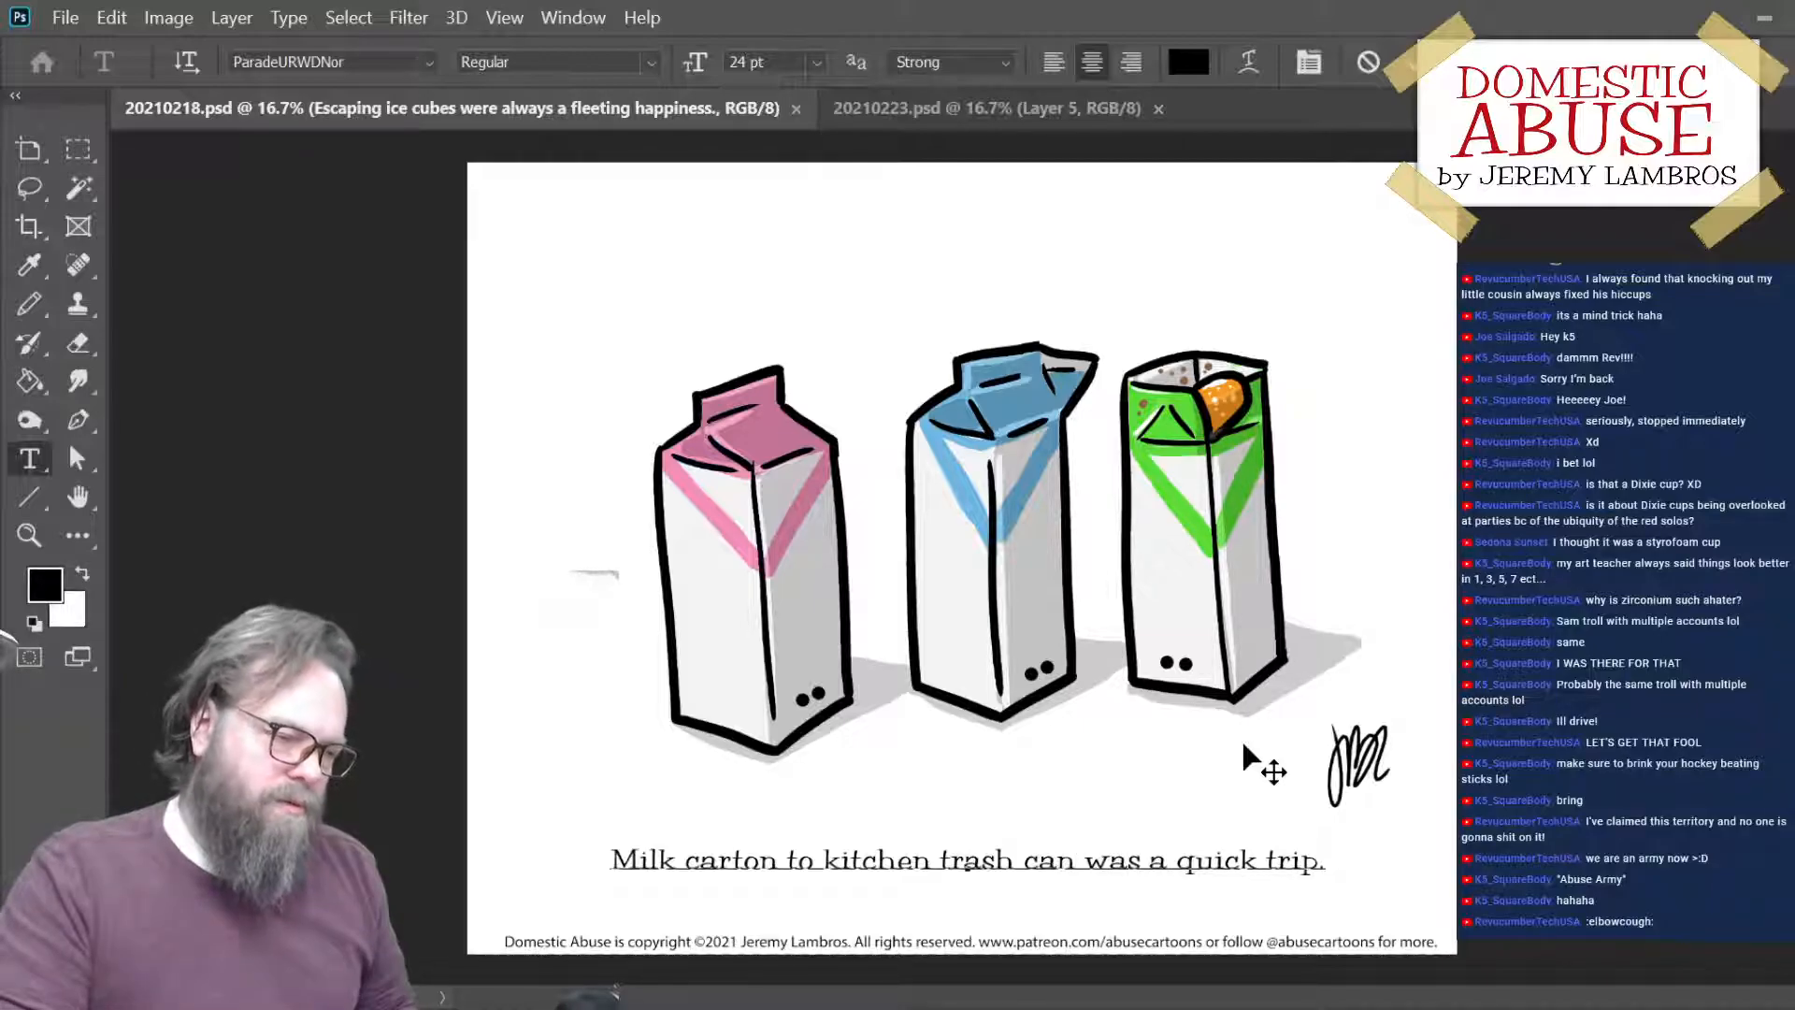
key(Right)
key(Right)
key(Left)
key(Right)
key(Right)
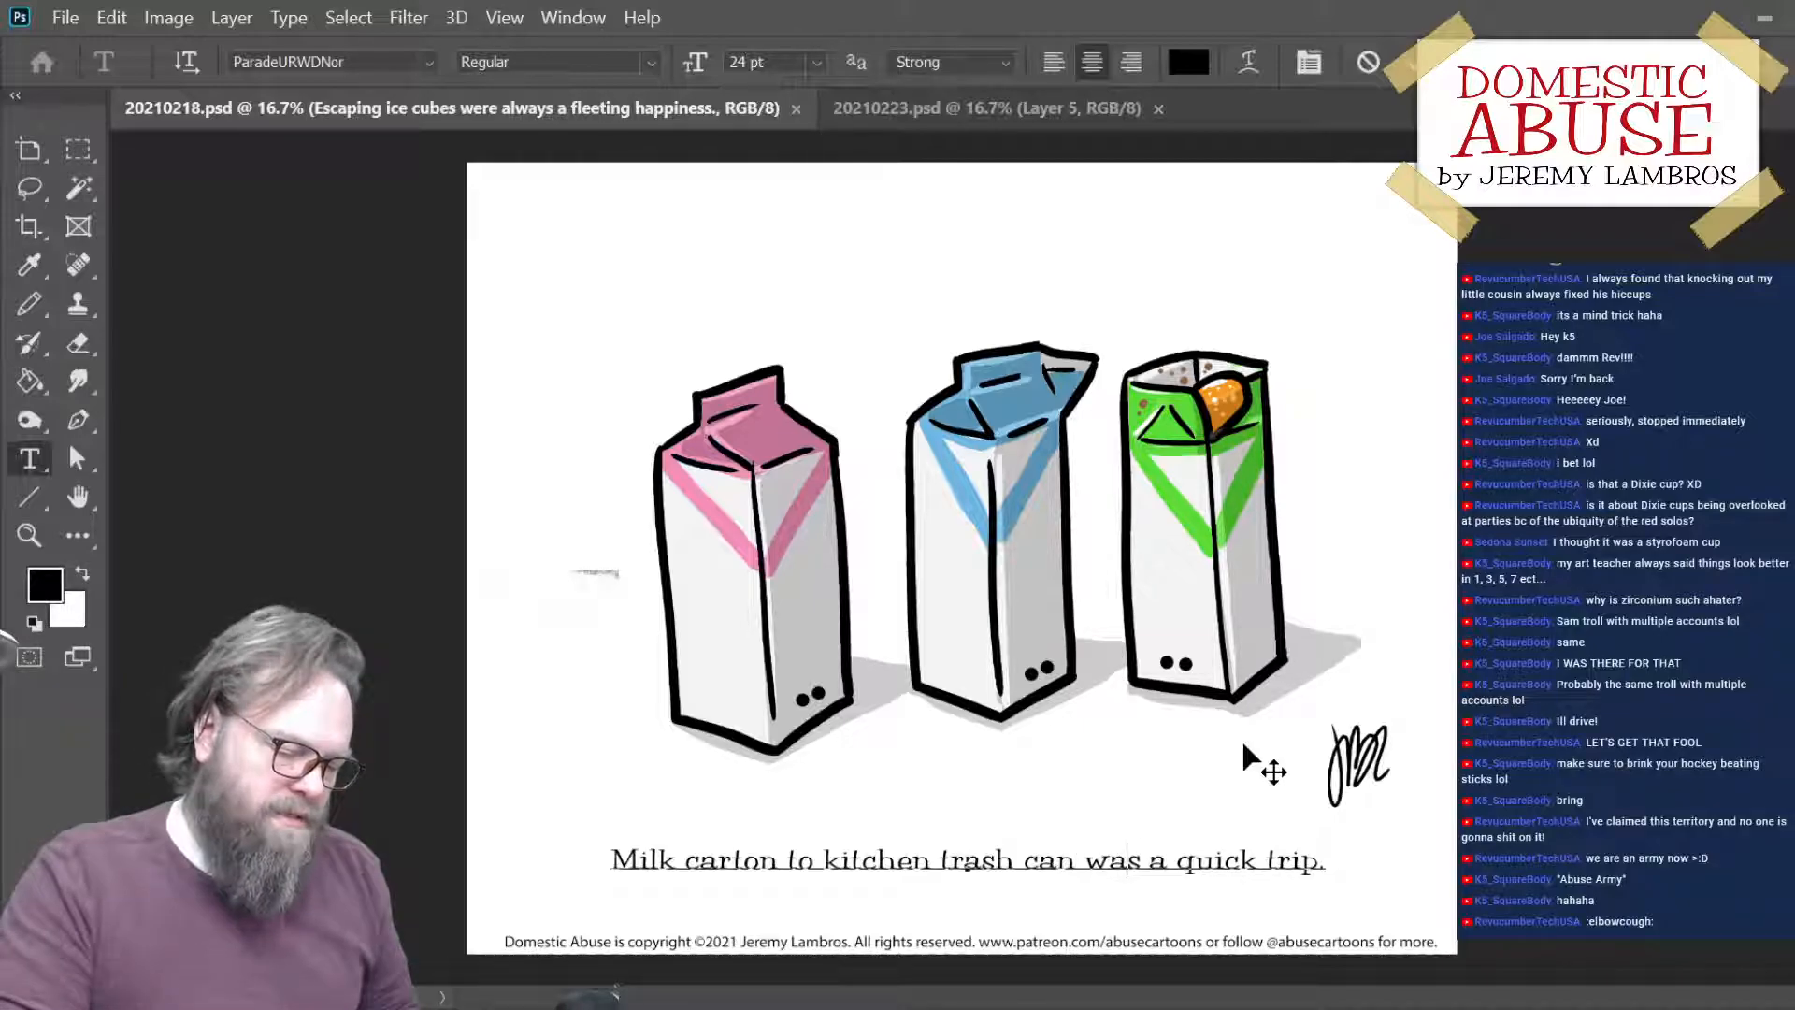
key(Right)
key(Right)
key(Right)
key(Right)
key(Right)
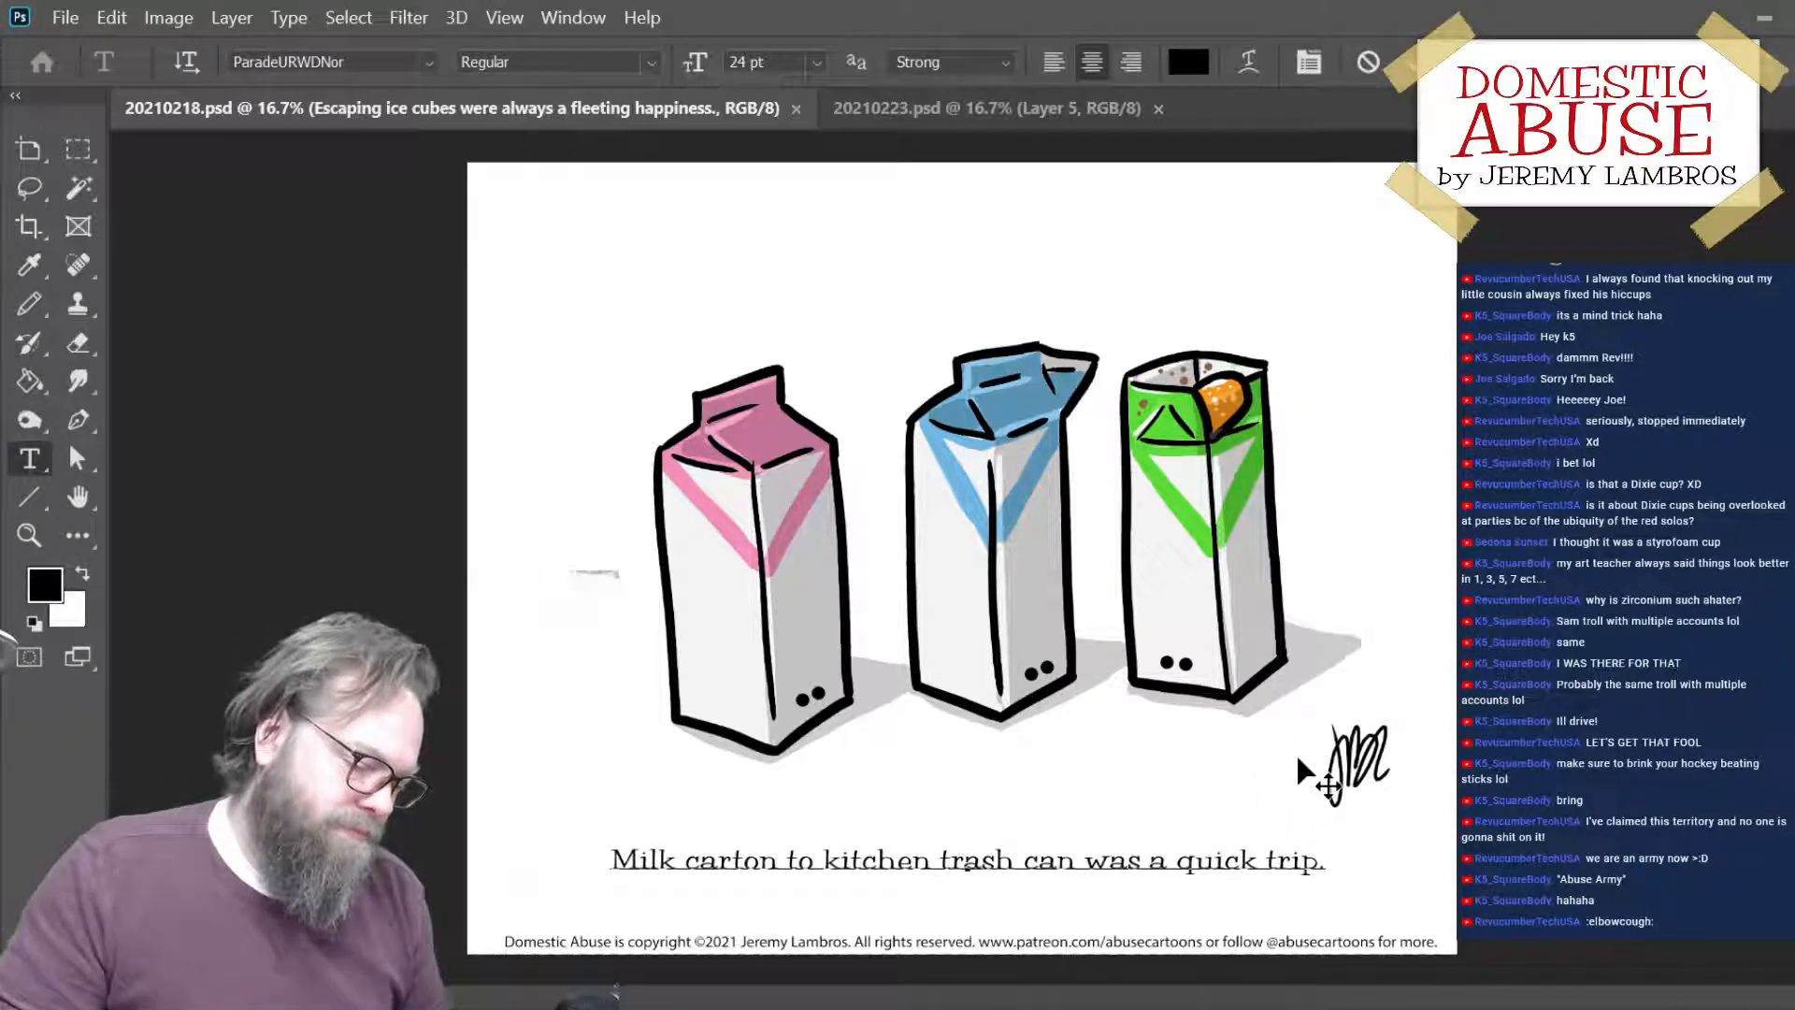
- Commit the edited caption text and save 20210218.psd
key(ctrl)
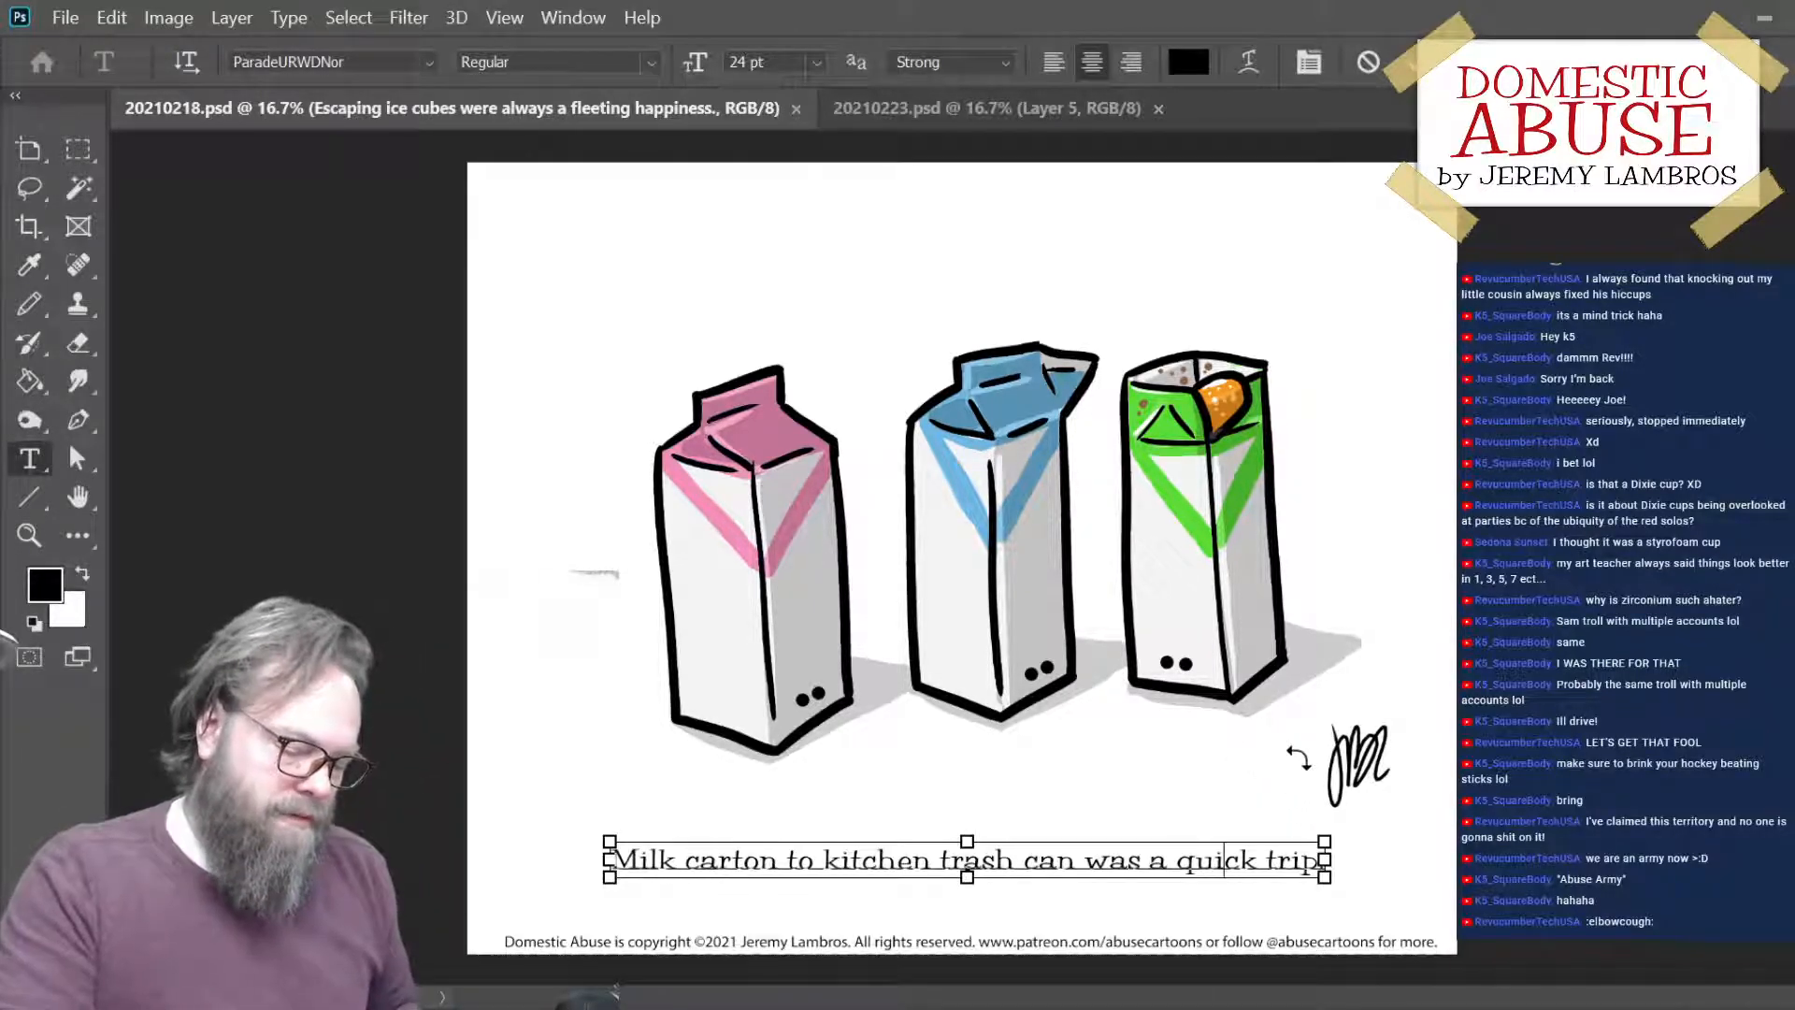
key(ctrl+minus)
key(ctrl+plus)
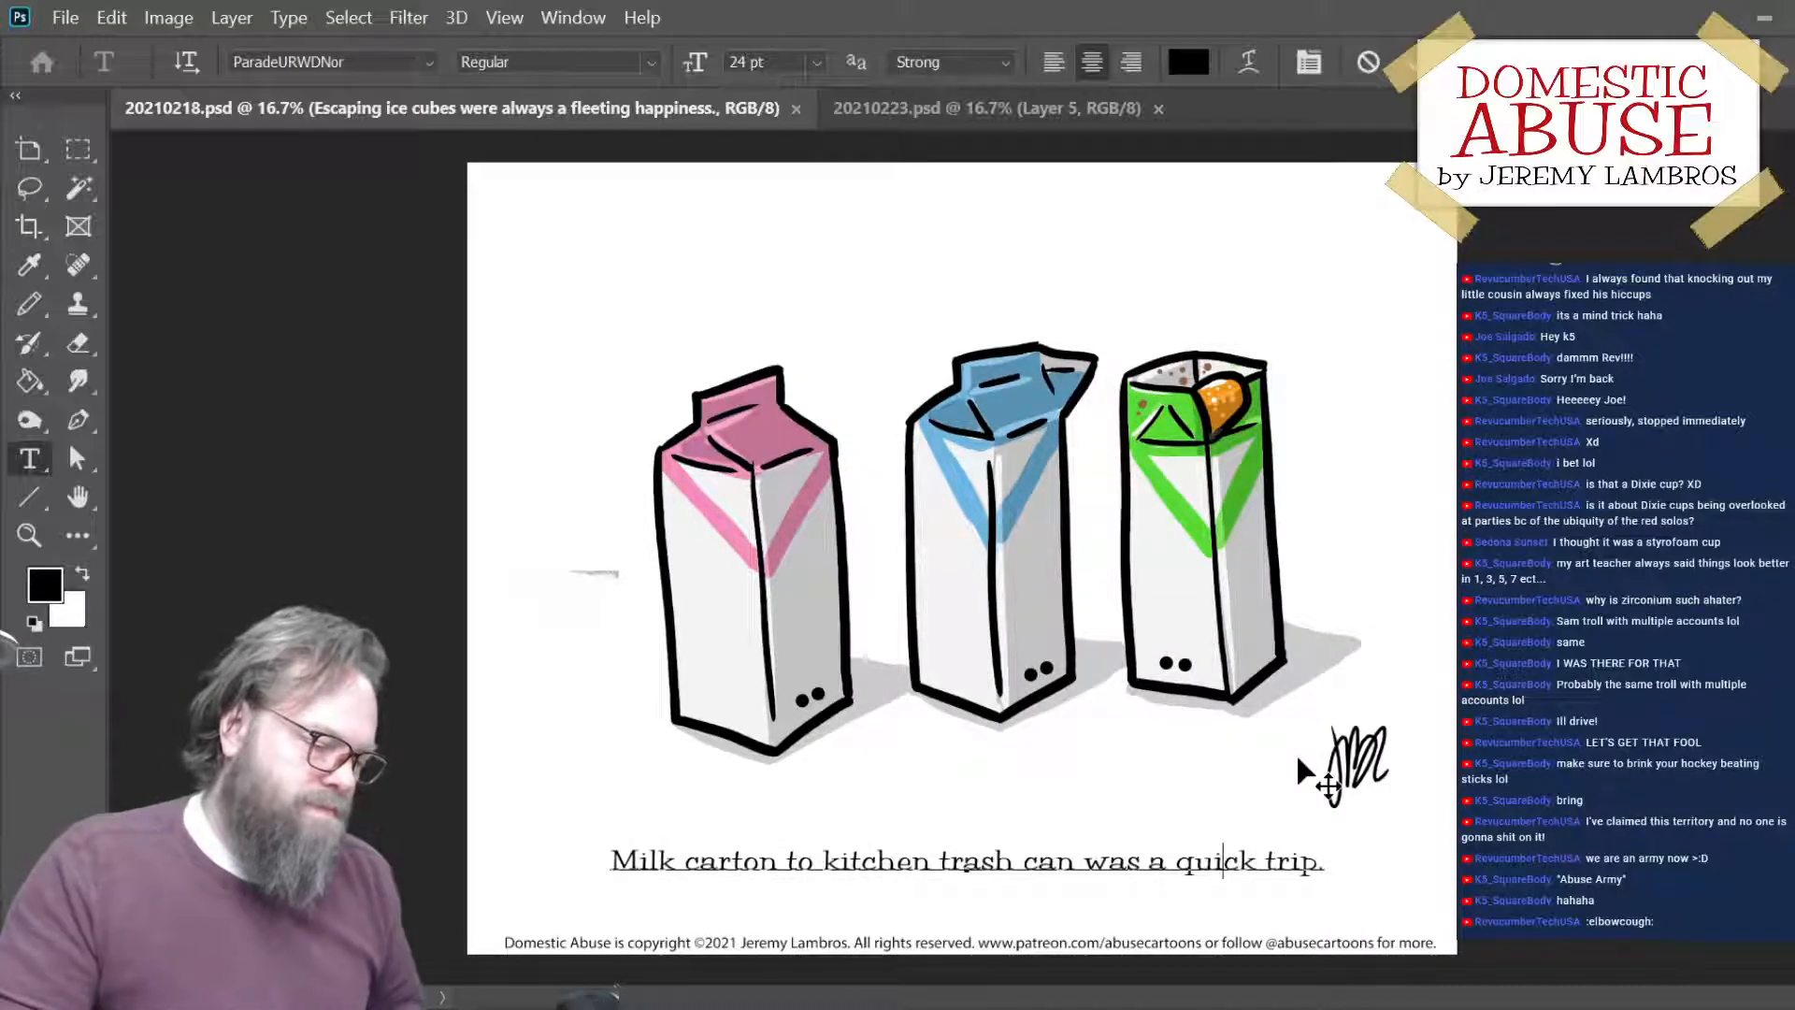
click(1413, 63)
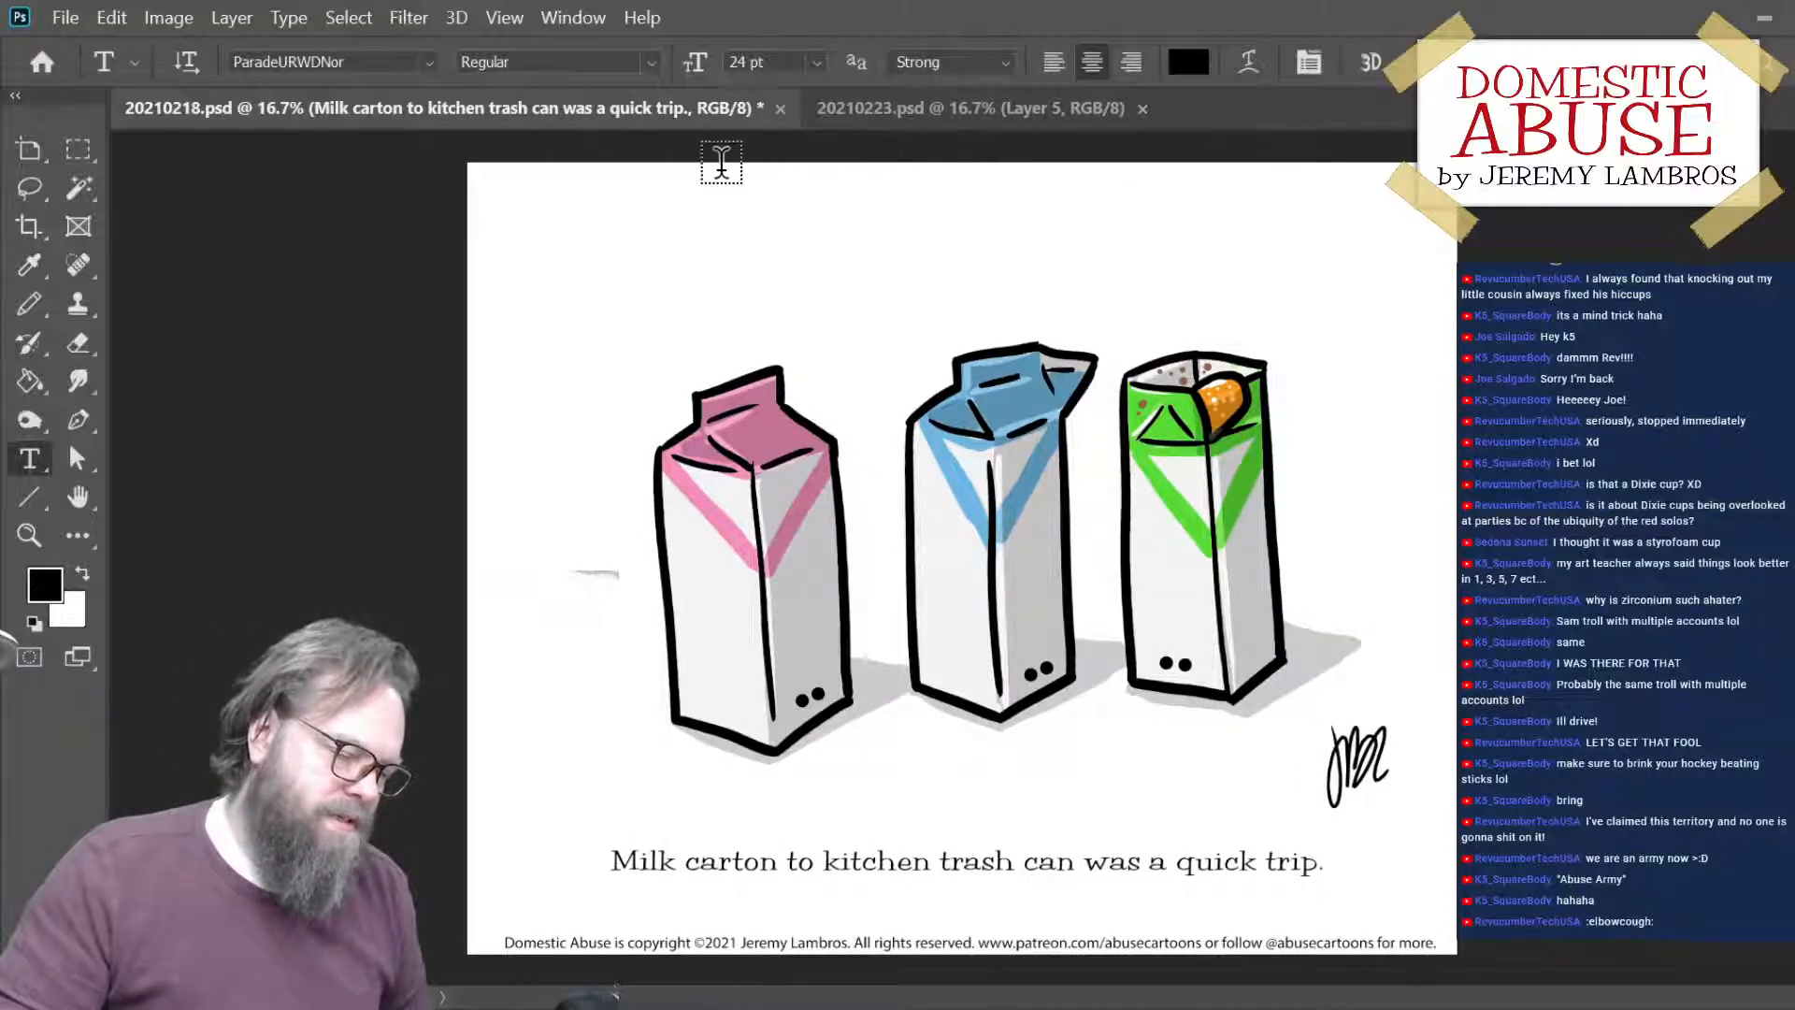
key(ctrl+s)
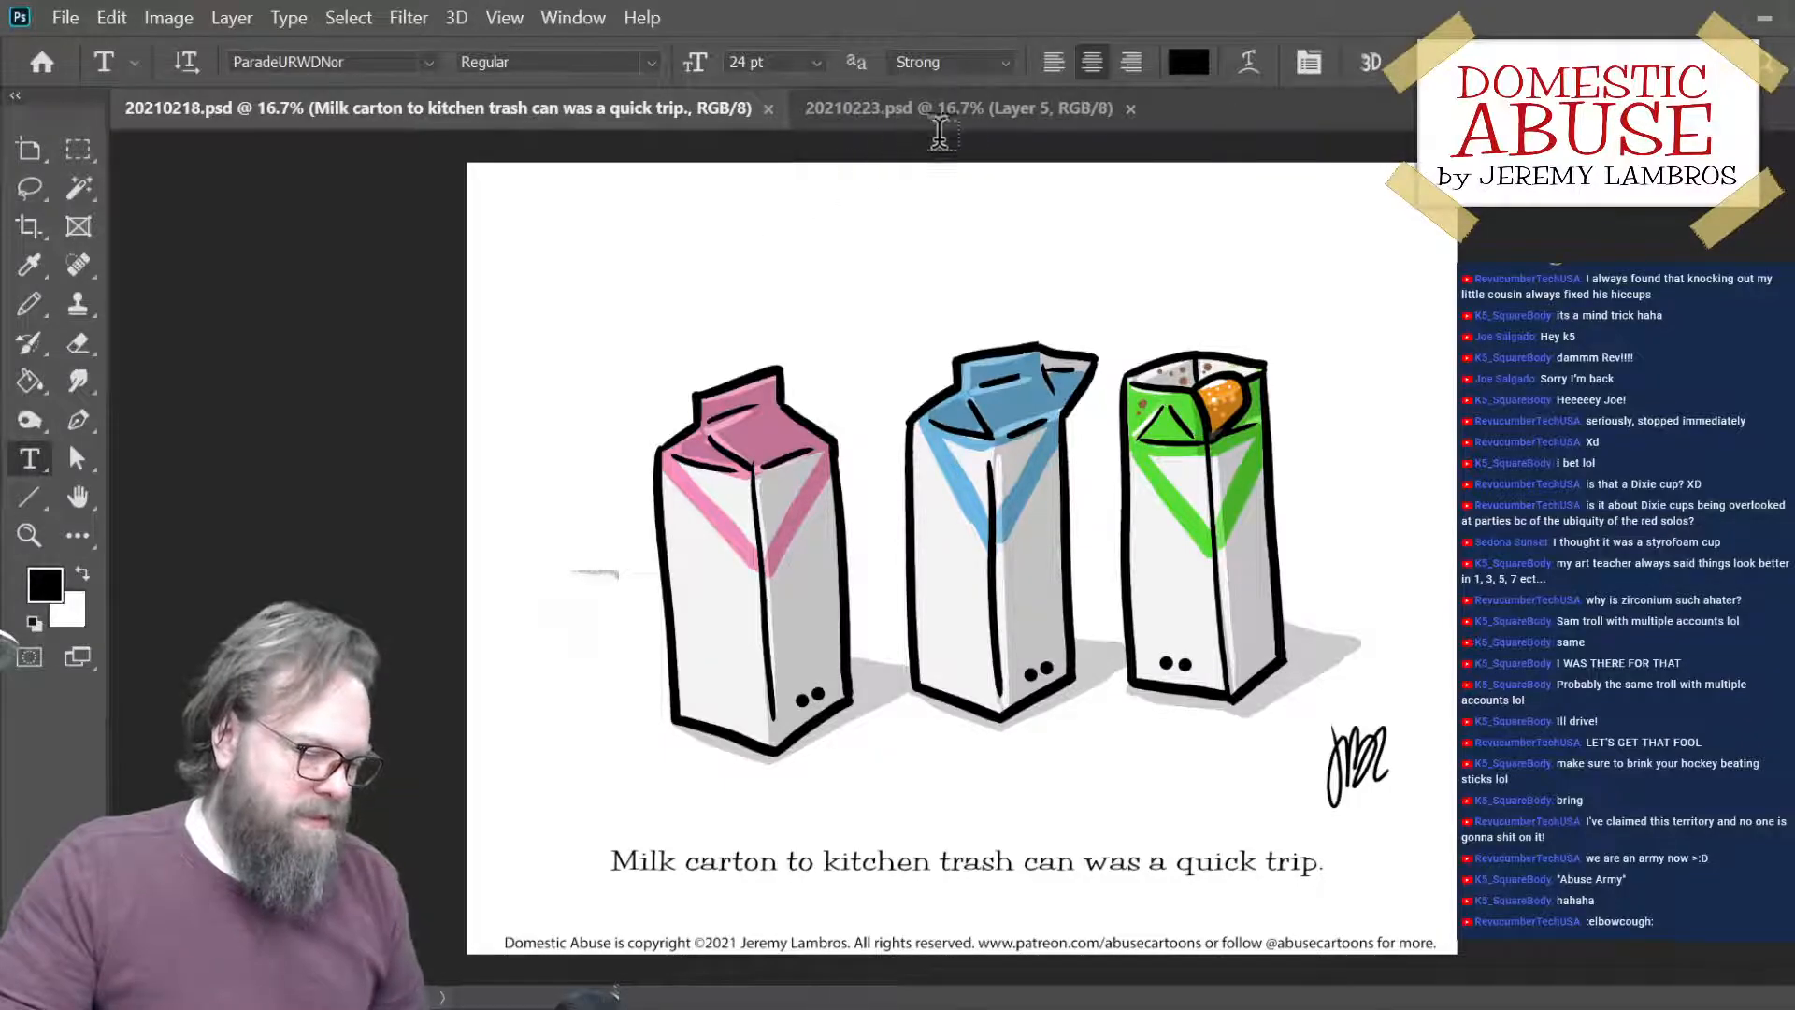
- Switch to 20210223.psd and examine the cups cartoon and its caption, leaving the text unedited
click(963, 110)
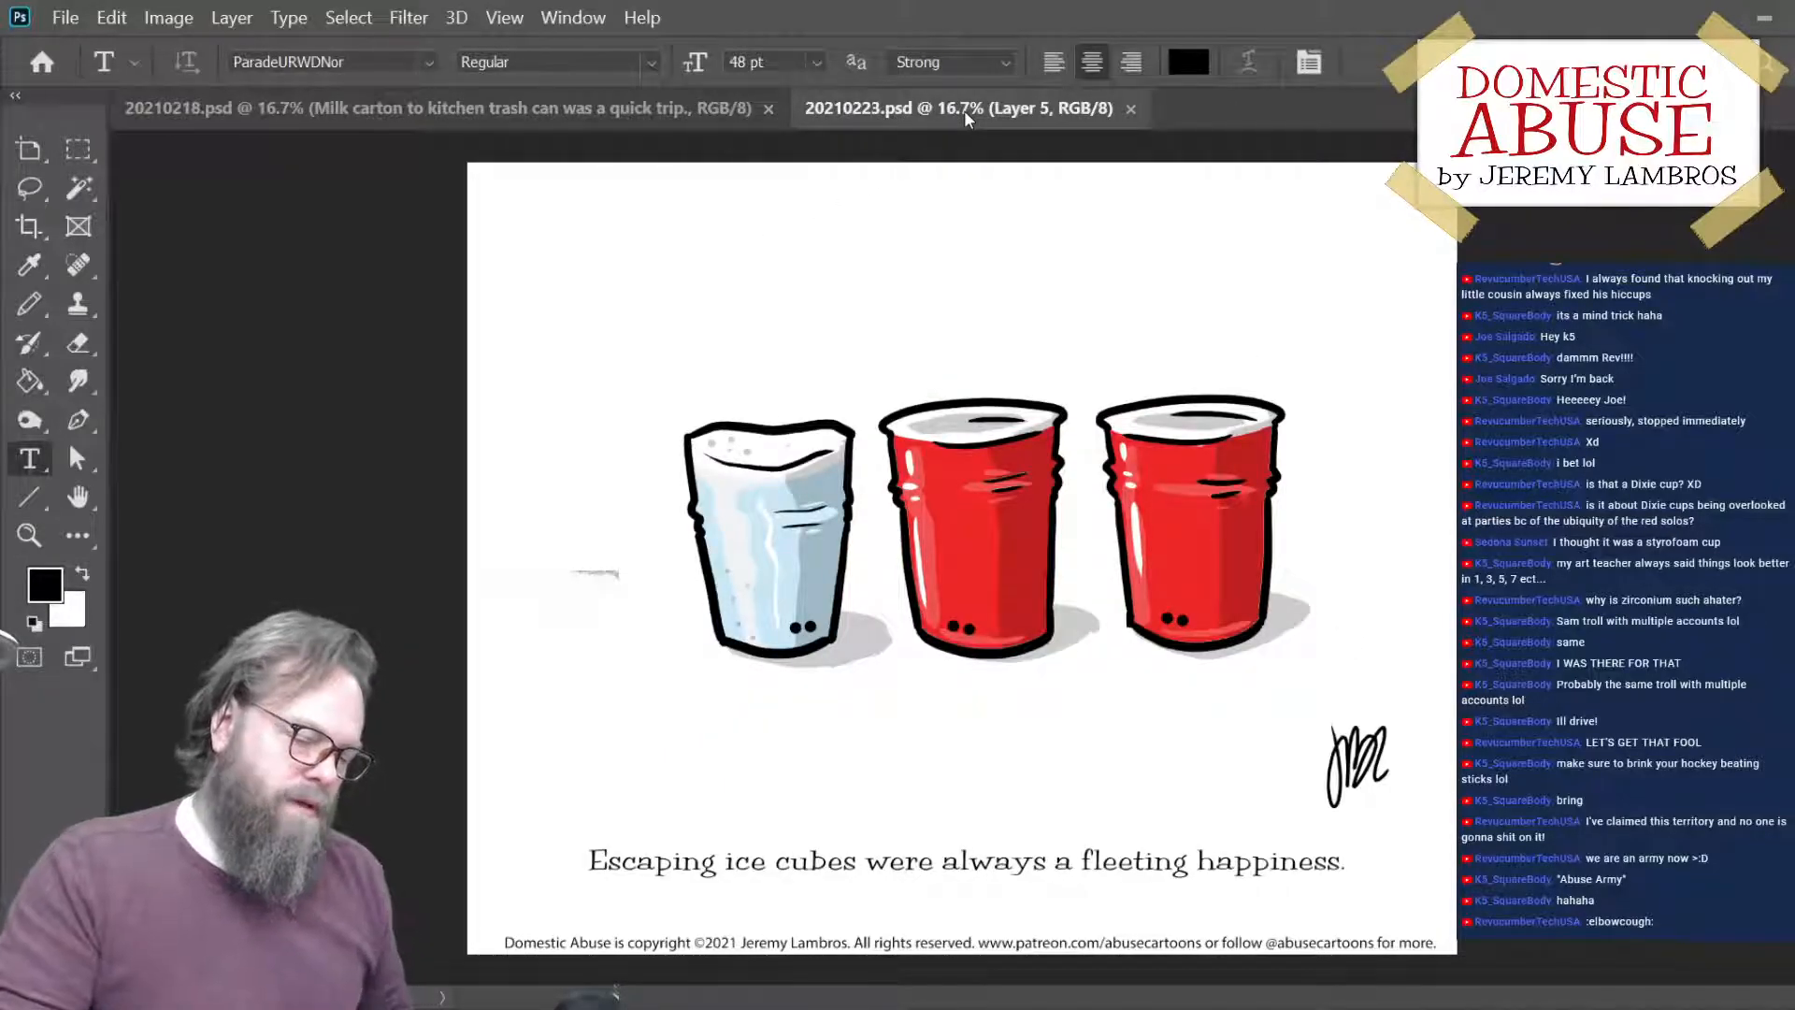
key(ctrl+plus)
key(ctrl+minus)
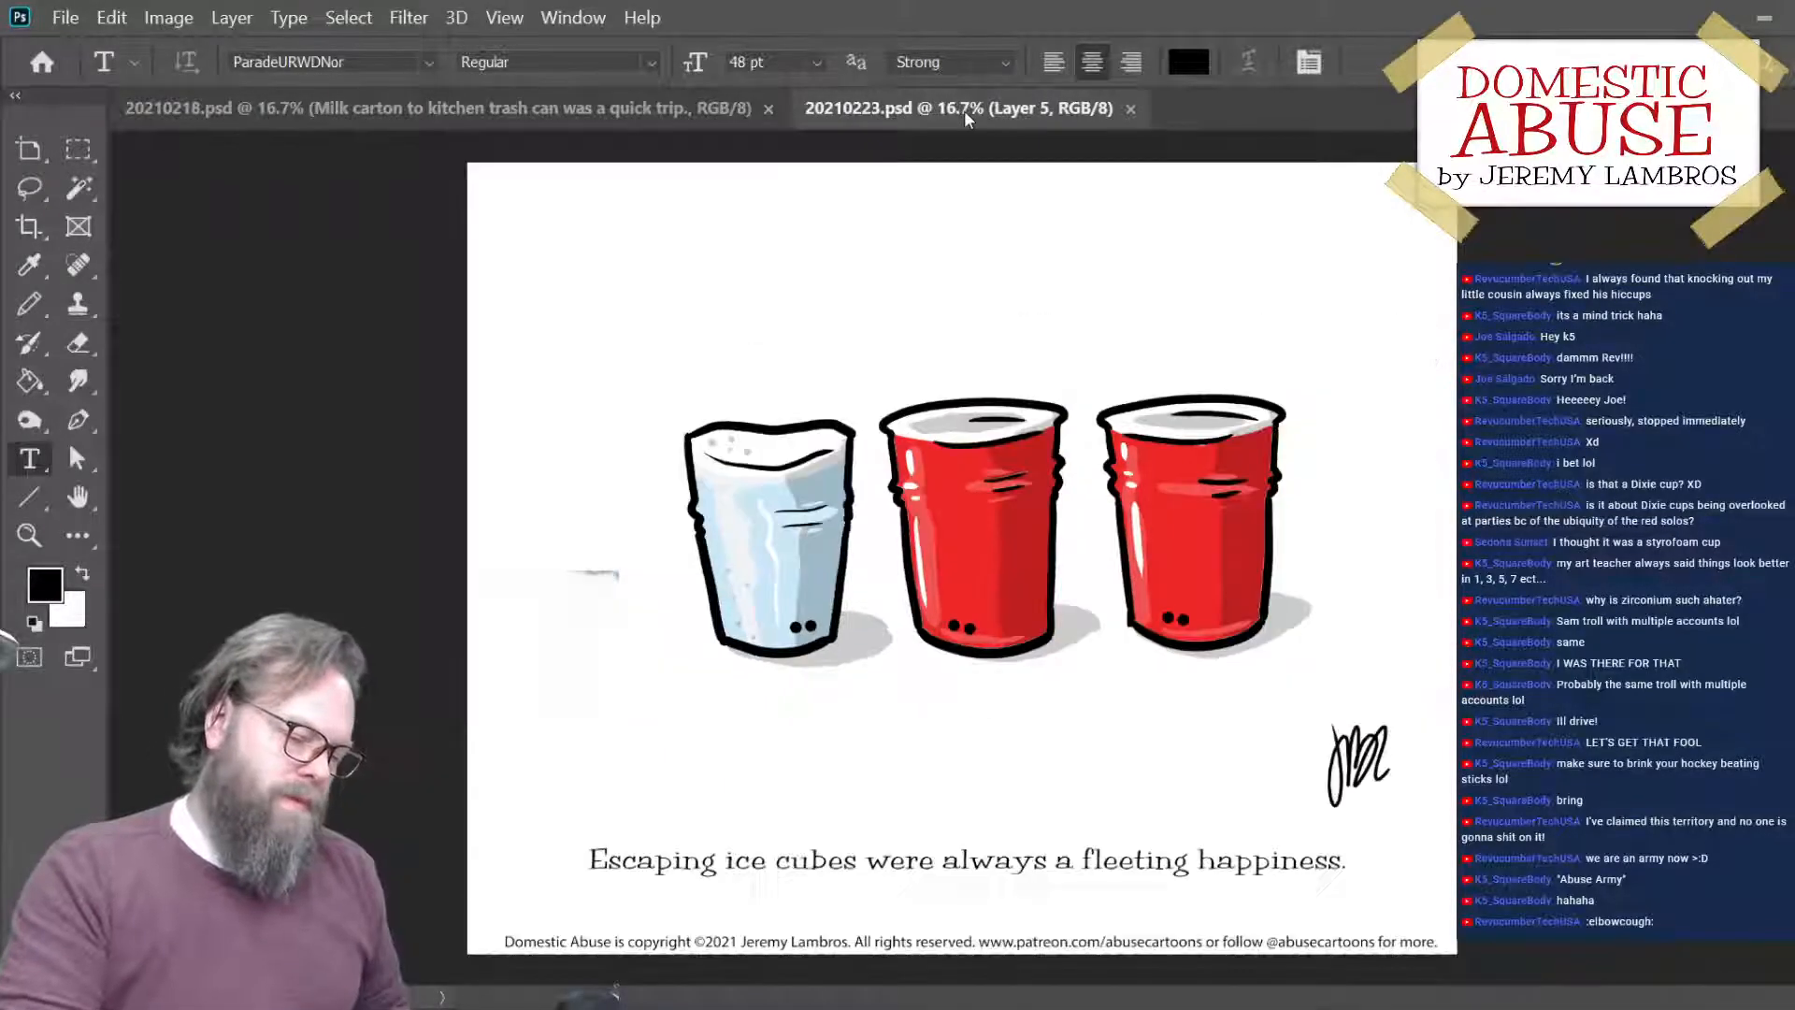
click(976, 854)
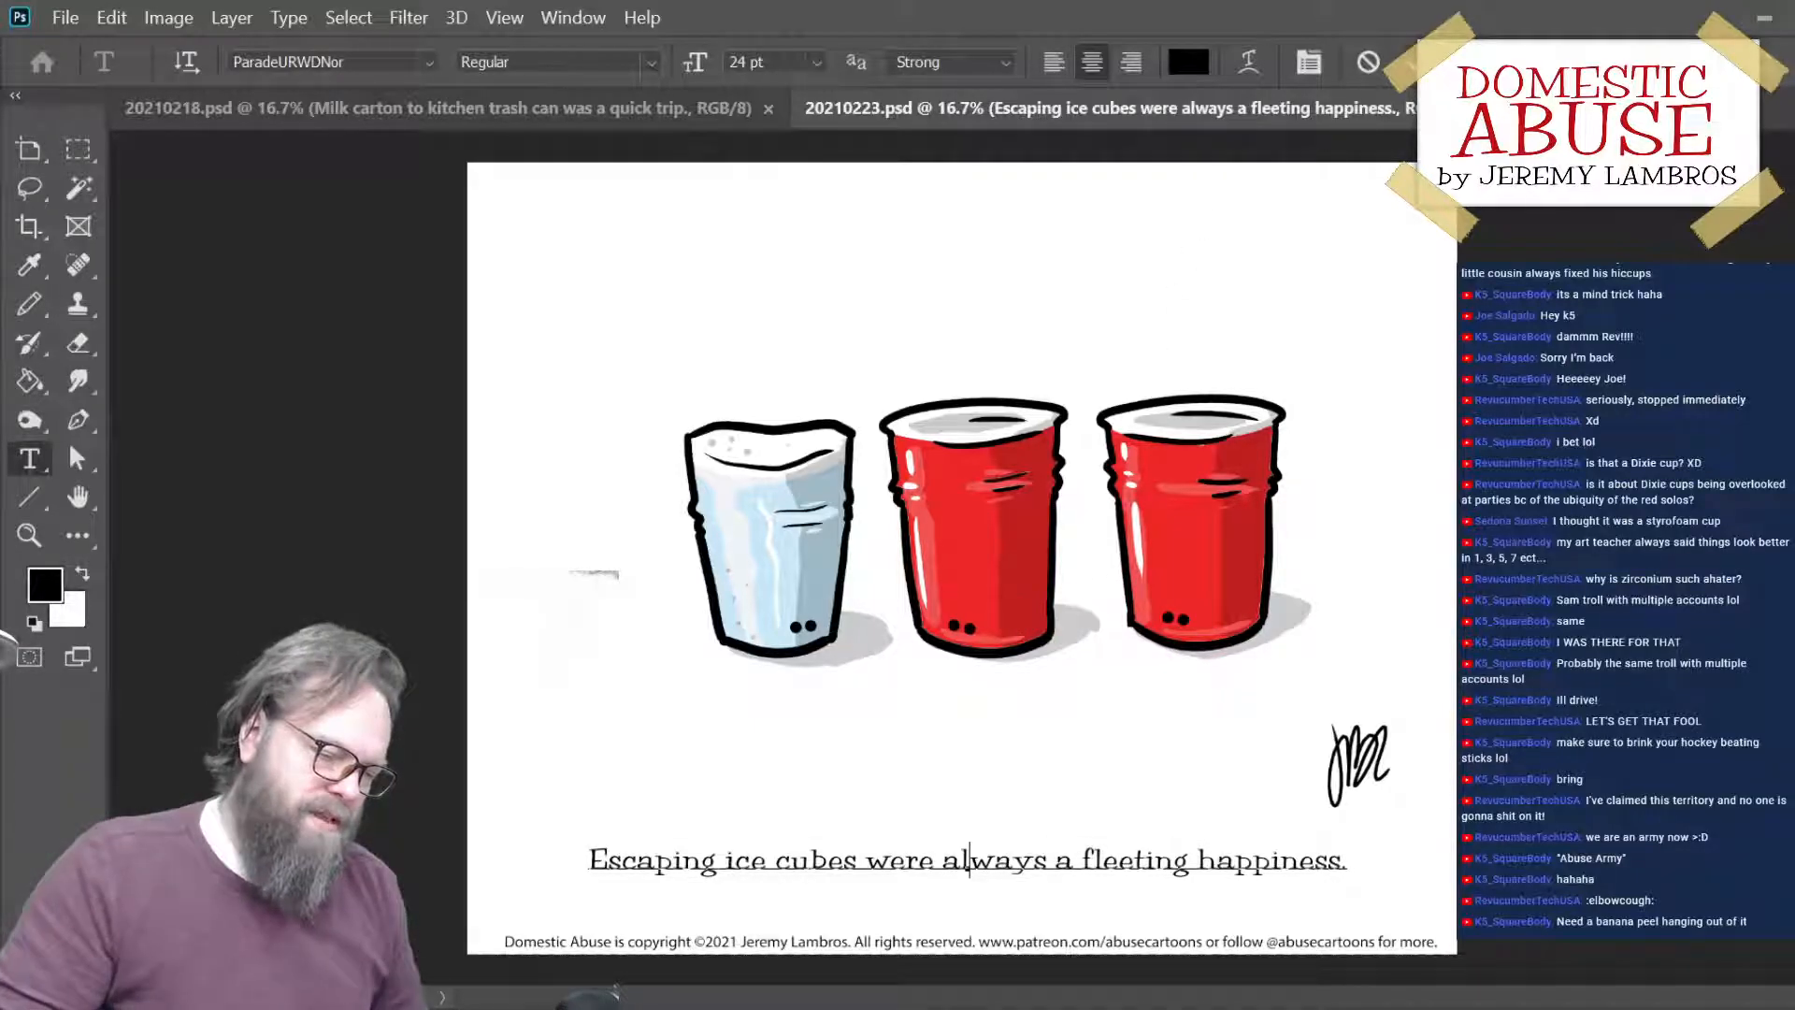
key(Escape)
key(ctrl+plus)
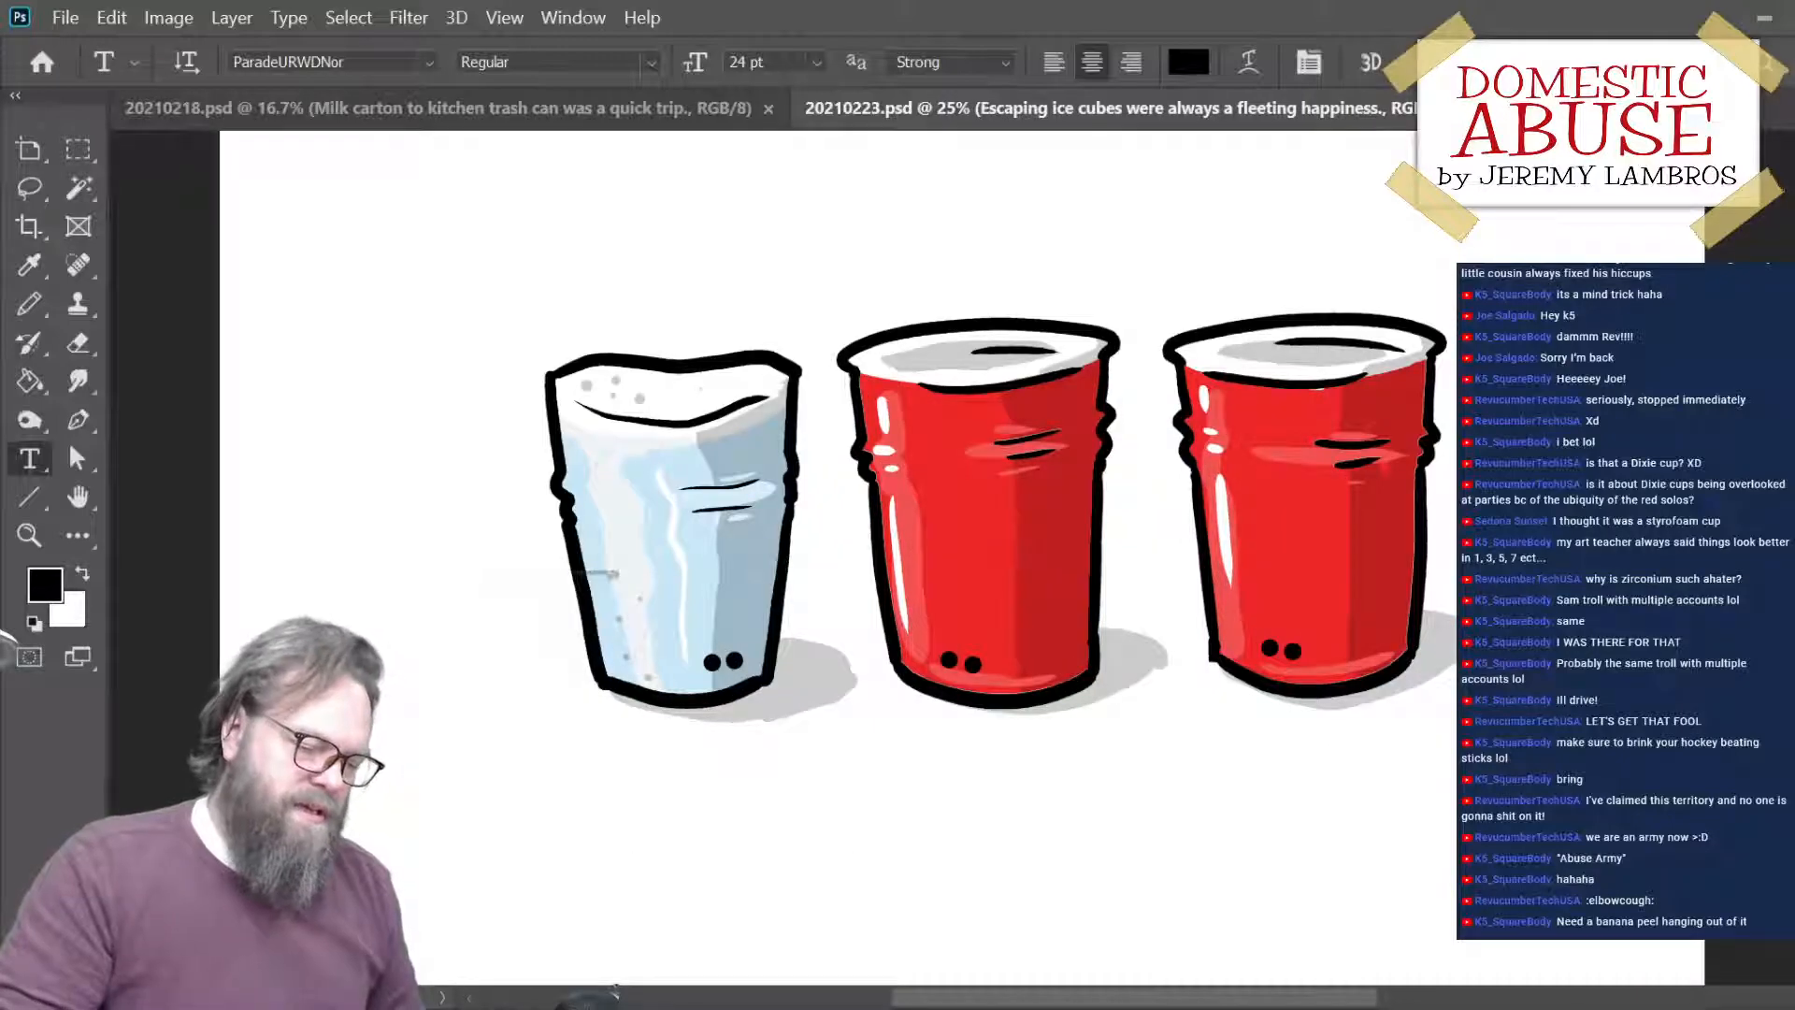
key(ctrl+minus)
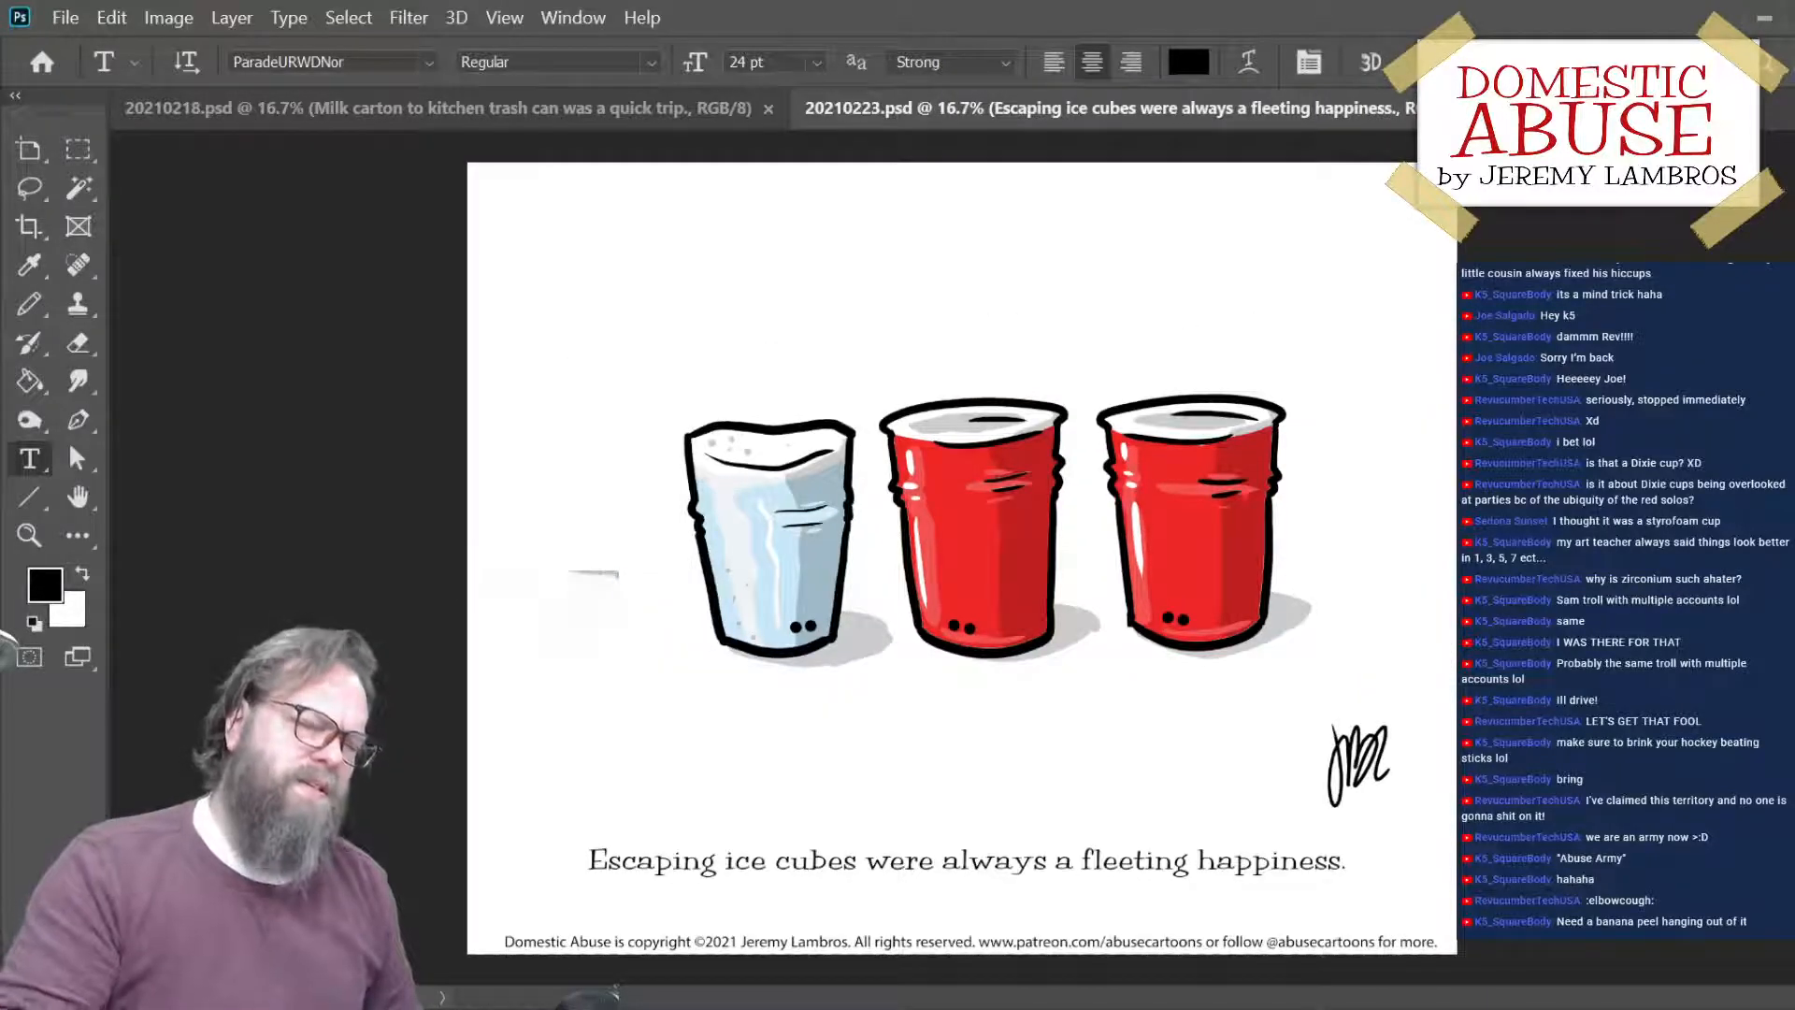
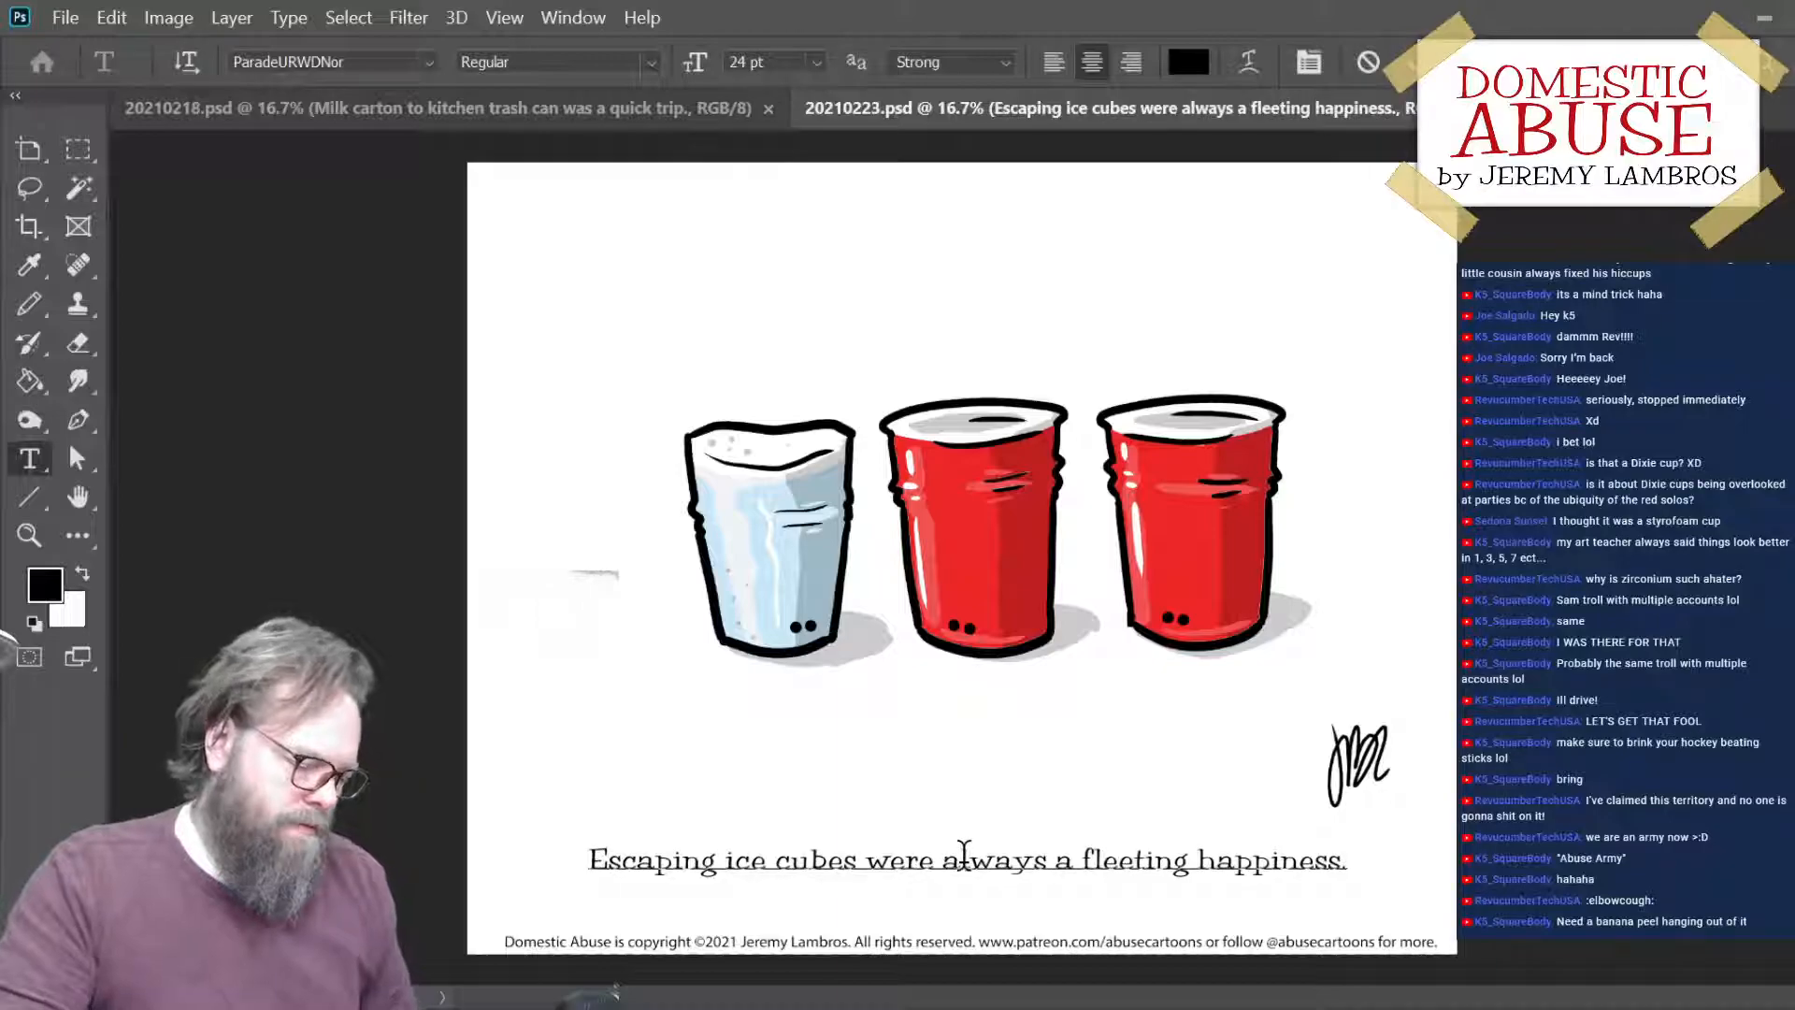
- Replace the cups cartoon's caption with the opening words "The frozen contents of the Solo"
key(ctrl+a)
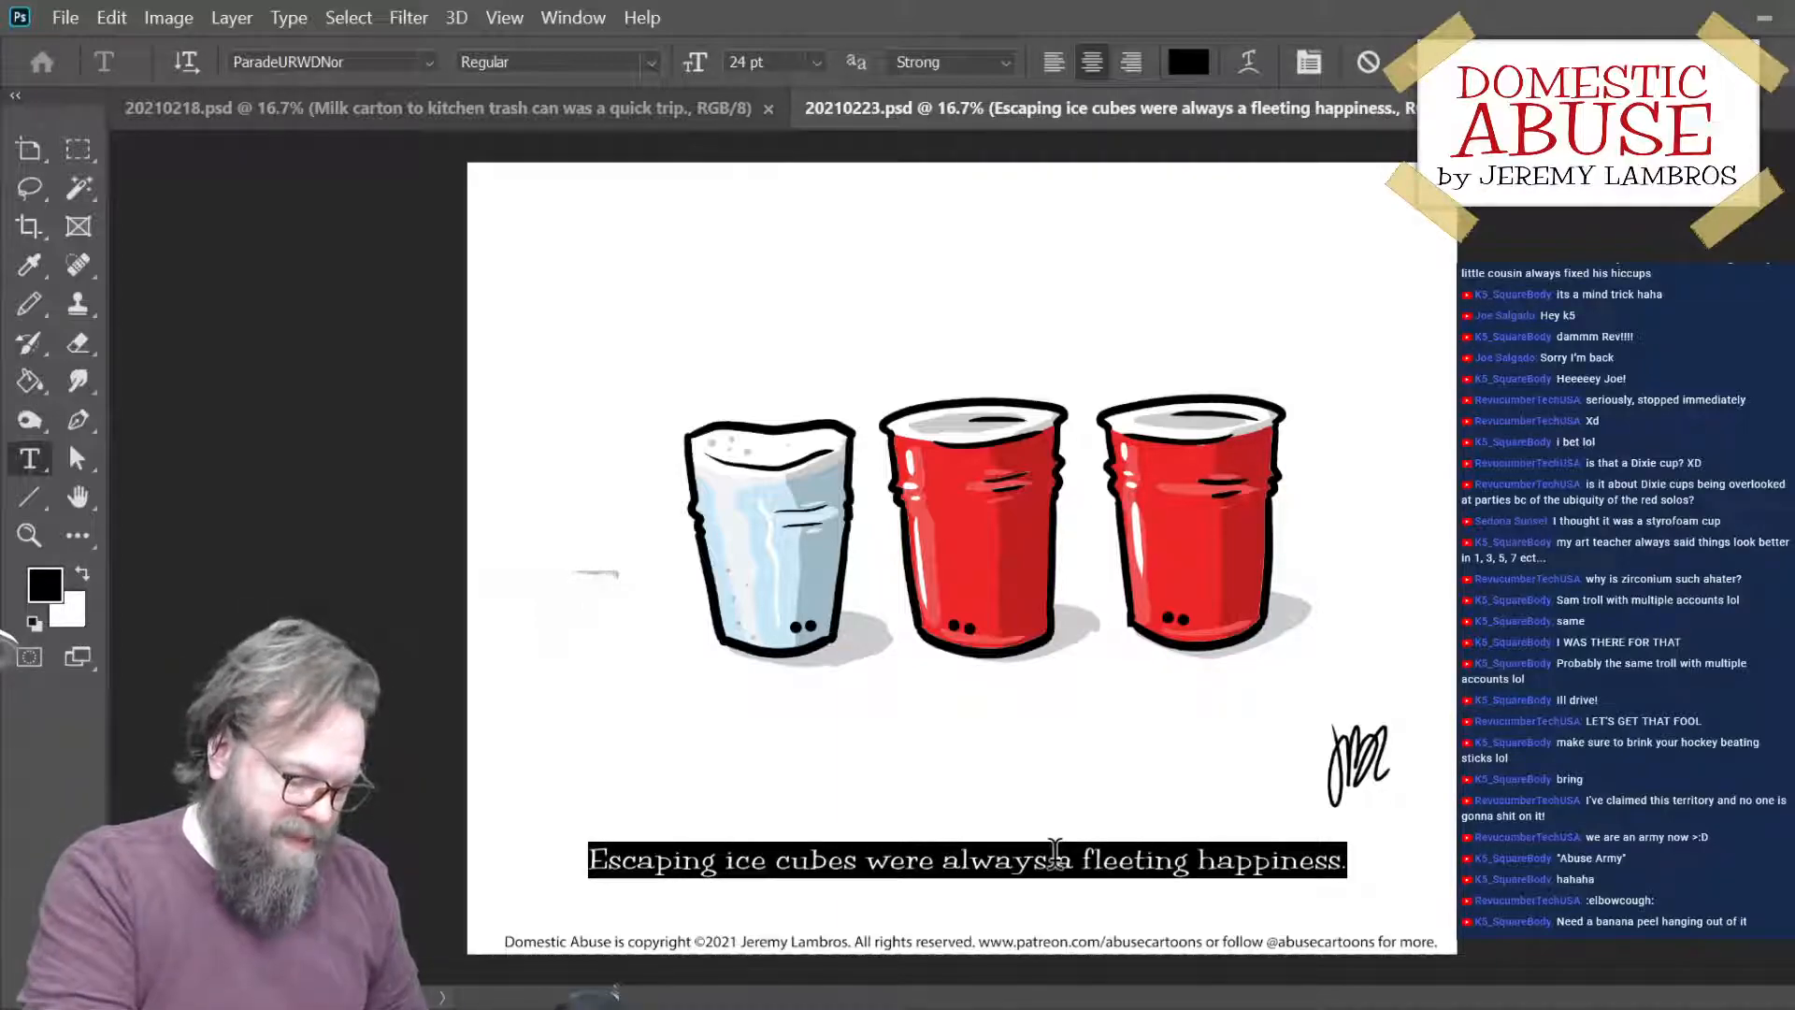
text(The fro)
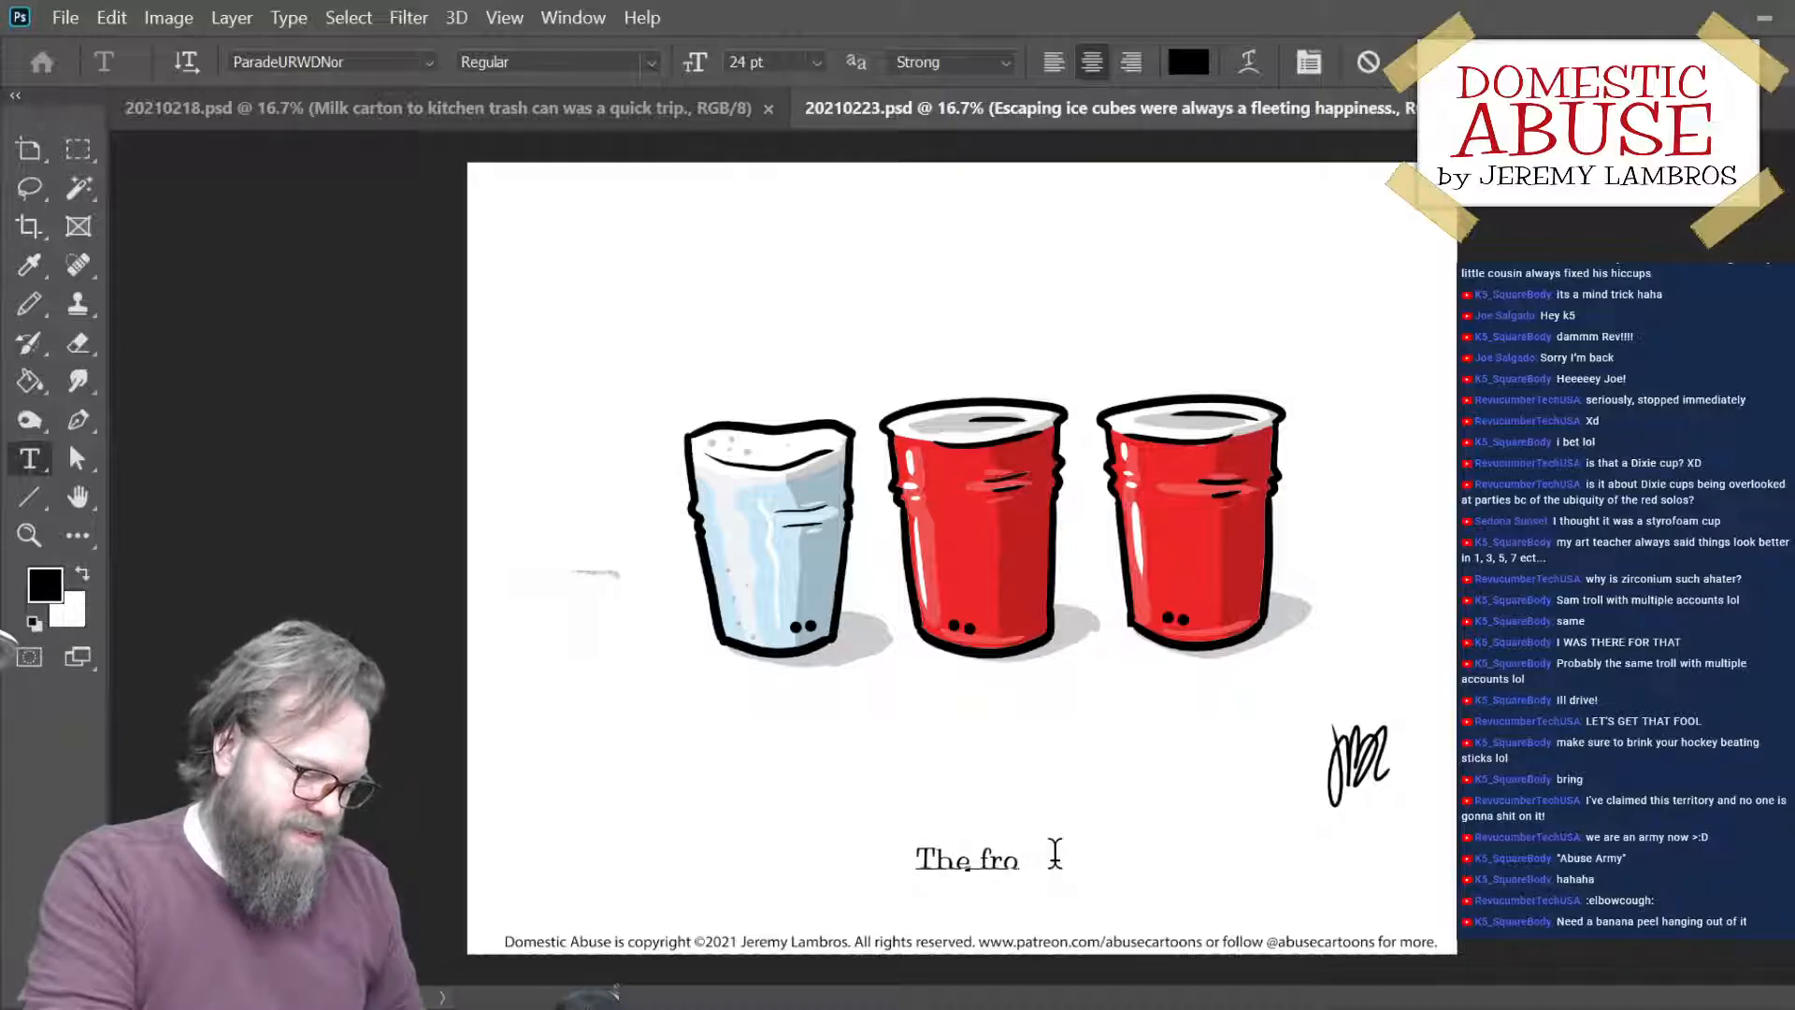
text(zen cont)
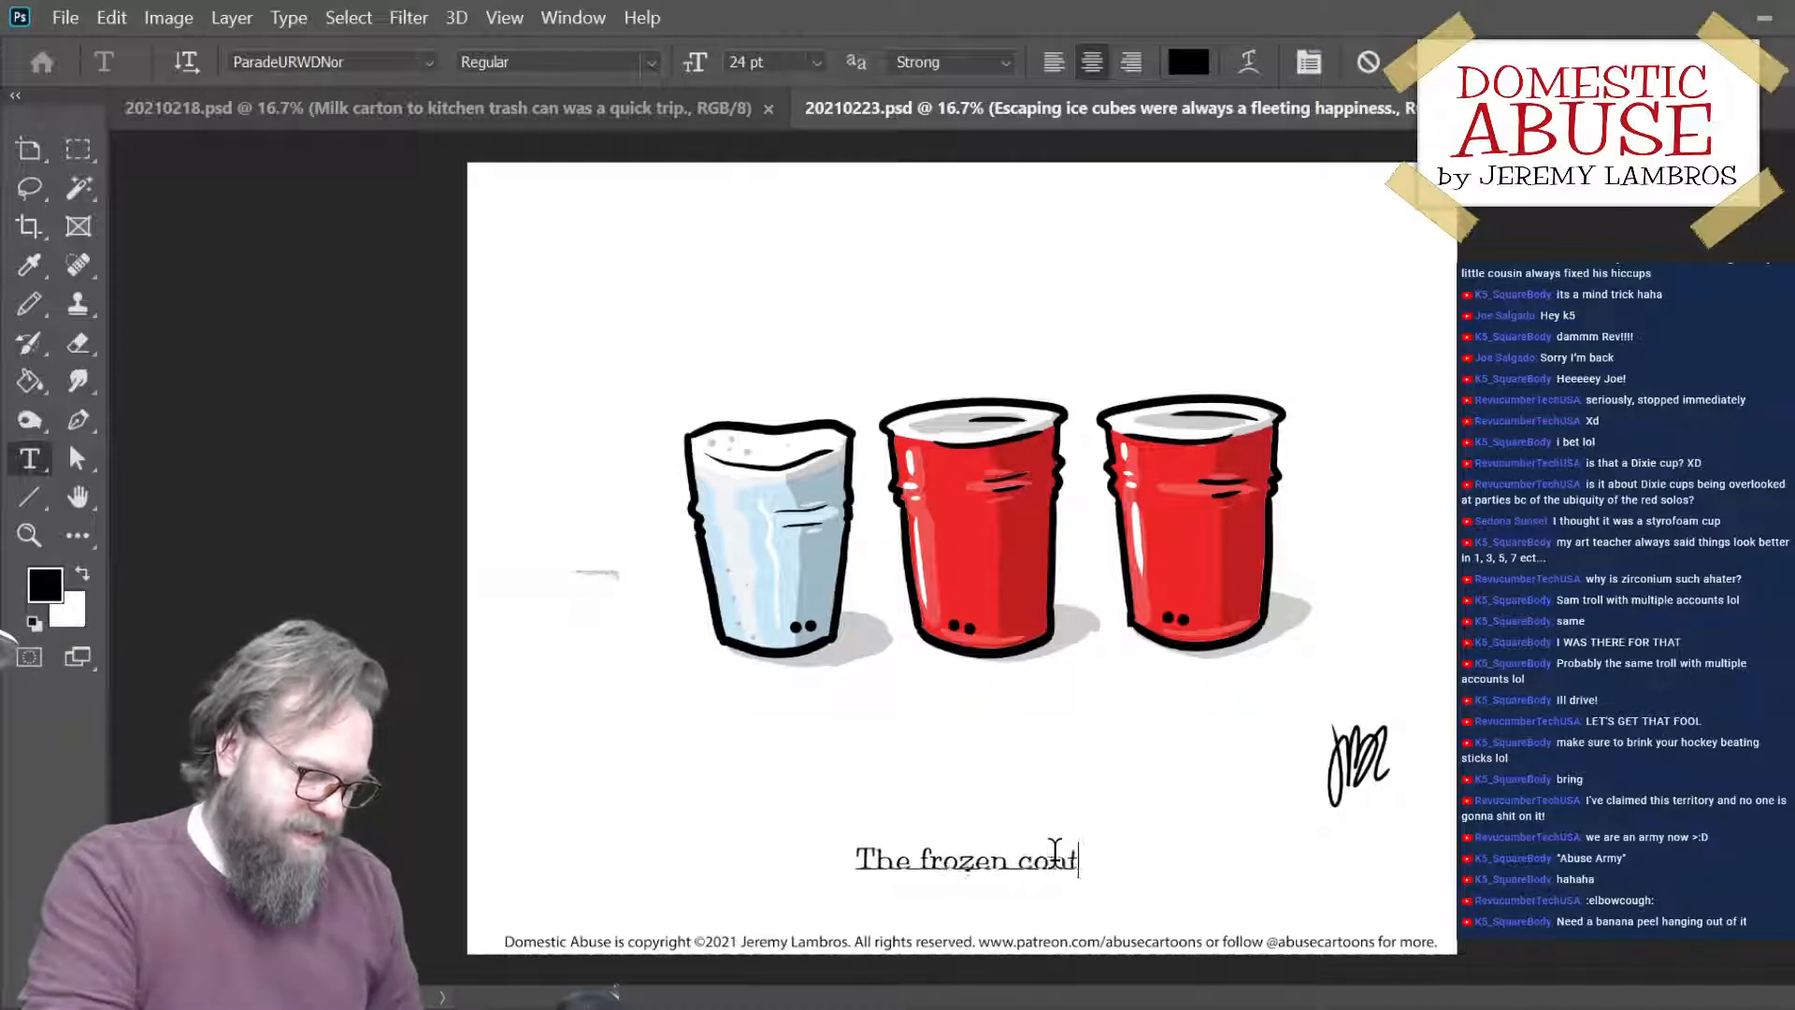
text(ents of a)
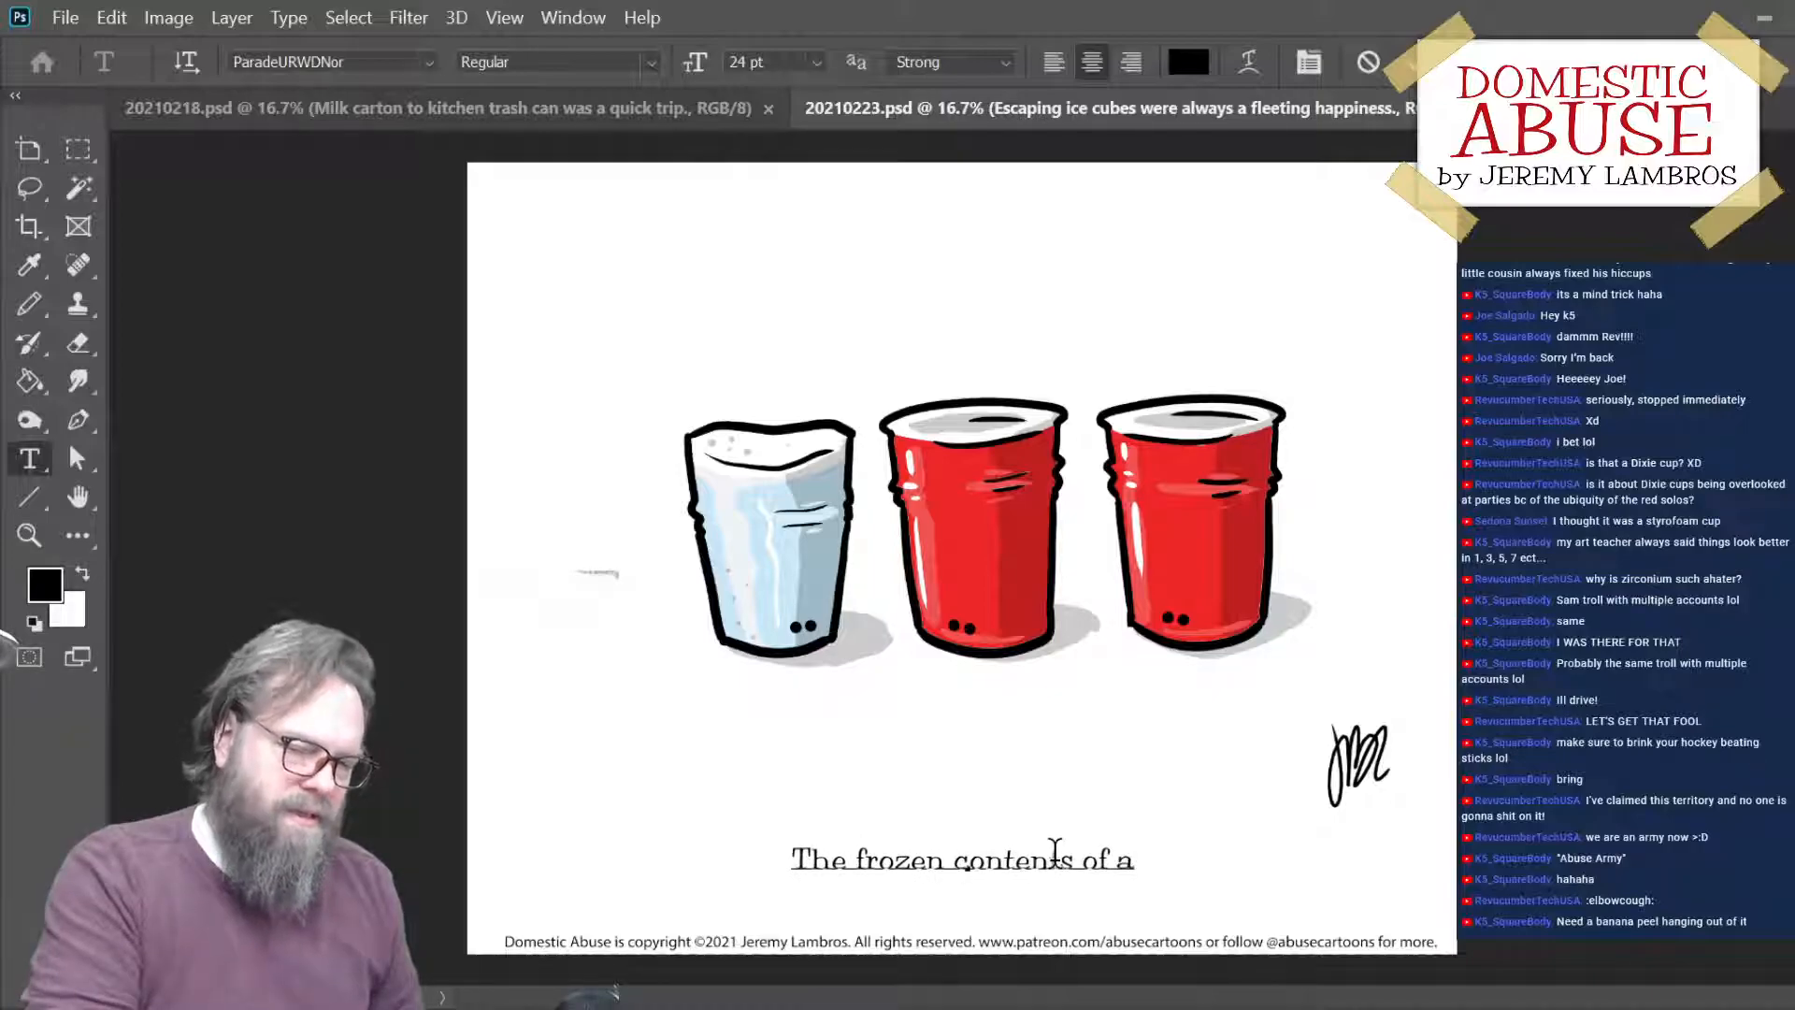
text( Solo)
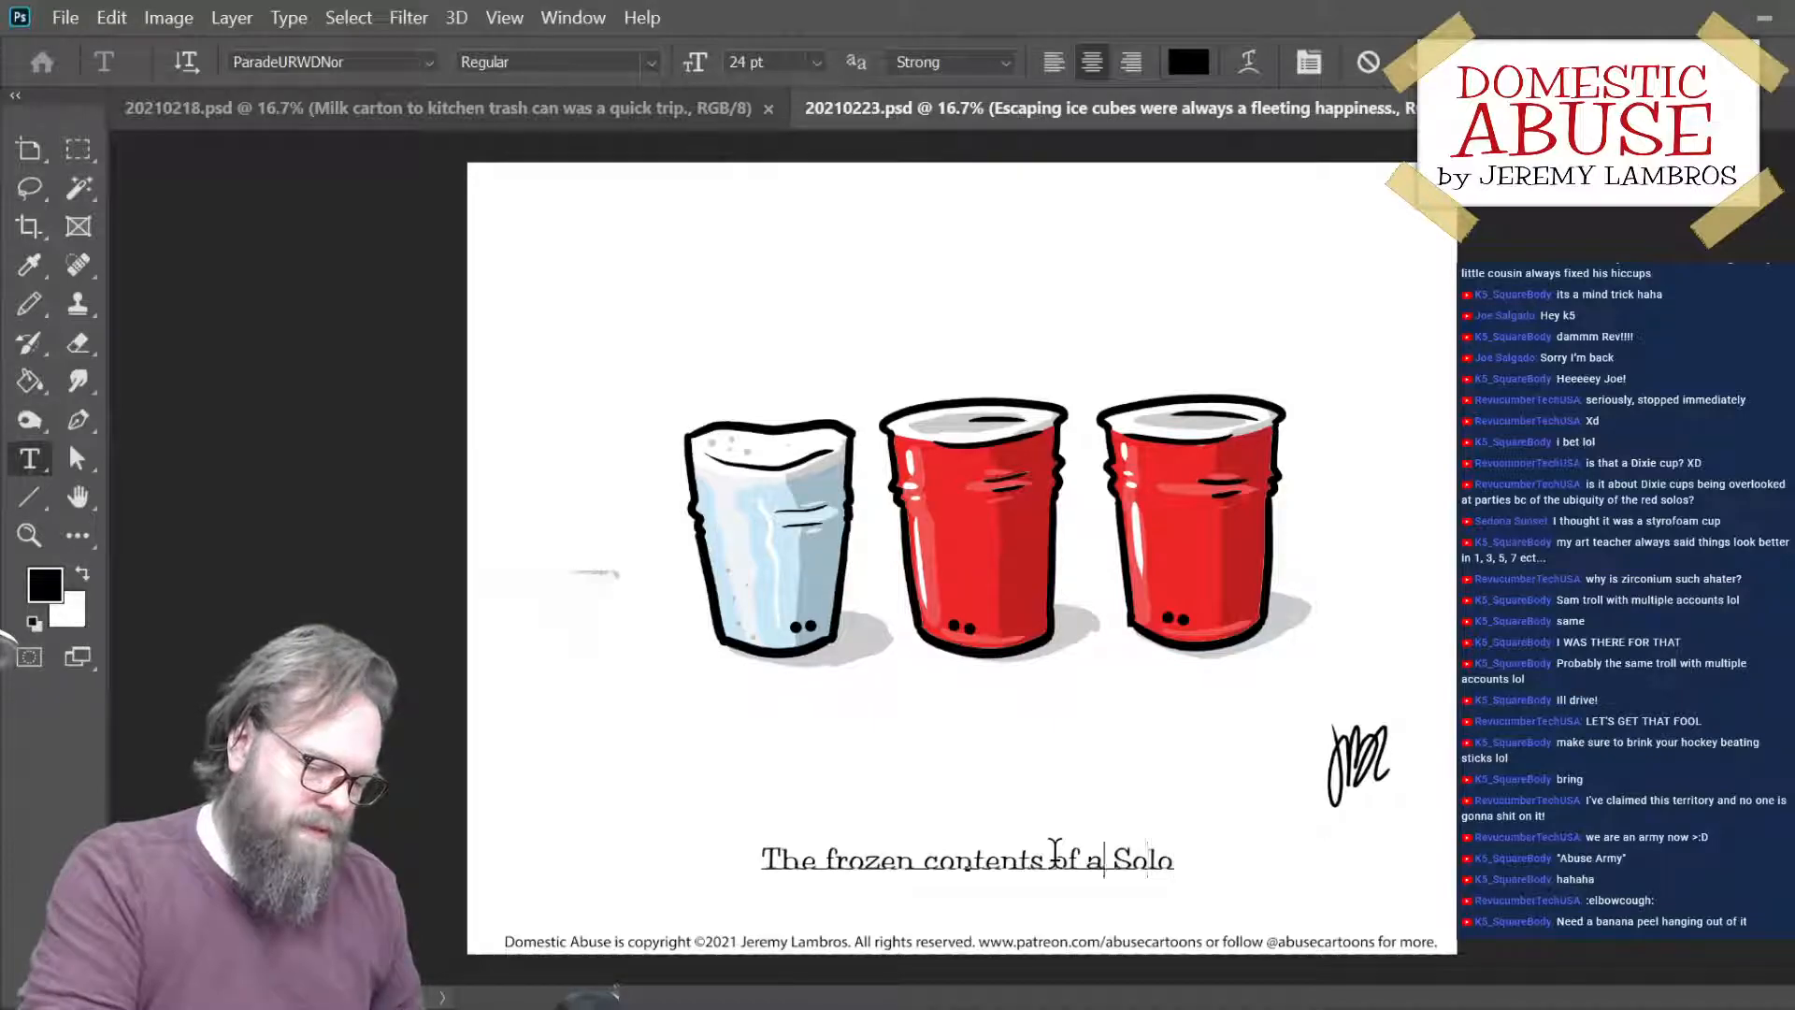
key(BackSpace)
text(the)
key(Right)
key(Right)
key(Right)
key(Right)
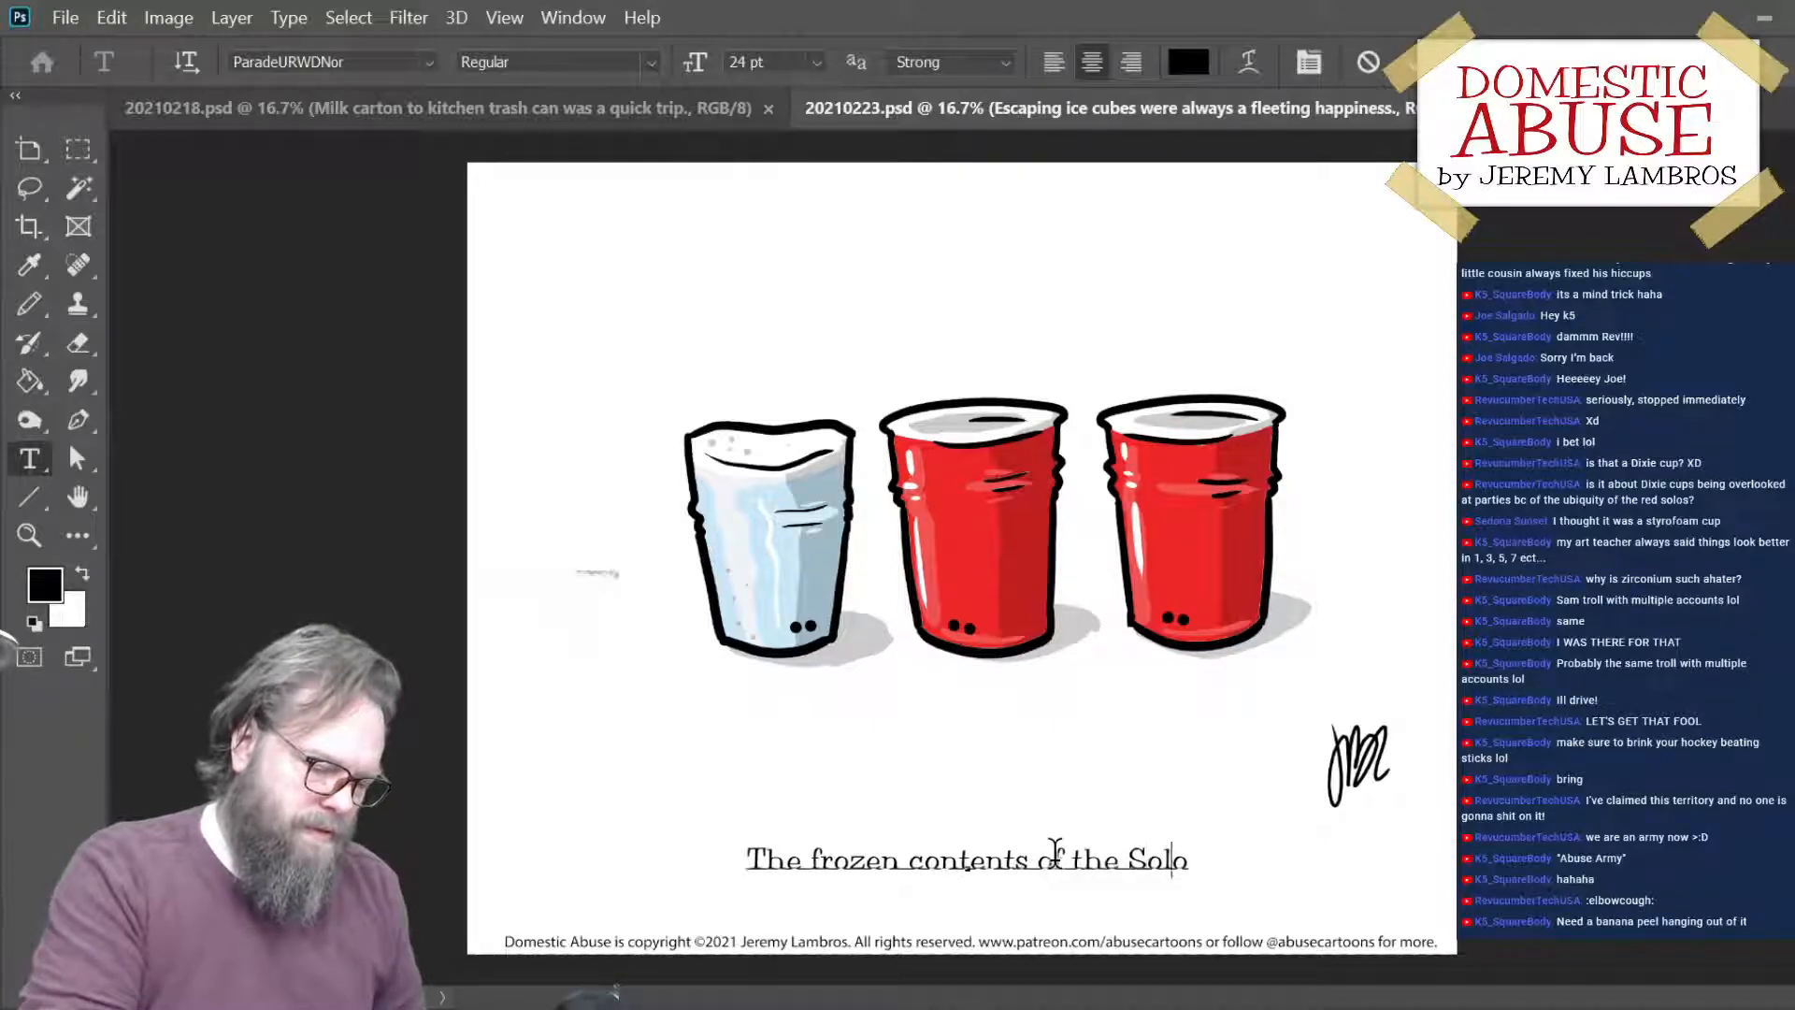
- Continue the caption with "cup looked like the ghost of parties past."
text(cup loo)
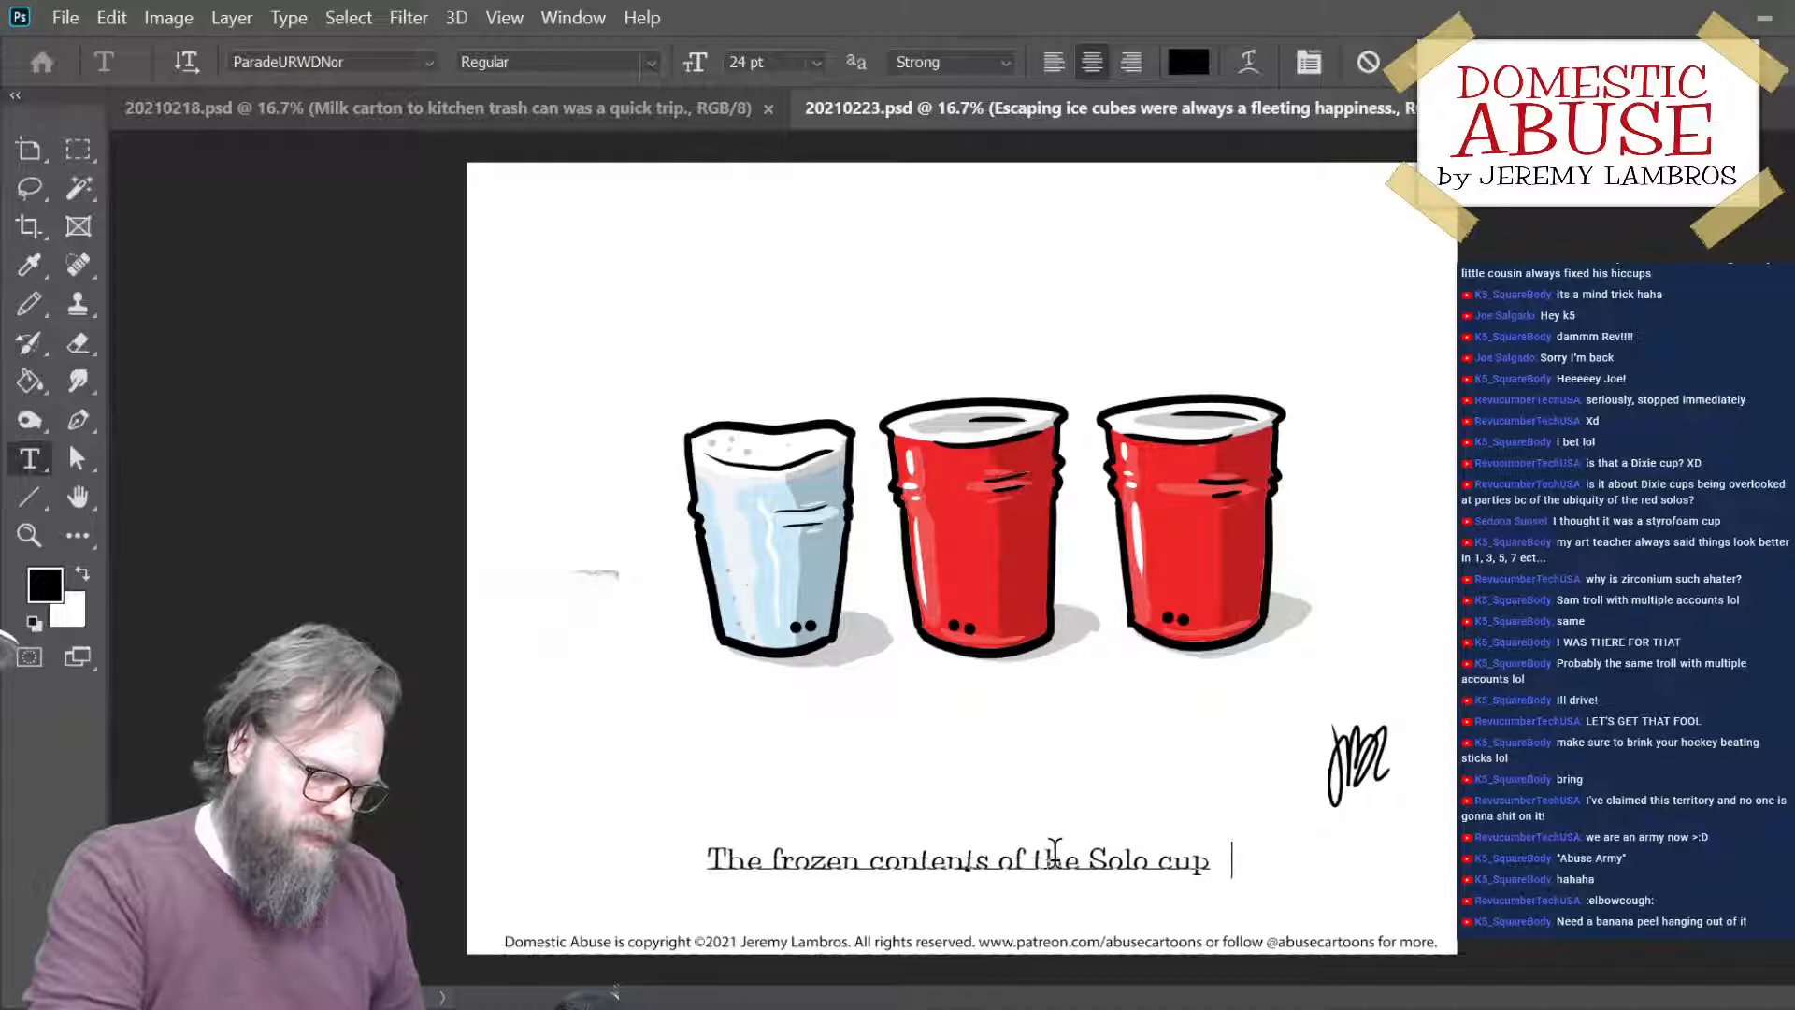
key(Left)
key(Left)
key(Left)
key(BackSpace)
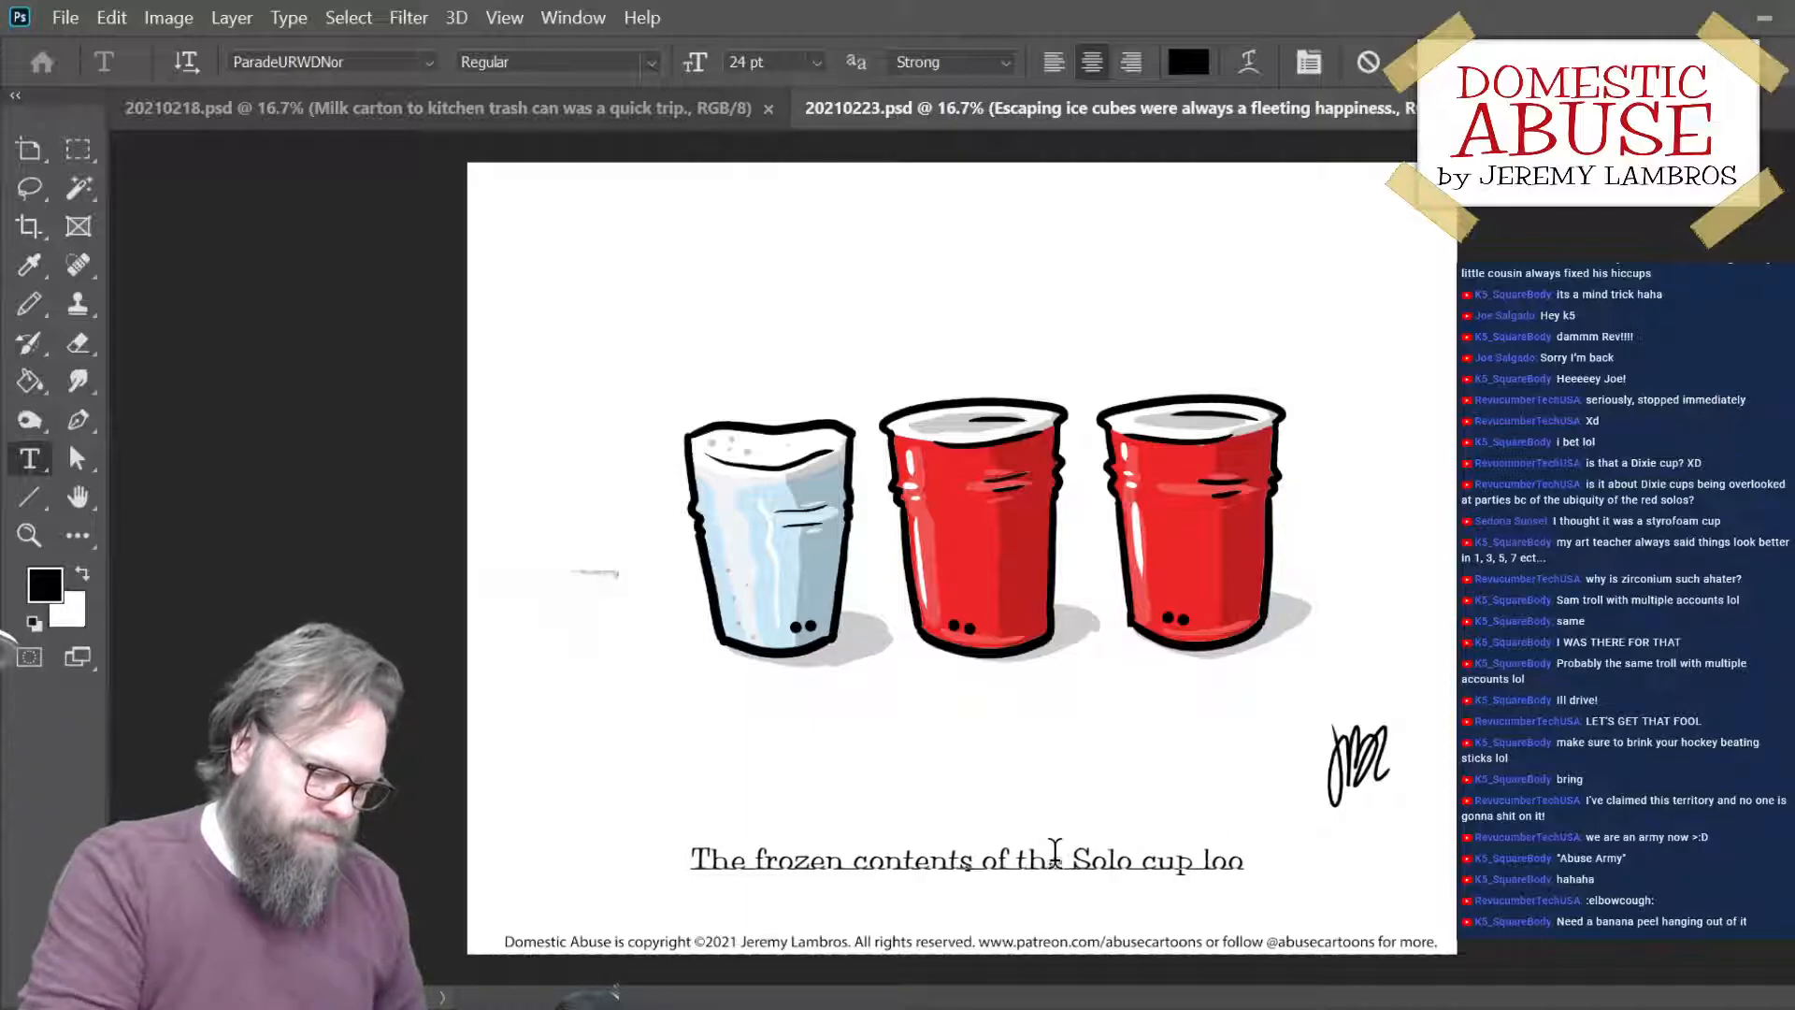
text(ked)
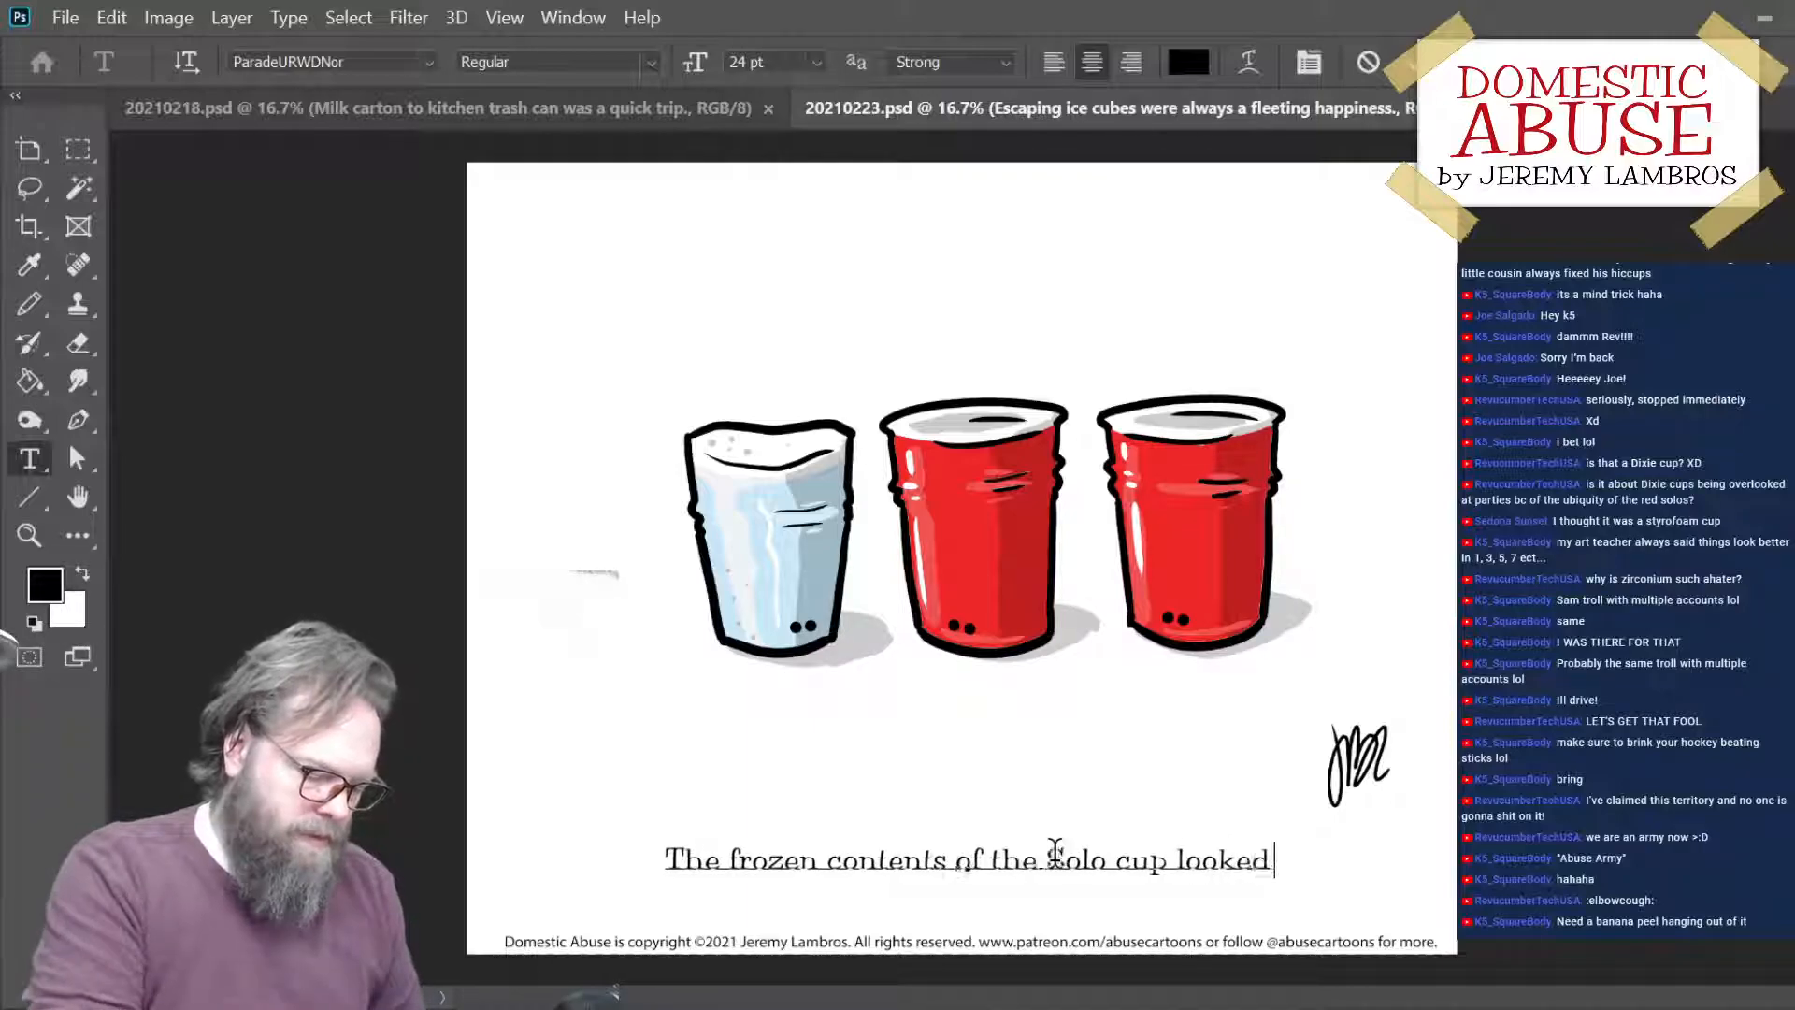
text( like the ghos)
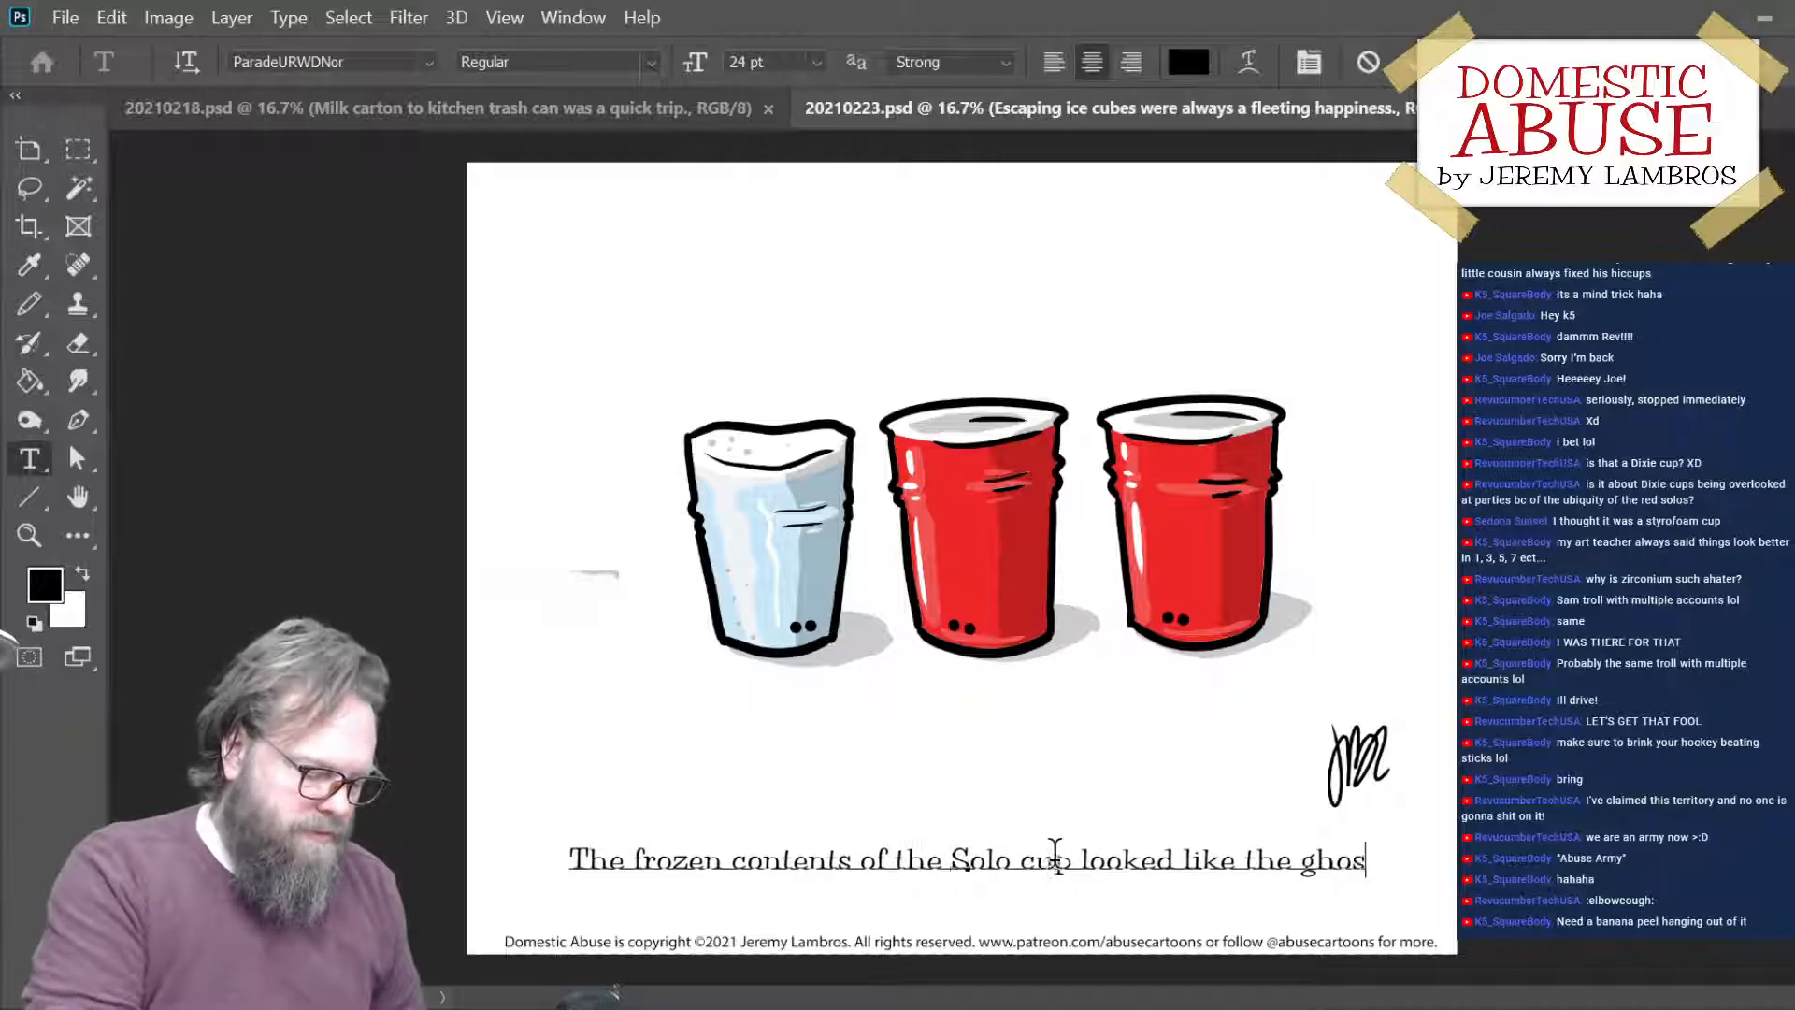
text(t of parties)
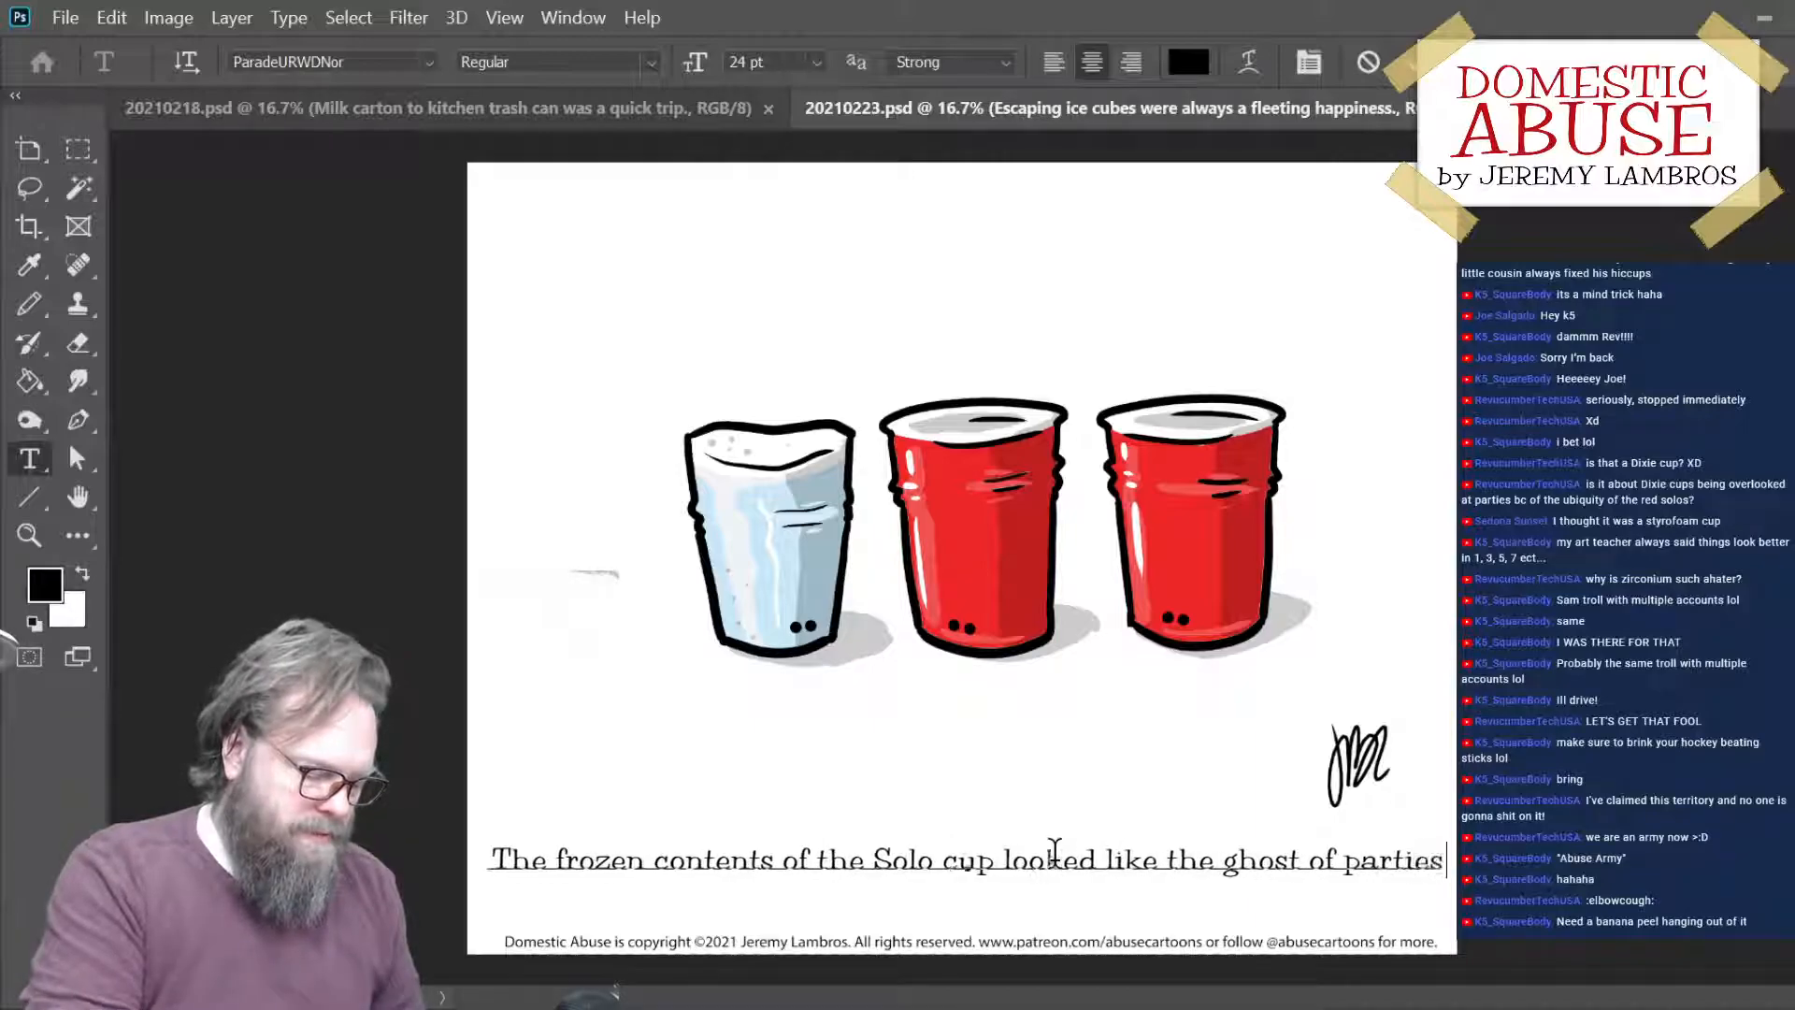
text( past)
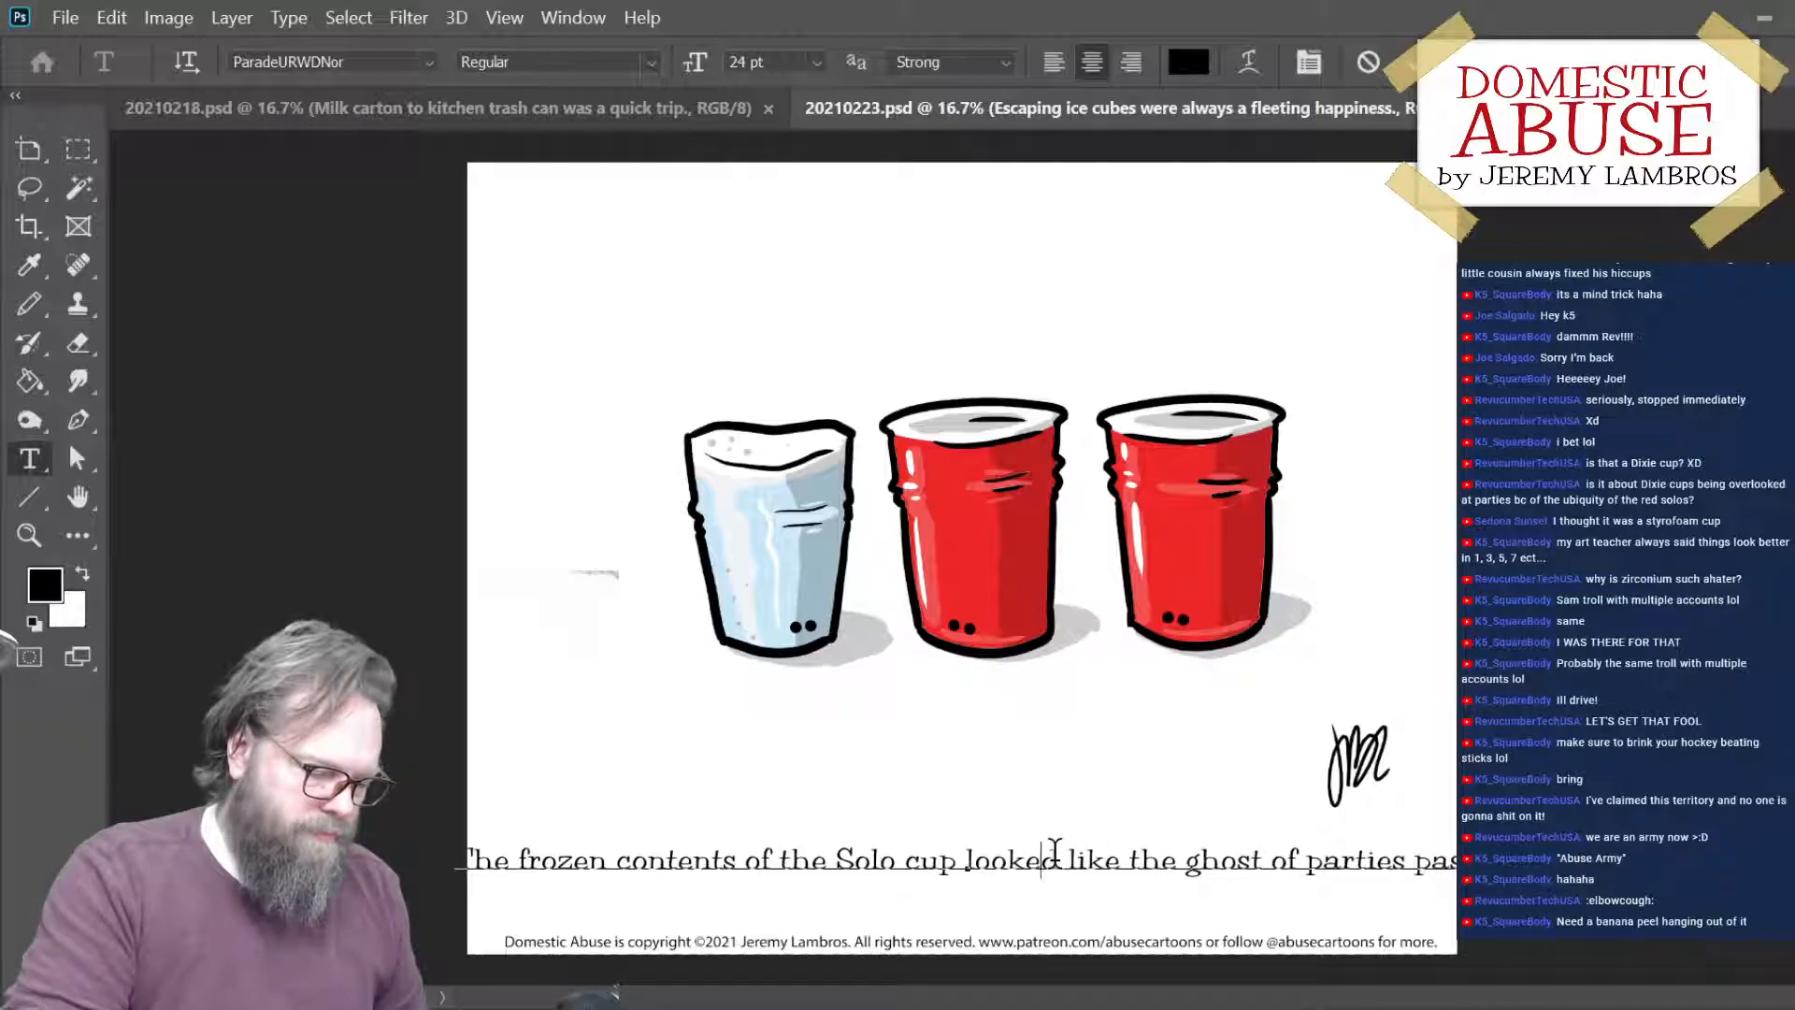
- Break the caption into two lines before "like" and commit the text
click(1055, 849)
key(Return)
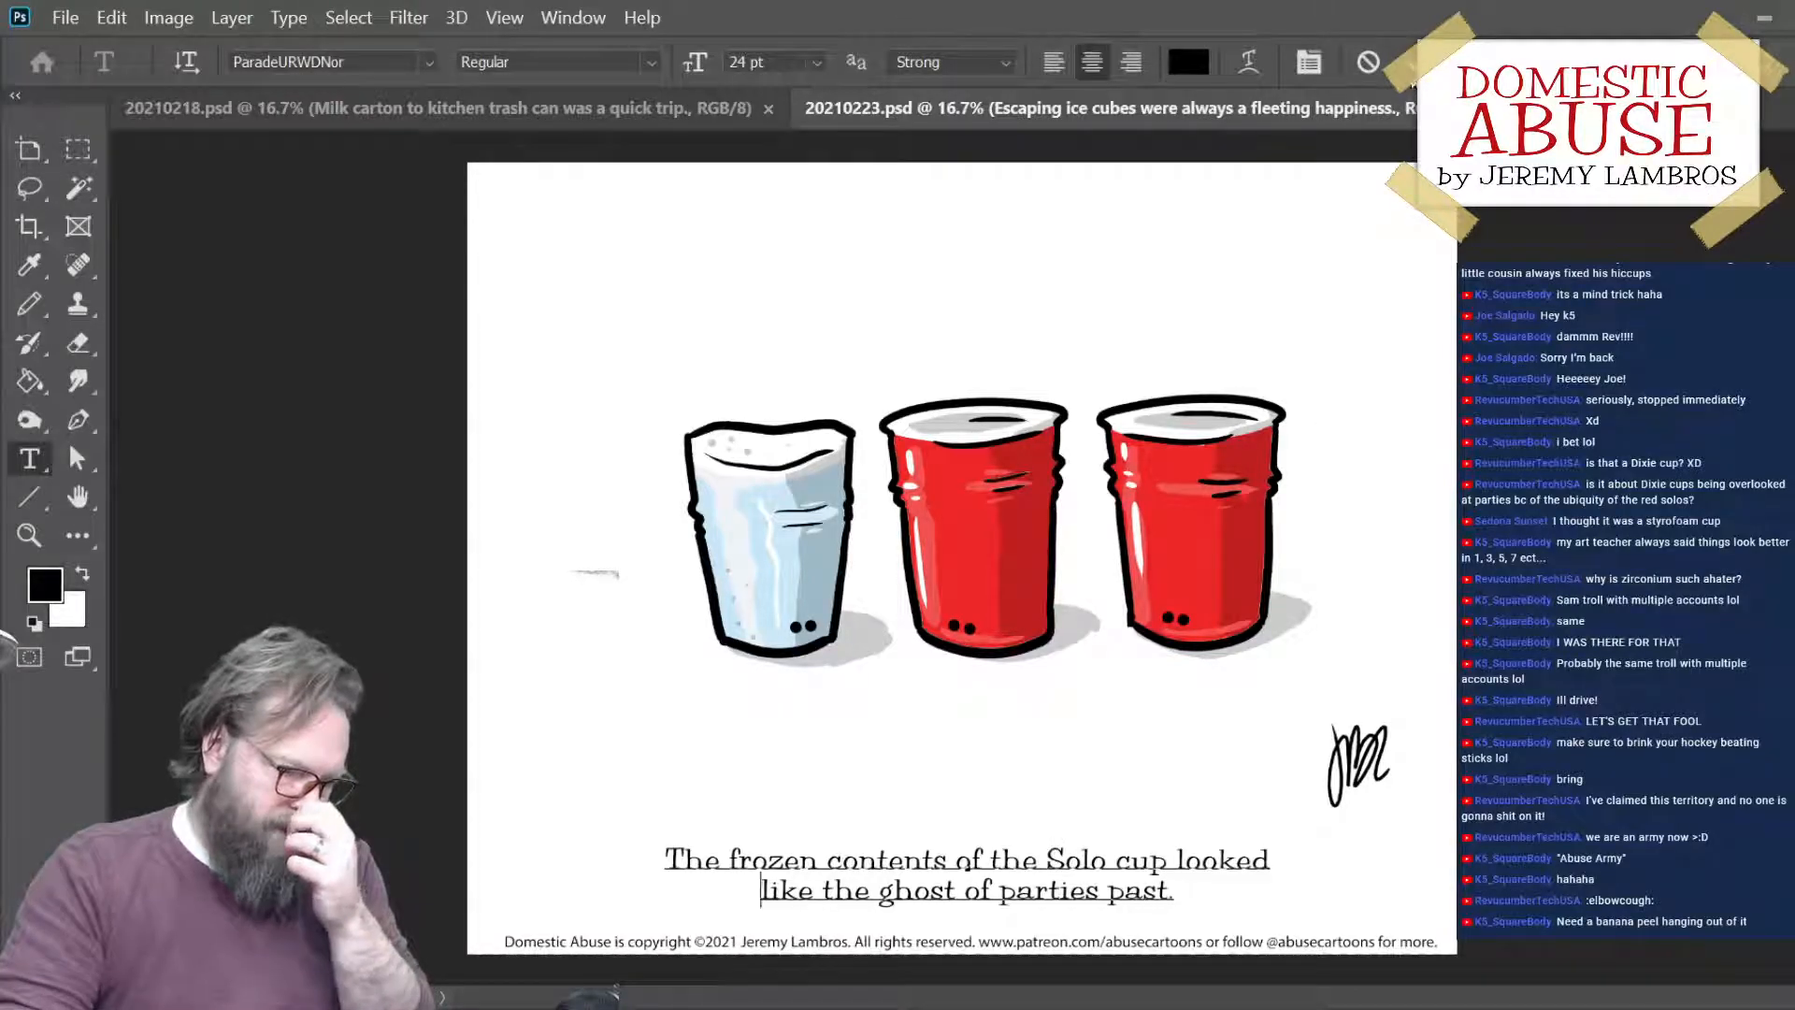
key(ctrl+Return)
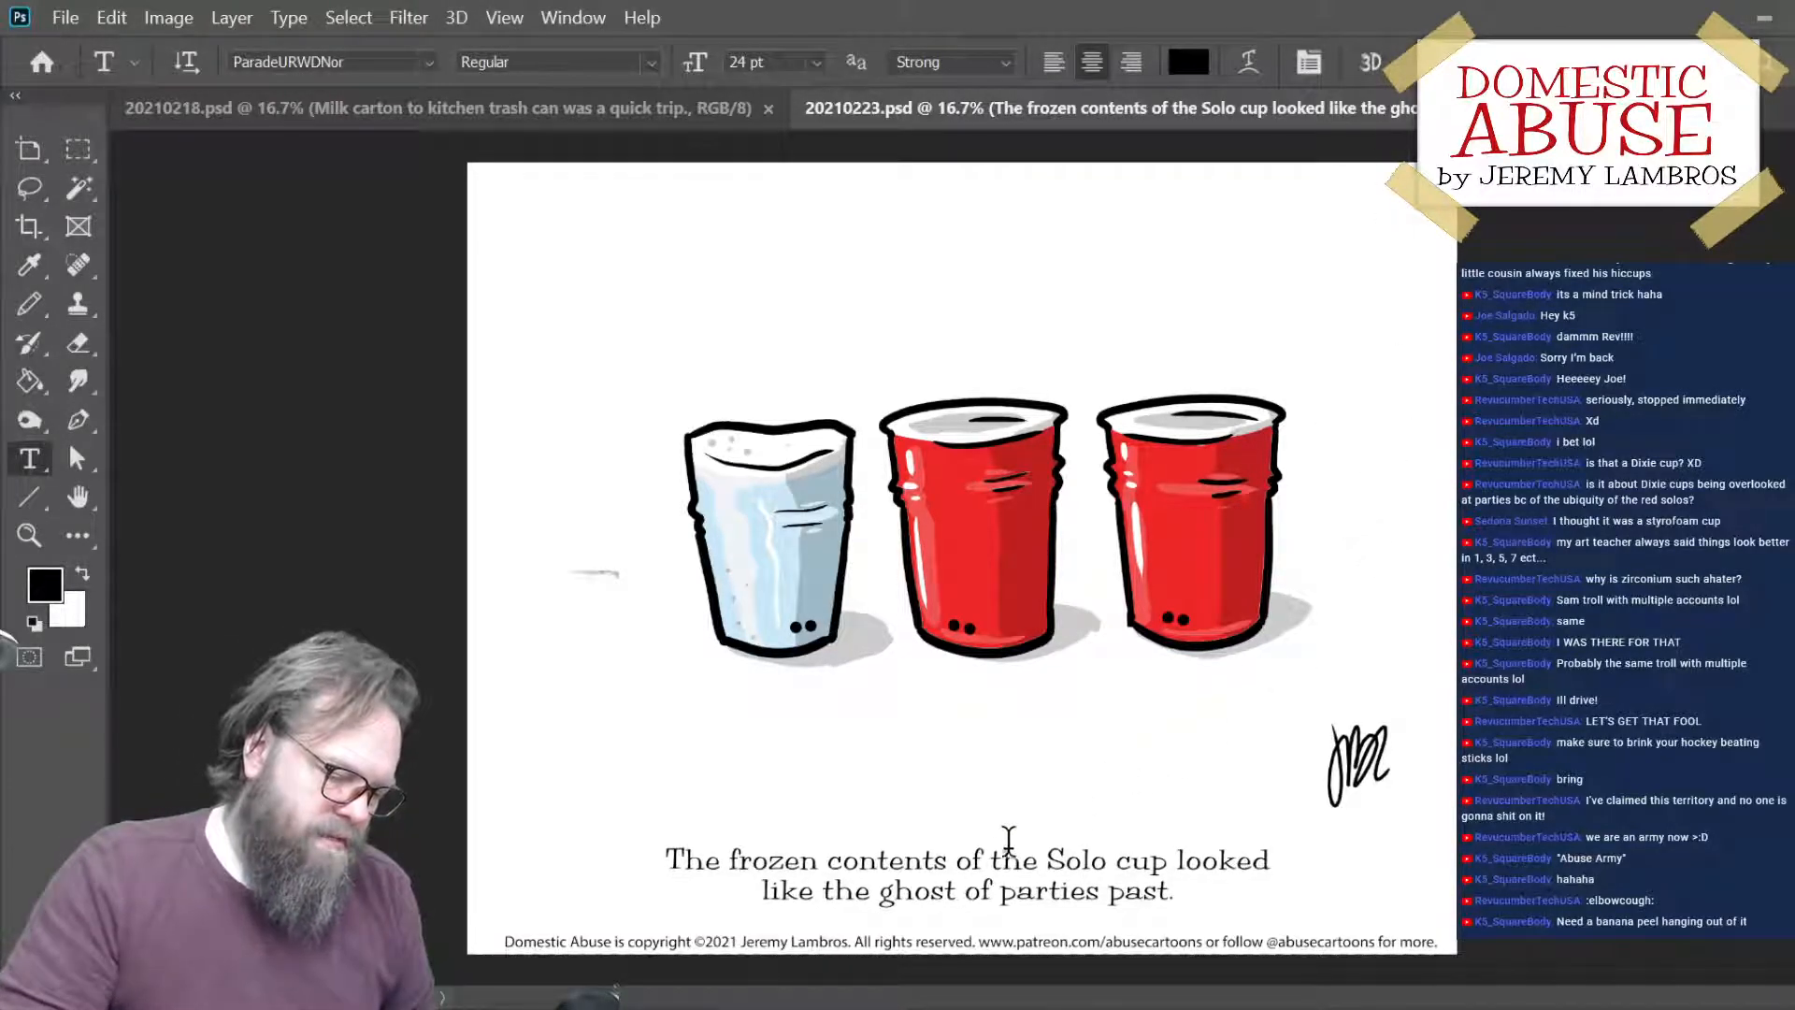
- Replace "the" before "Solo" in the caption with "a" and commit the text
double_click(1015, 855)
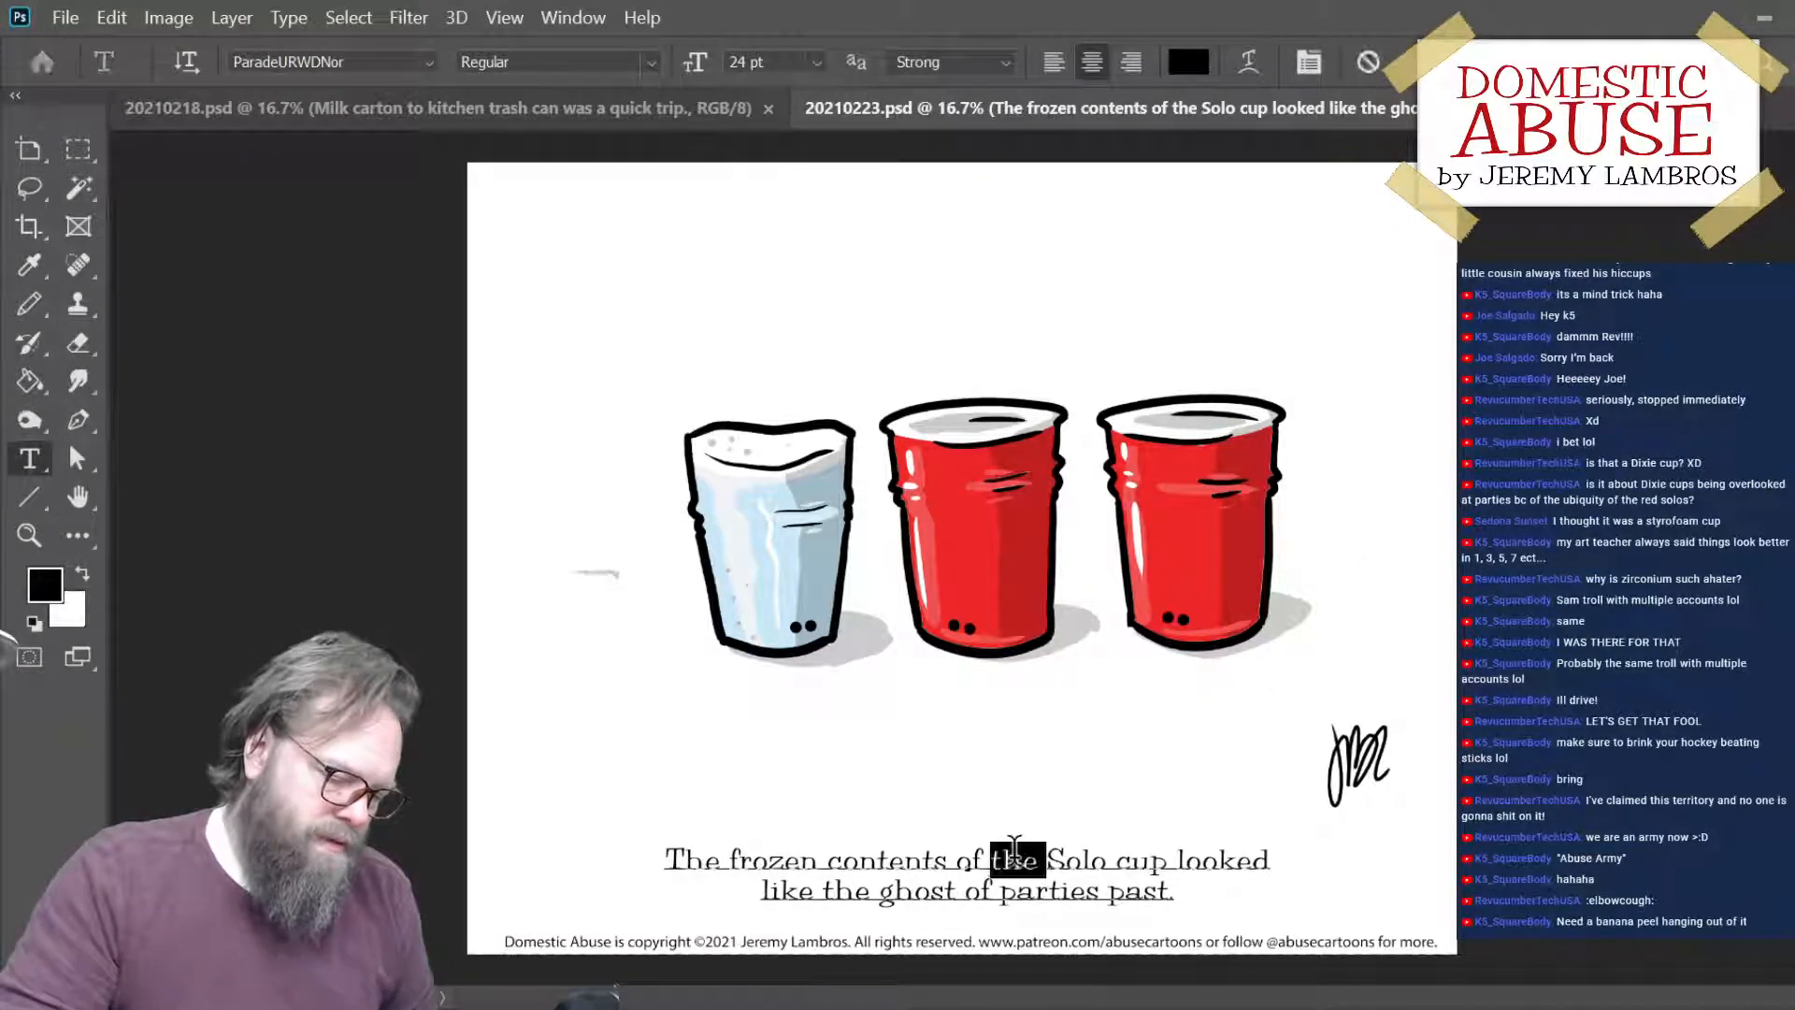
text(a)
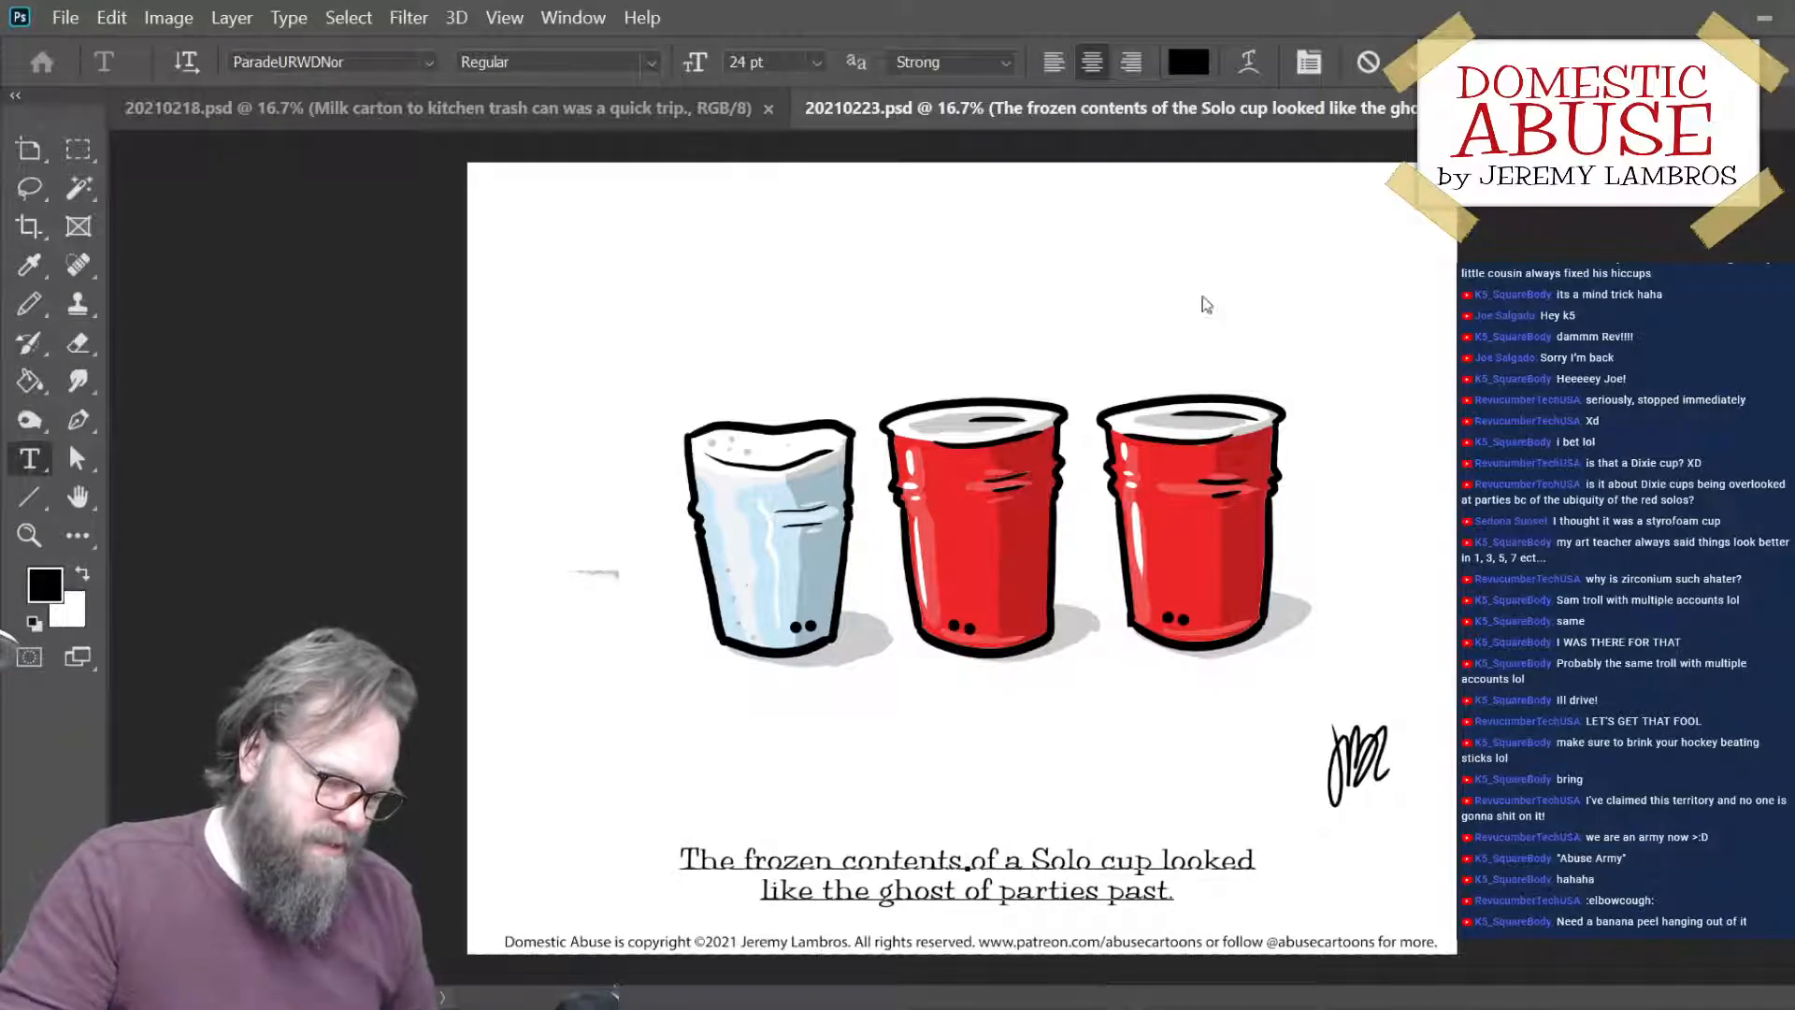
key(ctrl+Return)
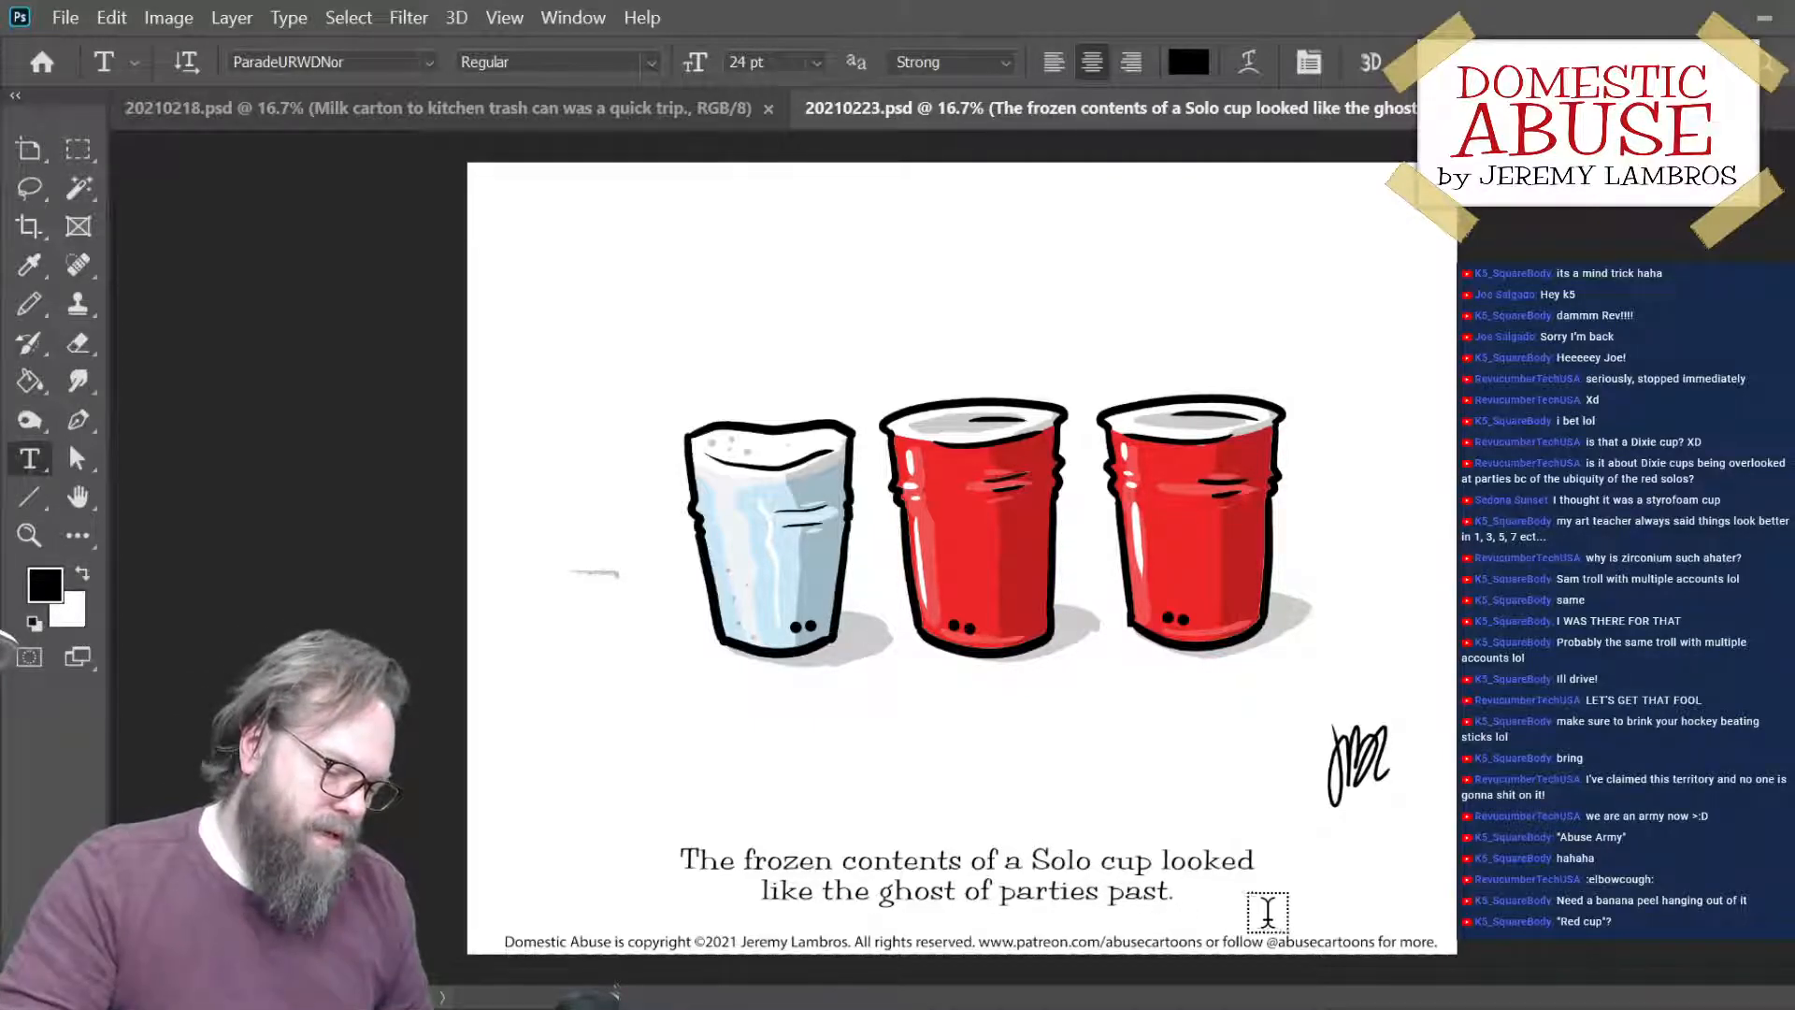
- Move the caption's line break so "looked" starts the second line, and commit the text
click(1165, 849)
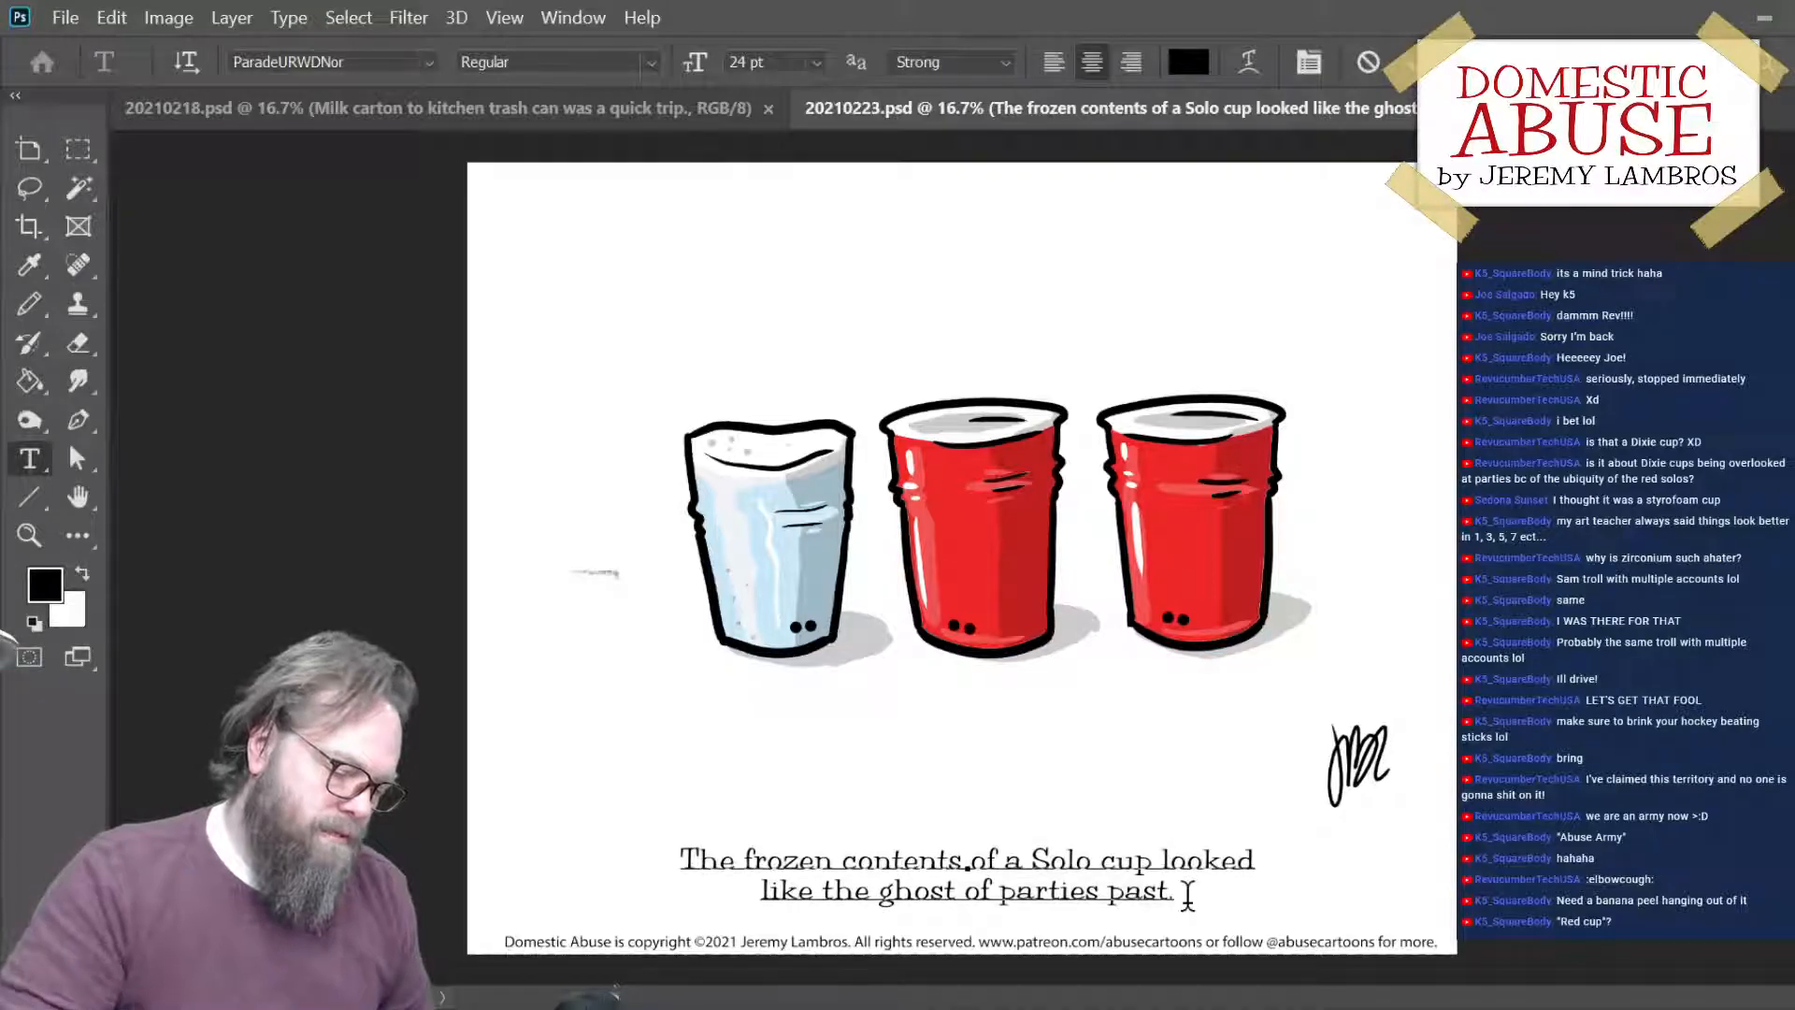
key(Return)
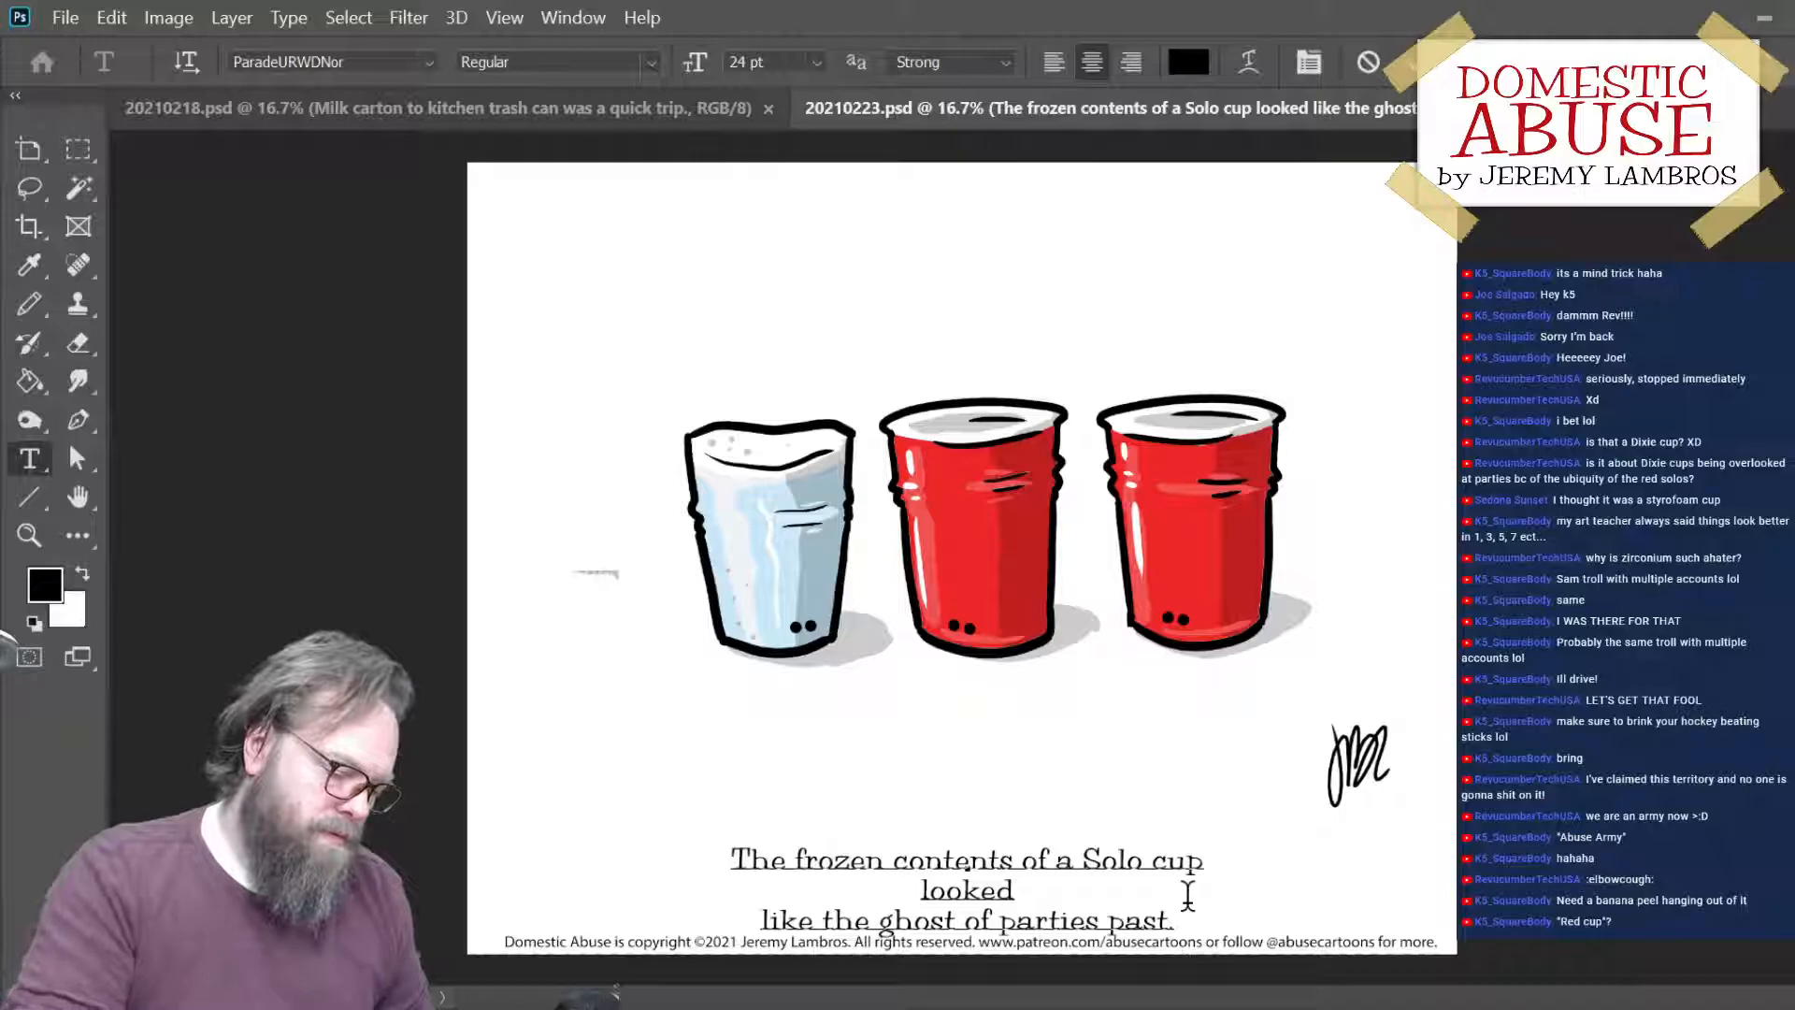
key(BackSpace)
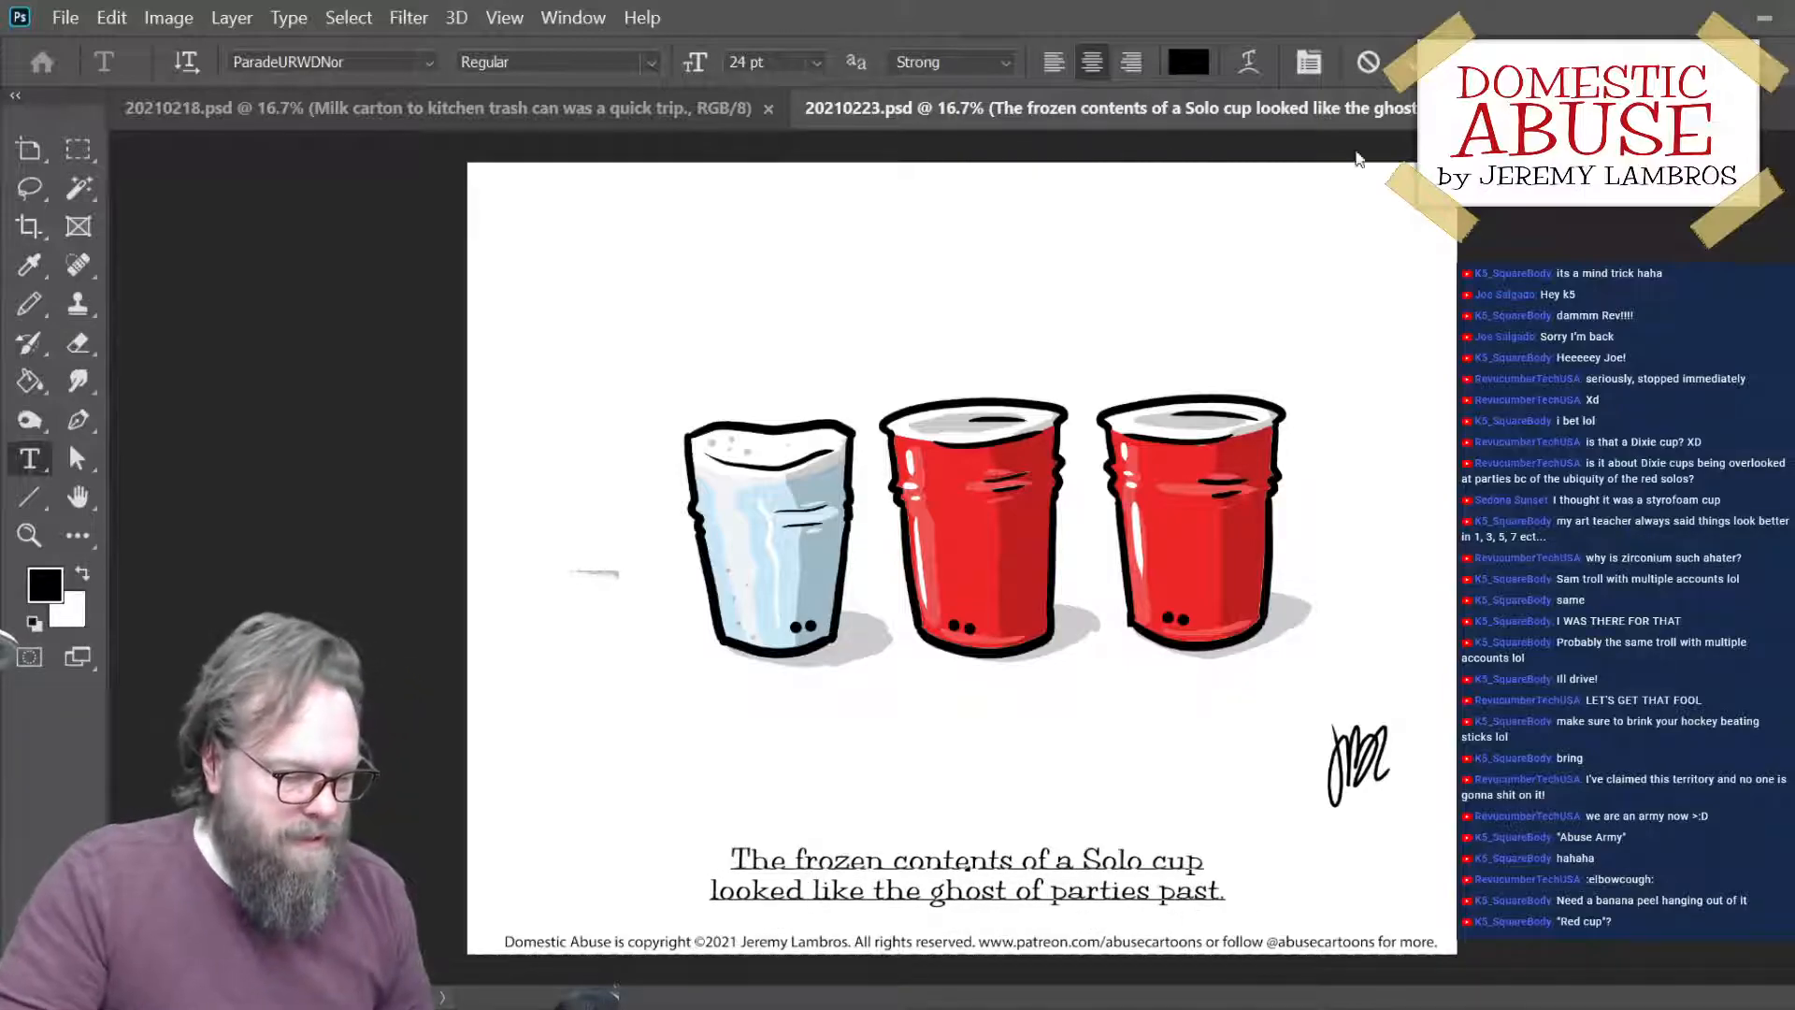
key(ctrl+Return)
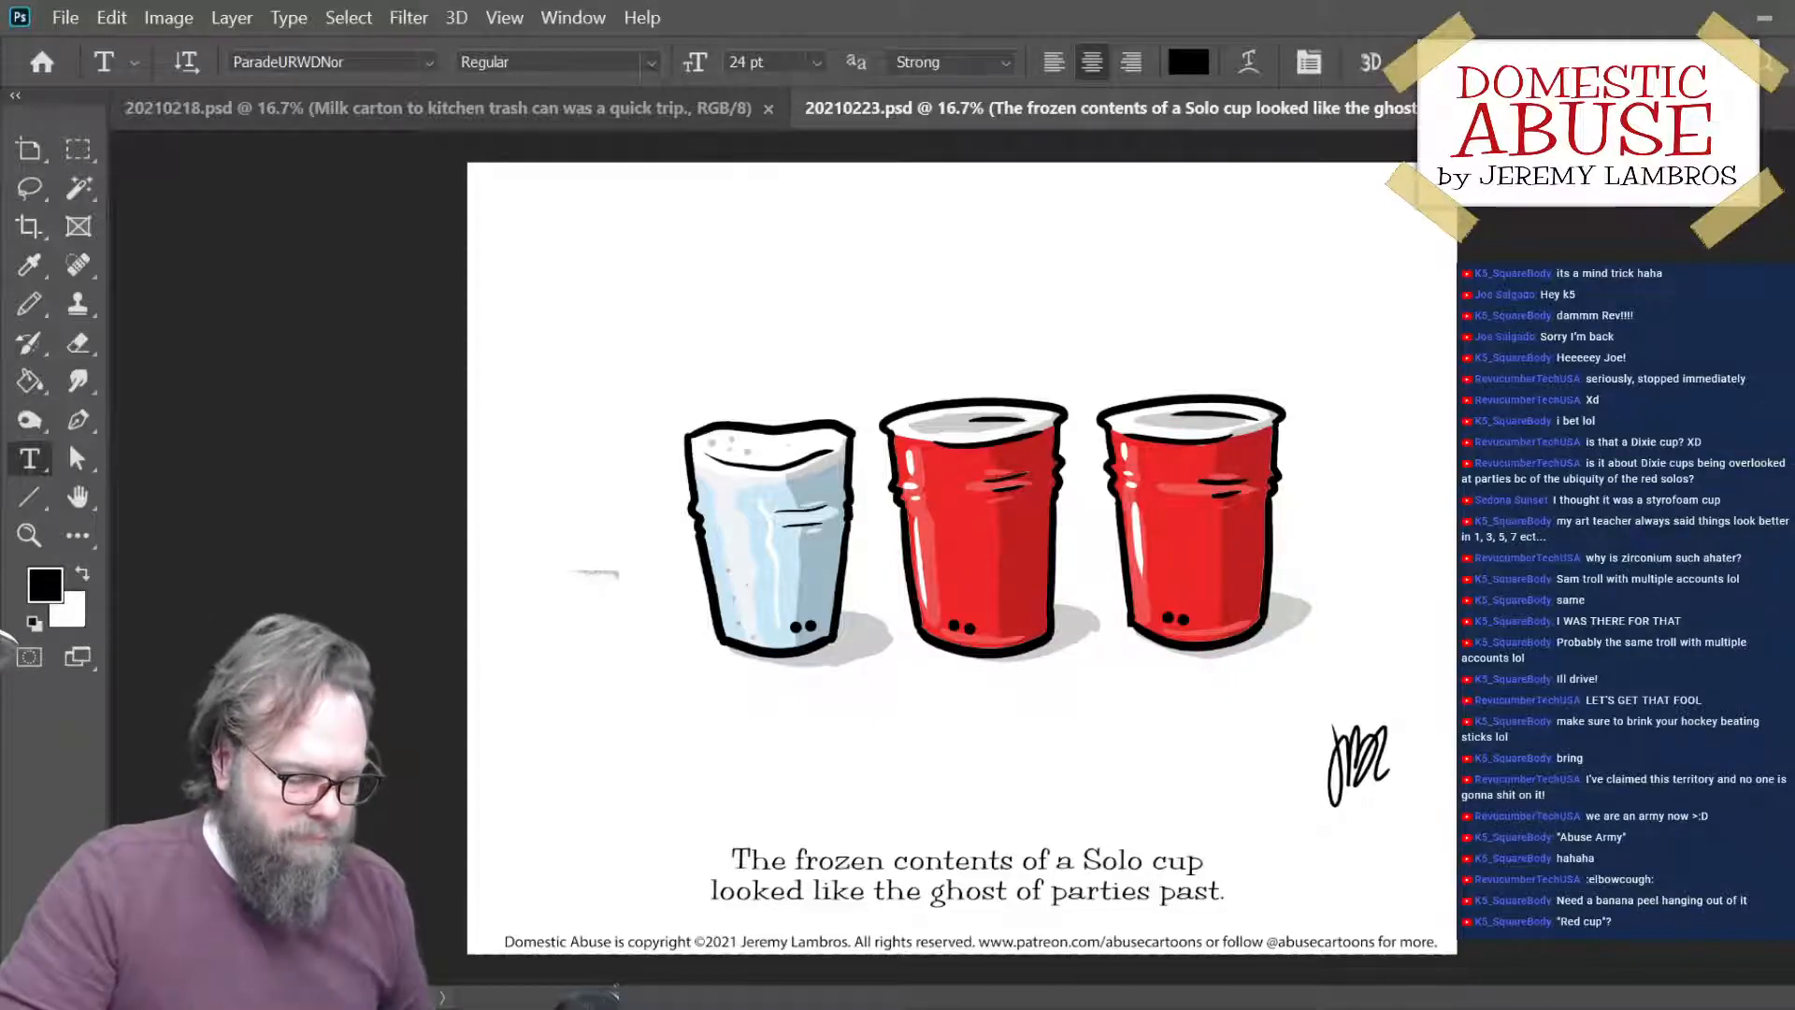
- Add a new layer for drawing on the ice-filled cup
key(ctrl+plus)
scroll(1178, 505, down, 1)
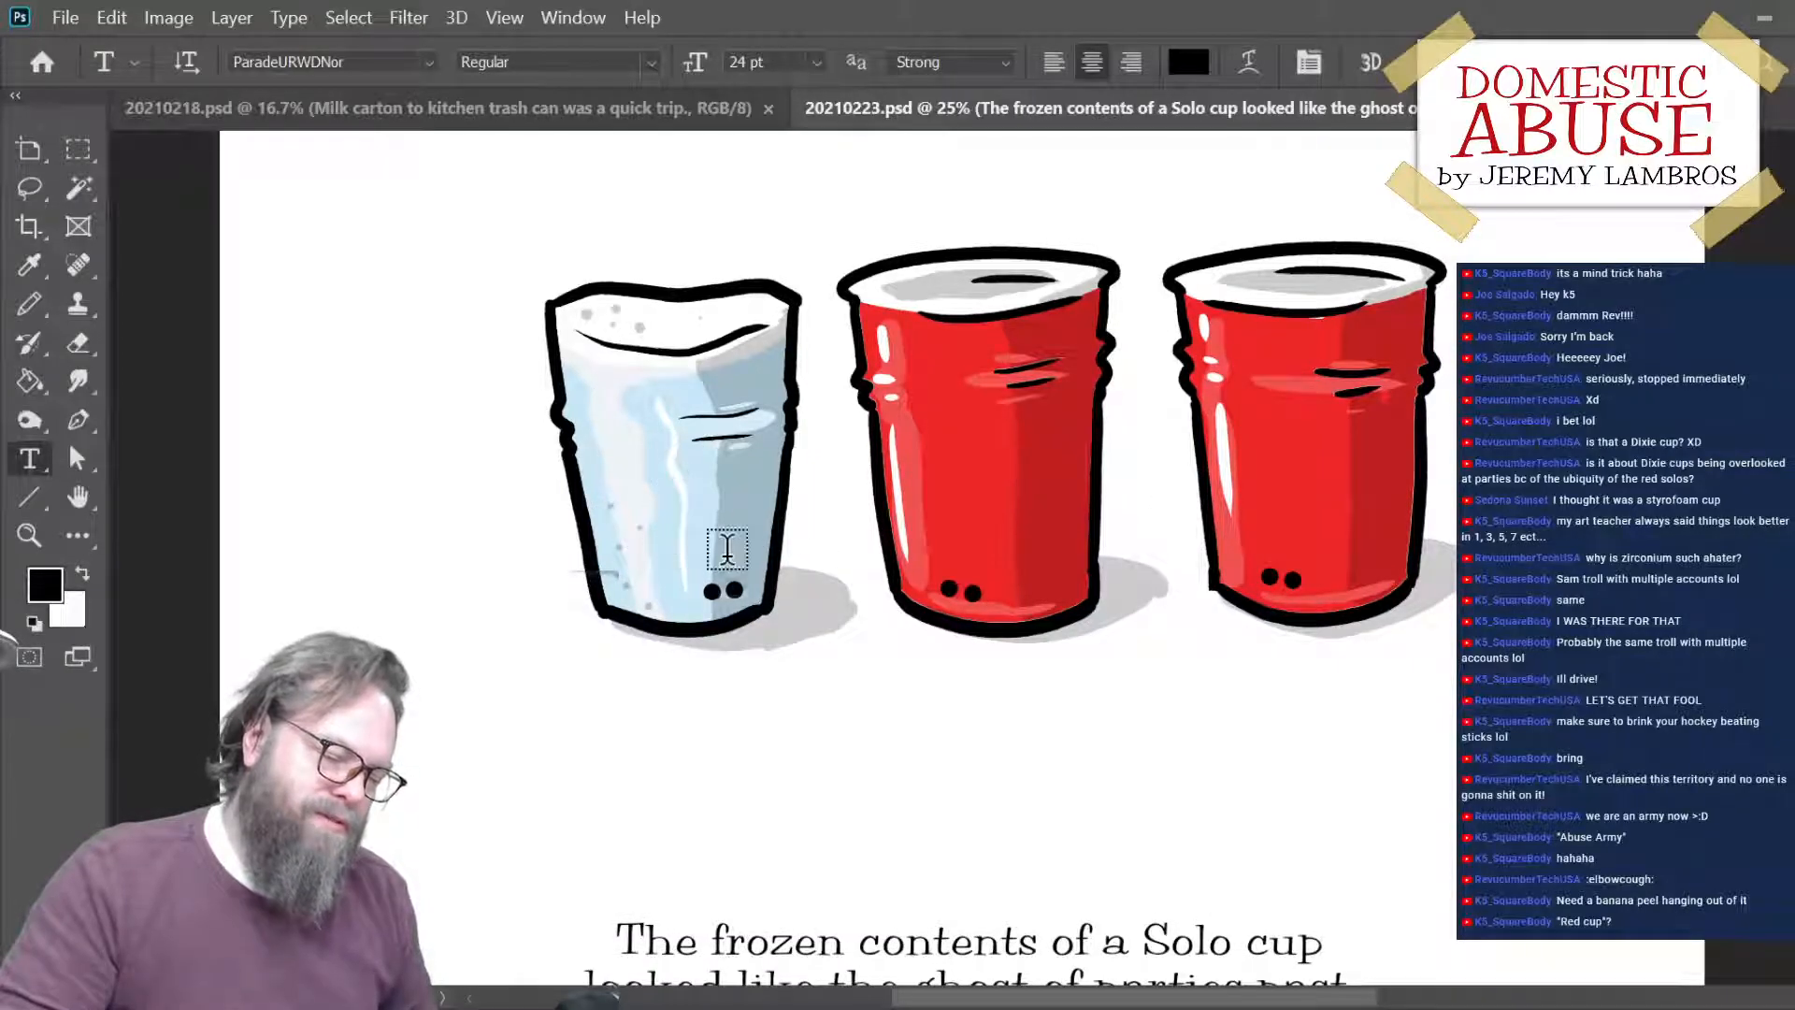
scroll(1116, 677, down, 1)
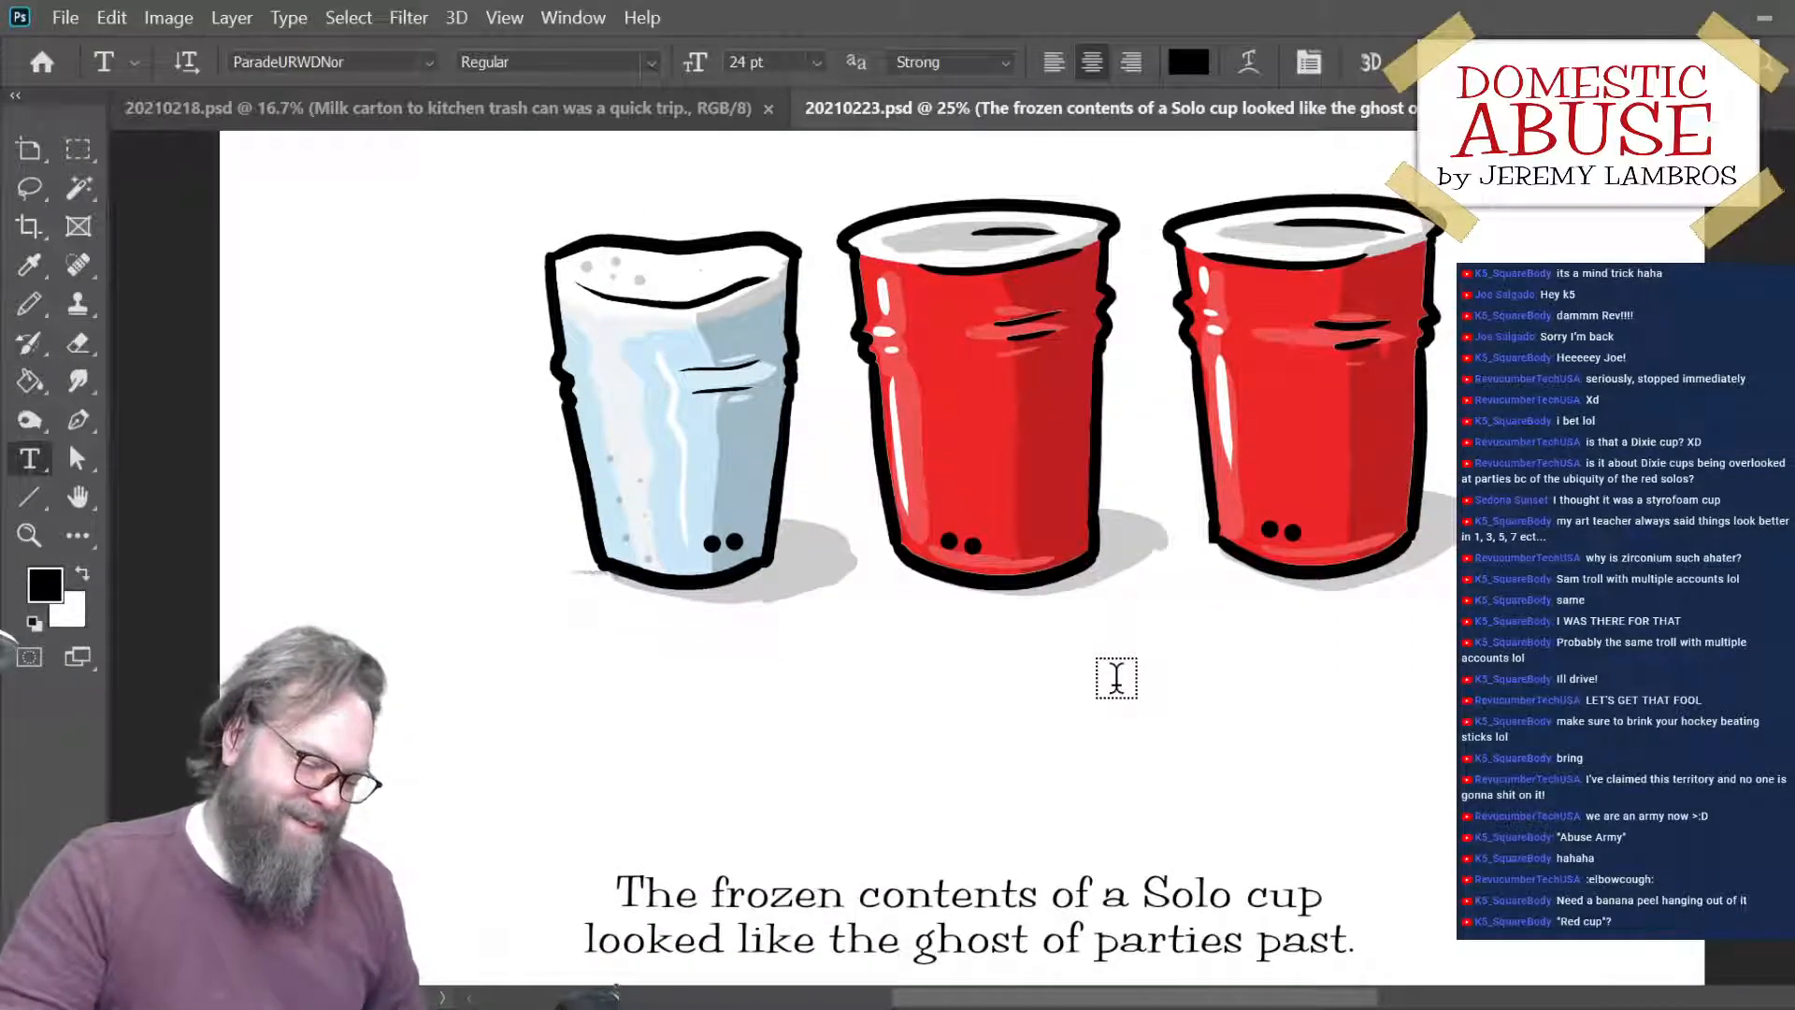
scroll(1116, 677, down, 1)
scroll(1116, 677, up, 1)
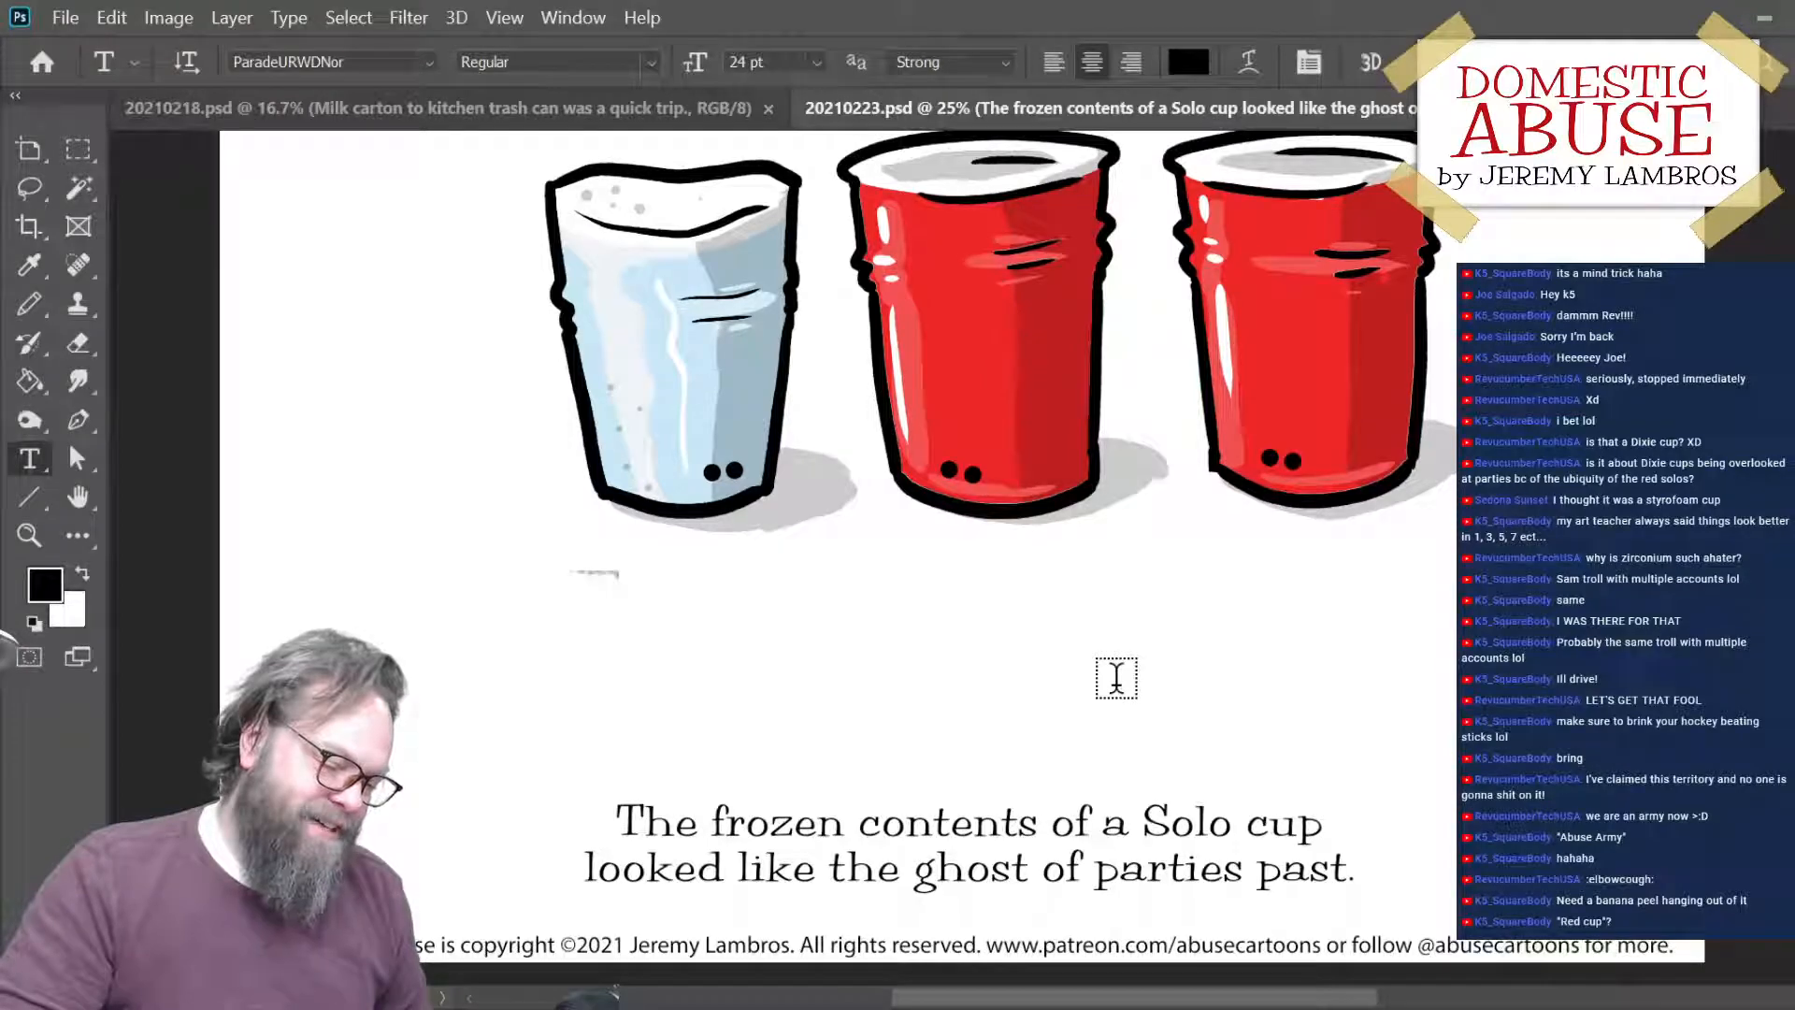
scroll(1116, 677, up, 1)
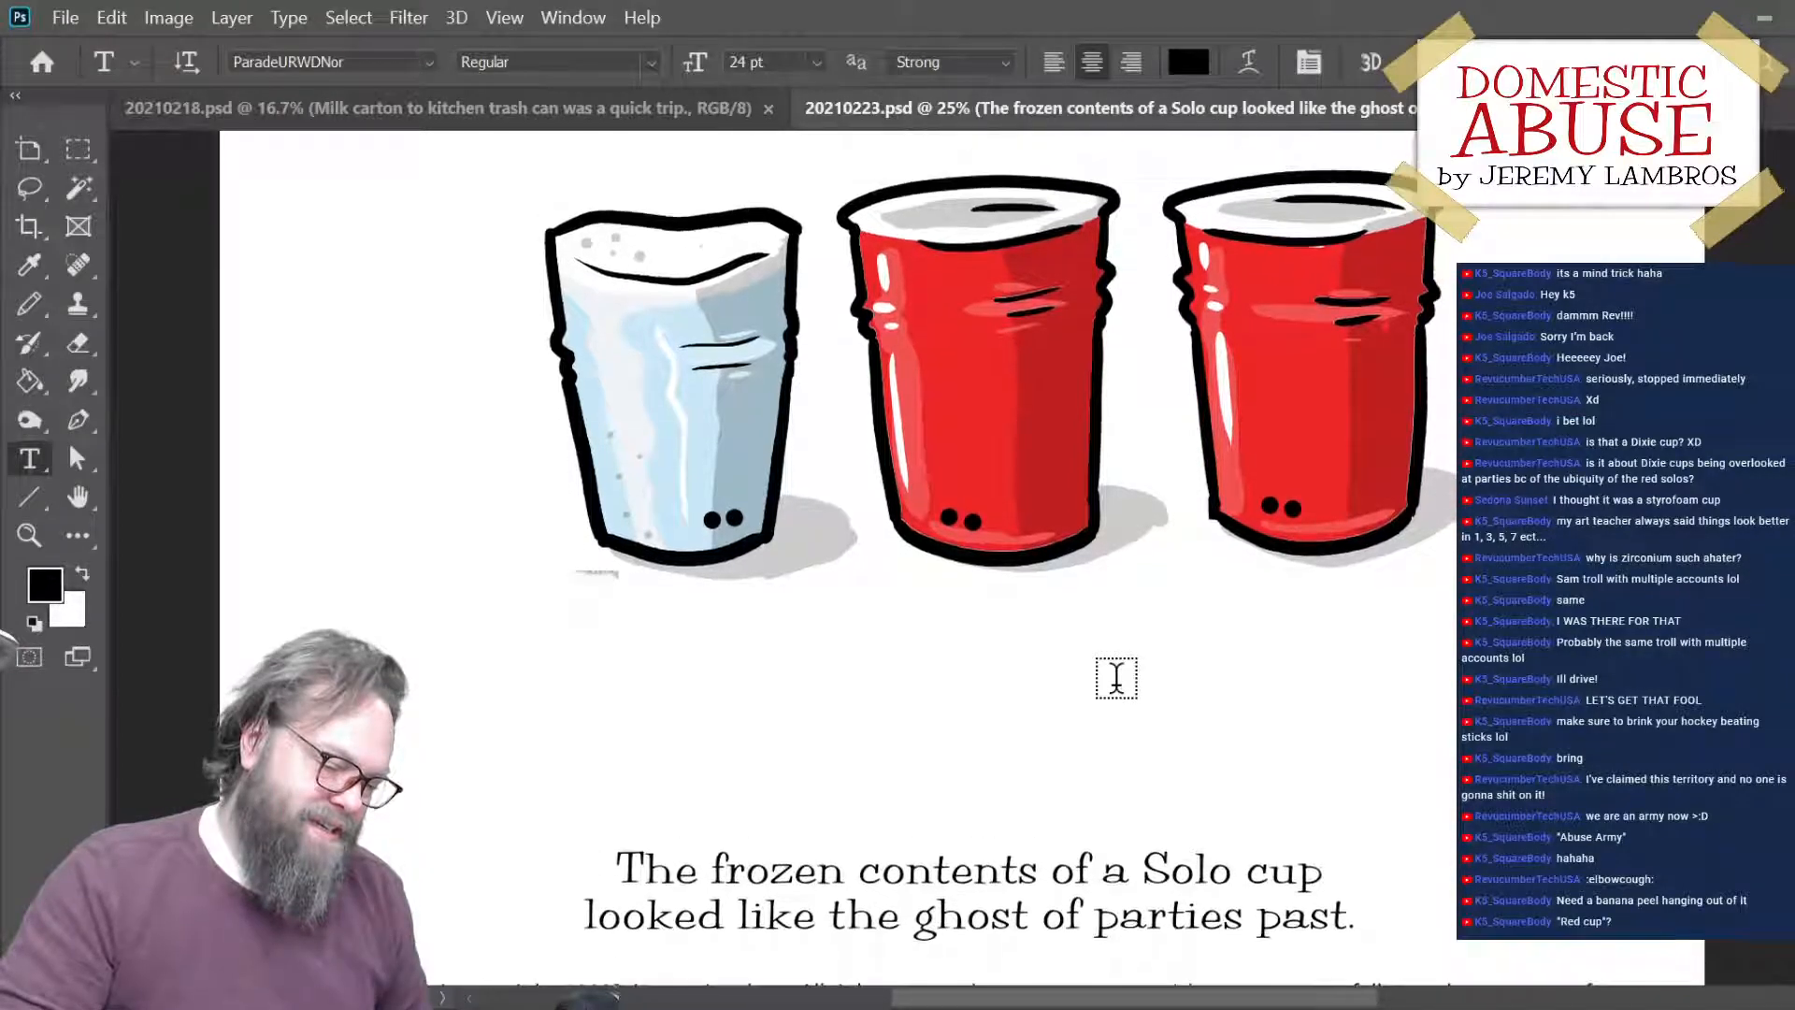
scroll(1117, 677, up, 2)
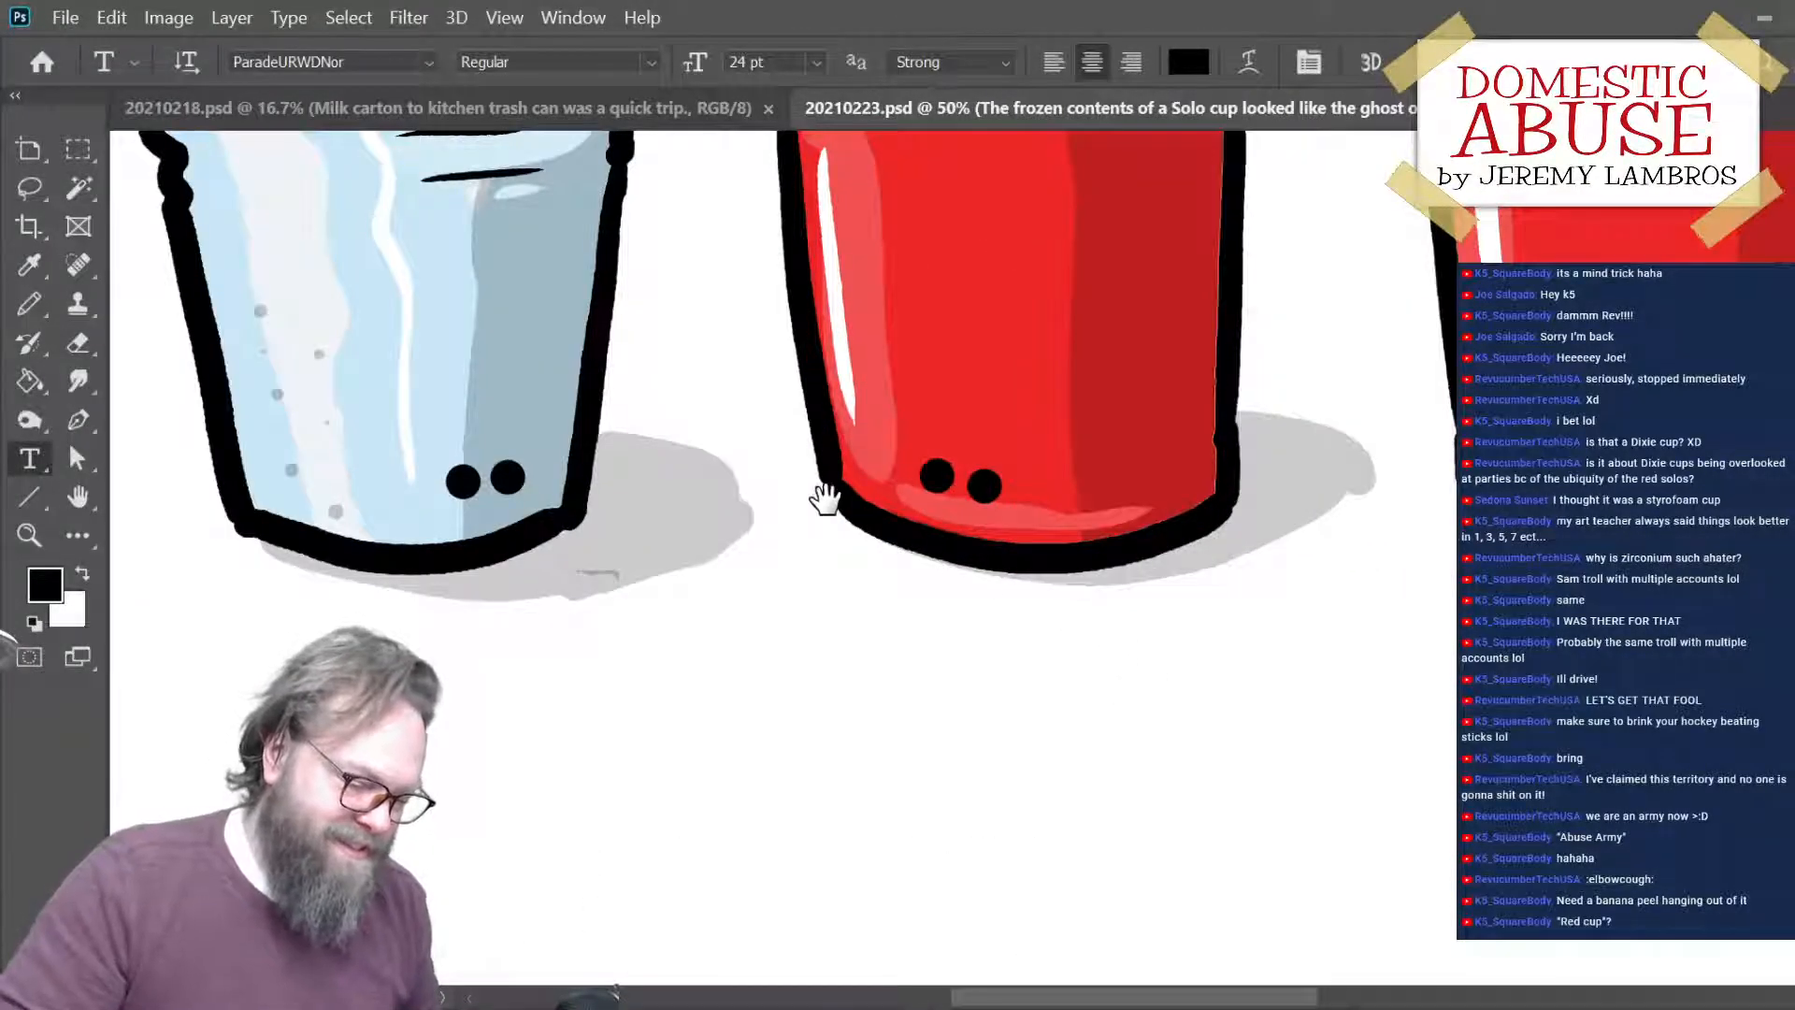
drag(822, 497, 1048, 802)
click(1790, 936)
click(1786, 972)
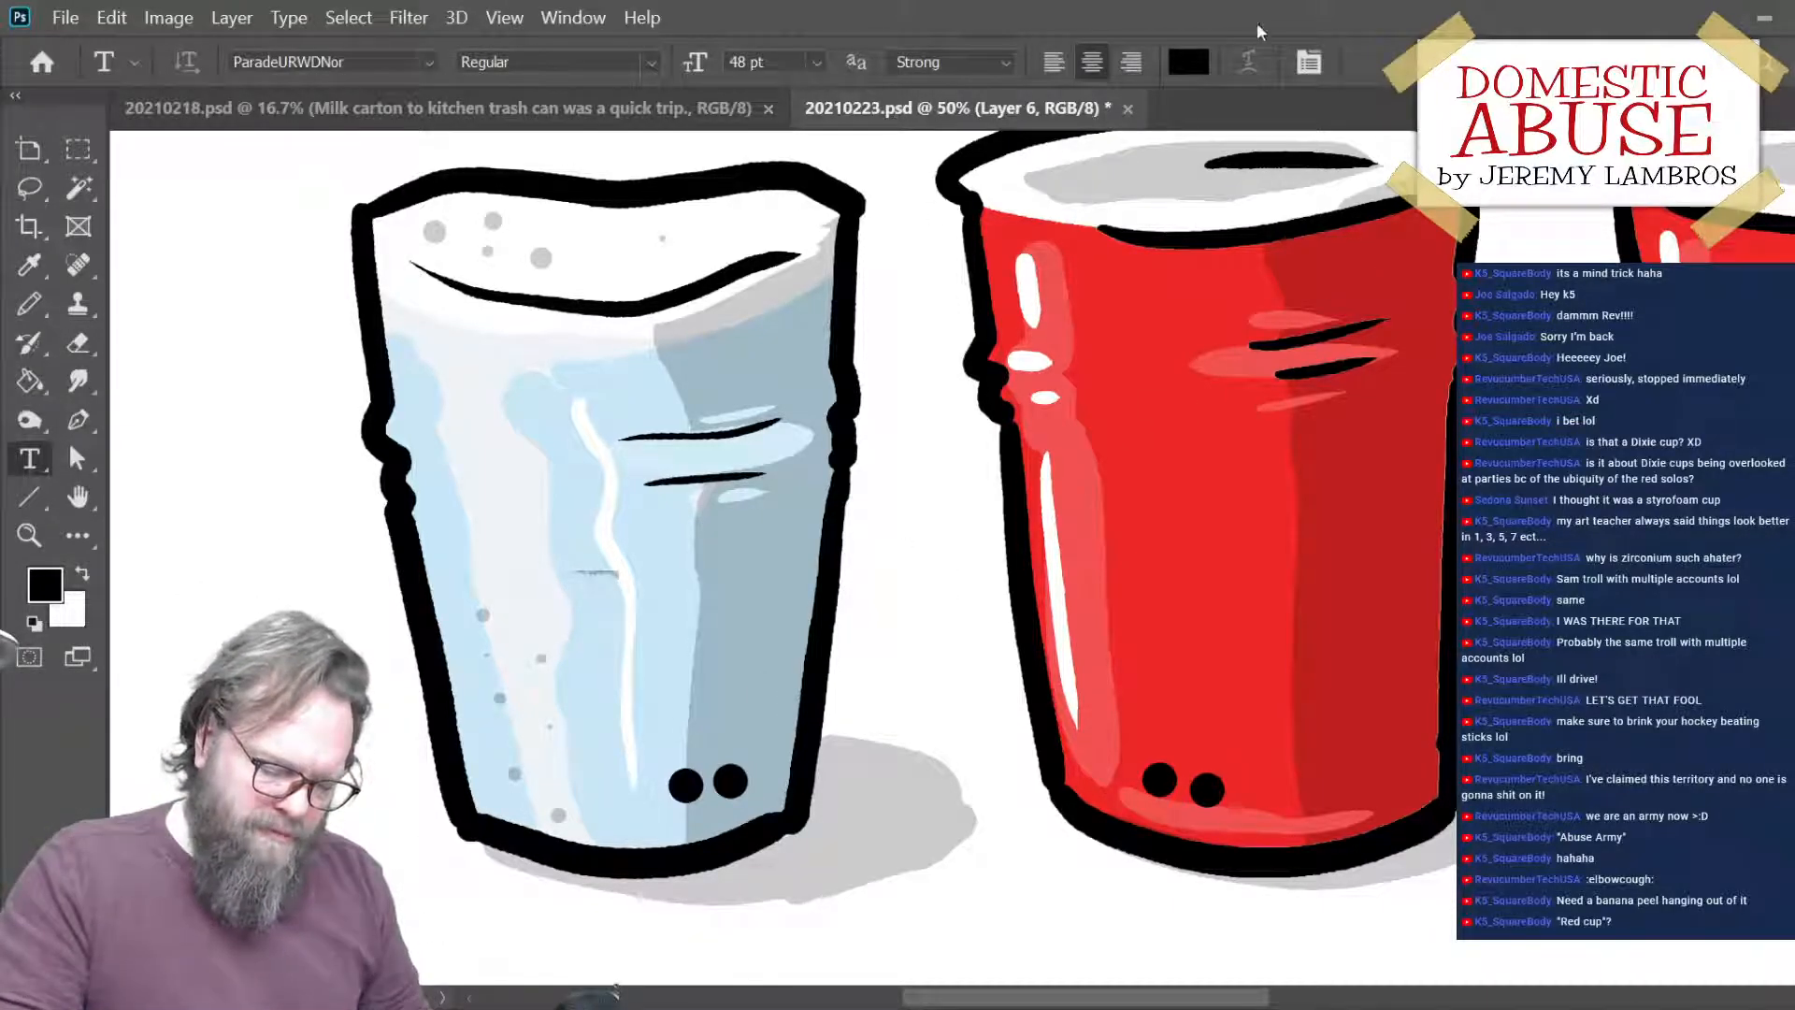
- Switch to the Pencil tool and reduce its brush size to 70
key(b)
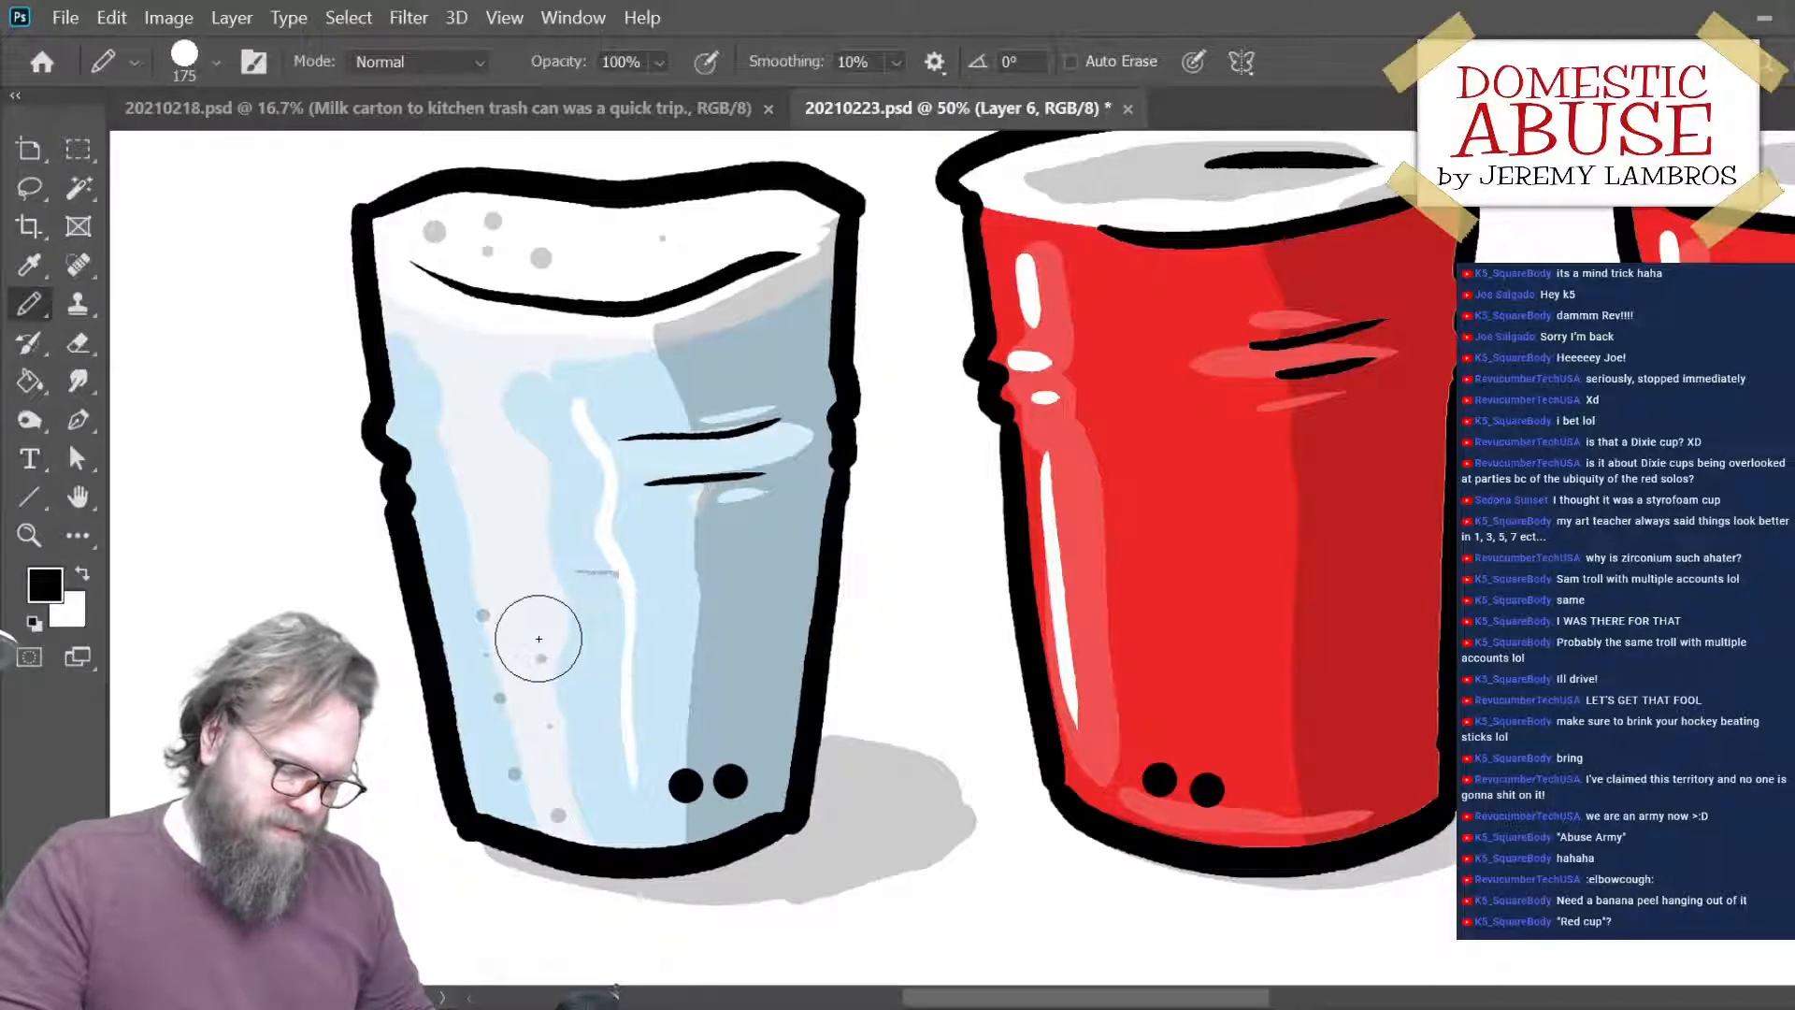
key(bracketleft)
key(bracketleft)
key(bracketleft)
key(bracketleft)
key(bracketleft)
key(bracketleft)
mouse_move(589, 502)
mouse_down()
mouse_move(529, 629)
mouse_move(721, 542)
mouse_up()
key(ctrl+z)
mouse_move(591, 484)
mouse_down()
mouse_move(552, 670)
mouse_move(749, 601)
mouse_up()
key(ctrl+z)
mouse_move(600, 496)
mouse_down()
mouse_move(528, 554)
mouse_move(622, 697)
mouse_move(771, 559)
mouse_move(568, 489)
mouse_move(685, 675)
mouse_move(581, 489)
mouse_move(546, 545)
mouse_move(738, 654)
mouse_move(613, 481)
mouse_move(683, 716)
mouse_move(748, 505)
mouse_move(608, 482)
mouse_move(645, 715)
mouse_move(696, 482)
mouse_move(617, 486)
mouse_move(561, 720)
mouse_move(749, 621)
mouse_move(623, 502)
mouse_move(663, 722)
mouse_move(748, 561)
mouse_move(622, 513)
mouse_move(533, 559)
mouse_move(733, 654)
mouse_move(617, 520)
mouse_move(561, 725)
mouse_move(772, 608)
mouse_move(645, 493)
mouse_move(607, 505)
mouse_up()
key(ctrl+z)
key(ctrl+z)
key(ctrl+z)
key(ctrl+z)
key(ctrl+z)
key(ctrl+z)
key(ctrl+z)
key(ctrl+z)
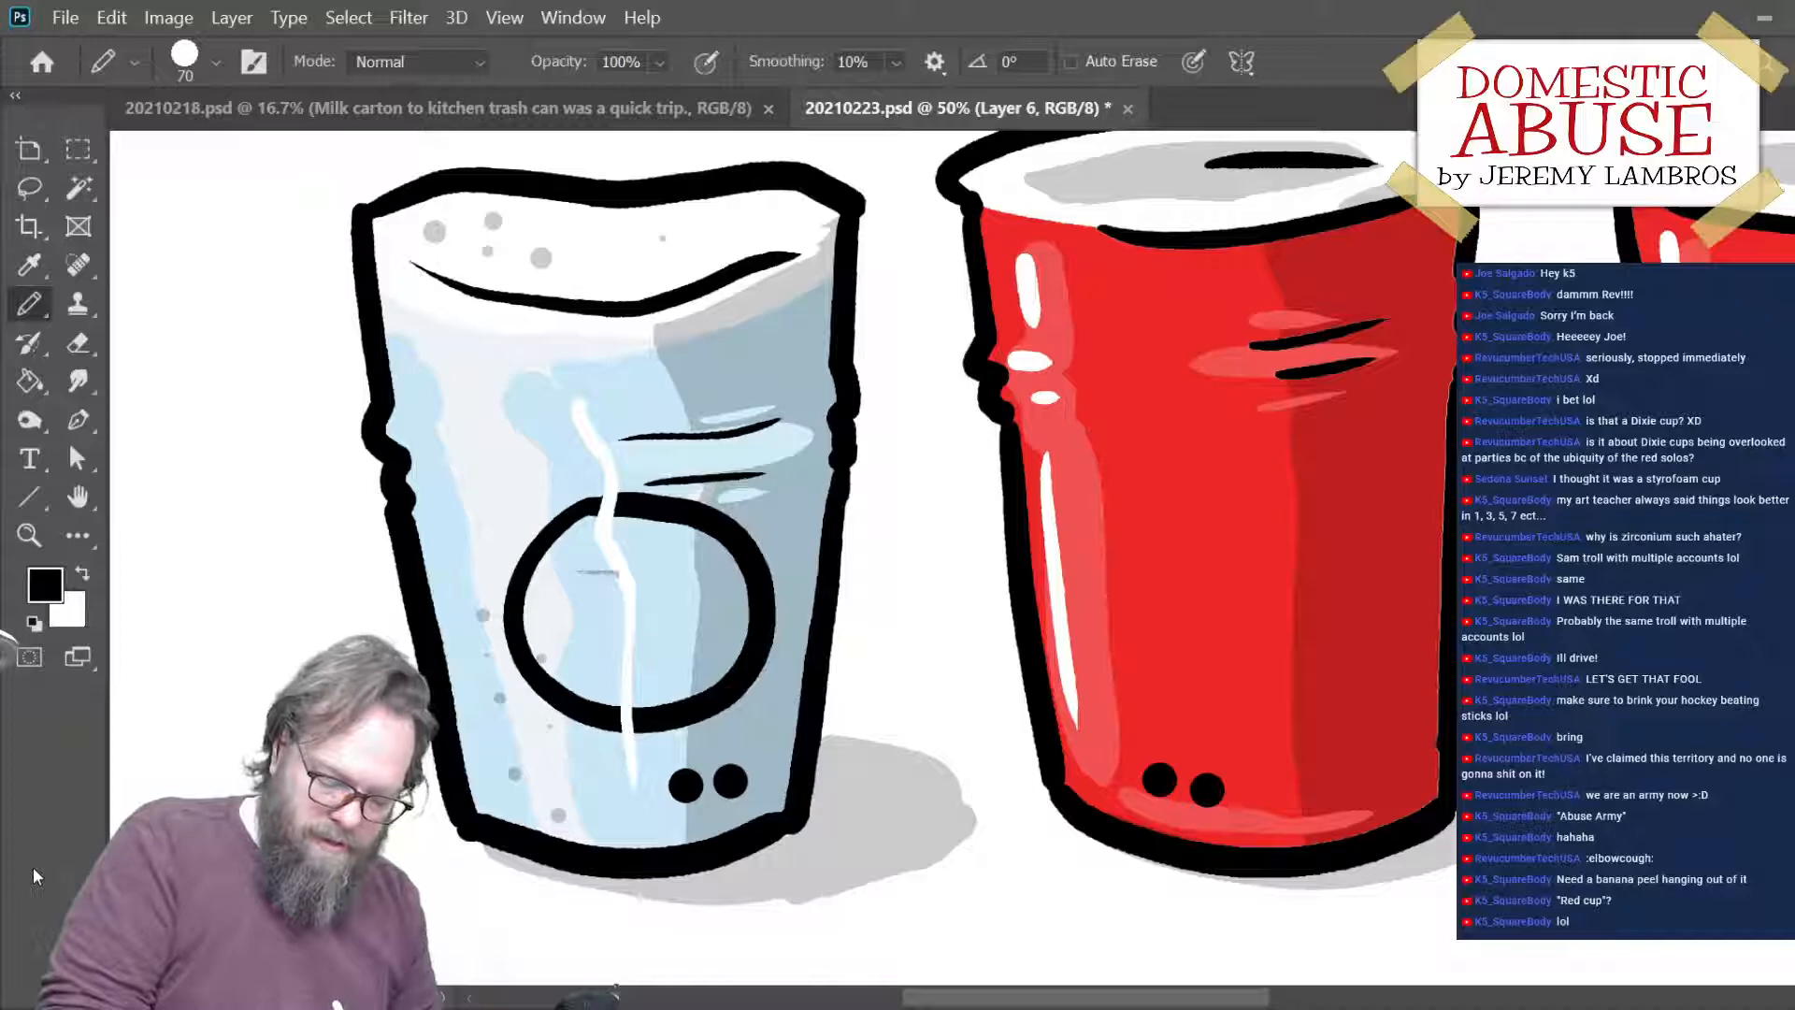
key(ctrl+z)
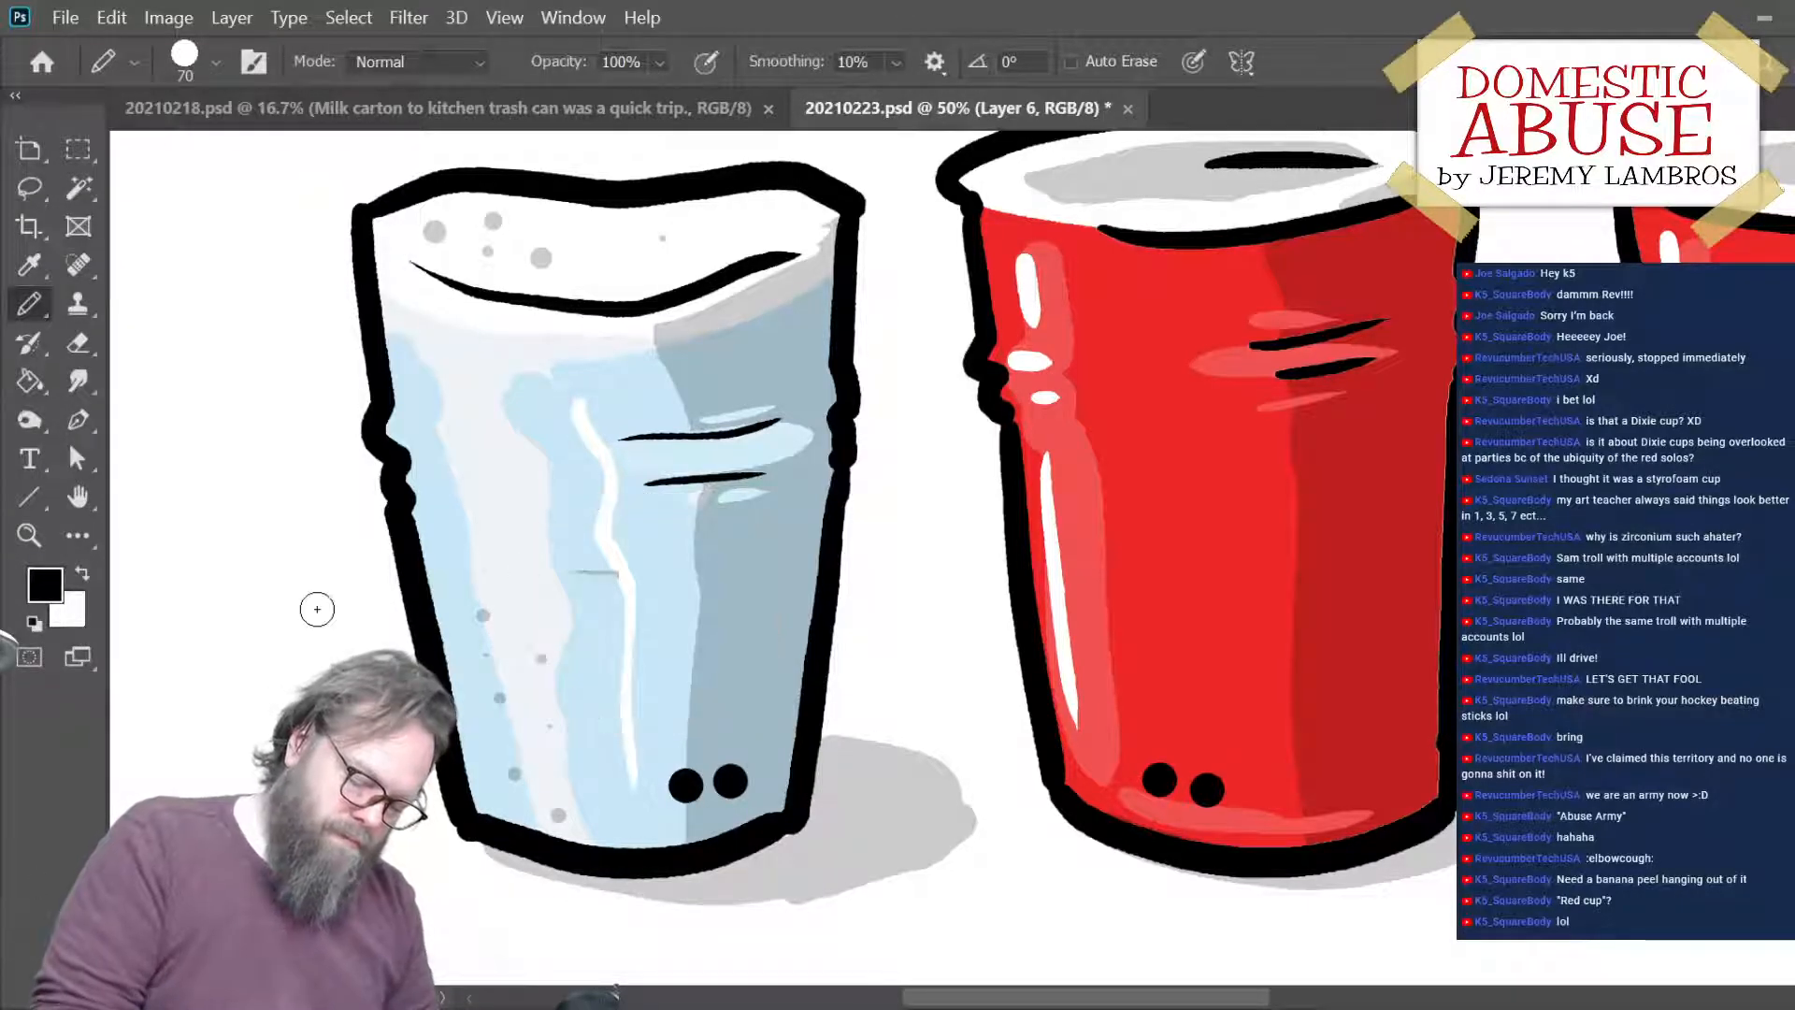
mouse_move(570, 520)
mouse_down()
mouse_move(509, 659)
mouse_move(606, 736)
mouse_move(664, 734)
mouse_move(608, 500)
mouse_move(743, 542)
mouse_move(755, 657)
mouse_move(659, 739)
mouse_up()
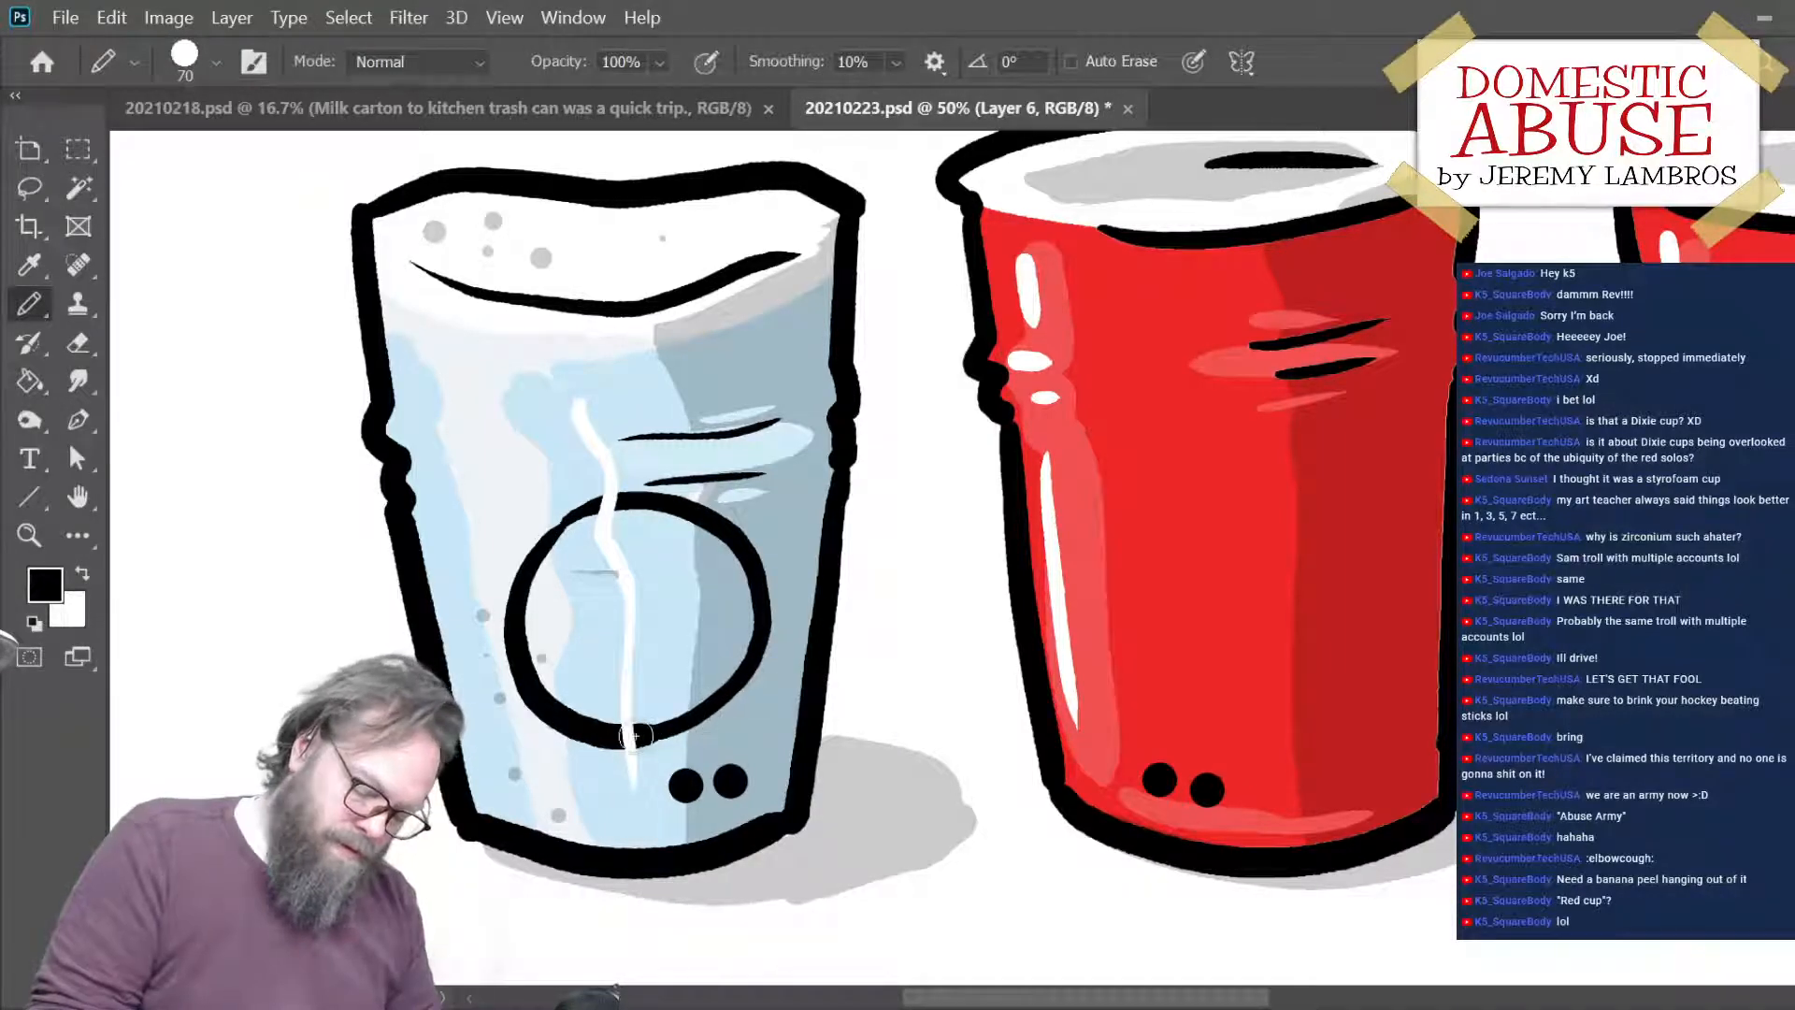
mouse_move(622, 734)
mouse_down()
mouse_move(679, 727)
mouse_move(750, 660)
mouse_up()
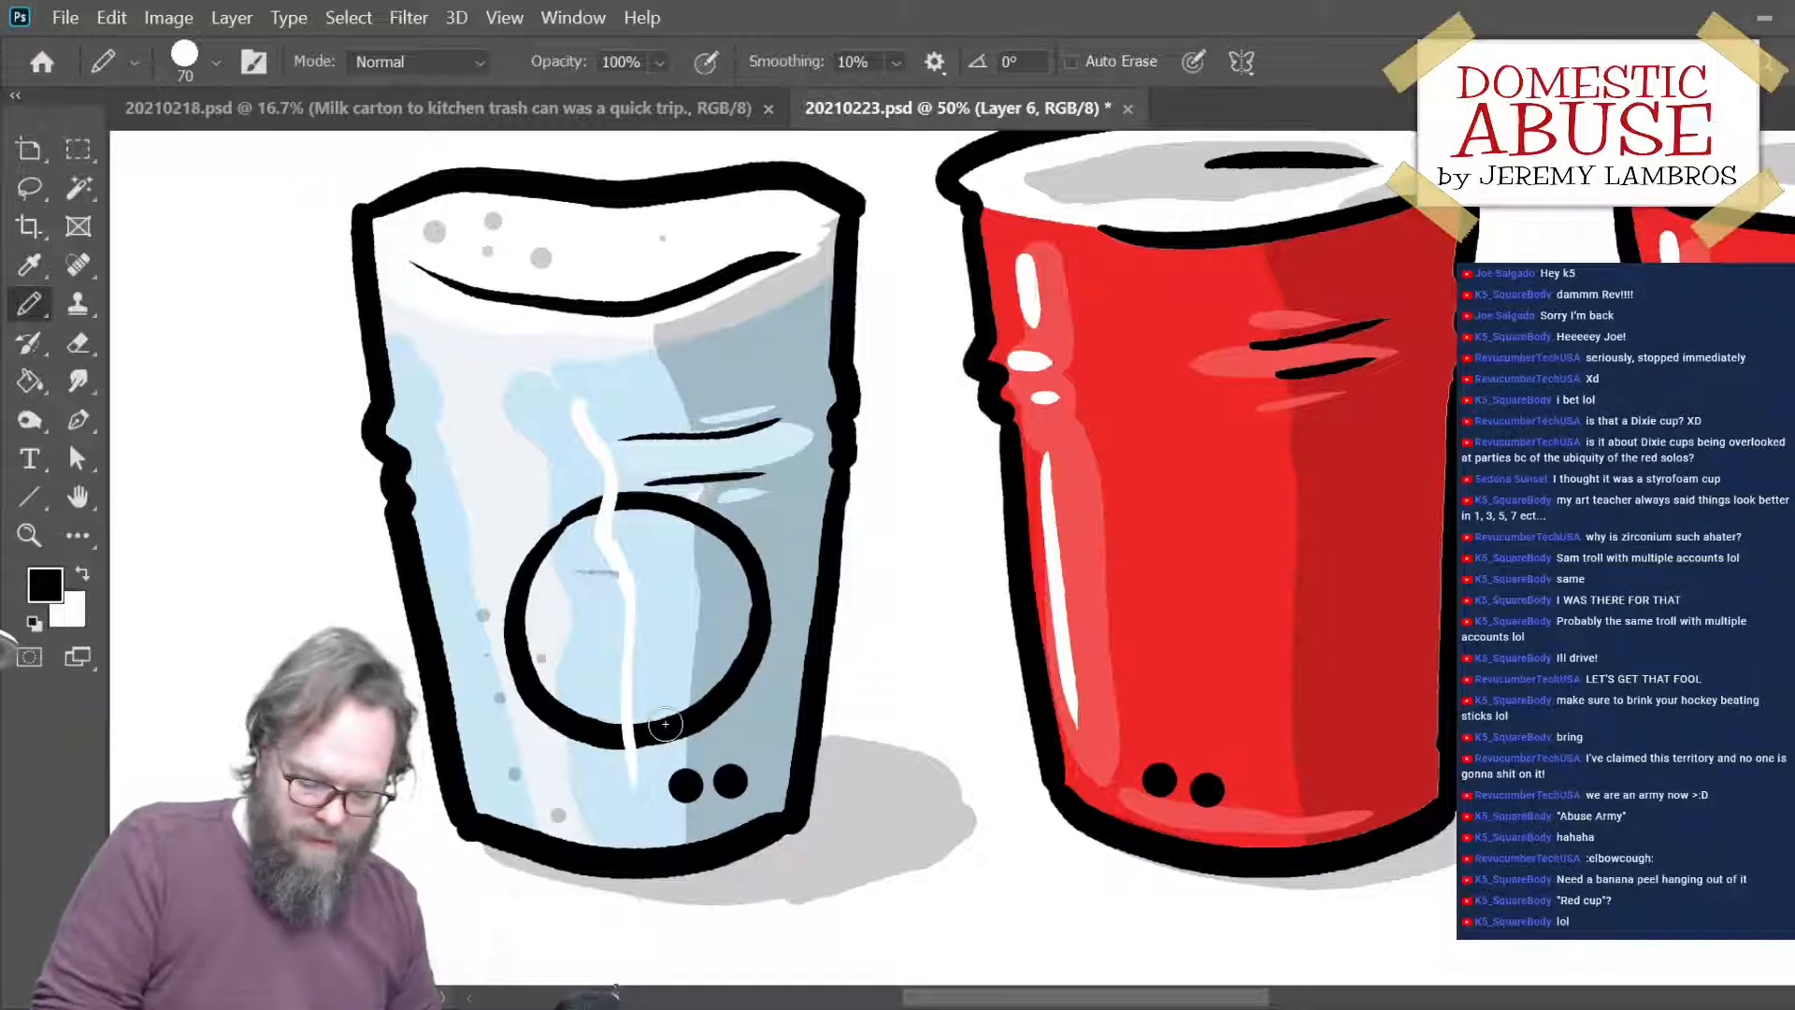
key(ctrl+z)
key(ctrl+z)
key(ctrl+z)
key(ctrl+z)
key(ctrl+z)
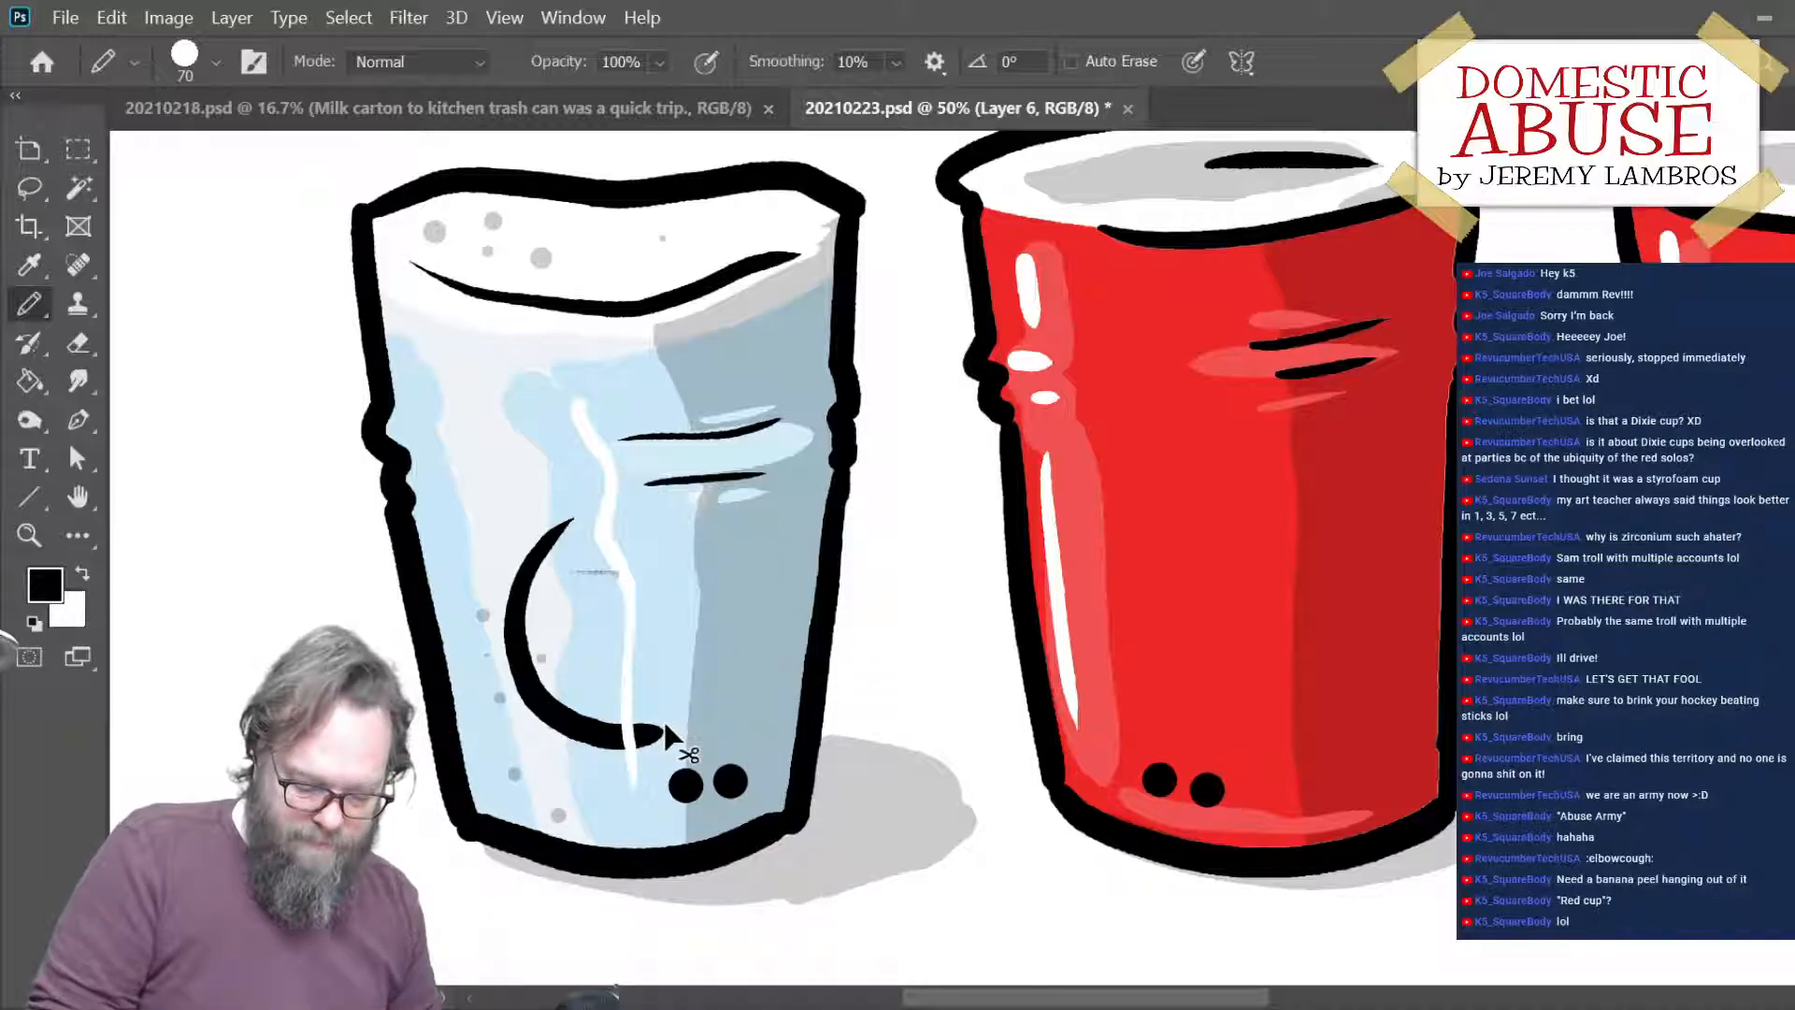
mouse_move(575, 523)
mouse_down()
mouse_move(545, 710)
mouse_move(693, 756)
mouse_up()
key(ctrl+z)
mouse_move(579, 526)
mouse_down()
mouse_move(543, 647)
mouse_move(728, 709)
mouse_up()
key(ctrl+z)
mouse_move(570, 517)
mouse_down()
mouse_move(545, 683)
mouse_move(706, 726)
mouse_move(695, 505)
mouse_move(781, 582)
mouse_move(761, 684)
mouse_move(720, 720)
mouse_up()
key(ctrl+z)
- Draw a black circular outline on the lower front of the ice-filled cup and apply a free transform to it
mouse_move(566, 517)
mouse_down()
mouse_move(651, 491)
mouse_move(745, 527)
mouse_move(786, 588)
mouse_move(739, 716)
mouse_up()
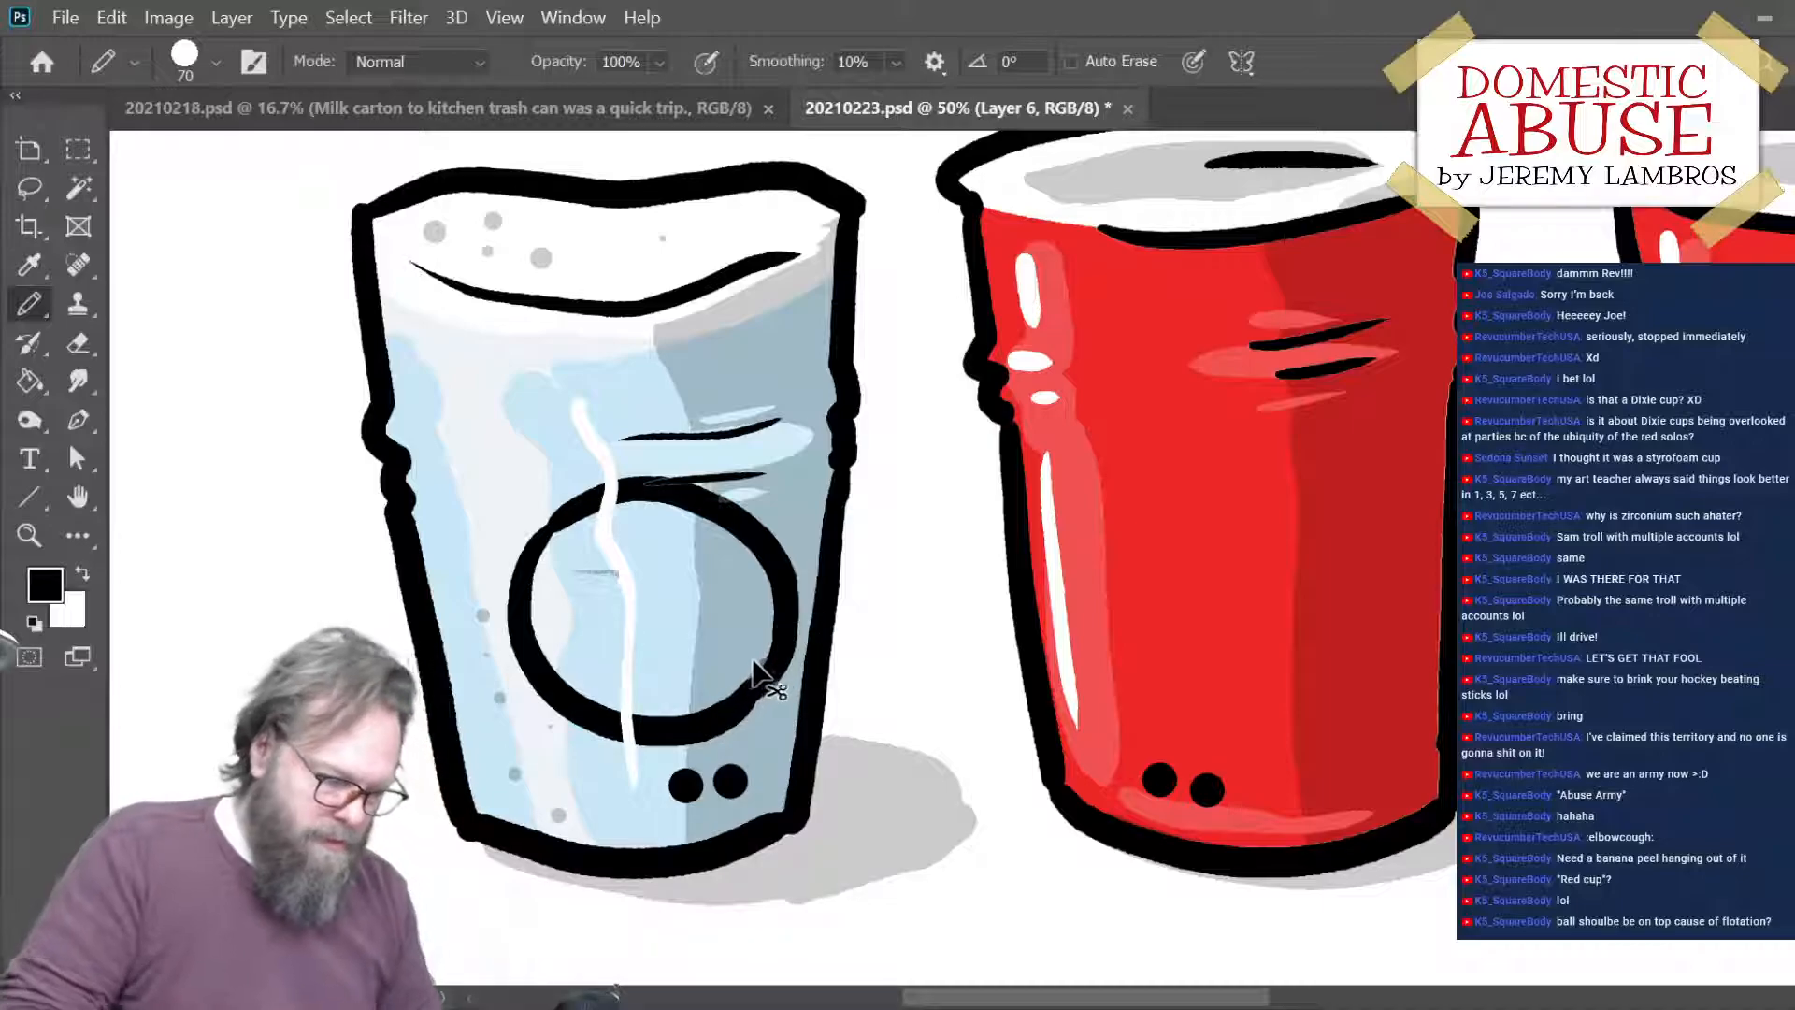
key(ctrl+t)
key(Return)
key(b)
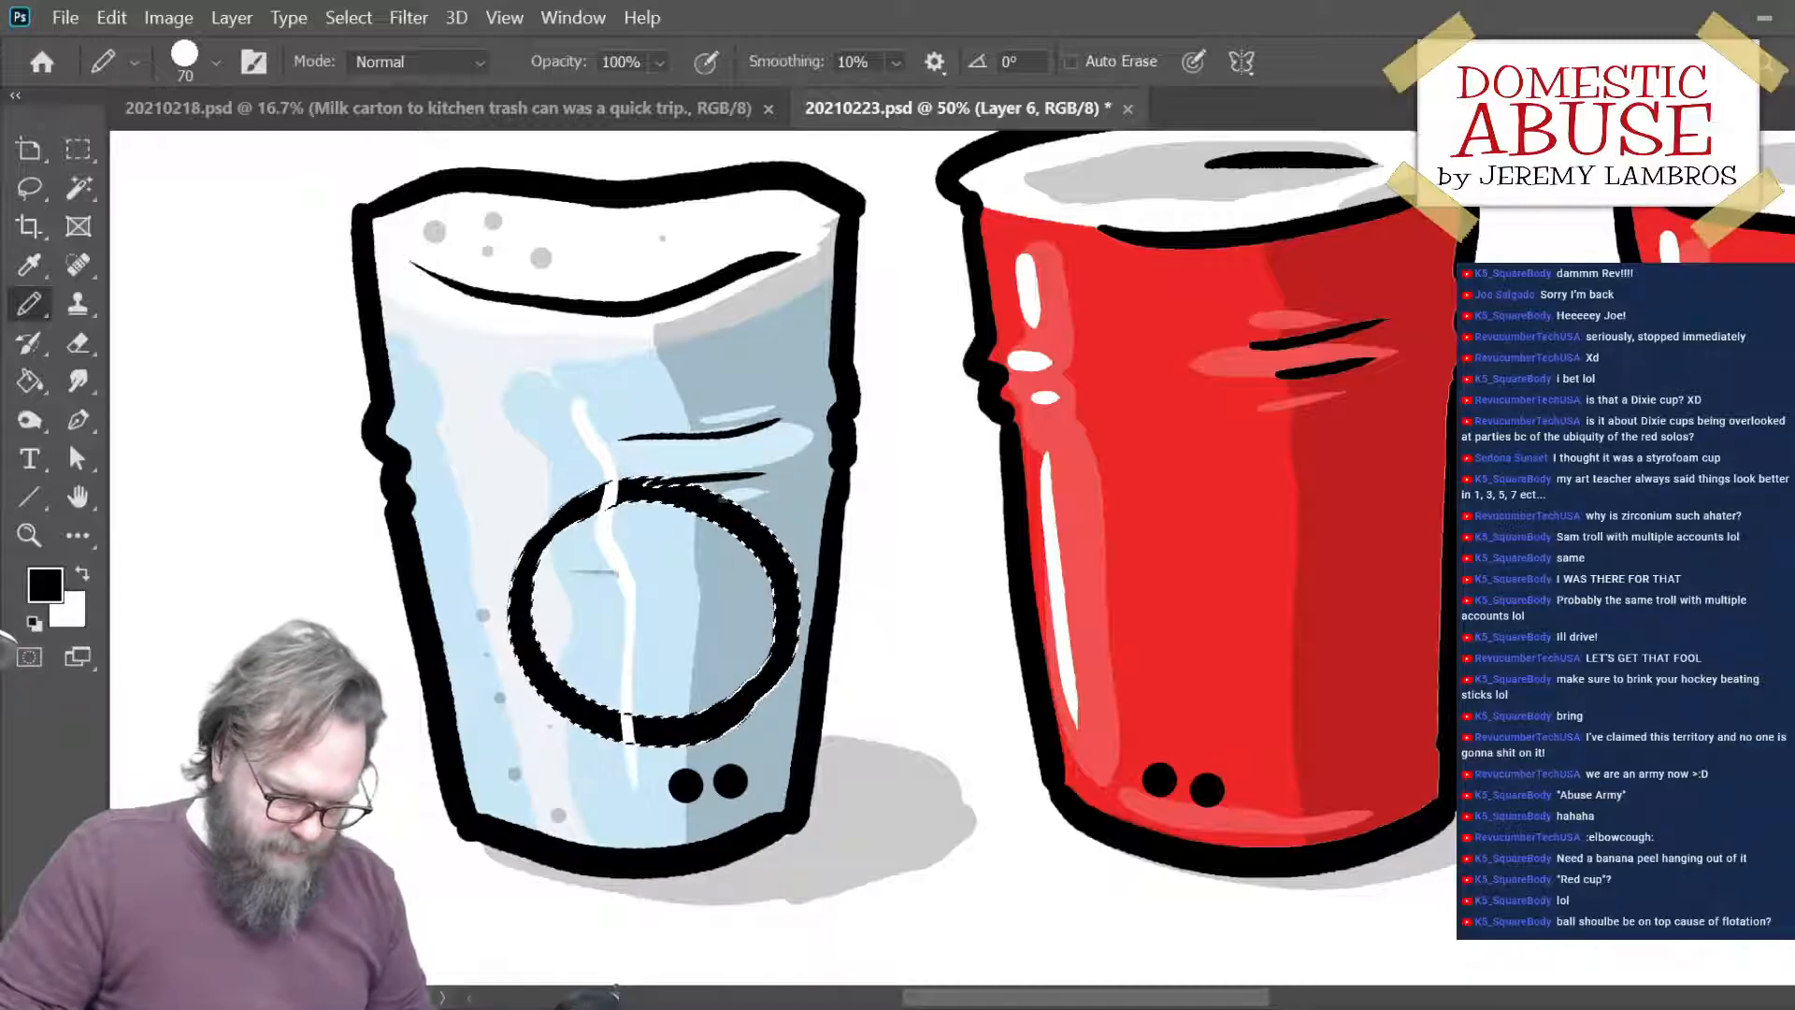
- Scale the circular outline on the ice-filled cup to 89.53% width and 92.04% height, apply the transform and deselect it
key(ctrl+t)
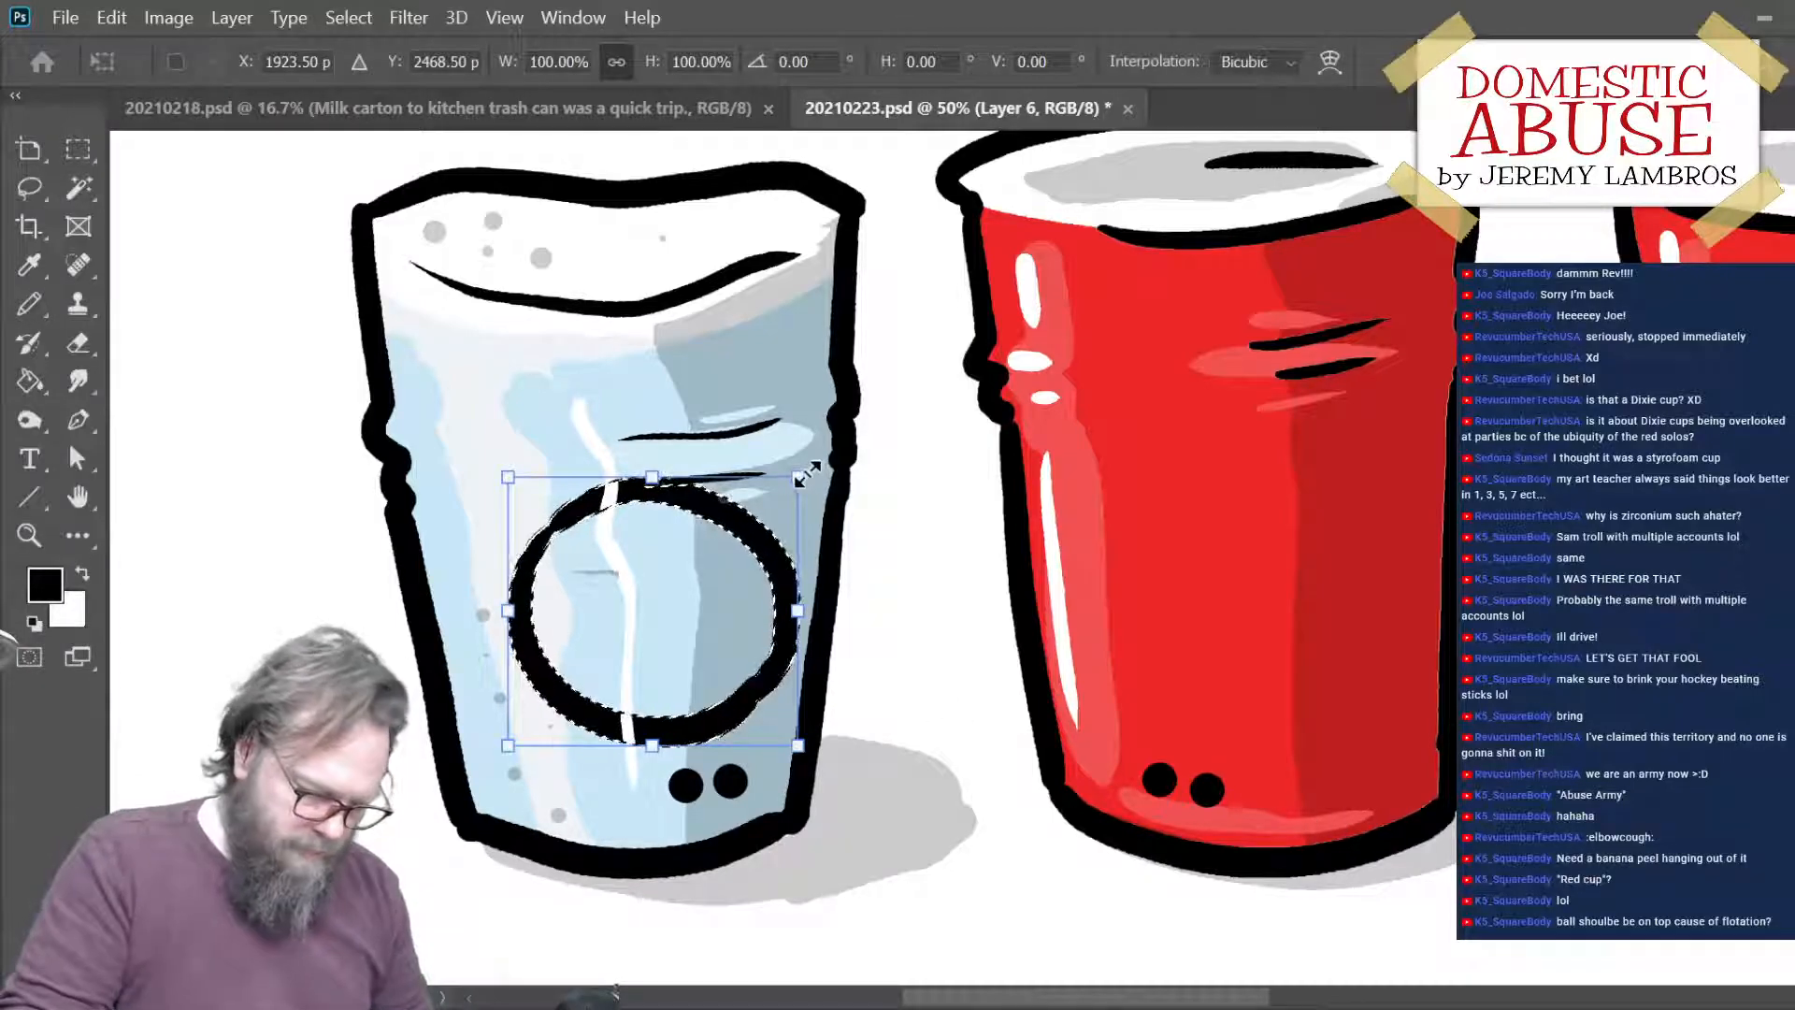
drag(810, 479, 783, 494)
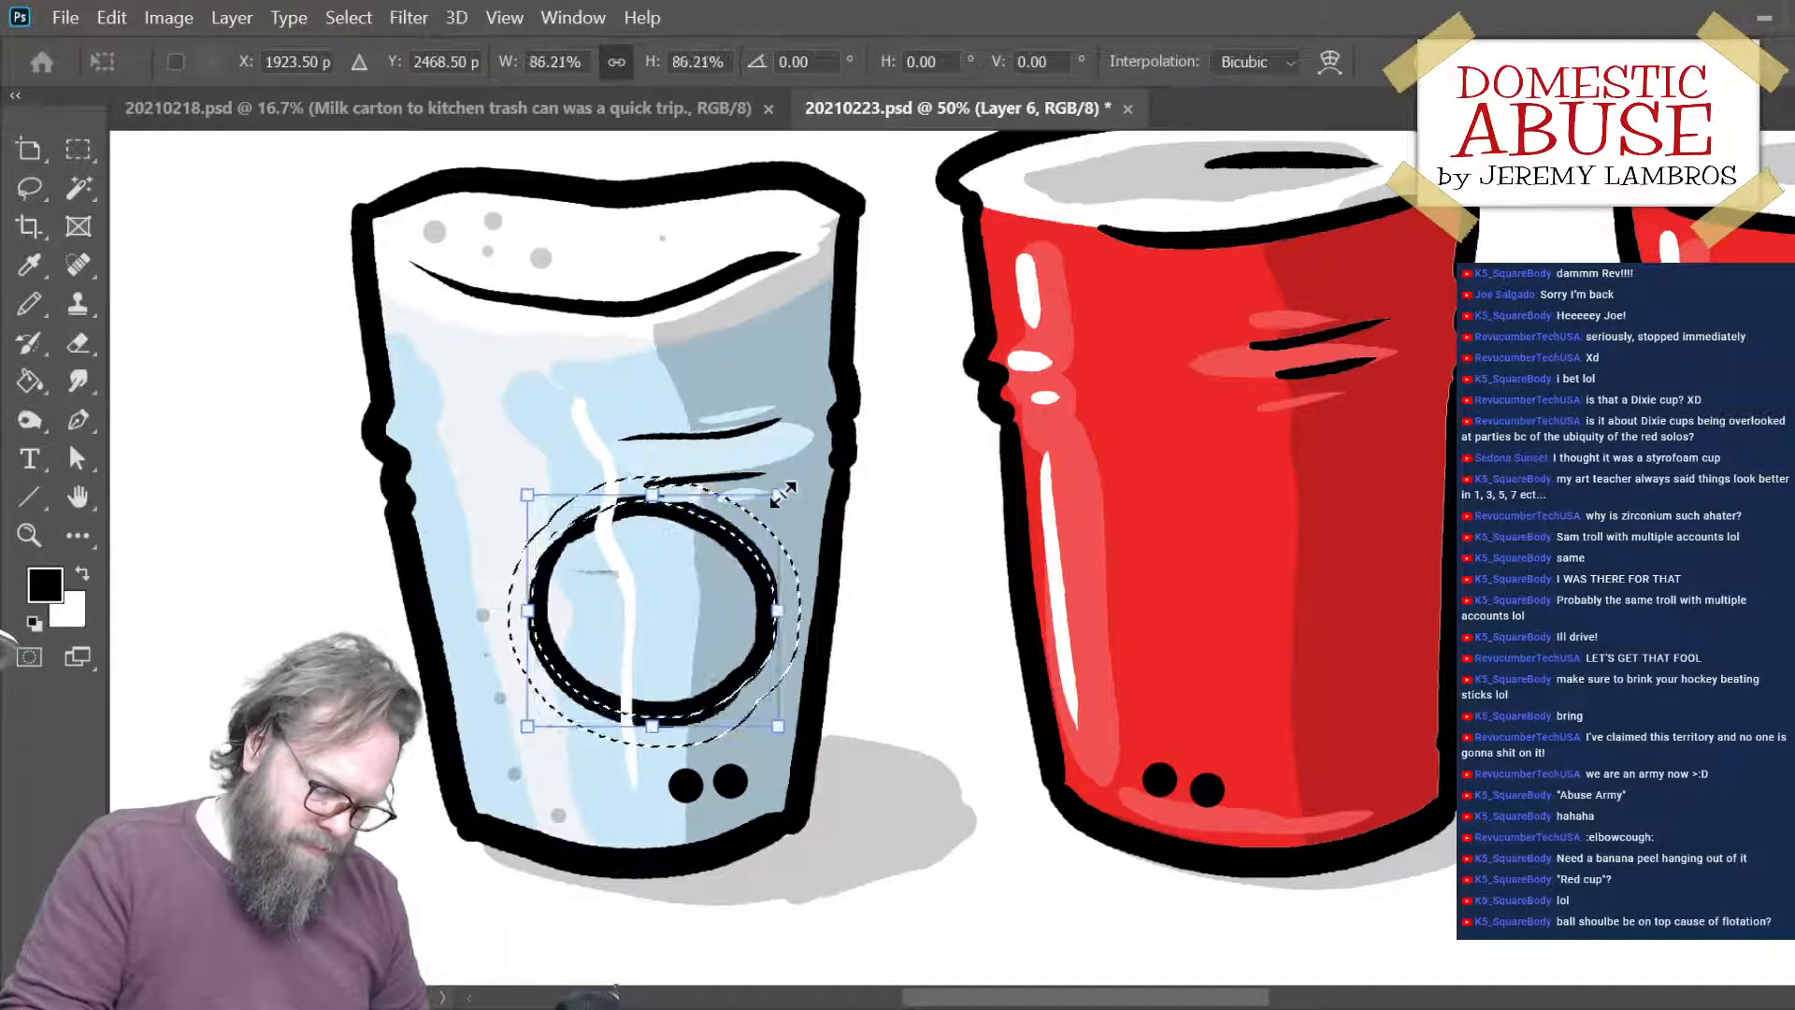
drag(652, 494, 656, 478)
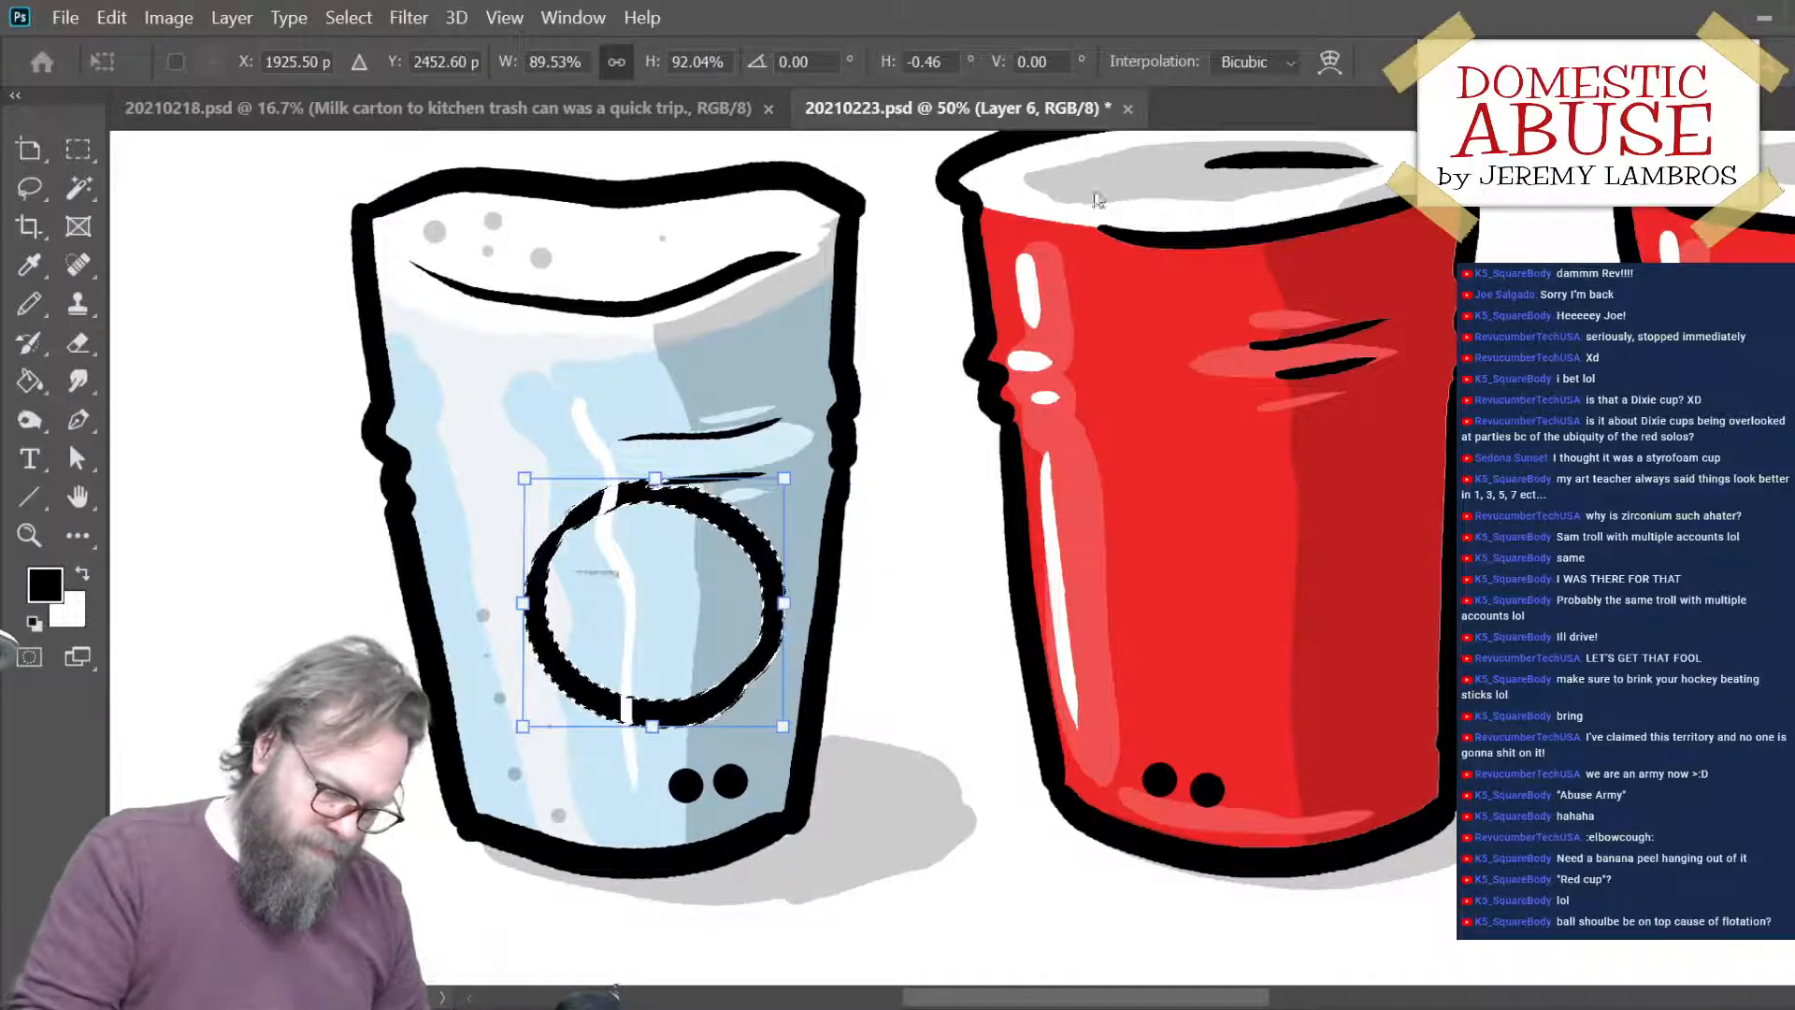
key(Return)
key(b)
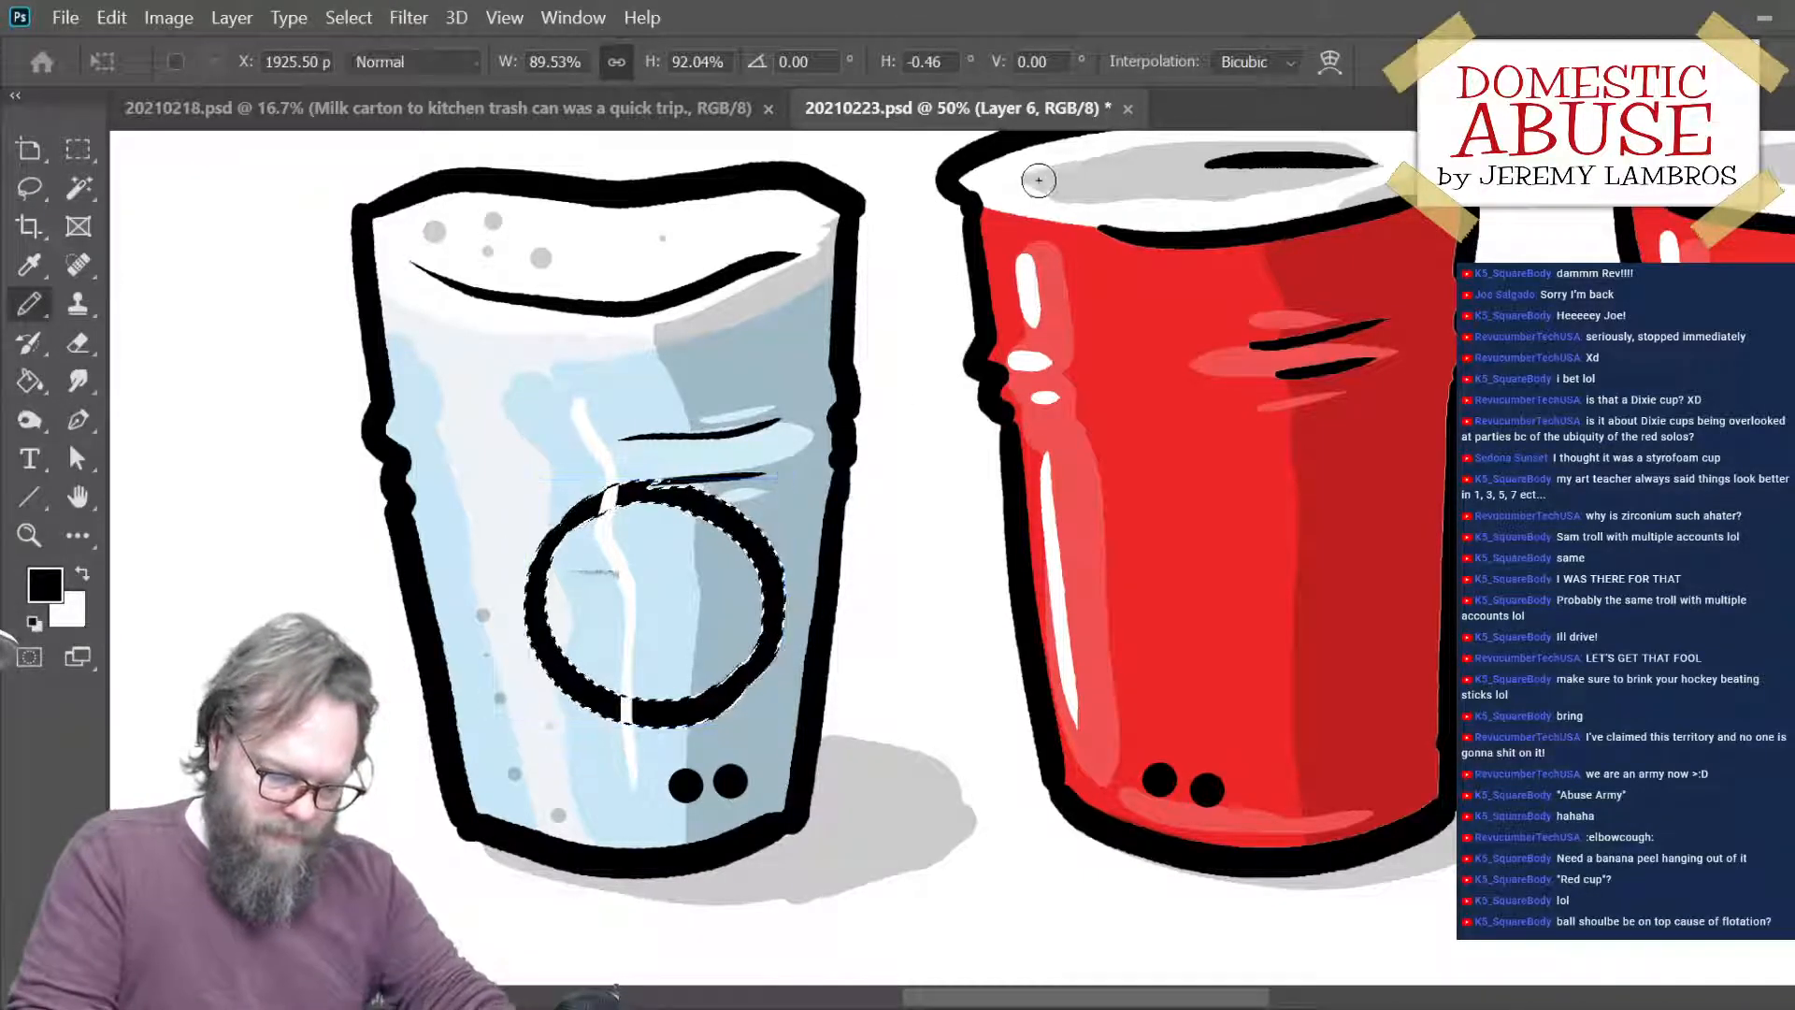
key(ctrl+d)
- Move the circle off the ice-filled cup onto blank canvas, fill it with white, and move it back over the cup
drag(781, 577, 412, 723)
key(ctrl+z)
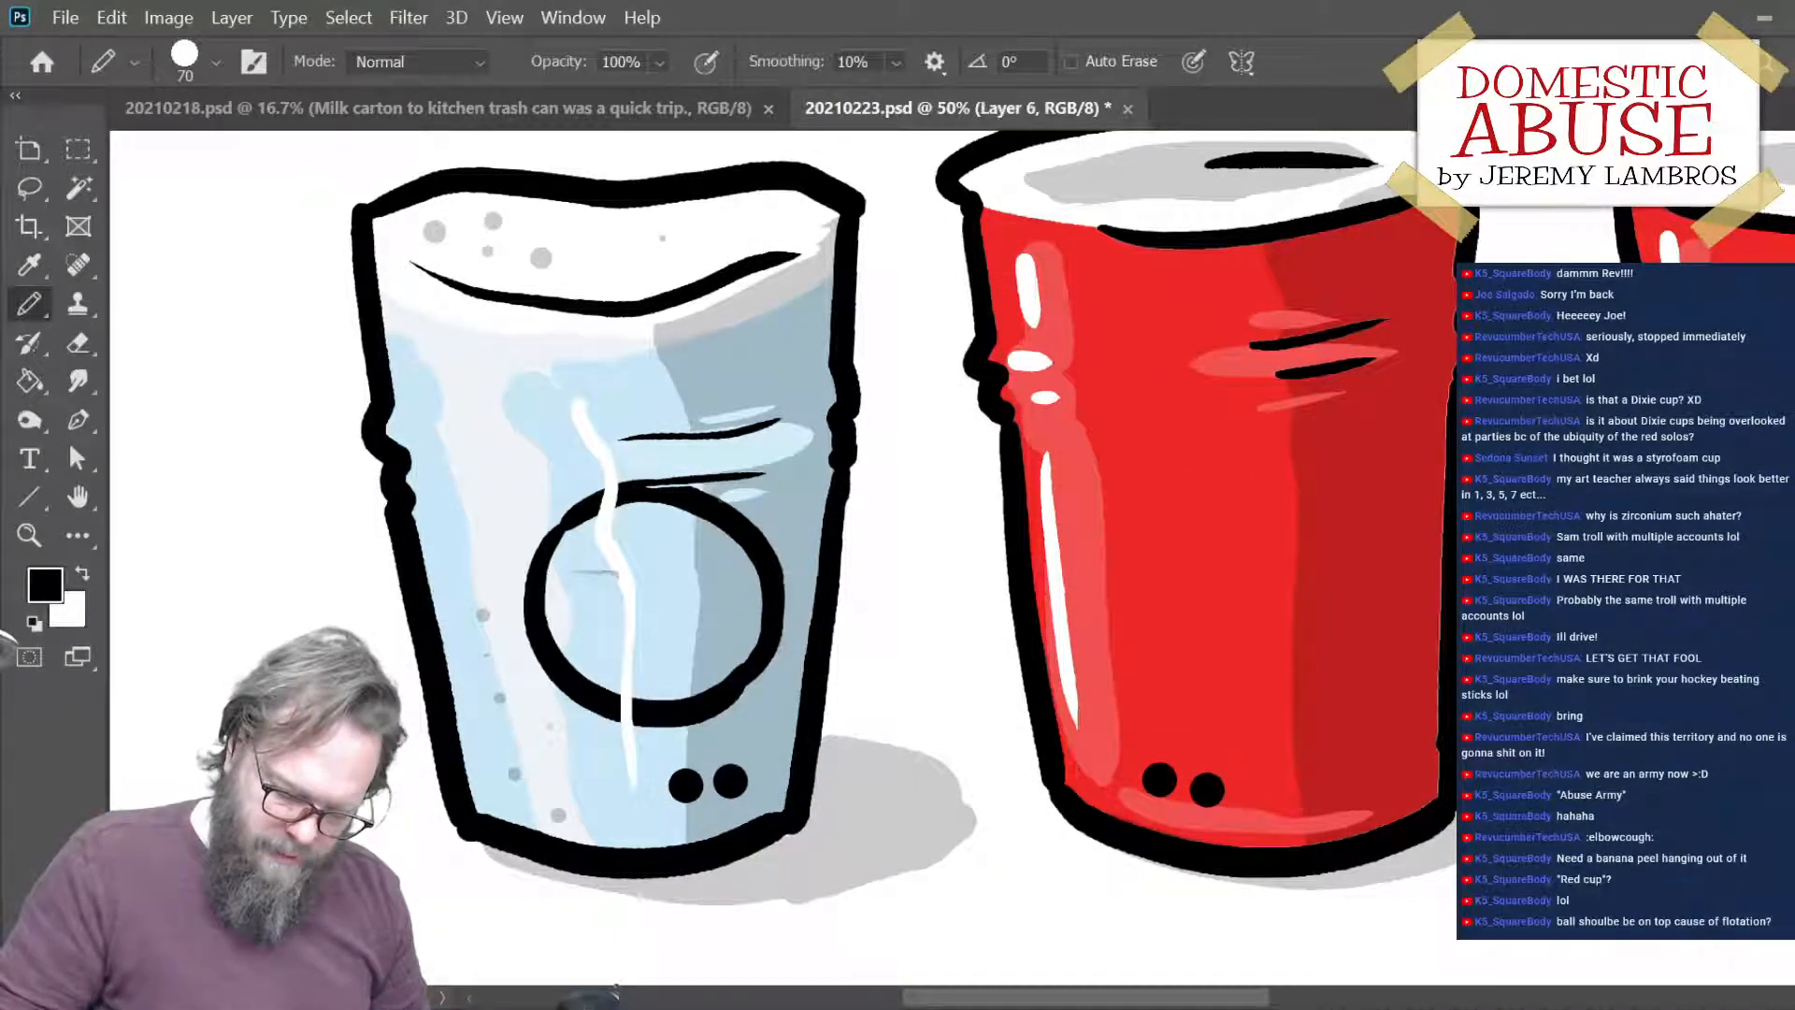
drag(689, 734, 290, 823)
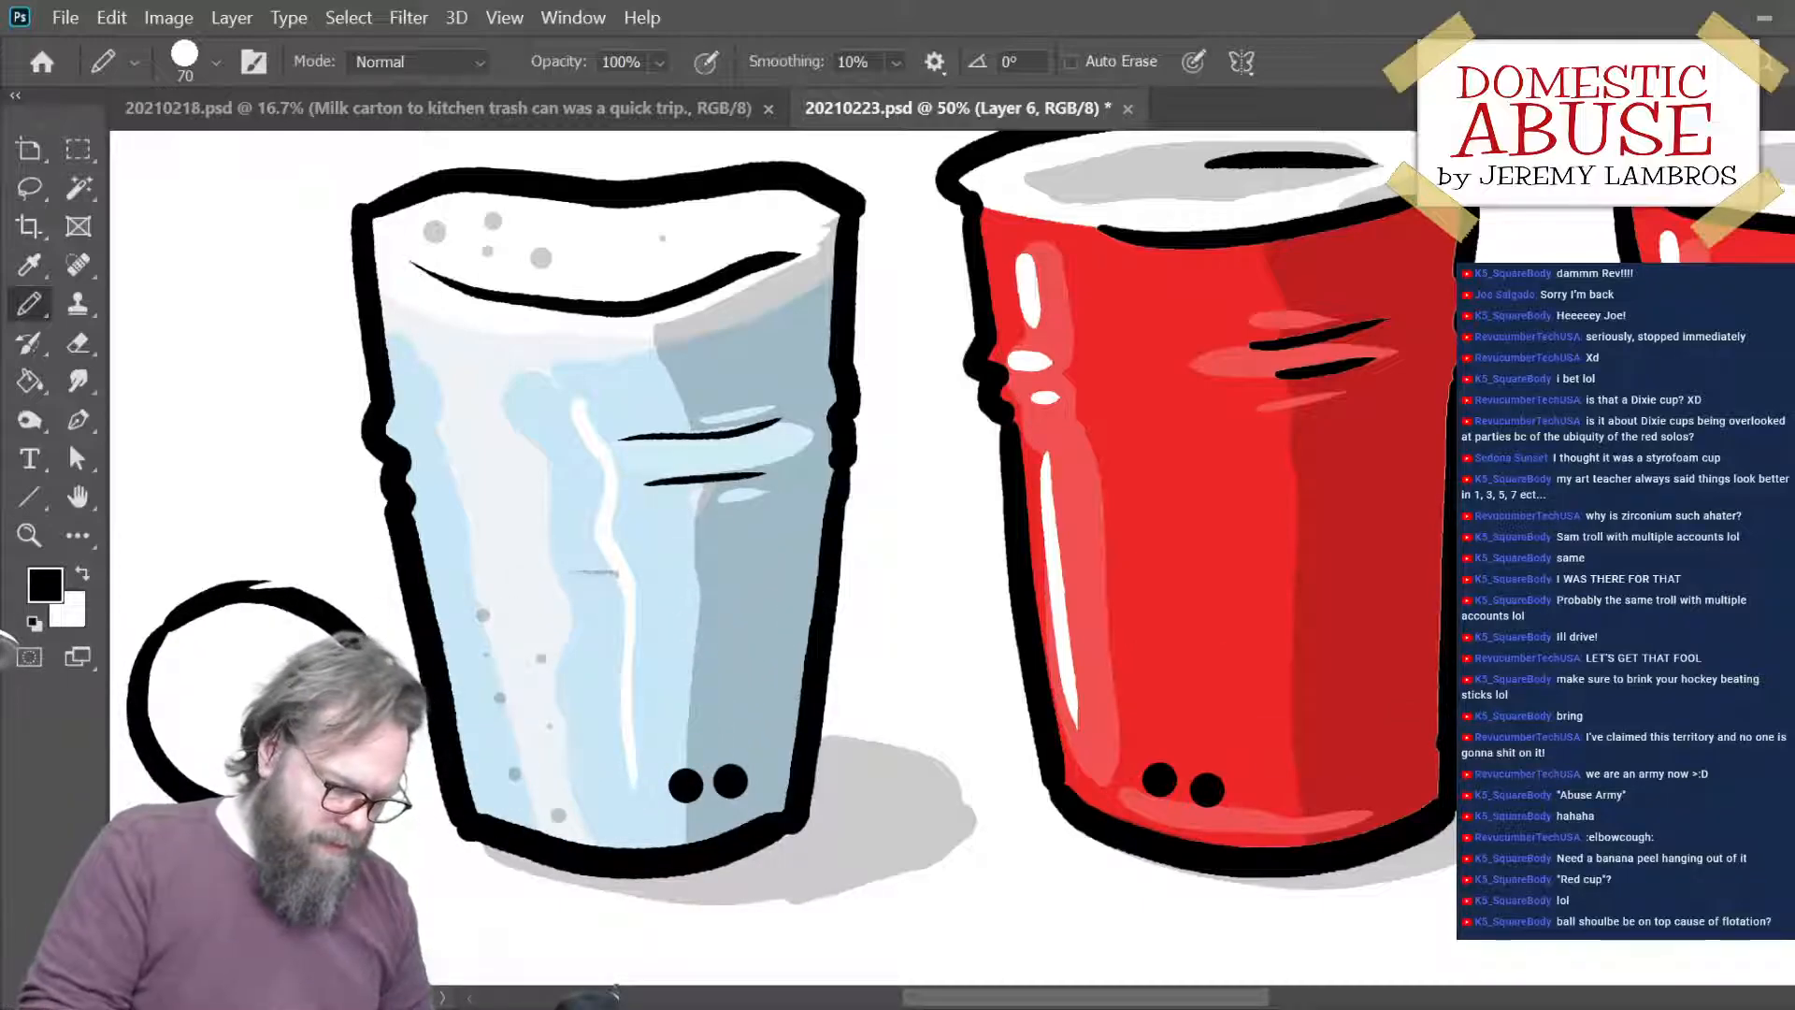
key(g)
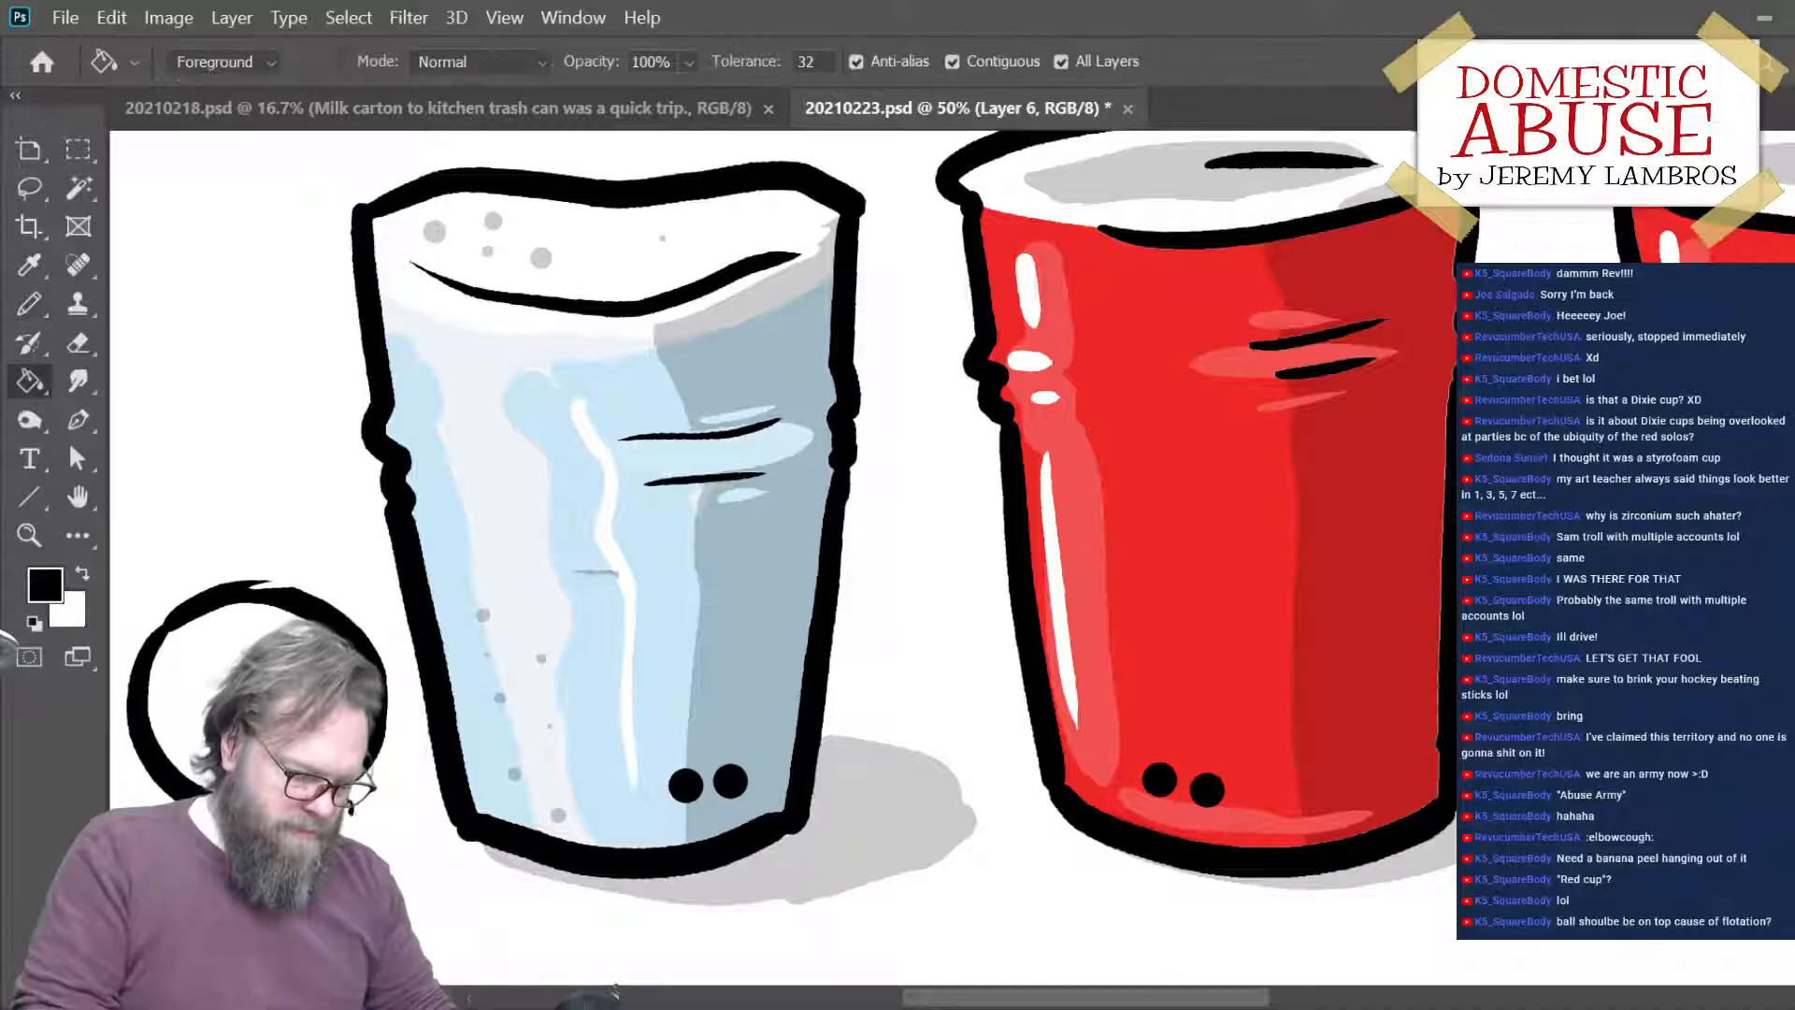
key(x)
drag(377, 684, 734, 593)
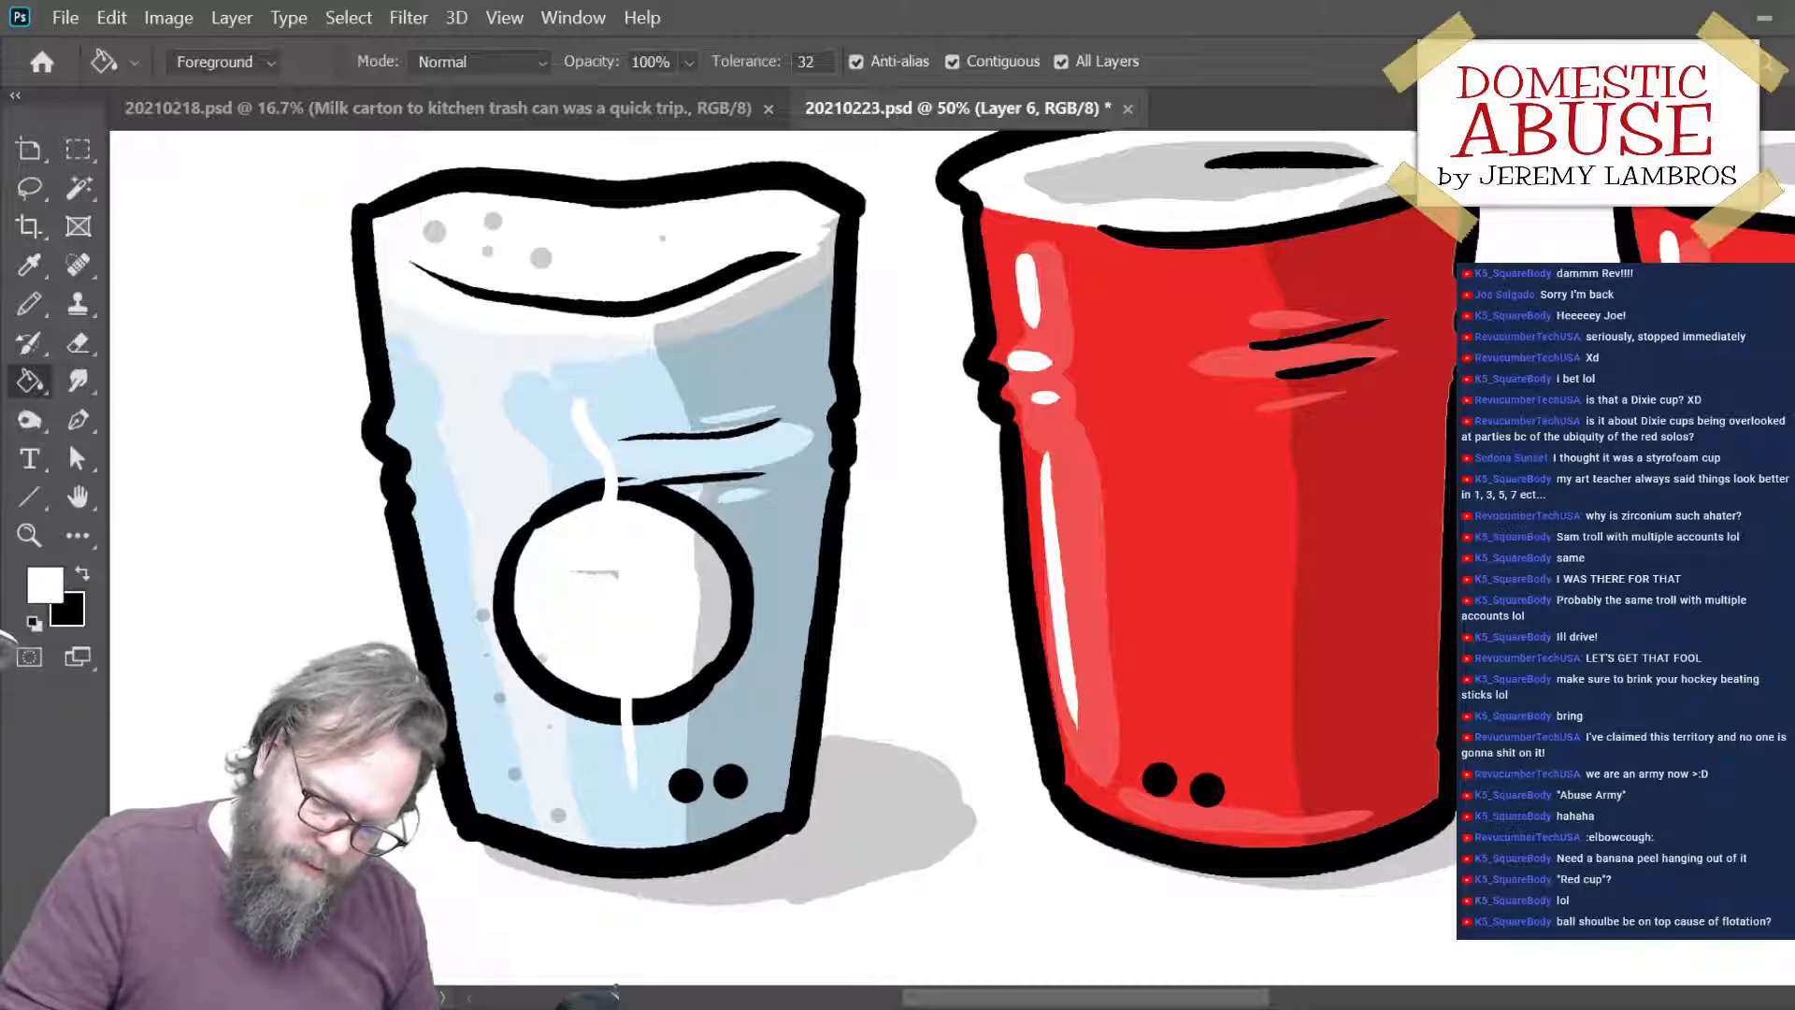
- Lower the opacity of the ball's layer and move the ball up so it overlaps the surface of the ice
key(5)
key(4)
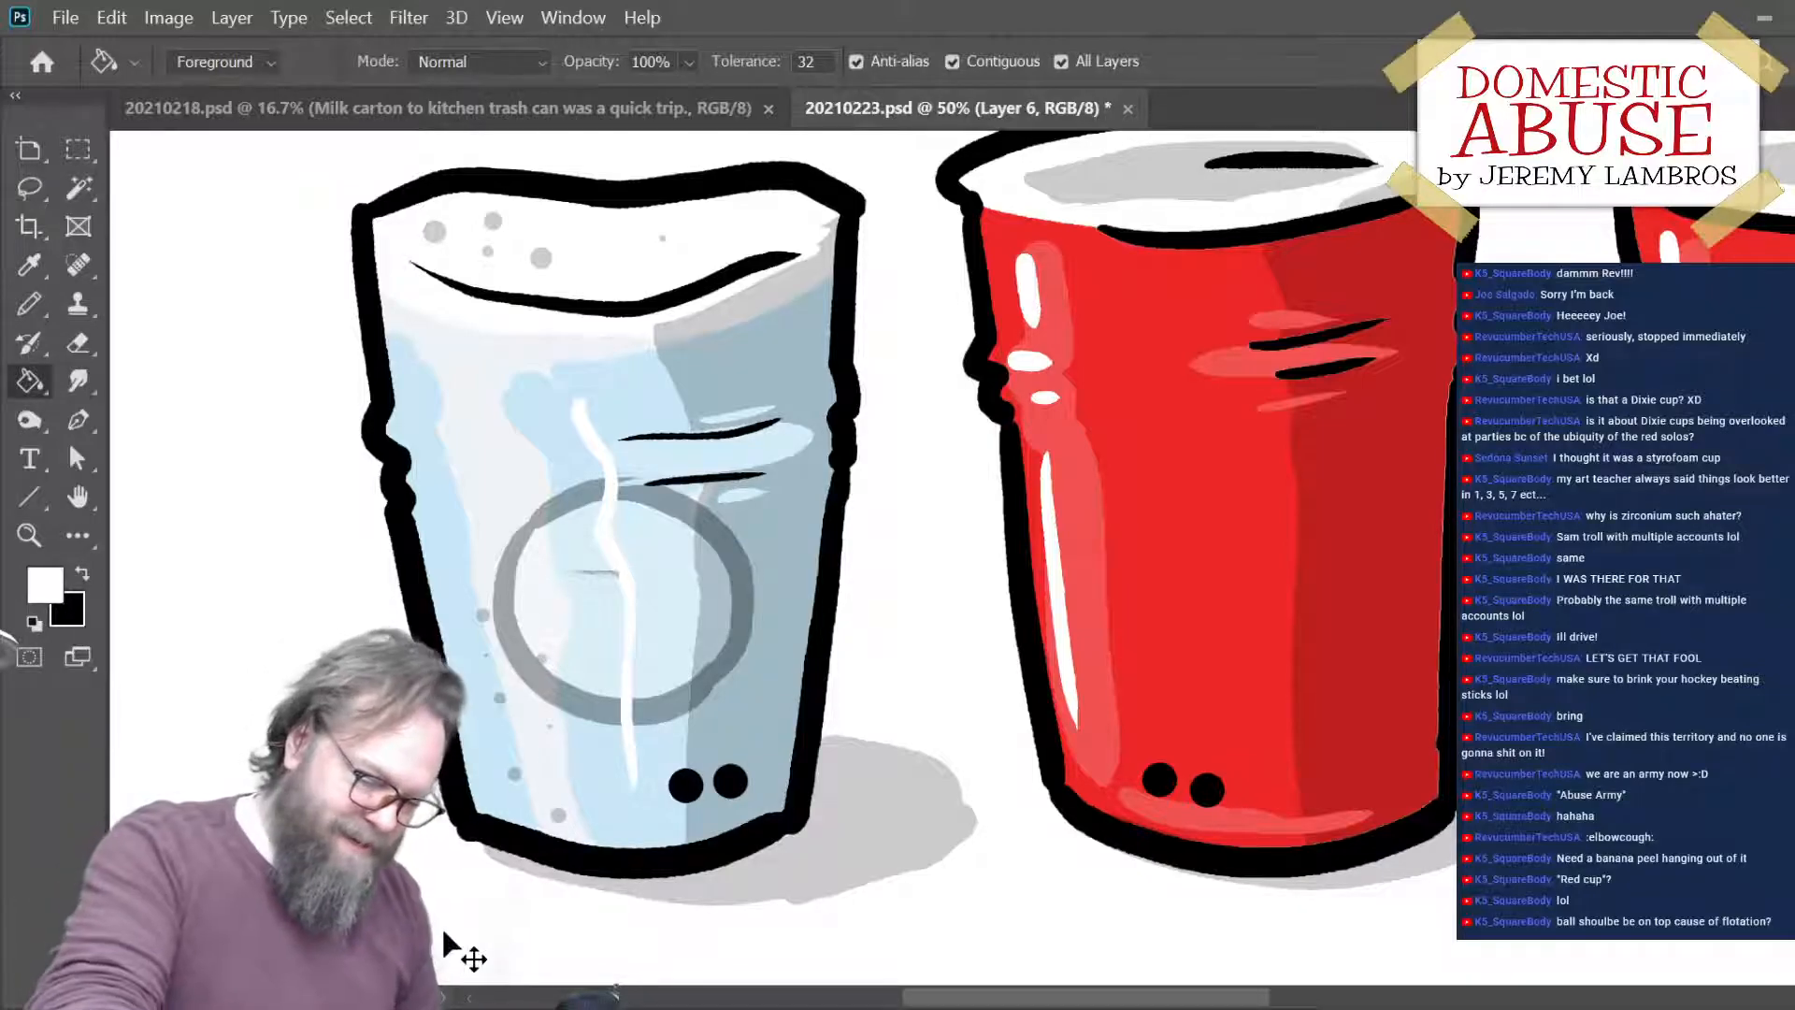
key(ctrl+minus)
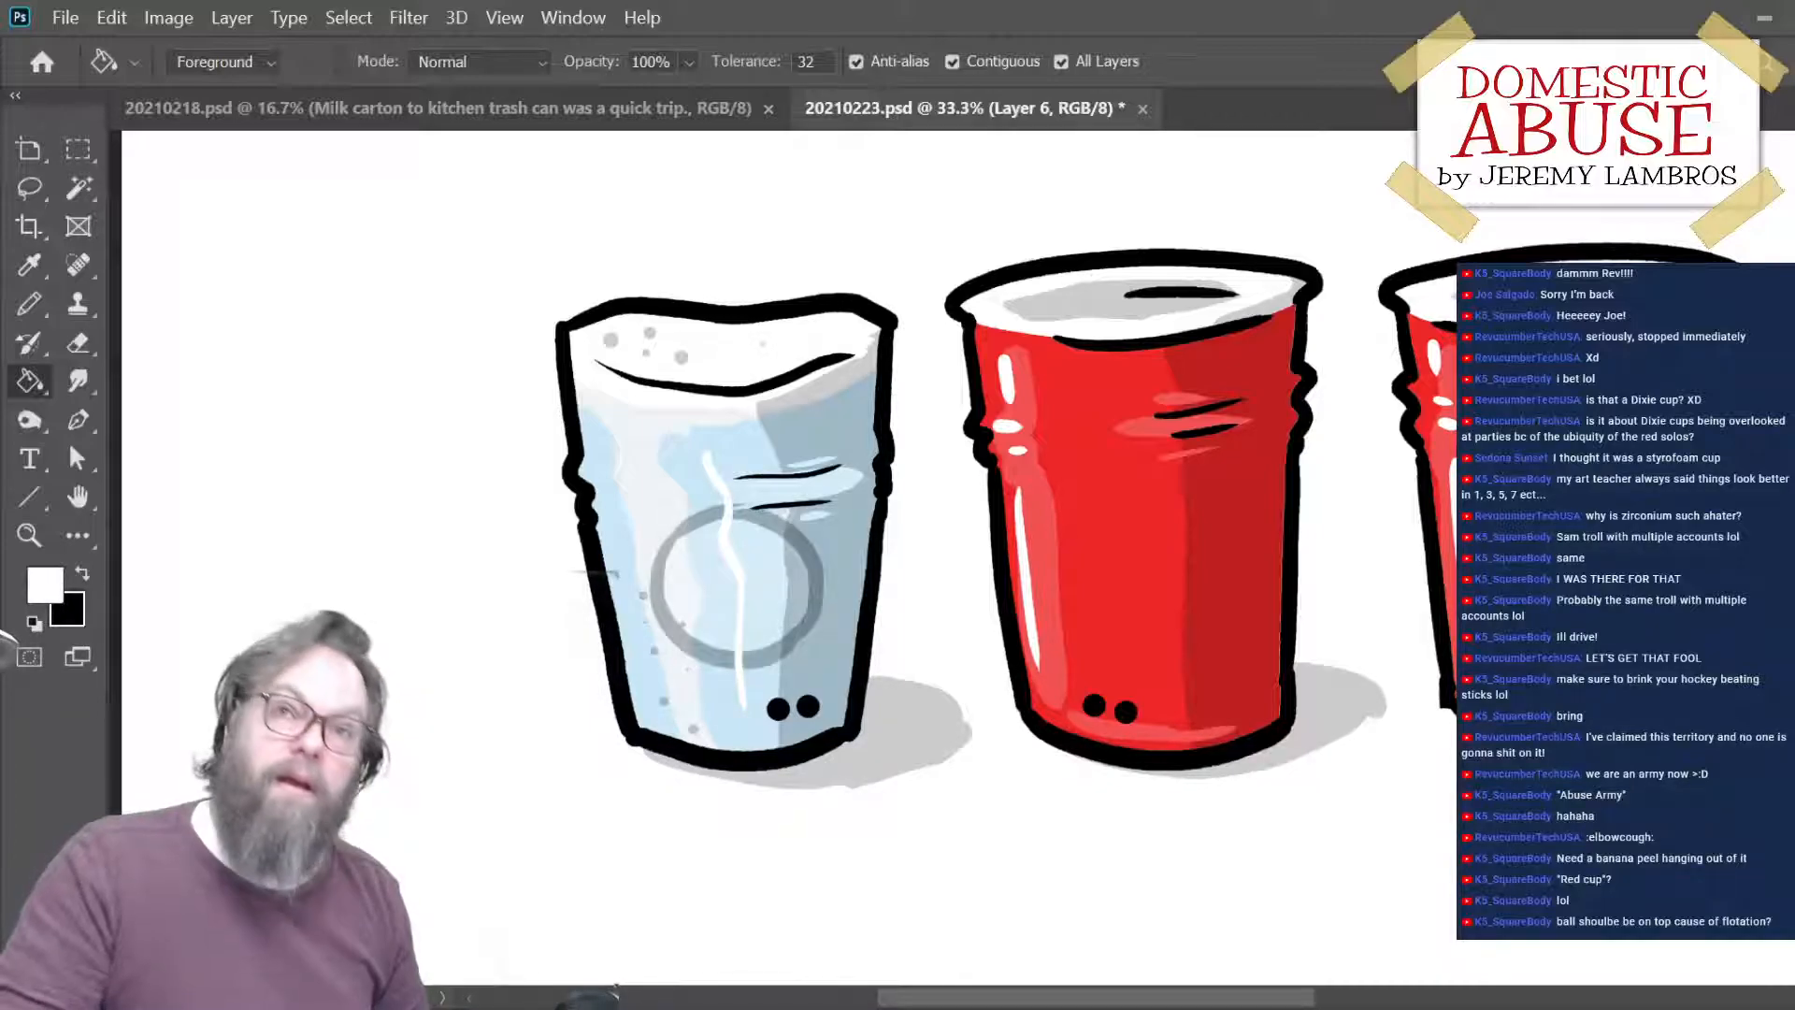
key(ctrl+minus)
key(ctrl+minus)
key(ctrl+minus)
key(ctrl+minus)
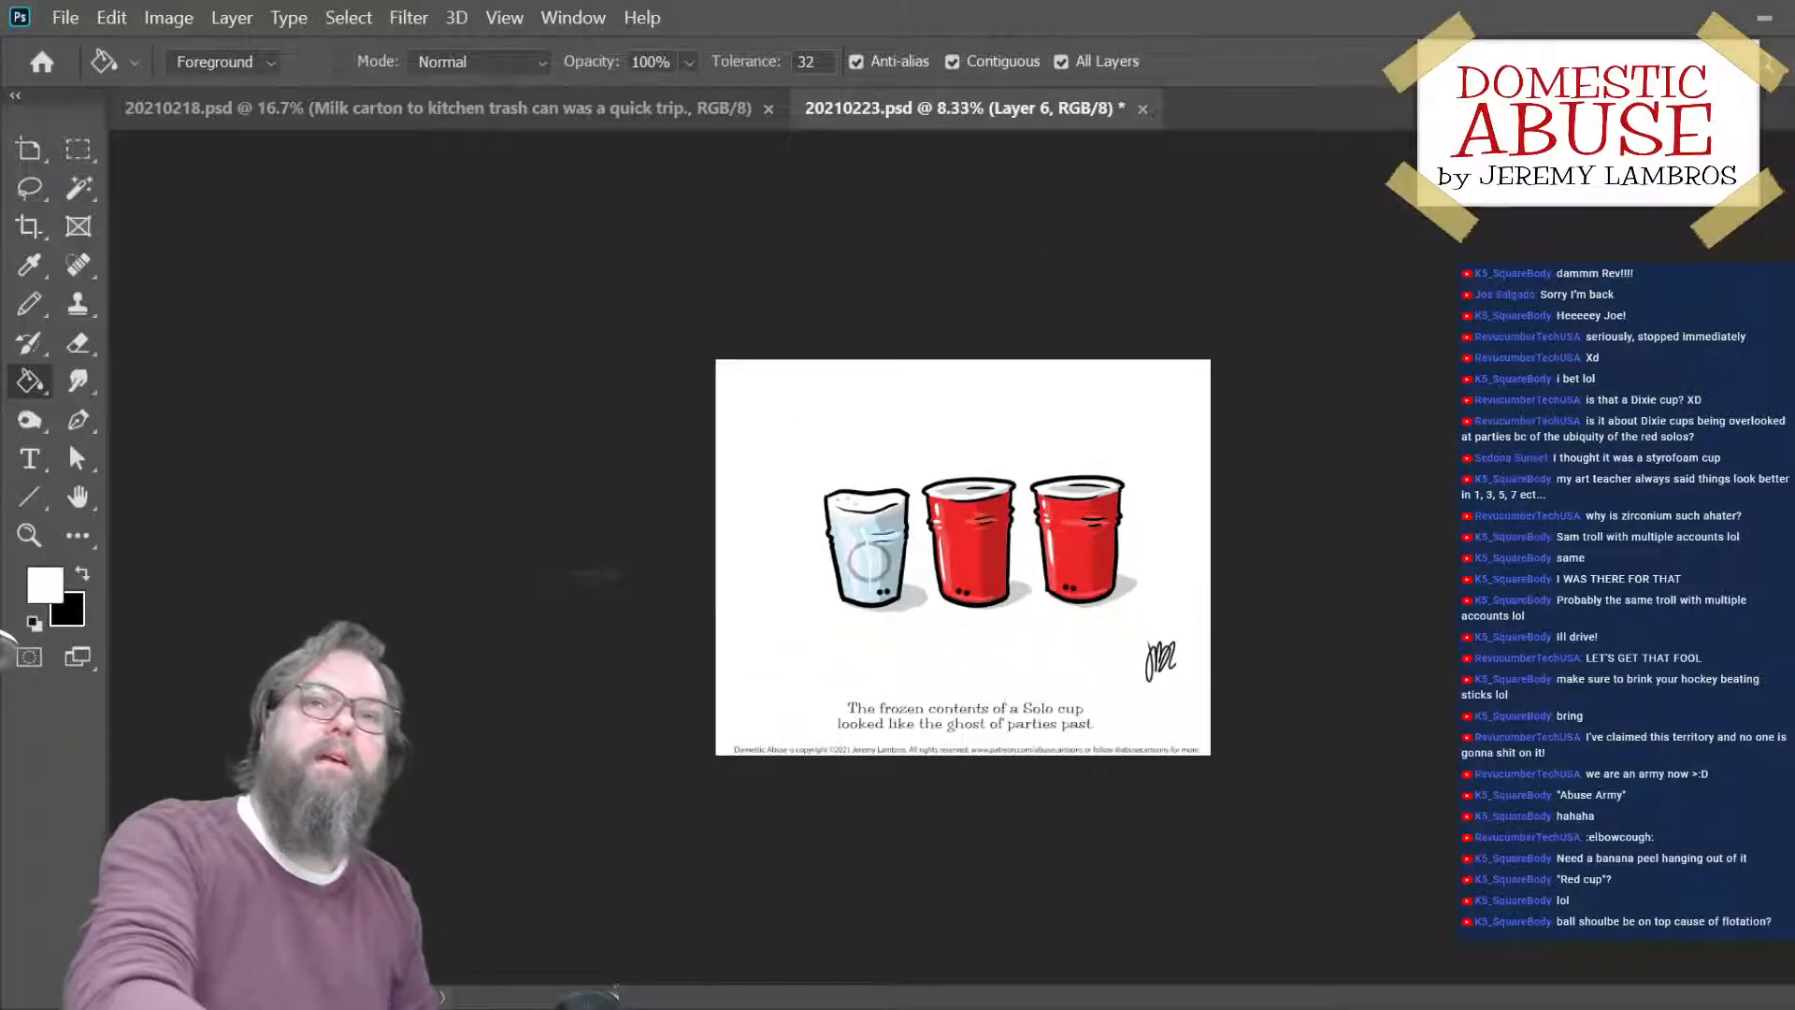
key(ctrl+plus)
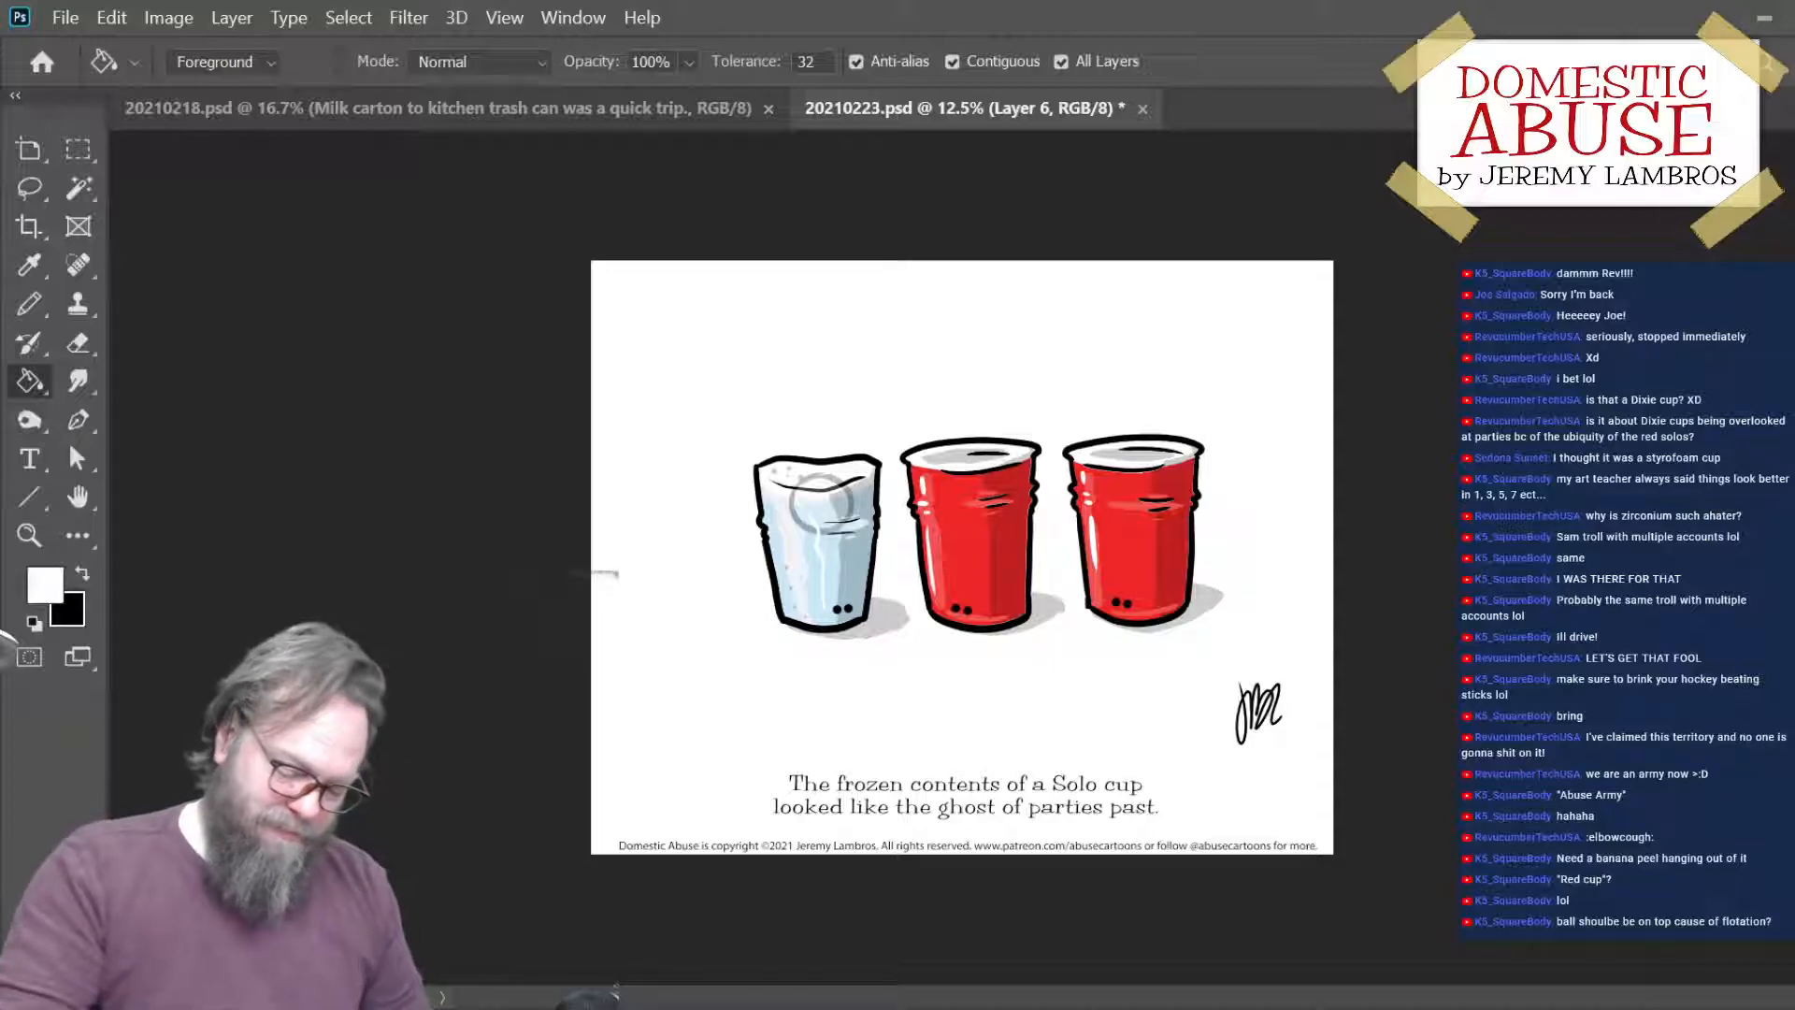
key(ctrl+plus)
key(ctrl+plus)
key(ctrl+plus)
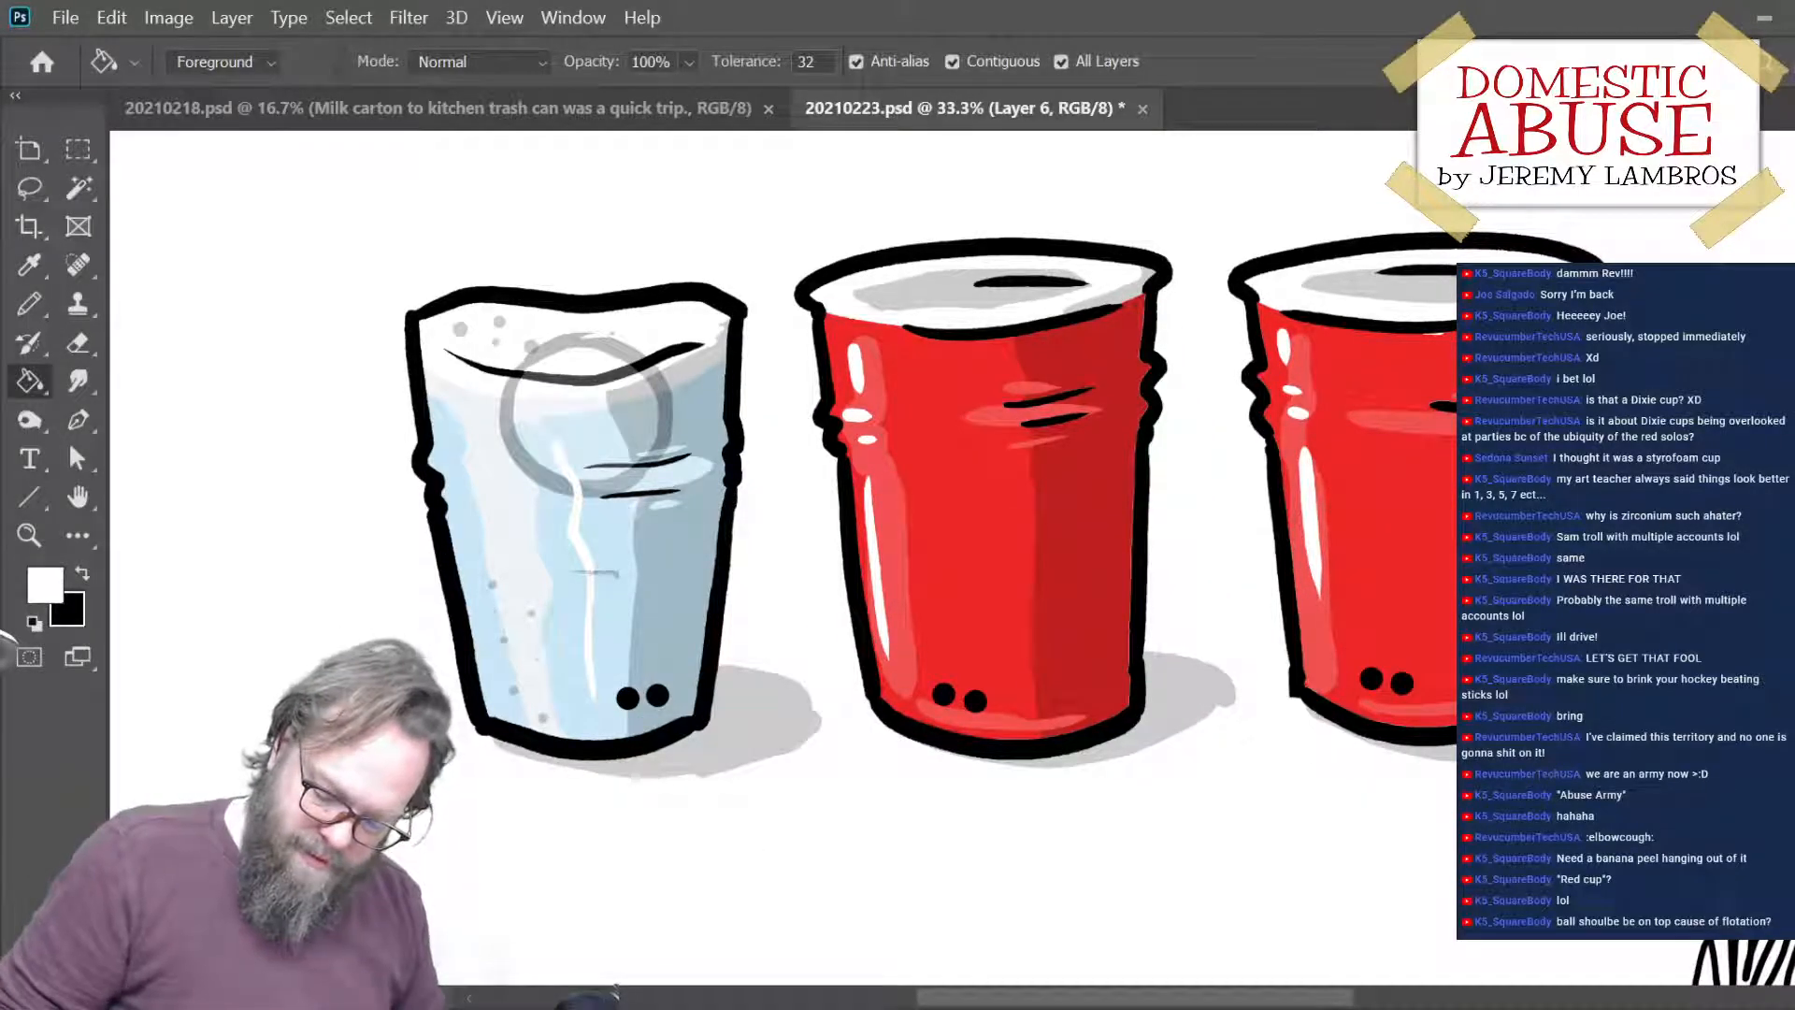
- On a new layer, draw a black arc with the Pencil for the top of the ball poking out of the ice
click(1751, 968)
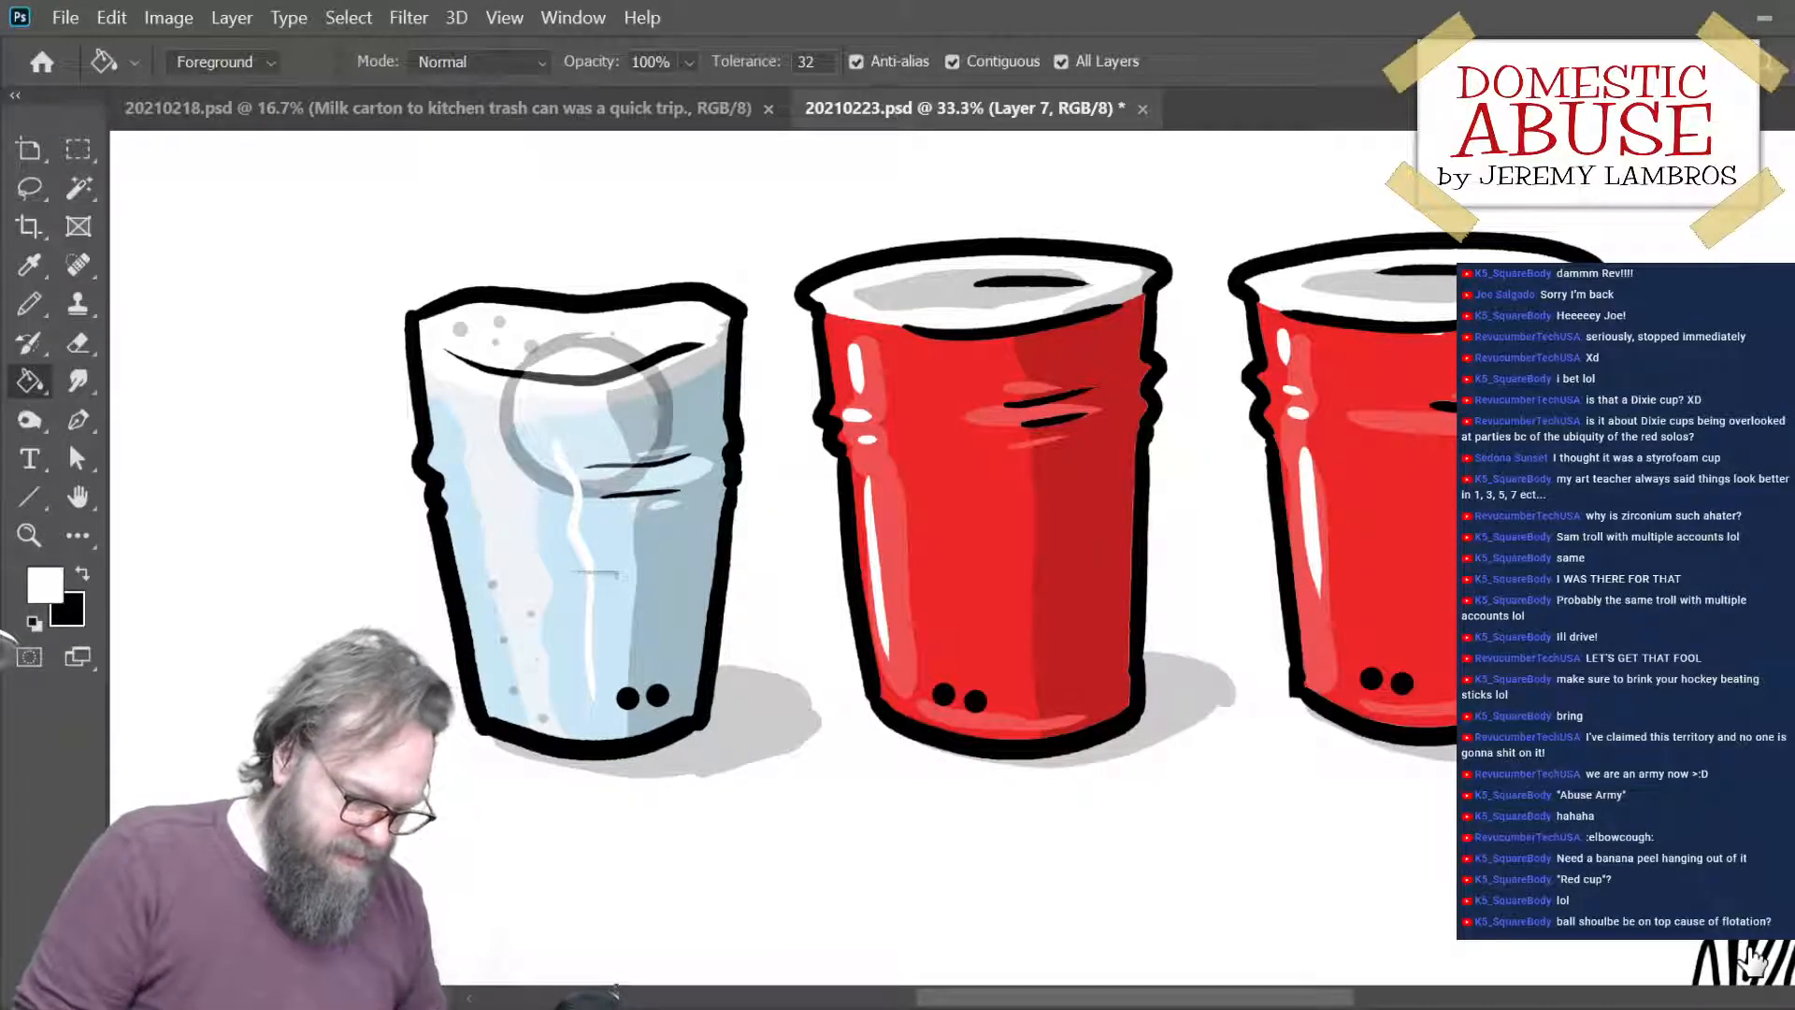
key(x)
key(b)
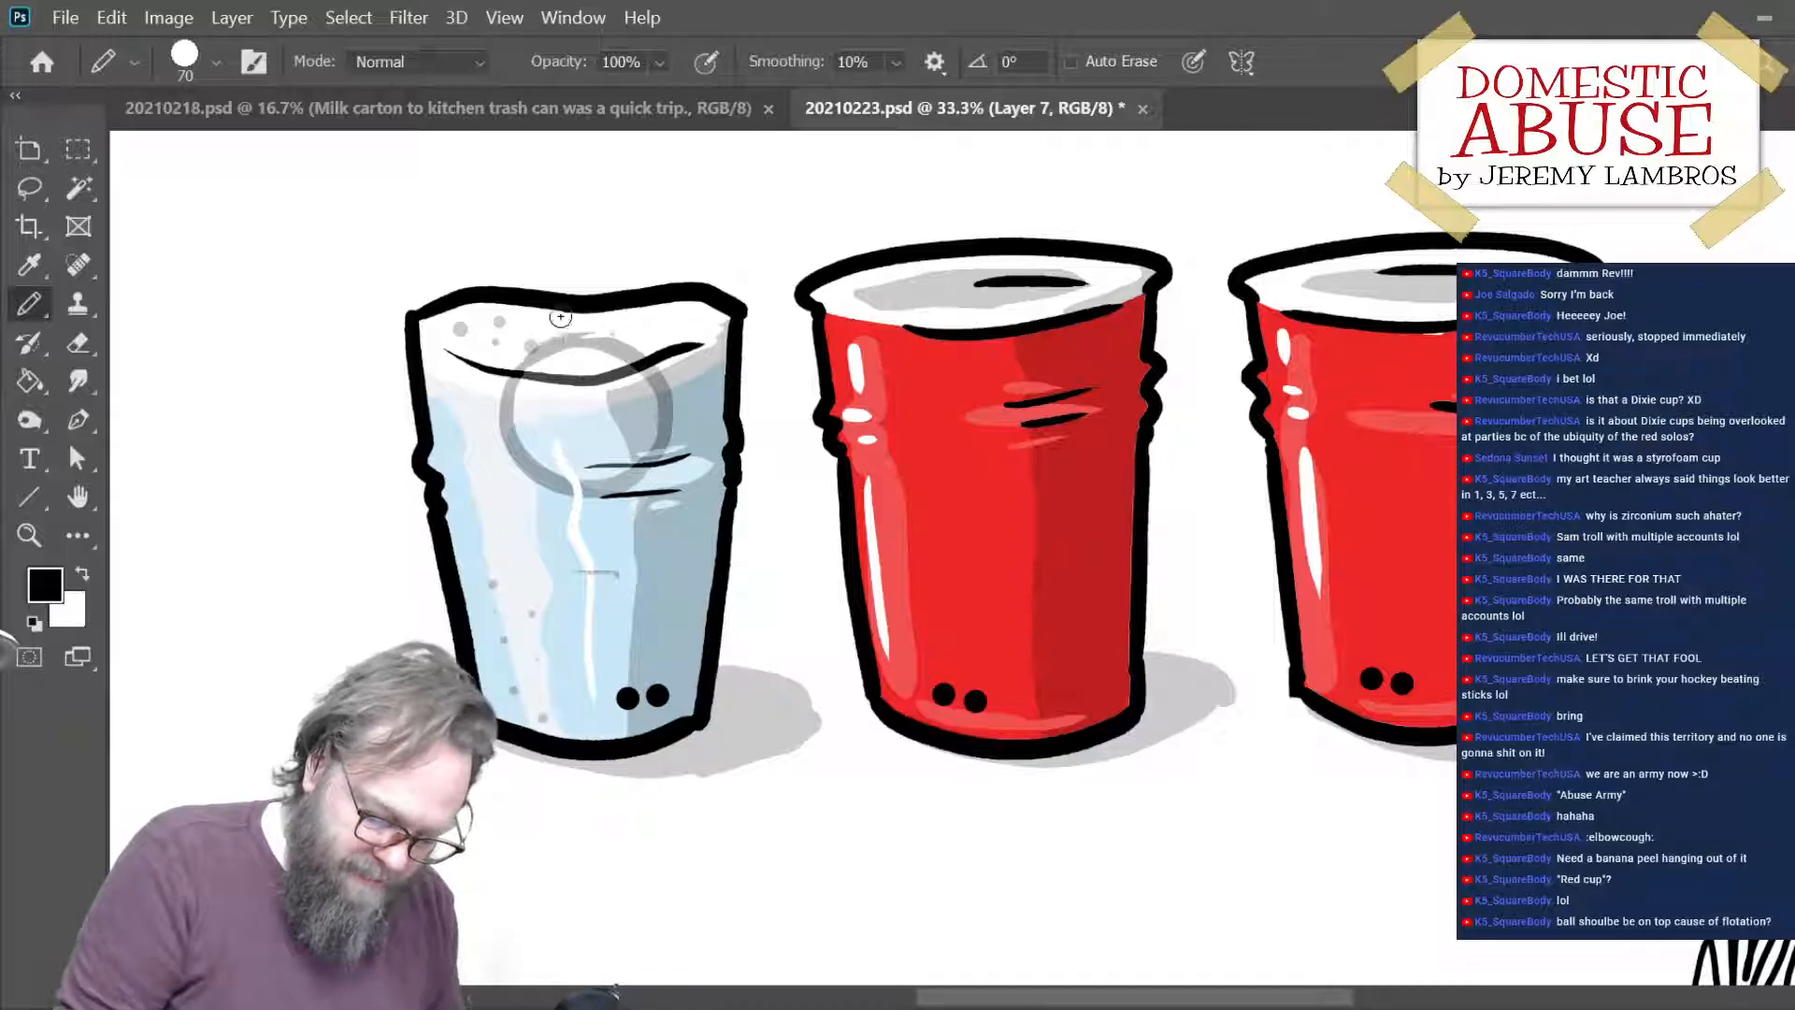
mouse_move(540, 348)
mouse_down()
mouse_move(633, 355)
mouse_move(603, 335)
mouse_move(639, 353)
mouse_up()
key(ctrl+z)
key(ctrl+z)
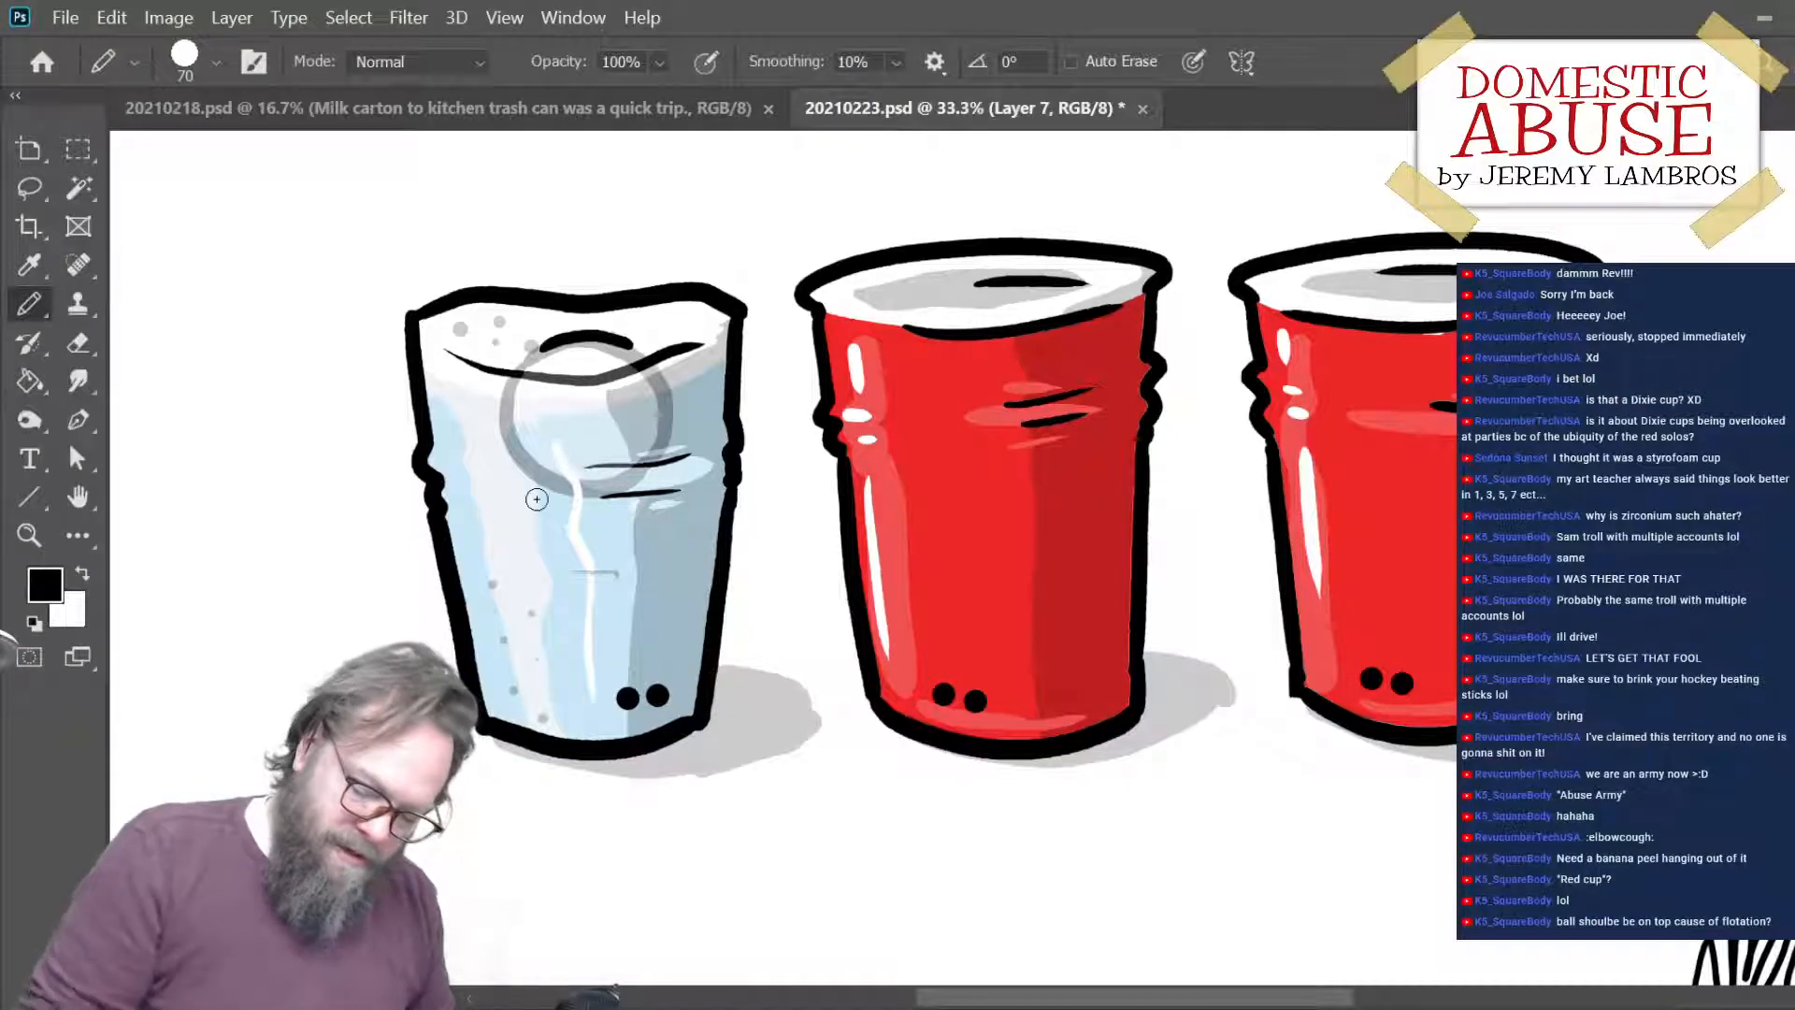
- Select the semi-transparent ball's layer and move the ball onto the blank canvas beside the ice-filled cup
key(alt+bracketleft)
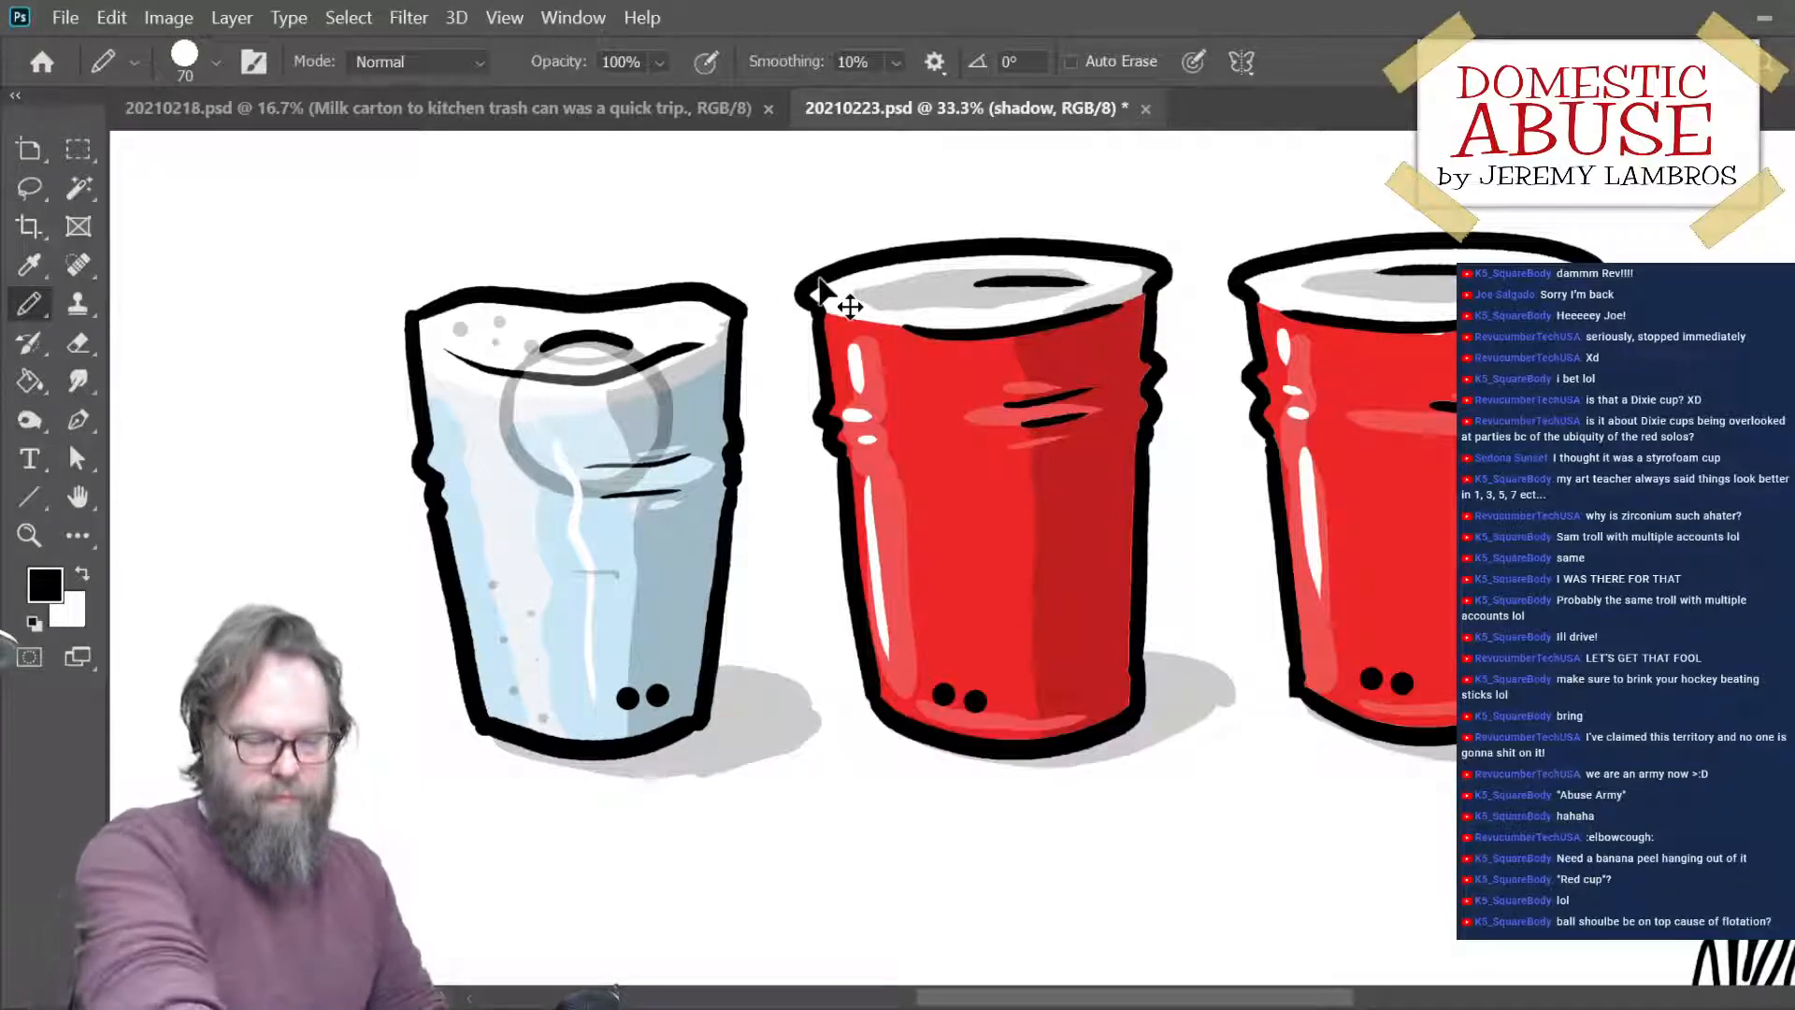
key(ctrl+0)
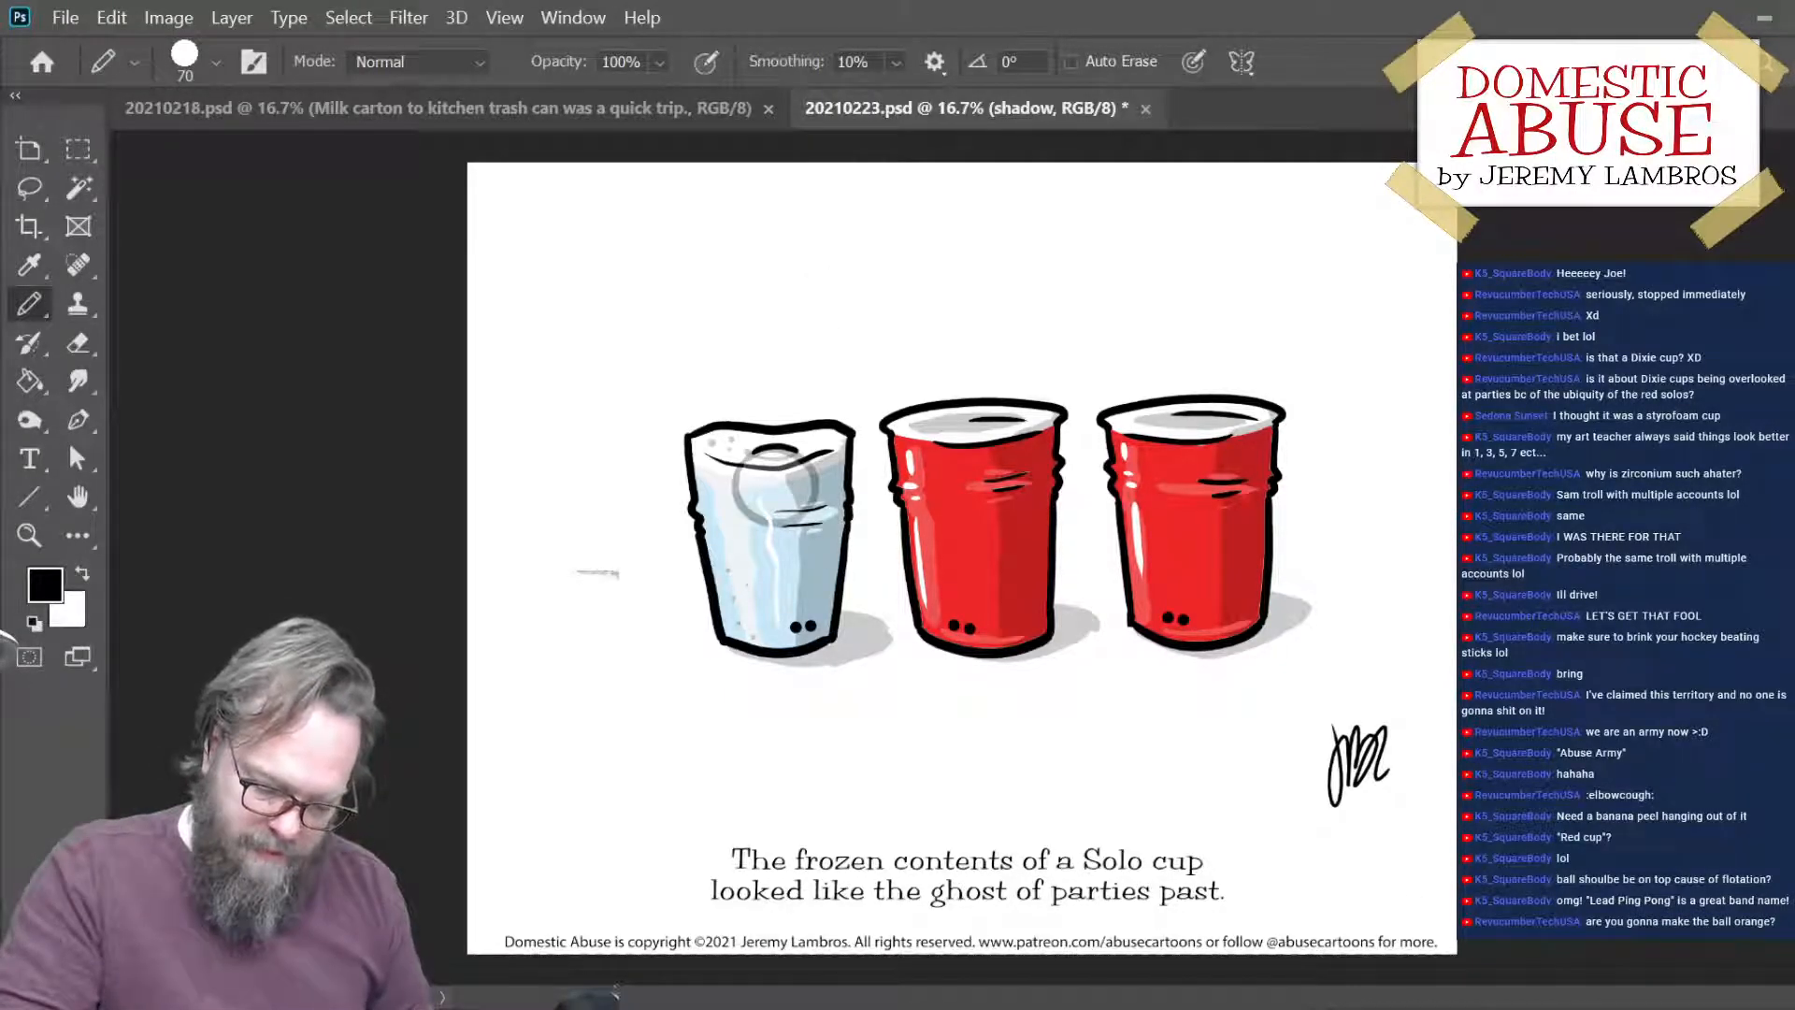
key(ctrl+alt+shift+n)
key(ctrl+t)
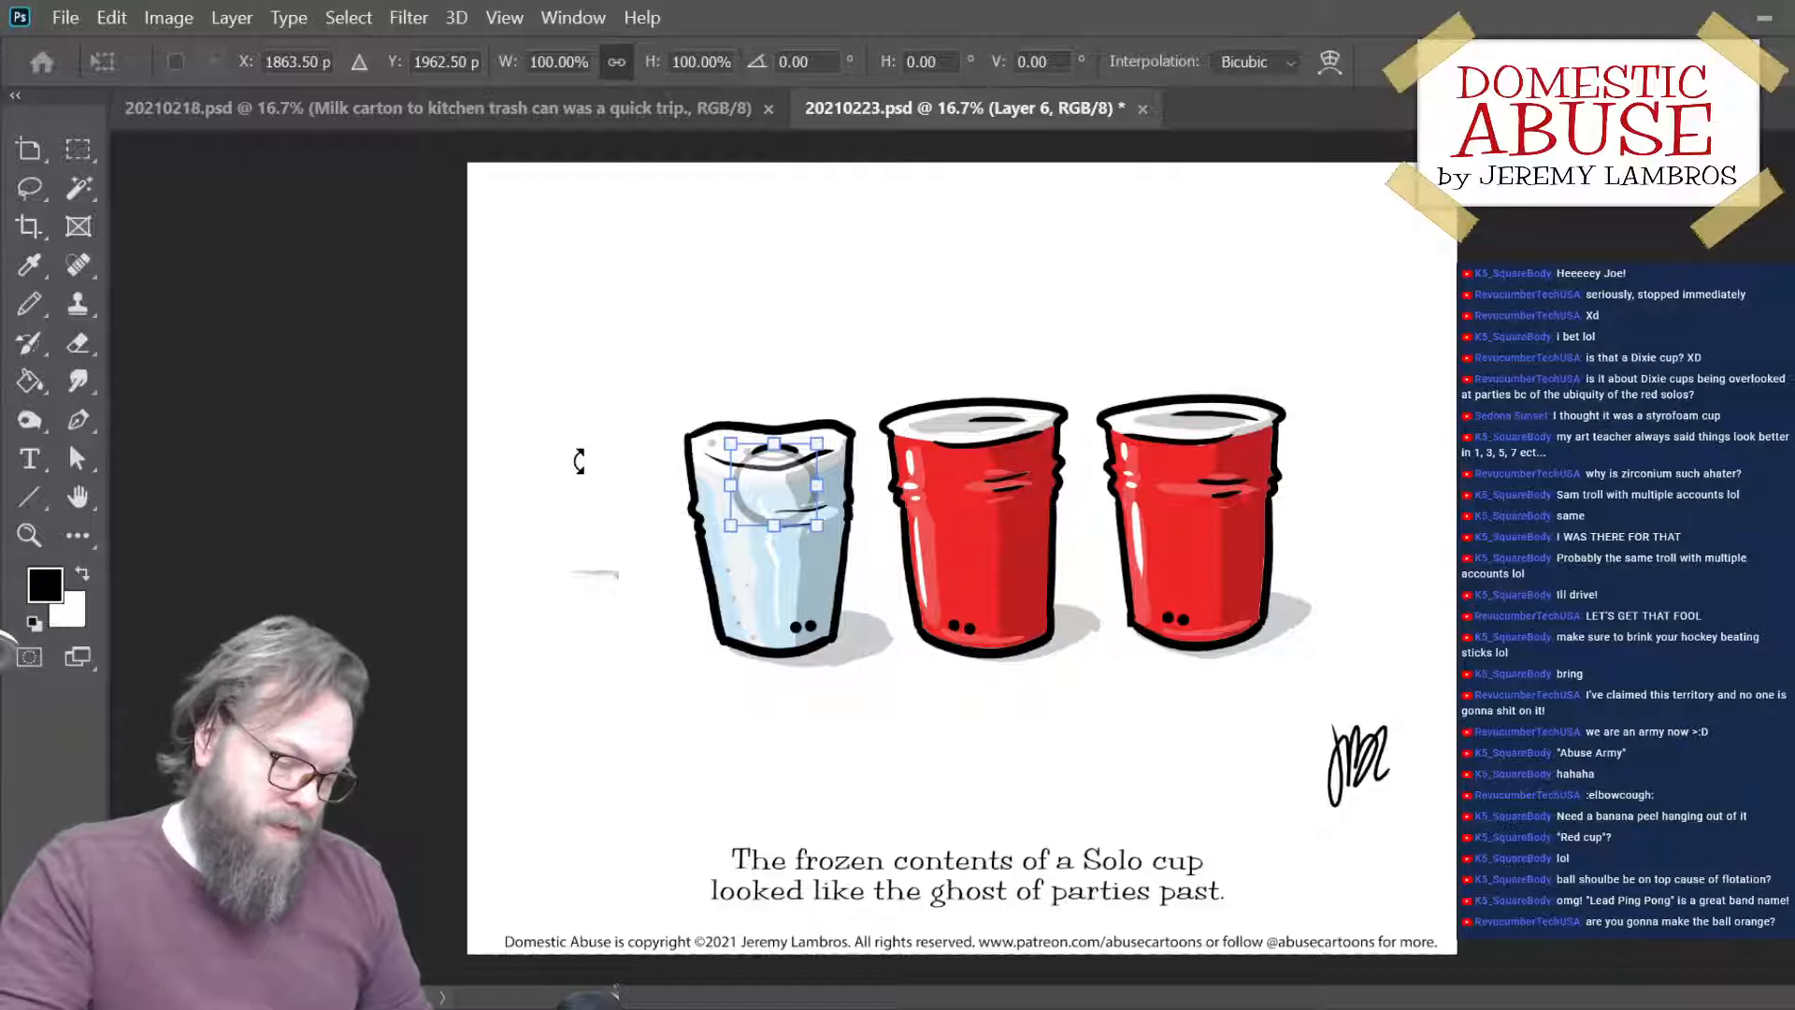
key(Return)
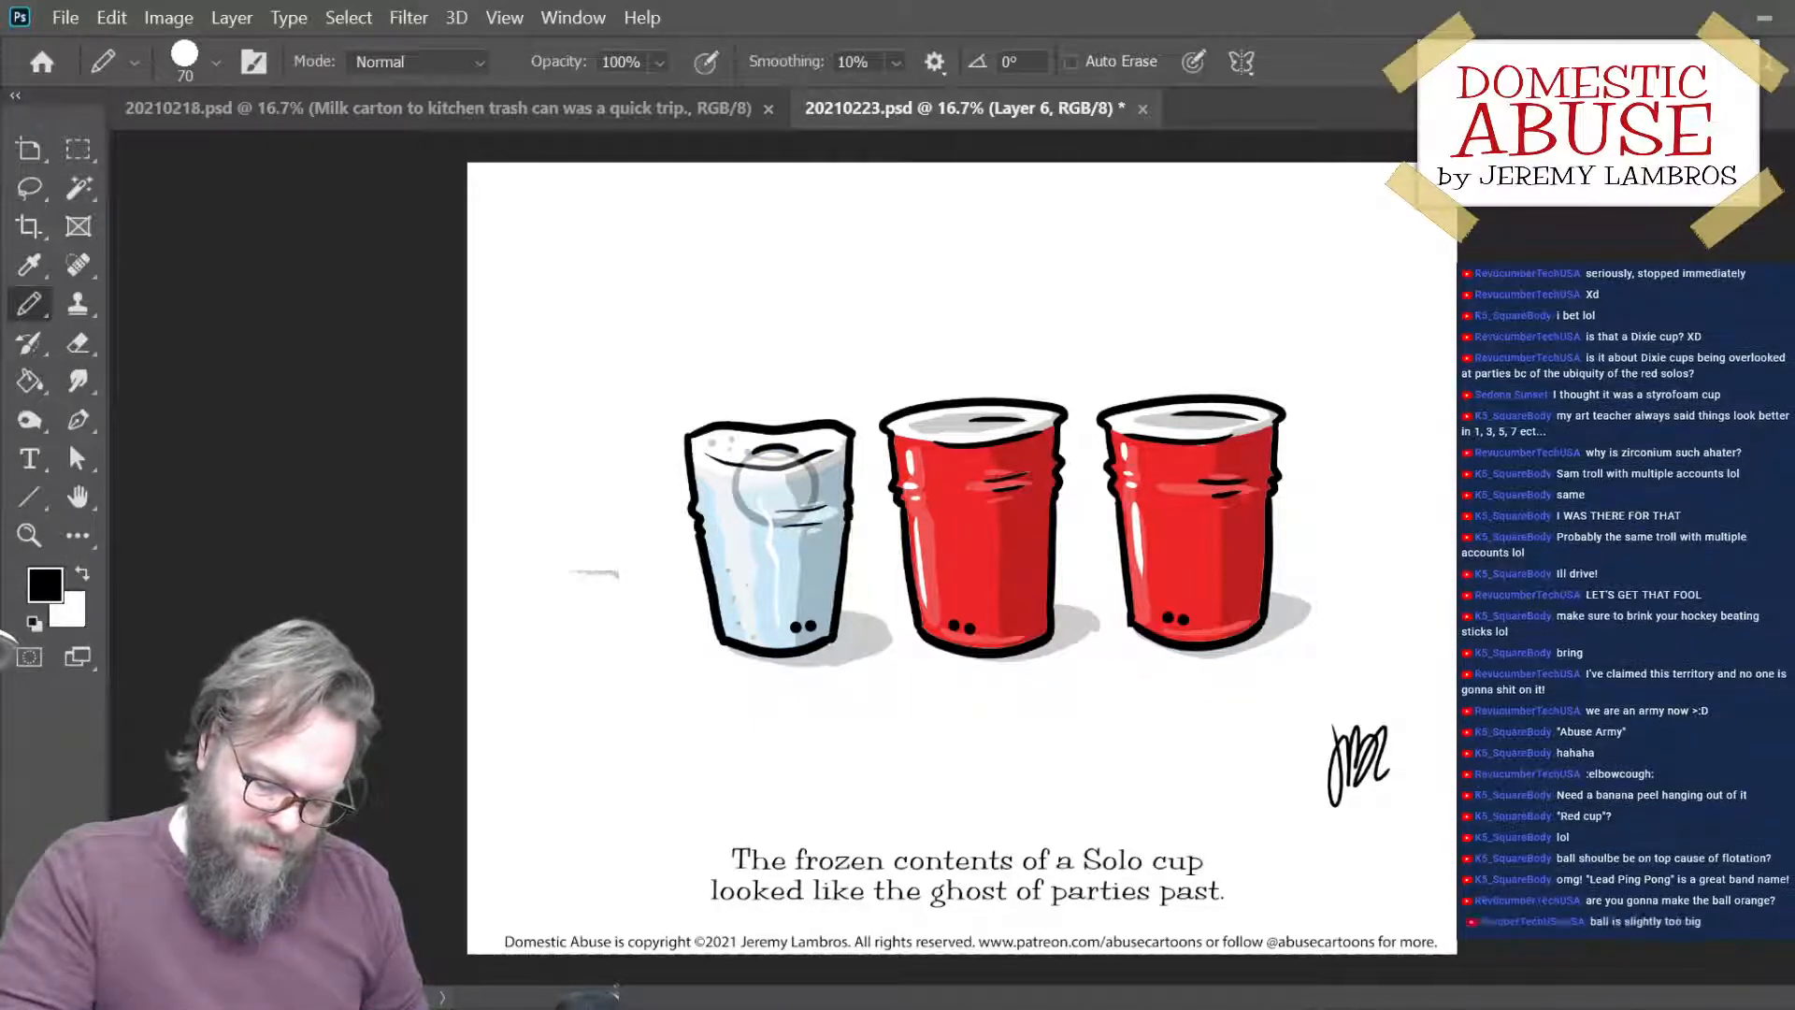
key(ctrl+shift+Left)
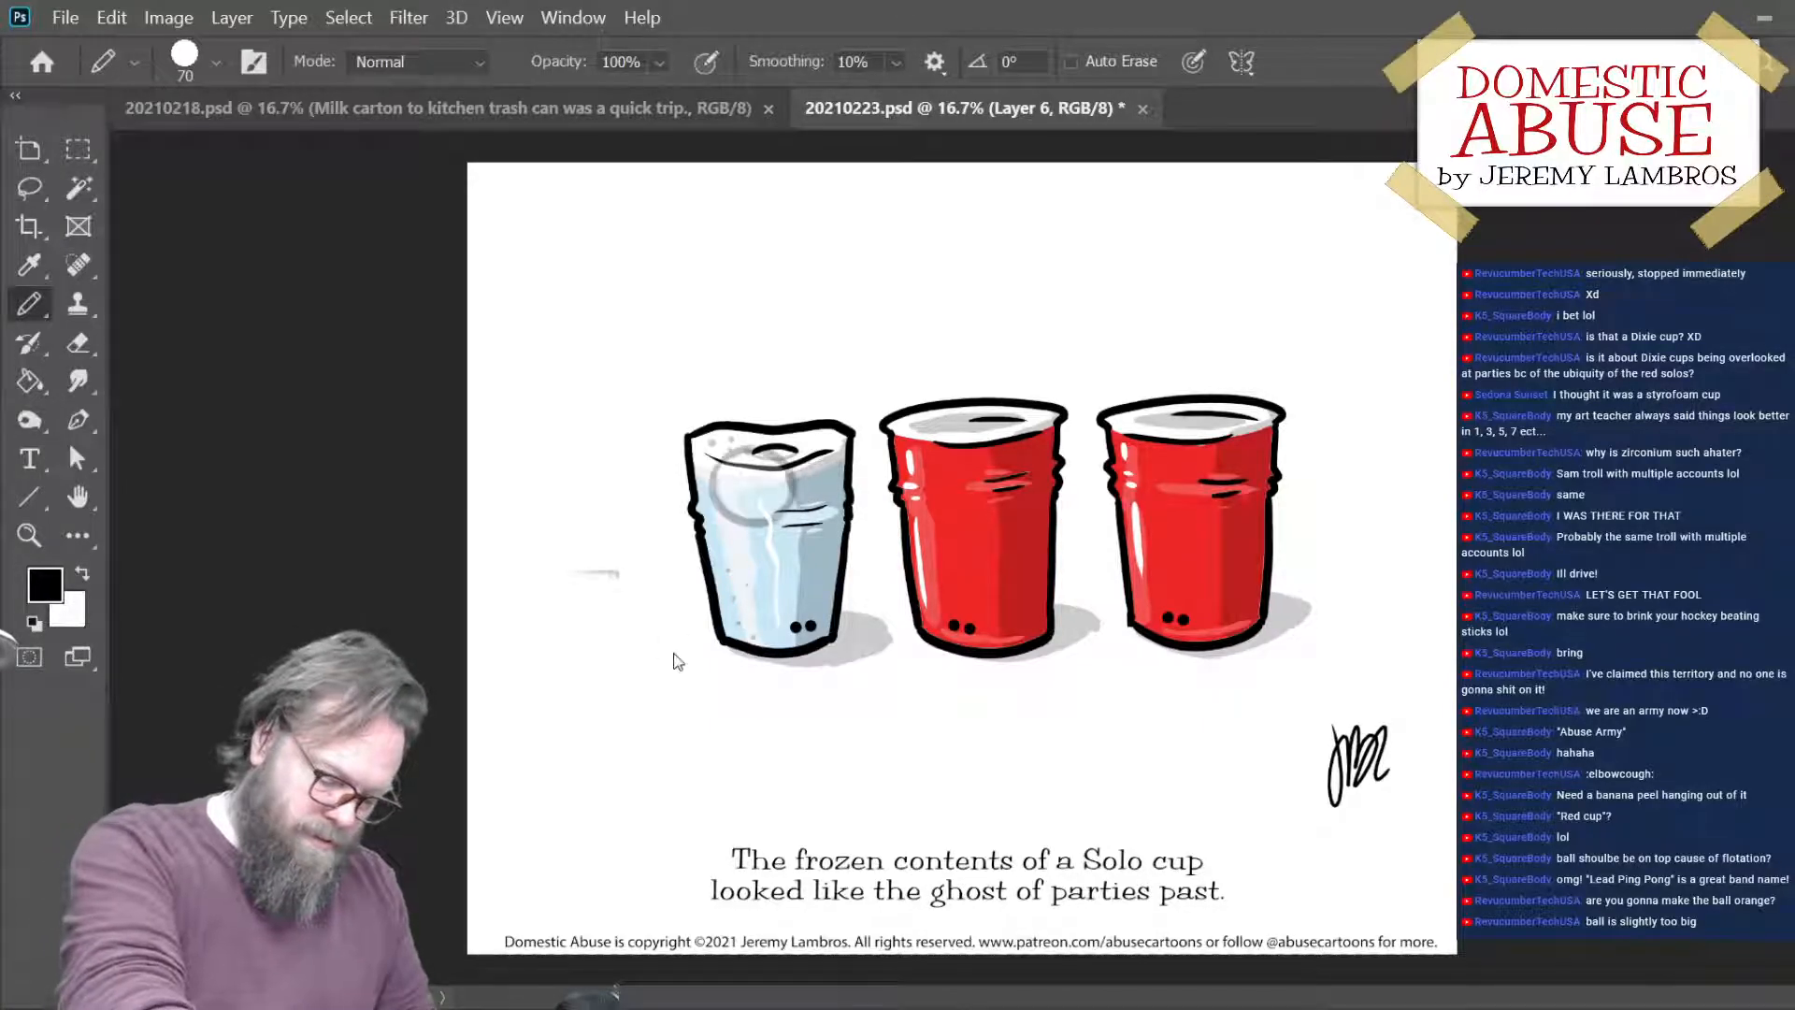
key(ctrl+shift+Left)
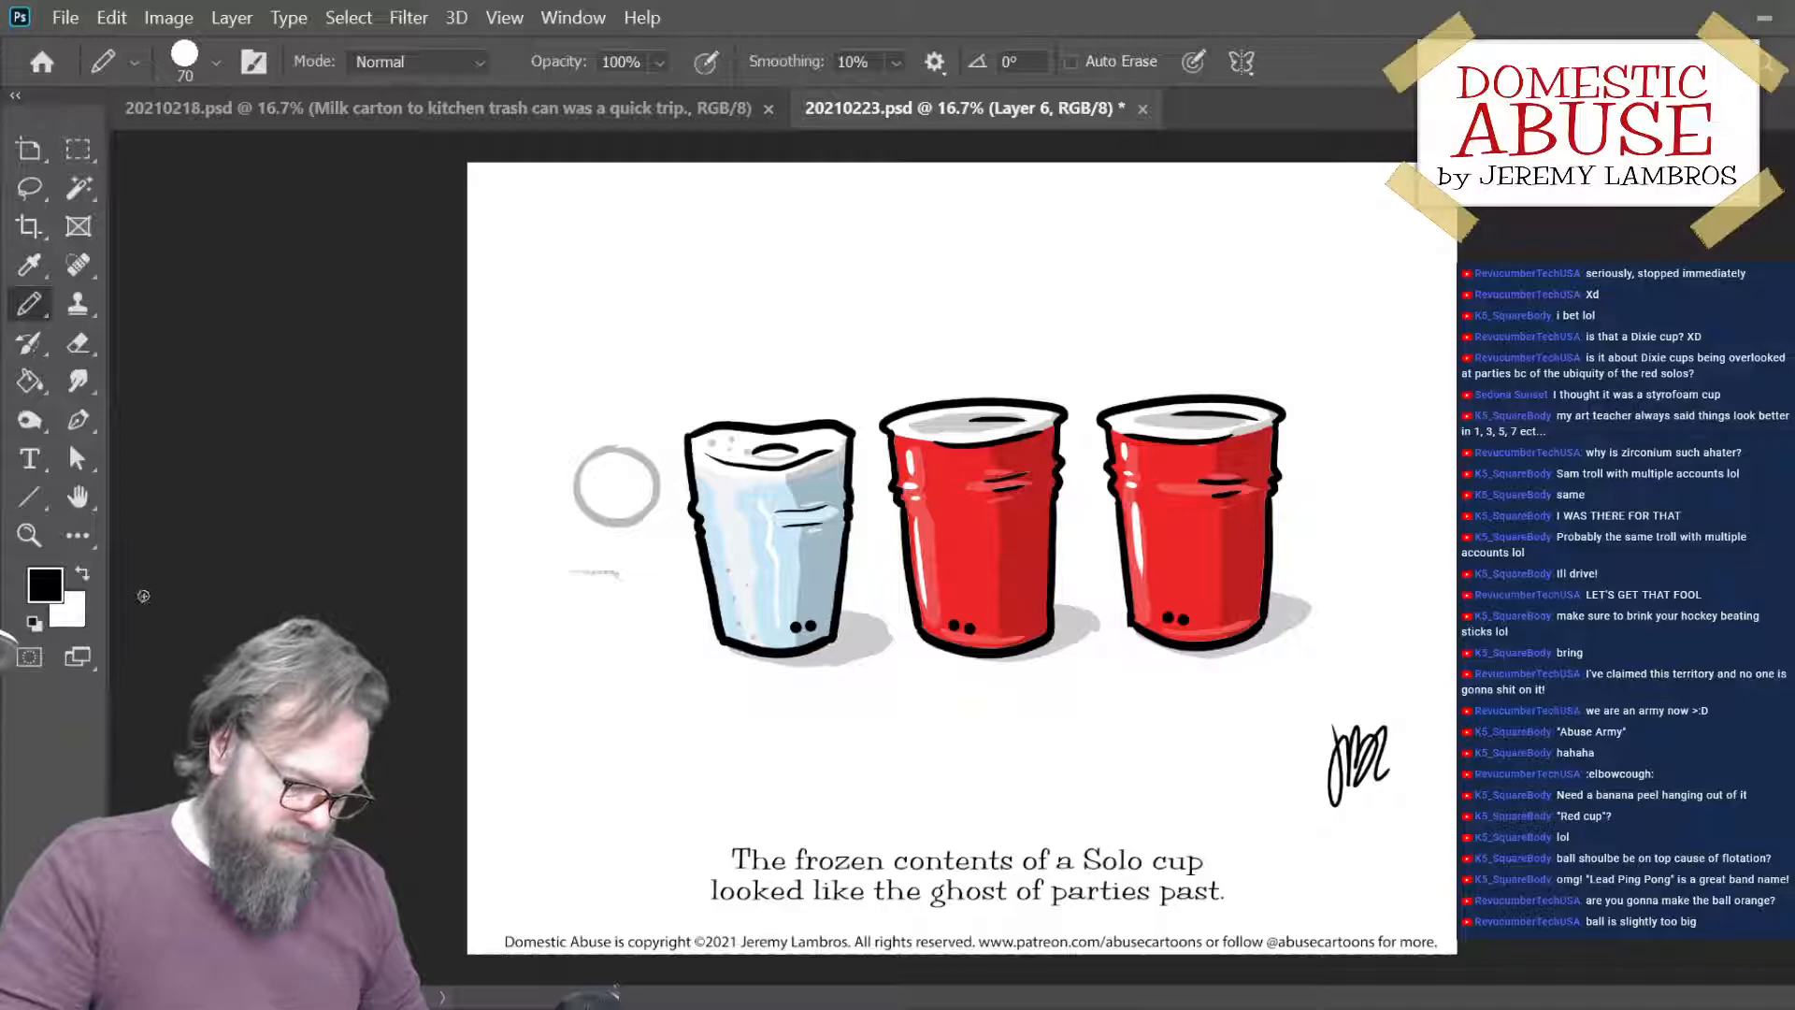
- Fill the semi-transparent ball with a sampled orange and move it back inside the ice-filled cup
key(i)
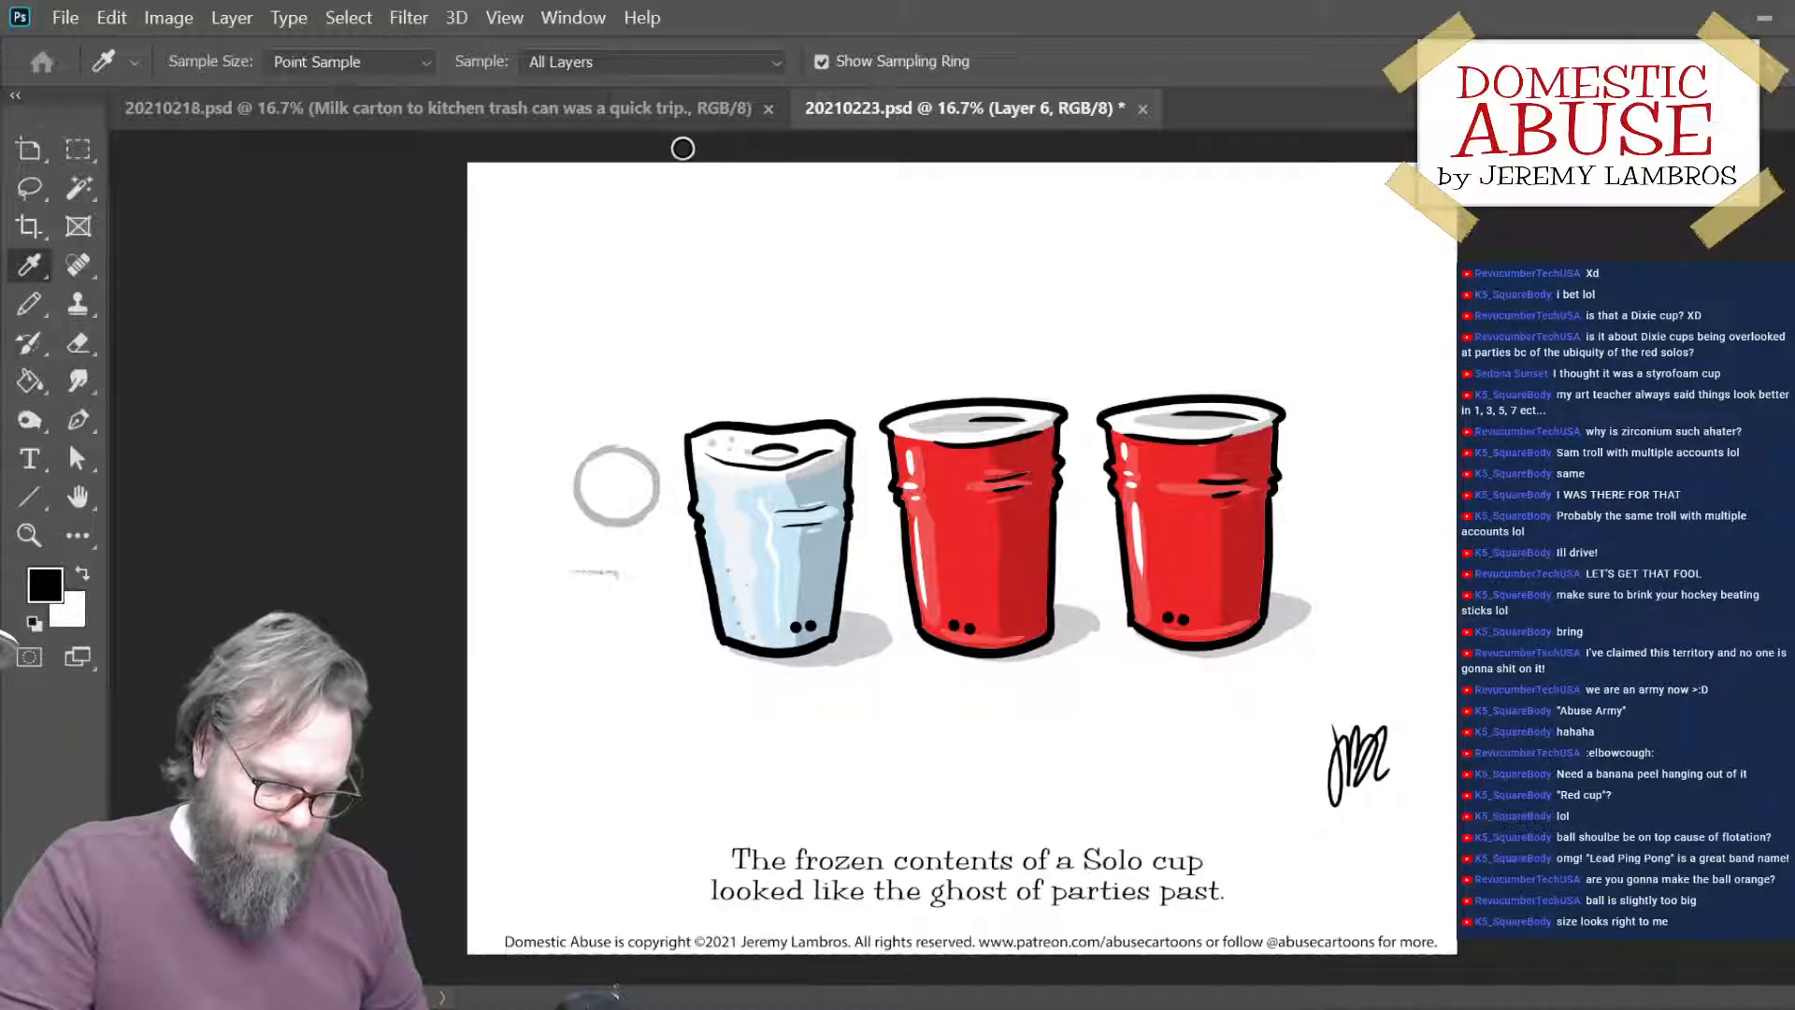
click(979, 154)
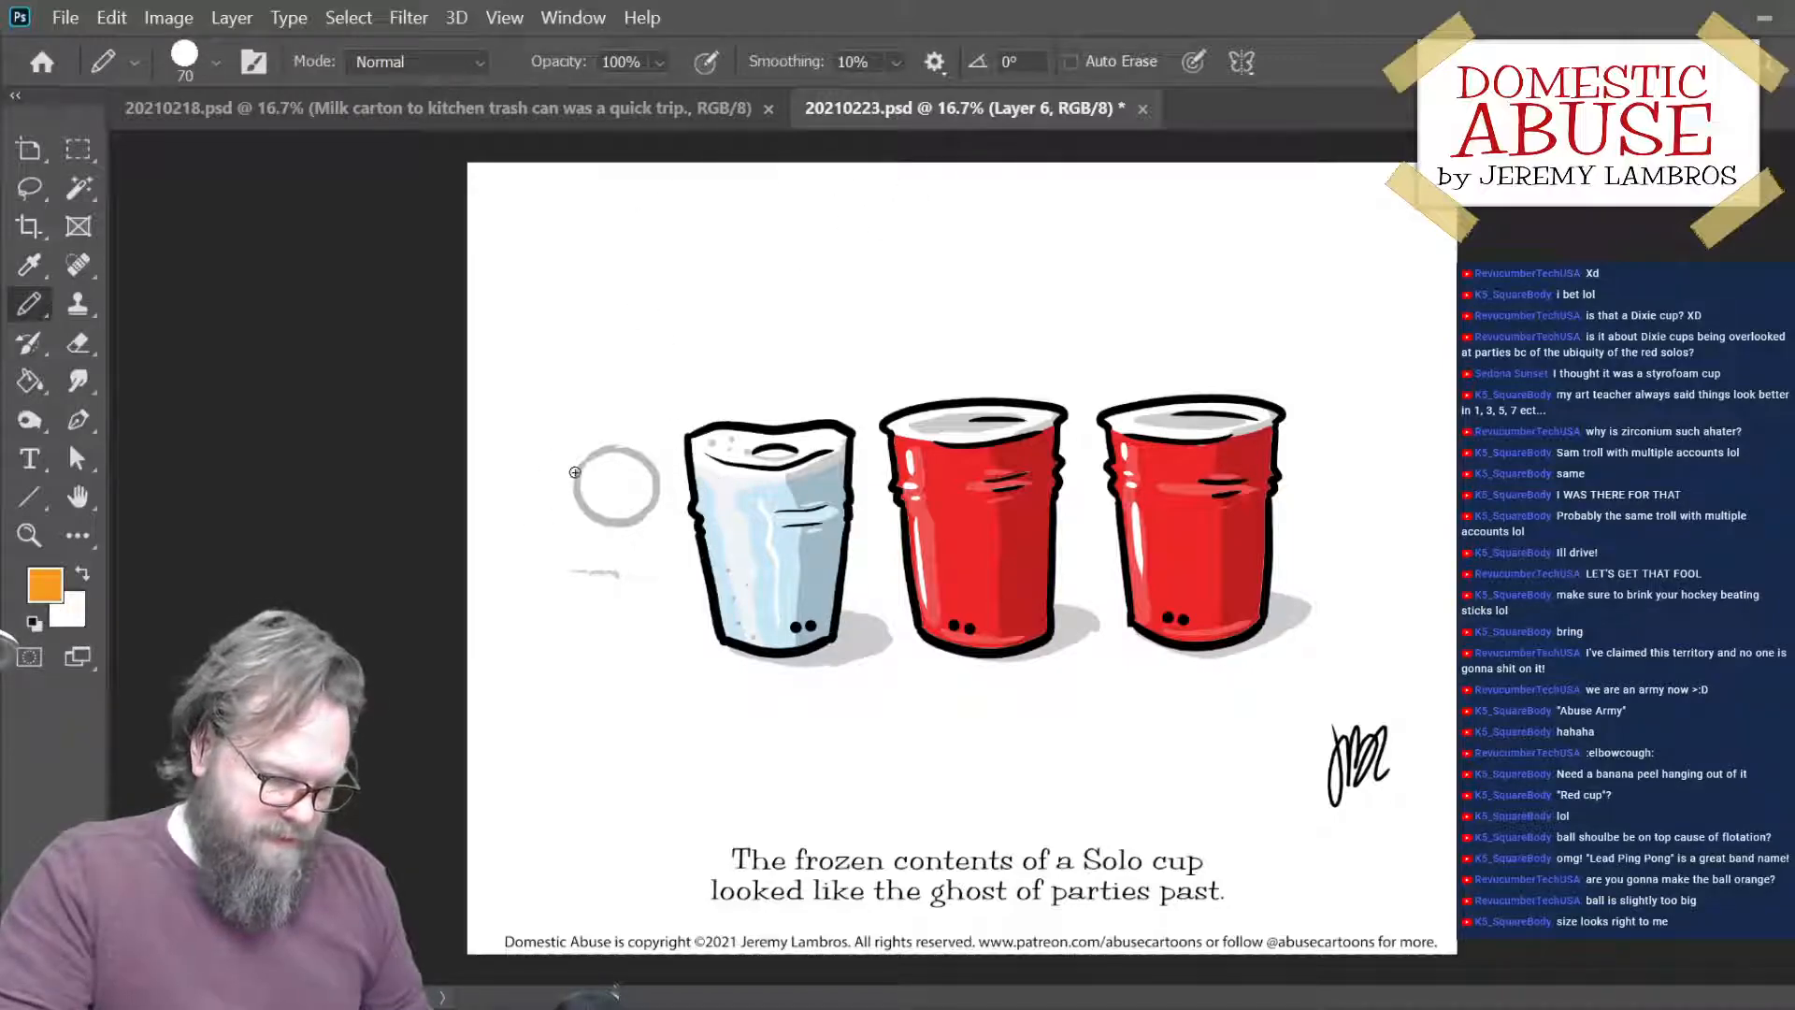
key(g)
click(619, 486)
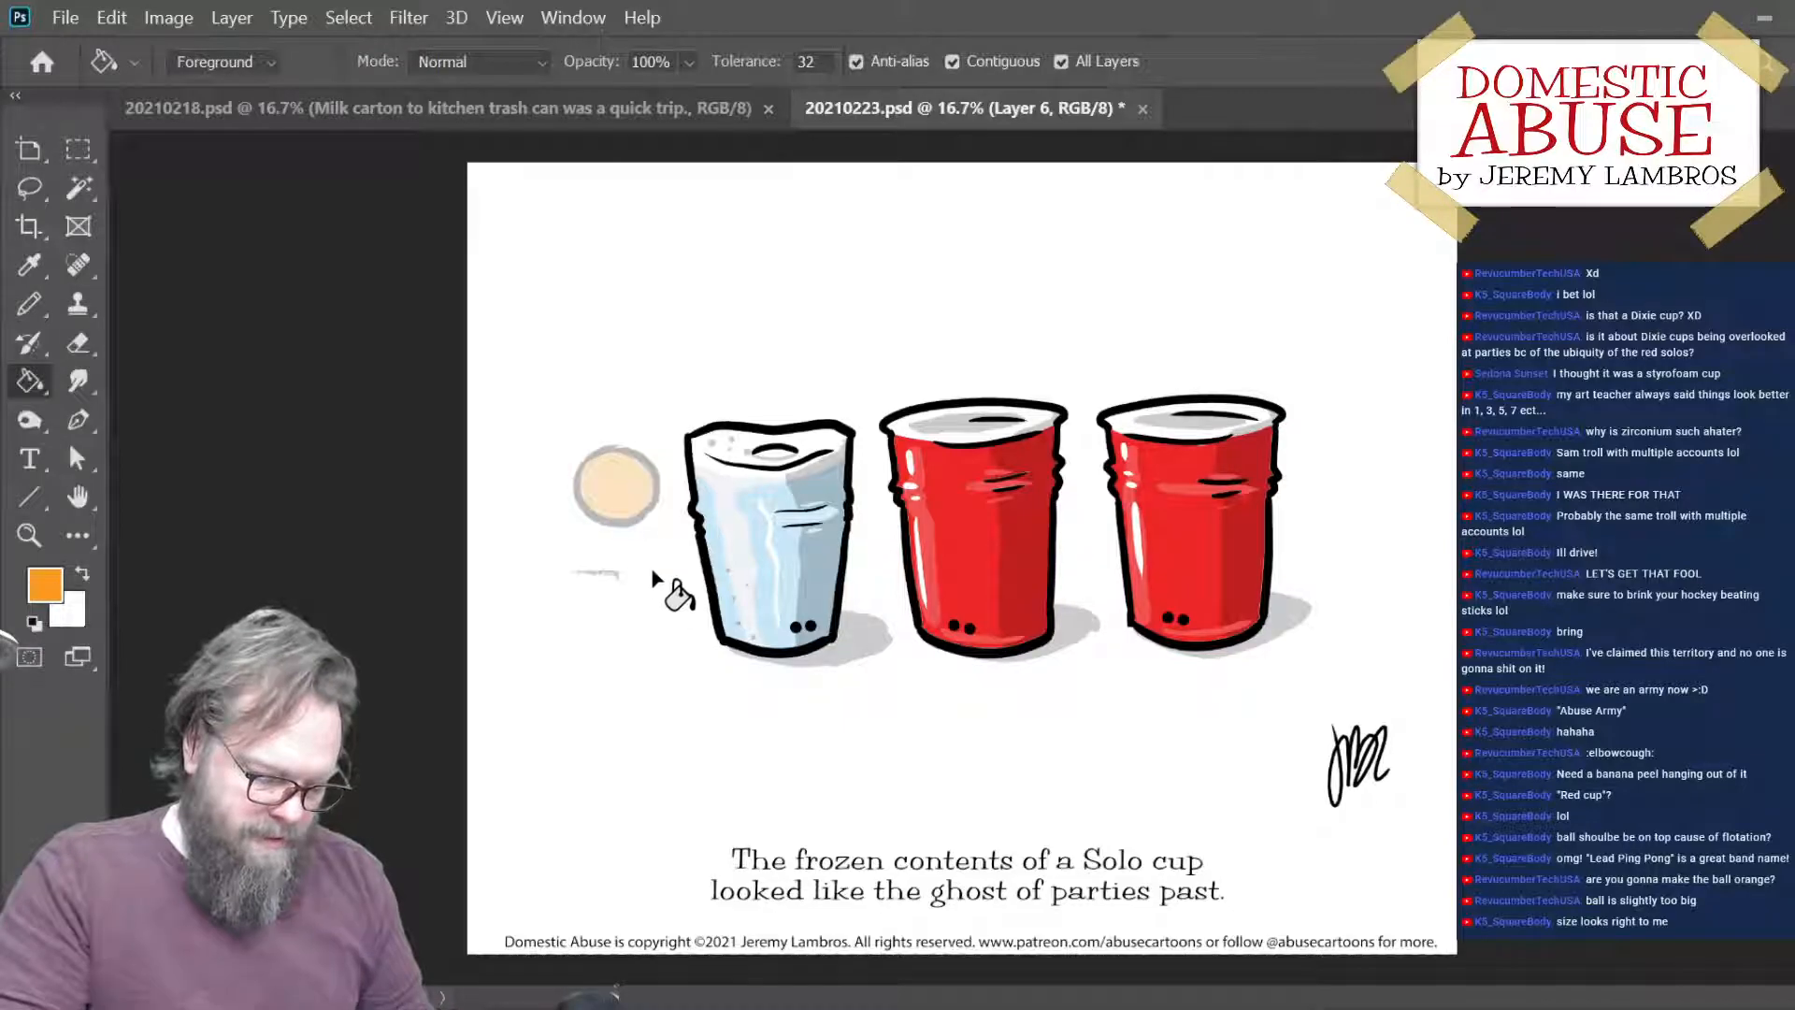
drag(647, 503, 806, 517)
key(ctrl+plus)
key(ctrl+plus)
key(ctrl+plus)
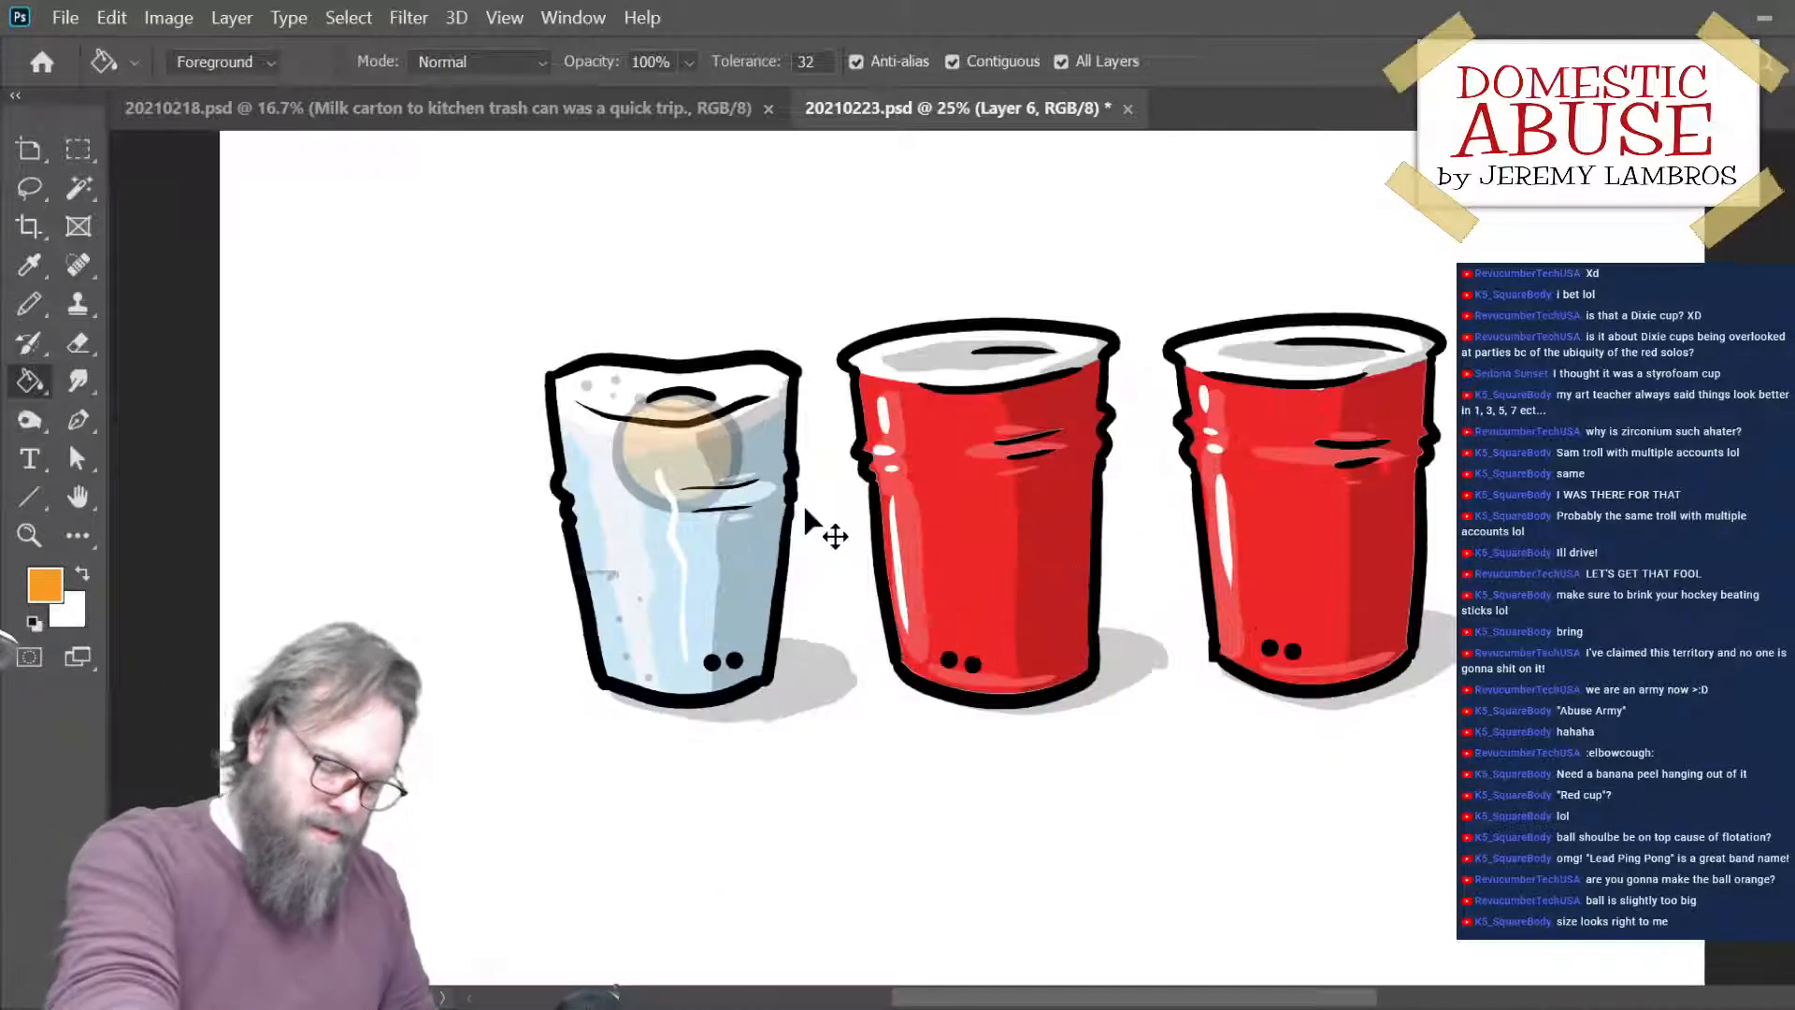
- Paint the ball's exposed top orange under the black arc on a new layer and add white highlights to it
key(ctrl+Right)
key(ctrl+Right)
key(ctrl+Right)
key(ctrl+Right)
key(ctrl+Right)
key(ctrl+Right)
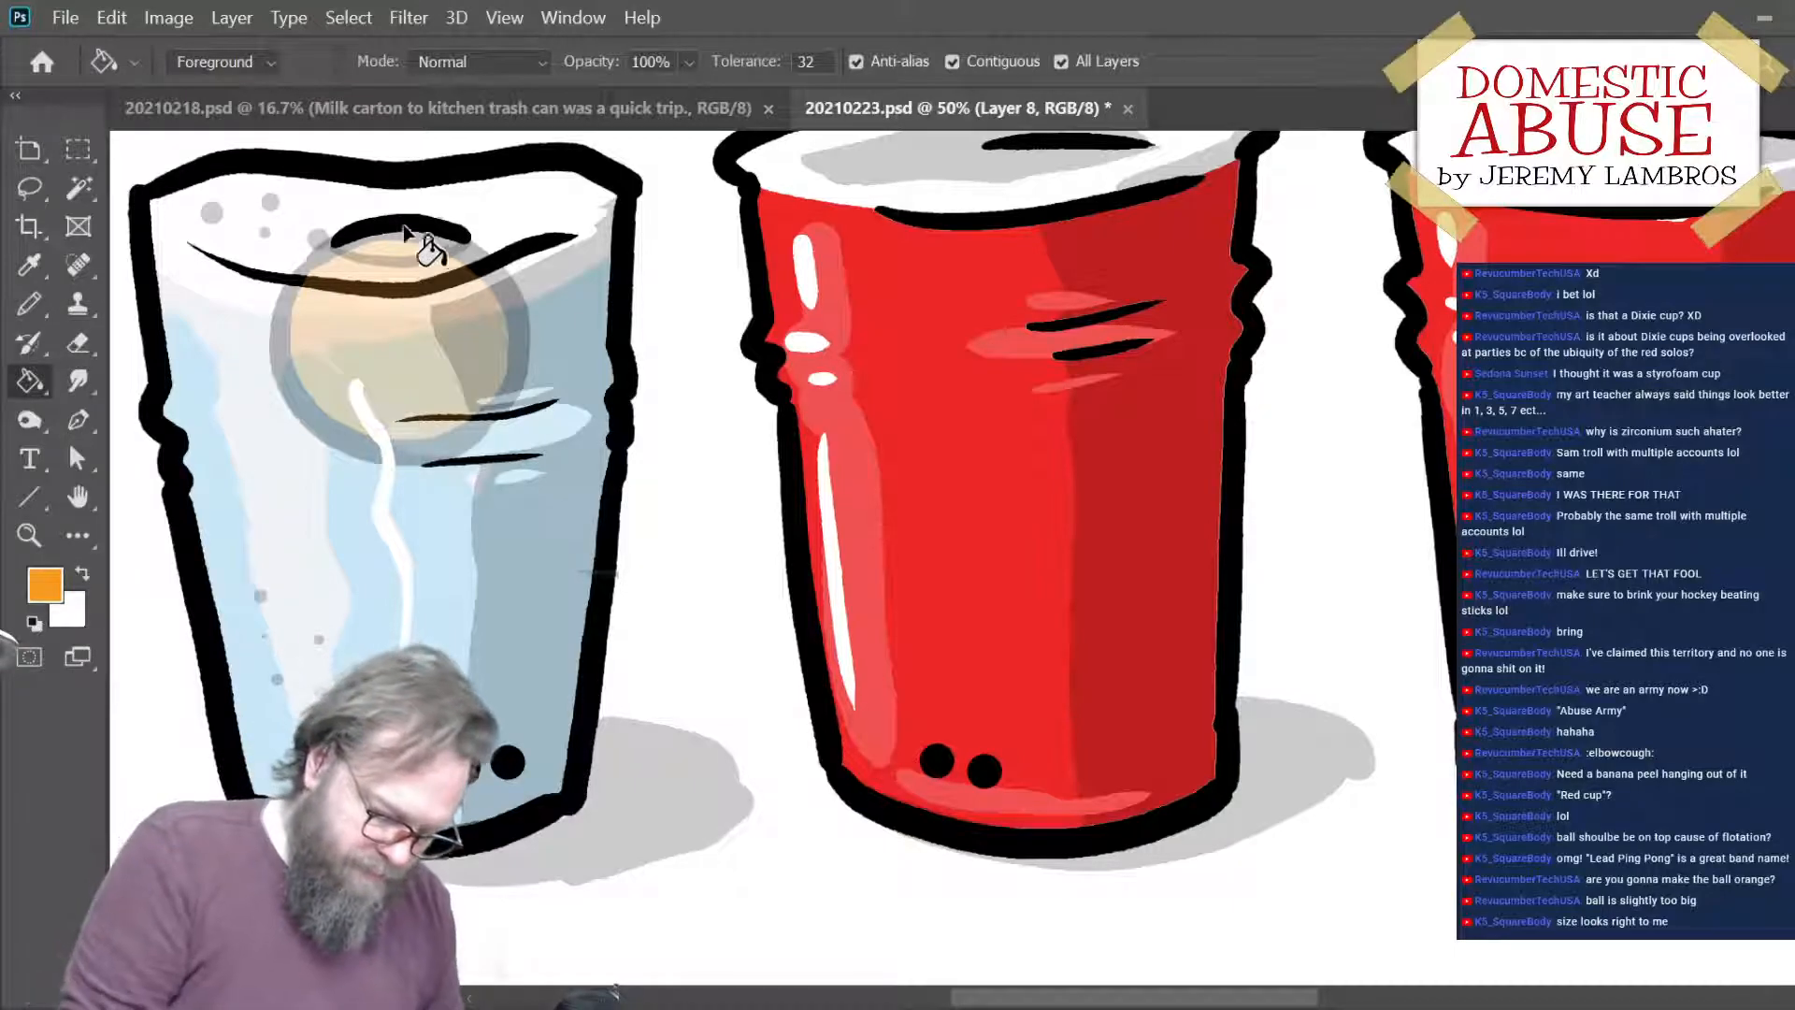
key(b)
mouse_move(358, 248)
mouse_down()
mouse_move(457, 235)
mouse_move(434, 245)
mouse_up()
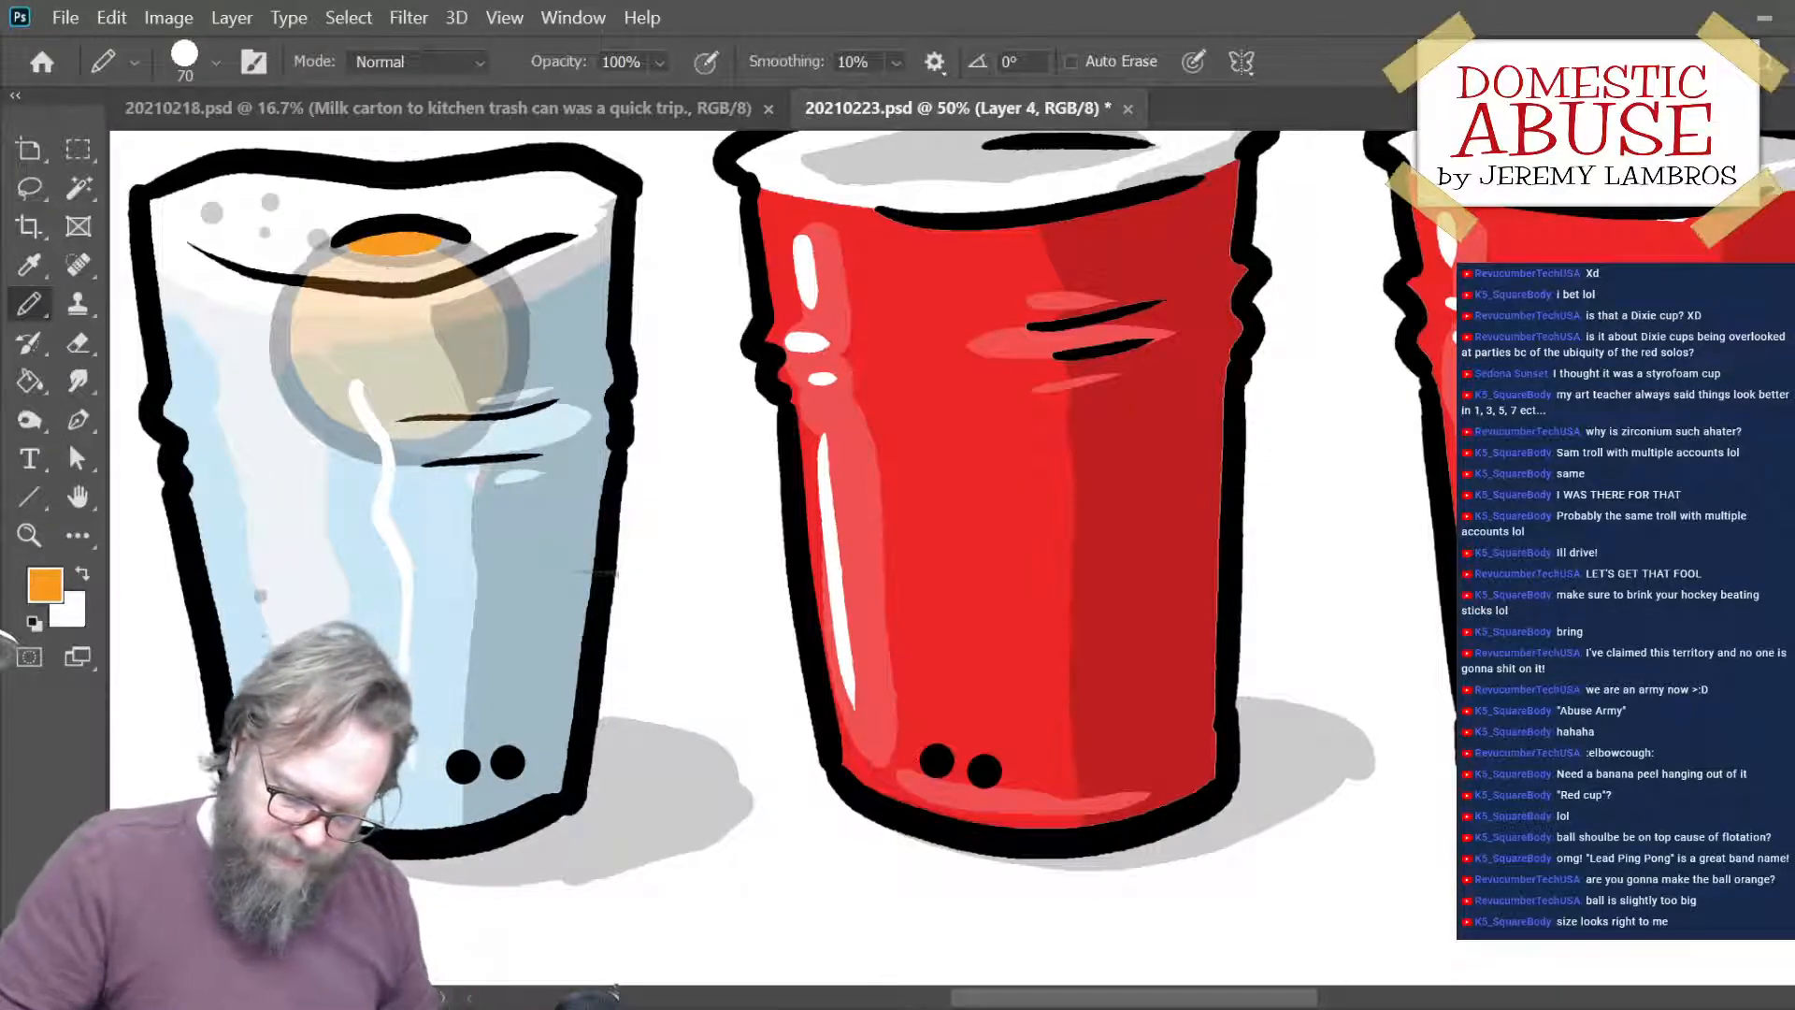
key(x)
click(375, 242)
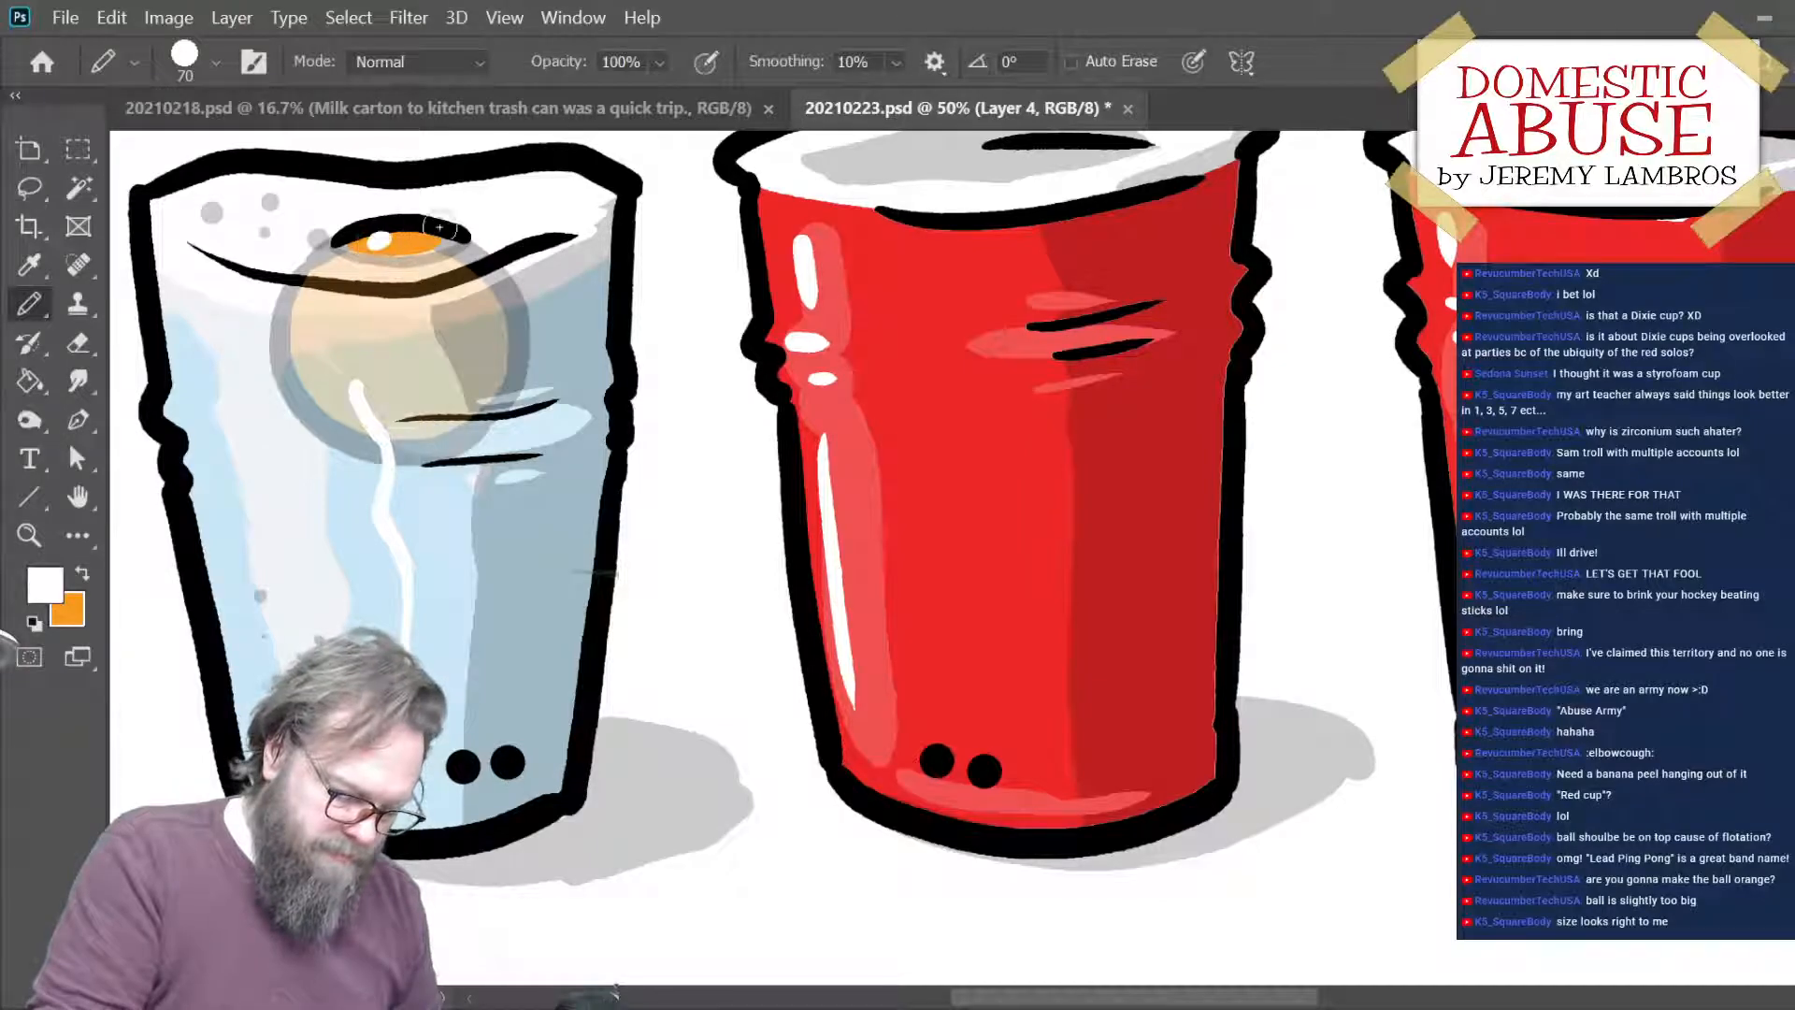
drag(386, 240, 458, 235)
- Select the semi-transparent ball's layer for resizing the ball inside the ice-filled cup
key(ctrl+0)
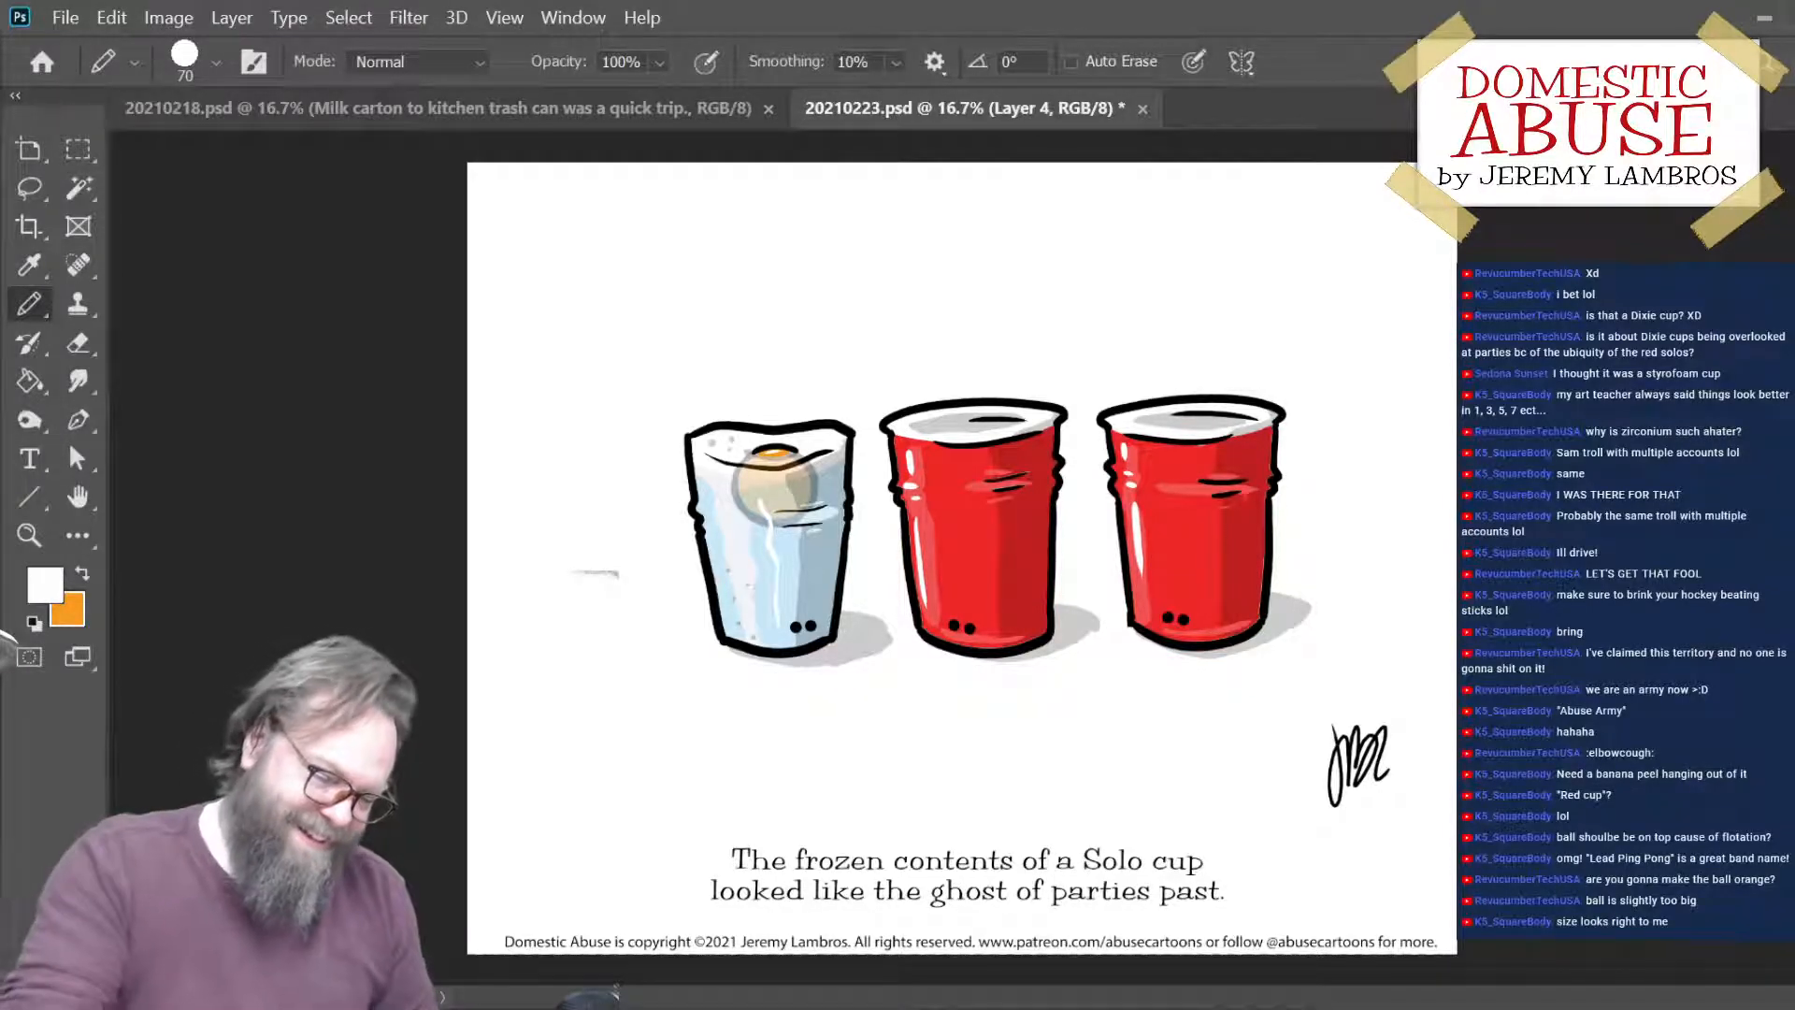
key(ctrl+minus)
key(ctrl+minus)
key(ctrl+plus)
key(ctrl+plus)
key(ctrl+plus)
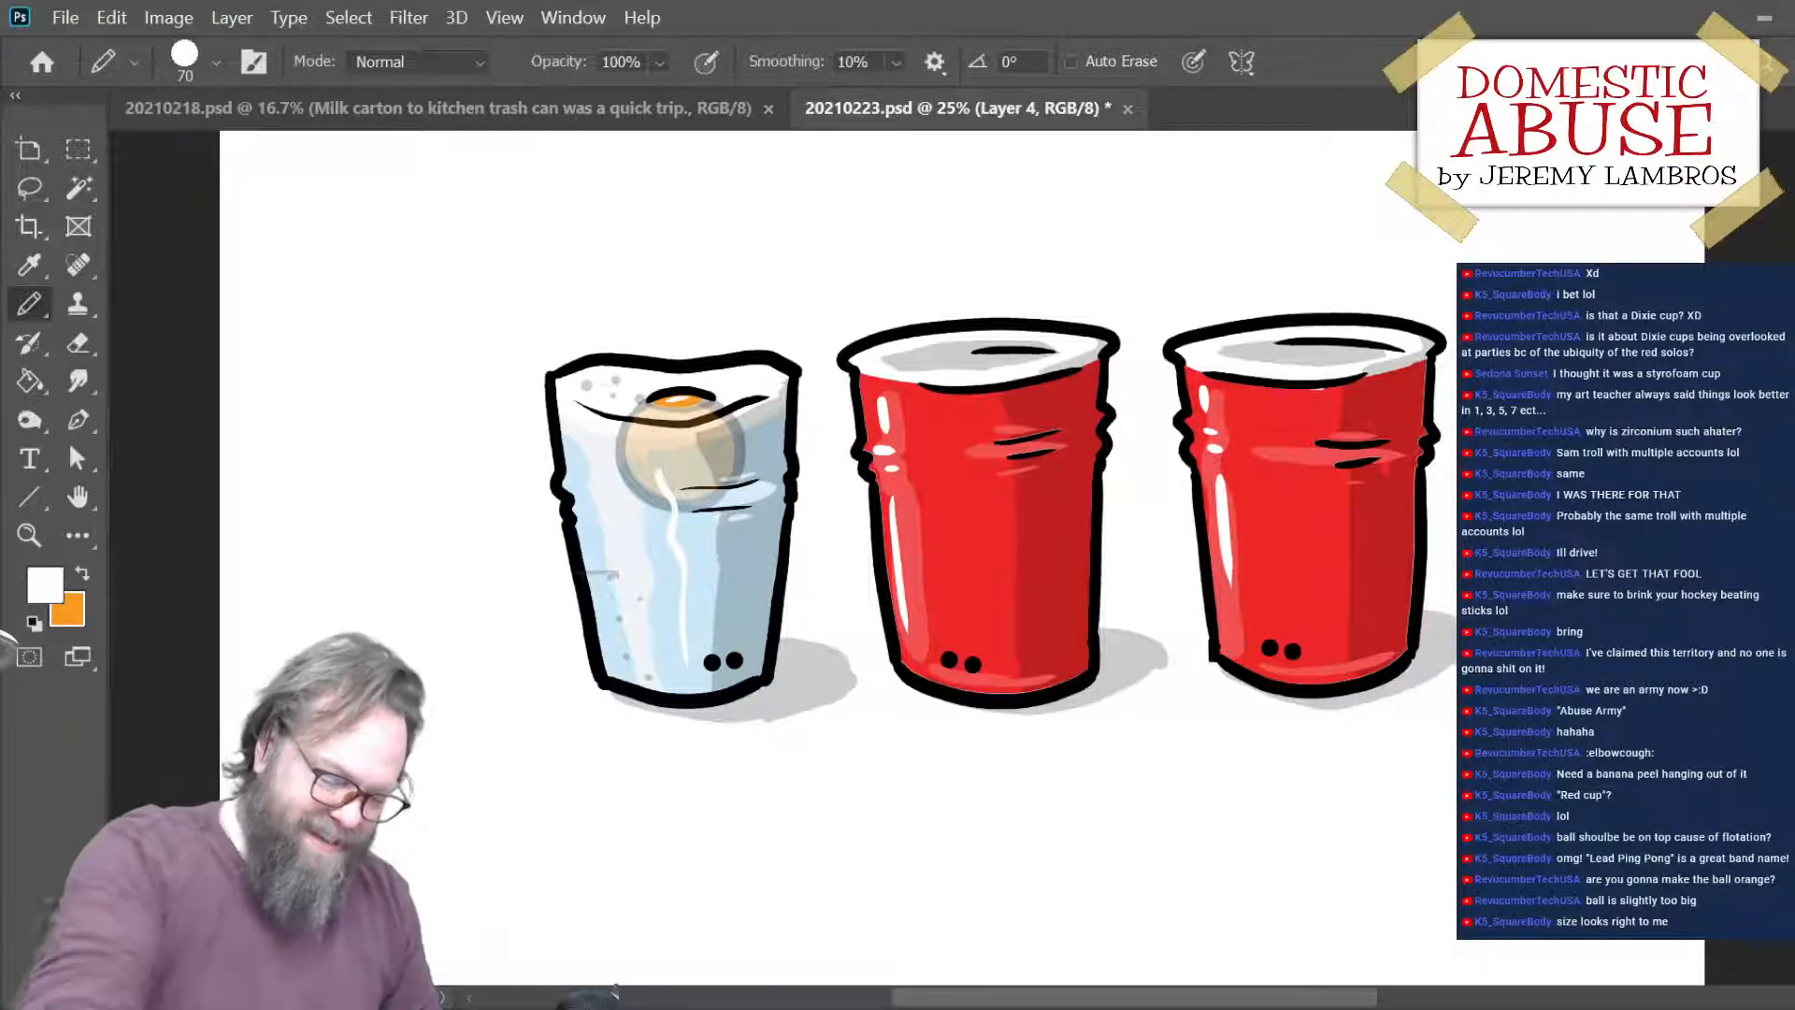
key(ctrl+t)
key(Return)
key(b)
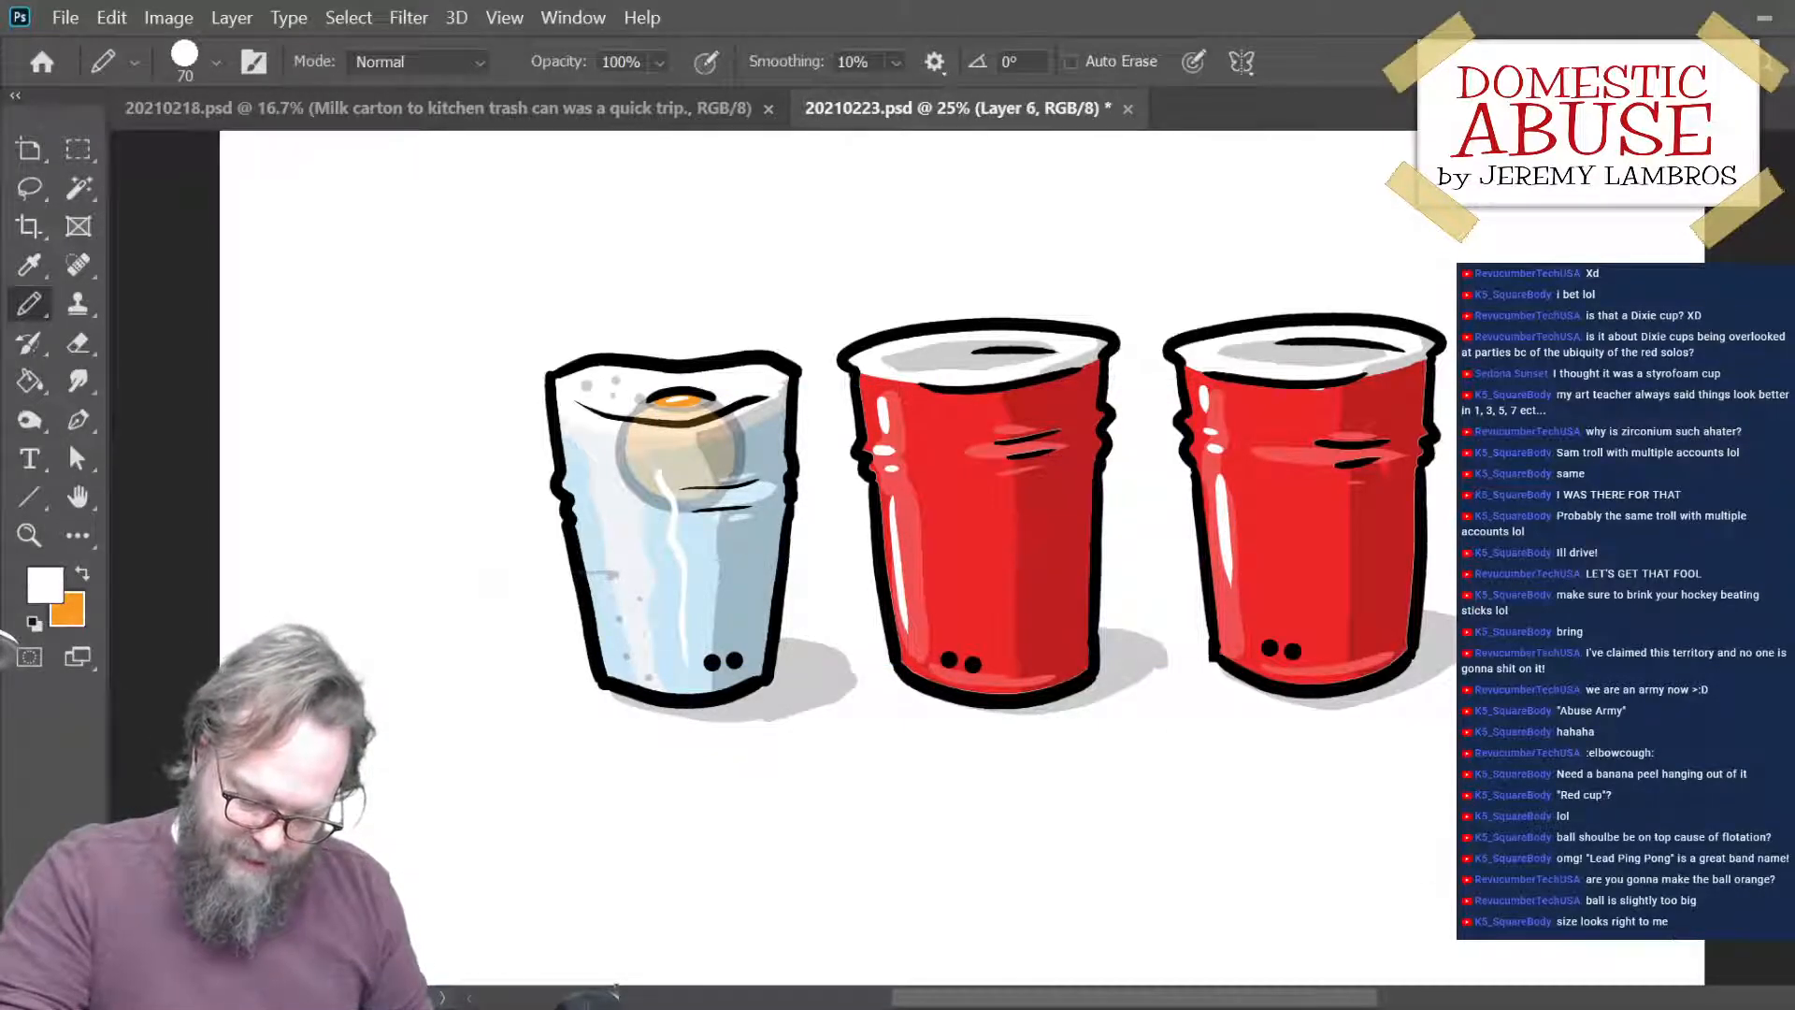
- Try to scale the semi-transparent ball down to 87.62% and nudge it upward, then undo the transformation
key(ctrl+t)
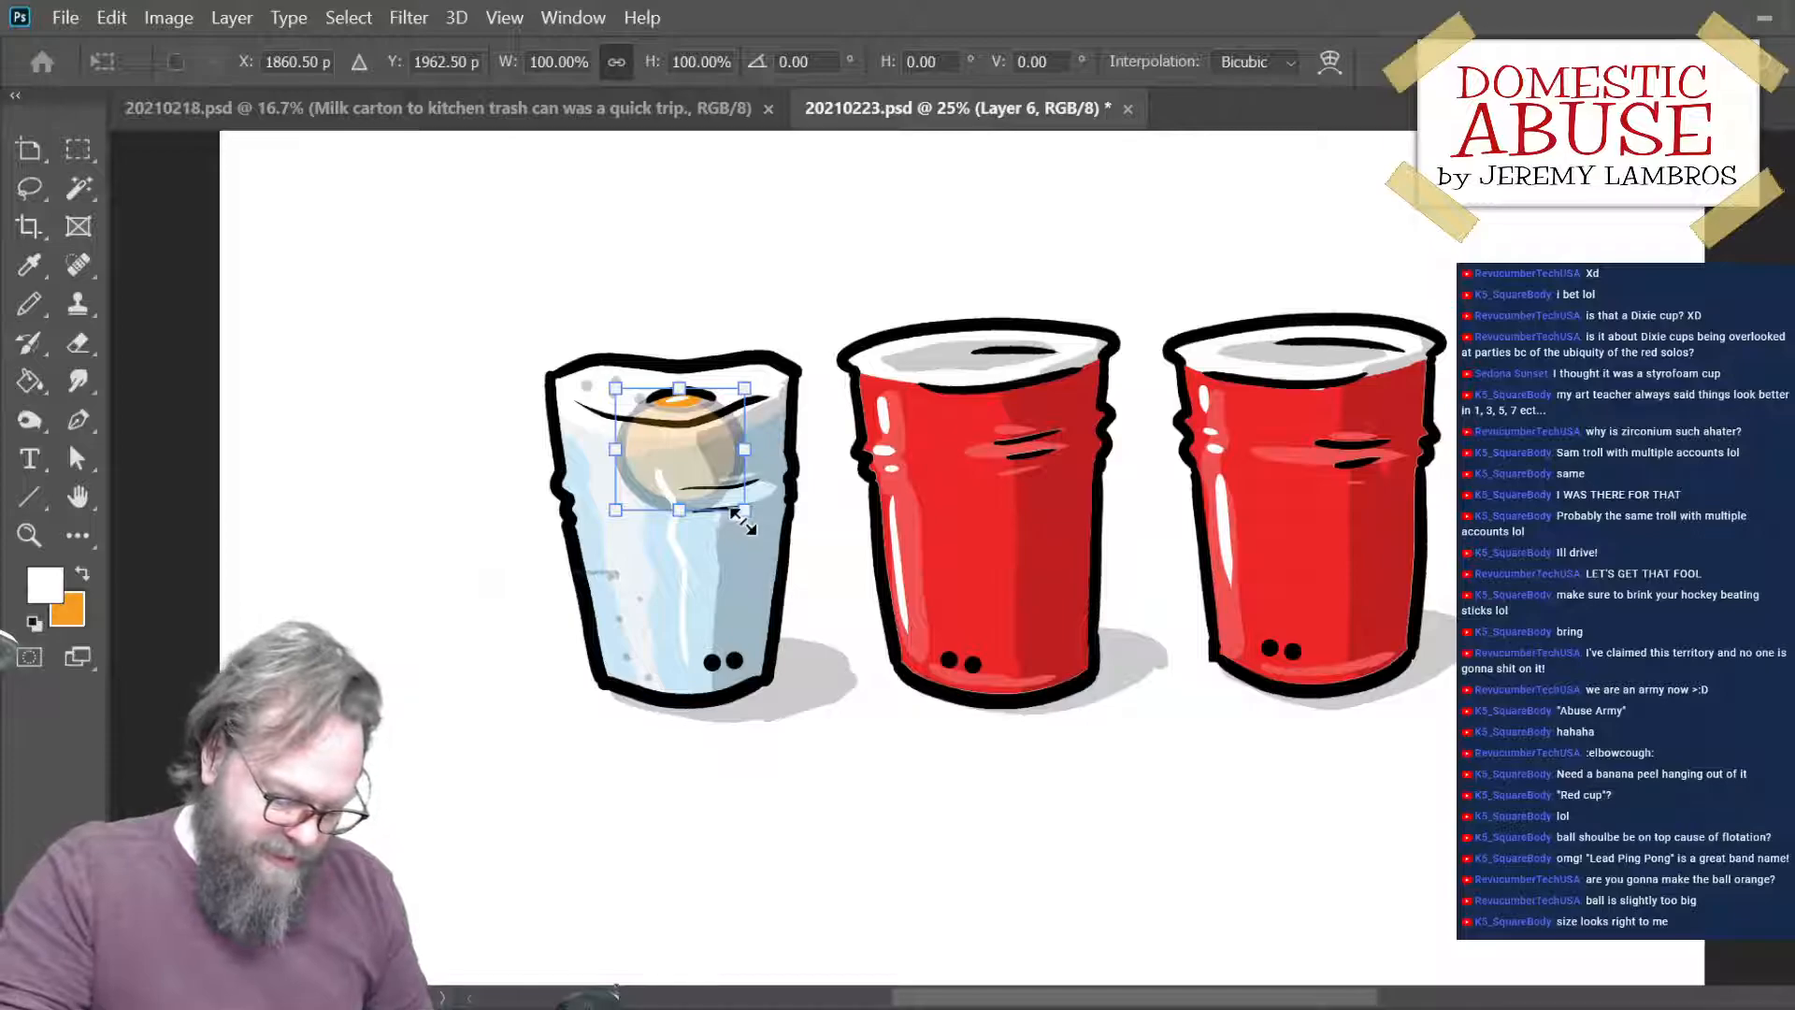
drag(743, 510, 737, 505)
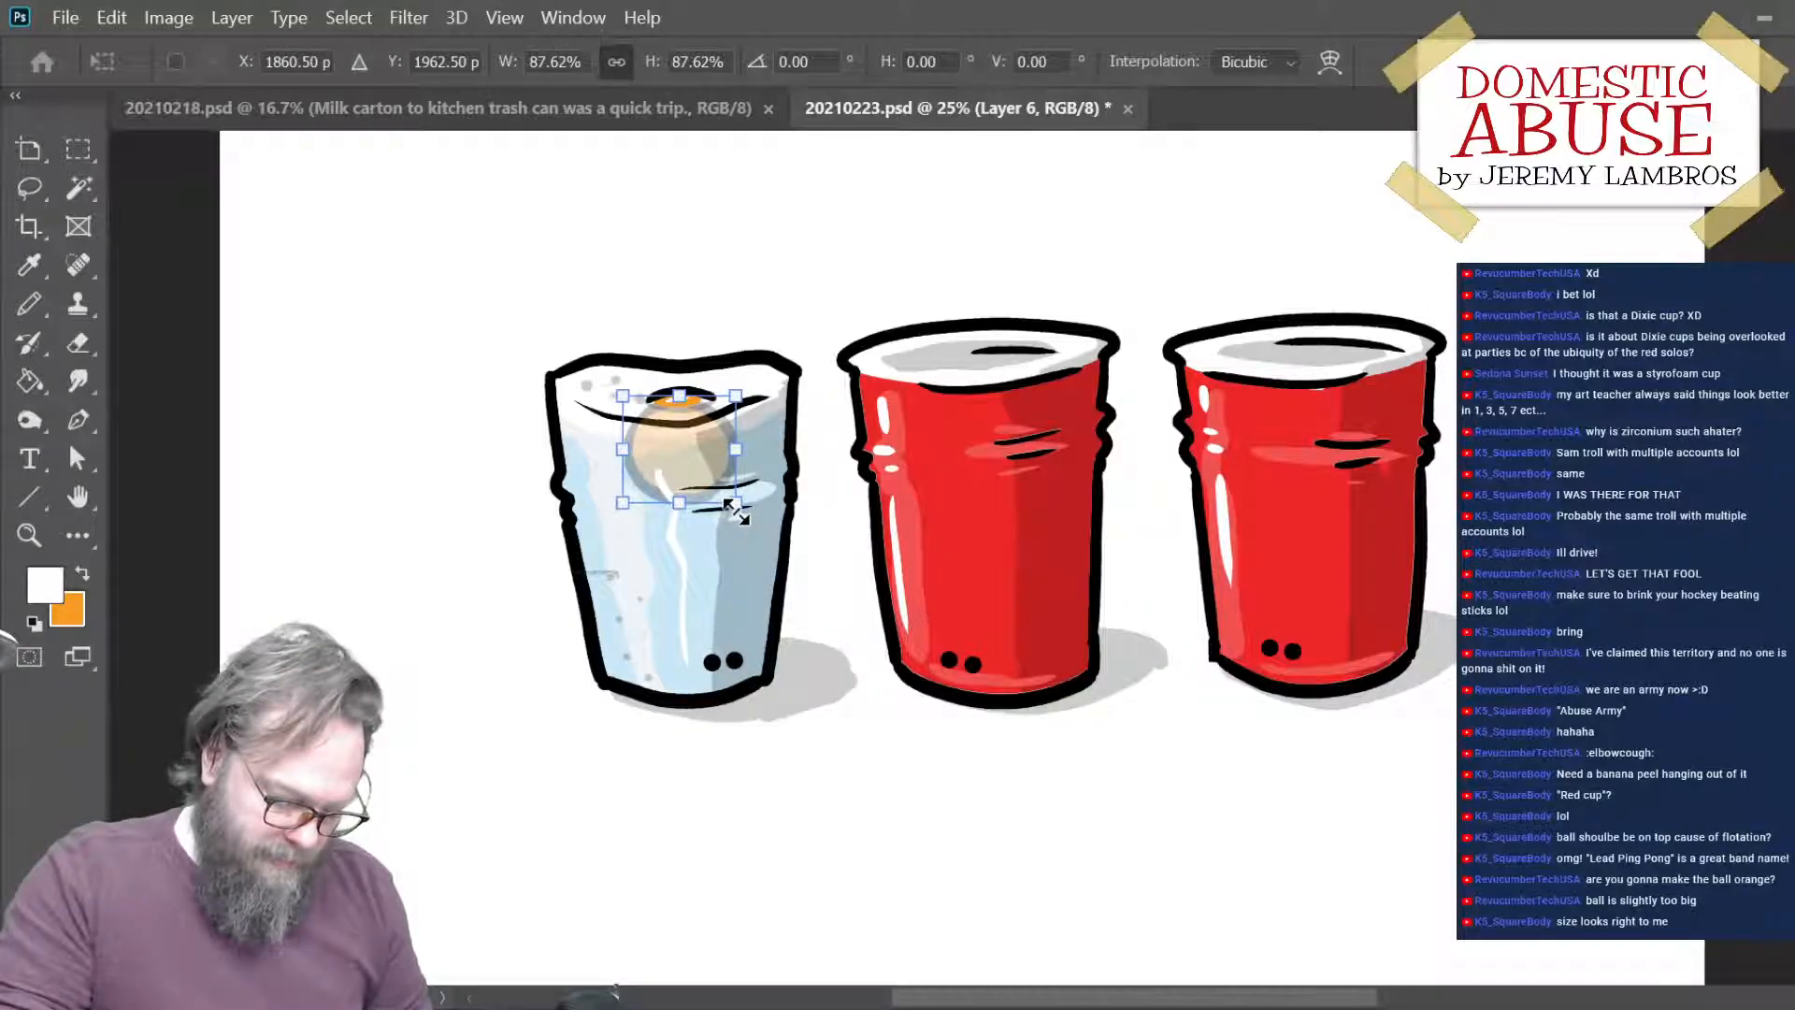
key(Up)
key(Up)
key(Up)
key(Up)
key(Up)
key(Up)
key(Up)
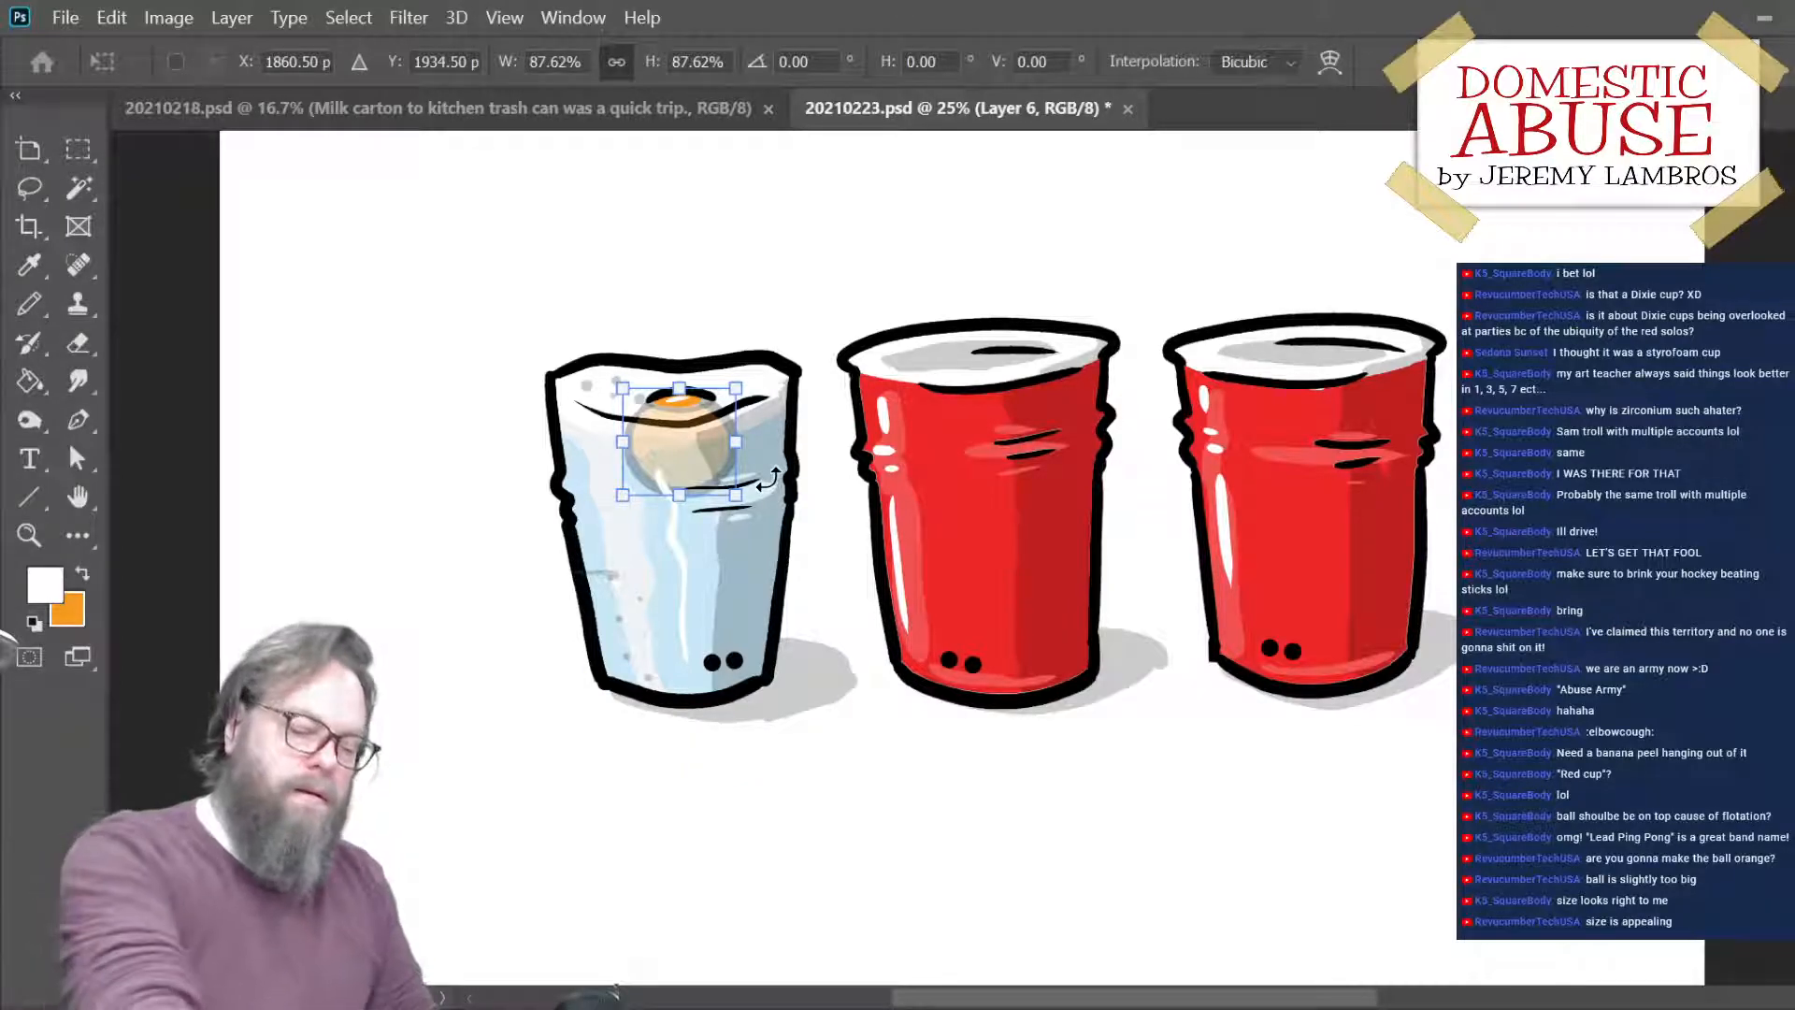
key(Return)
key(b)
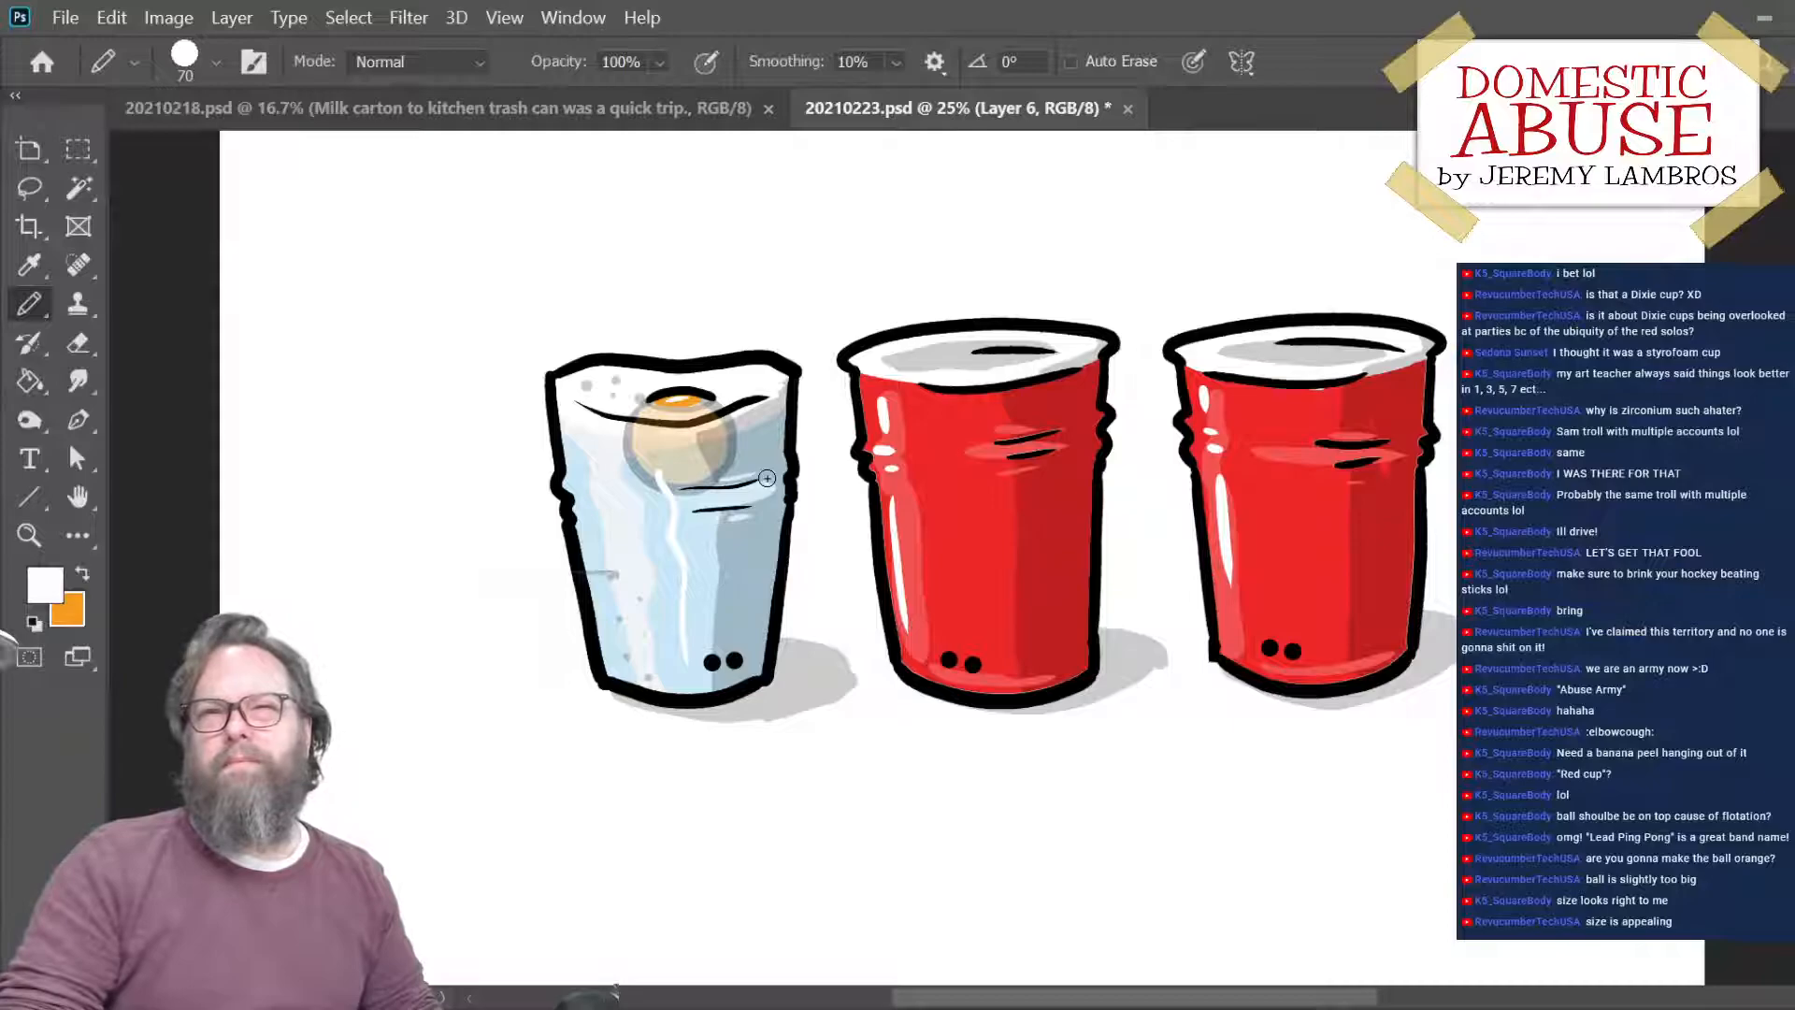
key(ctrl+z)
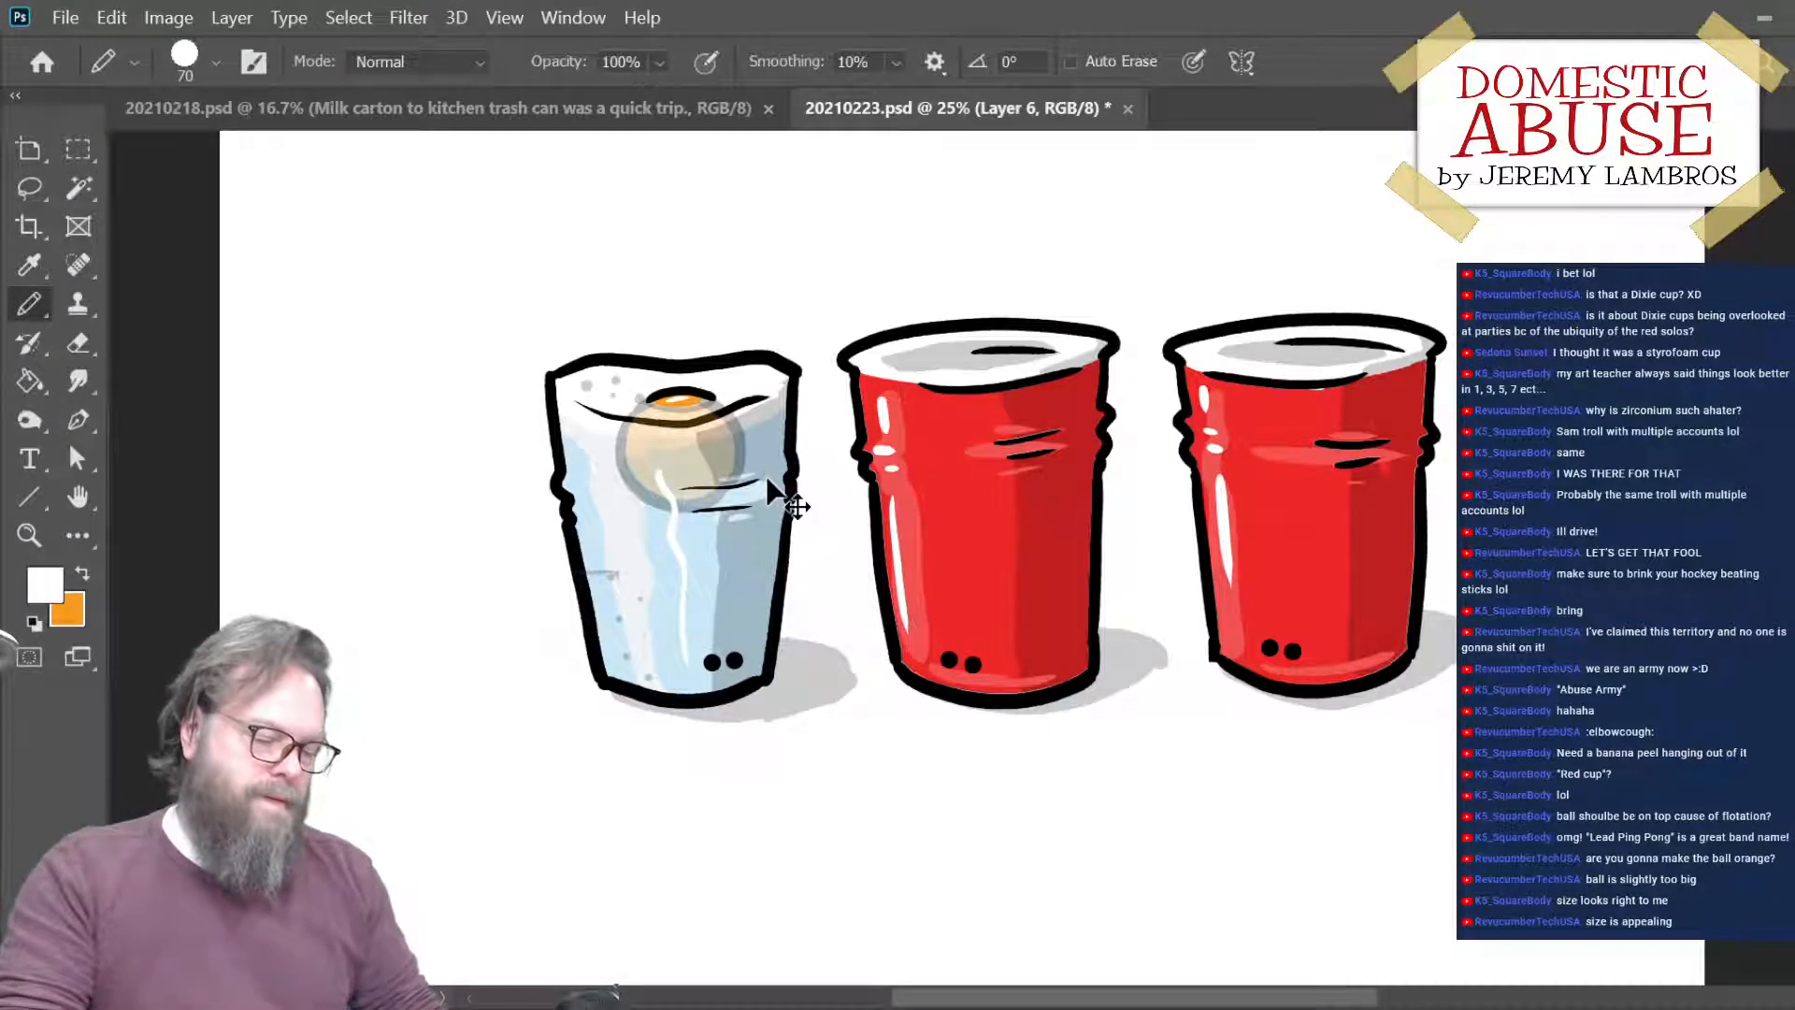
- Scale the semi-transparent ball in the ice down proportionally to 92.20% and save the file
key(ctrl+t)
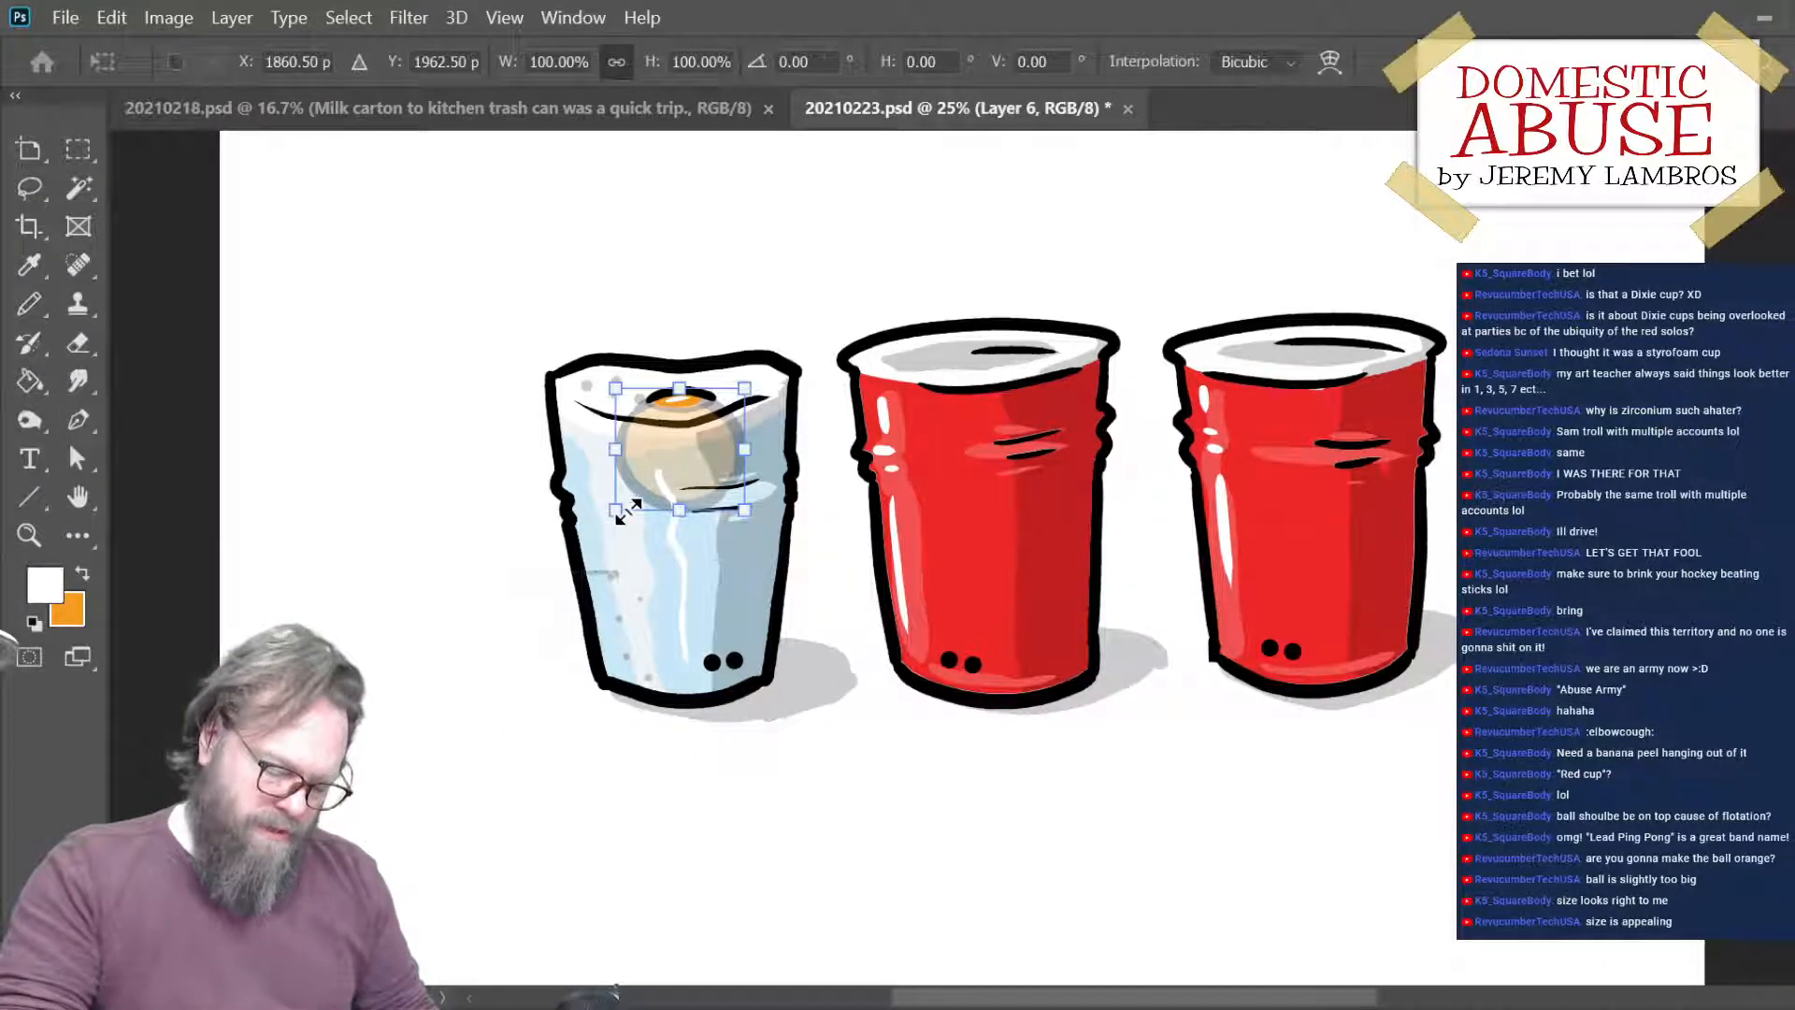
drag(617, 511, 622, 505)
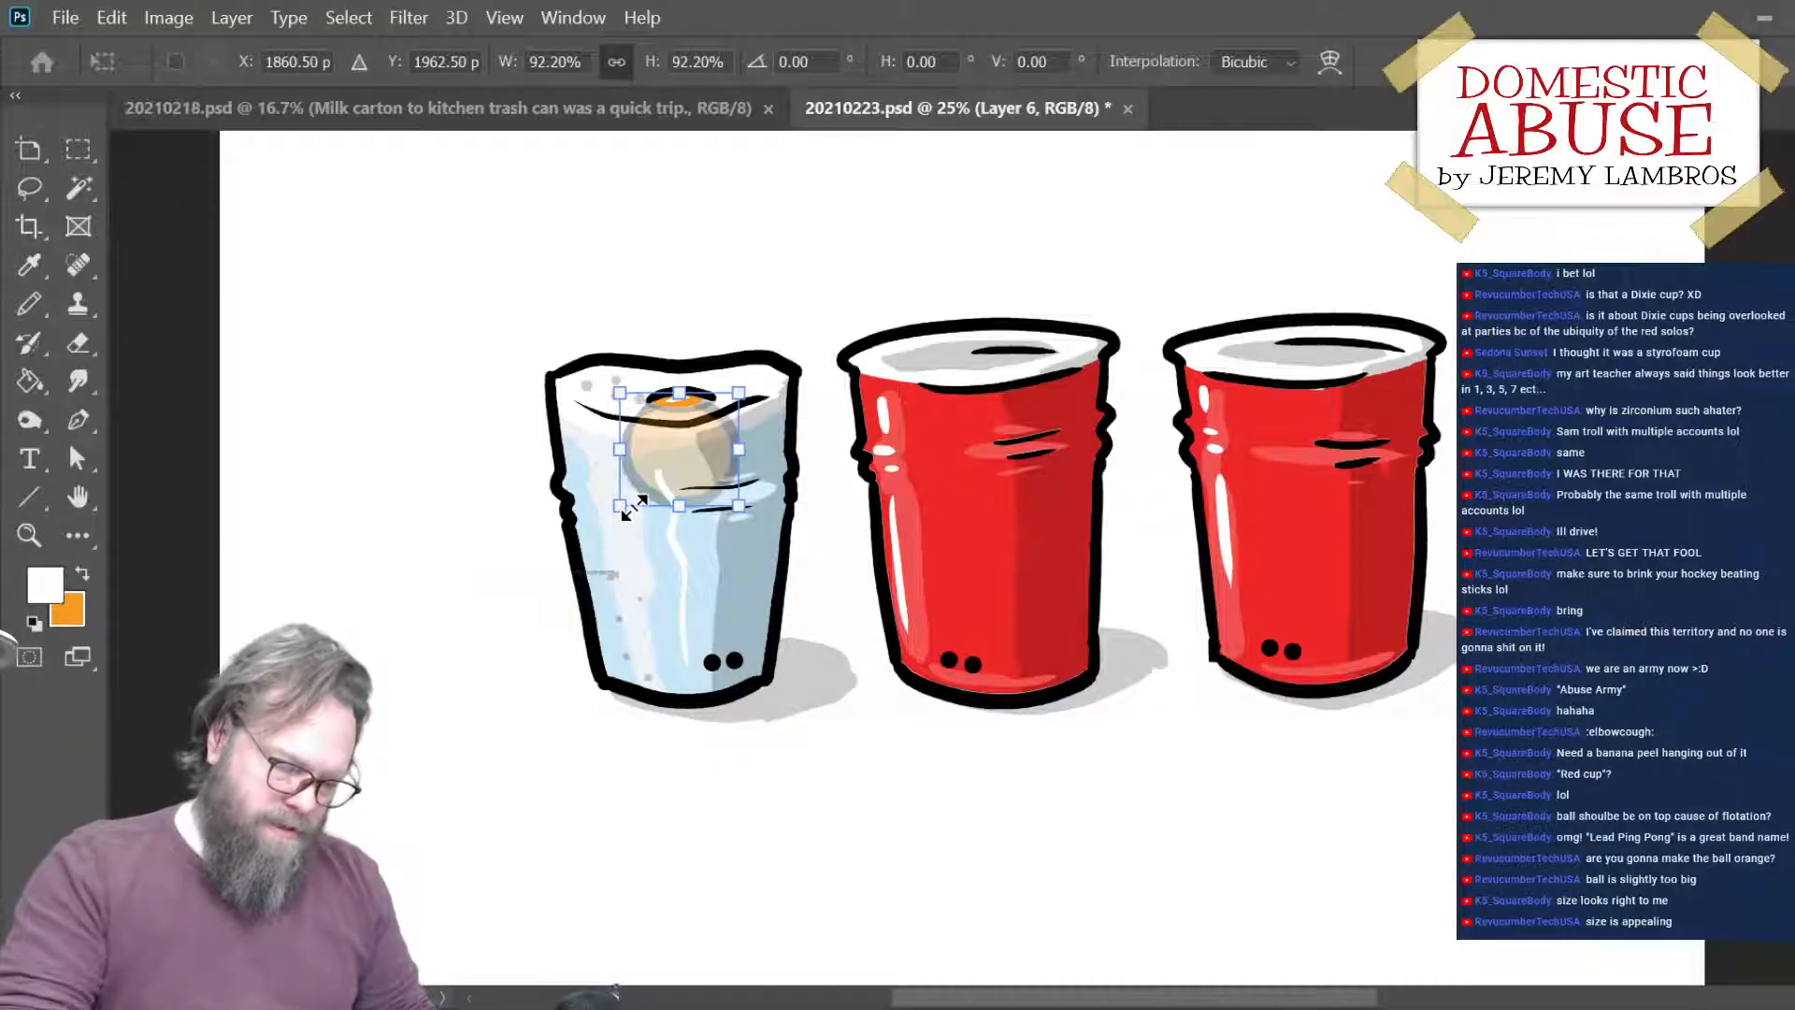
key(Return)
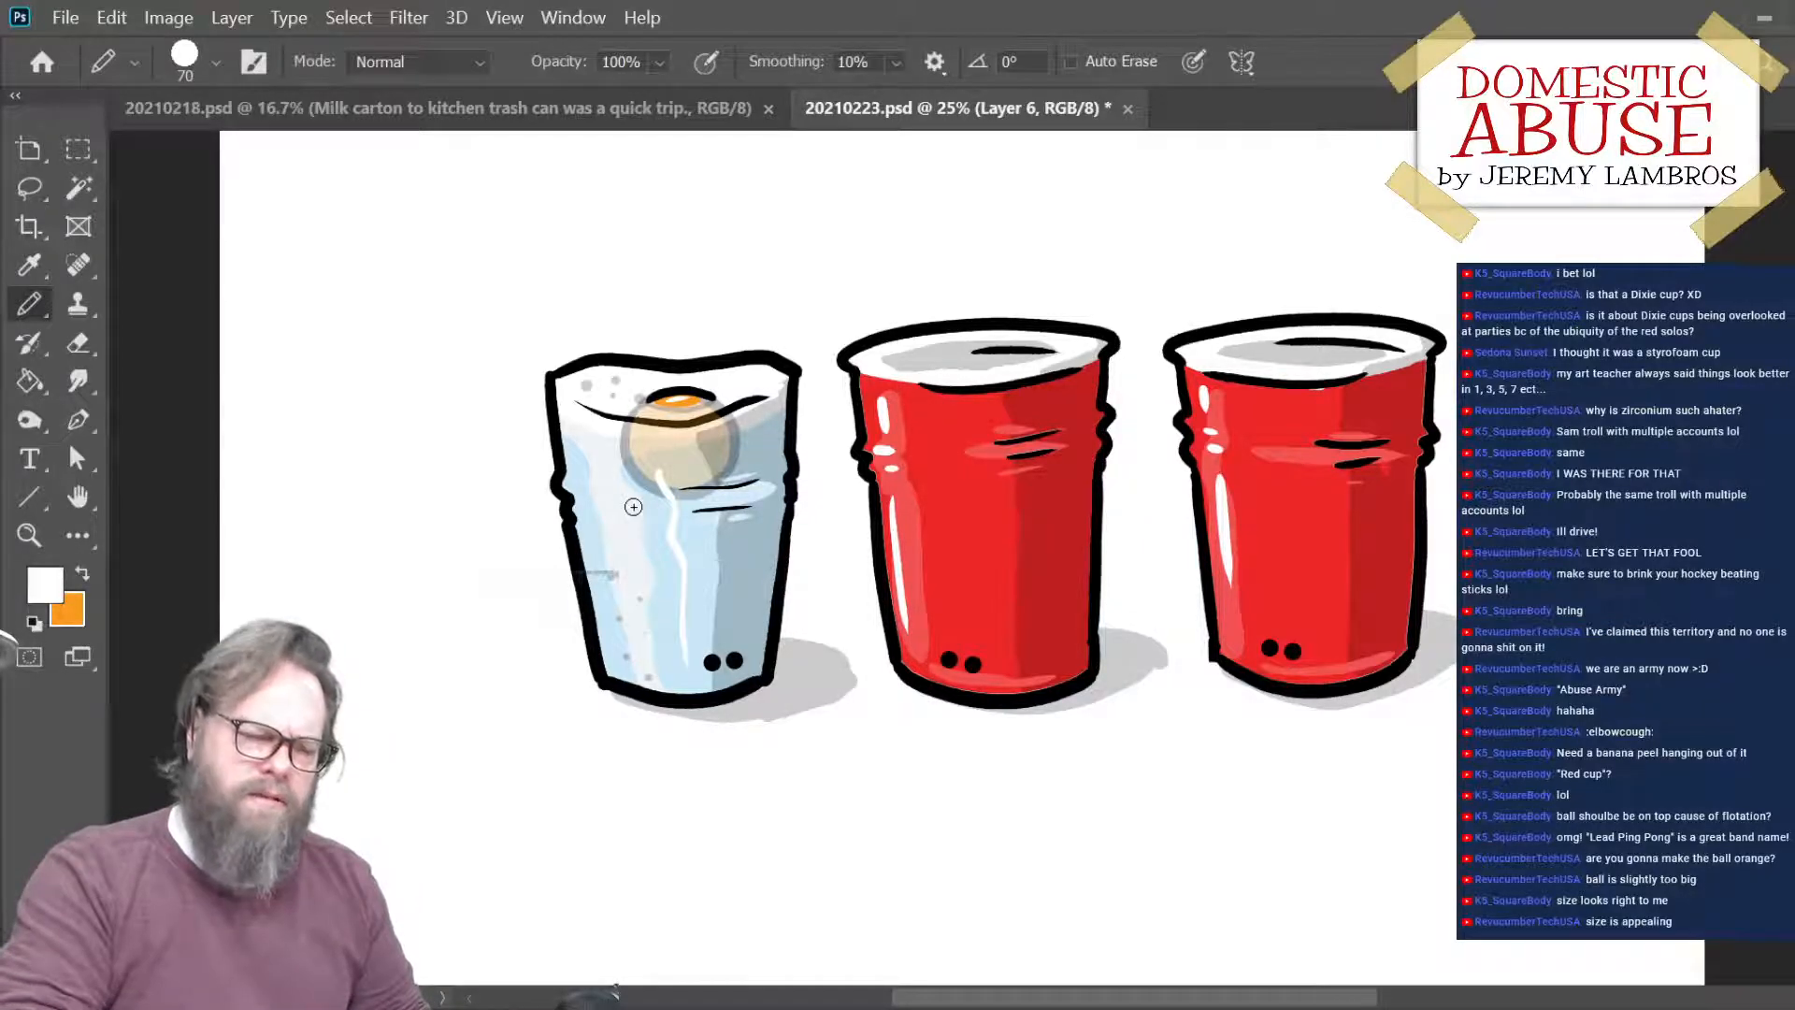
key(ctrl+s)
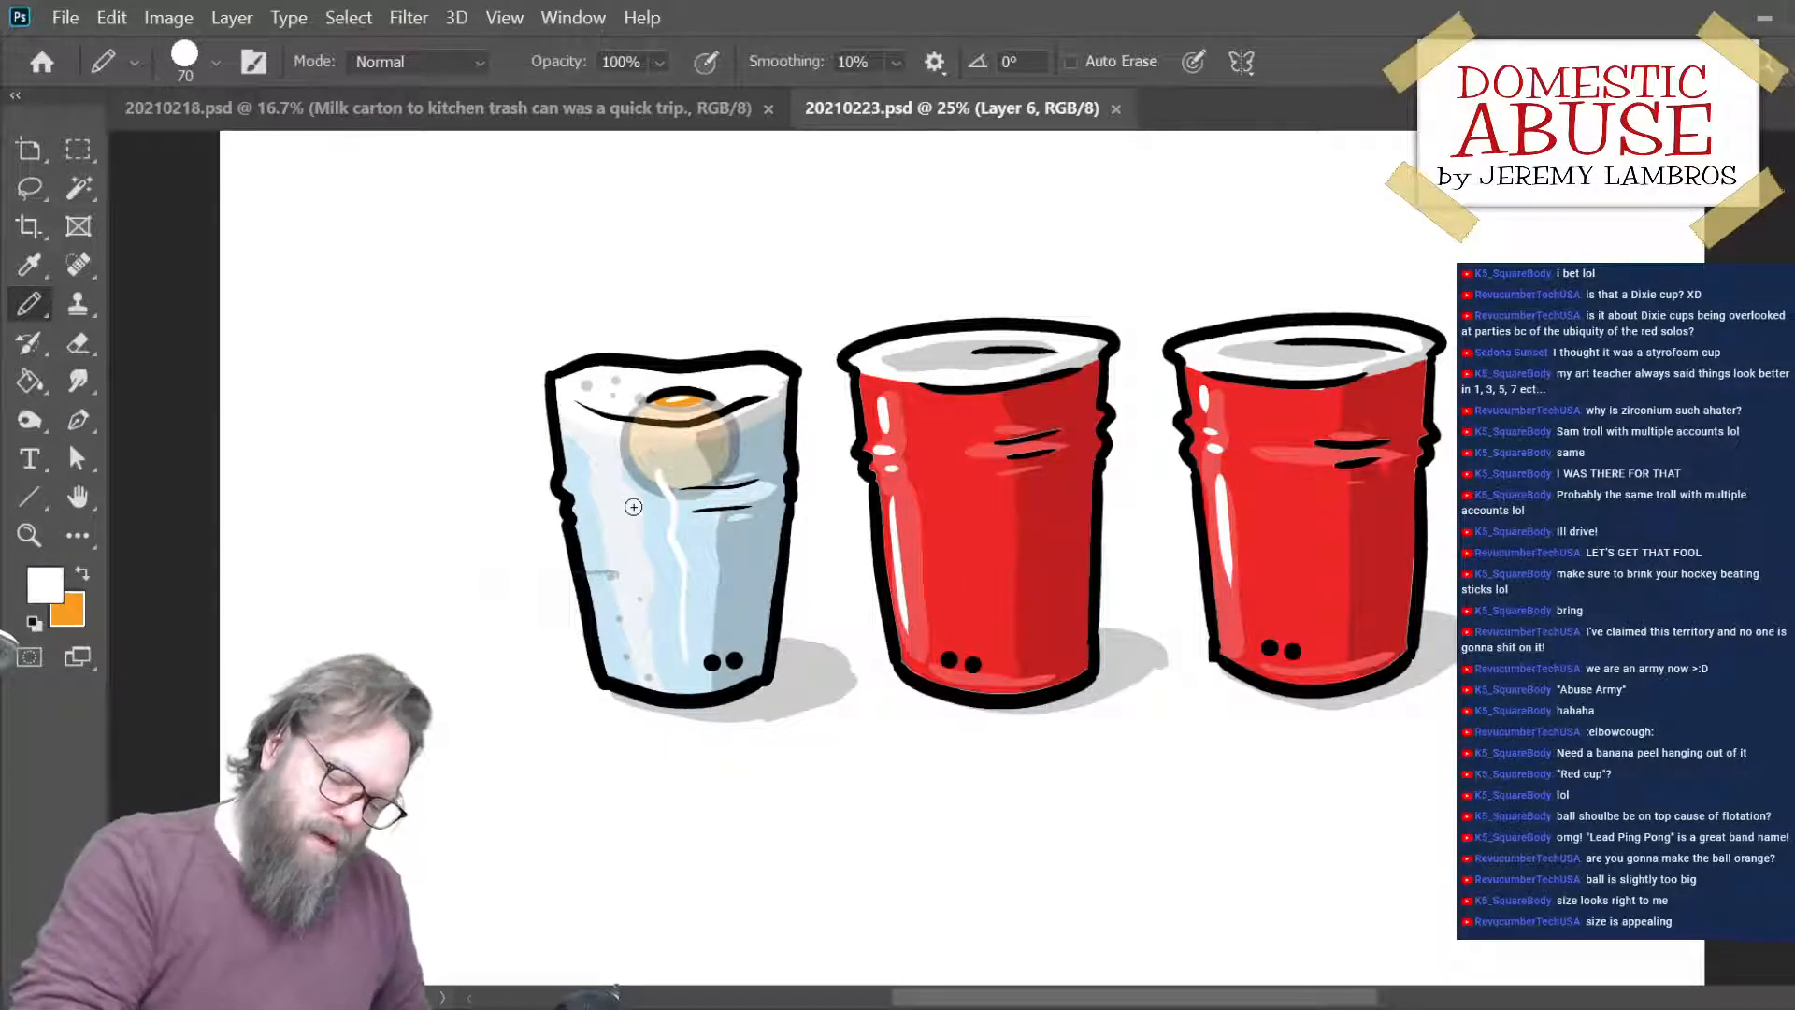
- On Layer 4, draw a white highlight along the underside of the ice's front edge, crossing the ball, and save the file
key(alt+bracketleft)
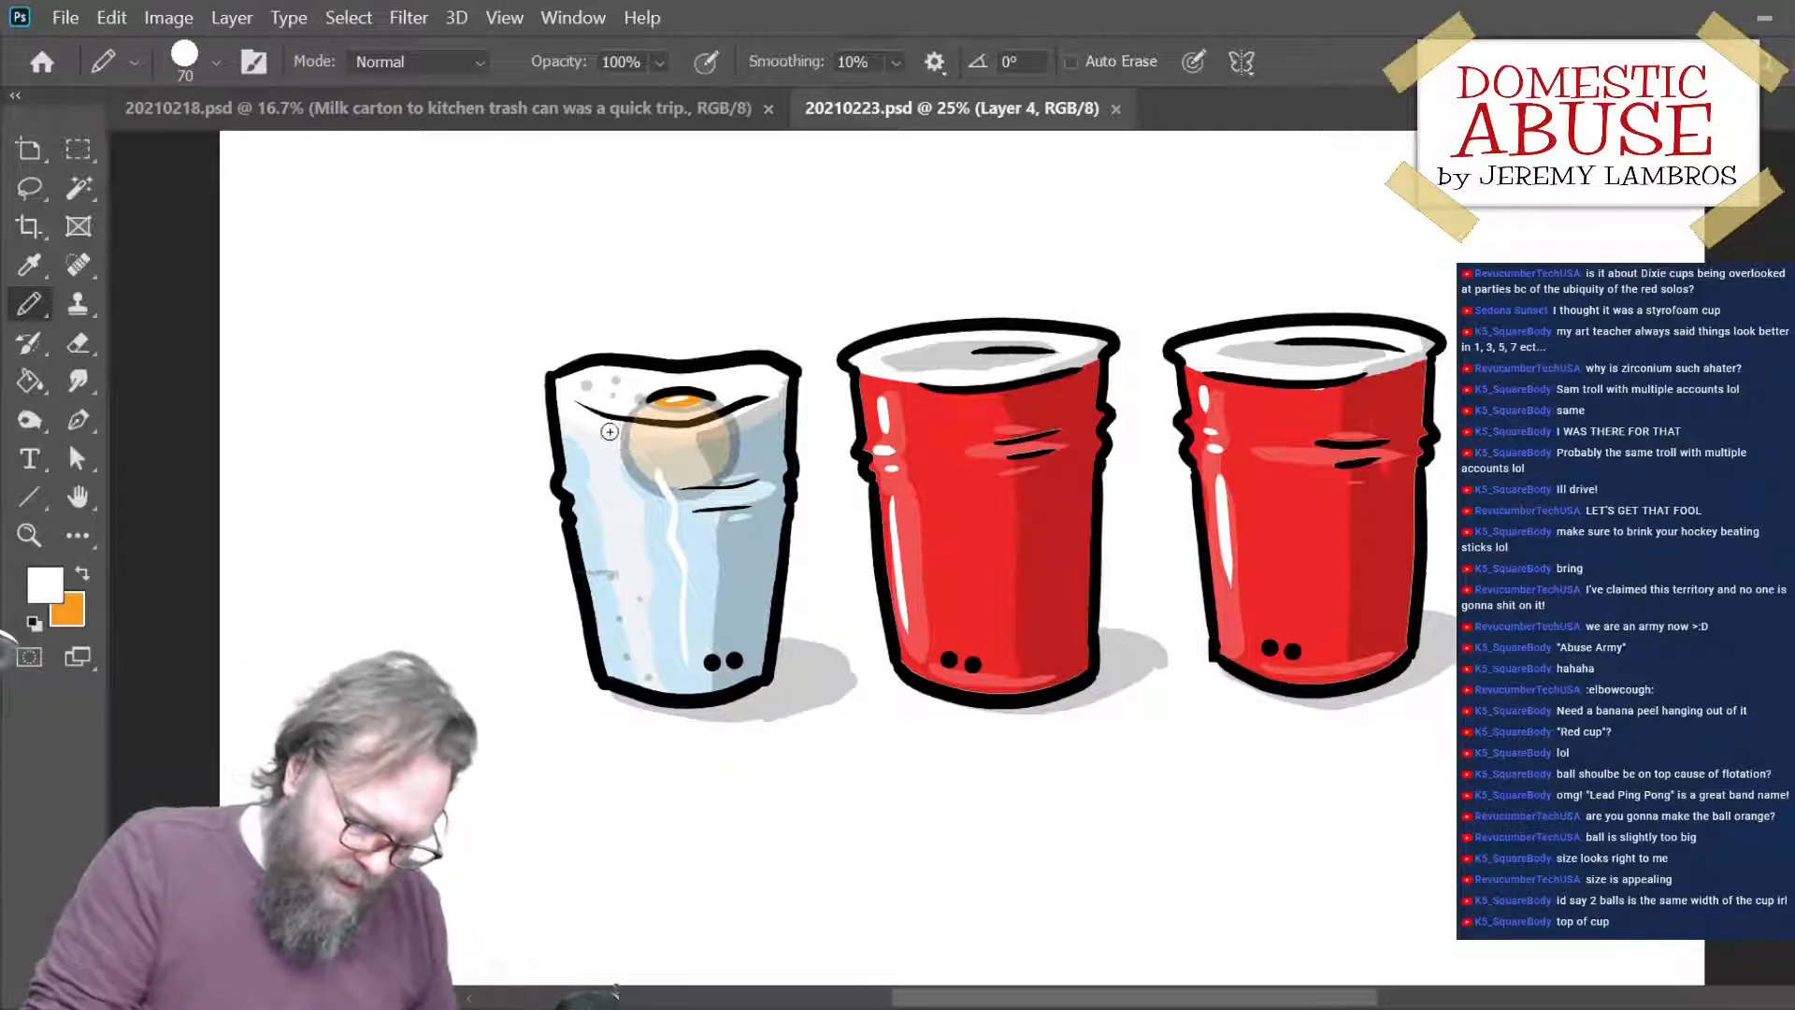
drag(730, 437, 767, 431)
key(ctrl+z)
mouse_move(590, 430)
mouse_down()
mouse_move(663, 441)
mouse_move(754, 425)
mouse_up()
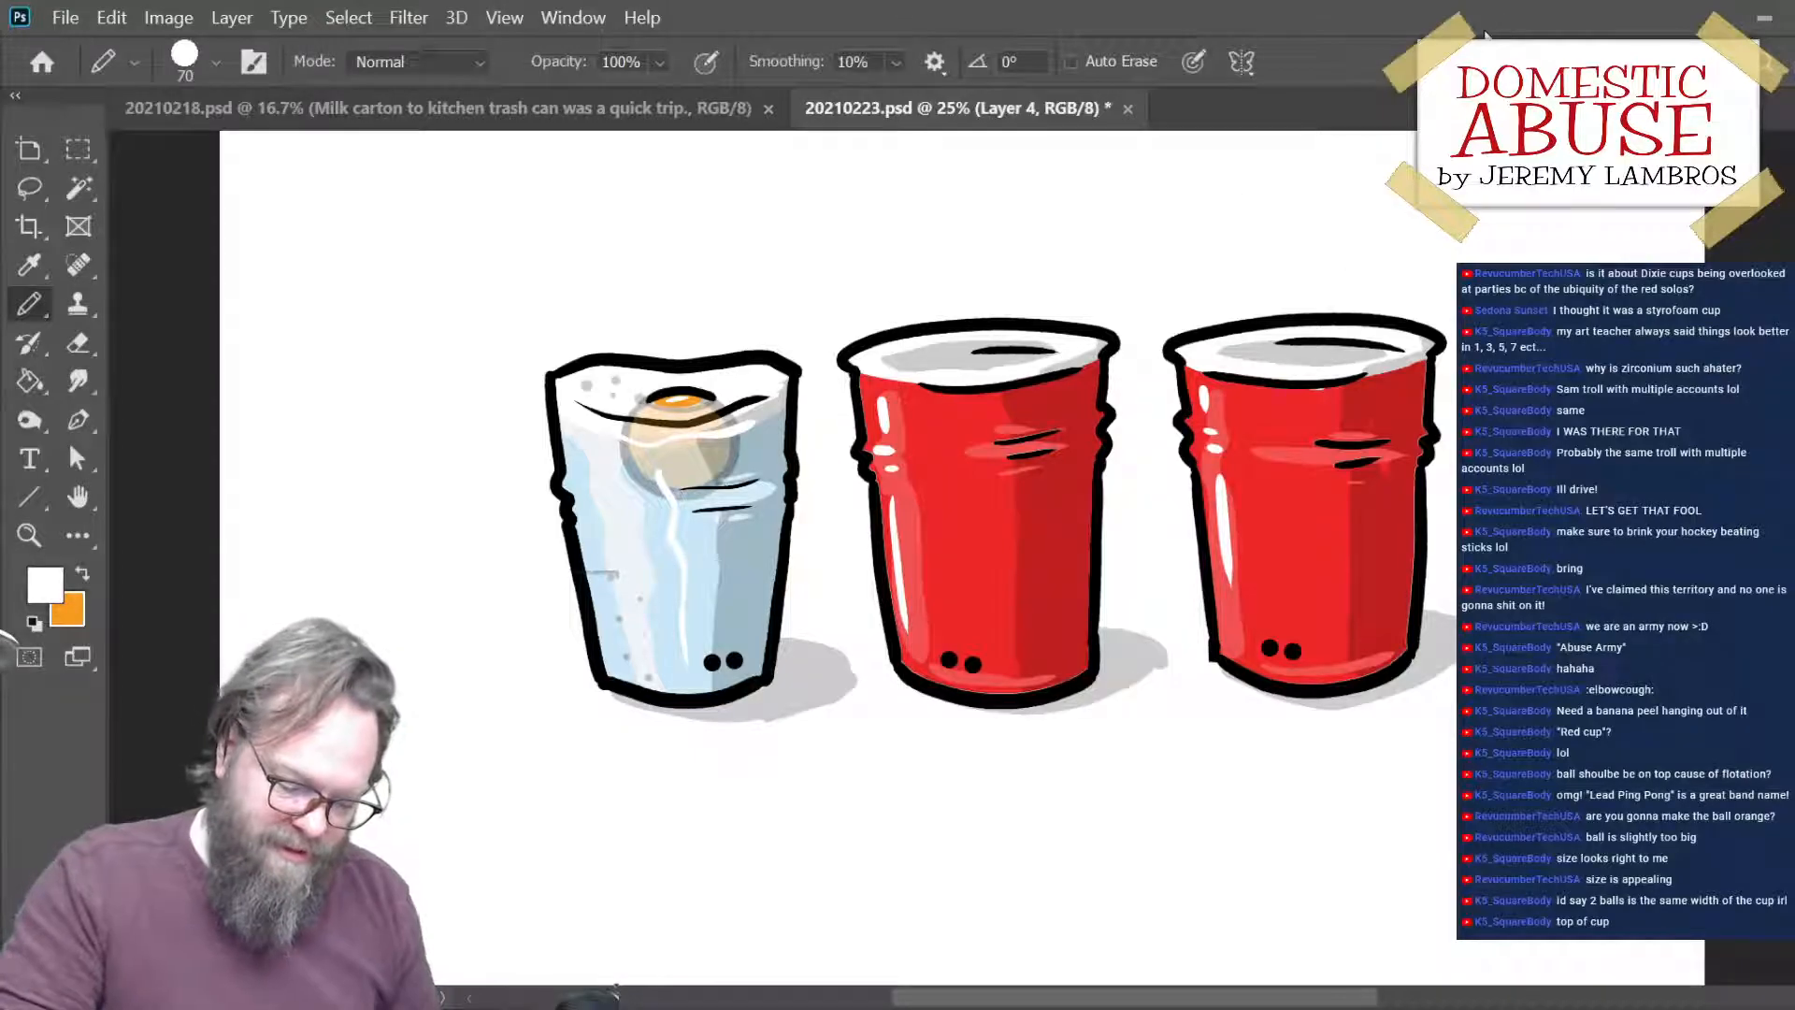
key(ctrl+s)
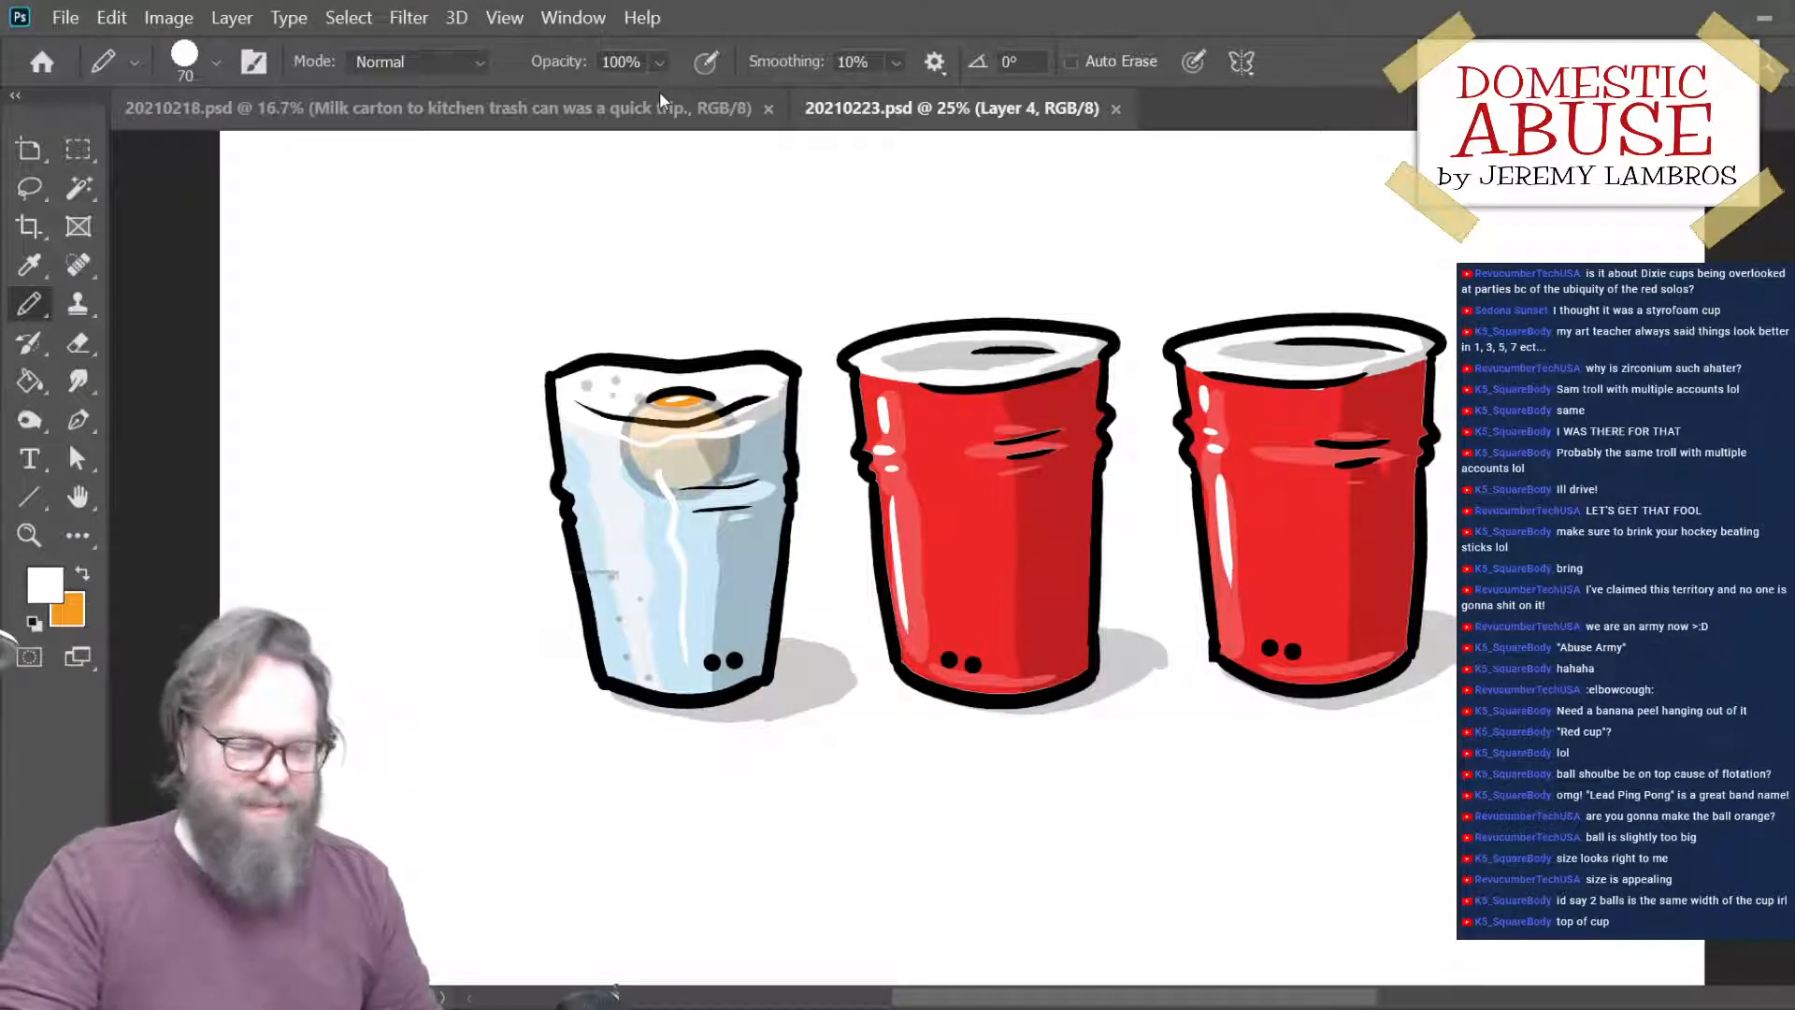
mouse_move(1186, 850)
mouse_down()
mouse_move(974, 882)
mouse_move(1162, 922)
mouse_move(1078, 882)
mouse_up()
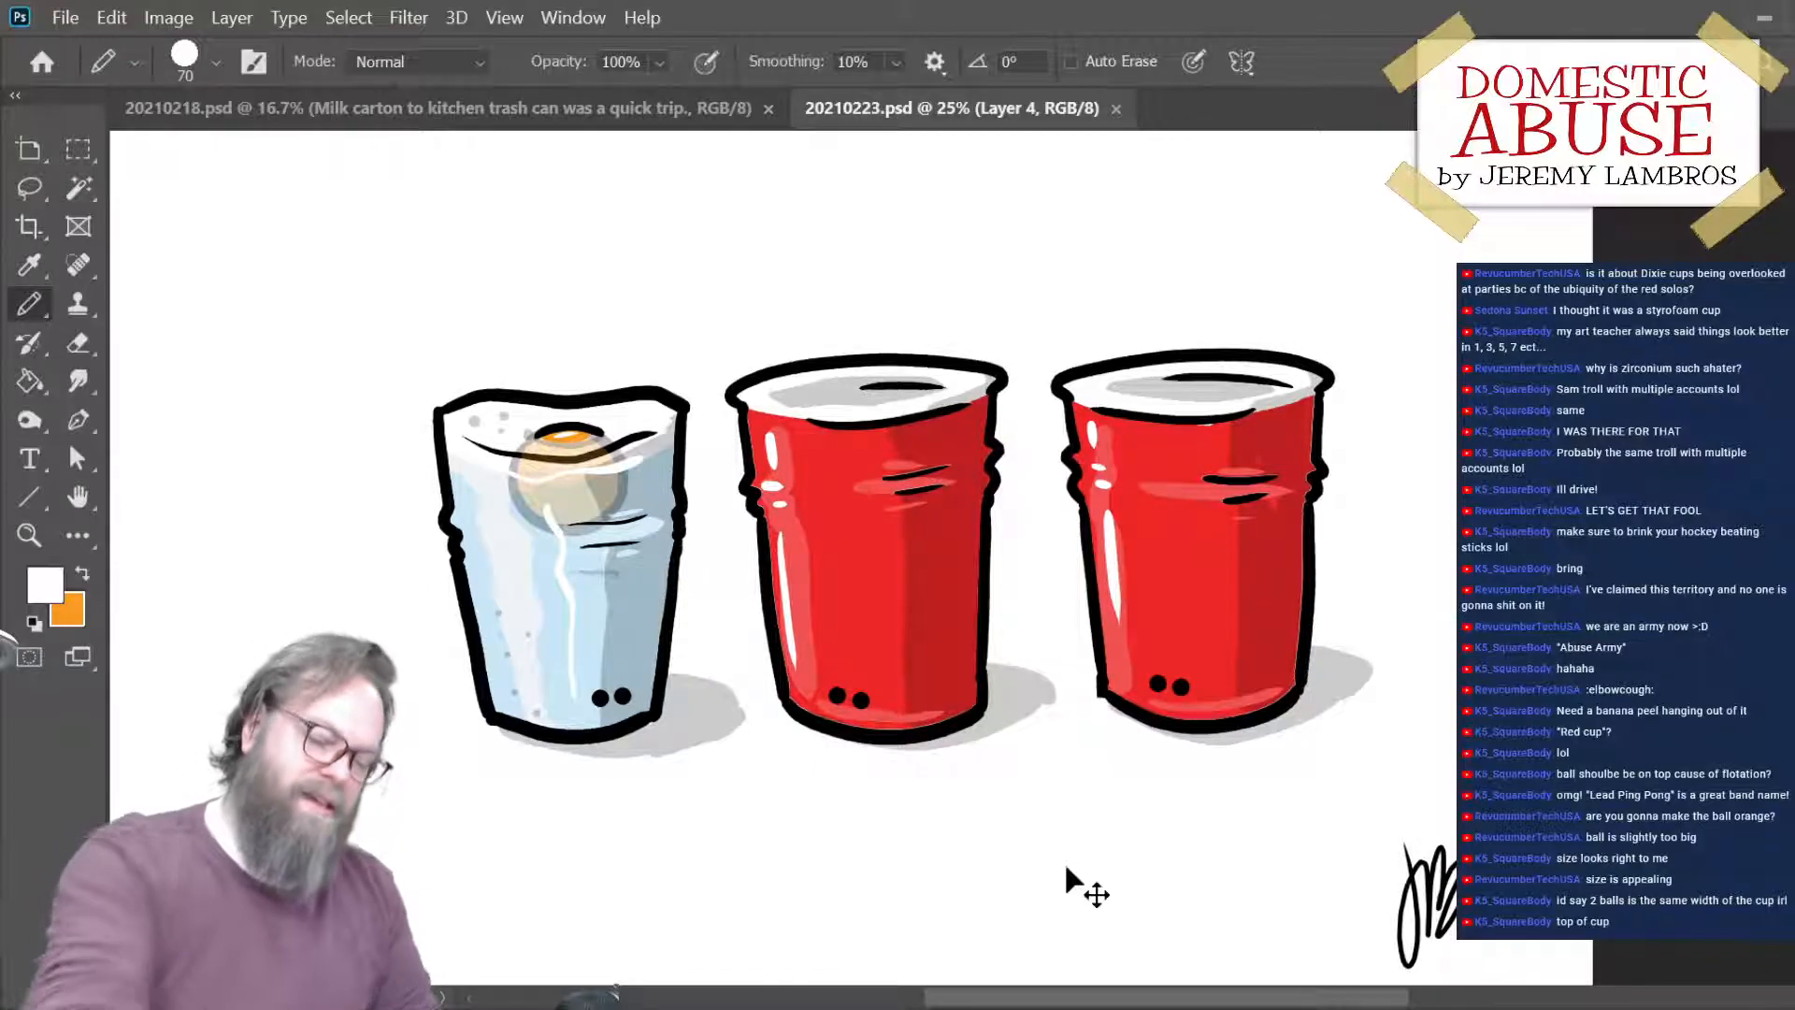
key(ctrl+minus)
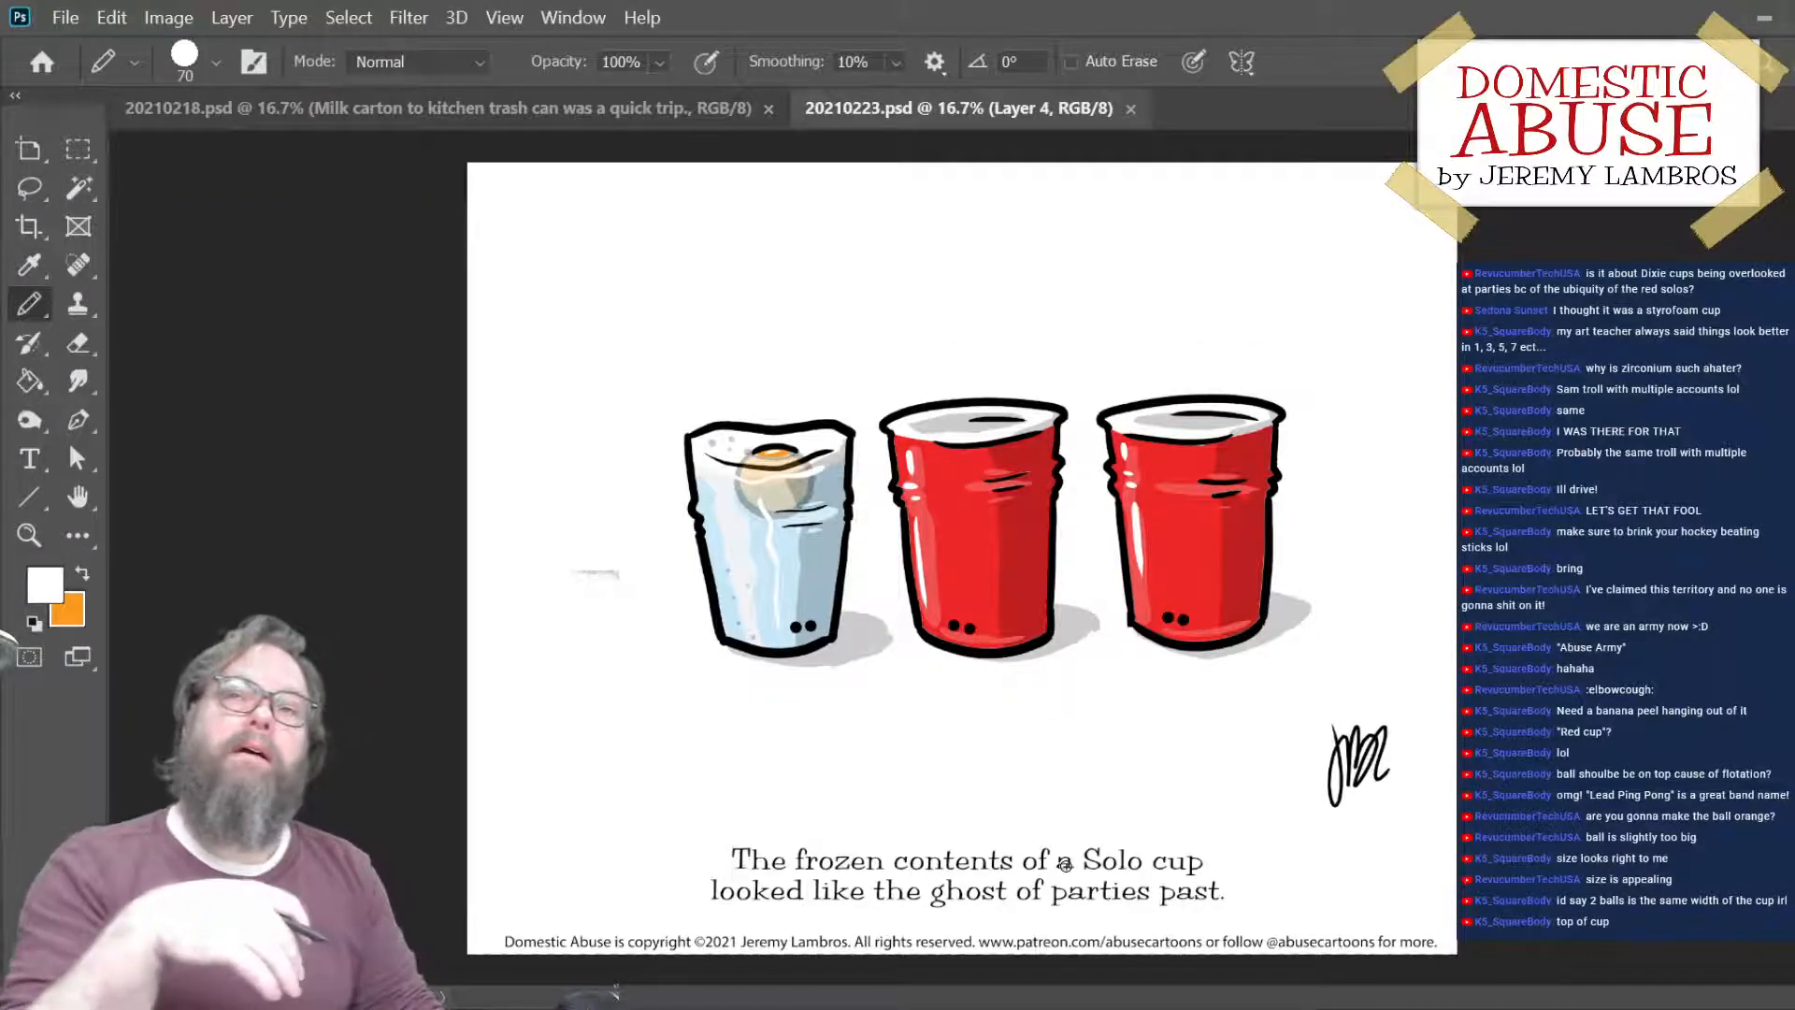
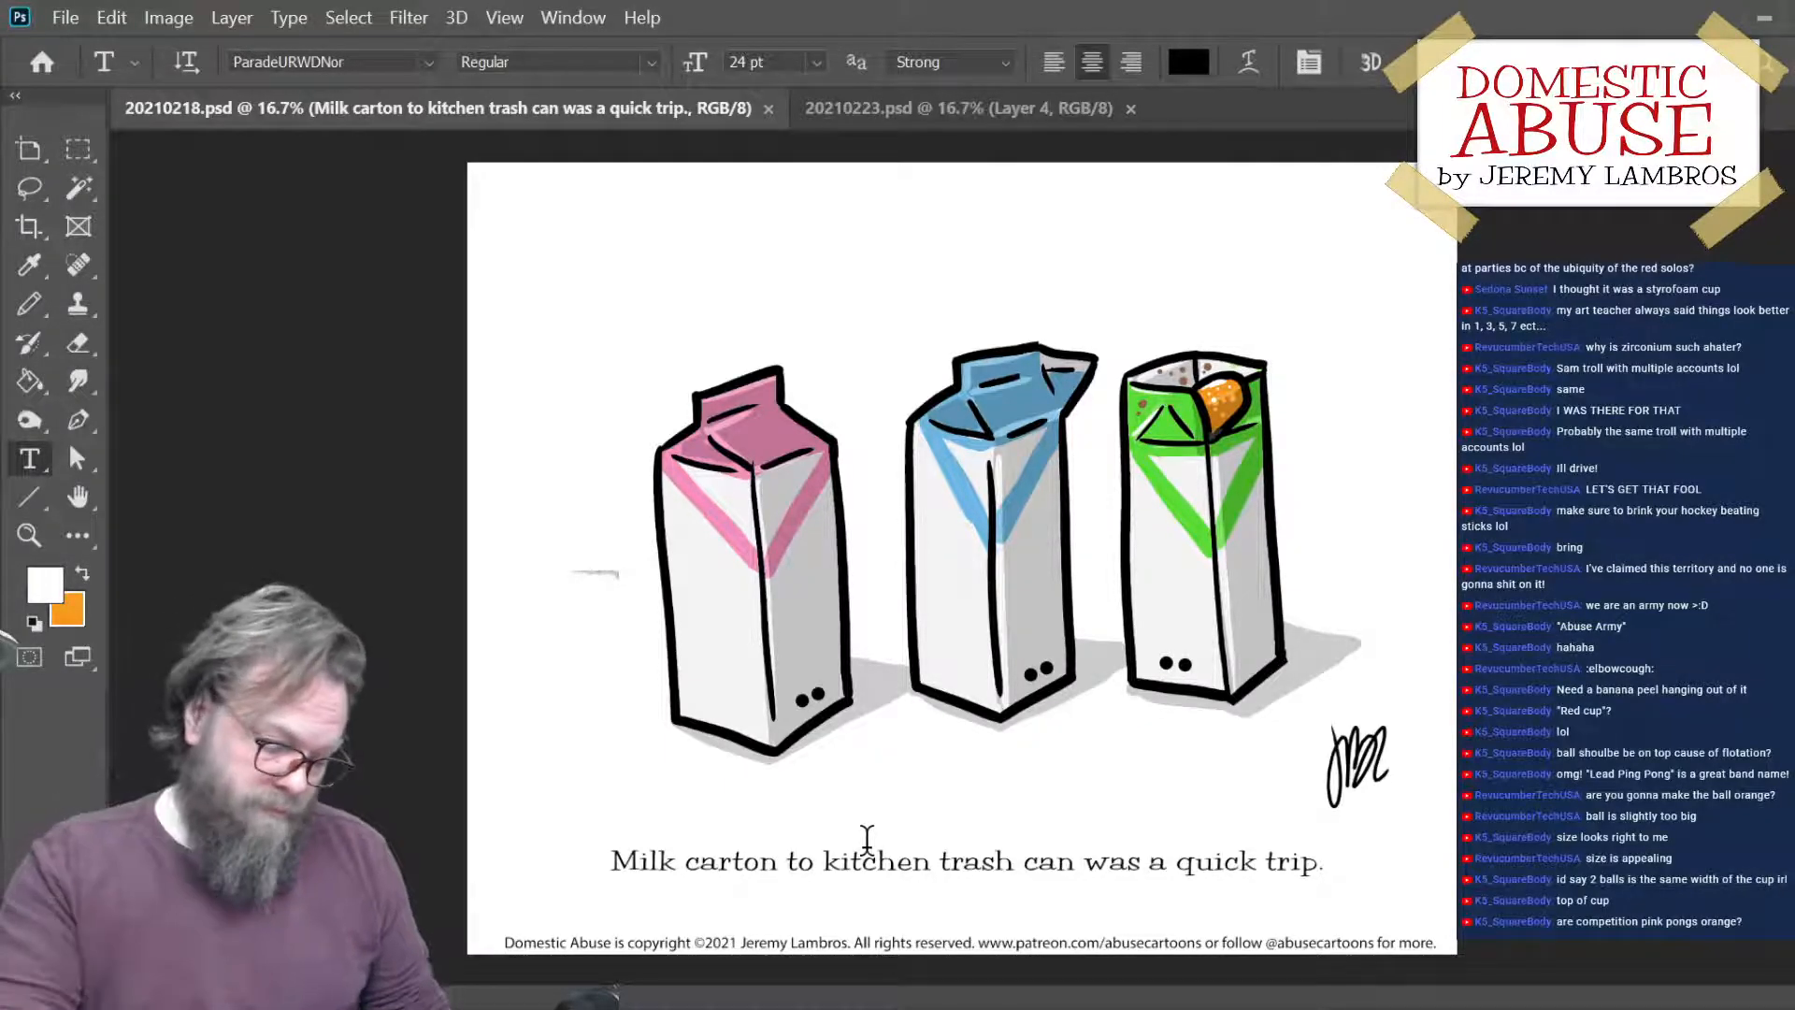
- Replace the "M" opening the milk-carton caption with "Tje journey from m"
click(642, 859)
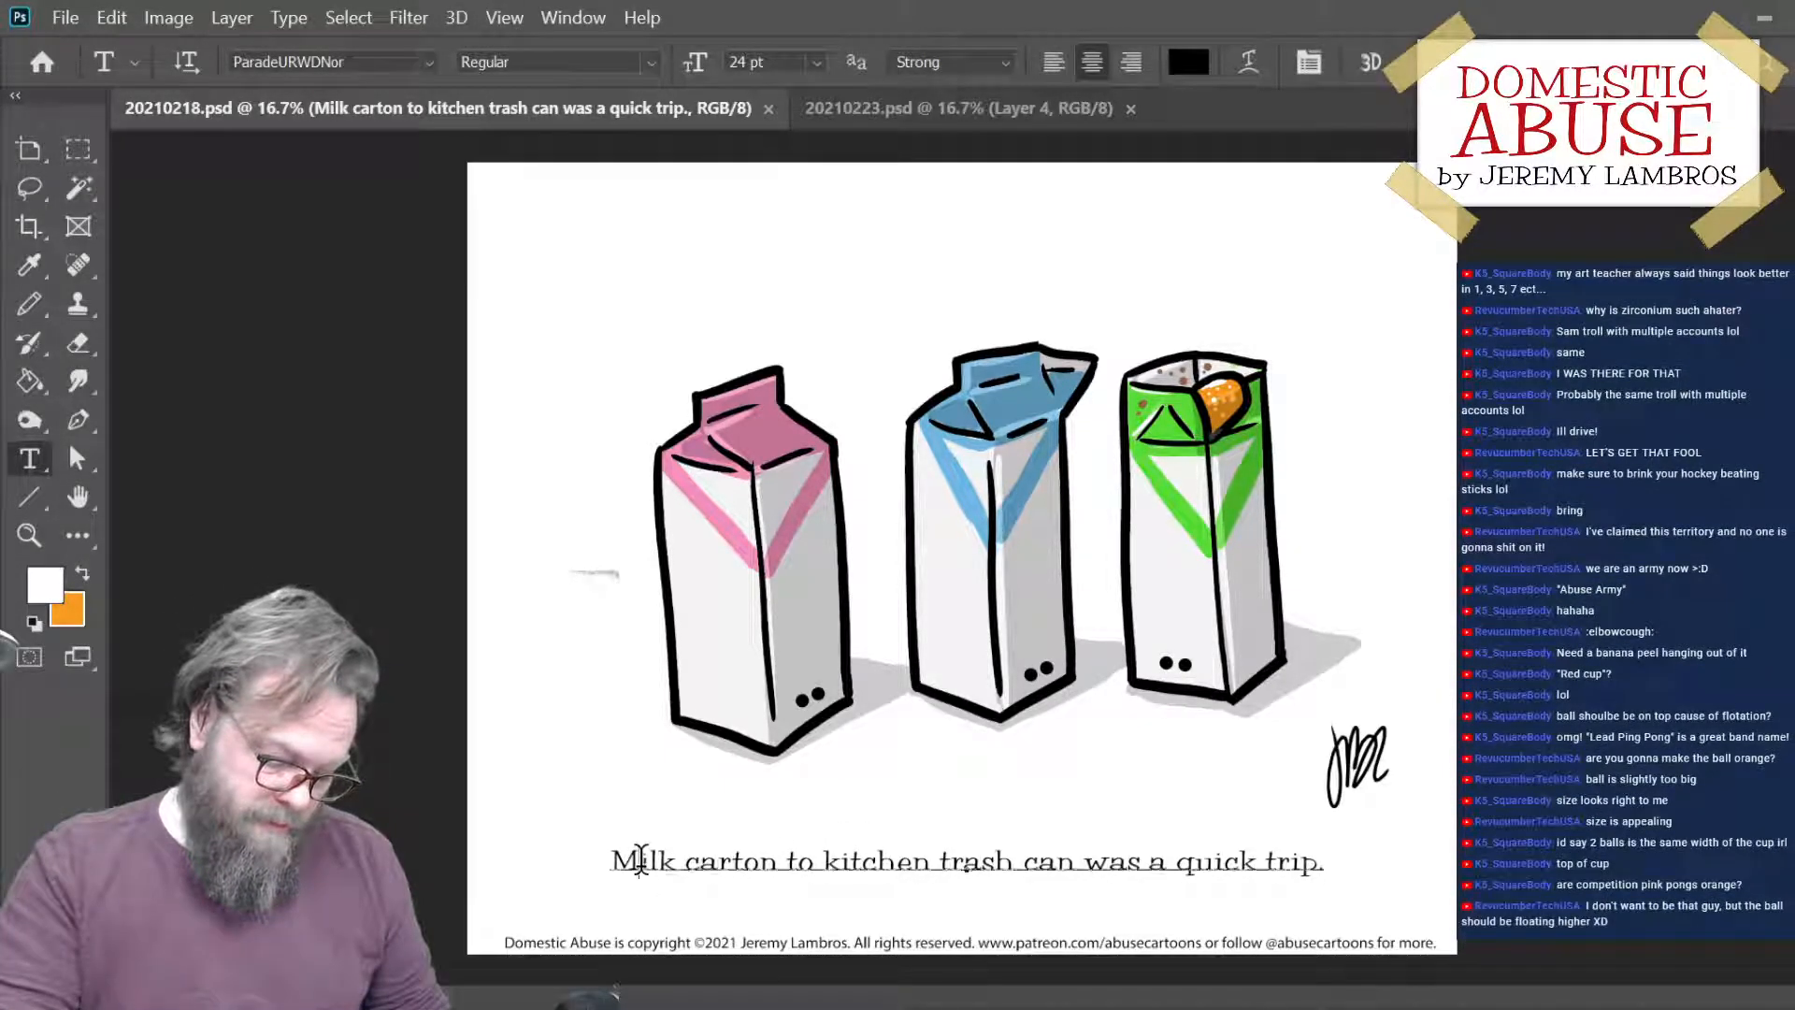
drag(642, 858, 609, 865)
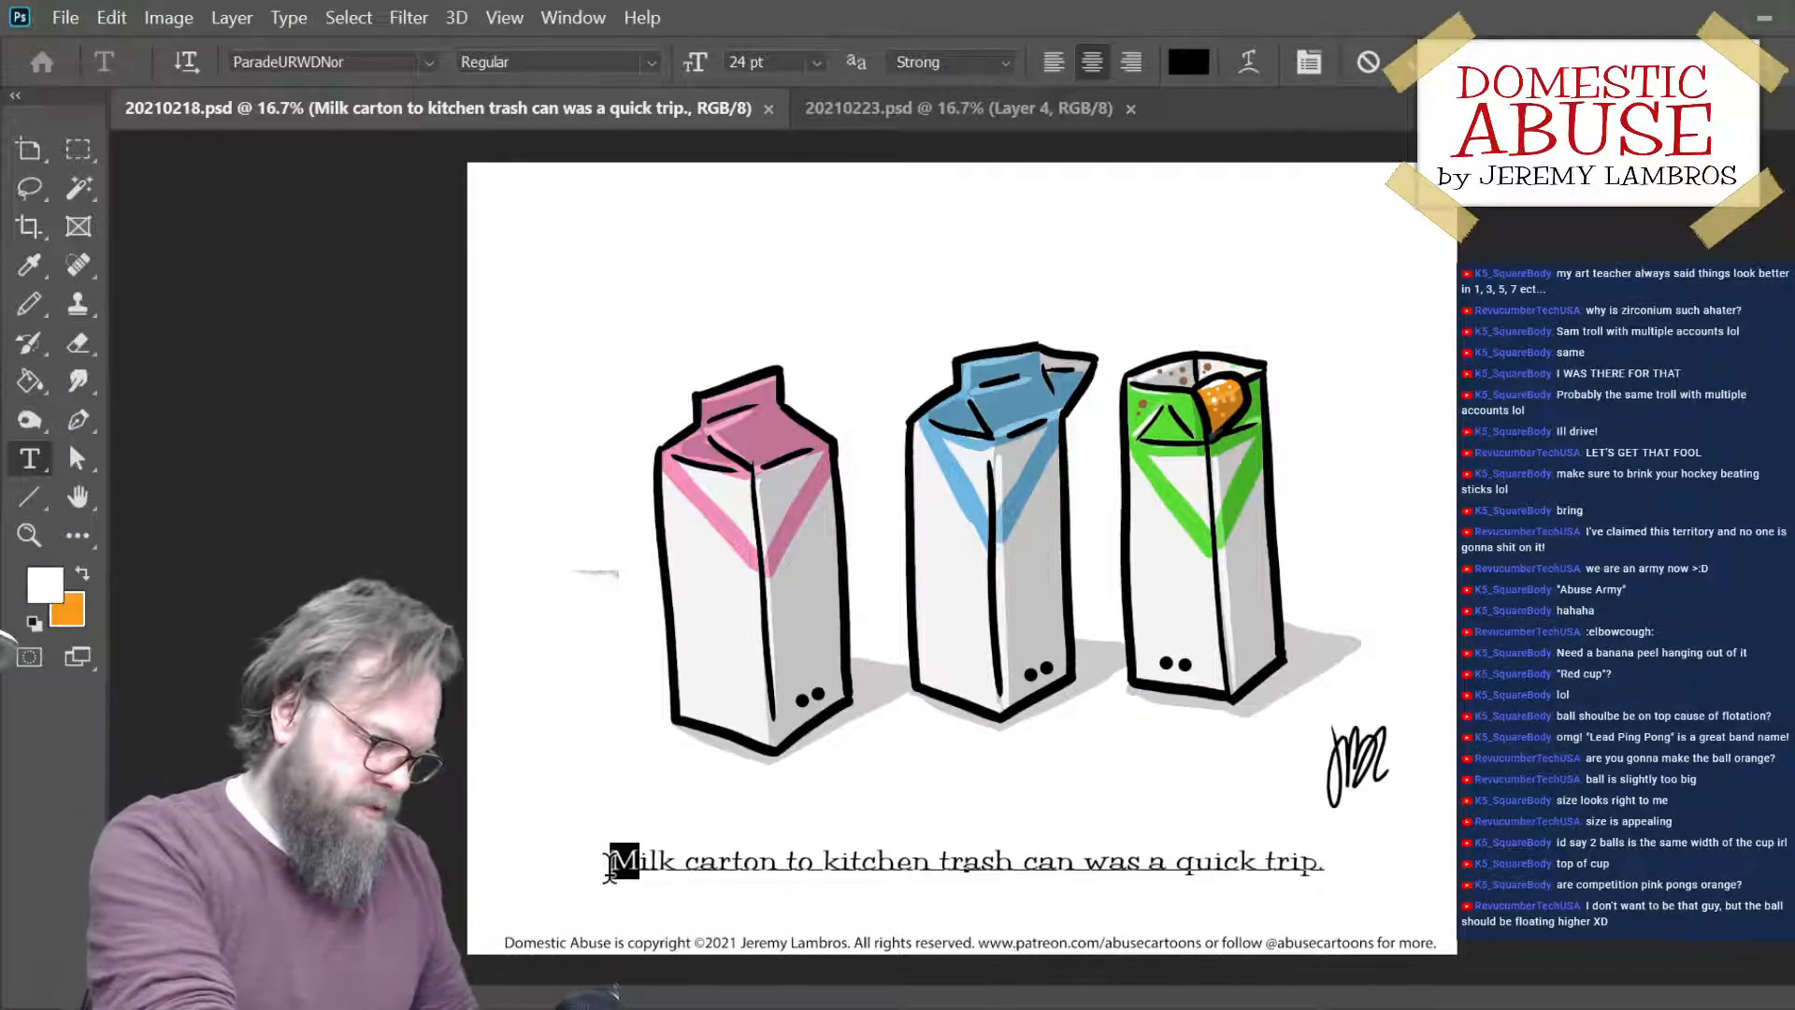
text(Tje journ)
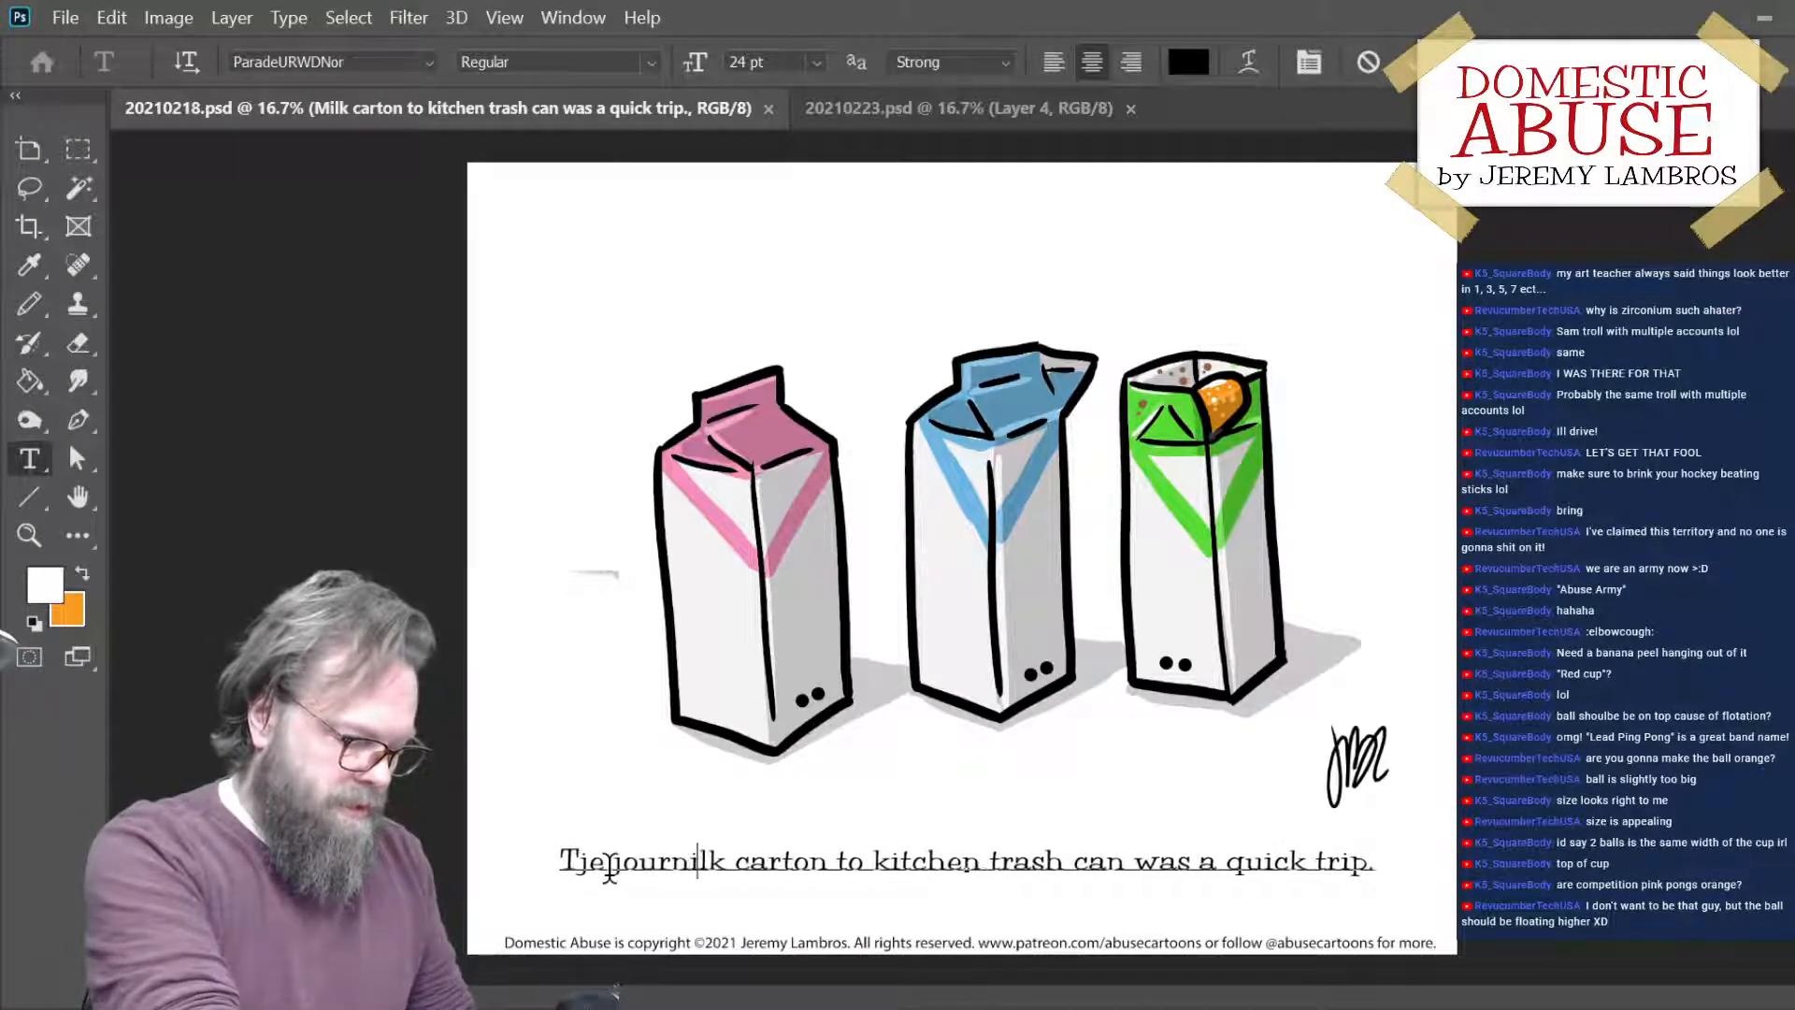
text(ey )
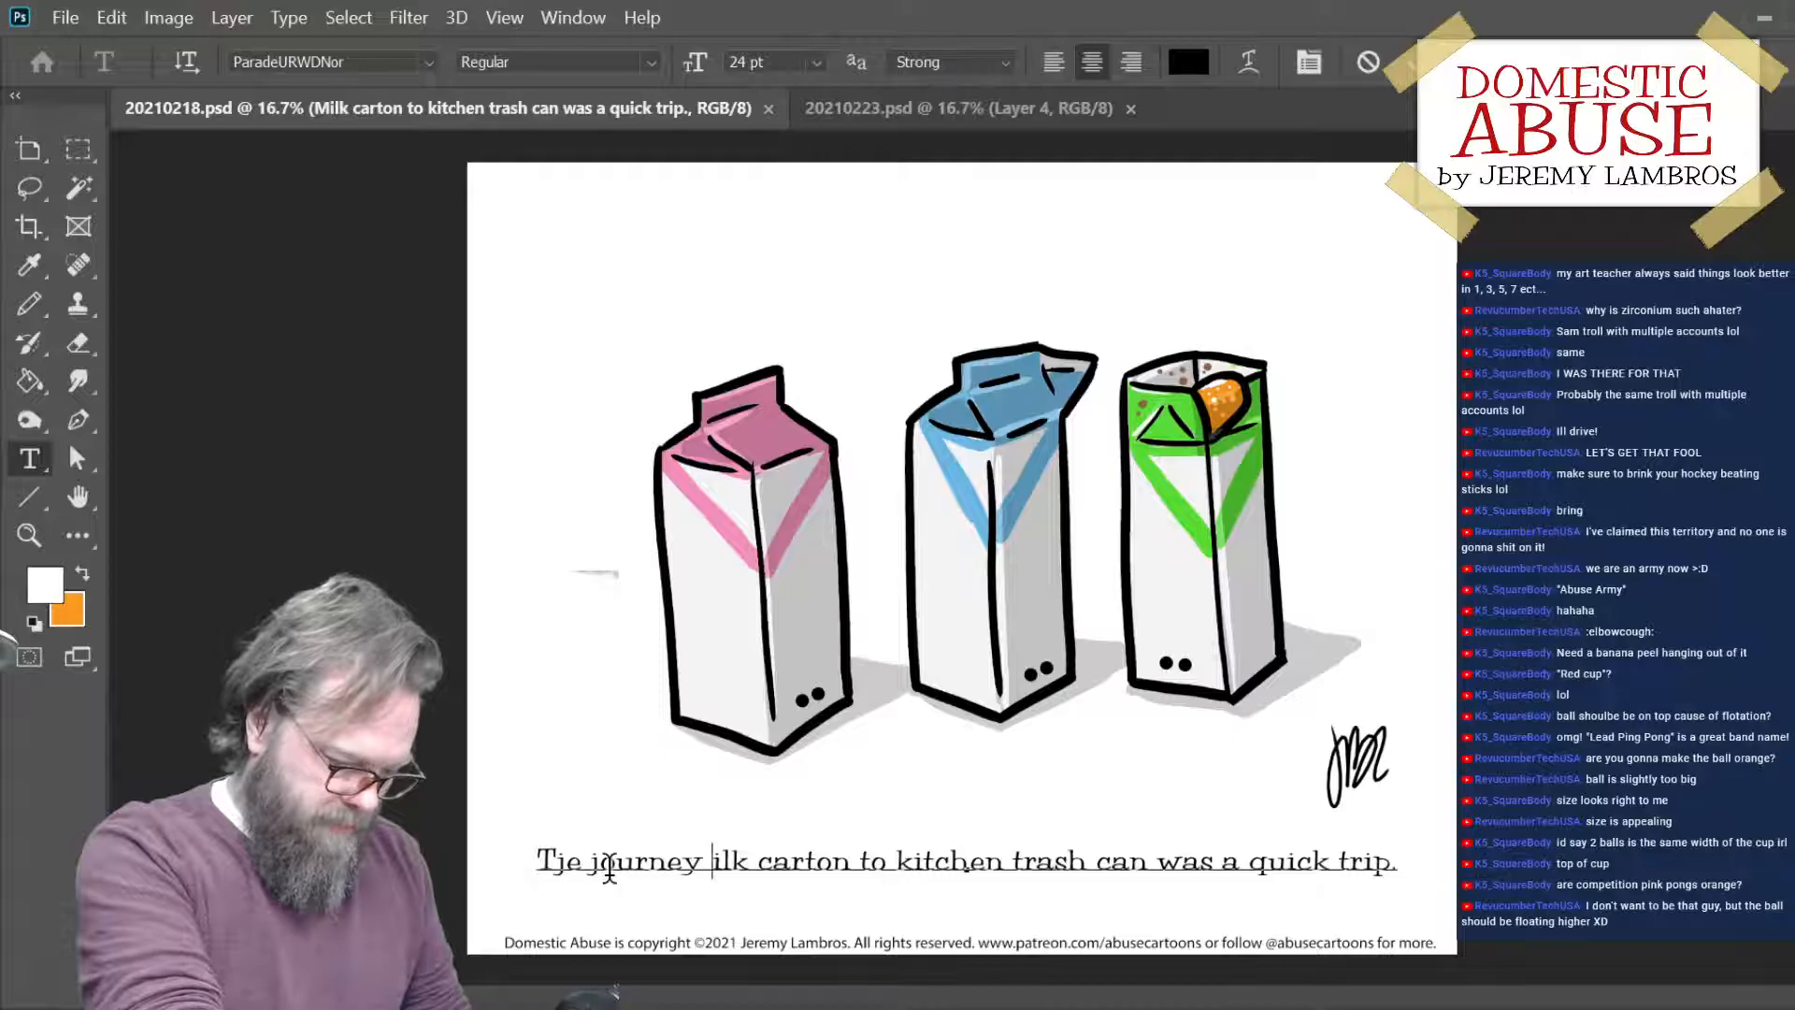
text(from m)
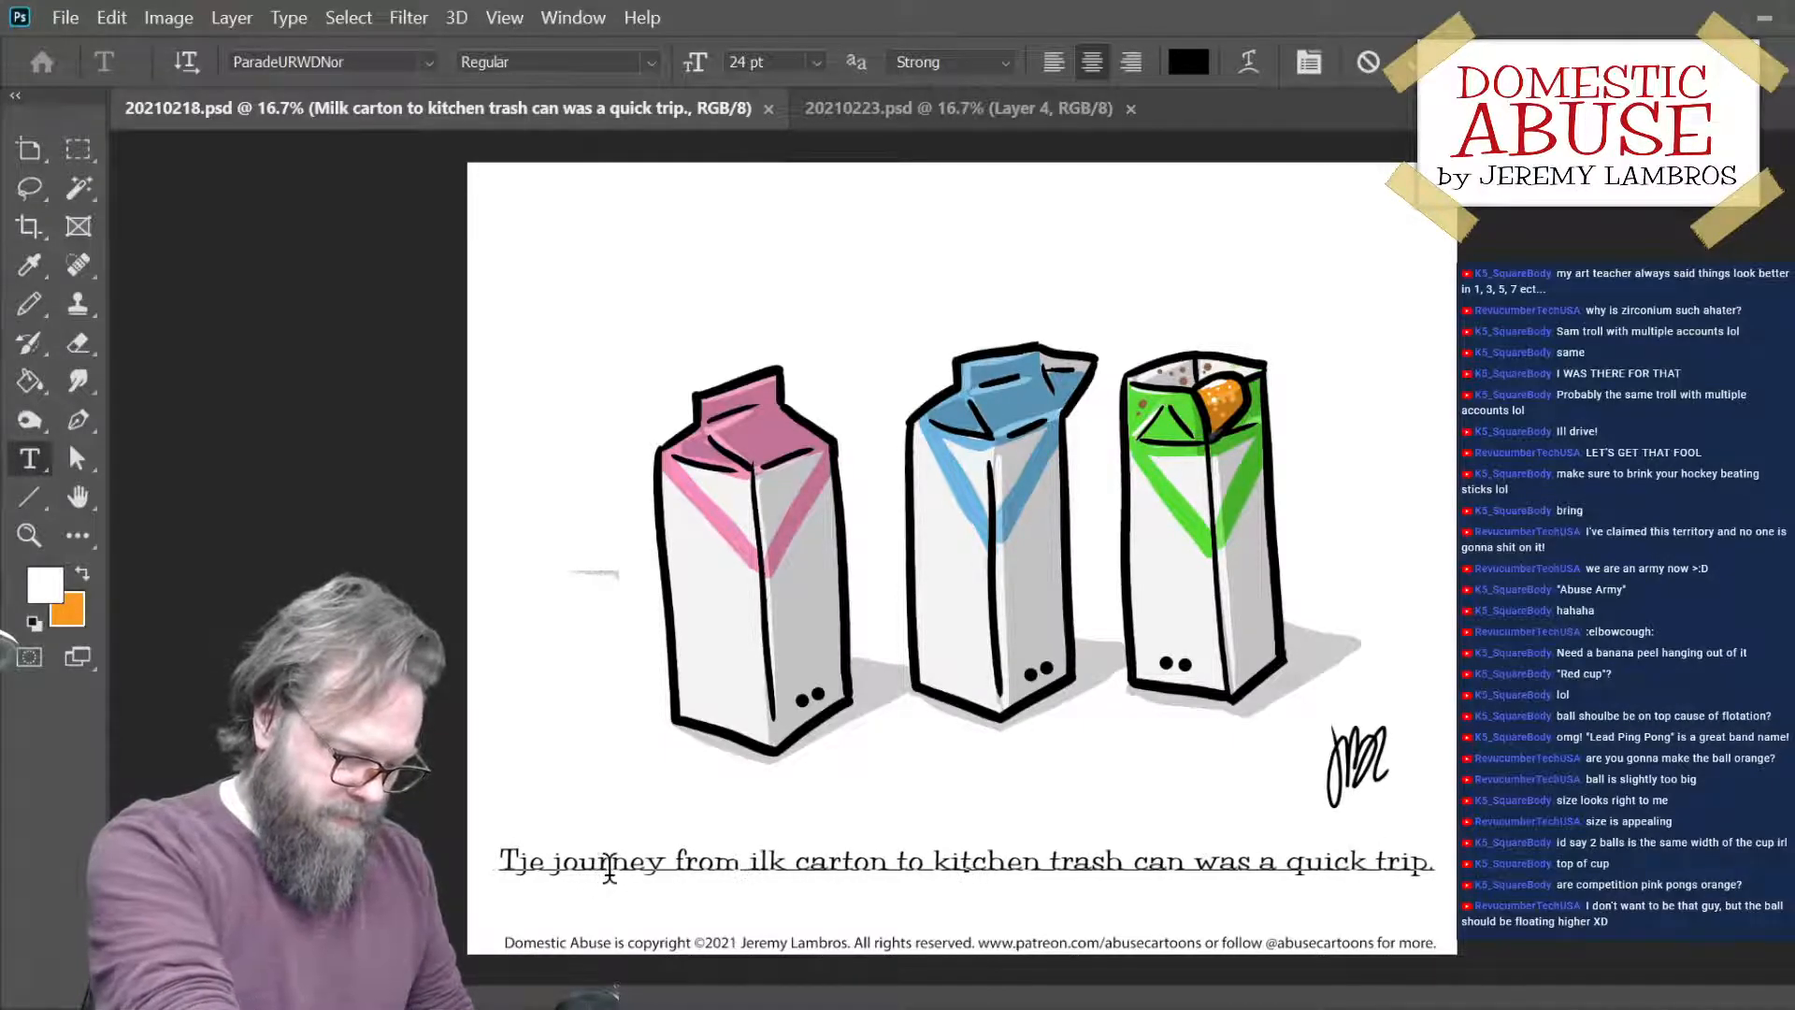
- Try breaking the milk-carton caption onto a second line after "kitchen" and remove the break
click(1063, 862)
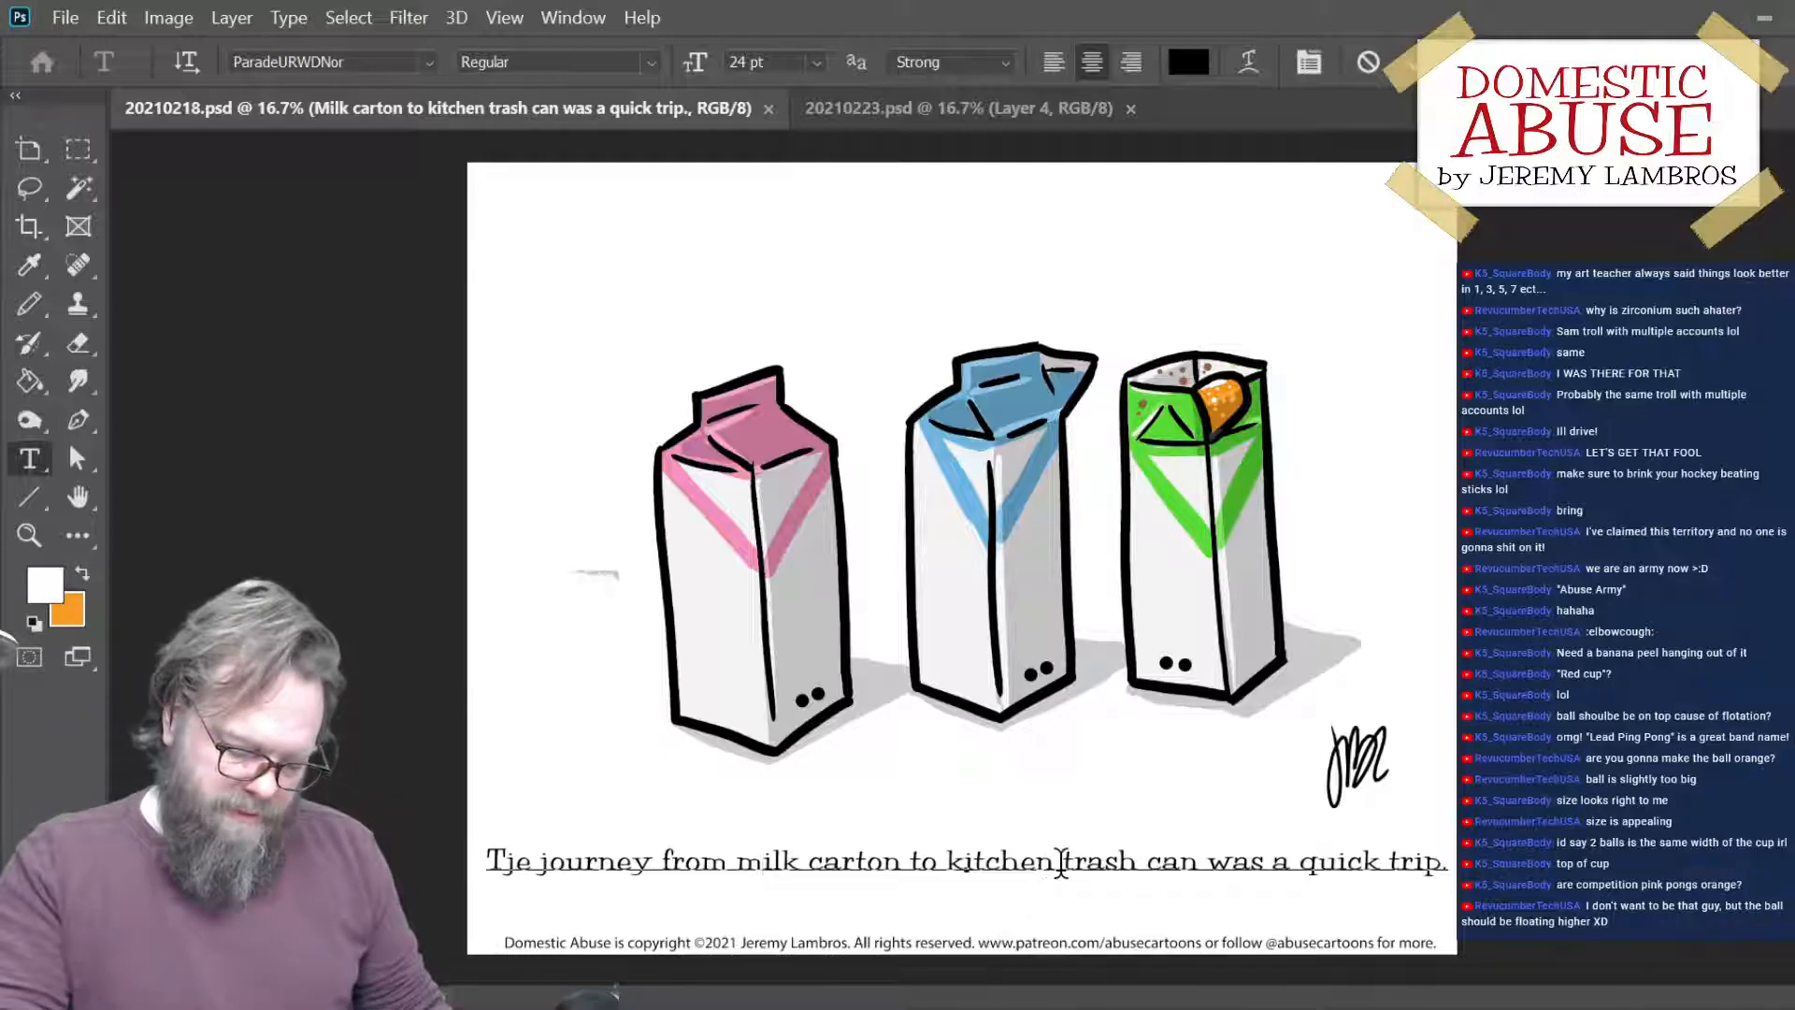
key(Return)
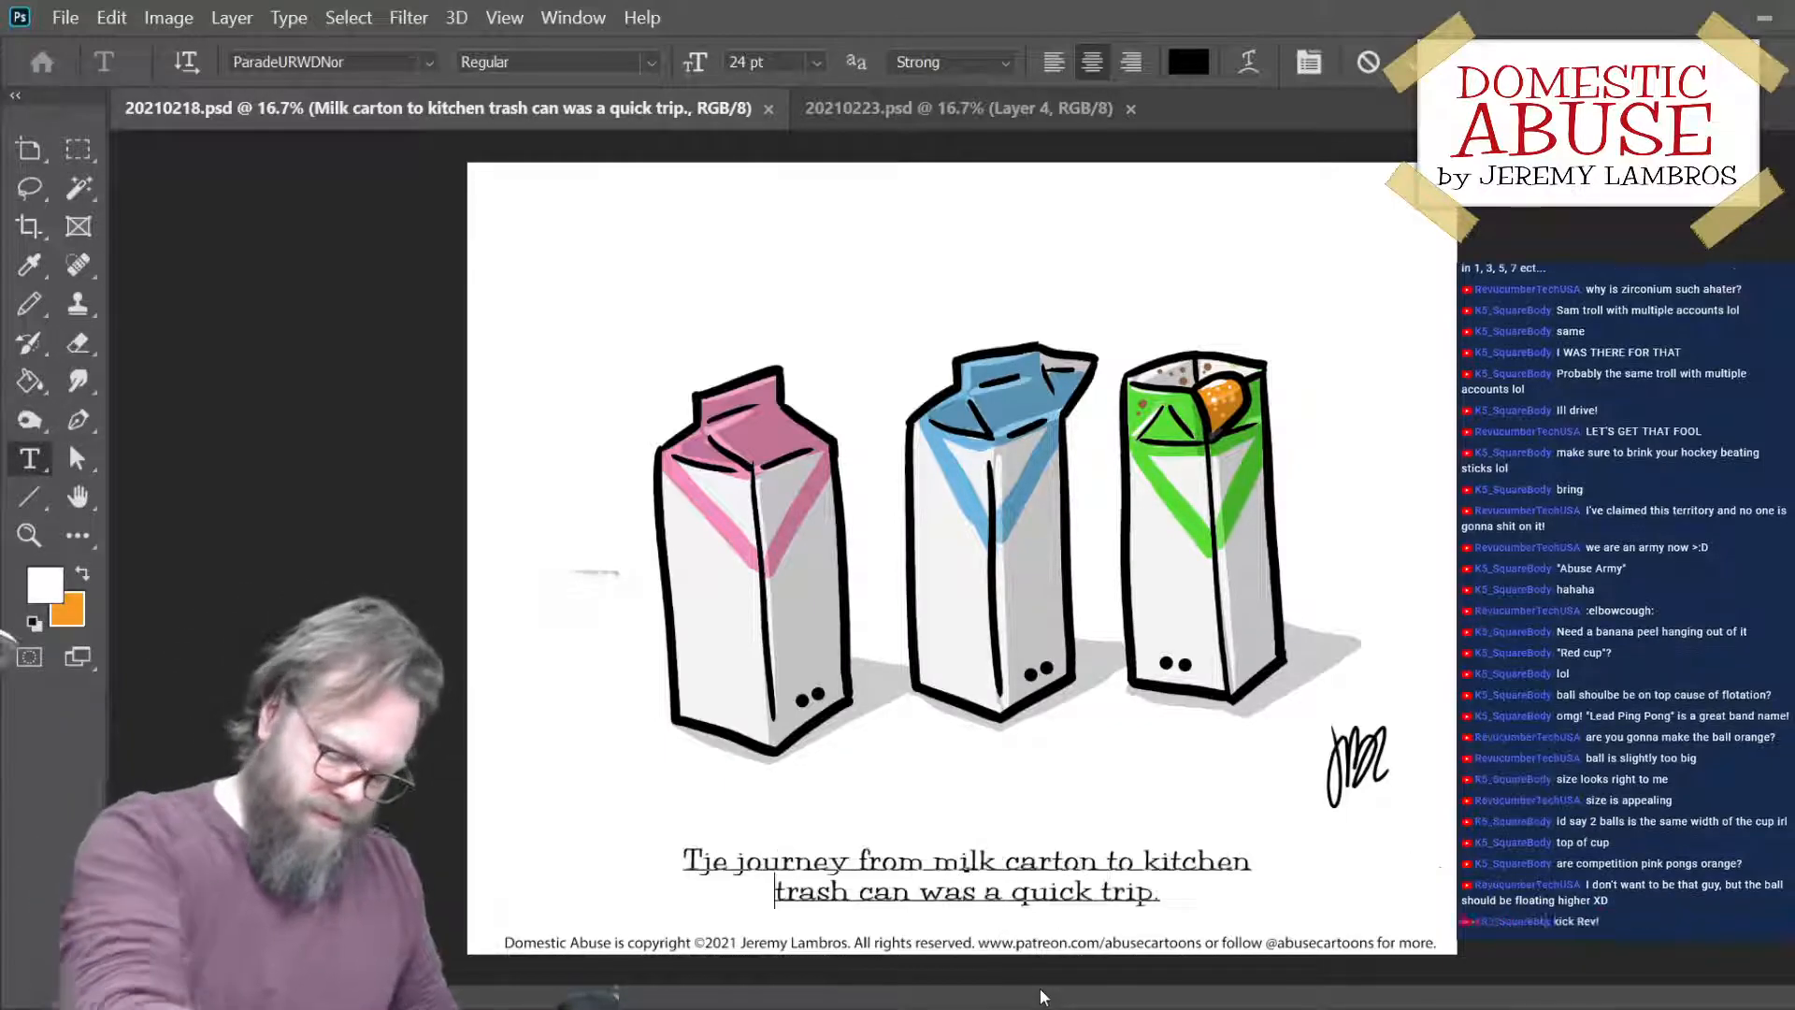
key(BackSpace)
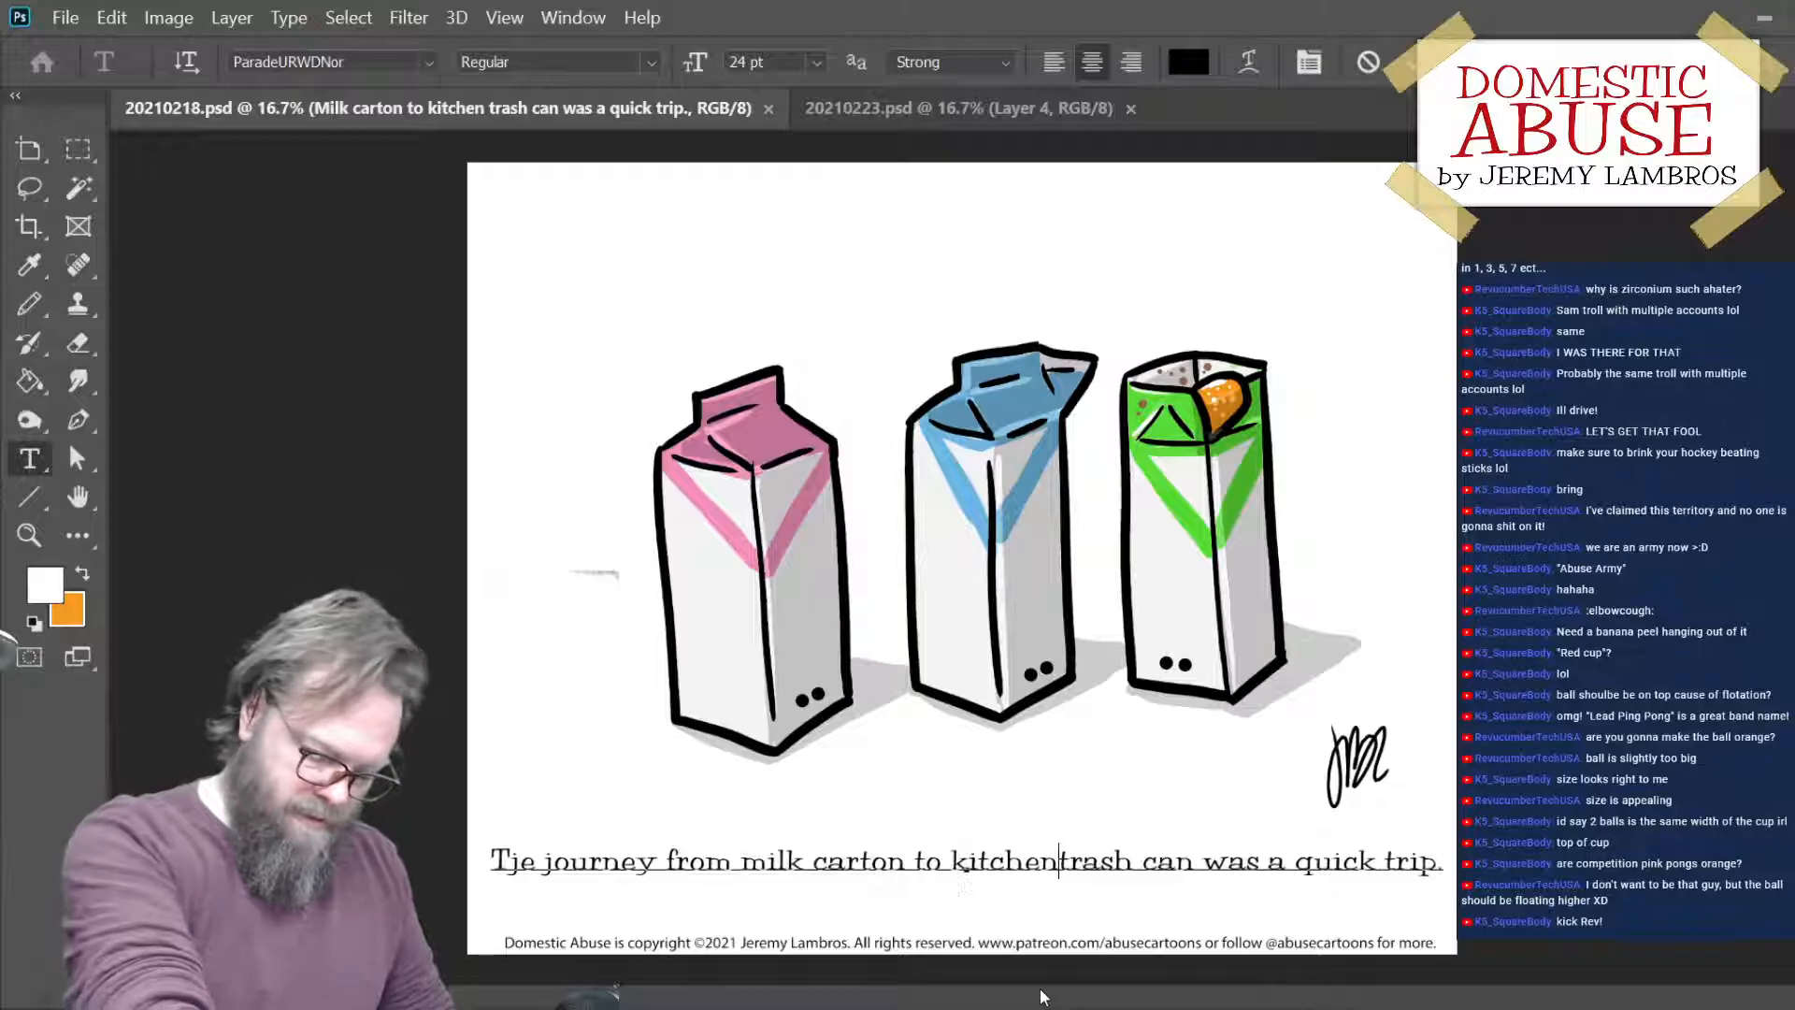
- Split the milk-carton caption into two lines before "kitchen", commit the text edit and save the file
key(Left)
key(Left)
key(Left)
key(Left)
key(Left)
key(Left)
key(Left)
key(Left)
key(Left)
key(Left)
key(Left)
key(Right)
key(Right)
key(Right)
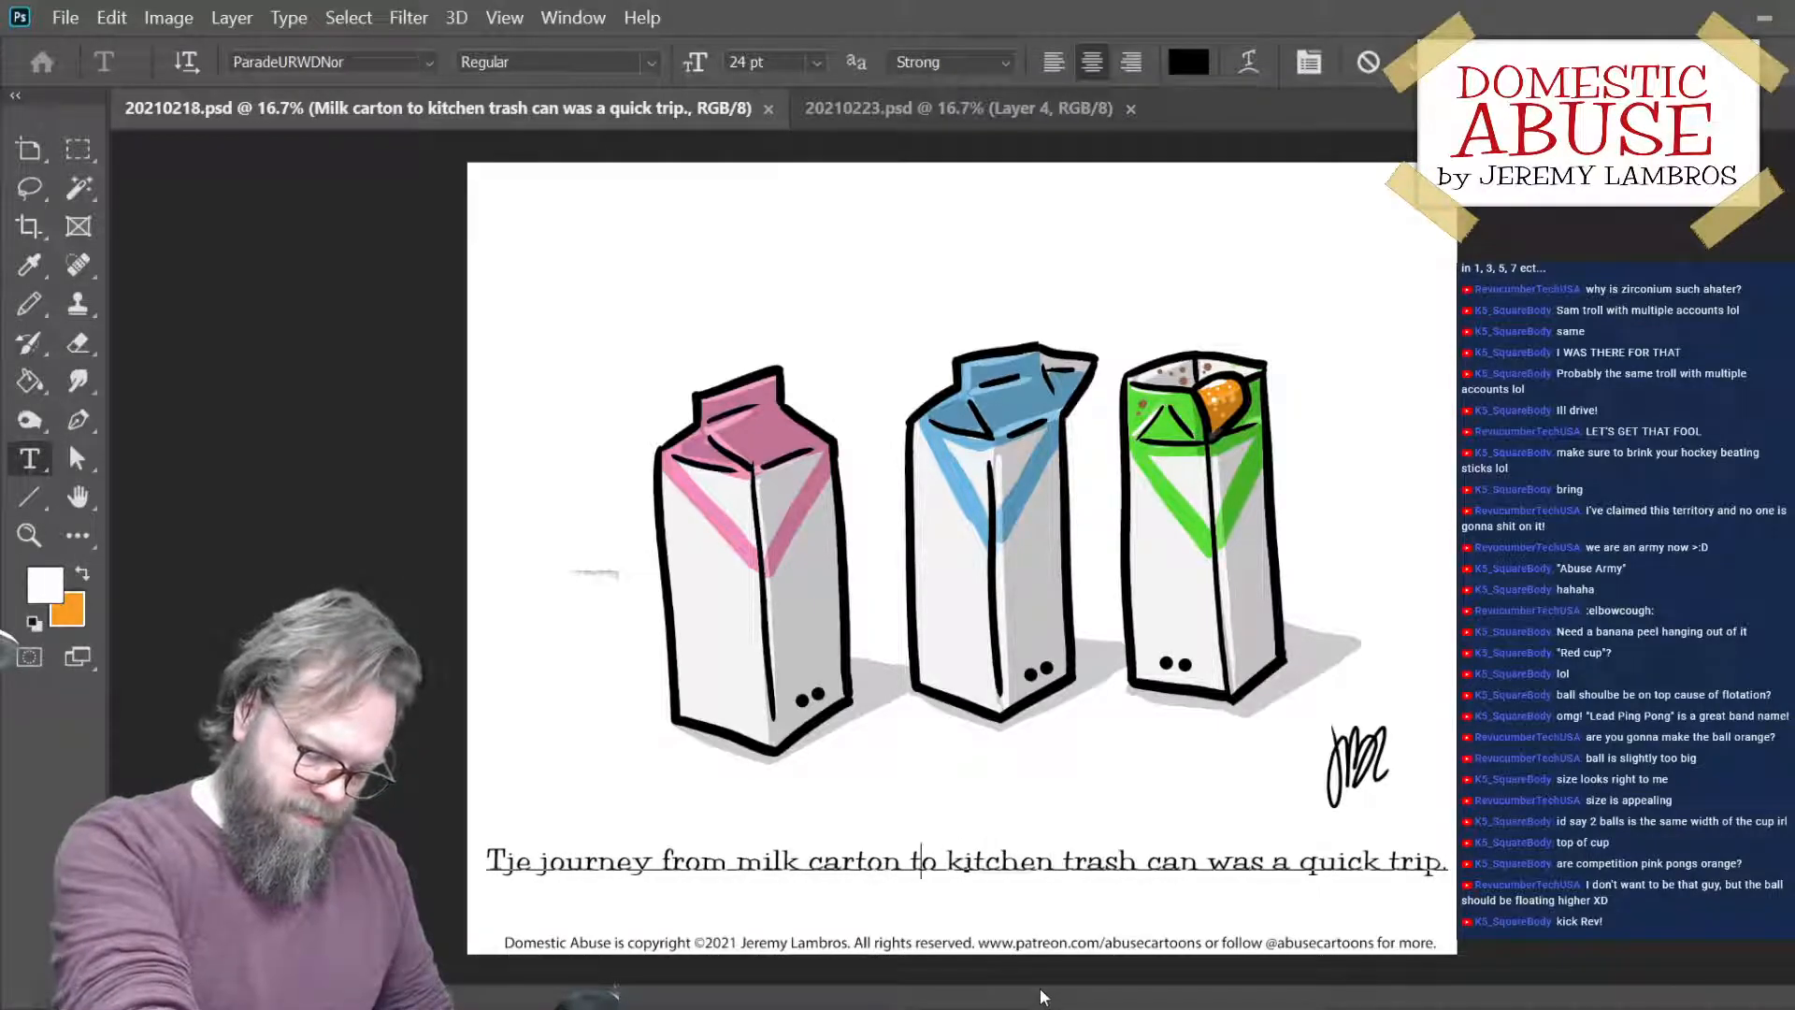
key(BackSpace)
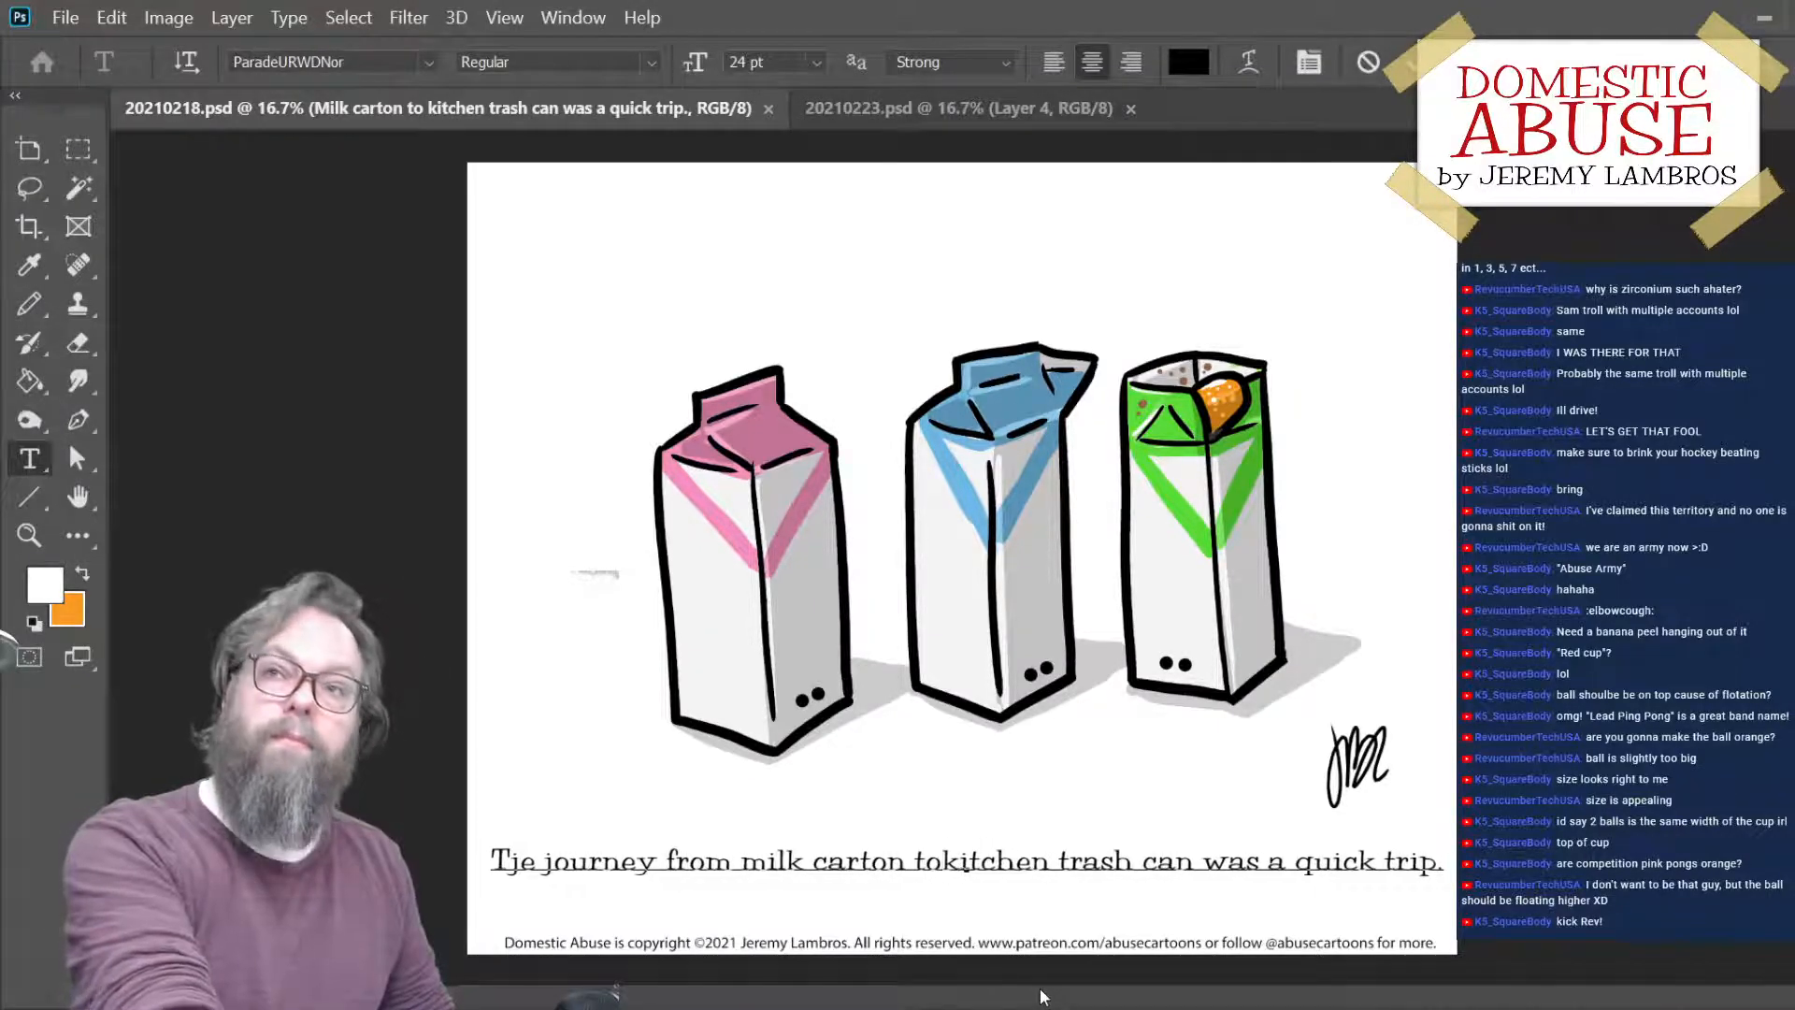
key(Return)
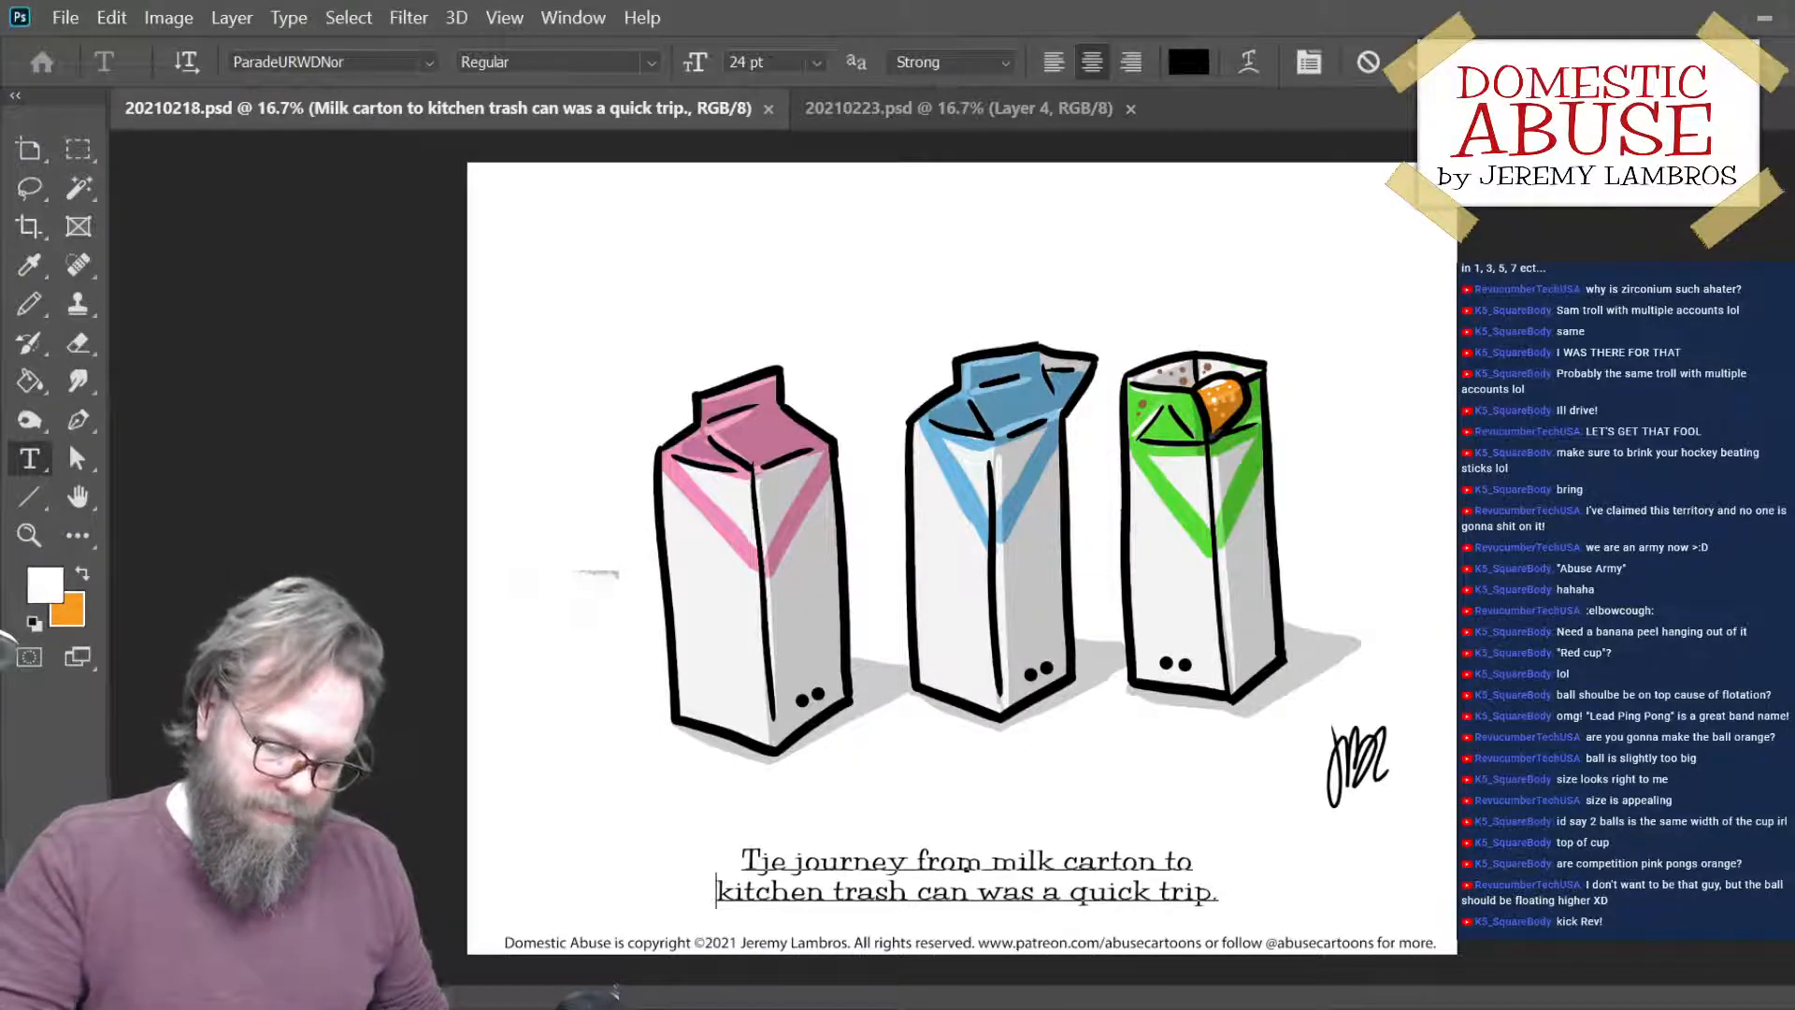
key(ctrl+Return)
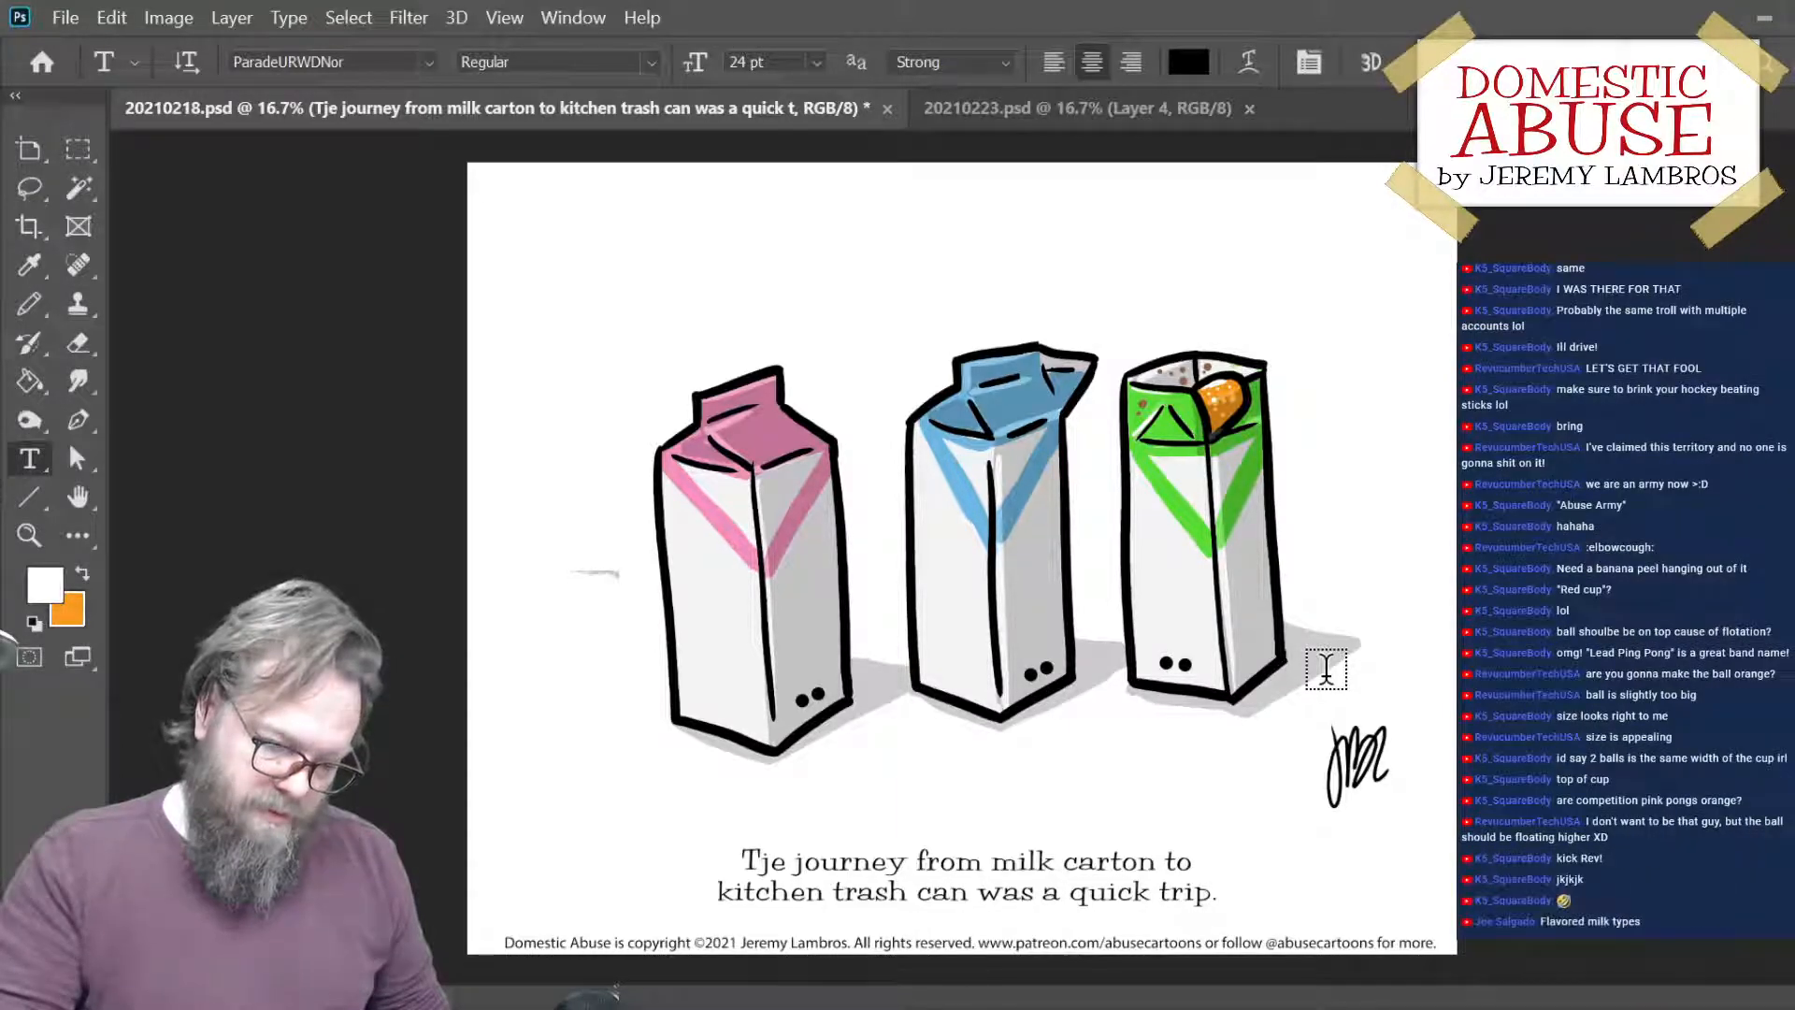
key(ctrl+s)
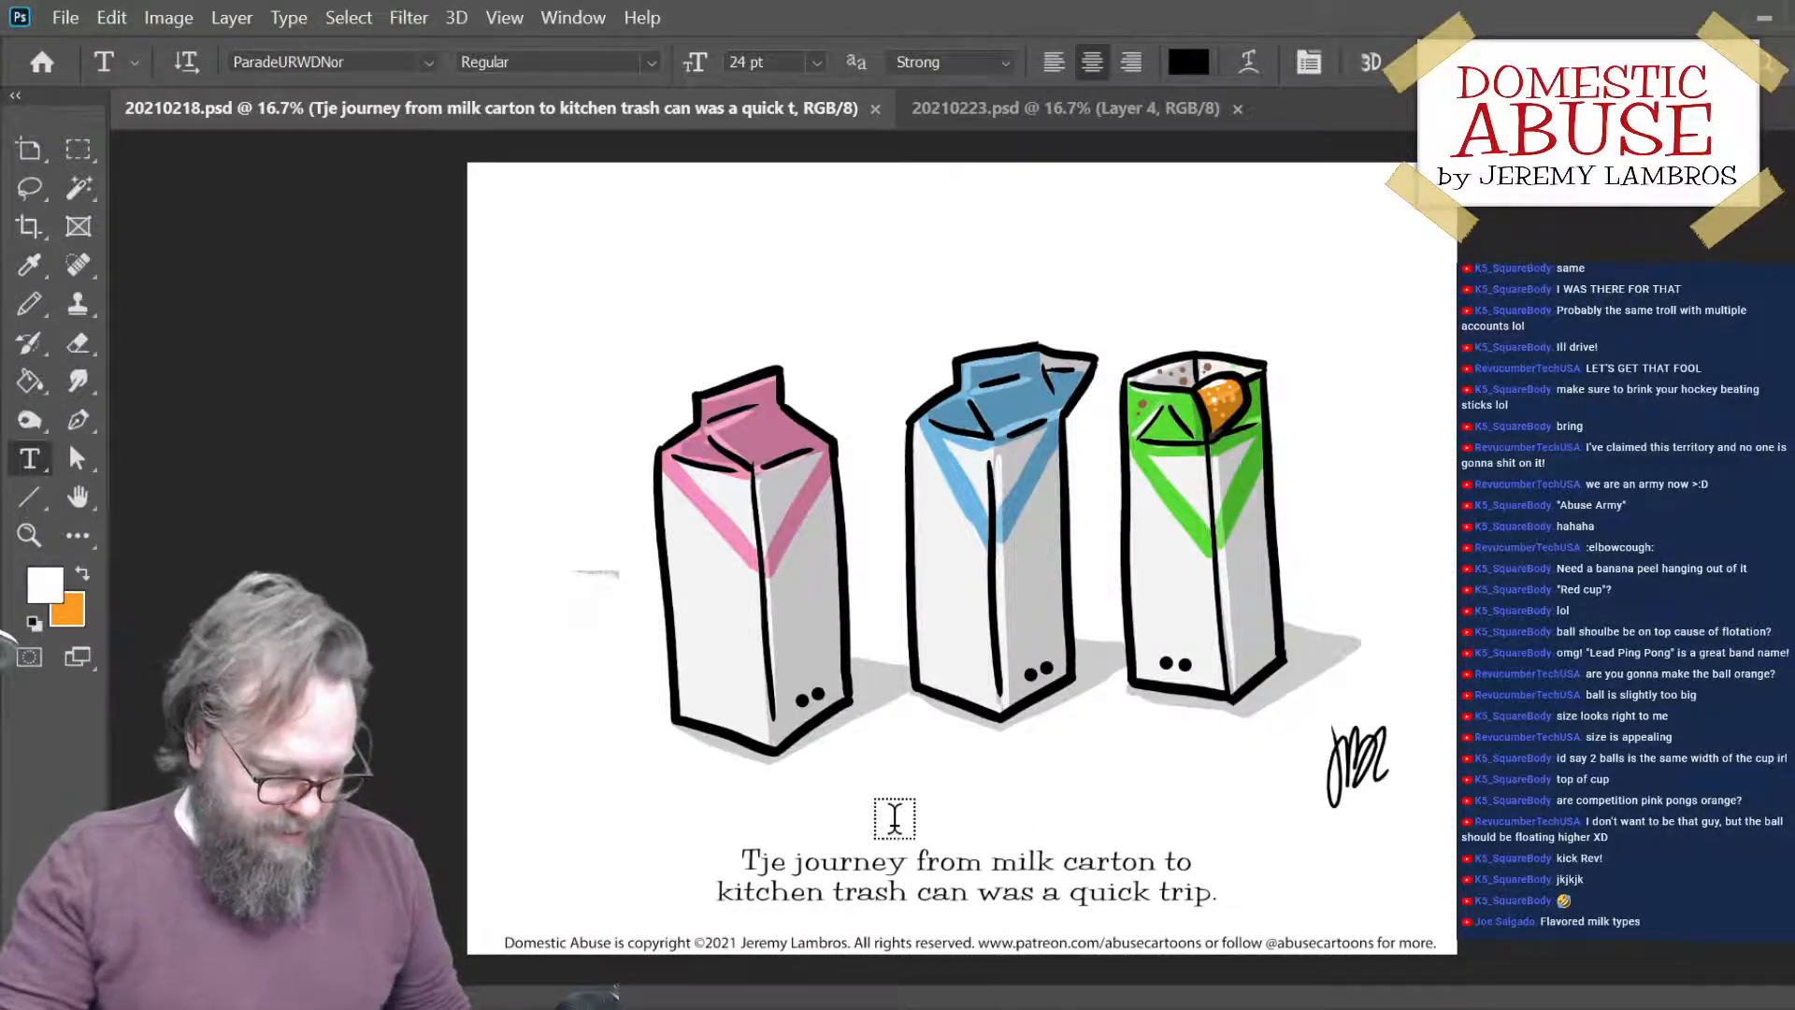
- Correct the caption's first word from "Tje" to "The" and commit the text edit
key(h)
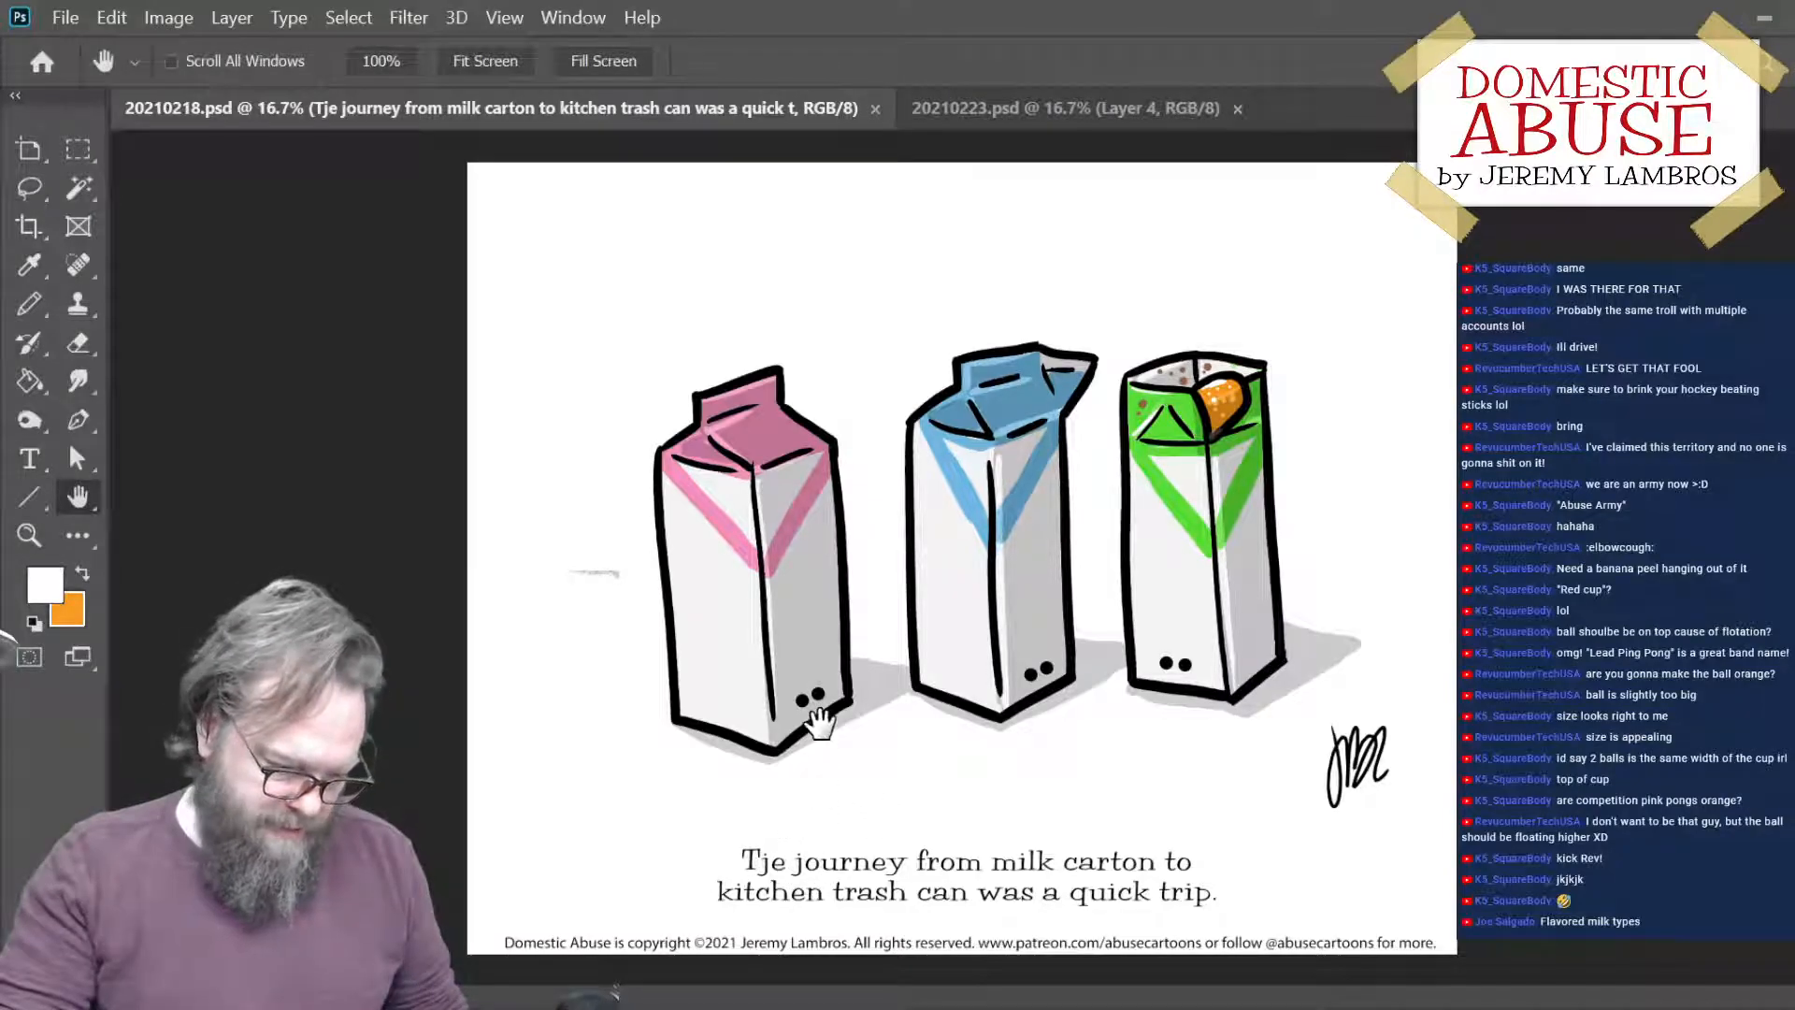
key(t)
click(776, 865)
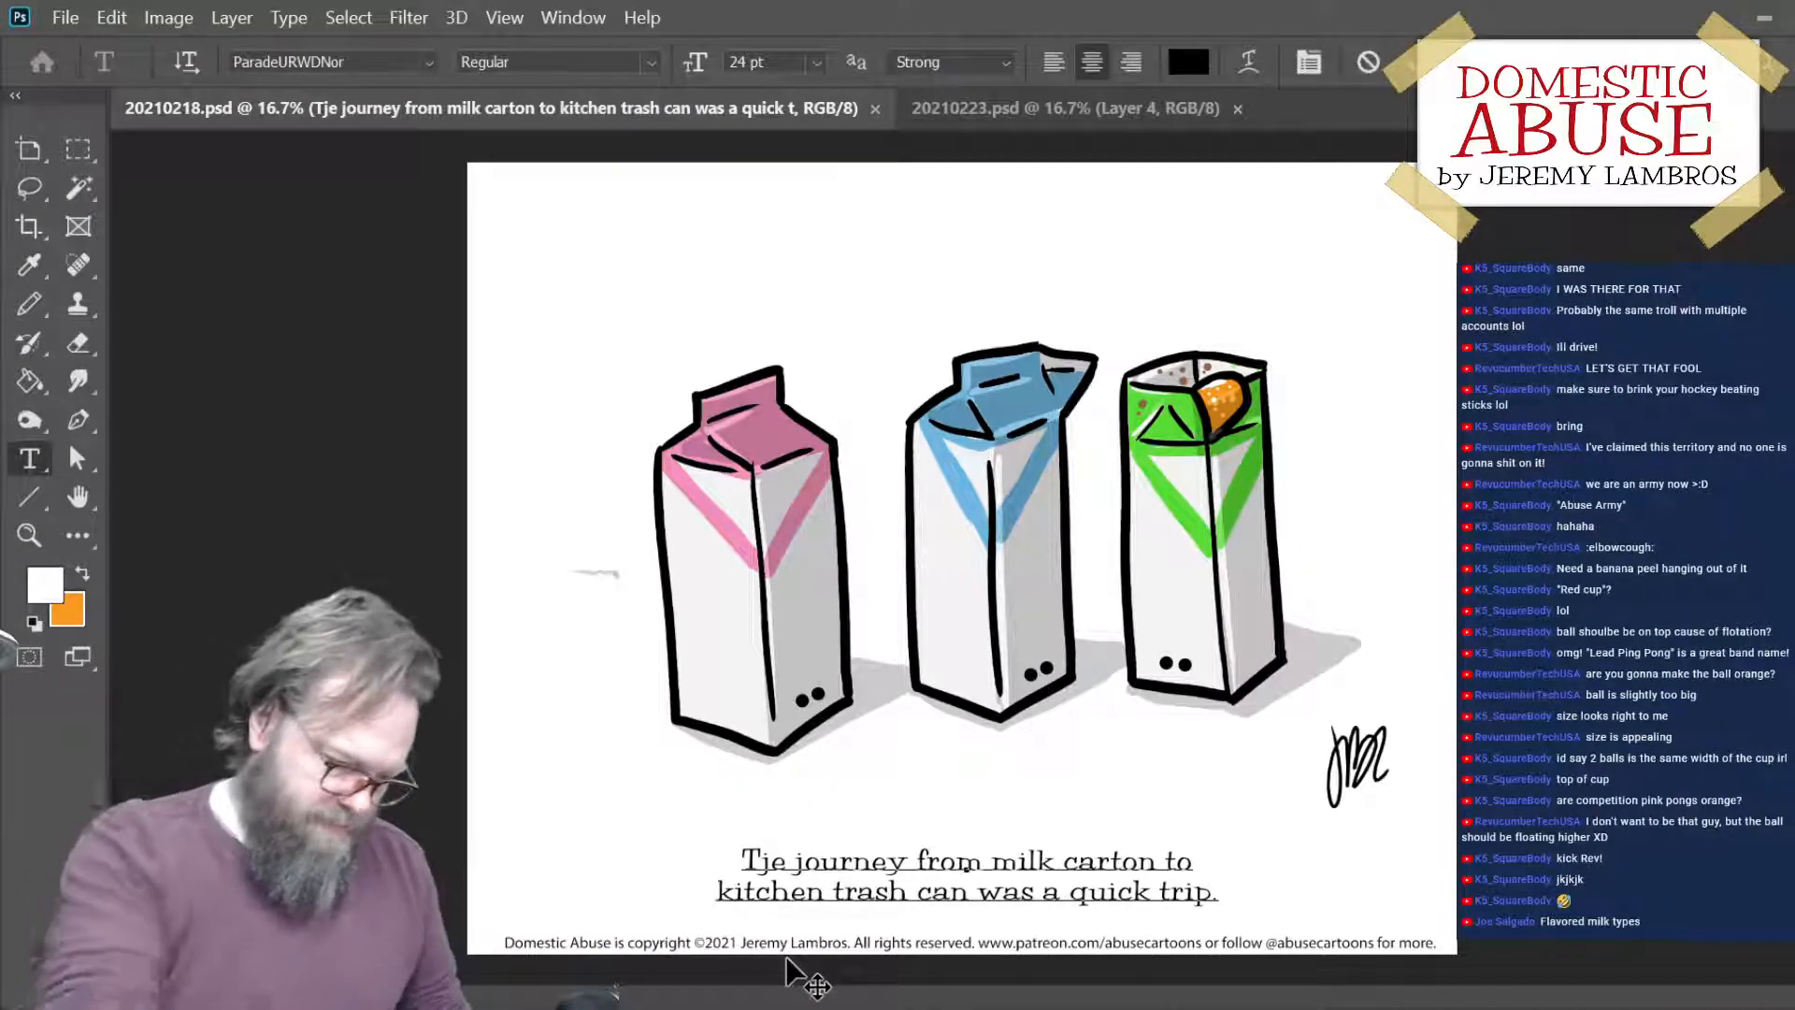
key(BackSpace)
text(h)
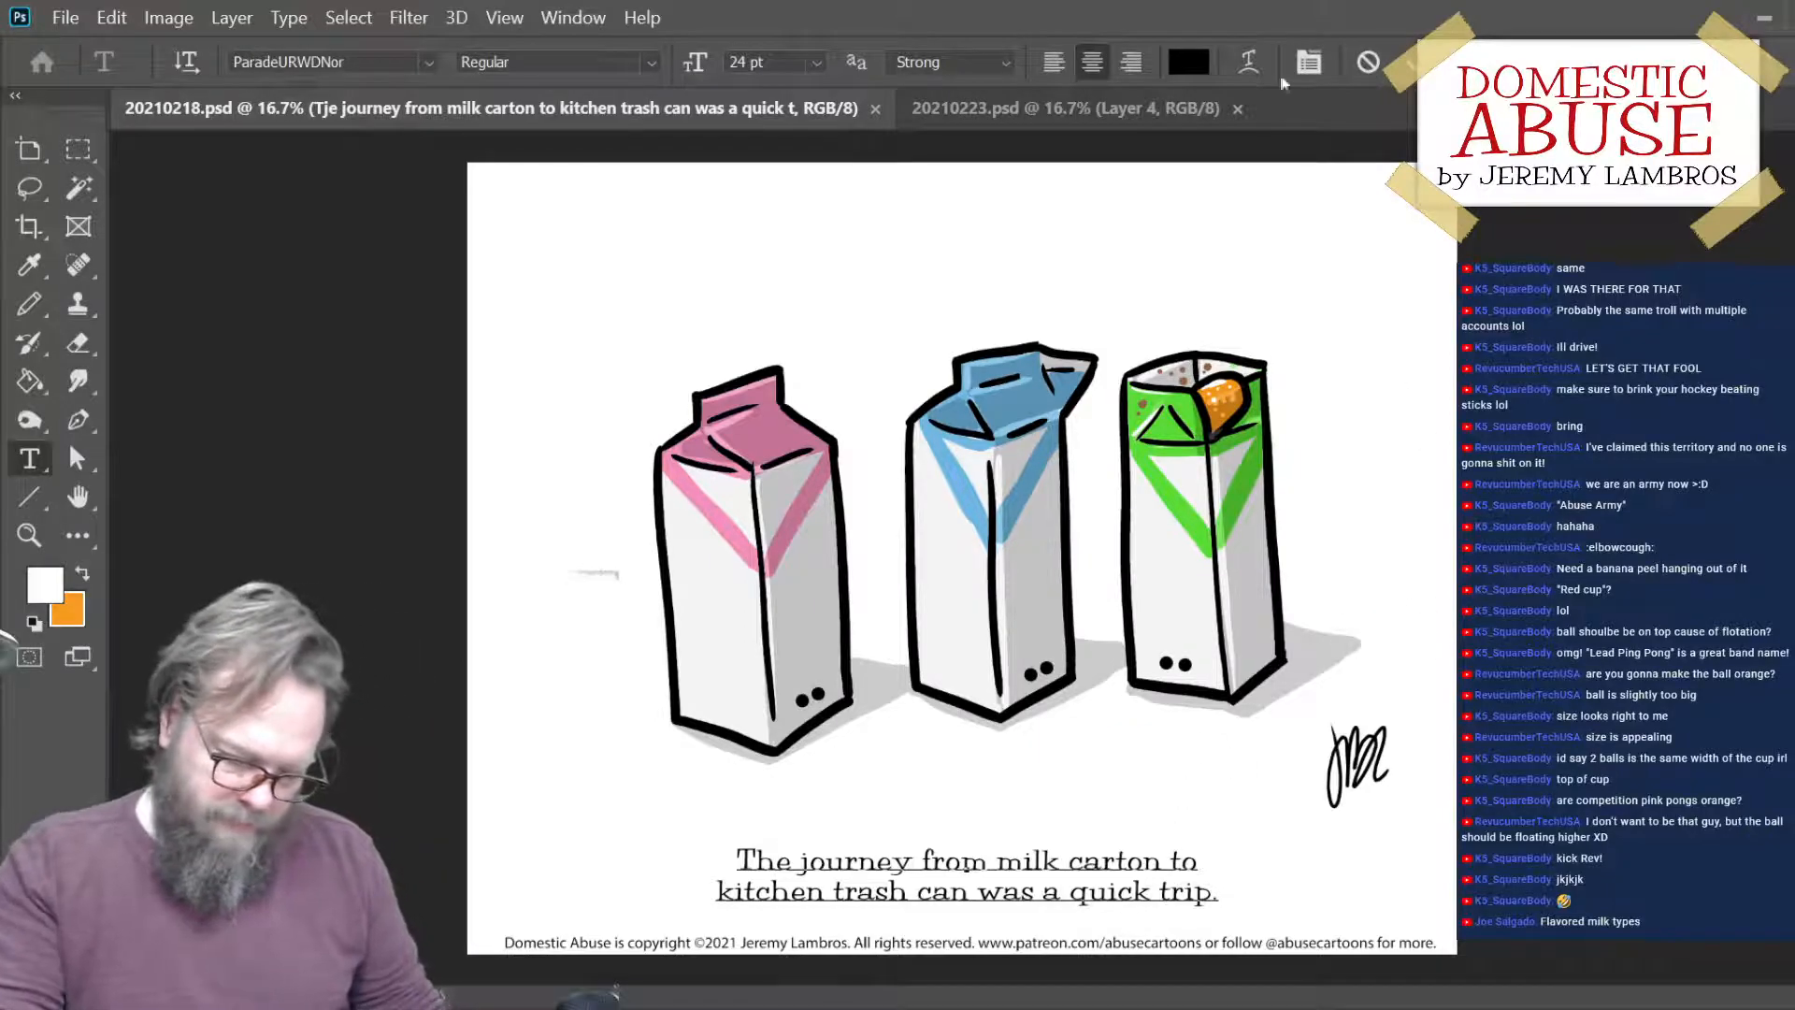
click(1410, 63)
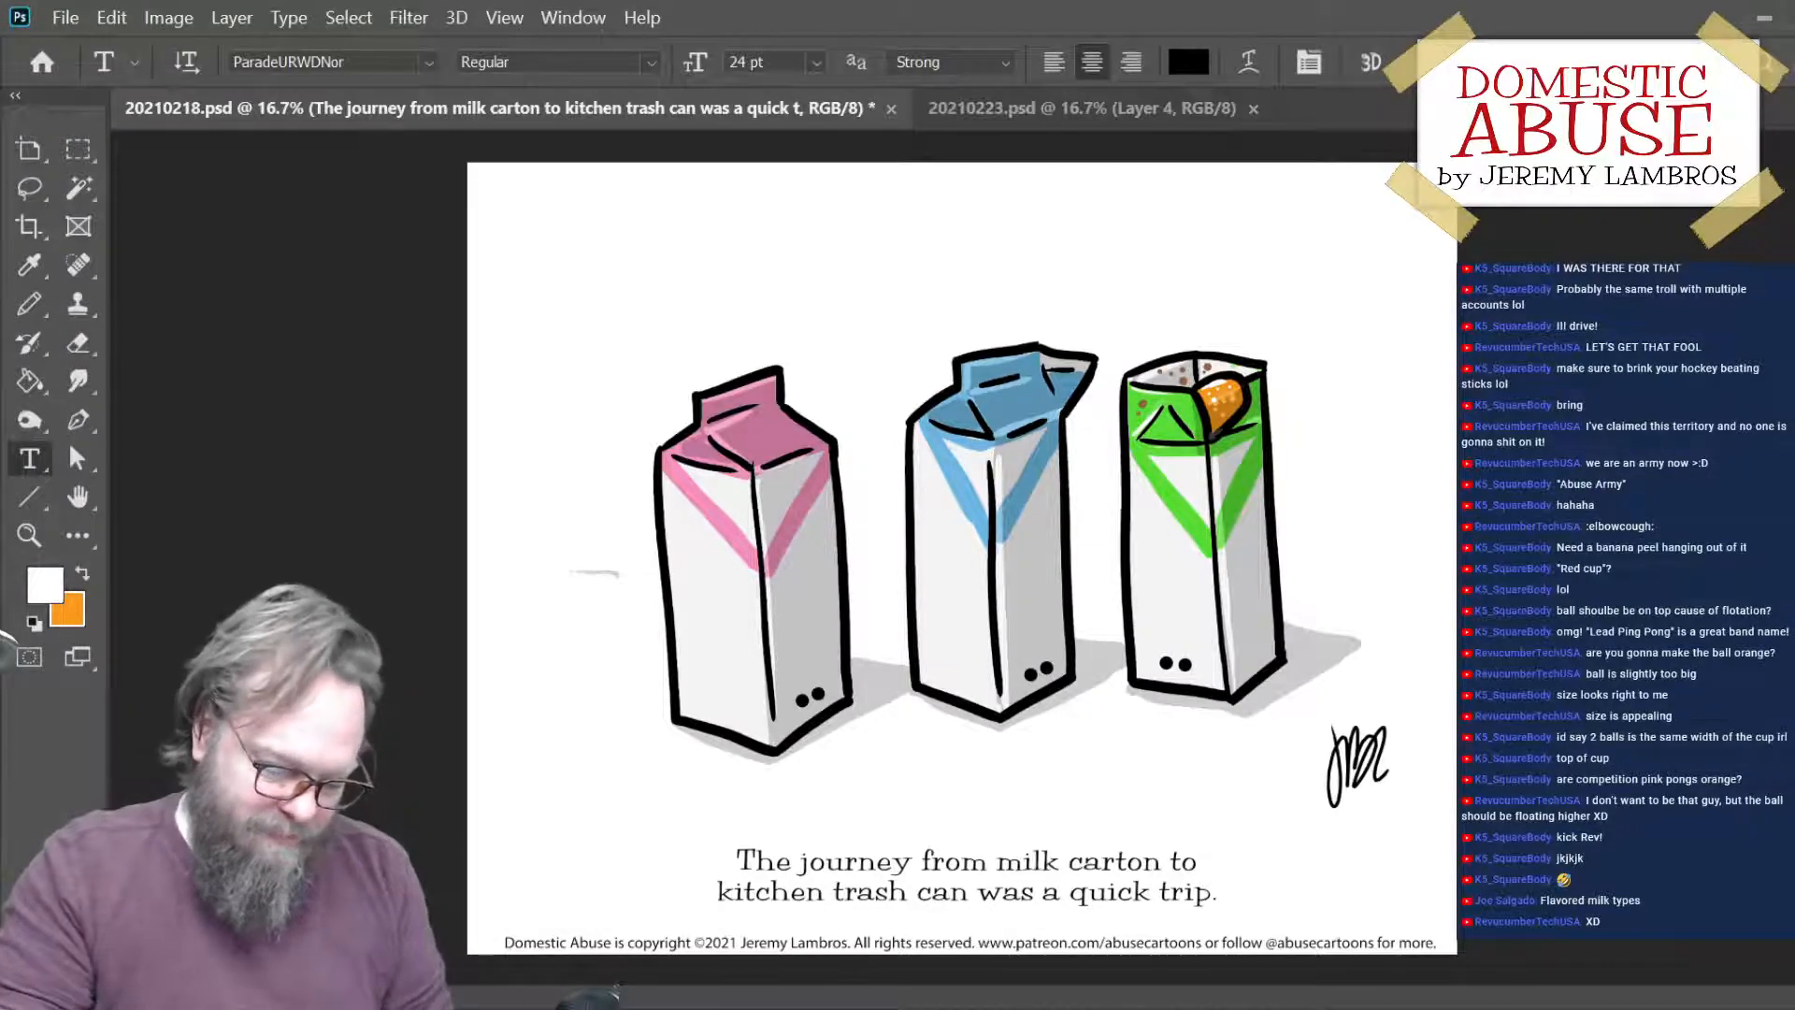
- In 20210223.psd, shift the semi-transparent ball upward so its top protrudes above the ice cup's rim
click(990, 116)
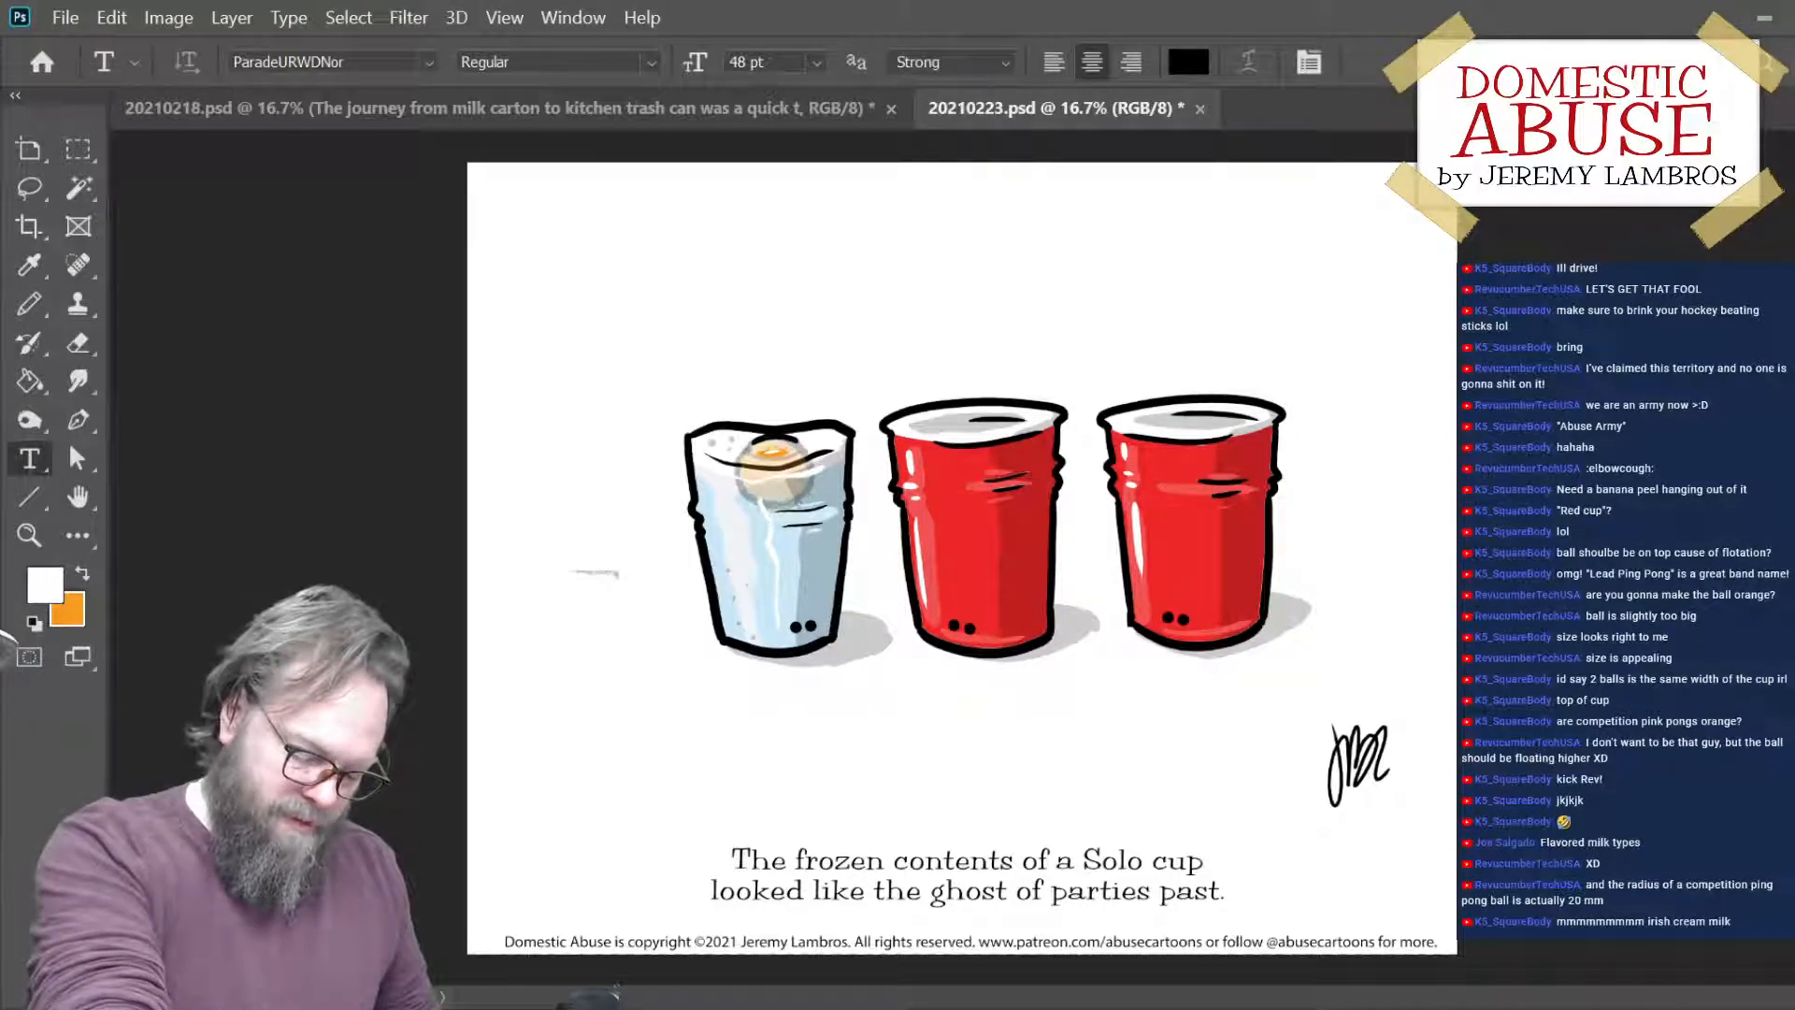
key(ctrl+shift+Up)
key(ctrl+shift+Up)
key(ctrl+shift+Up)
key(ctrl+shift+Up)
key(ctrl+shift+Up)
key(ctrl+shift+Up)
key(ctrl+shift+Up)
key(ctrl+shift+Up)
key(ctrl+shift+Up)
key(ctrl+shift+Up)
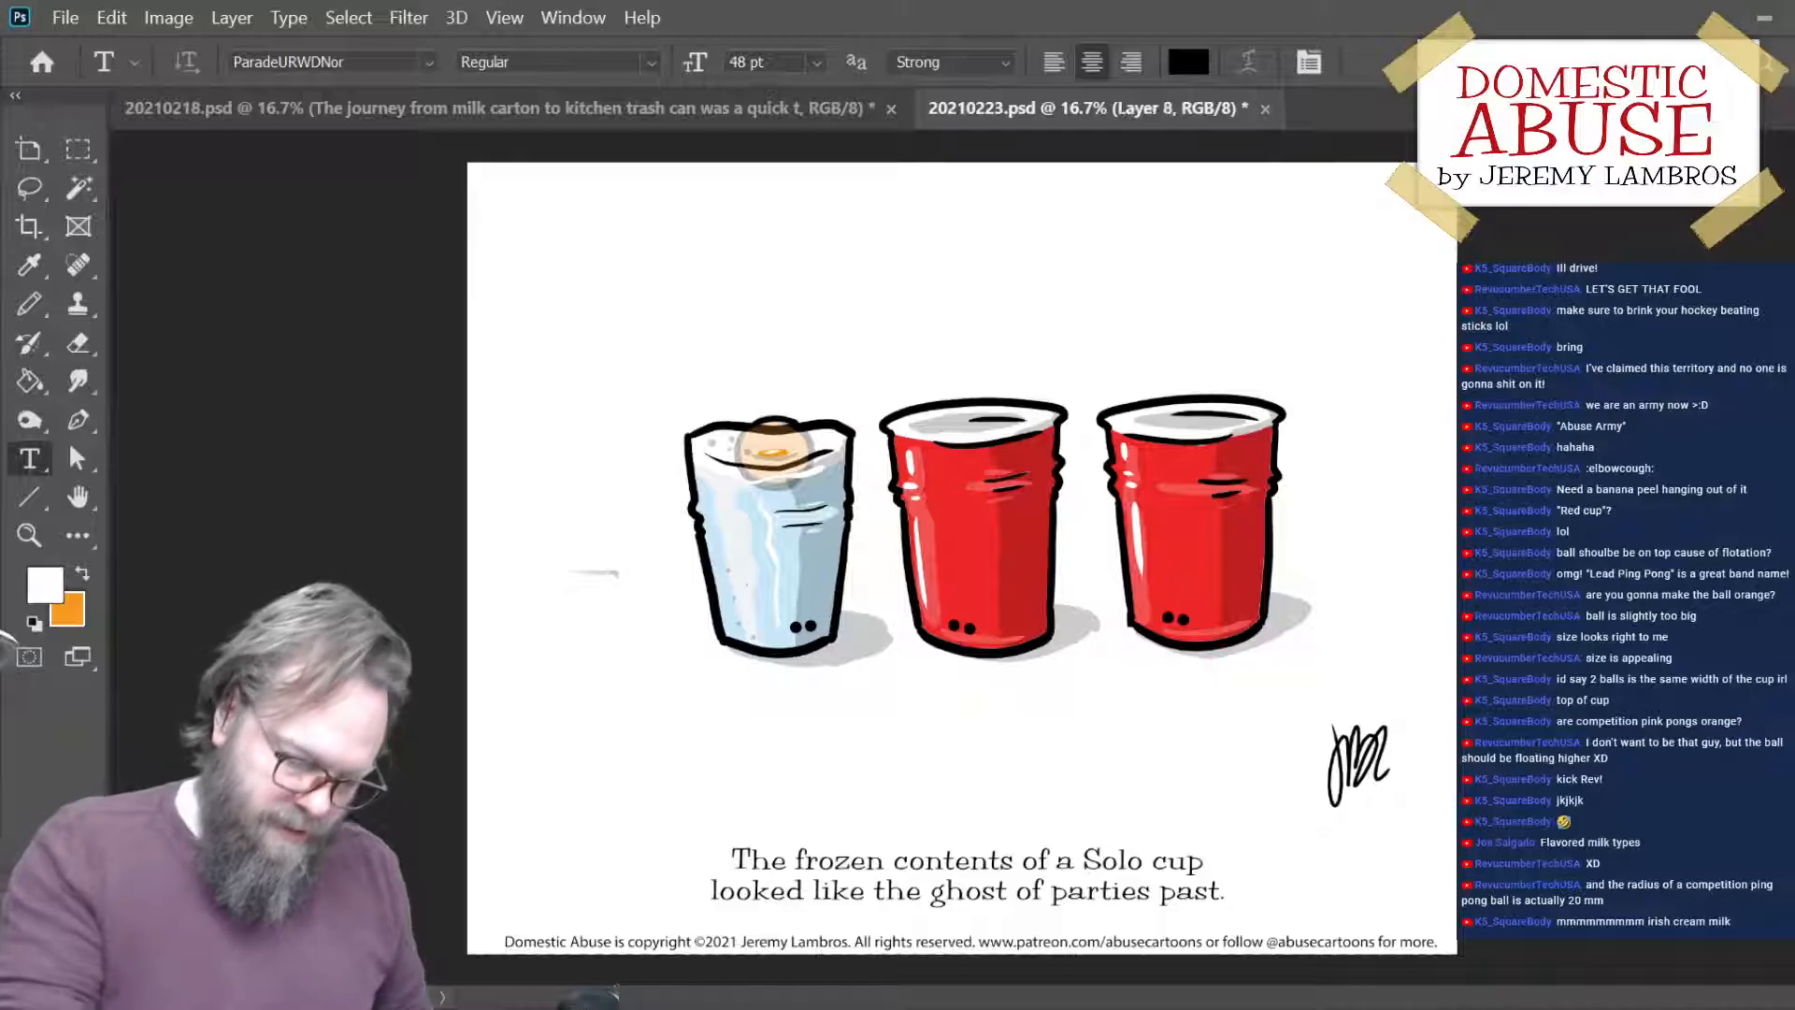
- Nudge the solid orange patch on Layer 8 up to the top of the raised ball
key(ctrl+Up)
key(ctrl+Up)
key(ctrl+Up)
key(ctrl+Up)
key(ctrl+Up)
key(ctrl+Up)
key(ctrl+Up)
key(ctrl+Up)
key(ctrl+Up)
key(ctrl+Up)
key(ctrl+Up)
key(ctrl+Up)
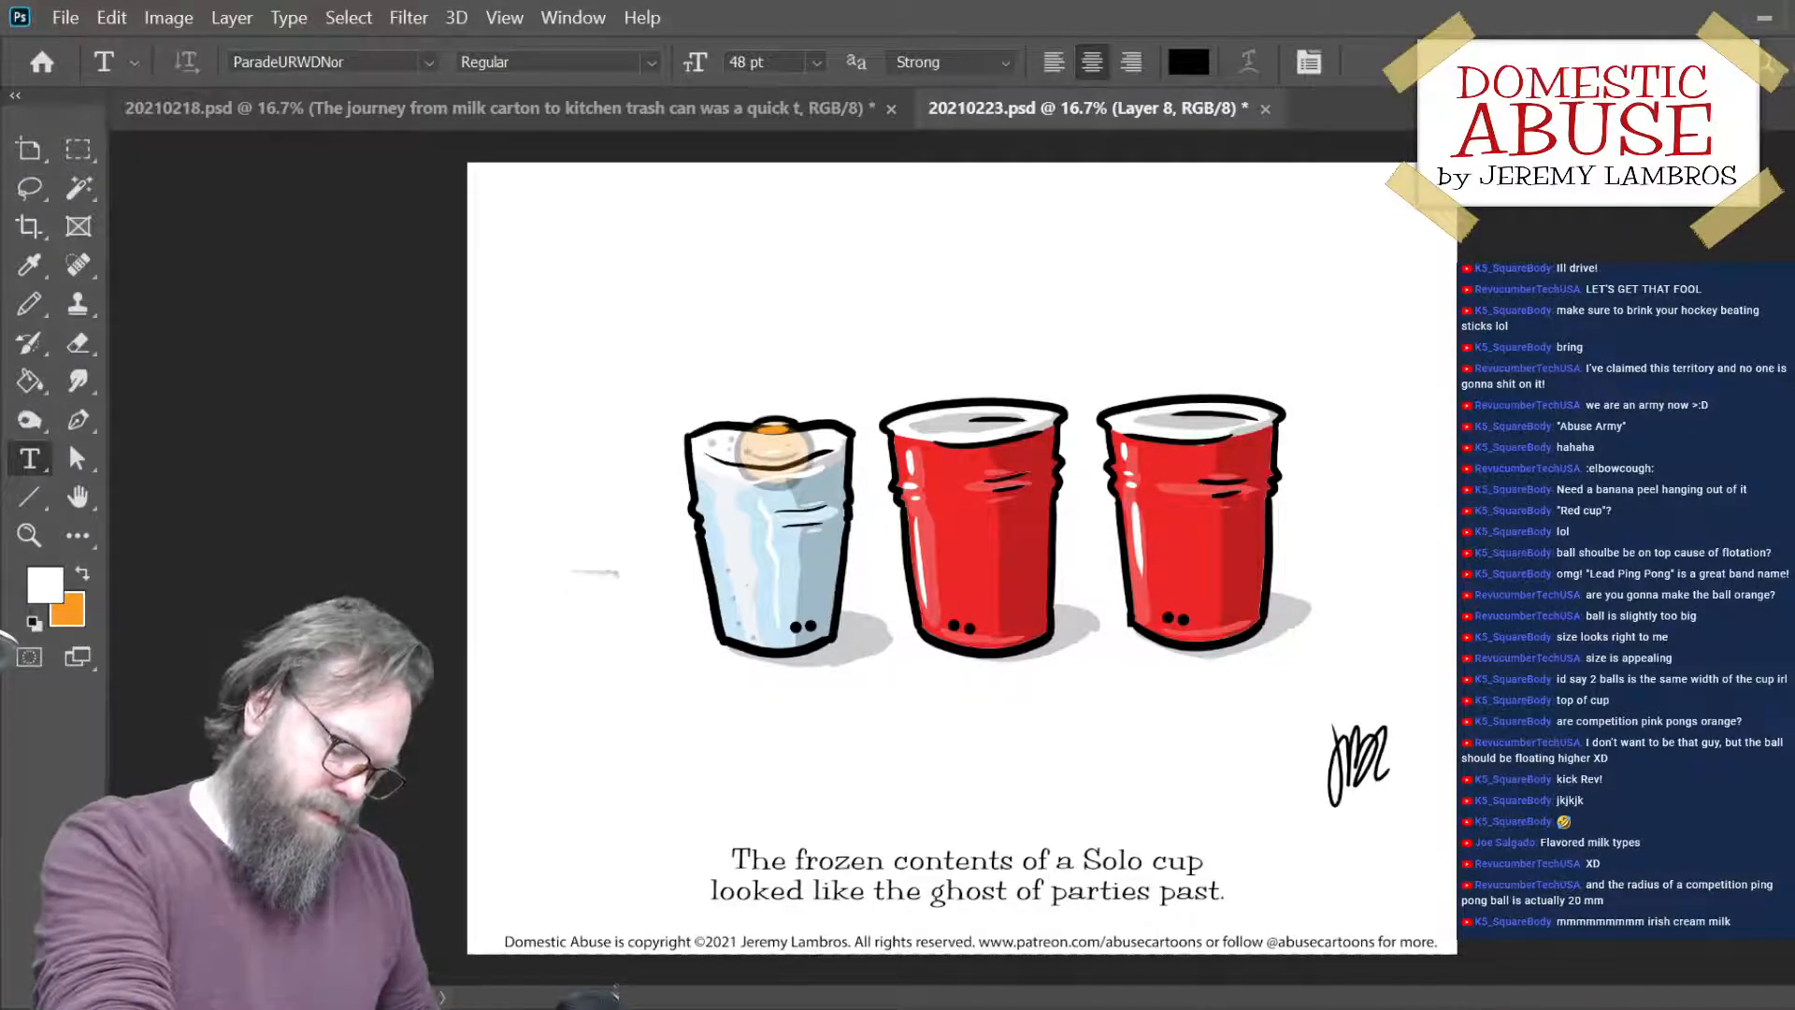
- On Layer 8, fill the ball's exposed top above the ice with solid orange using the Pencil, redoing the stroke once
key(ctrl+plus)
key(ctrl+plus)
key(ctrl+plus)
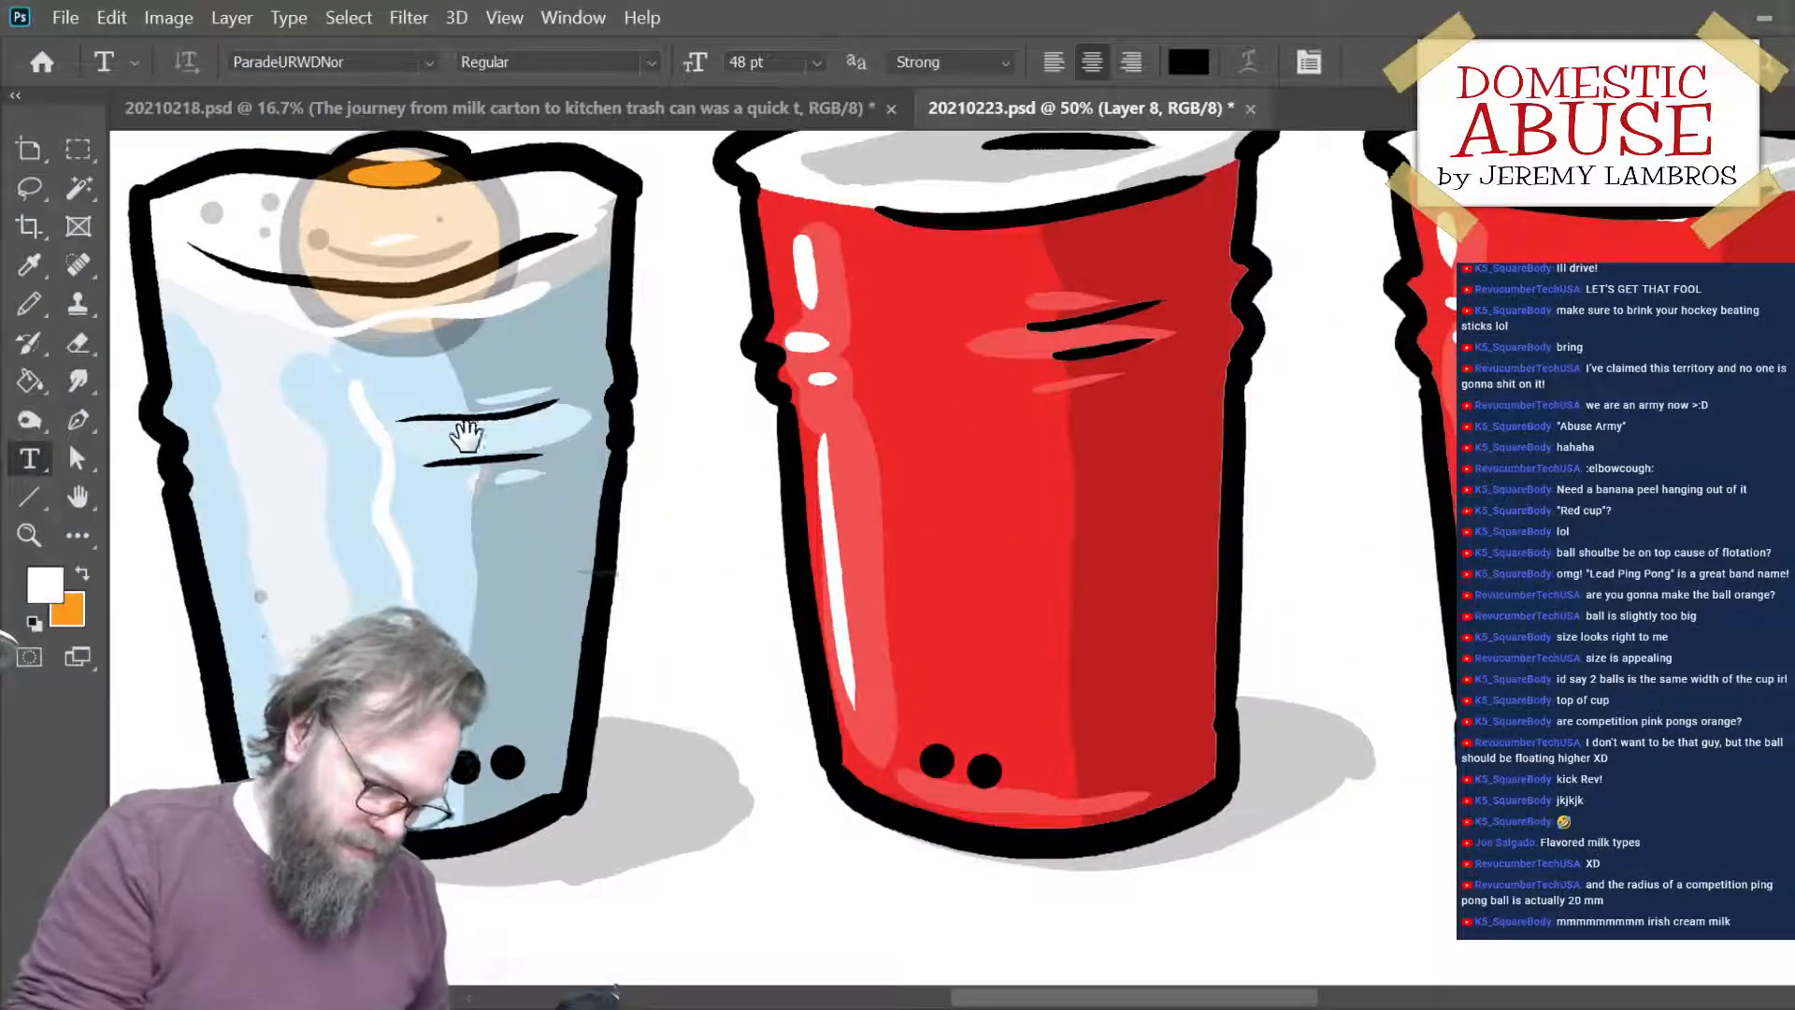
drag(466, 435, 789, 524)
key(x)
key(b)
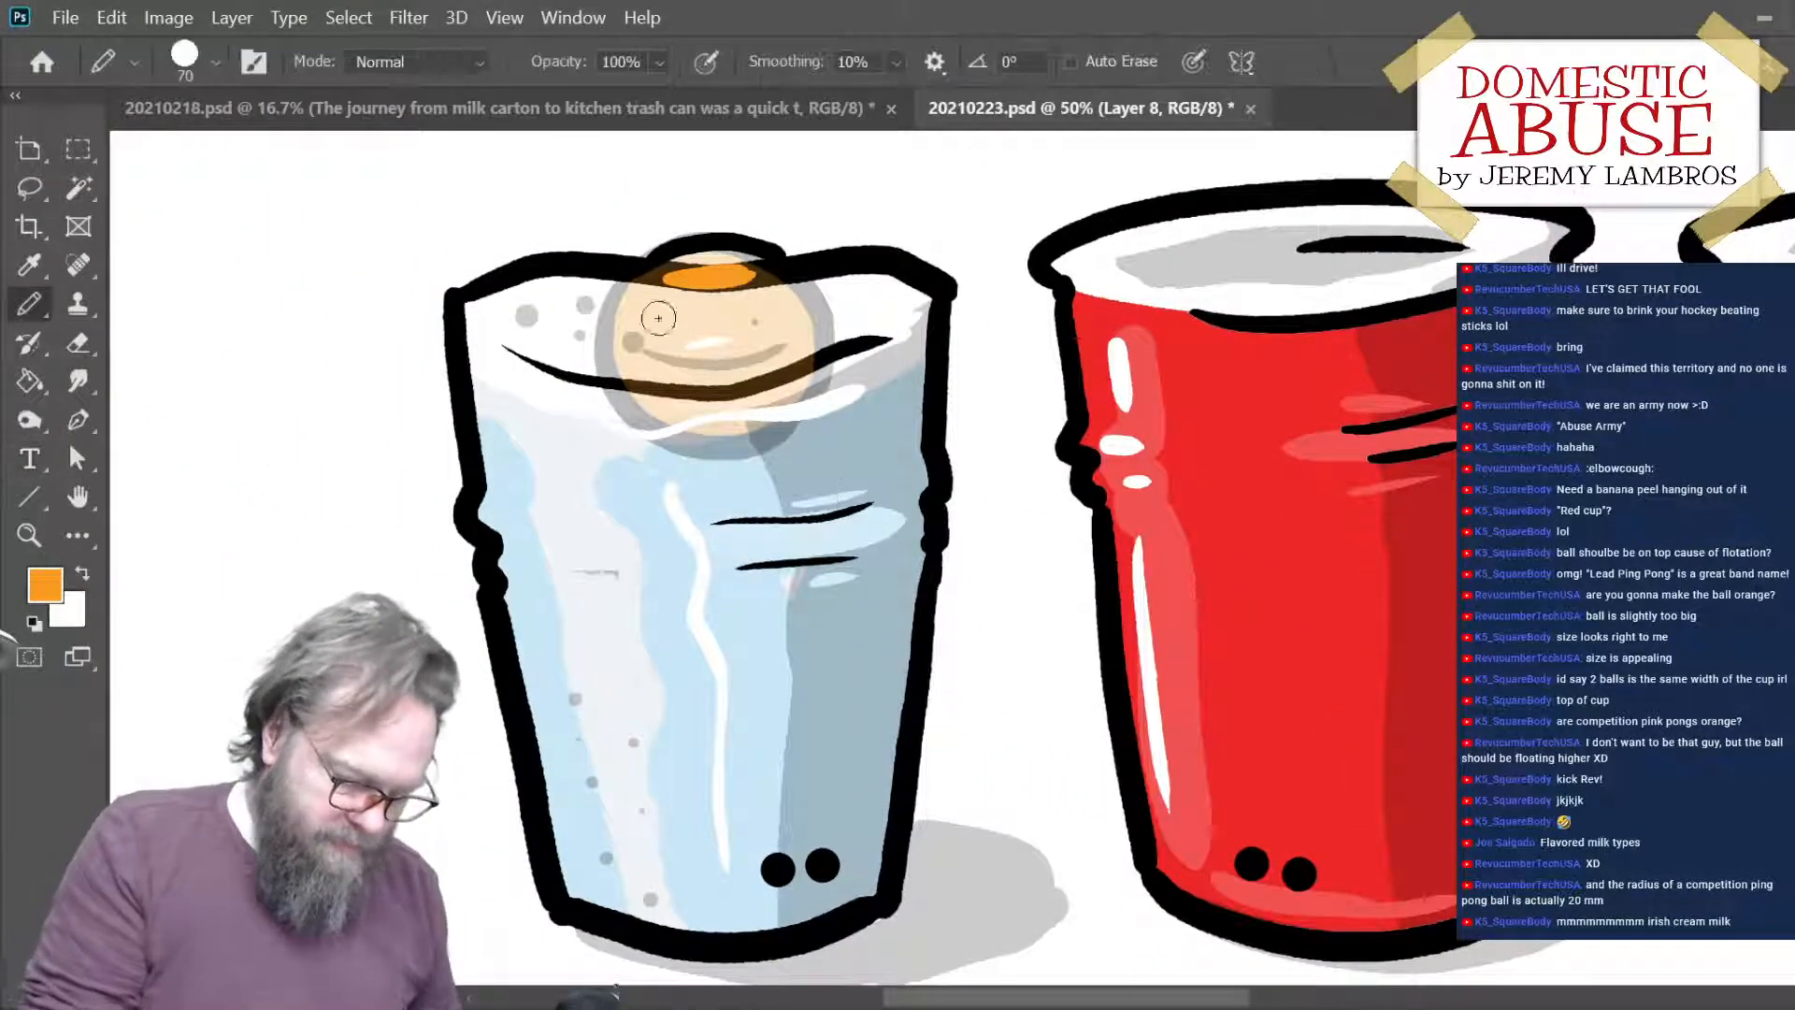
mouse_move(653, 292)
mouse_down()
mouse_move(712, 264)
mouse_move(778, 295)
mouse_move(653, 298)
mouse_move(813, 275)
mouse_up()
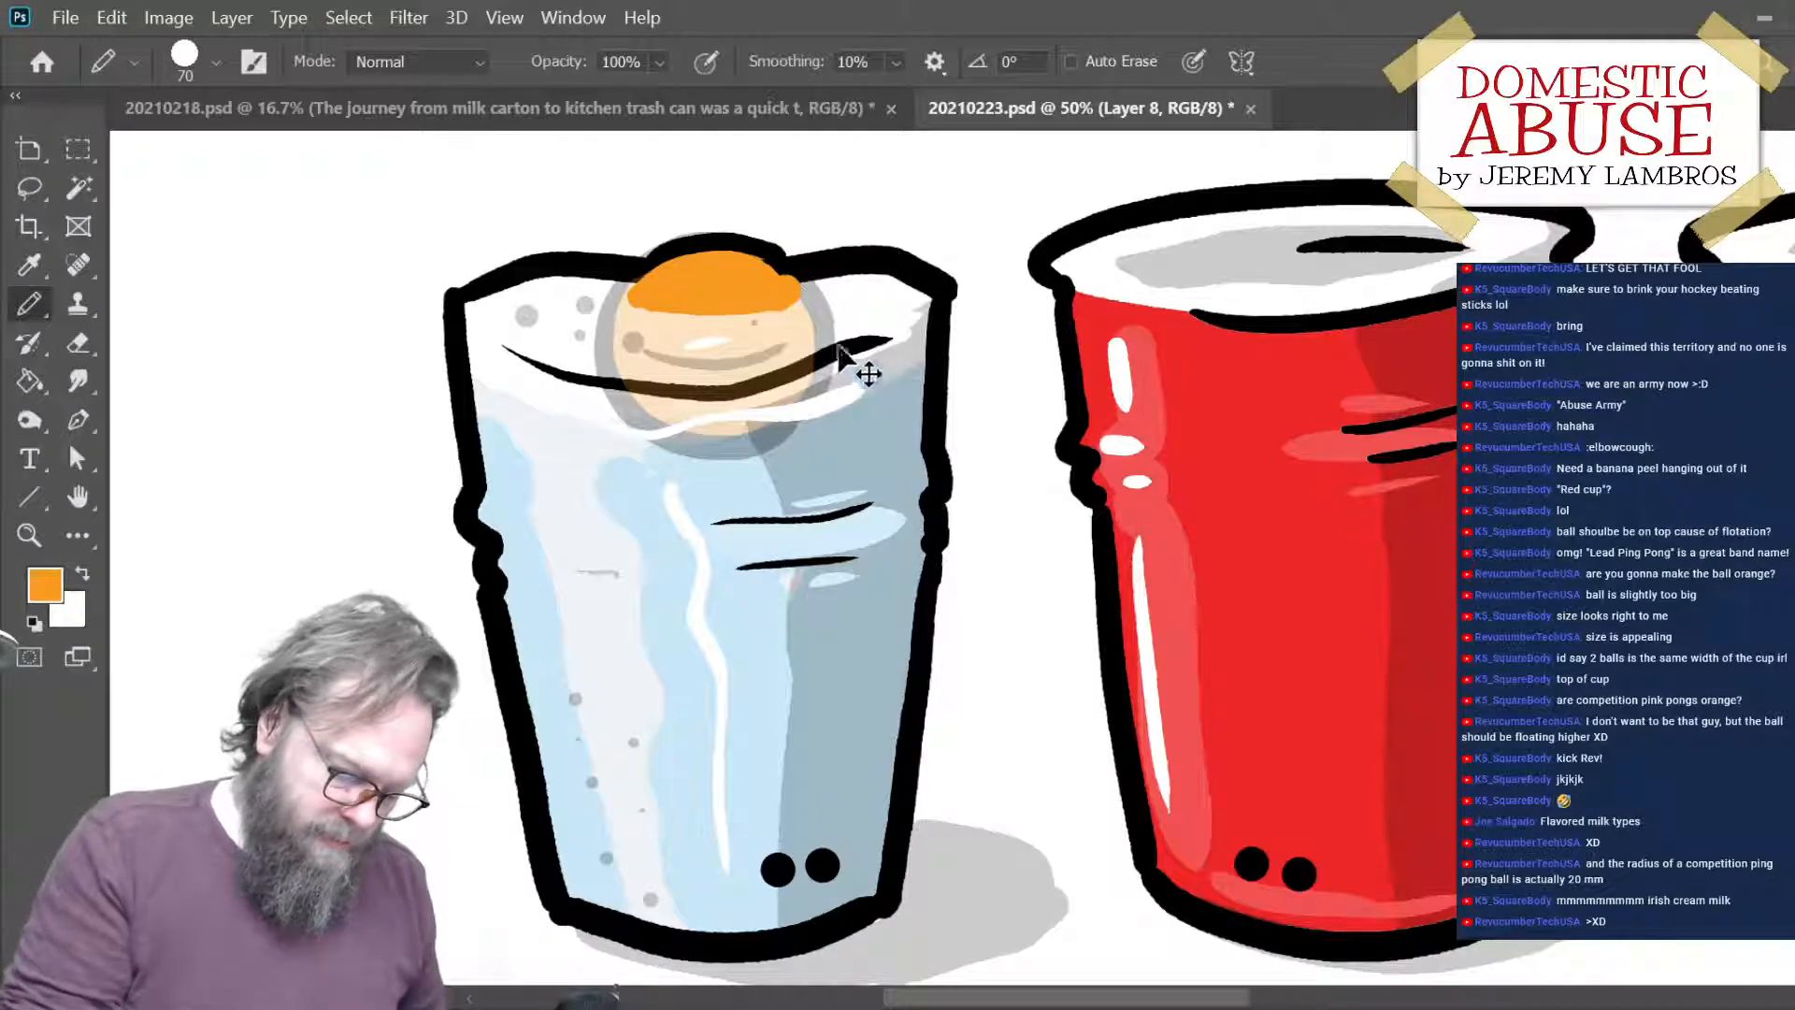
key(ctrl+z)
drag(643, 303, 791, 290)
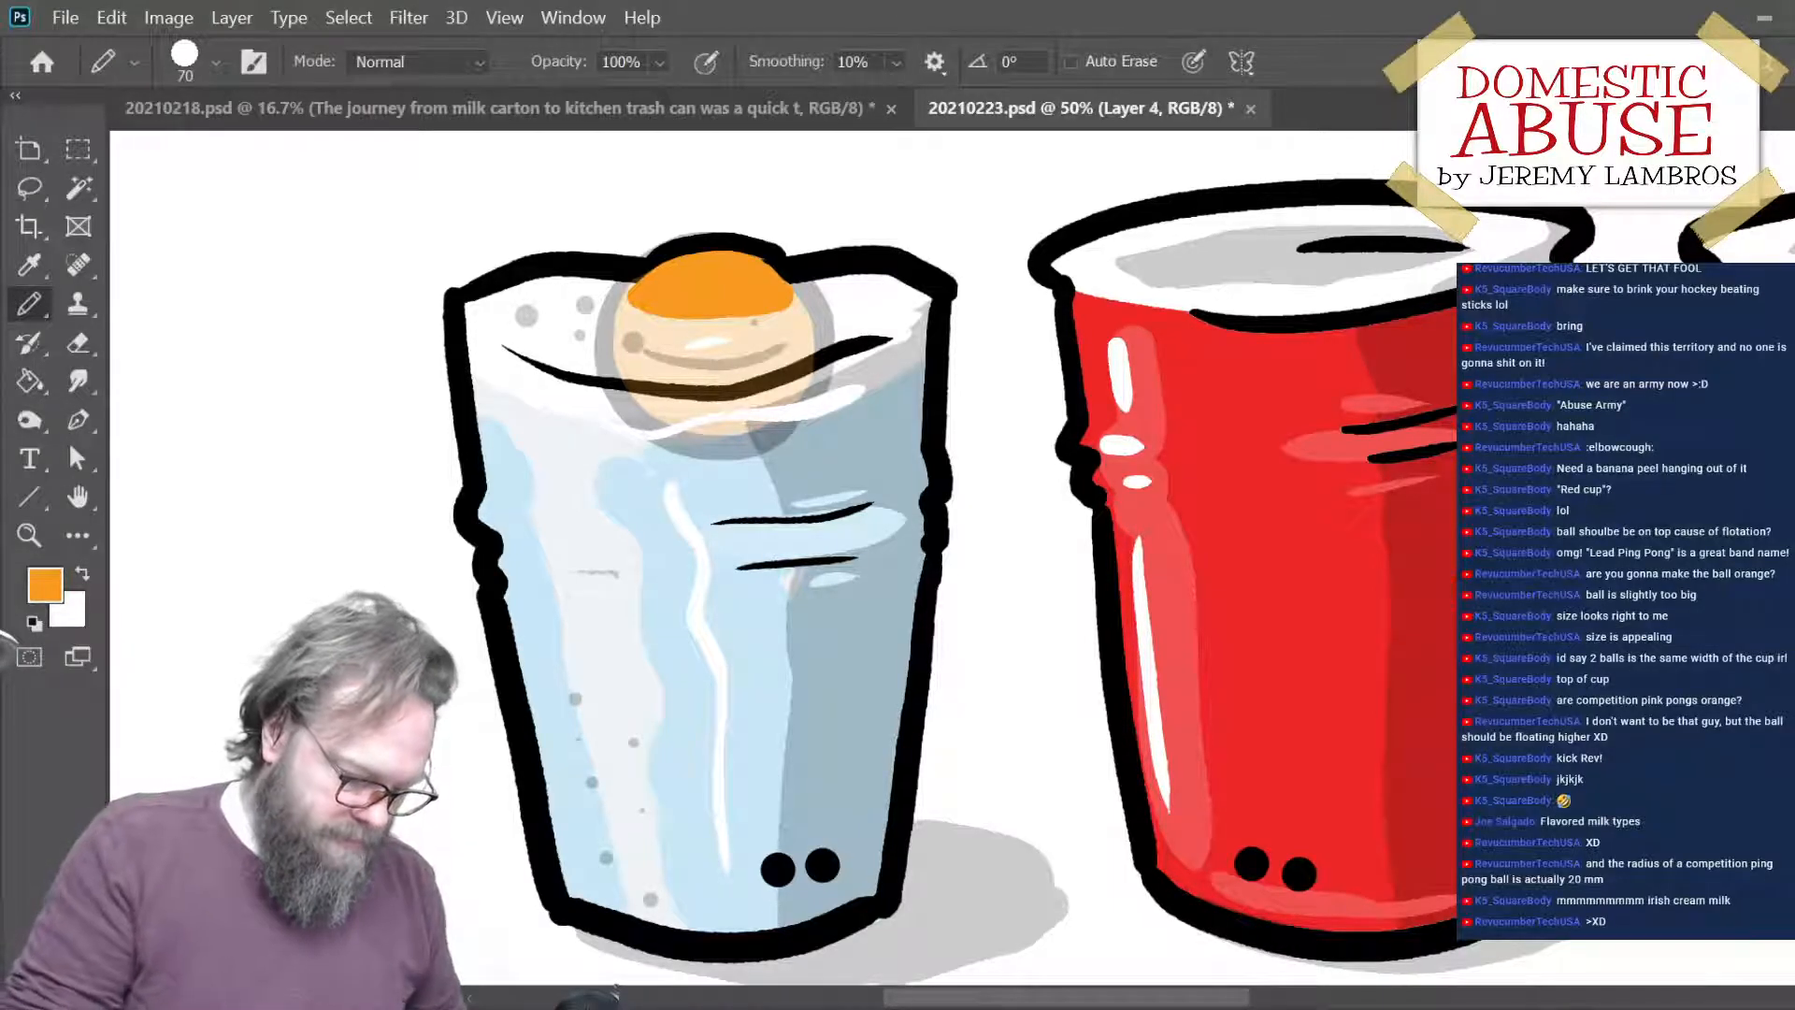
- On Layer 4, draw a short white glint on the upper part of the ball's orange top
key(x)
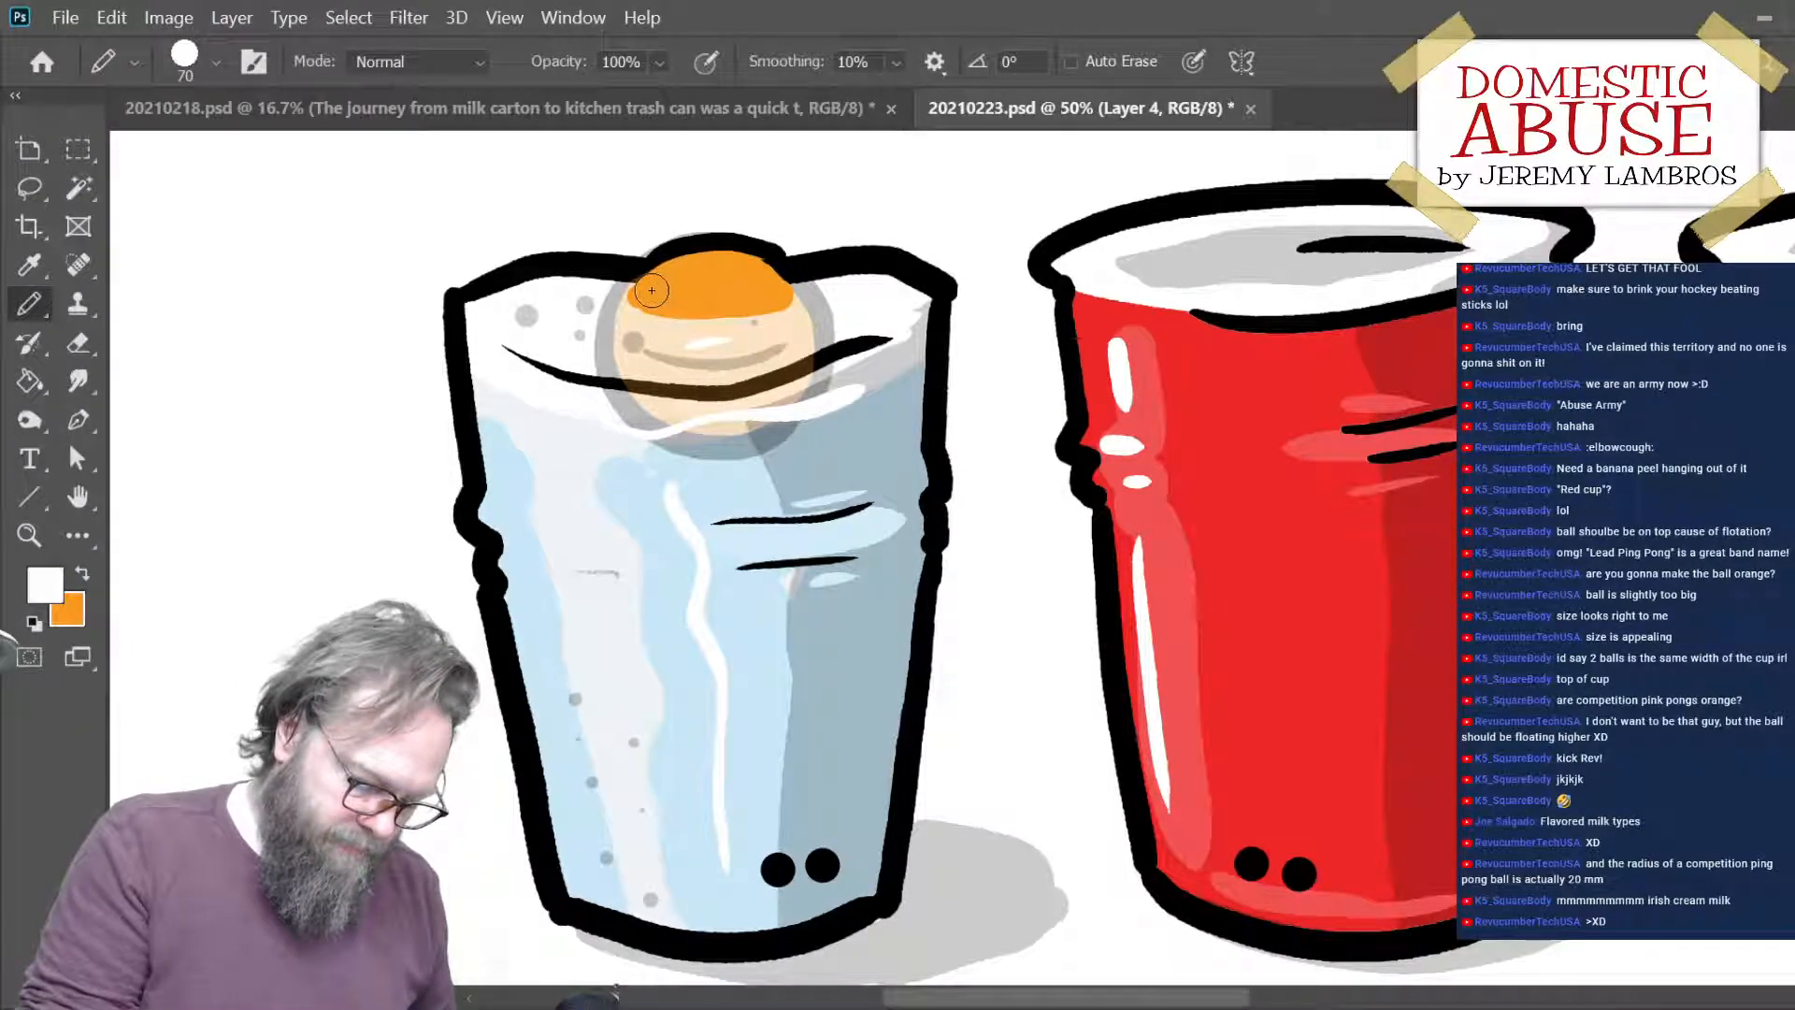
mouse_move(656, 289)
mouse_down()
mouse_move(801, 272)
mouse_move(661, 291)
mouse_move(759, 265)
mouse_move(698, 269)
mouse_up()
key(ctrl+z)
key(ctrl+z)
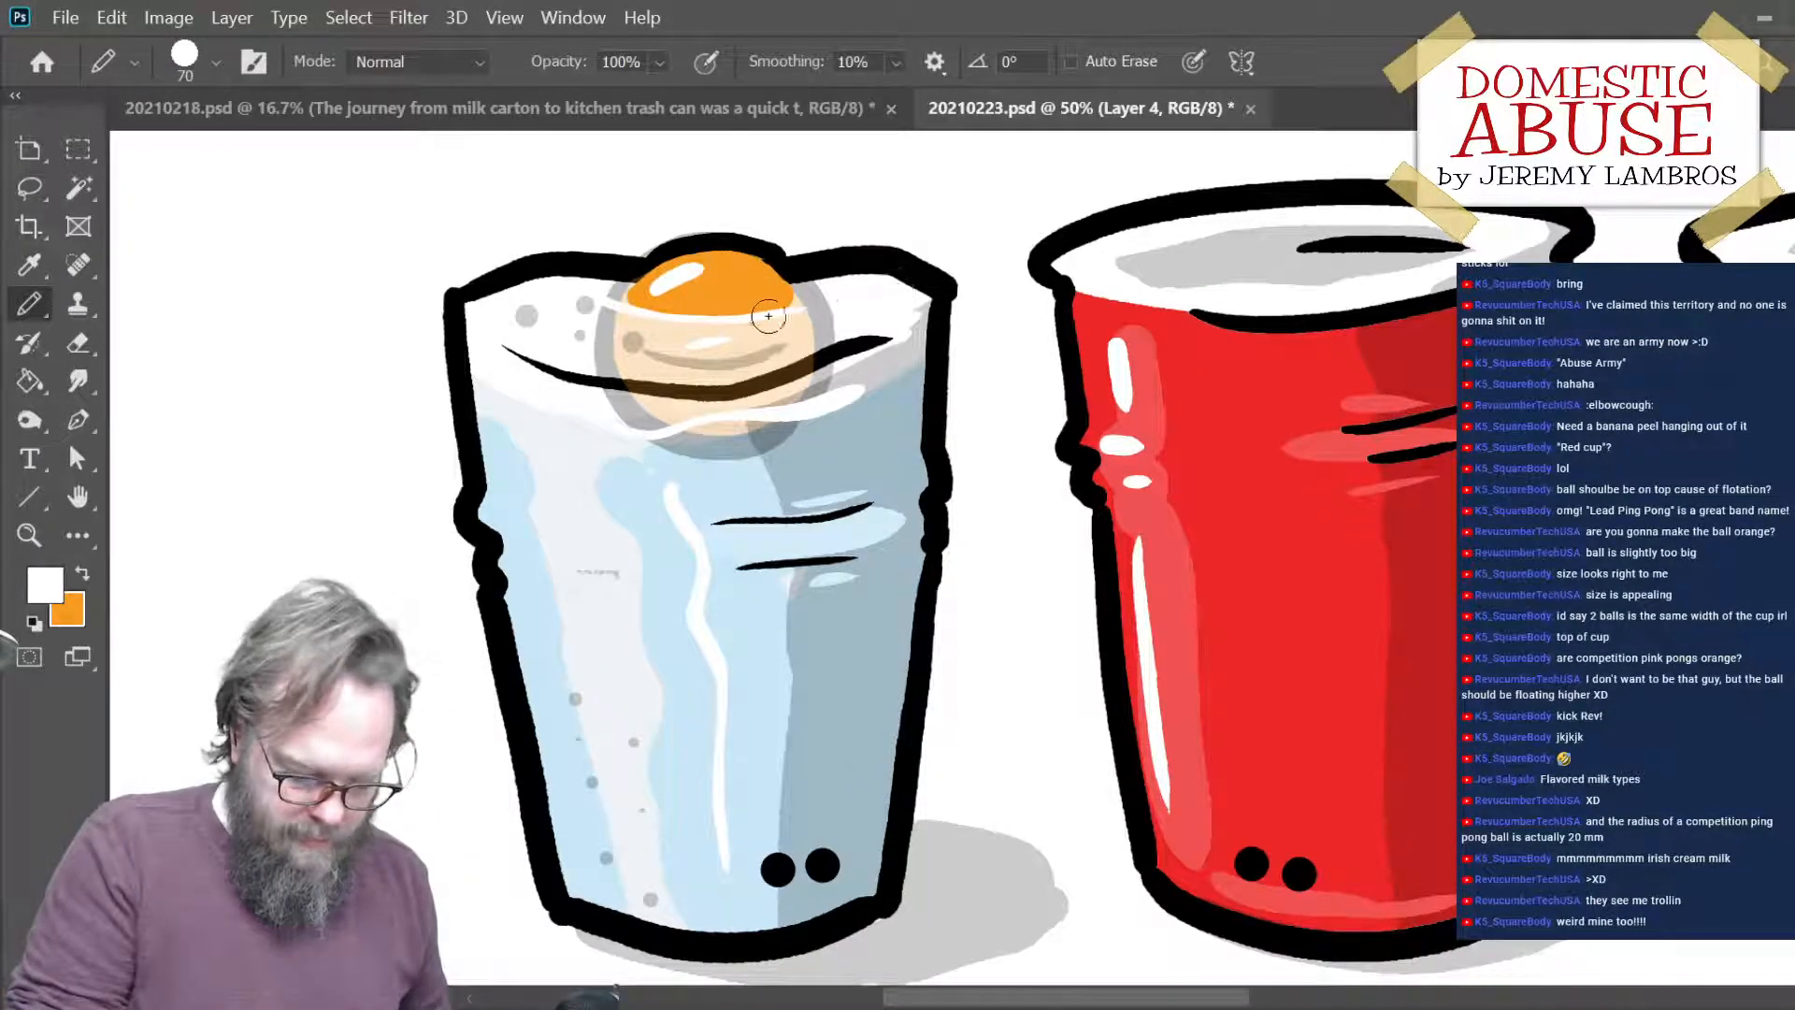
- Redraw the curved white line where the ball's orange top meets the ice, and save the cups cartoon
key(ctrl+z)
drag(613, 301, 811, 299)
key(ctrl+z)
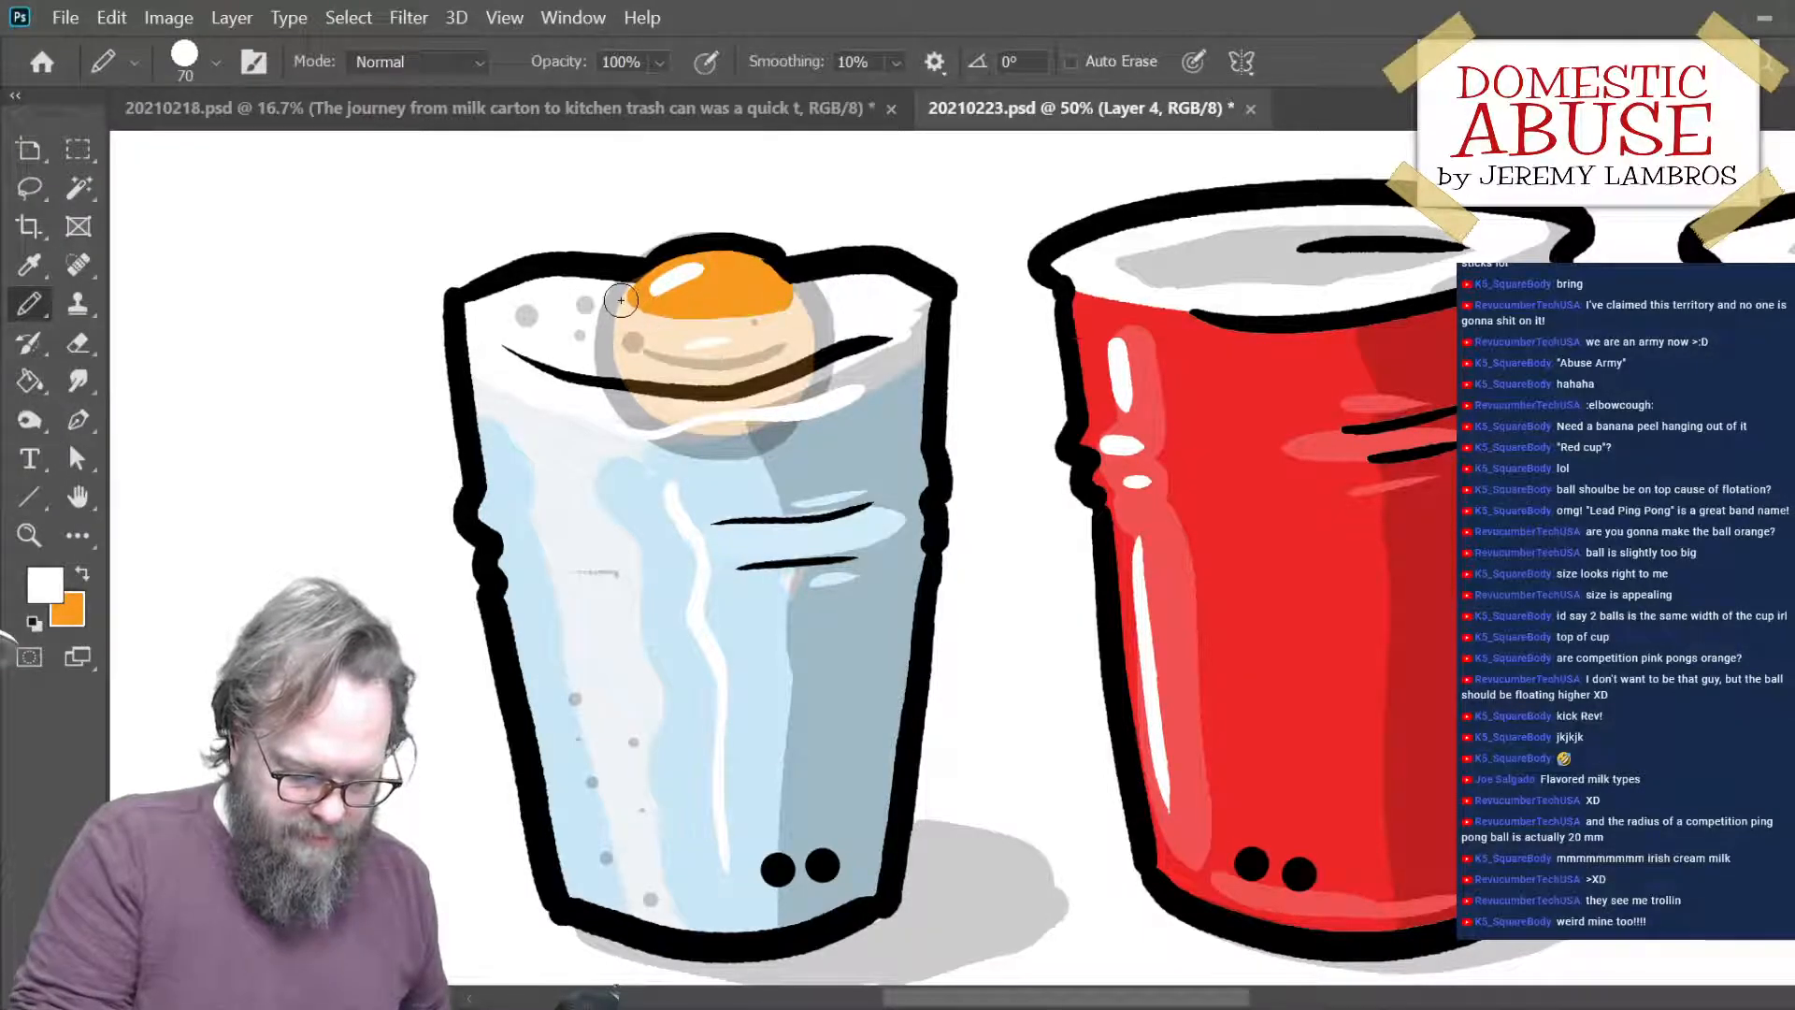
drag(619, 305, 810, 301)
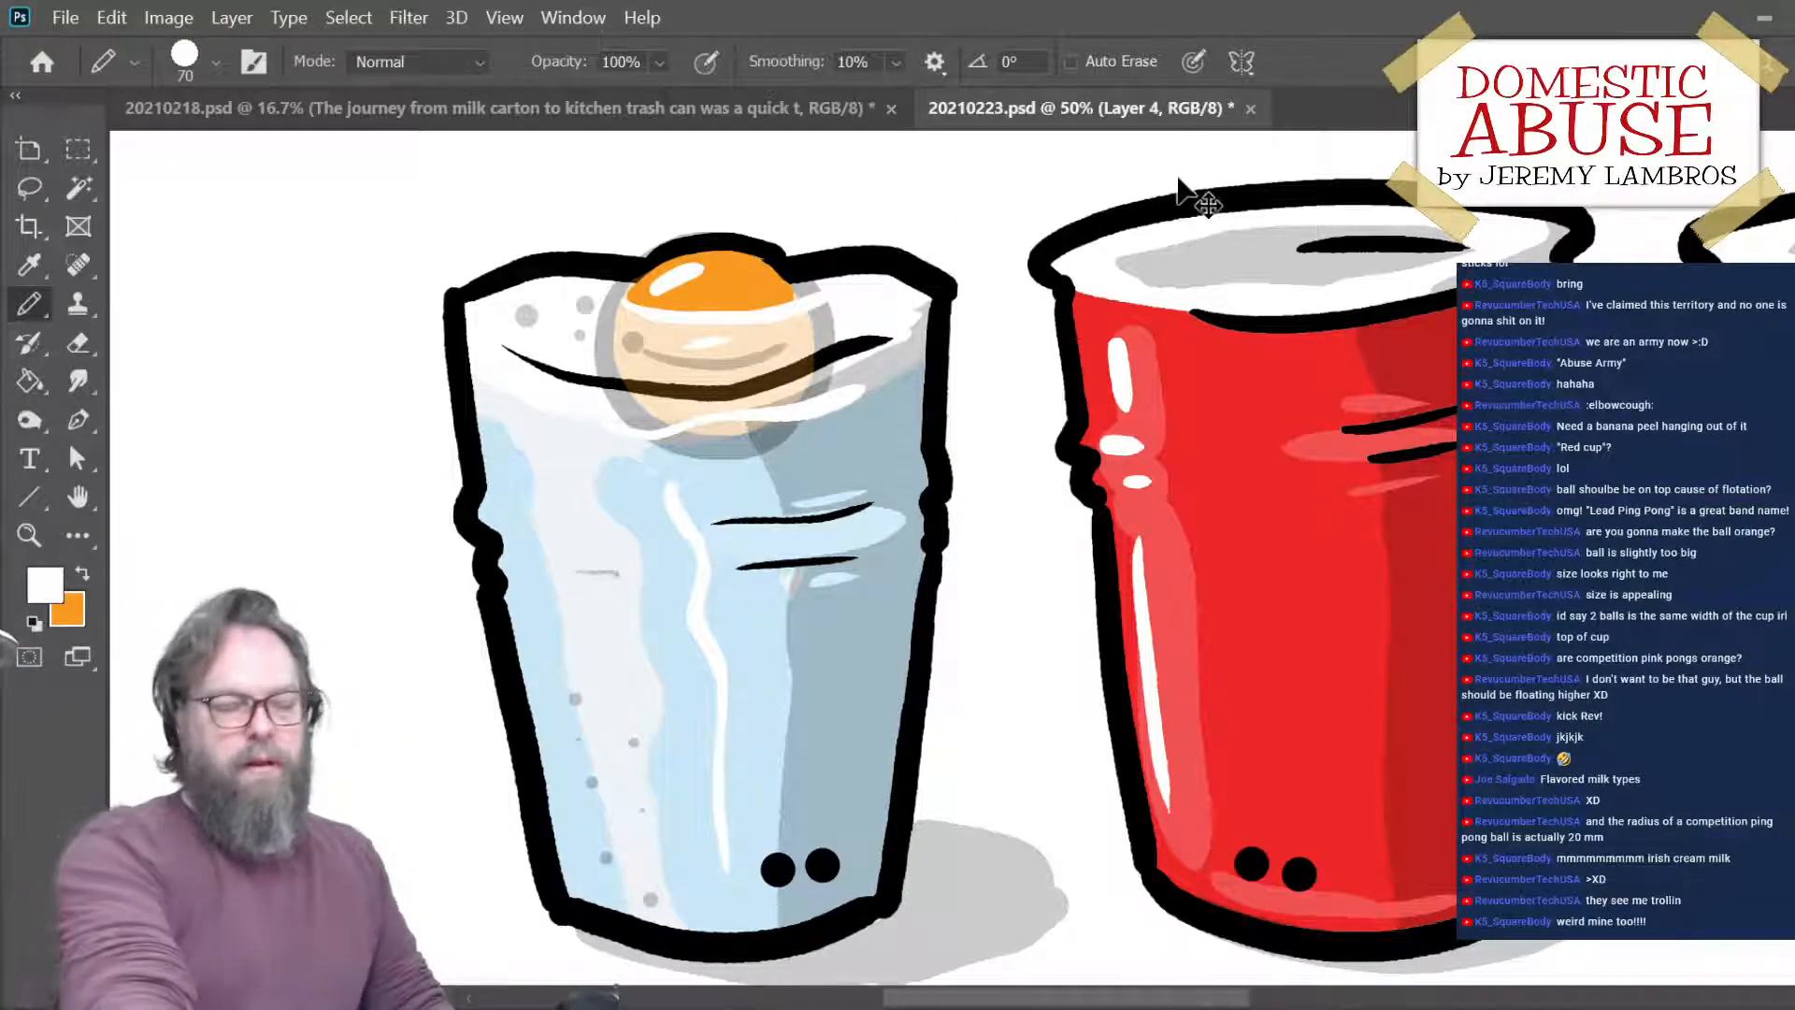
key(ctrl+minus)
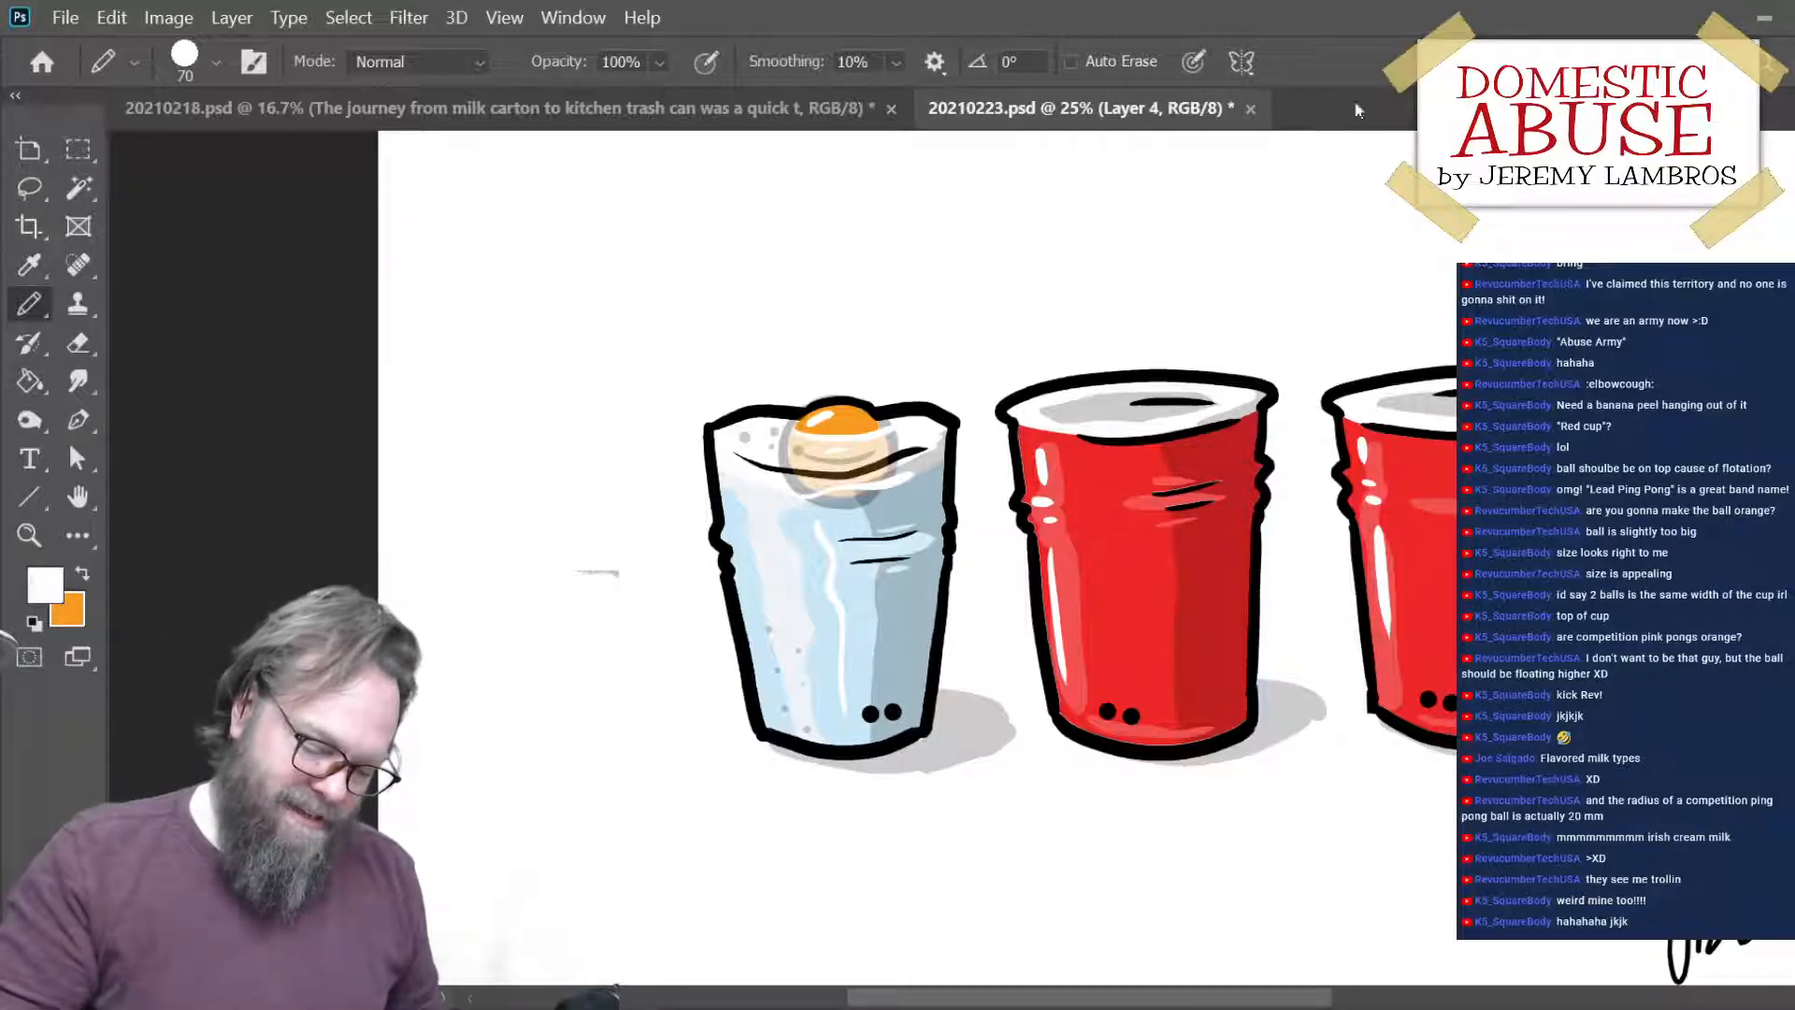
key(ctrl+s)
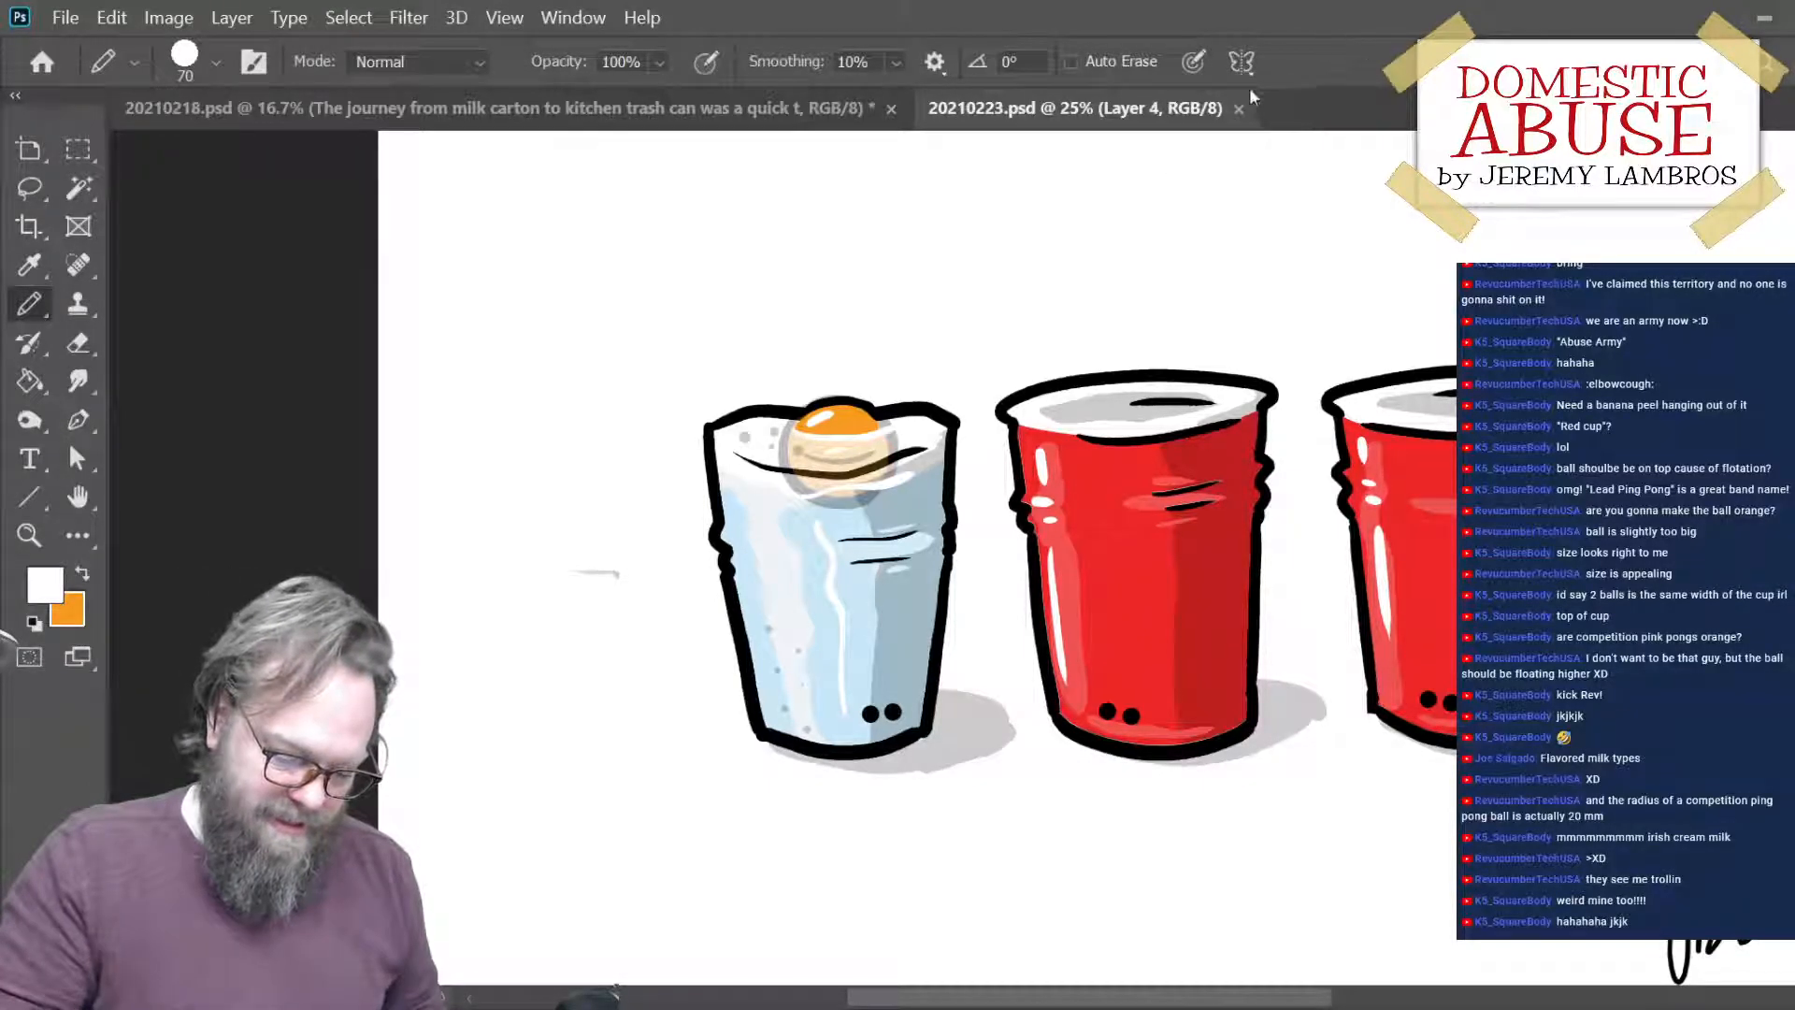
- Save the recaptioned 20210218.psd and return to 20210223.psd with the whole cups cartoon in view
click(694, 120)
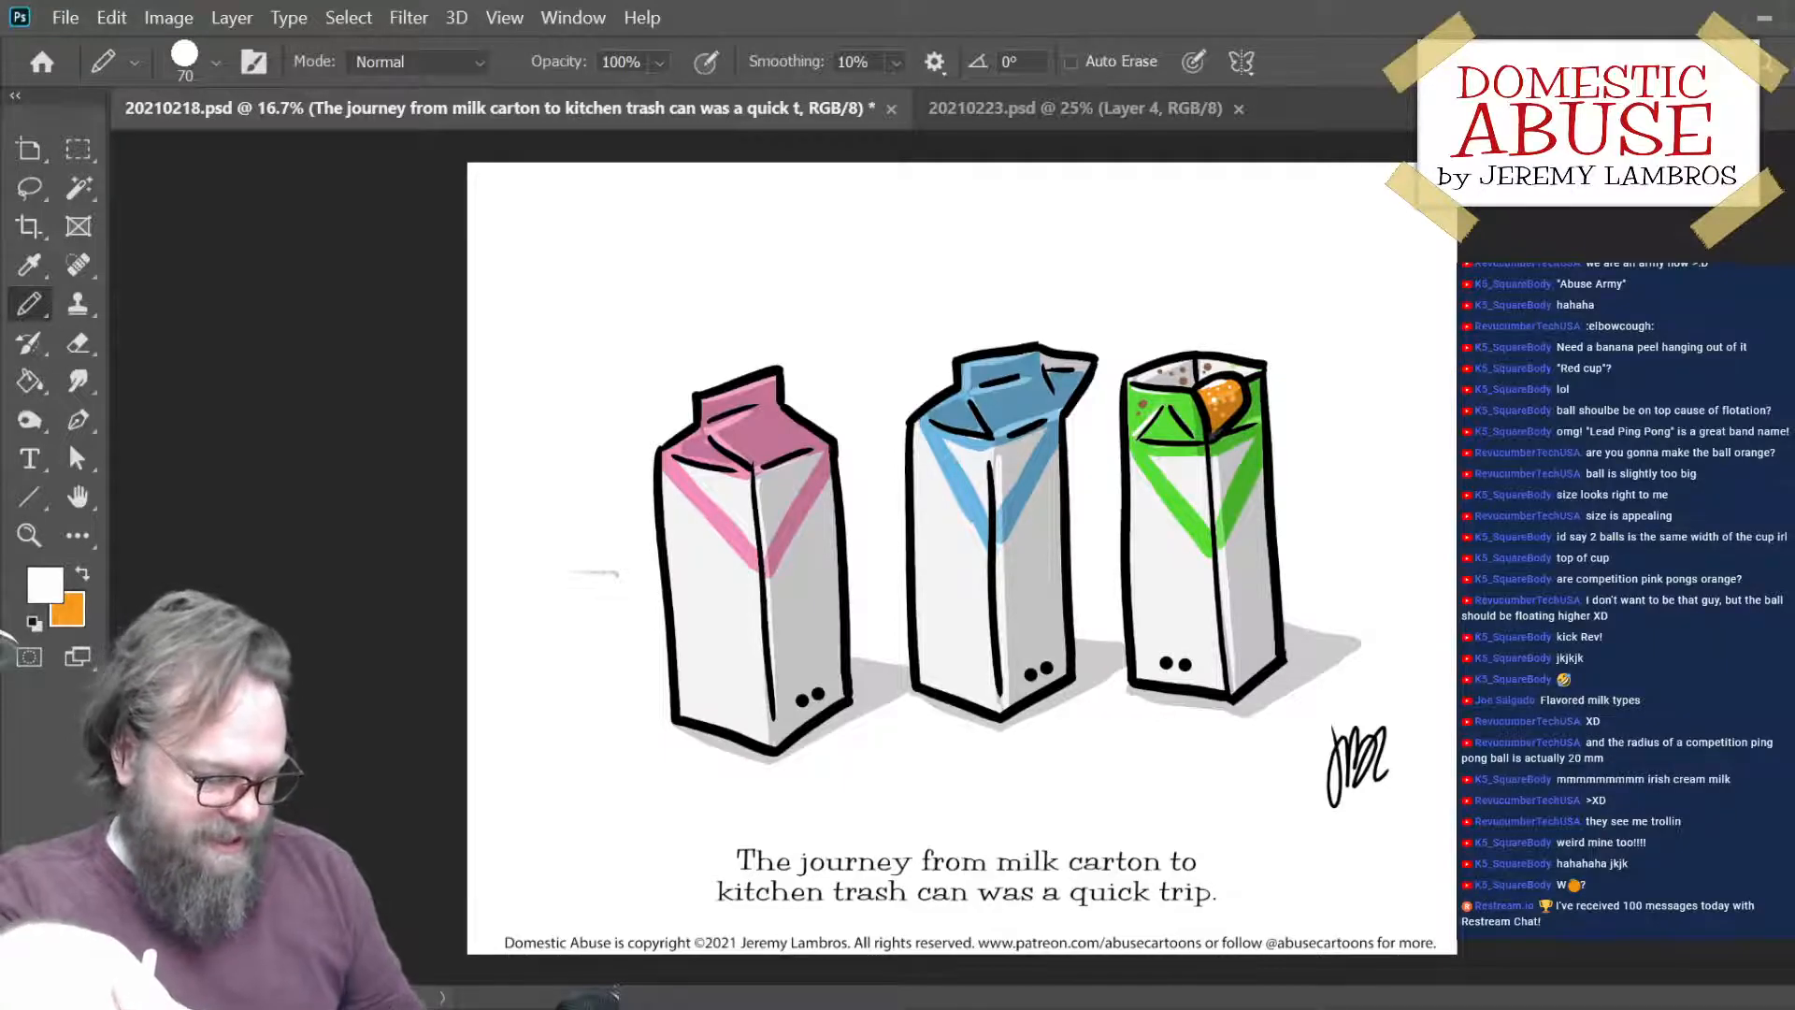
key(ctrl+s)
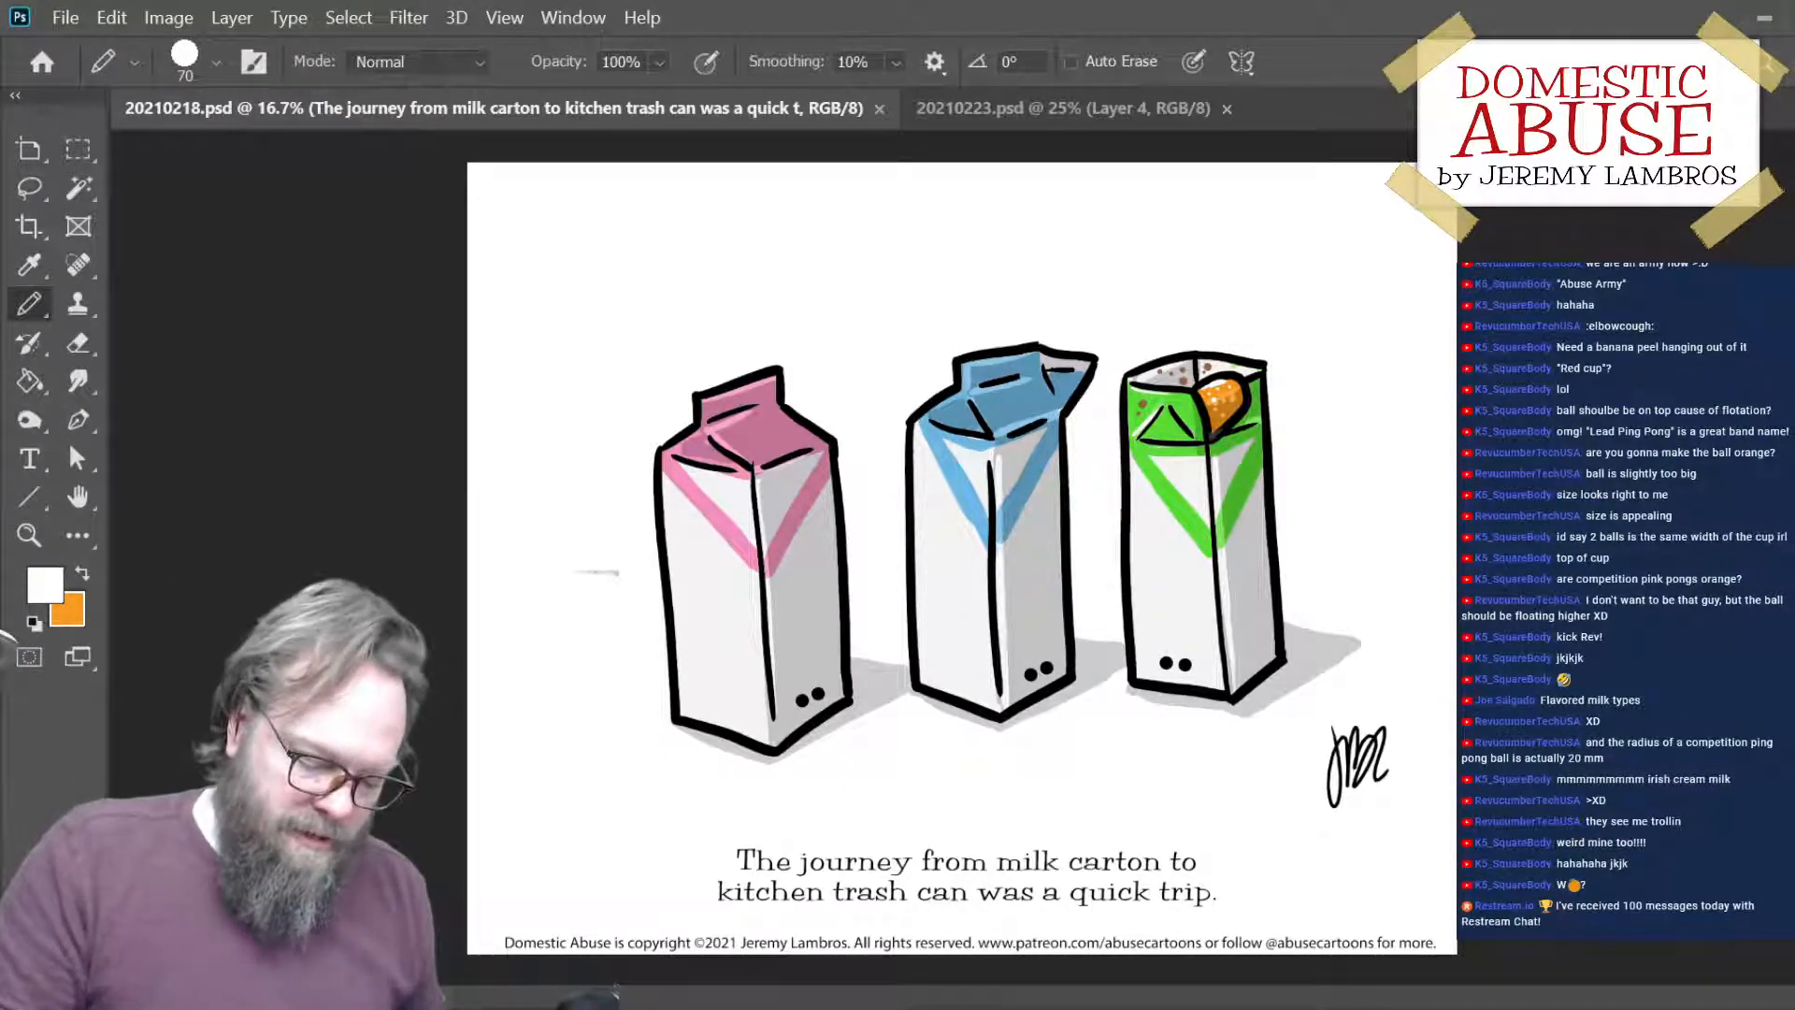
click(1085, 115)
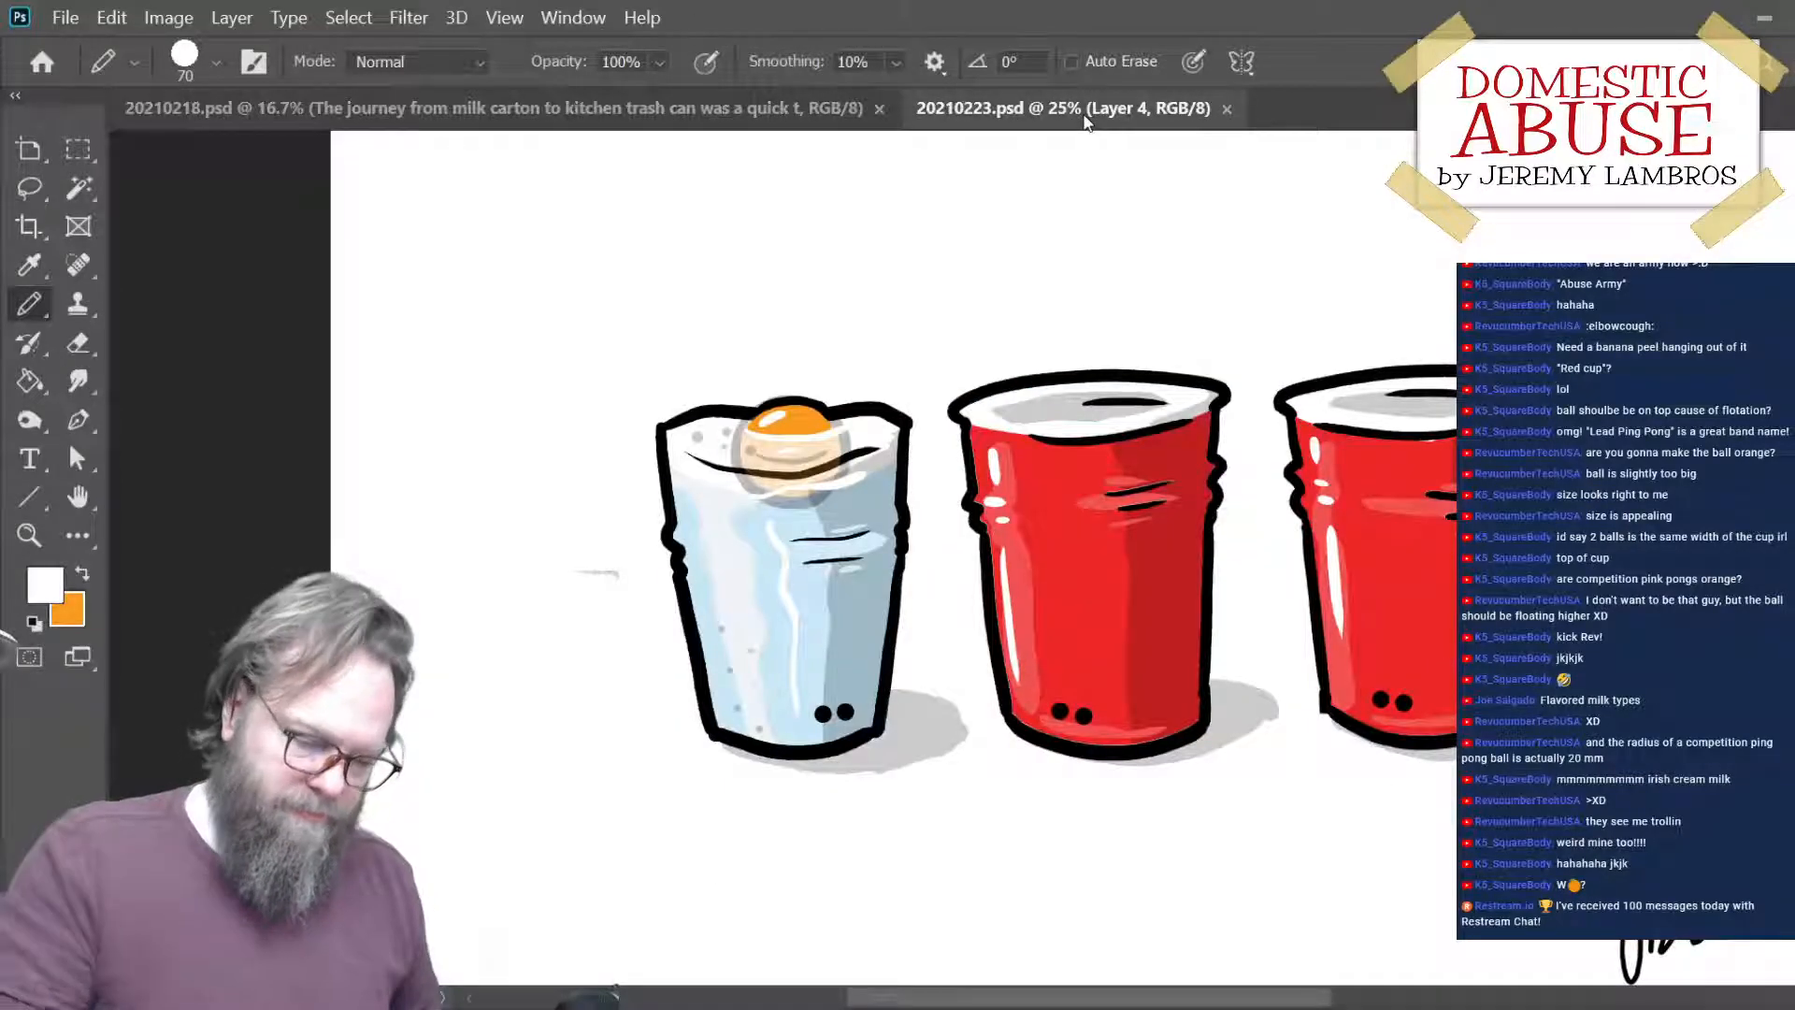
key(ctrl+minus)
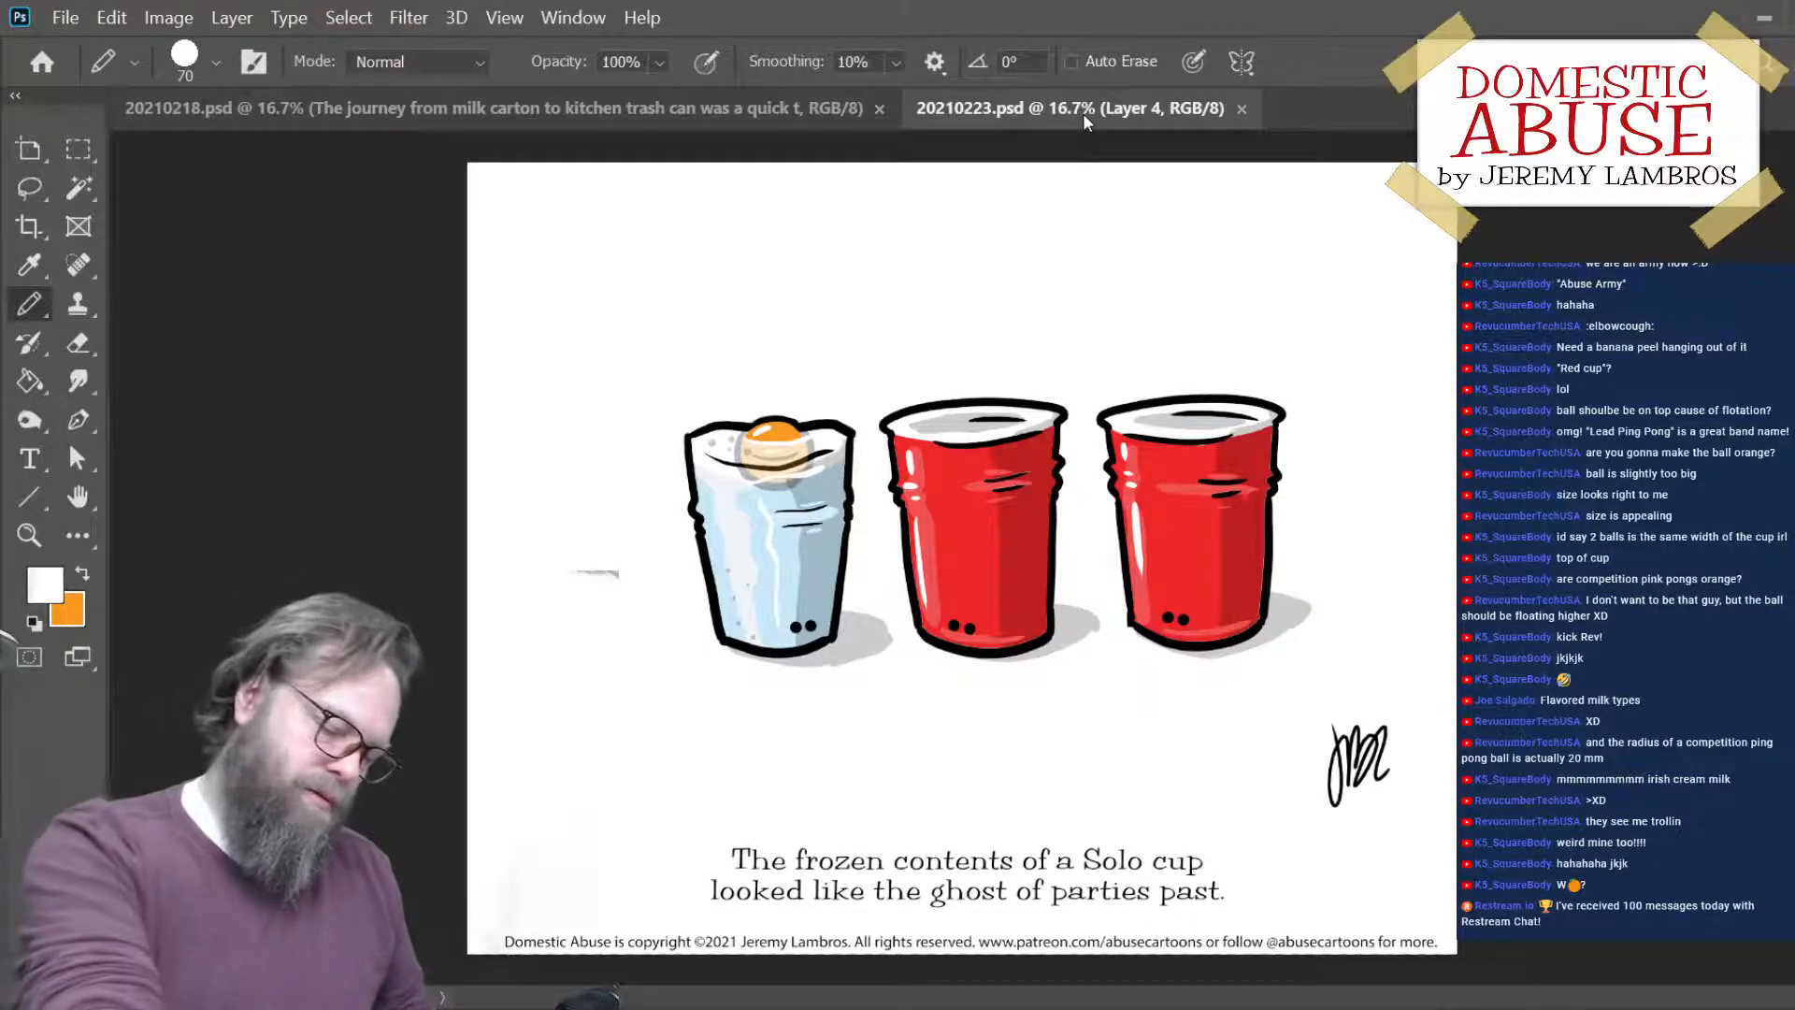
key(ctrl+minus)
key(ctrl+plus)
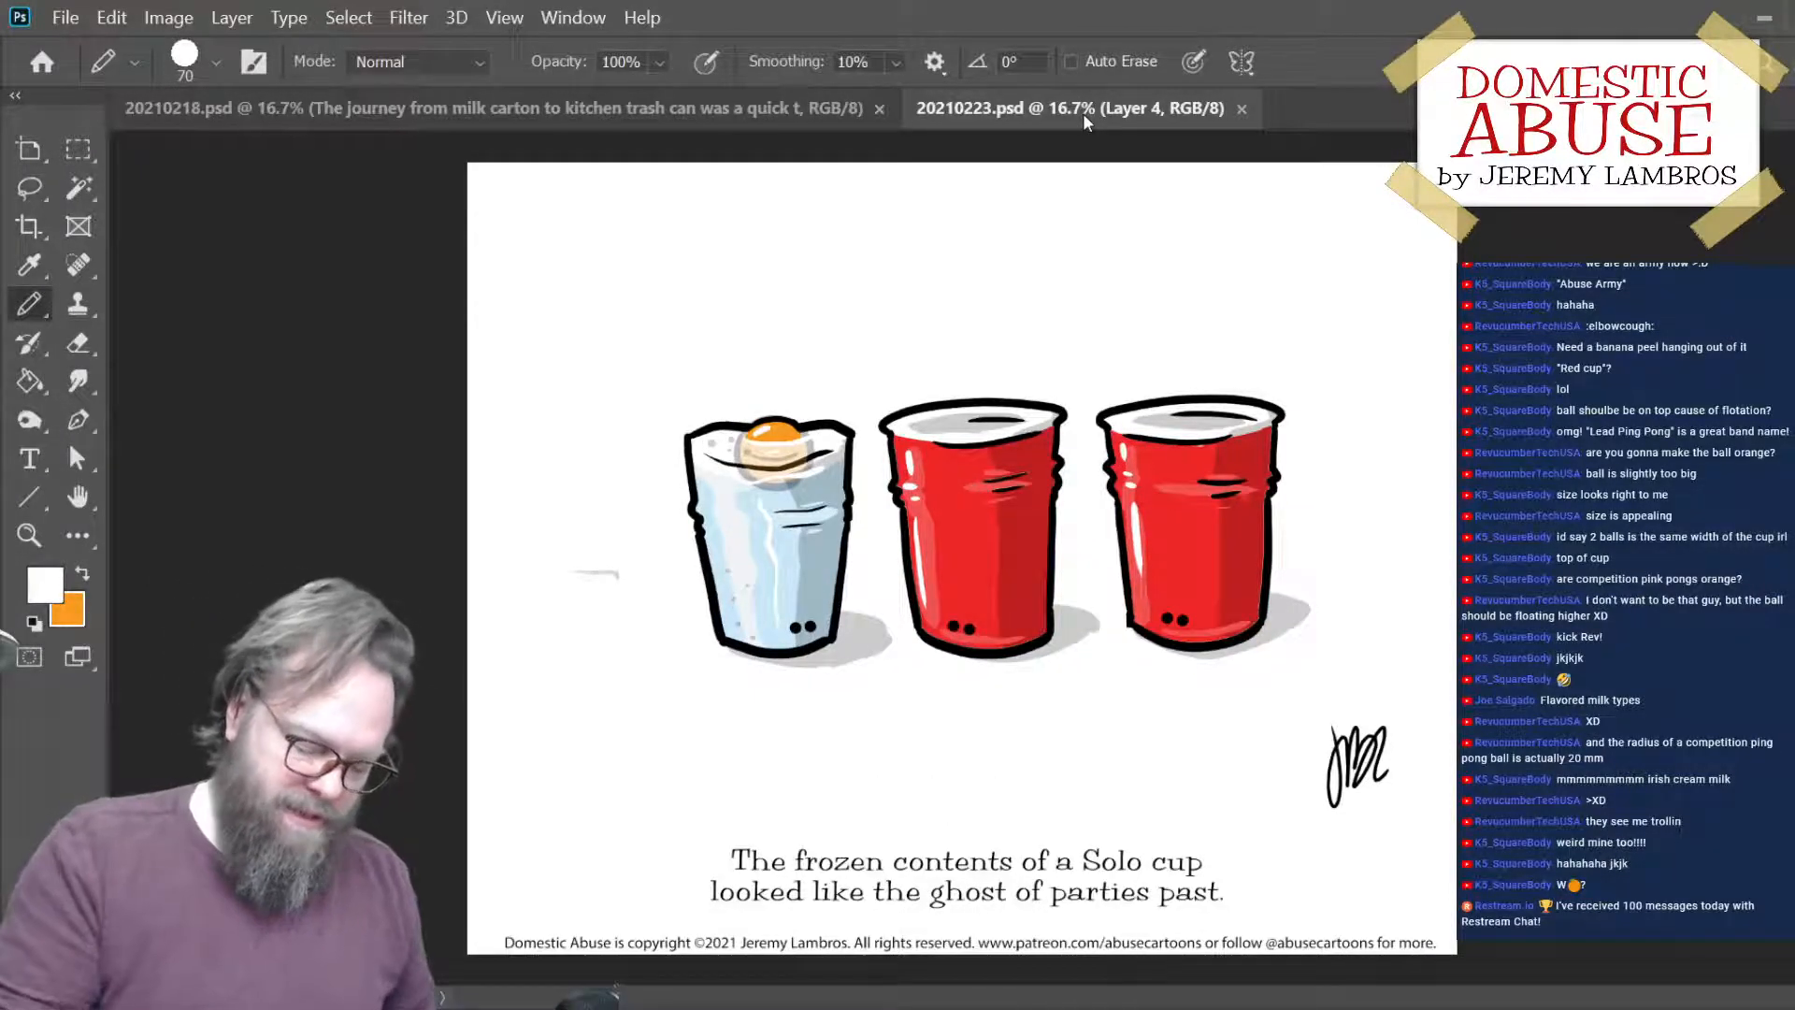